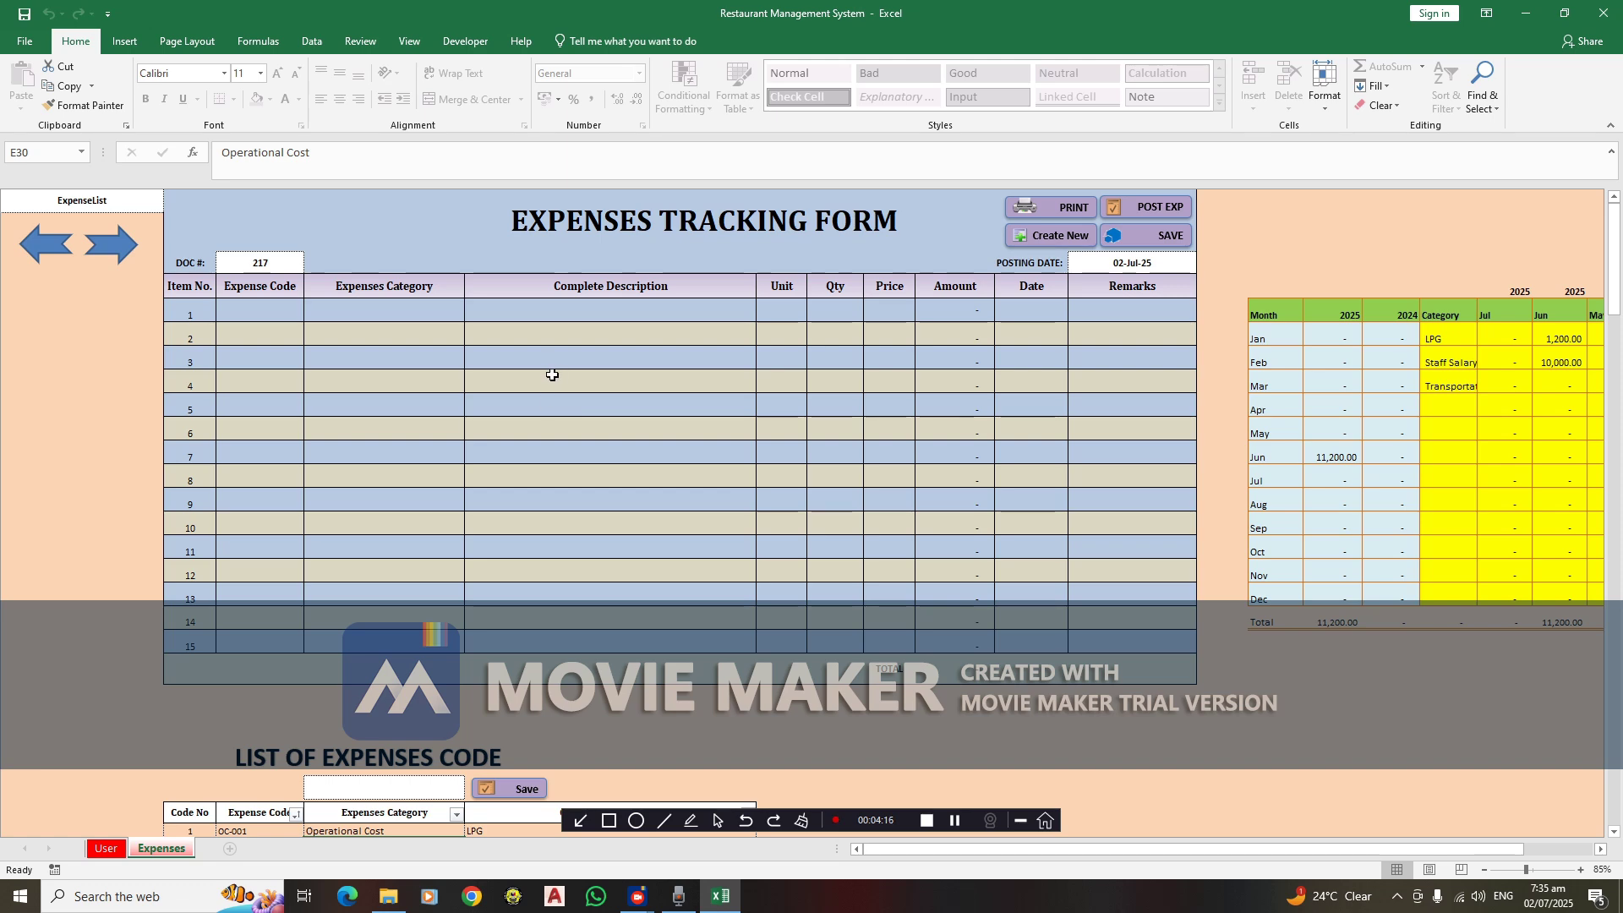
# Examine the codes, categories and descriptions of the existing entries in the List of Expenses Code below the tracking form
pyautogui.scroll(-1, 551, 379)
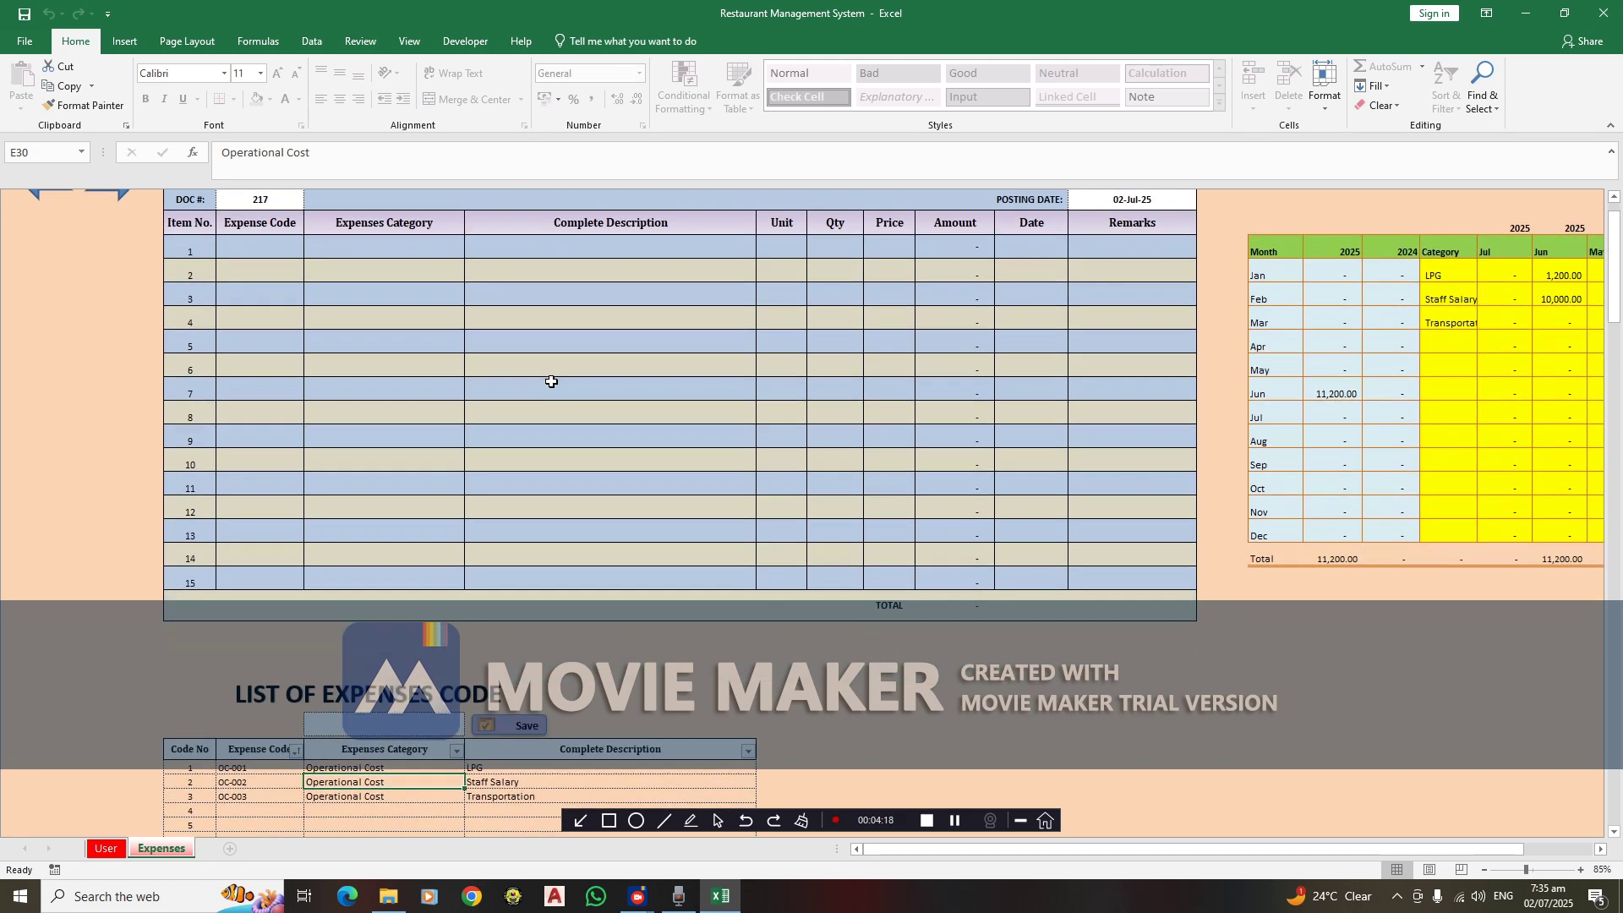
pyautogui.scroll(2, 552, 374)
pyautogui.scroll(-4, 555, 376)
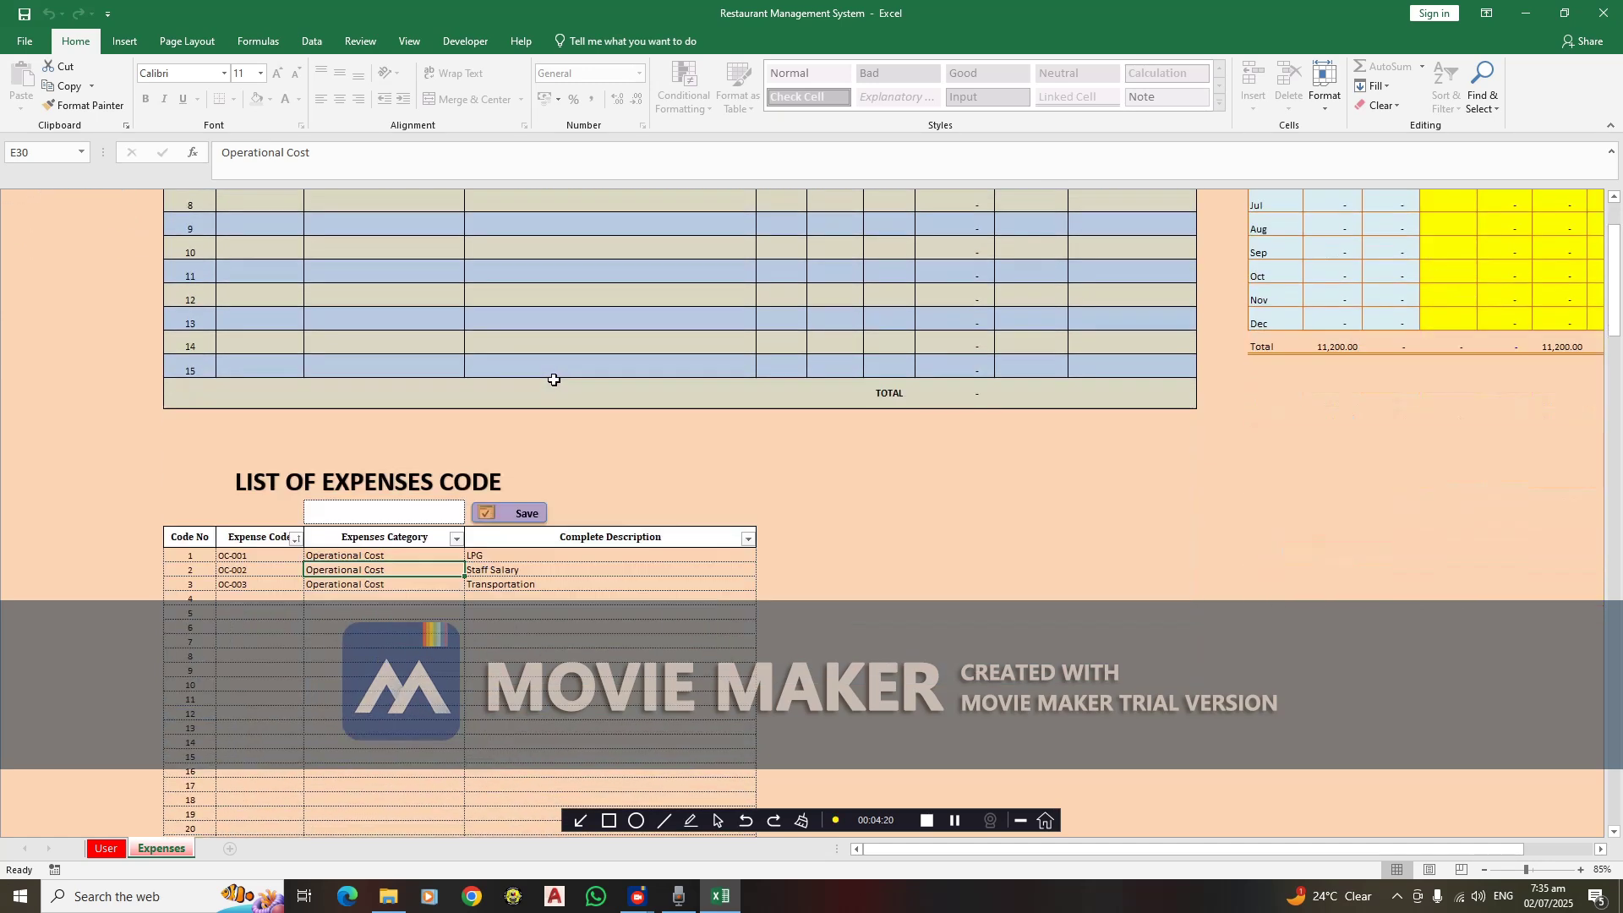
pyautogui.click(348, 640)
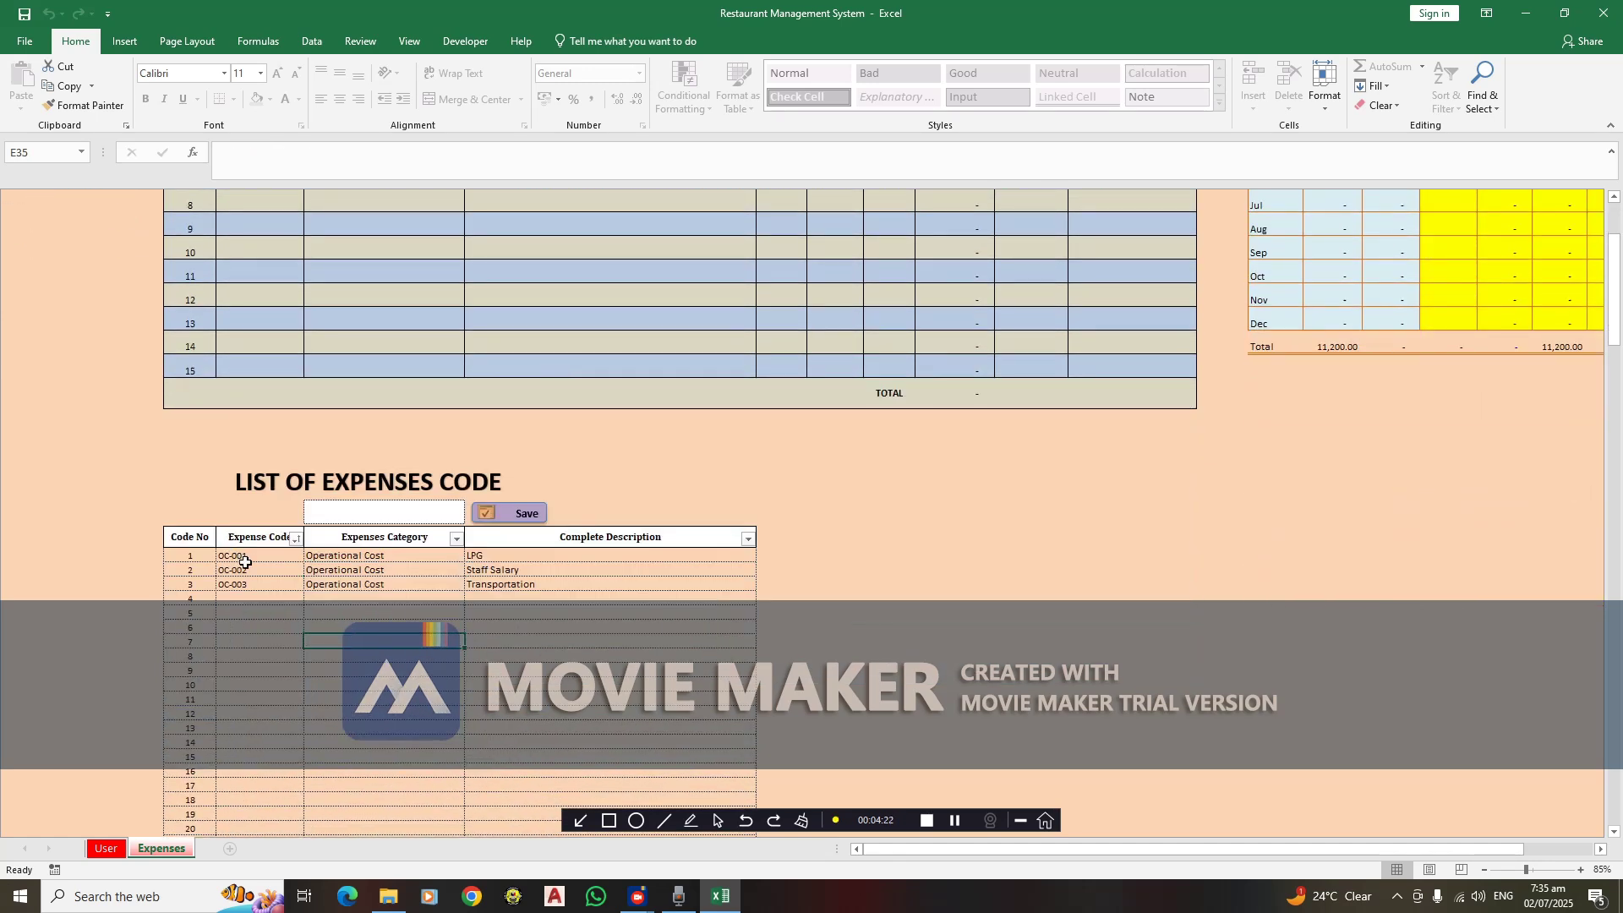
pyautogui.click(245, 558)
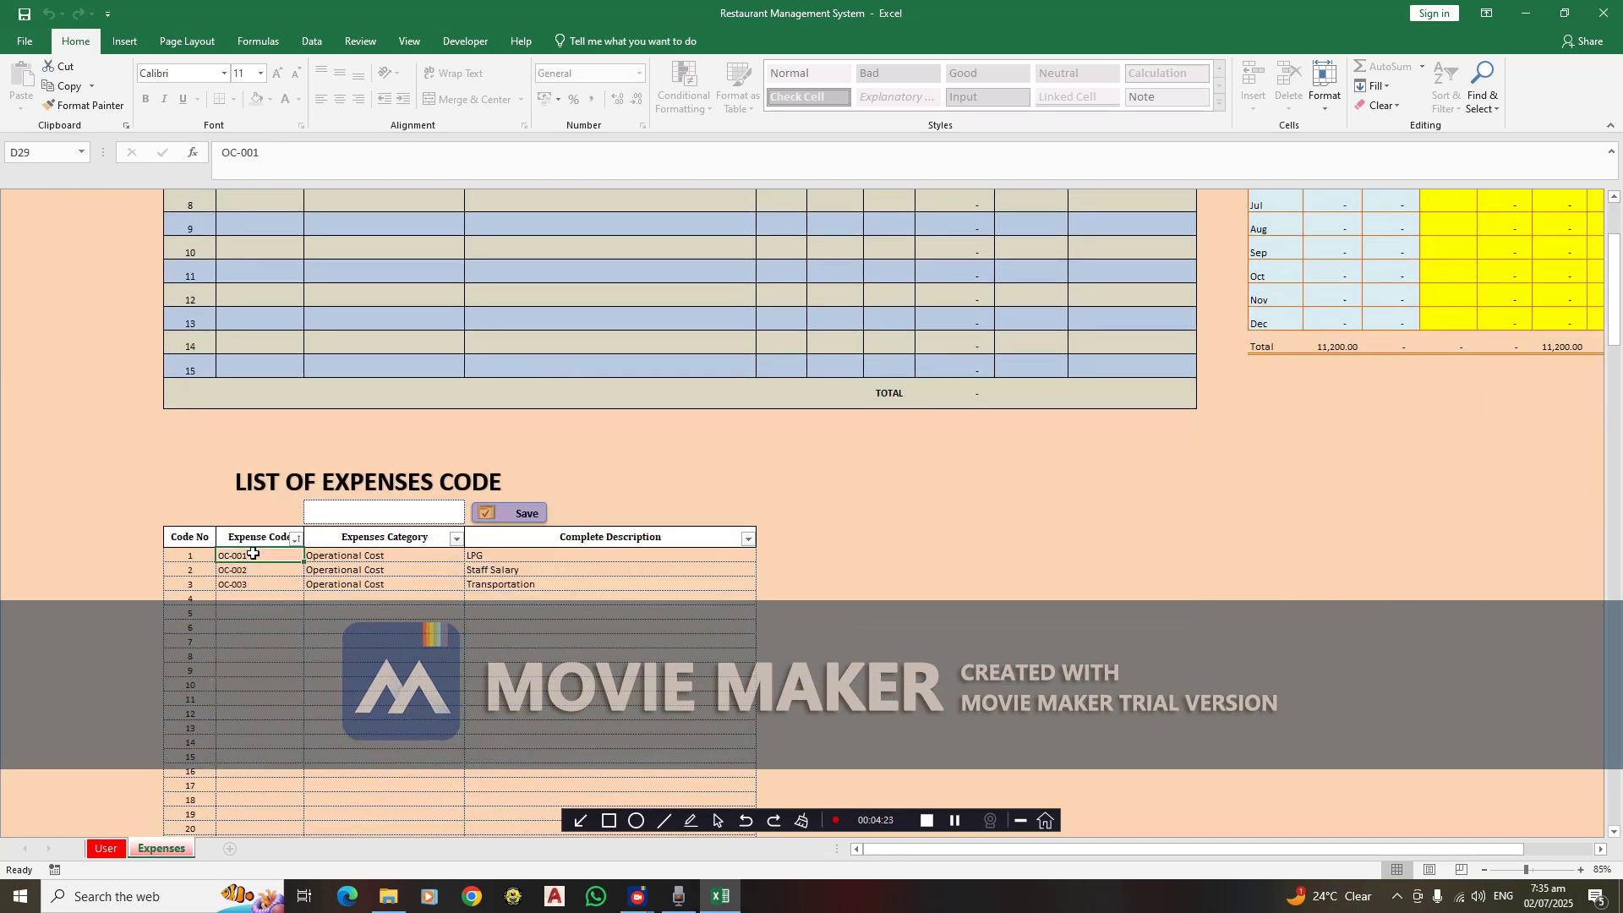
pyautogui.click(559, 557)
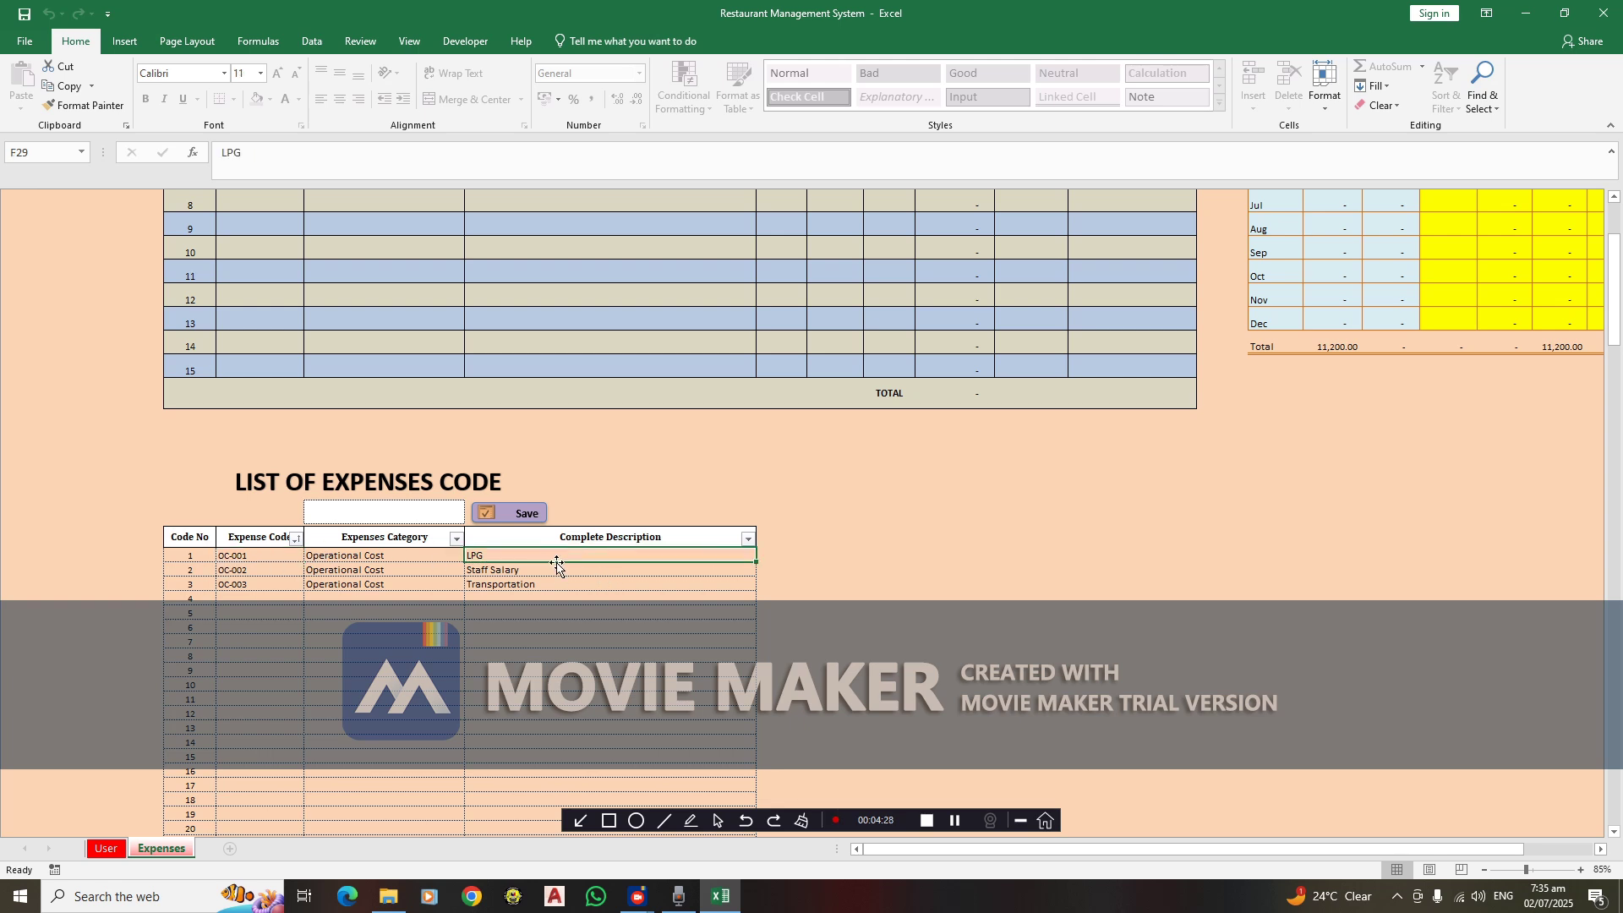
pyautogui.press('Down')
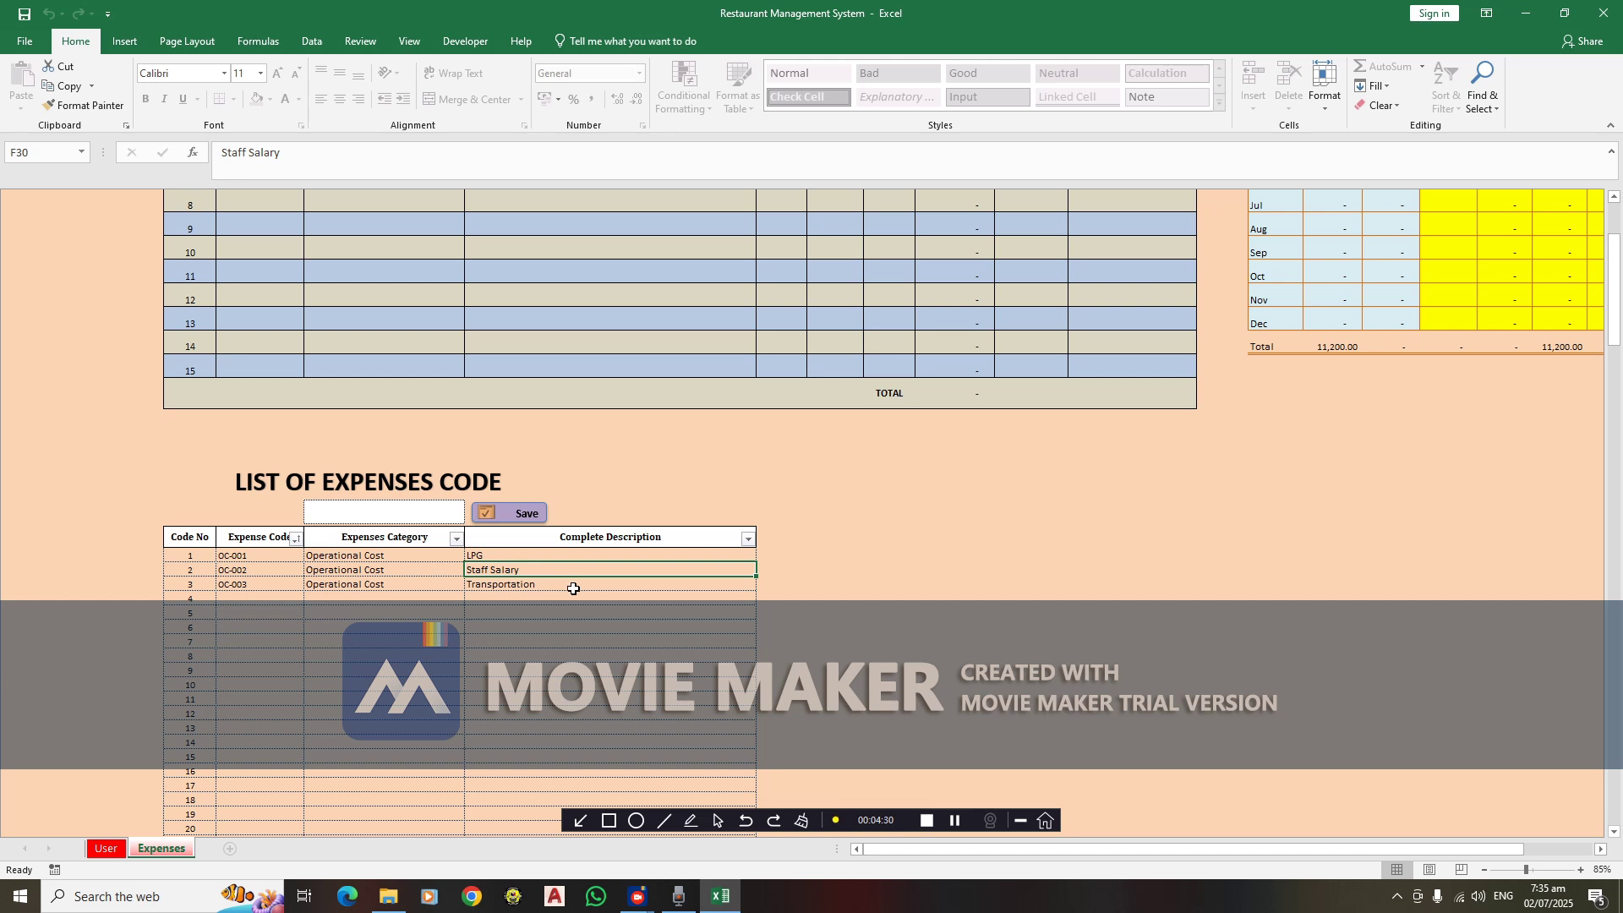
pyautogui.press('Down')
# Inspect the empty code, category and description cells in row 4 of the List of Expenses Code
pyautogui.click(272, 597)
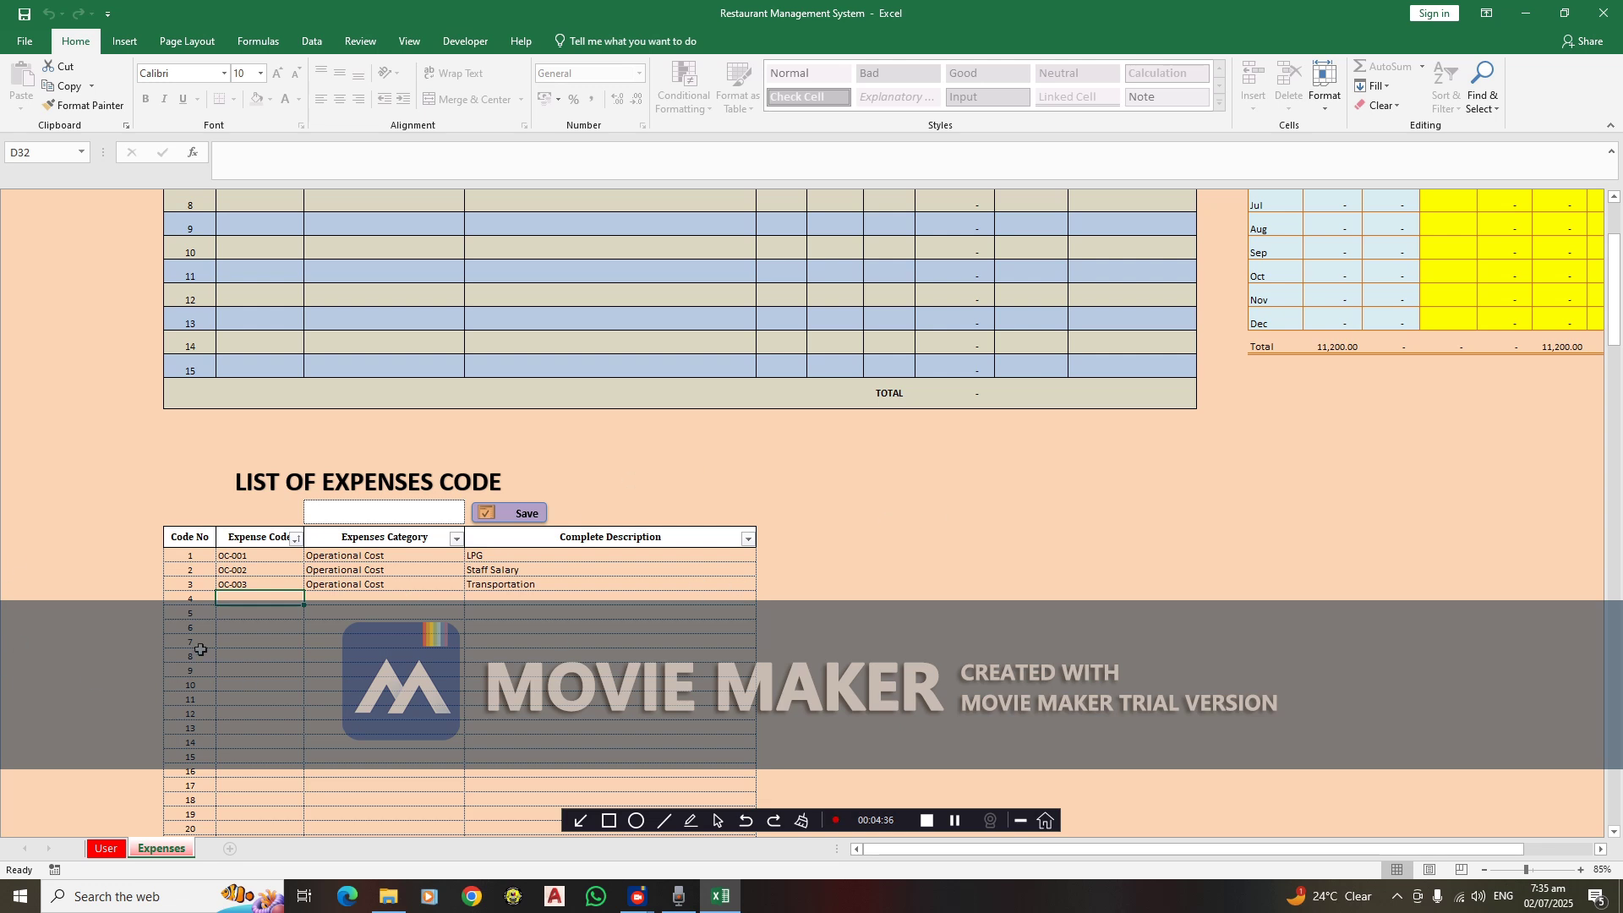
pyautogui.click(345, 599)
pyautogui.click(276, 600)
pyautogui.click(482, 599)
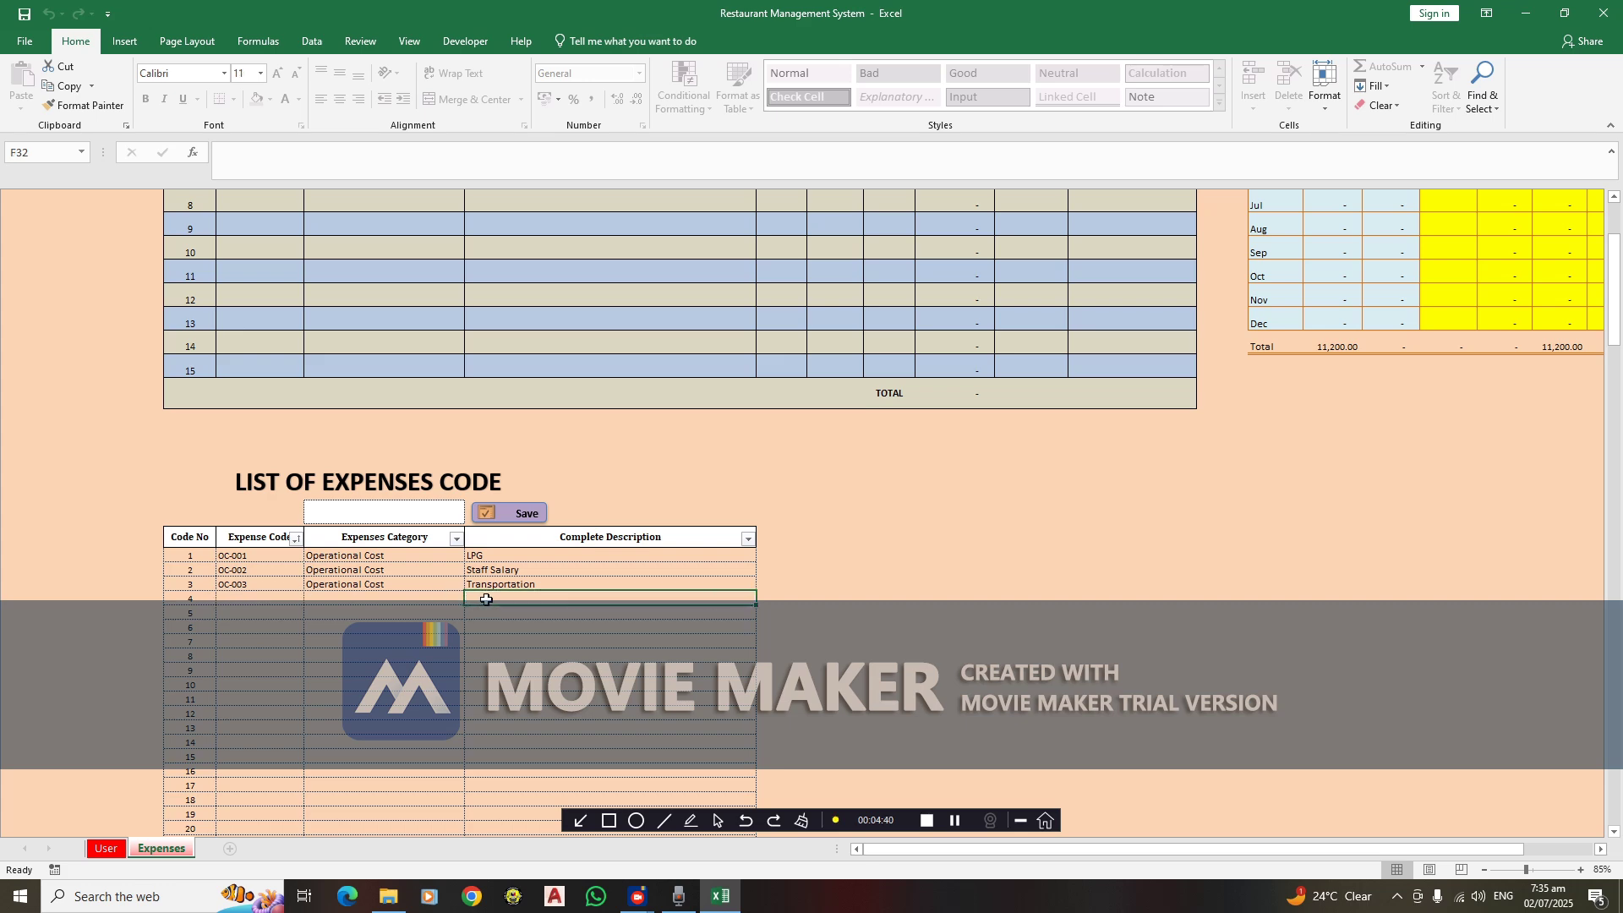
pyautogui.click(438, 596)
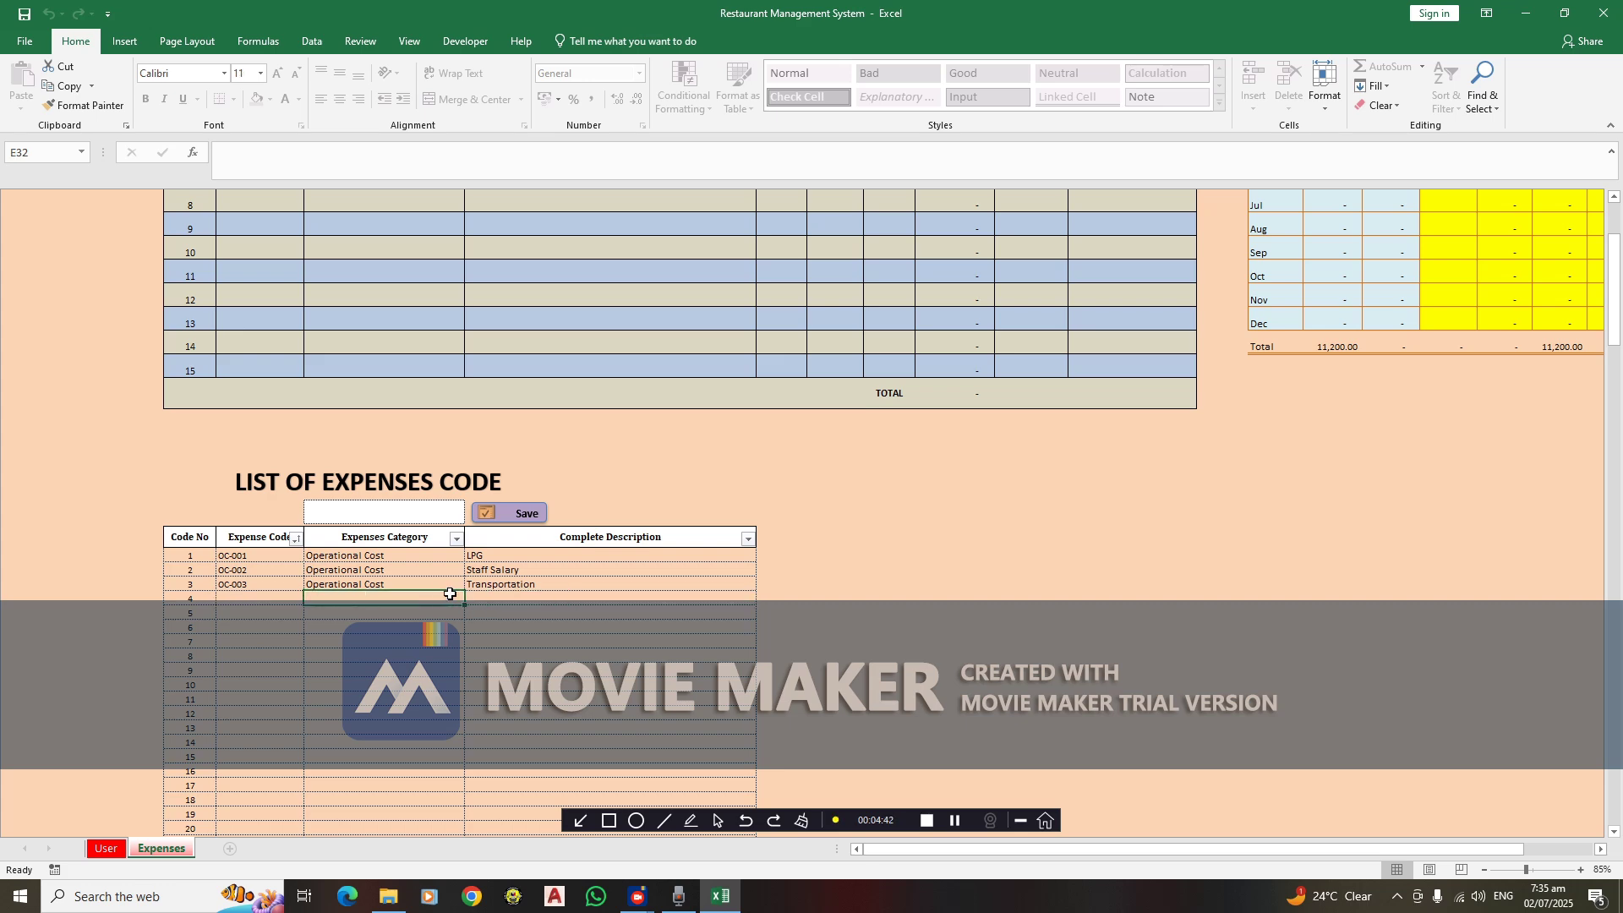
# Review the monthly expense summary beside the tracking form, highlighting the July amounts for LPG, Staff Salary and Transportation
pyautogui.scroll(4, 1134, 598)
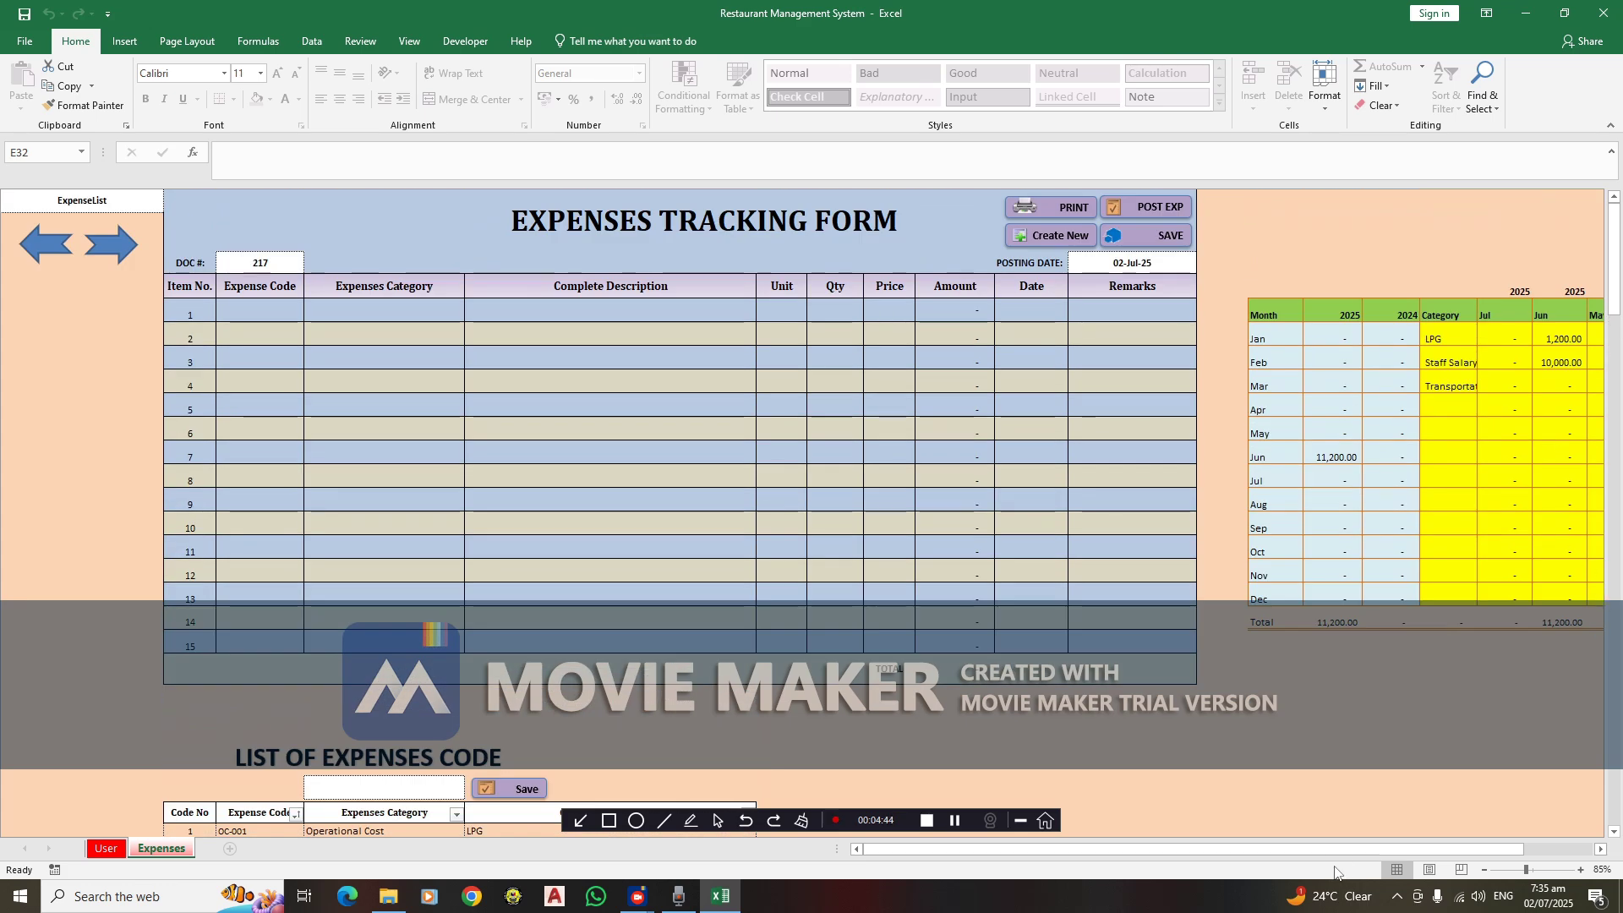
pyautogui.moveTo(1332, 849); pyautogui.dragTo(1400, 849)
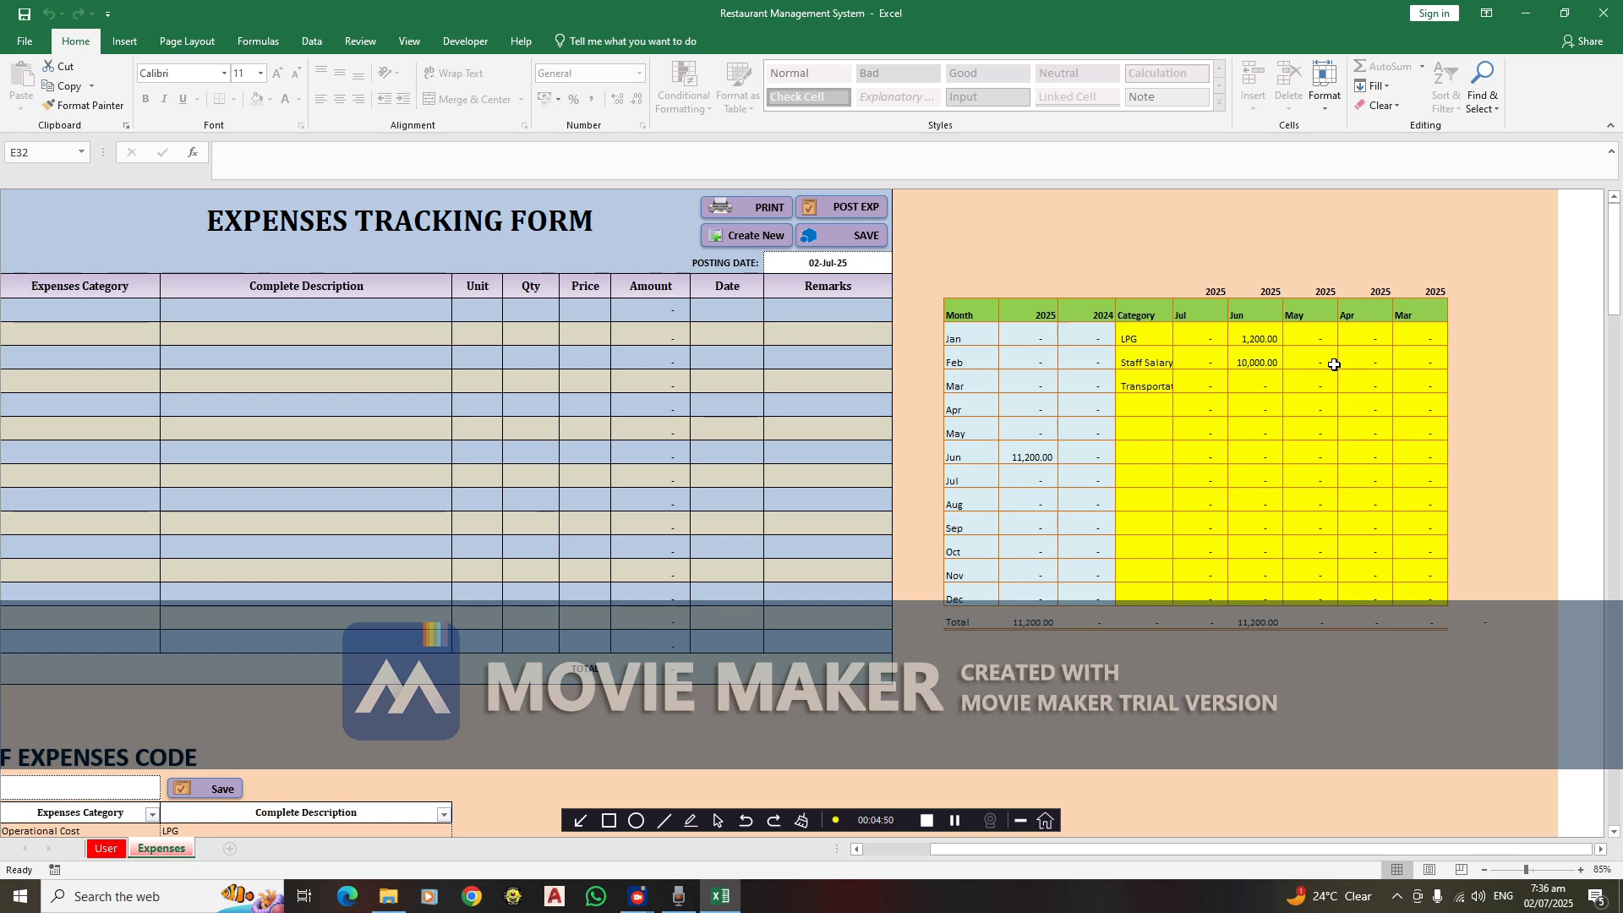
pyautogui.moveTo(1211, 338); pyautogui.dragTo(1211, 385)
pyautogui.moveTo(1032, 851)
pyautogui.mouseDown()
pyautogui.moveTo(991, 858)
pyautogui.moveTo(1016, 876)
pyautogui.mouseUp()
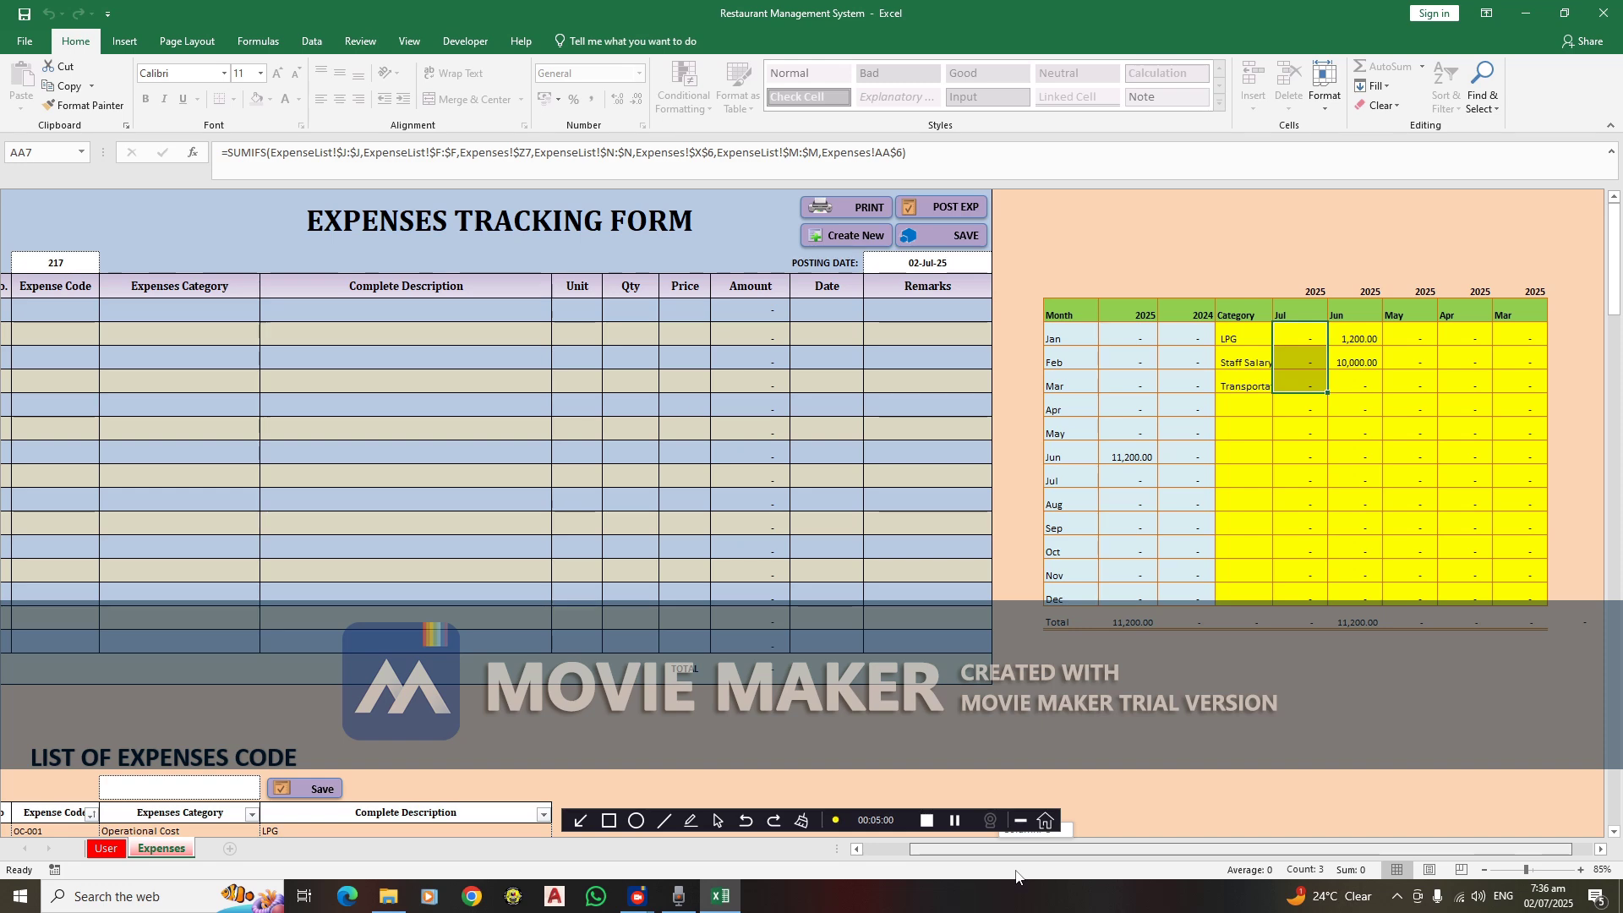
pyautogui.moveTo(1016, 876); pyautogui.dragTo(960, 870)
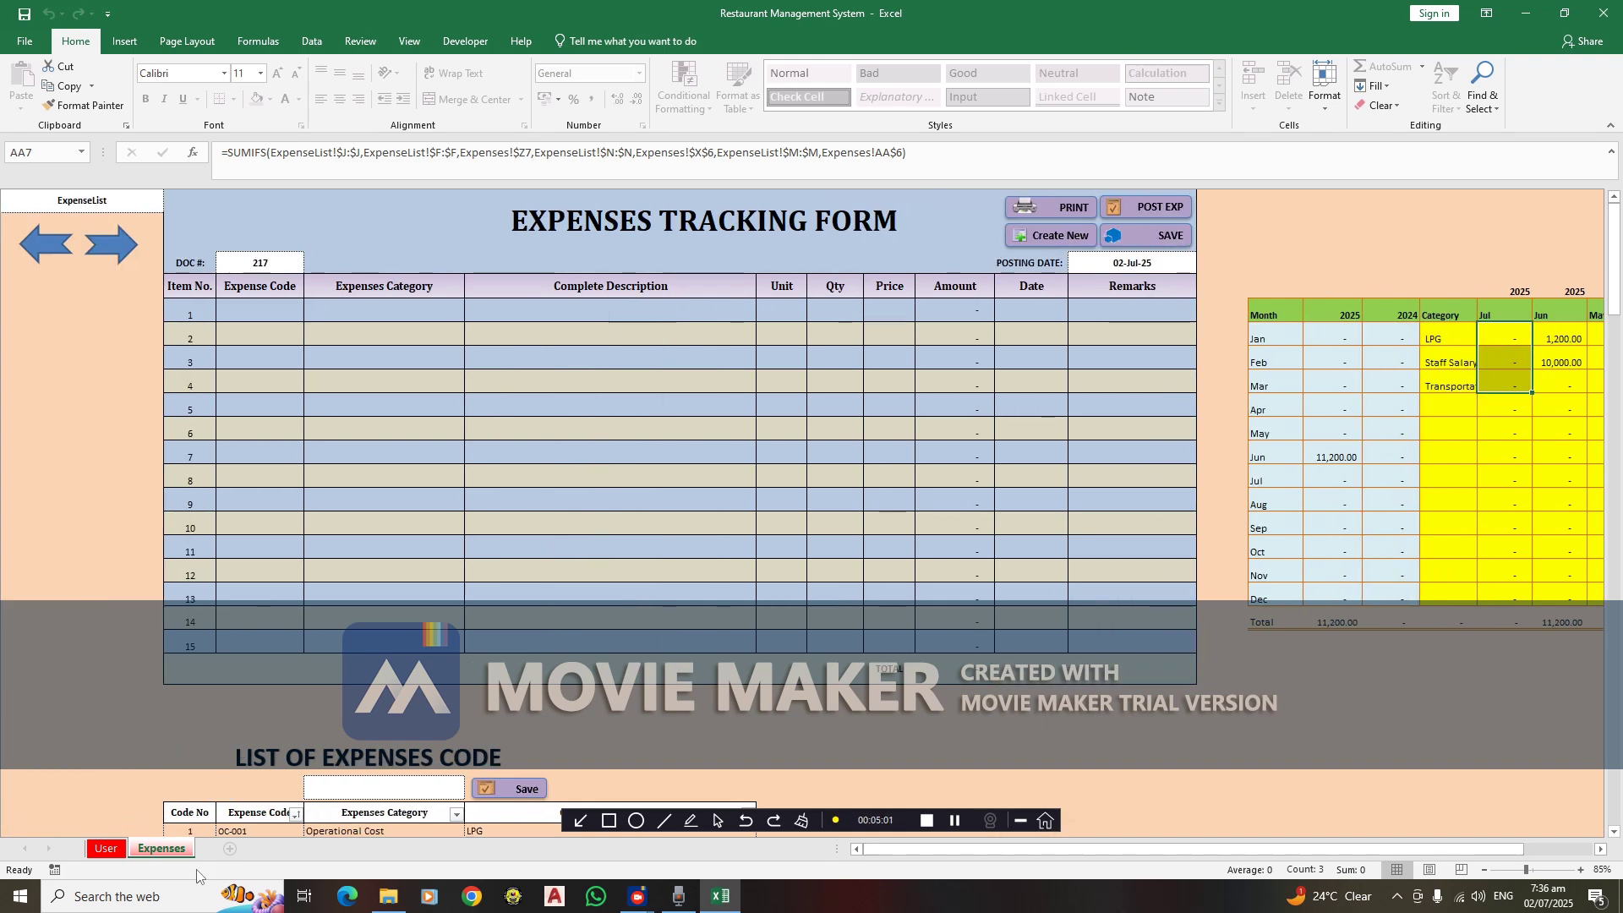
# Open the Ingredients Usage sheet from the User menu sheet and examine the dates and item names recorded for receipt 21
pyautogui.click(105, 850)
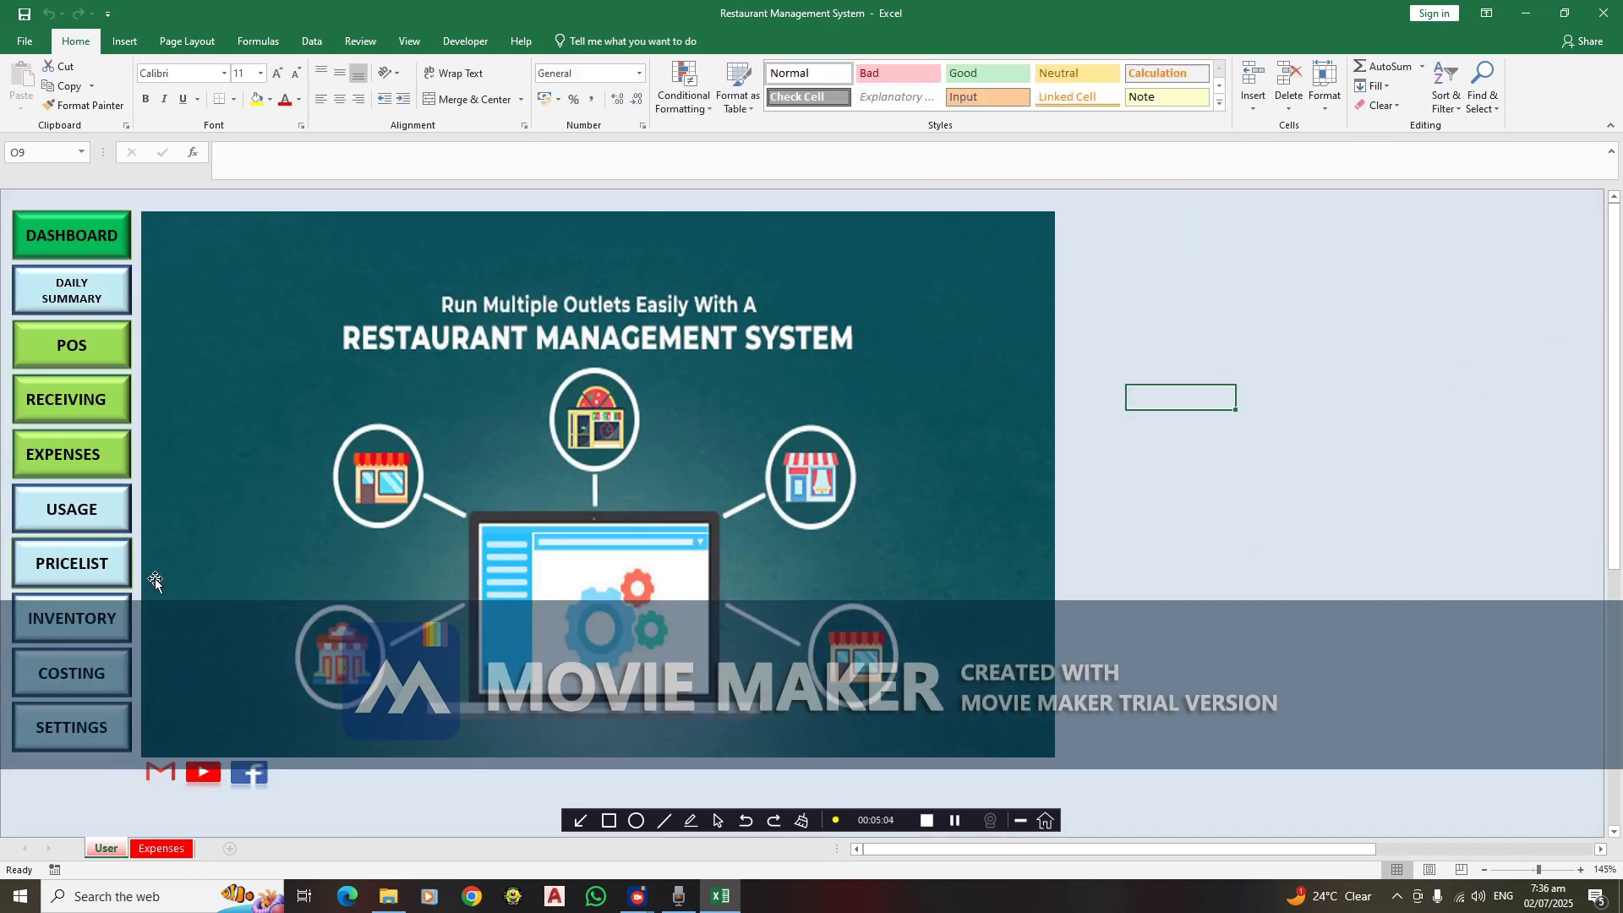
pyautogui.click(114, 520)
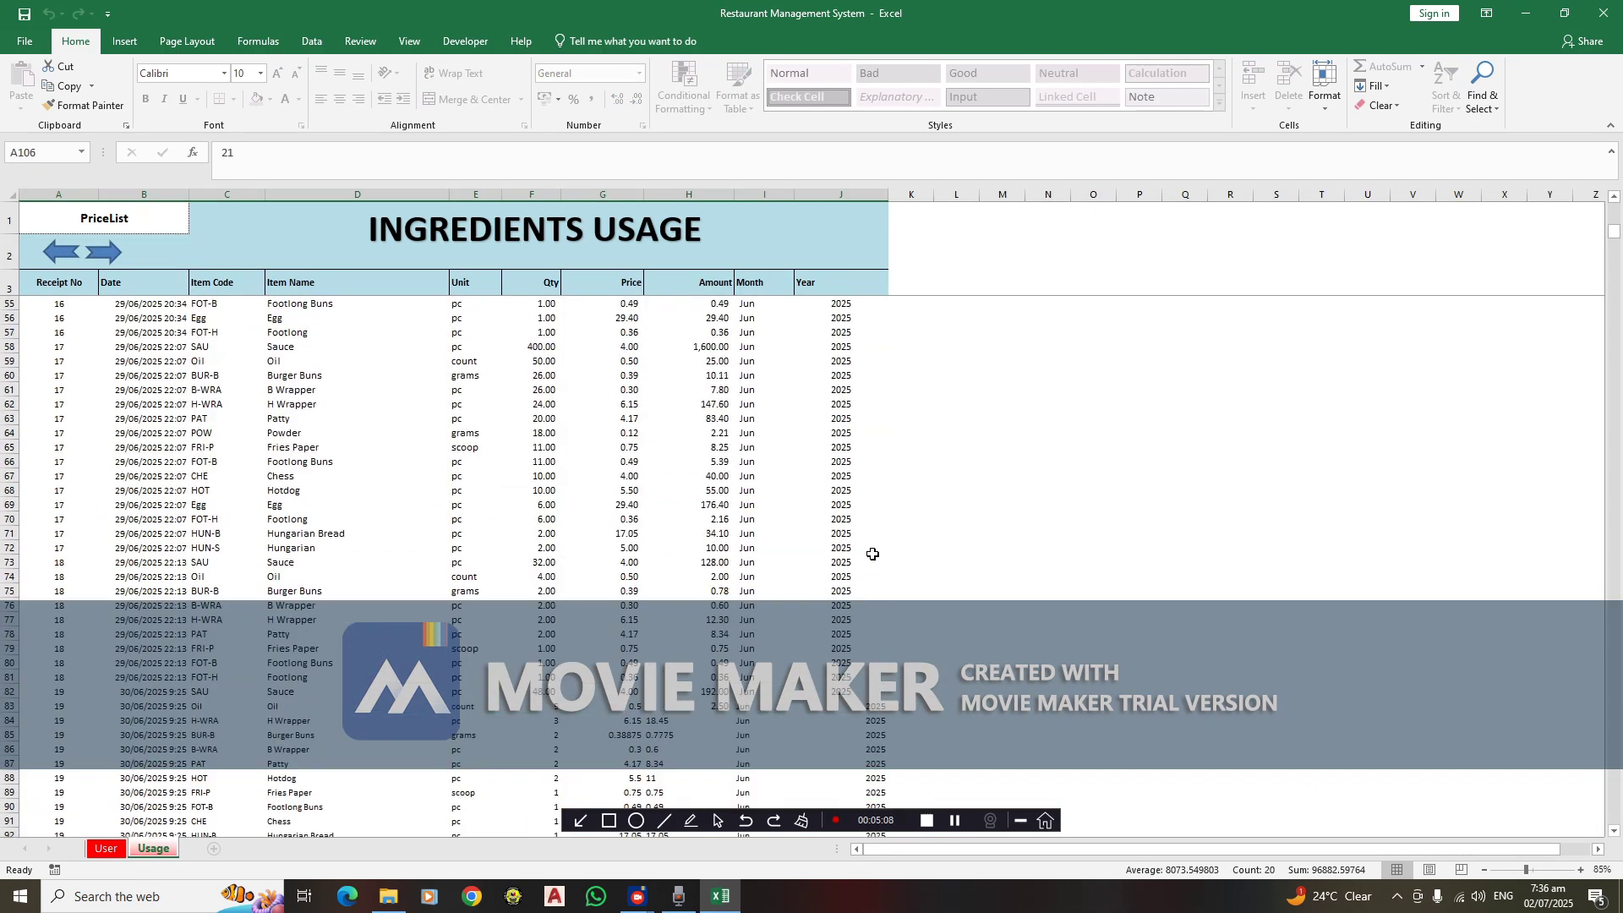
pyautogui.scroll(-20, 348, 563)
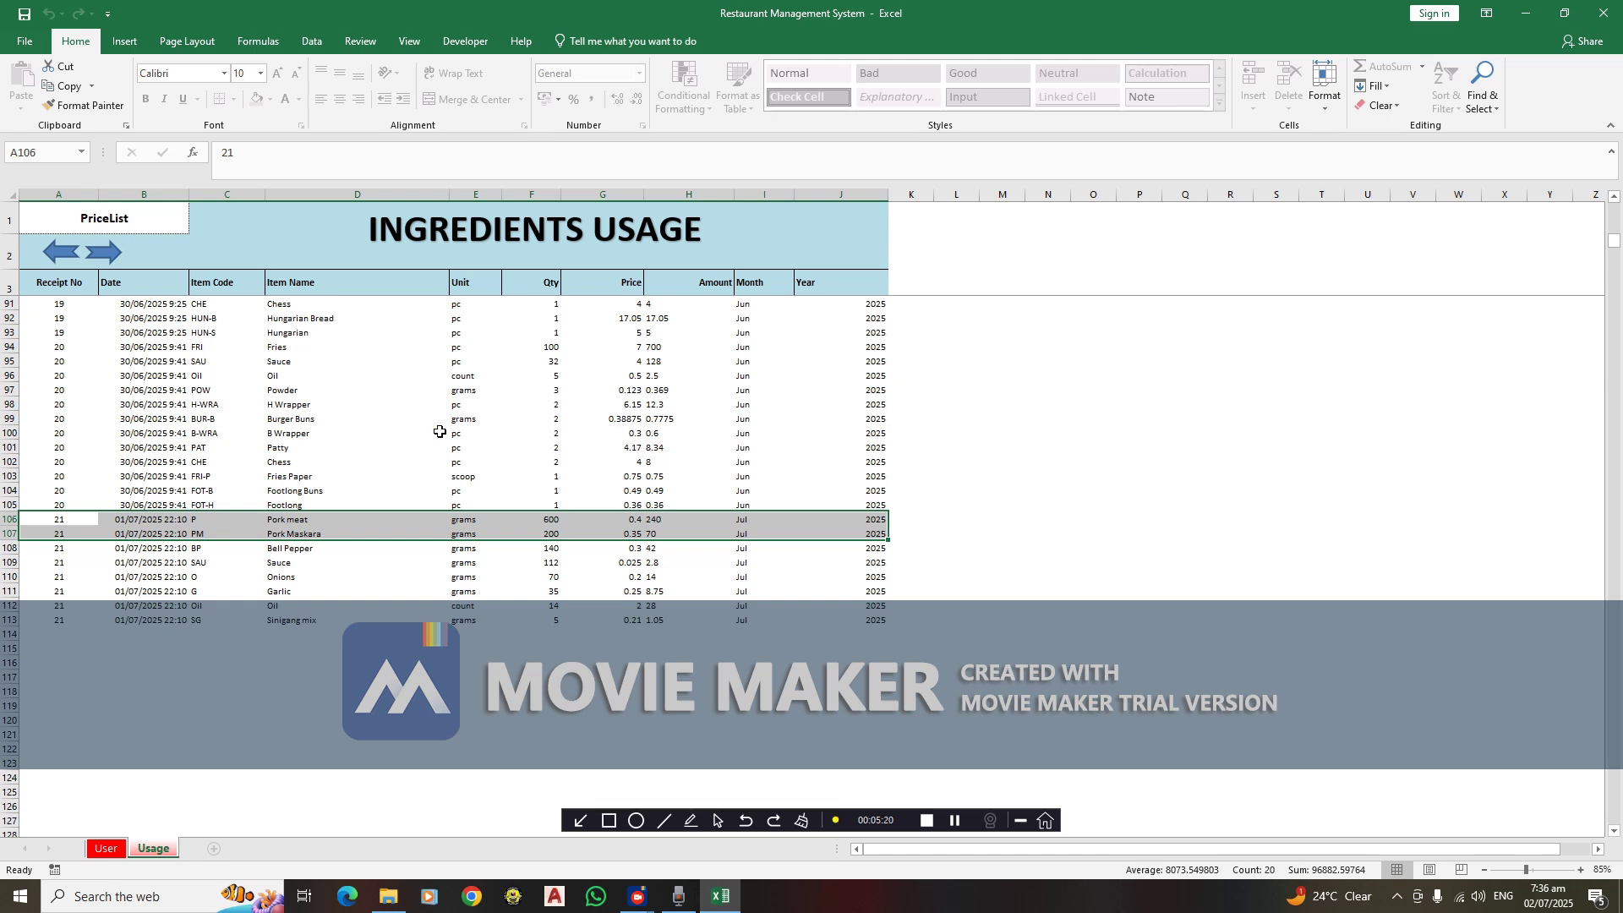
pyautogui.click(111, 542)
pyautogui.moveTo(115, 520); pyautogui.dragTo(870, 622)
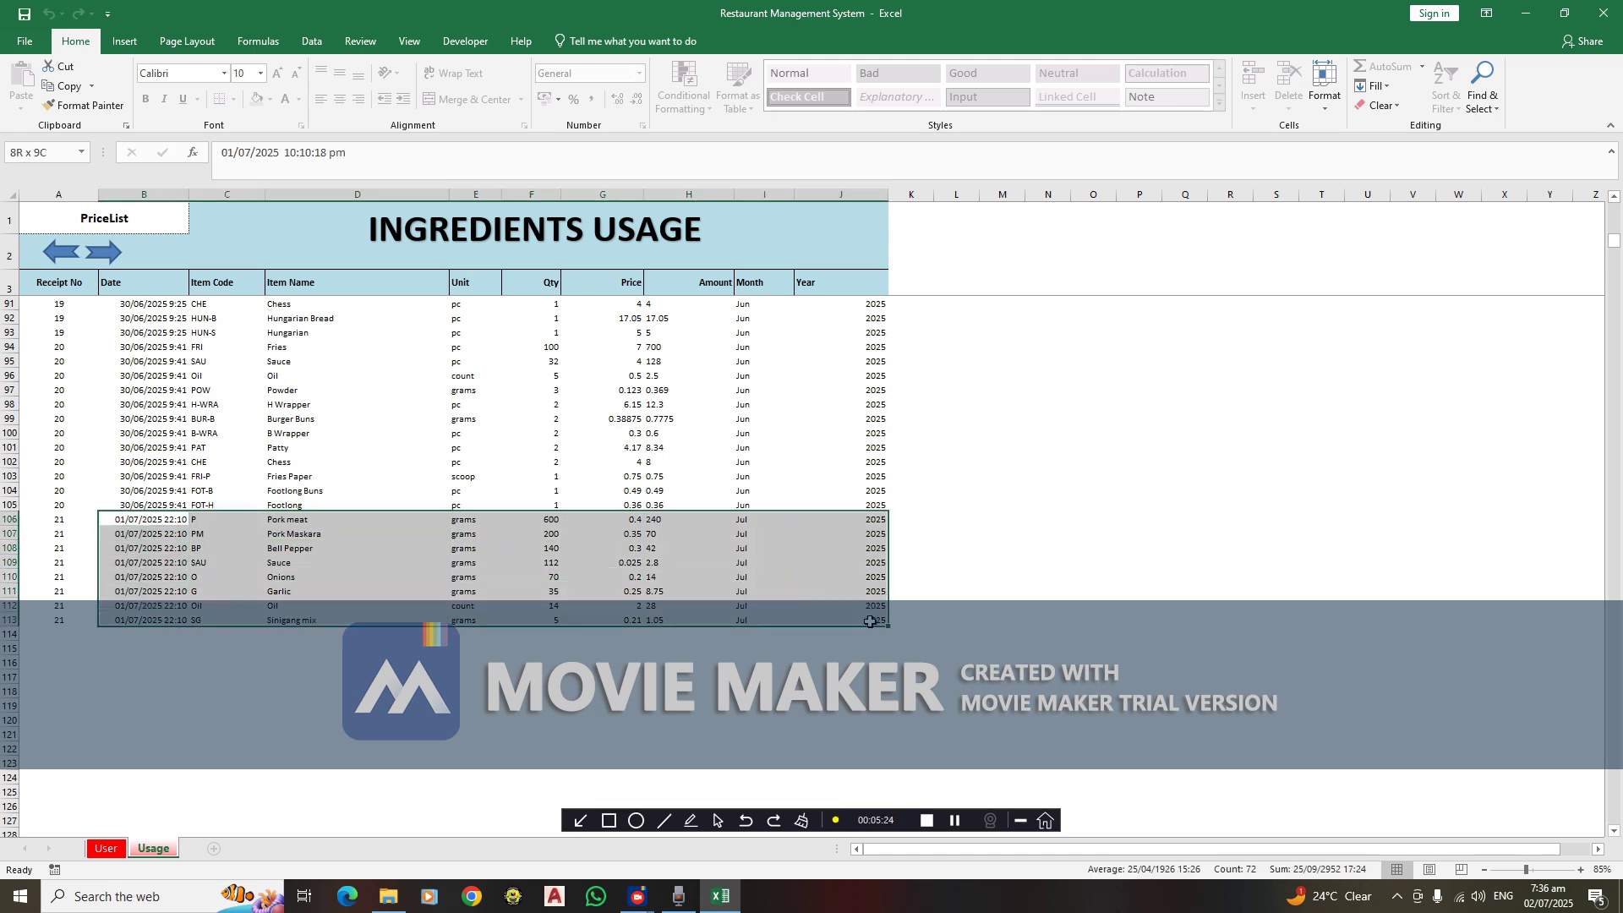
pyautogui.moveTo(152, 520); pyautogui.dragTo(172, 617)
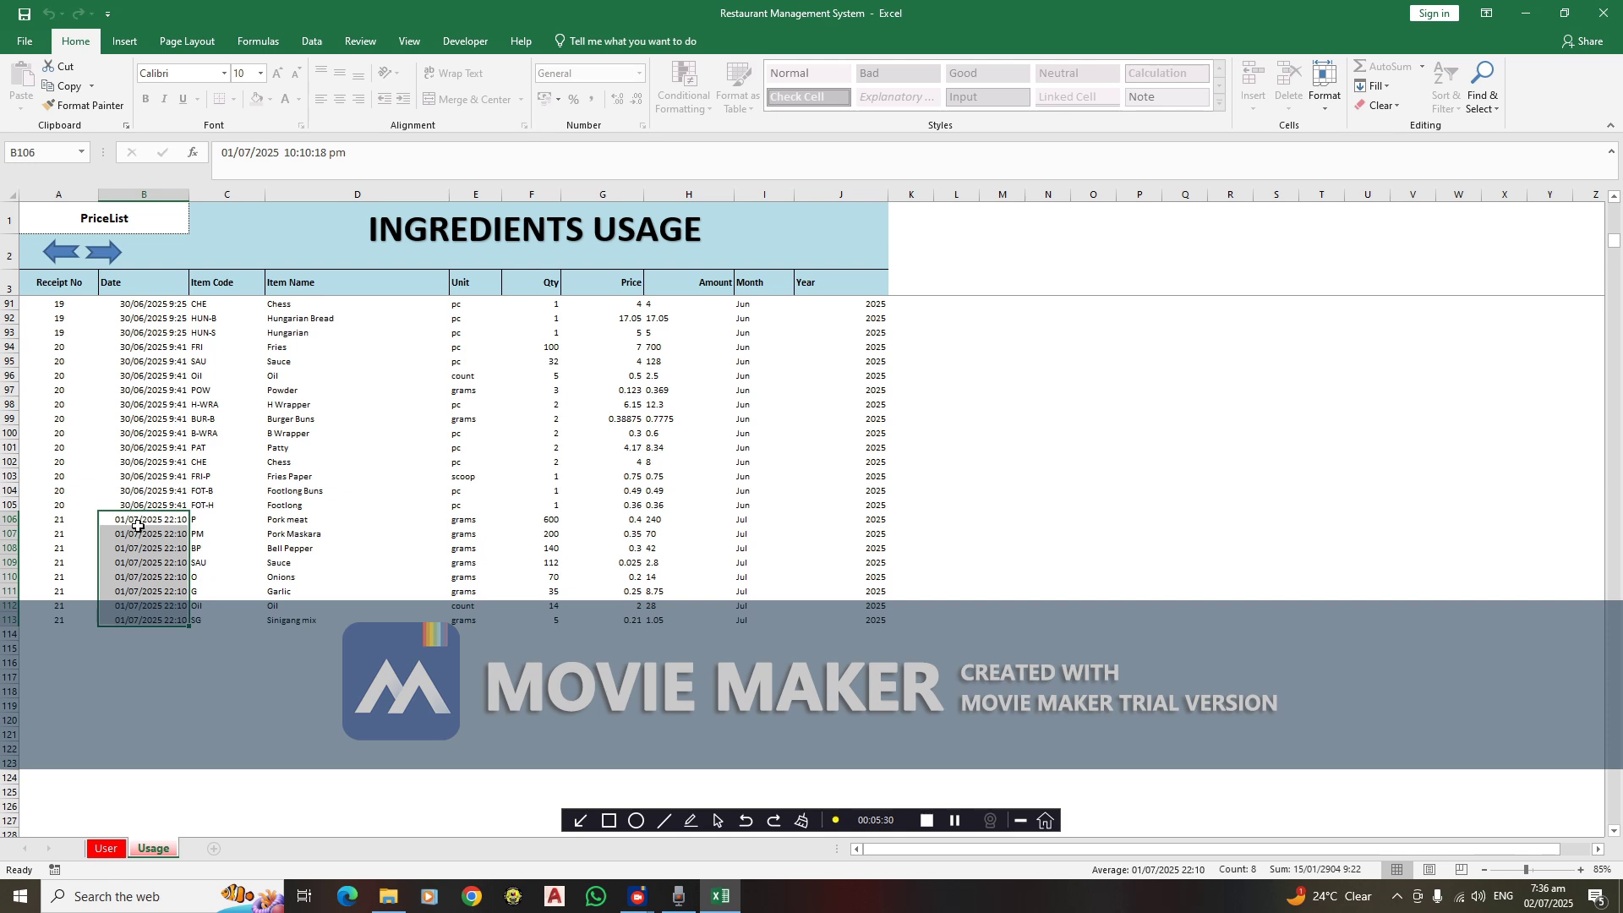
pyautogui.moveTo(60, 520); pyautogui.dragTo(840, 614)
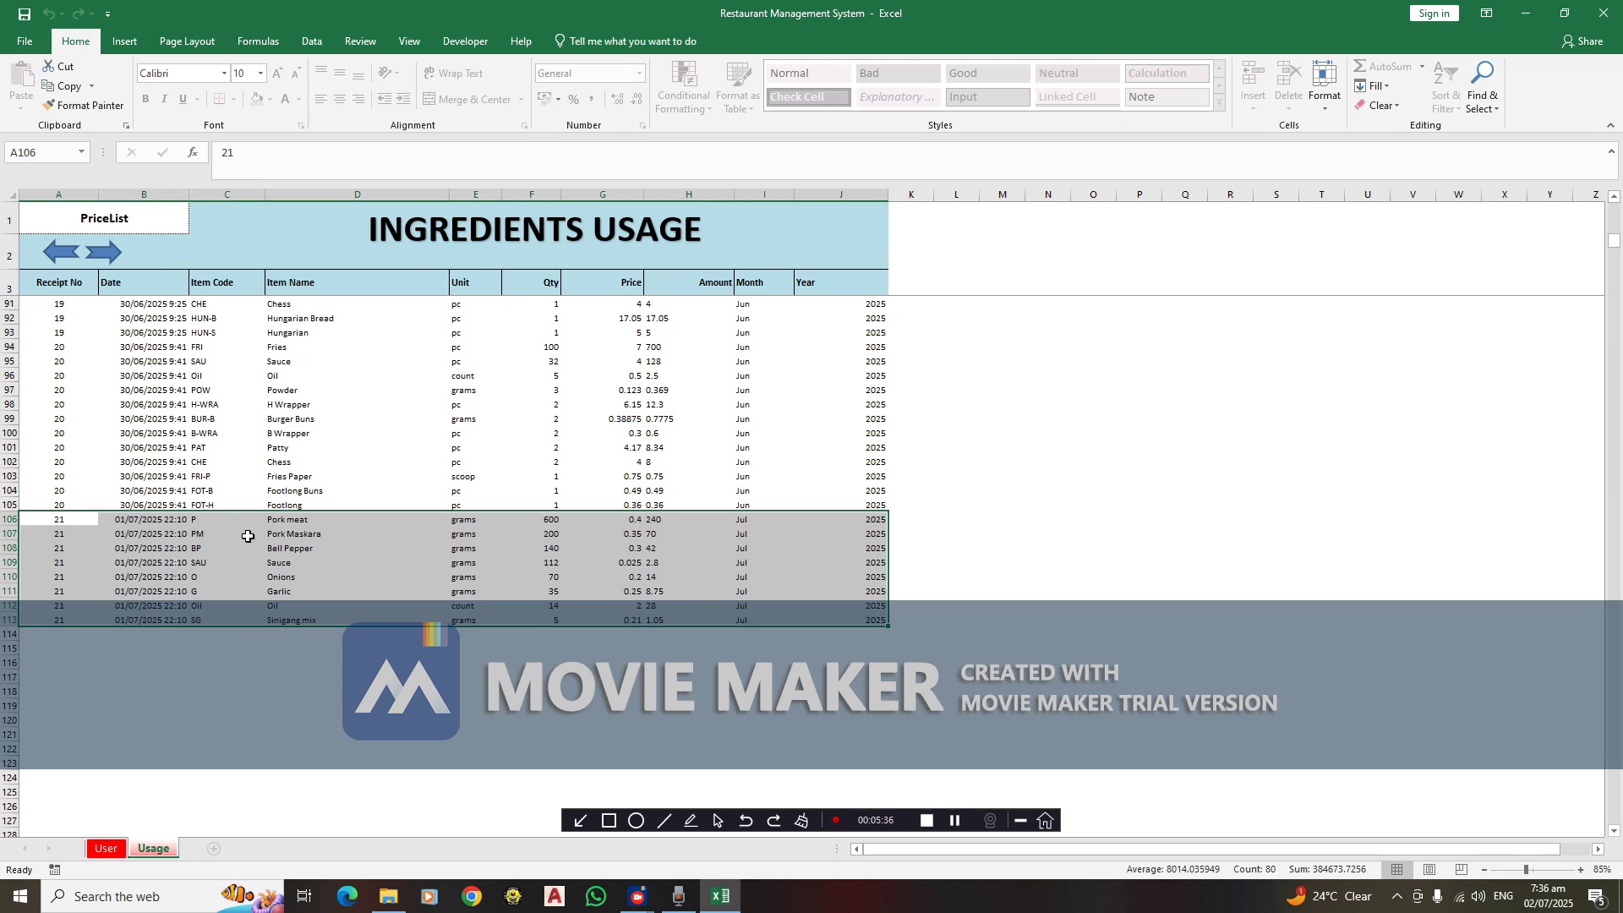
pyautogui.moveTo(302, 521); pyautogui.dragTo(314, 630)
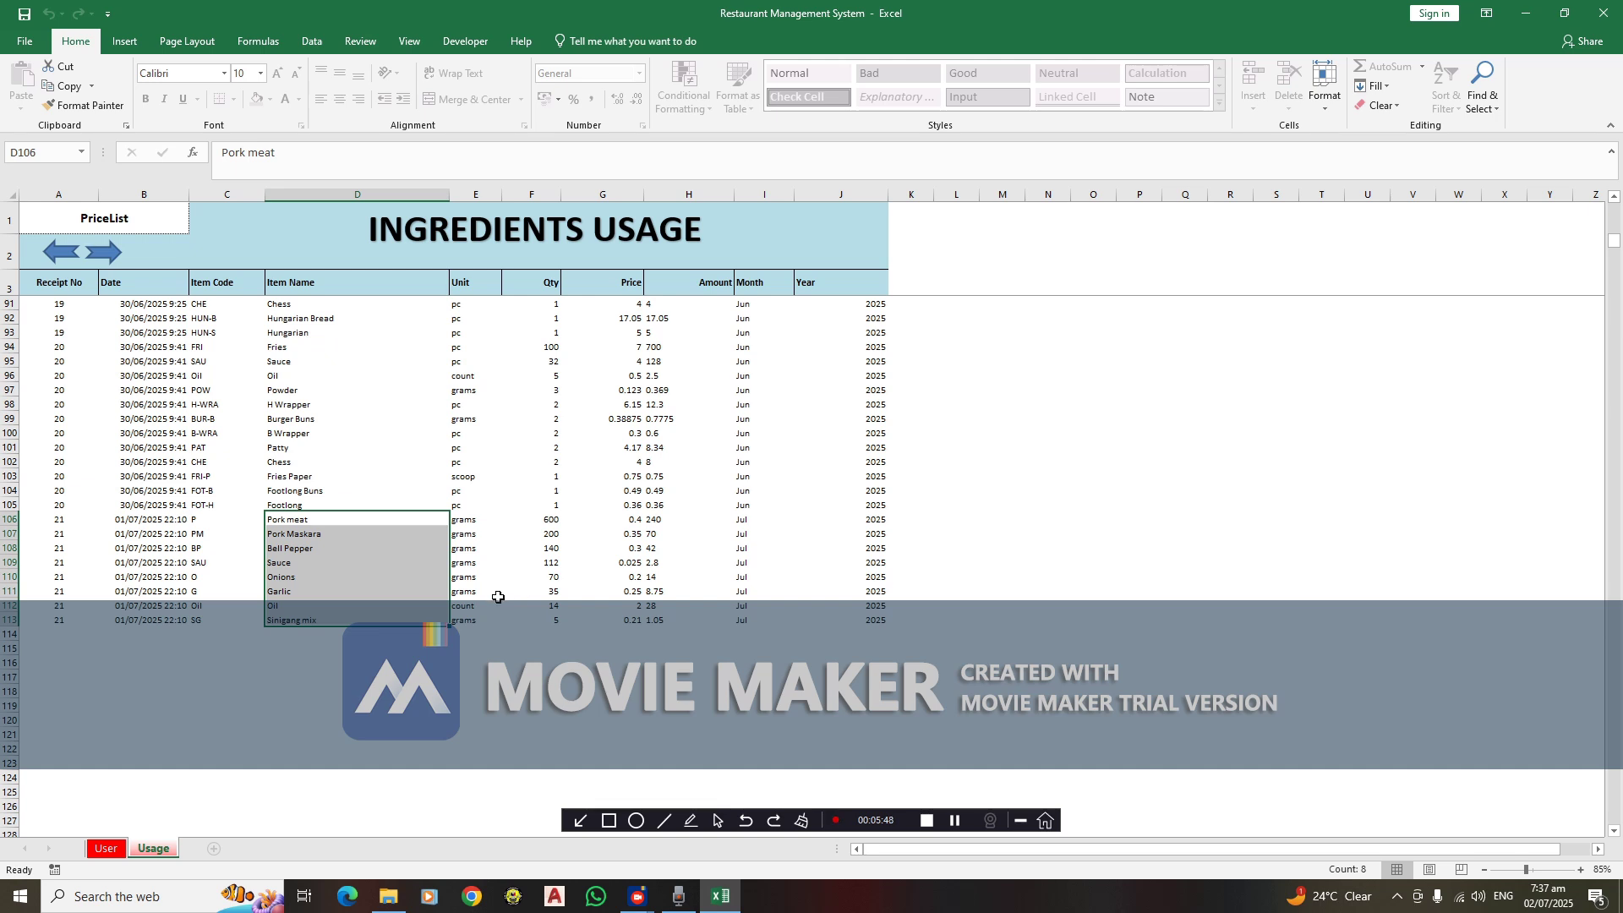
# Open the Pricelist from the User menu sheet and inspect its item columns and the selling price and cost of goods formulas
pyautogui.click(105, 848)
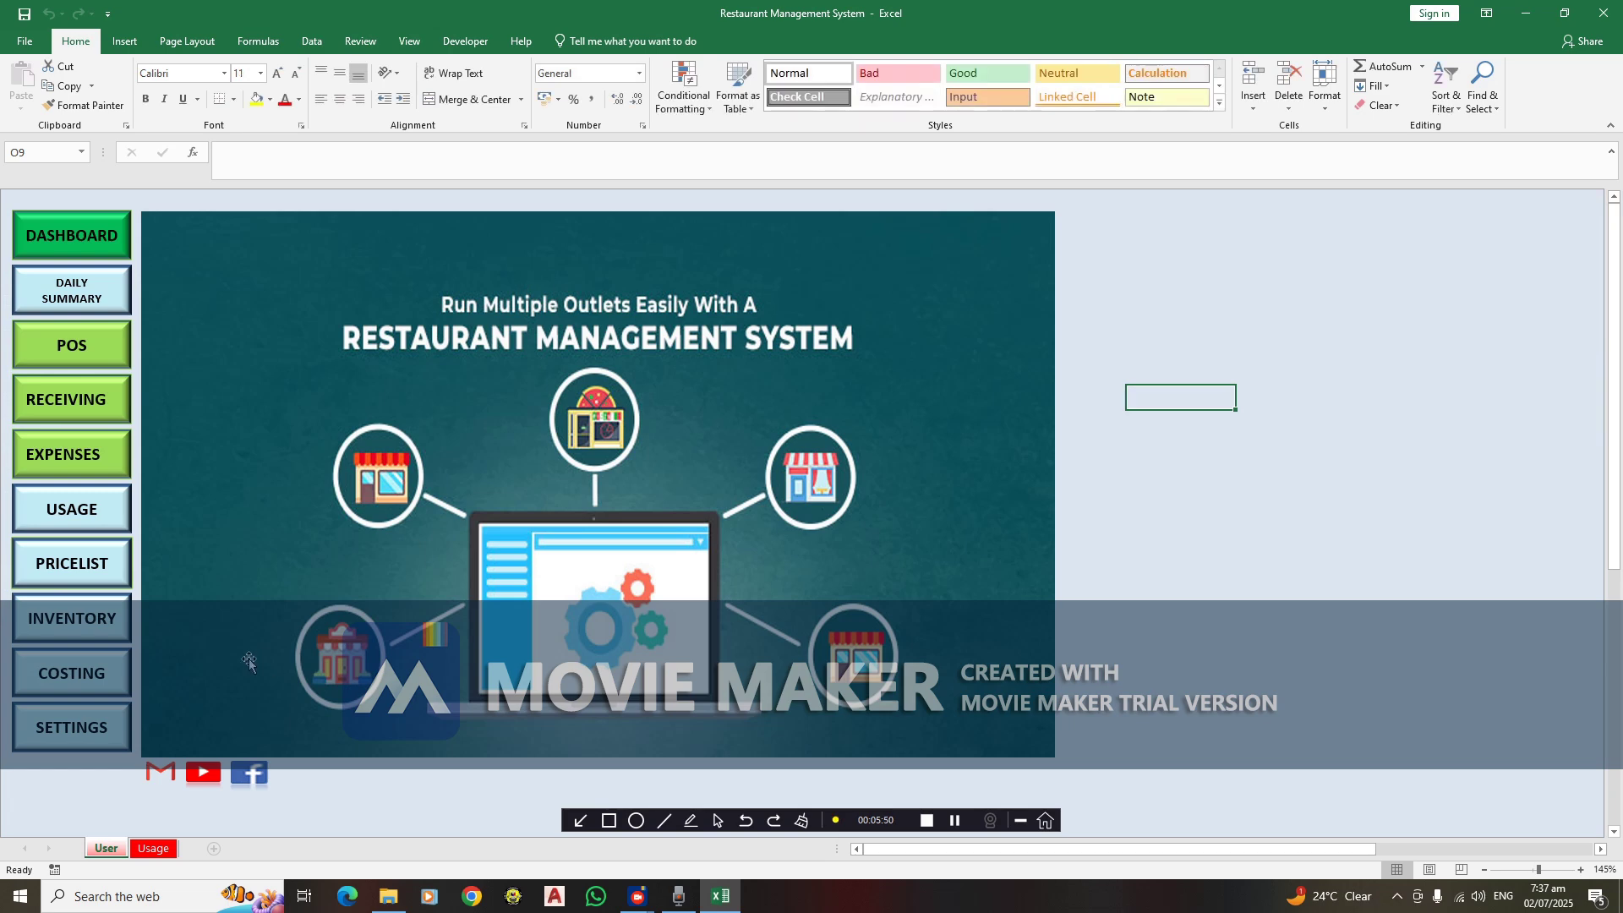
pyautogui.click(105, 564)
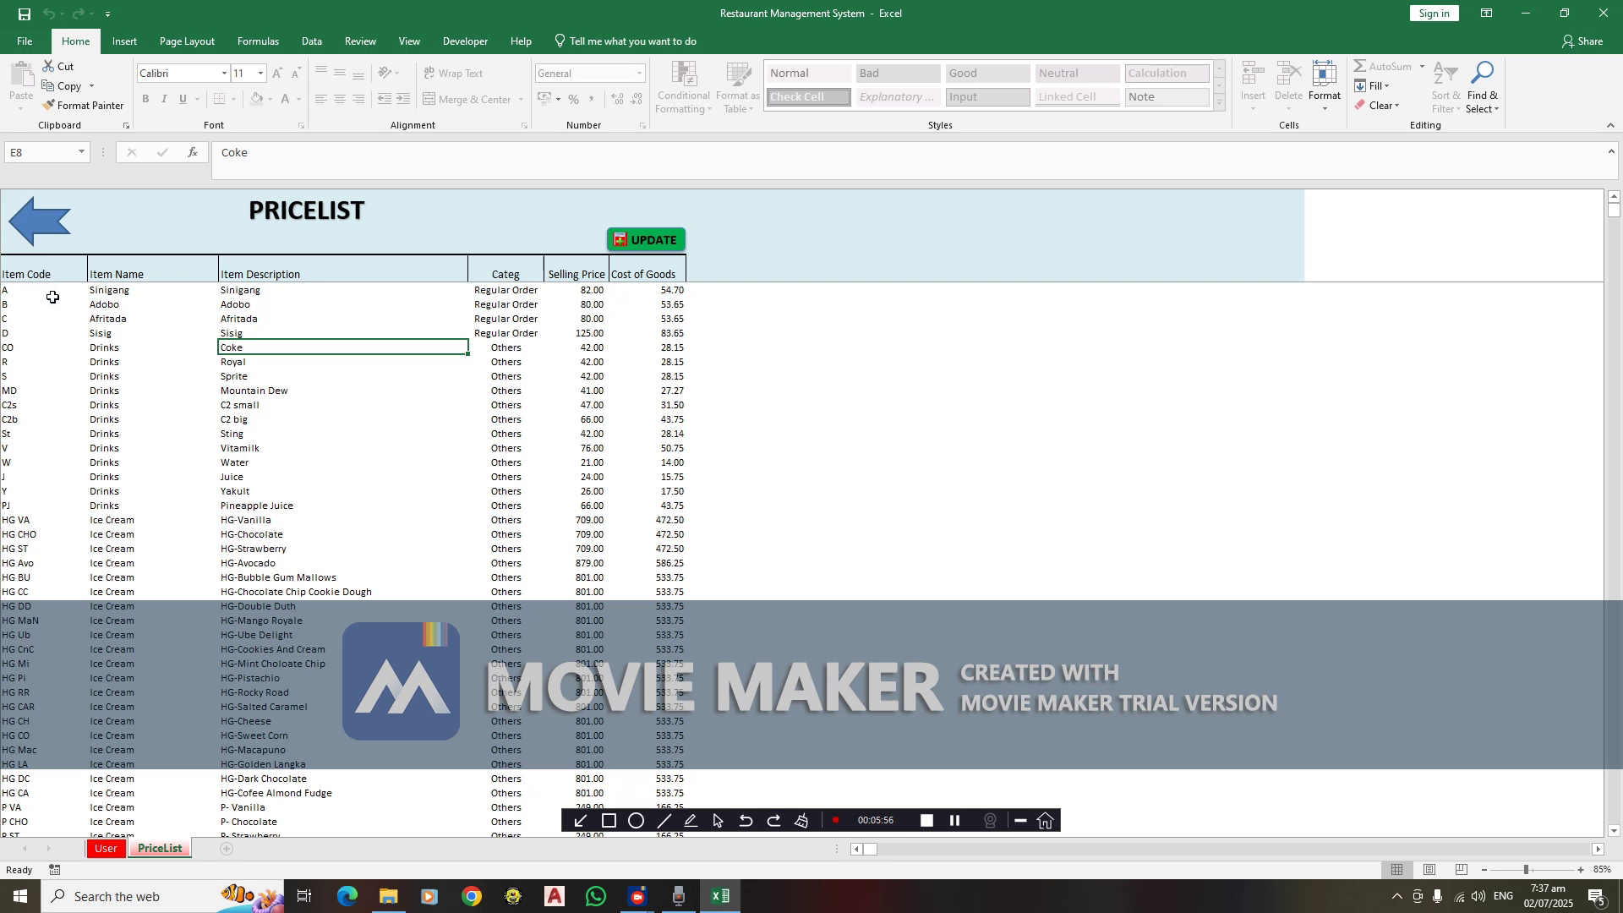
pyautogui.moveTo(38, 275); pyautogui.dragTo(516, 464)
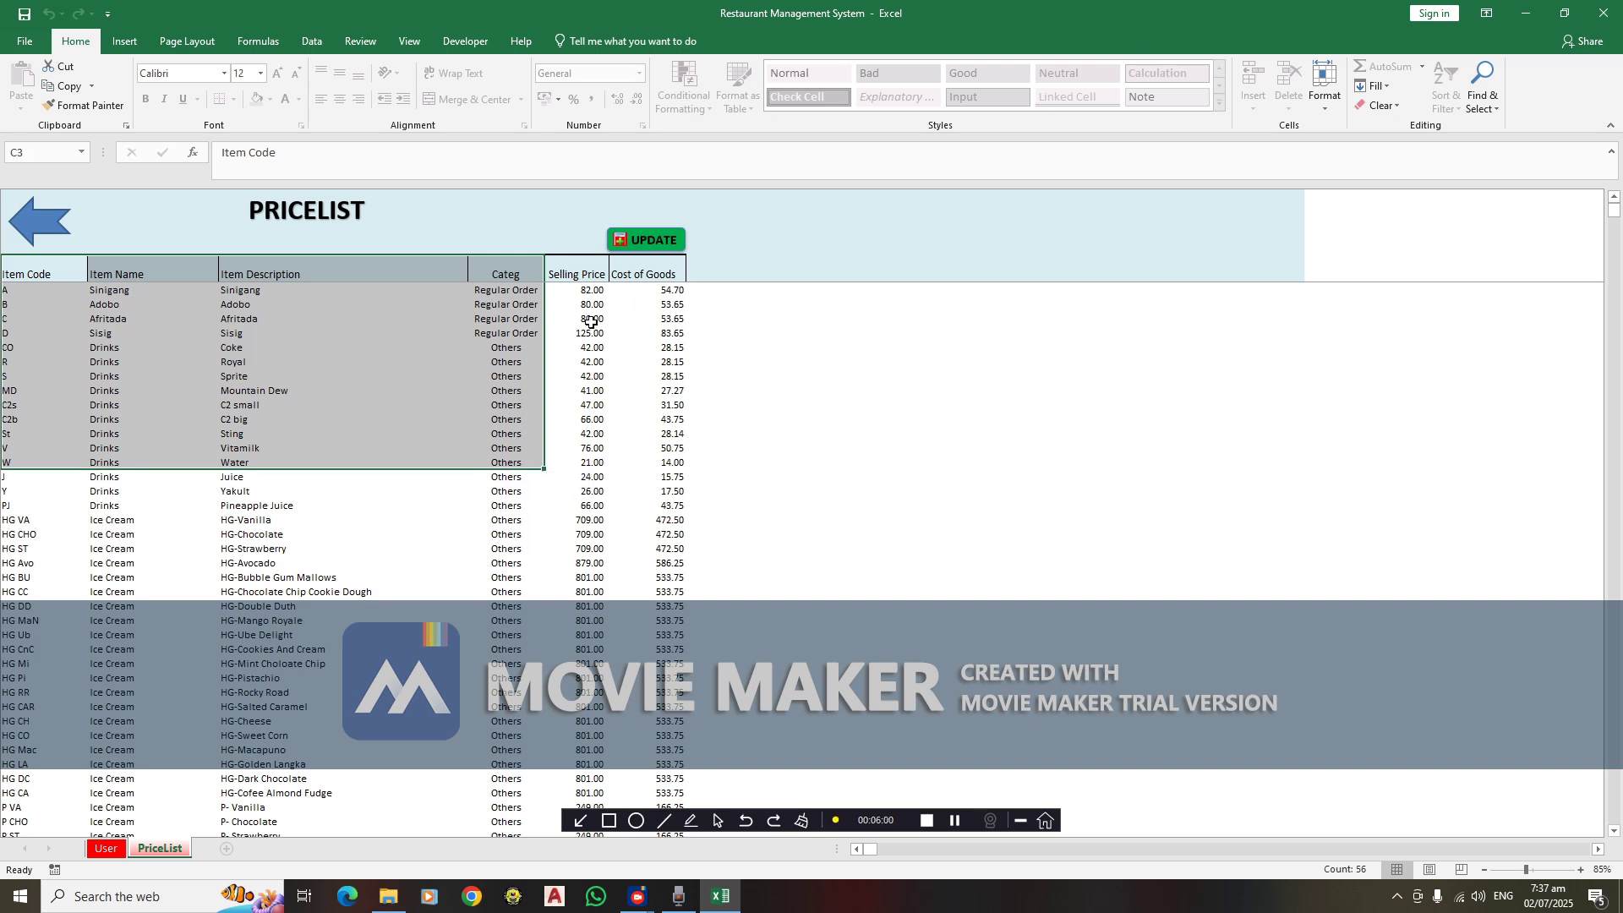
pyautogui.click(579, 291)
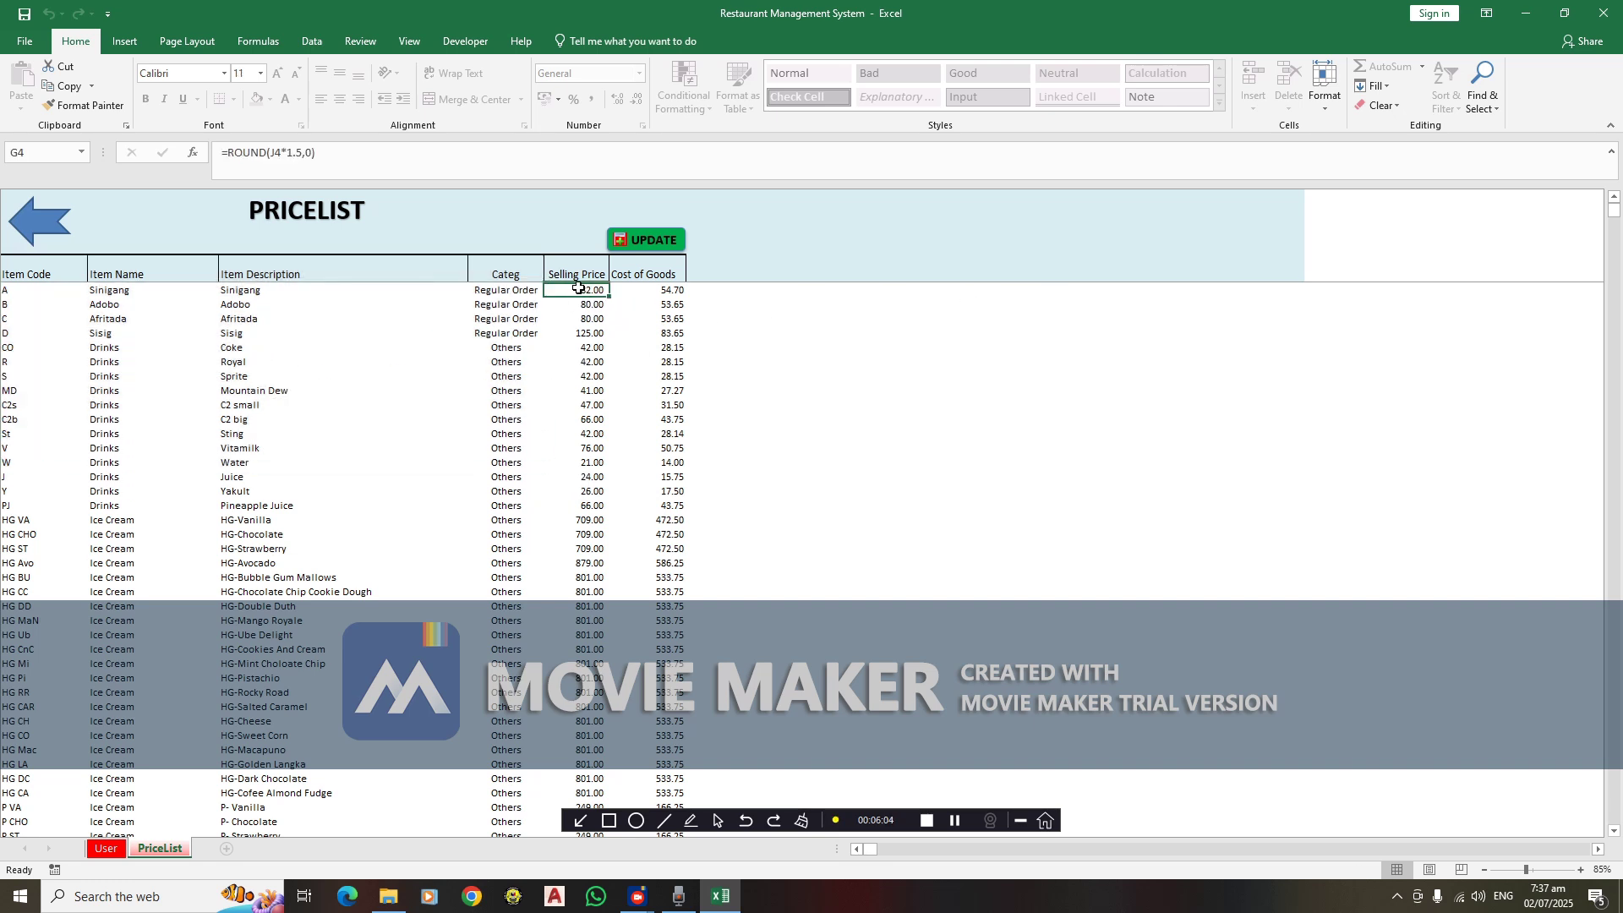
pyautogui.click(587, 334)
pyautogui.click(589, 291)
pyautogui.click(653, 302)
pyautogui.click(657, 288)
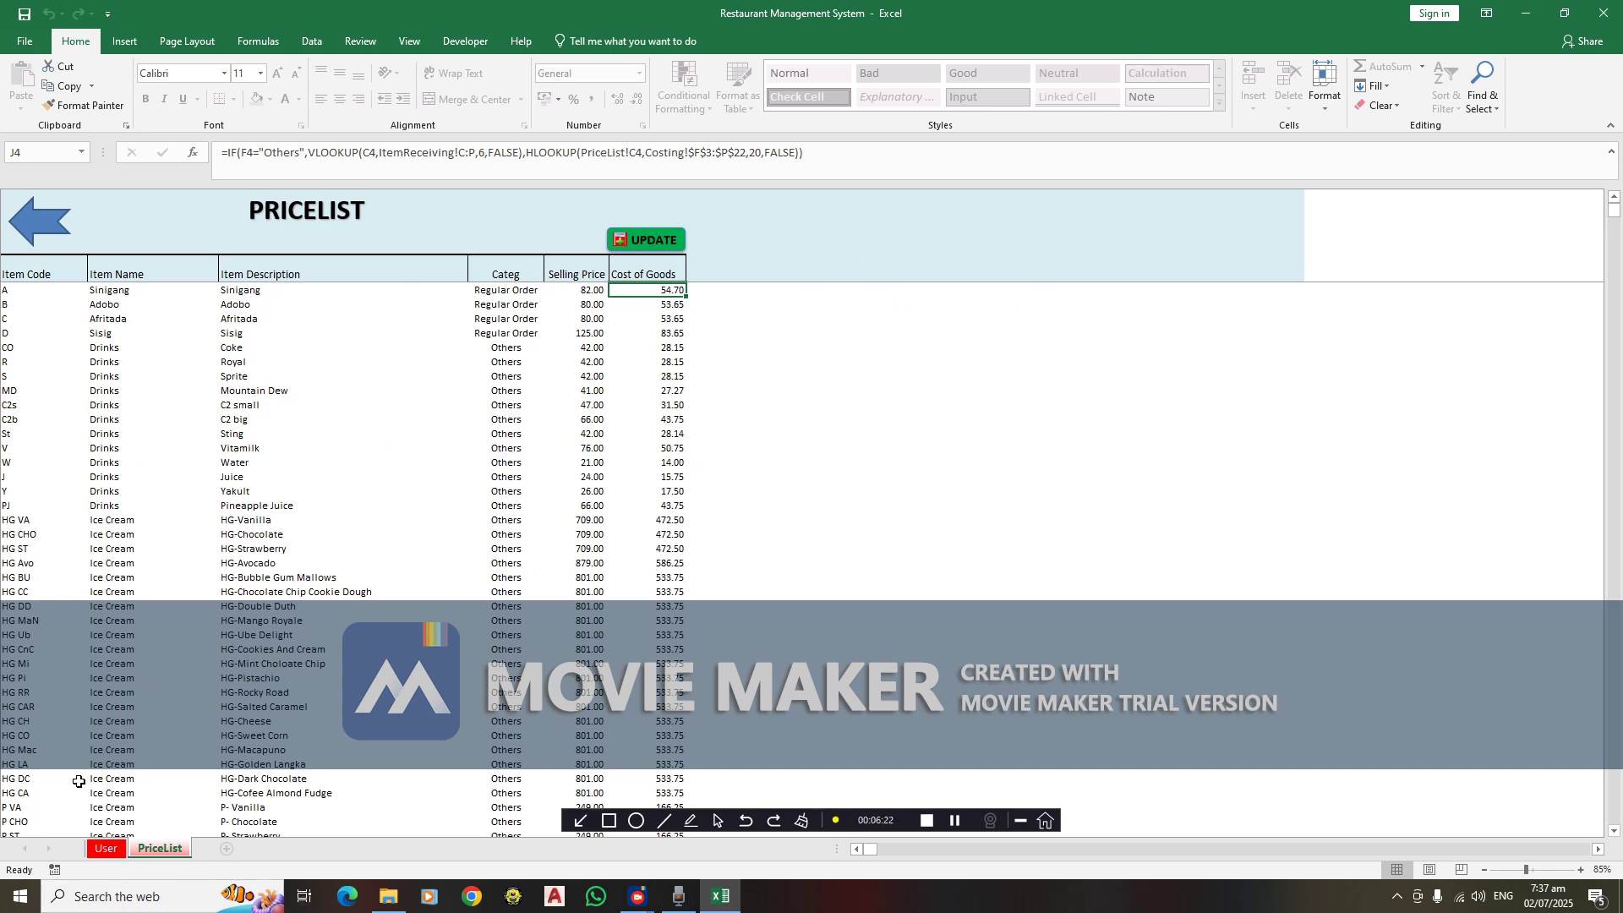
# Open the Costing sheet from the User menu sheet and review the recipe ingredients with the Sinigang and Adobo quantity columns
pyautogui.click(106, 848)
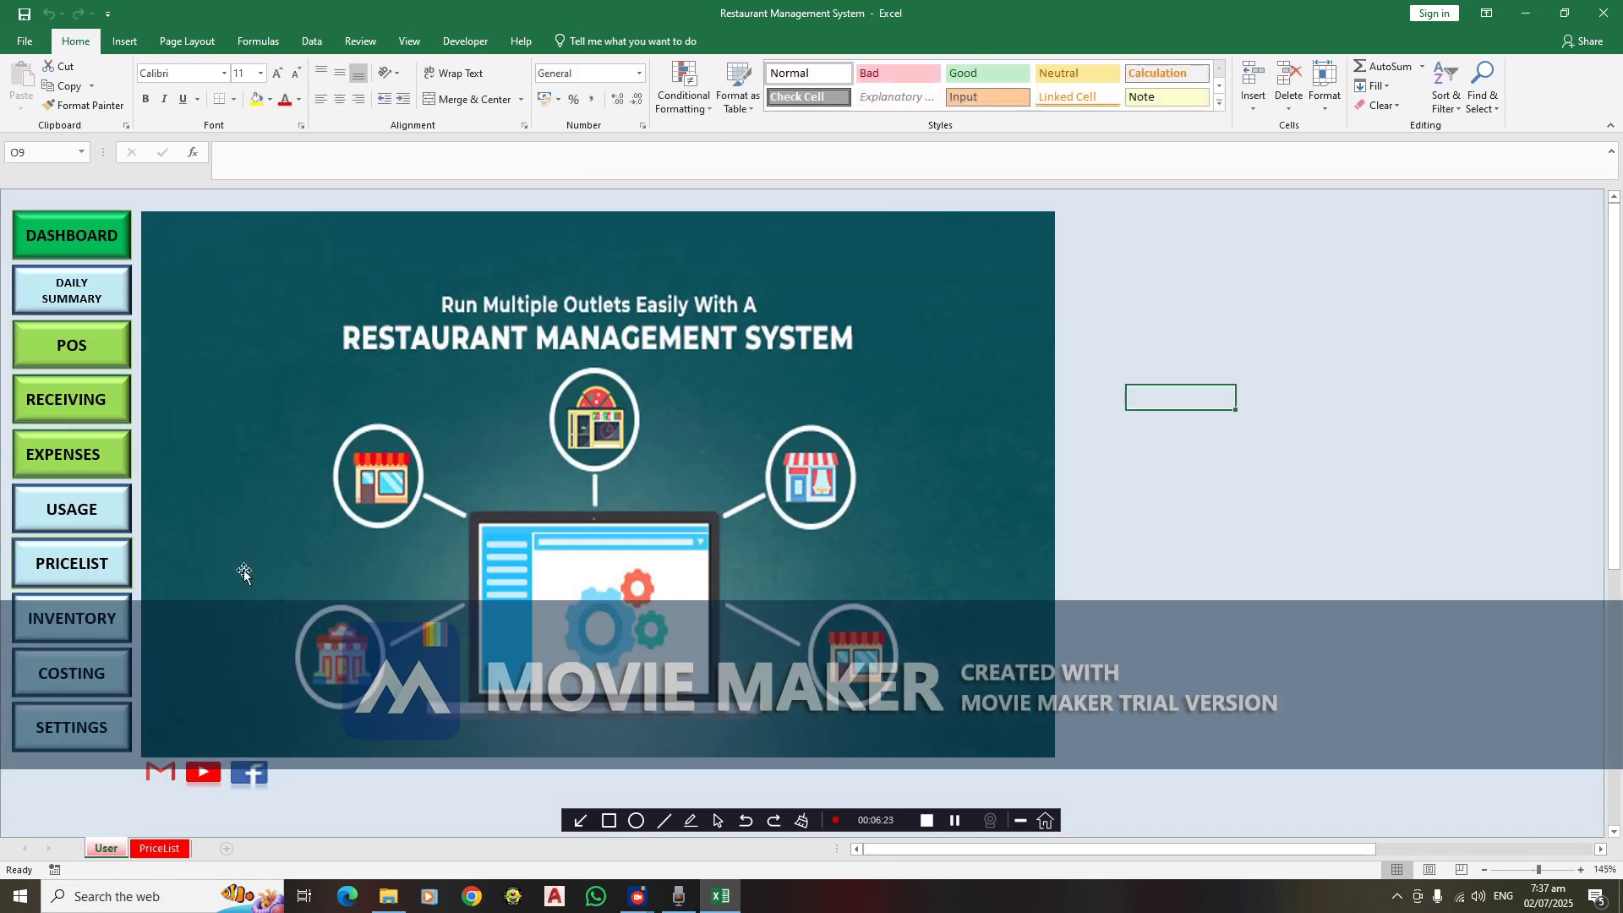
pyautogui.click(103, 674)
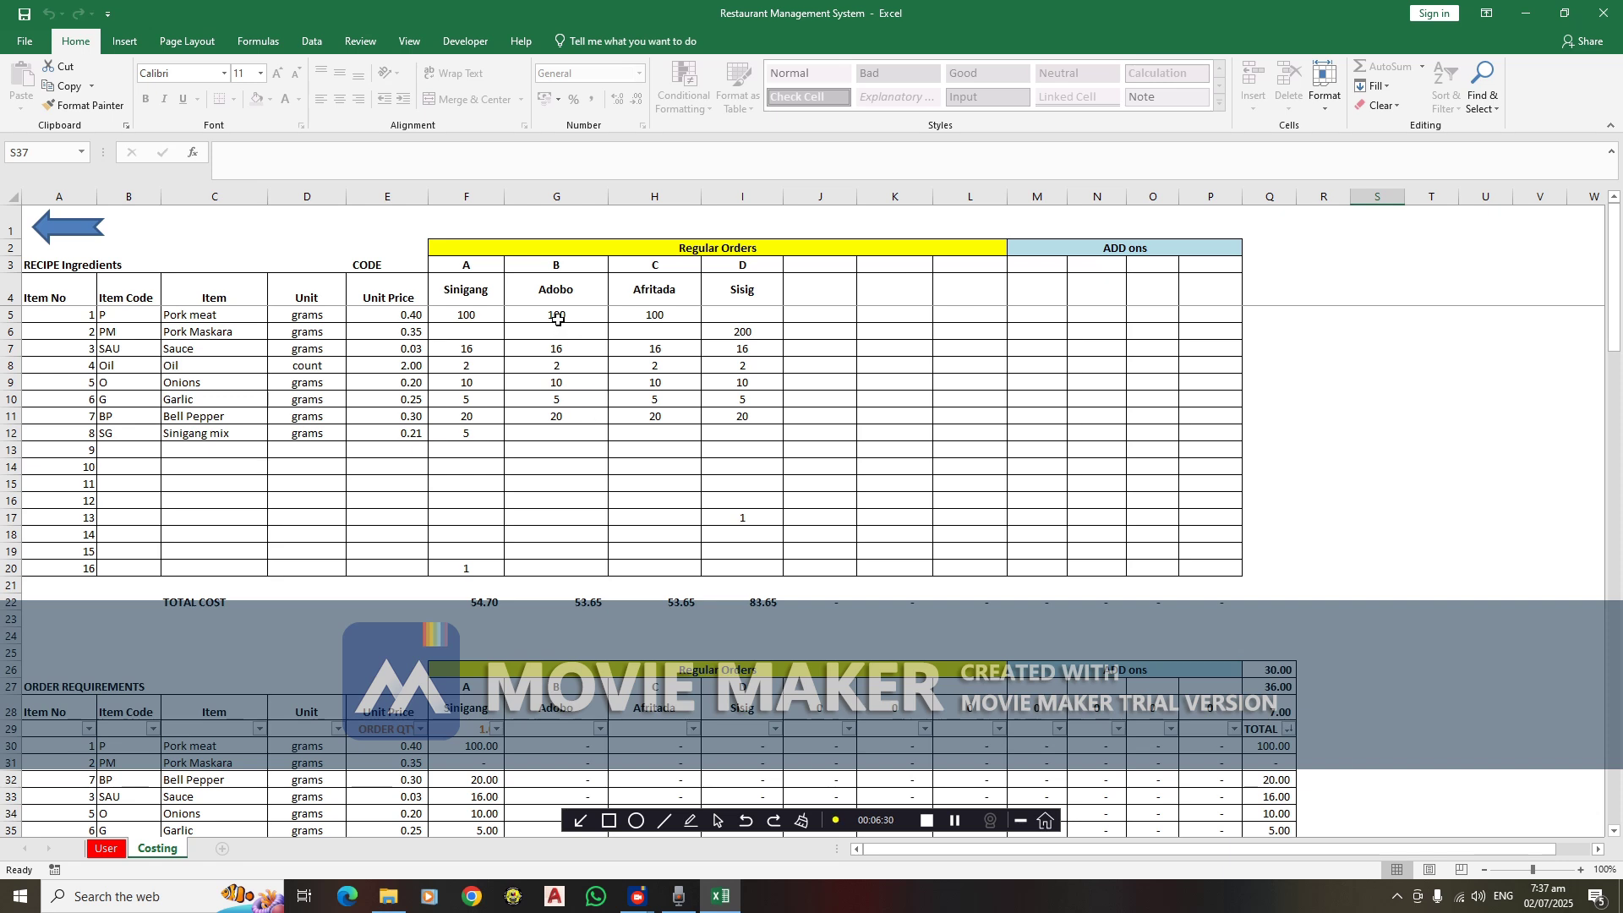
pyautogui.moveTo(488, 289); pyautogui.dragTo(464, 569)
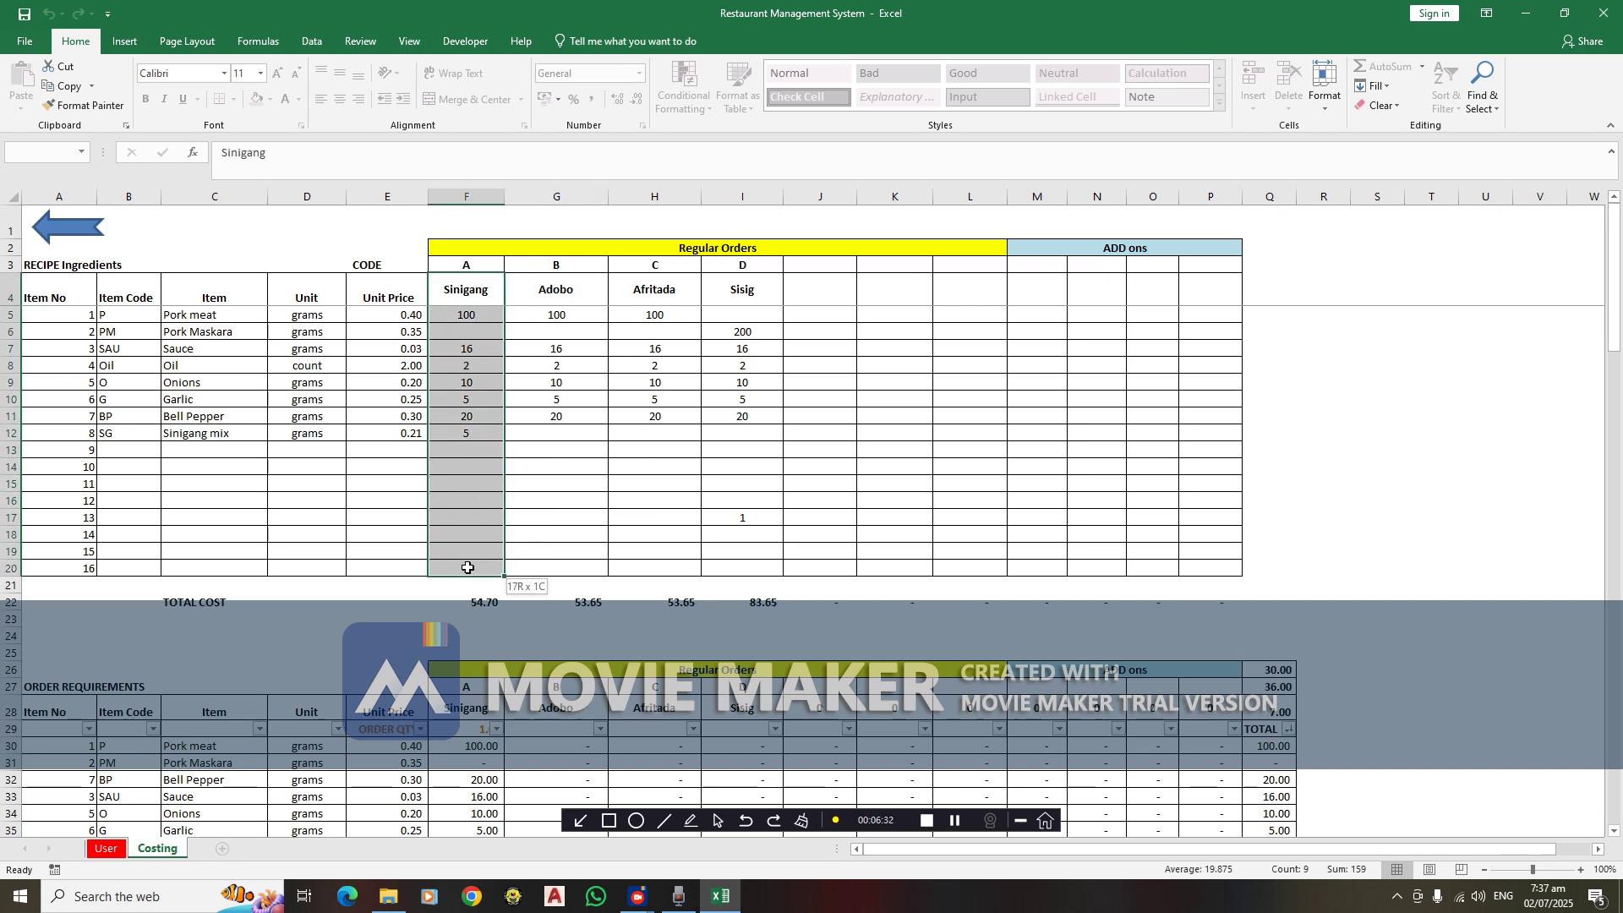
pyautogui.moveTo(596, 284); pyautogui.dragTo(592, 567)
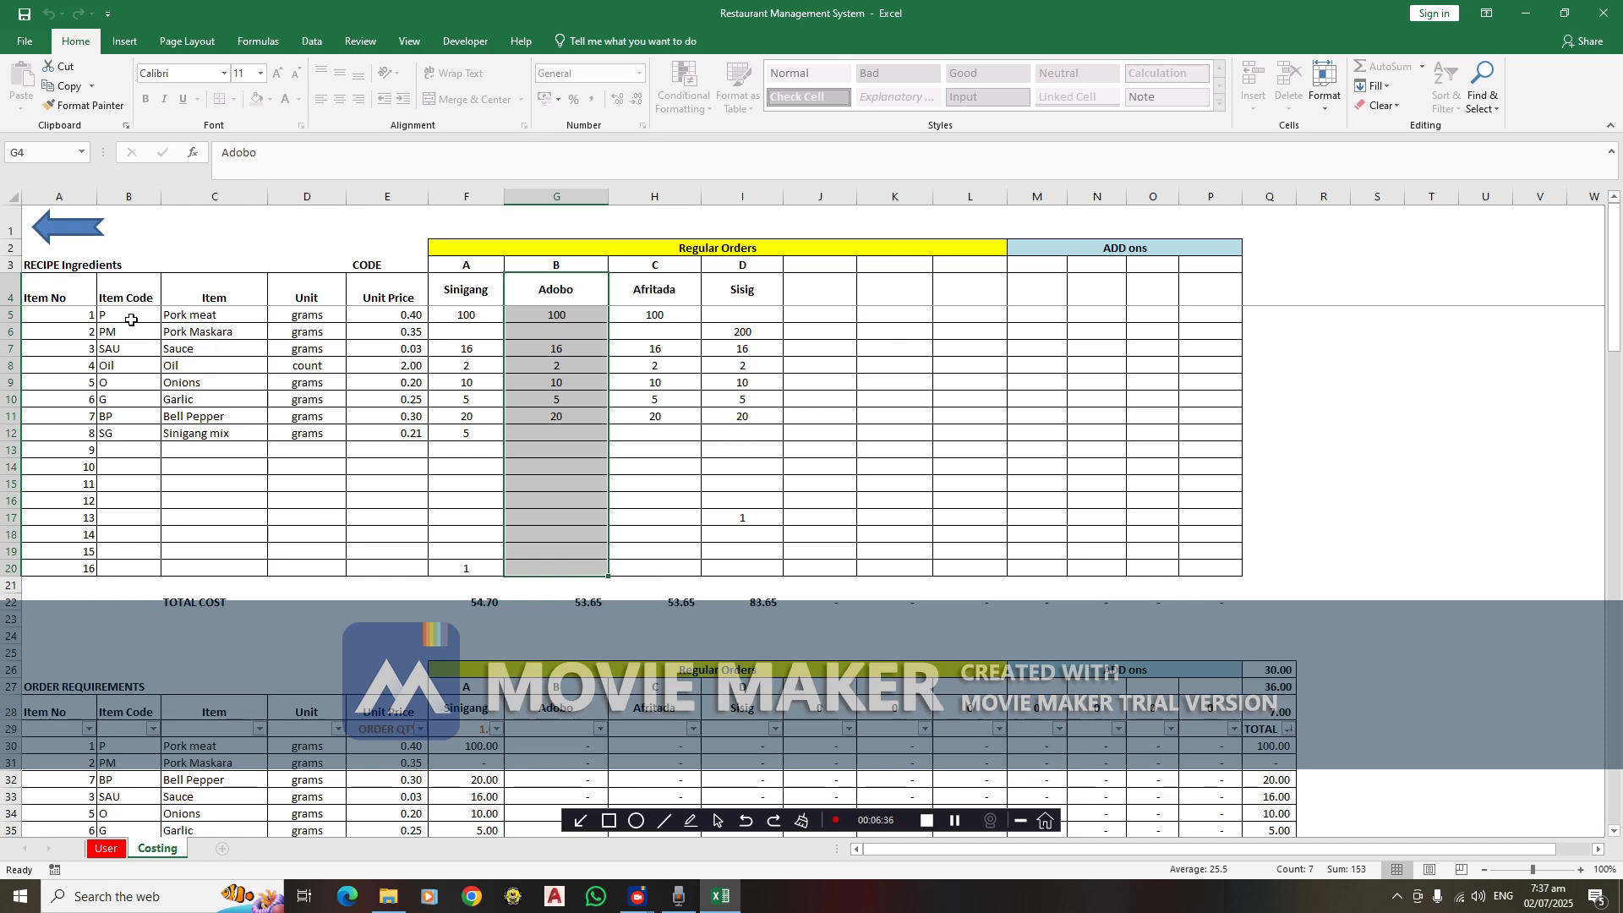
pyautogui.moveTo(128, 321); pyautogui.dragTo(392, 427)
# Examine the Sinigang recipe's pork meat, sauce and oil rows and its total cost formula
pyautogui.click(484, 262)
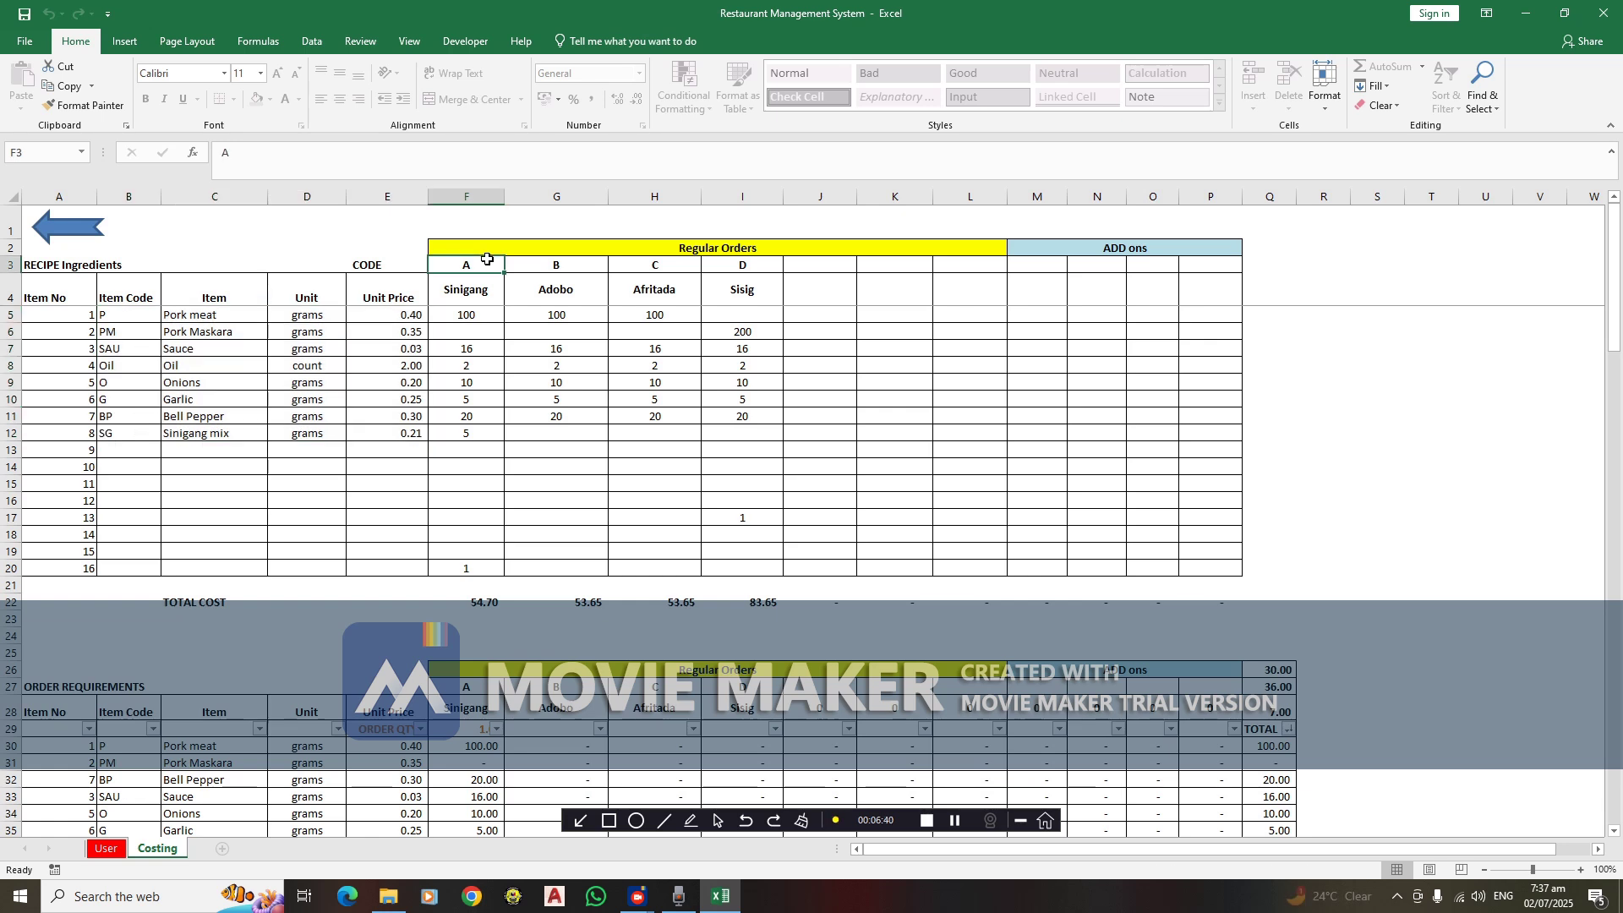
pyautogui.moveTo(124, 314); pyautogui.dragTo(461, 313)
pyautogui.moveTo(121, 346); pyautogui.dragTo(463, 348)
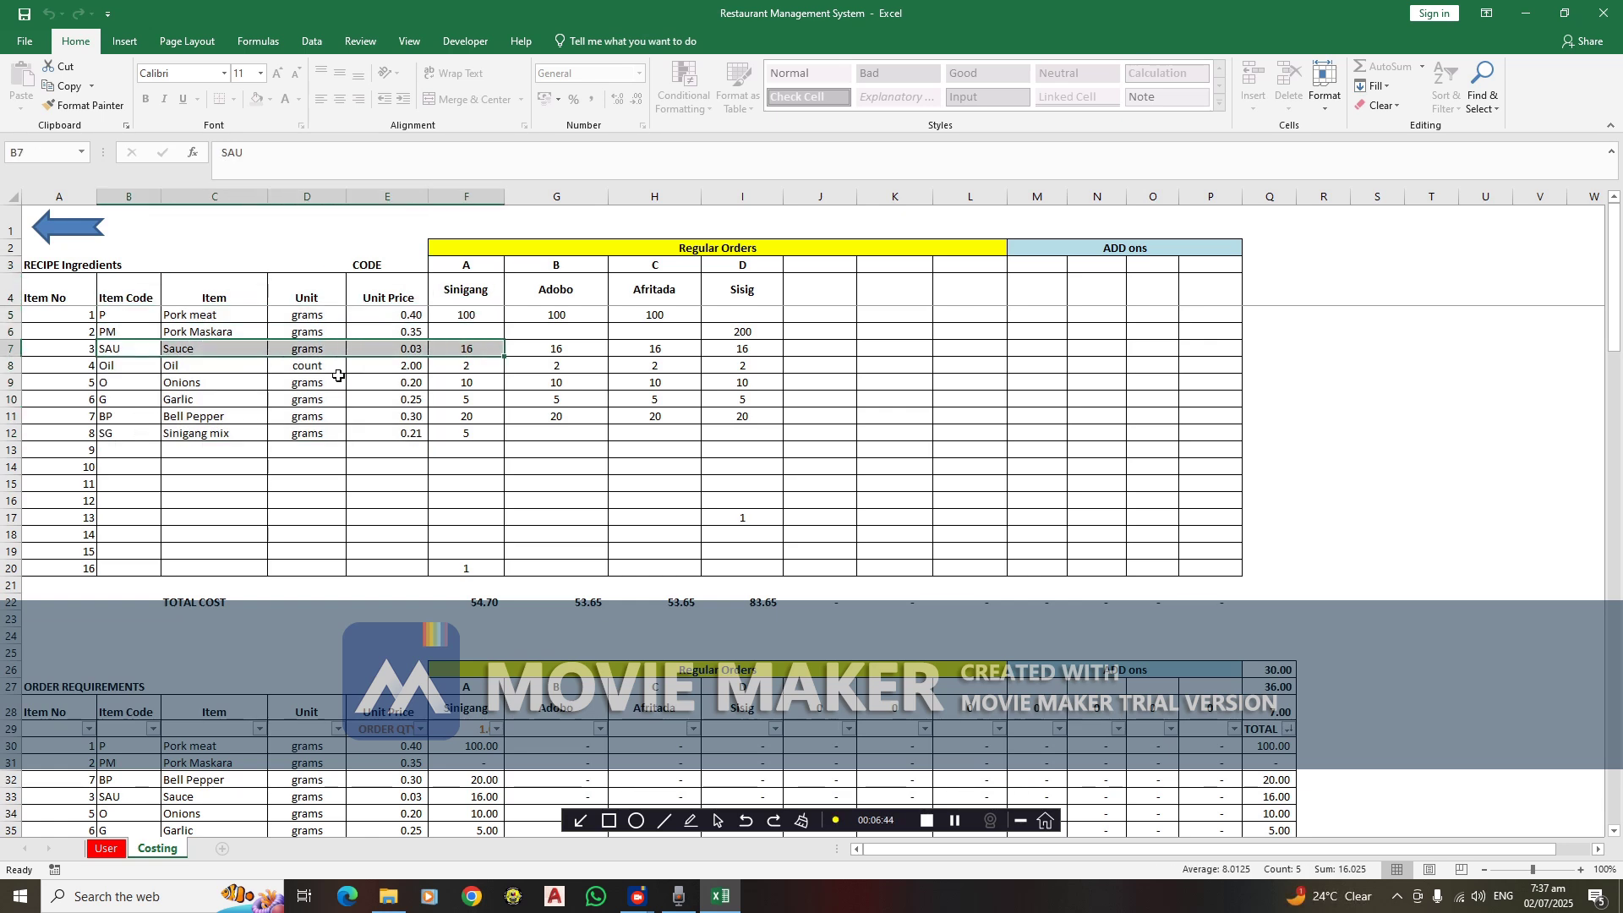
pyautogui.moveTo(115, 366); pyautogui.dragTo(463, 367)
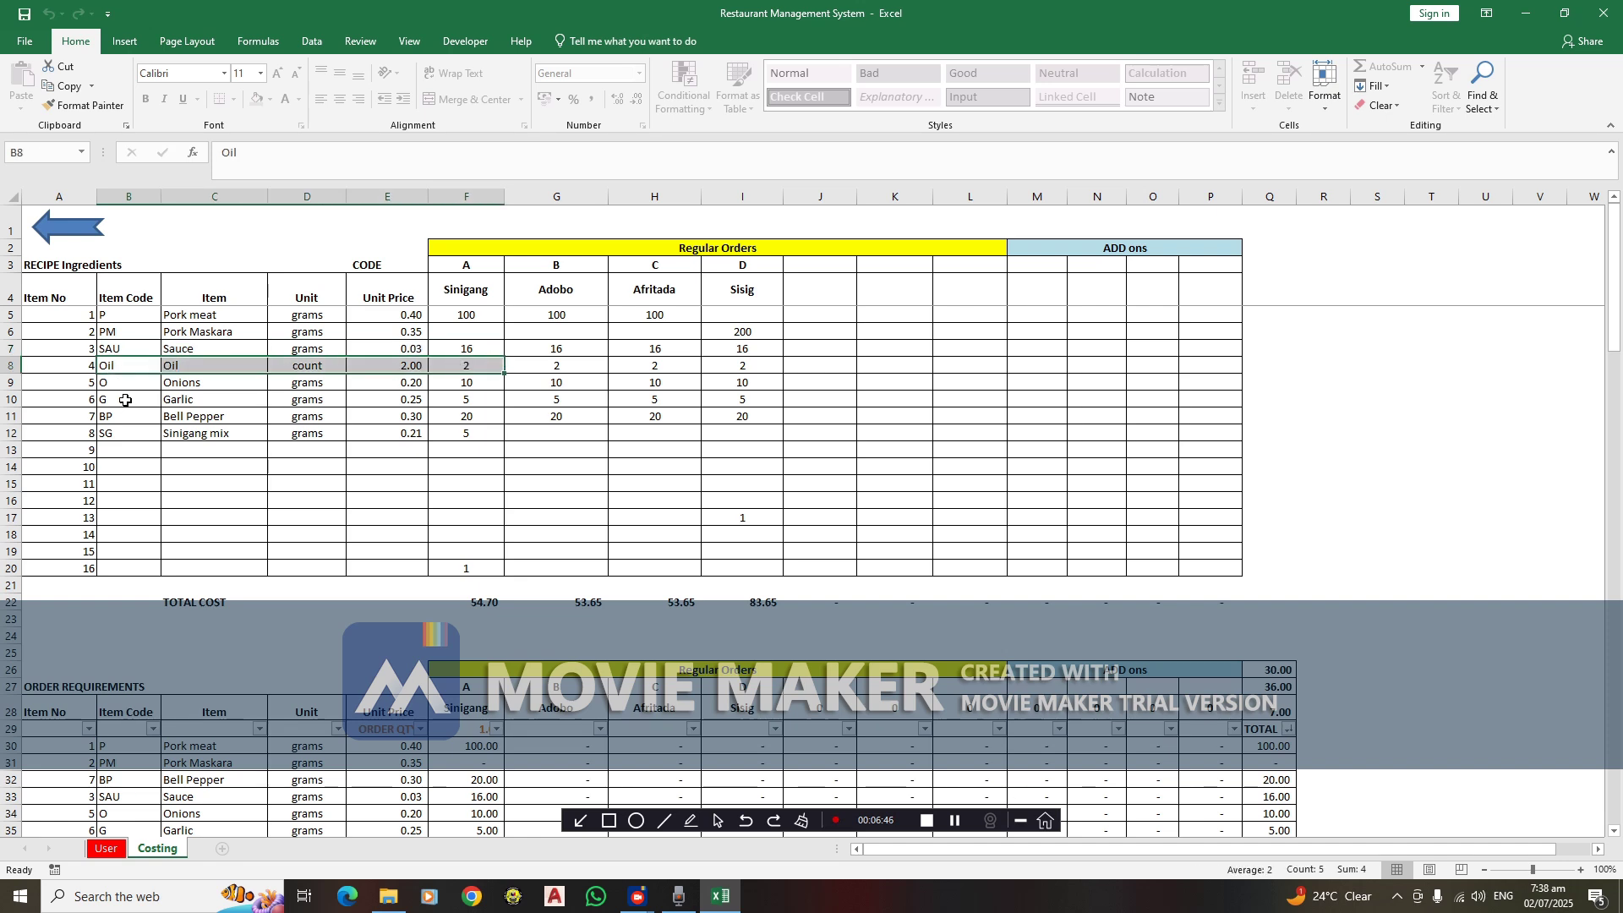
pyautogui.click(479, 603)
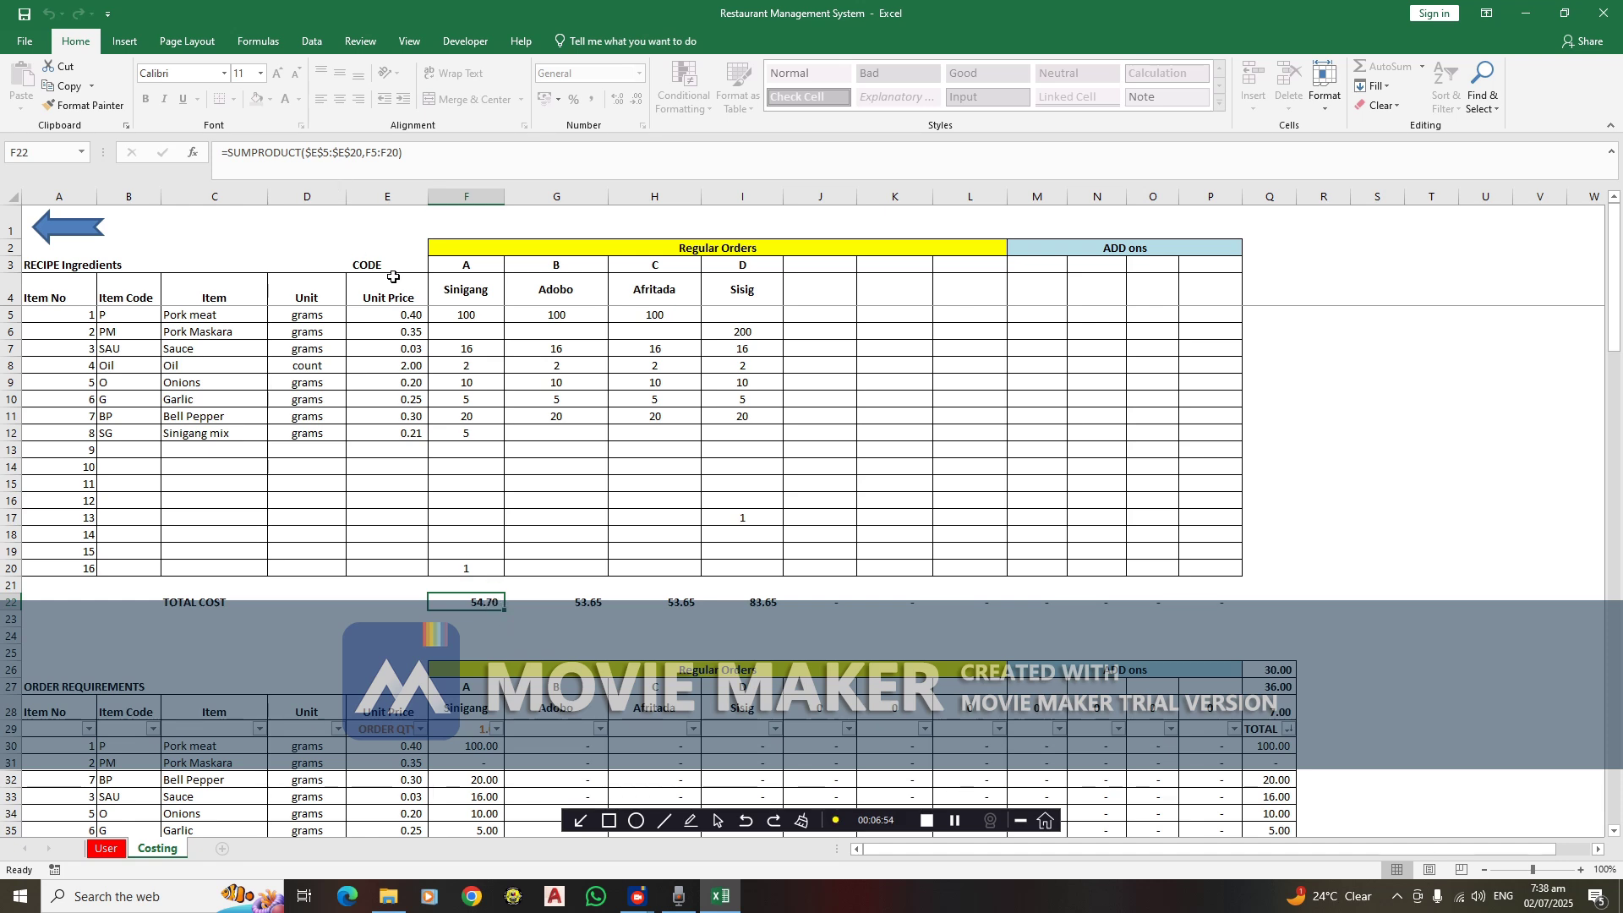
# Check the unit price formula and unit of pork meat, and return to the User menu sheet
pyautogui.click(412, 314)
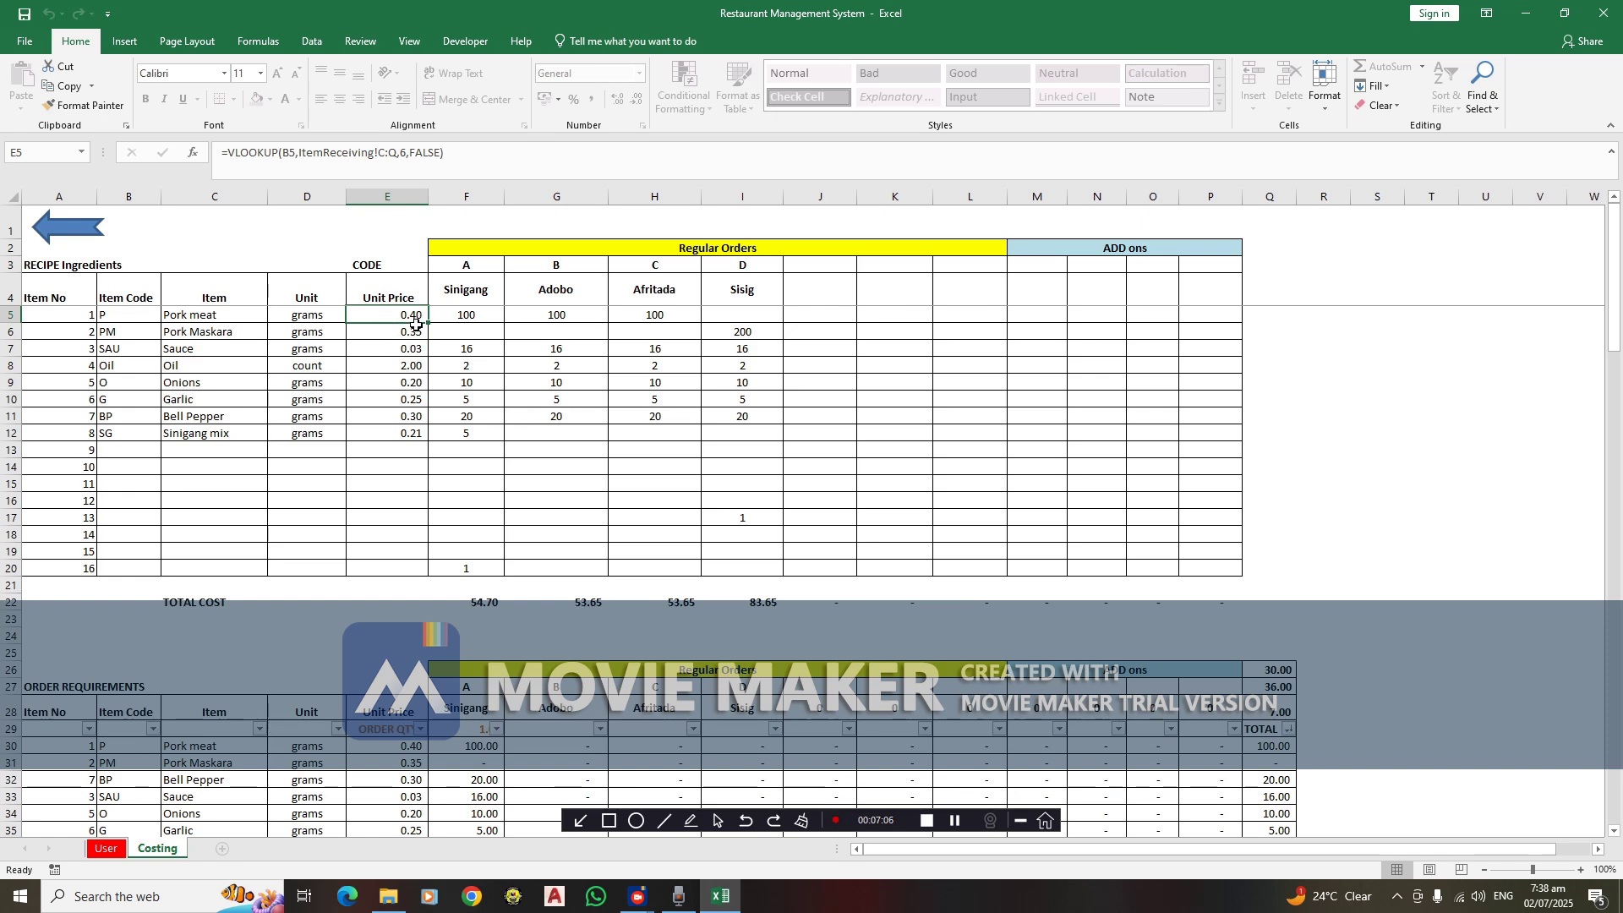
pyautogui.click(316, 314)
pyautogui.click(394, 317)
pyautogui.click(108, 849)
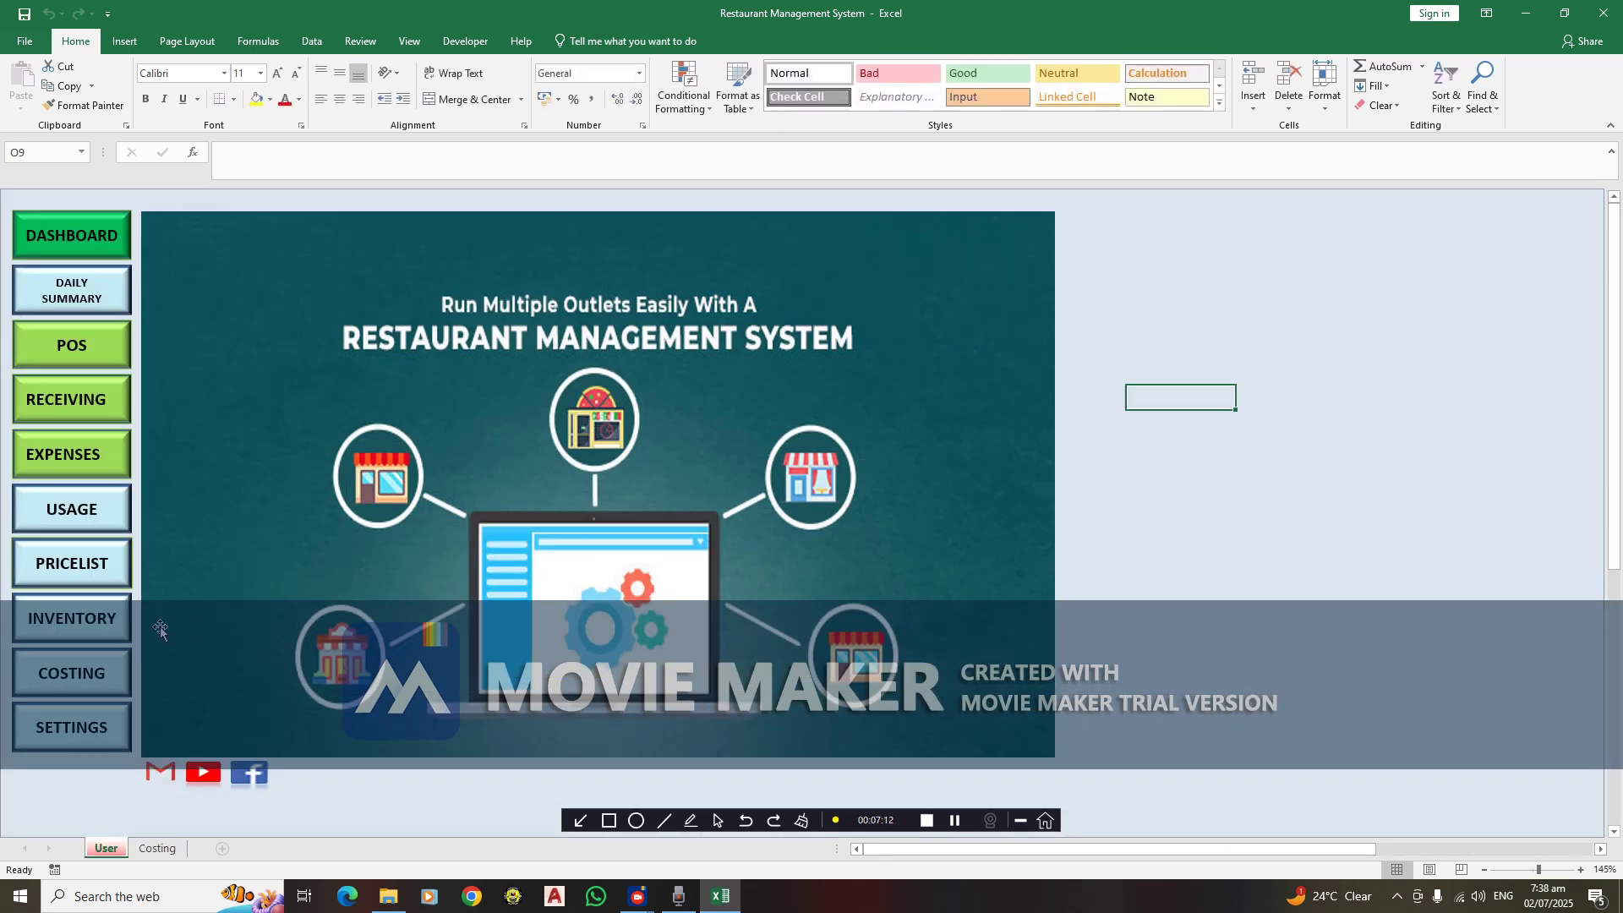
# Open the Inventory sheet from the User menu sheet, review its item rows and quantity columns, and return to the User menu sheet
pyautogui.click(90, 618)
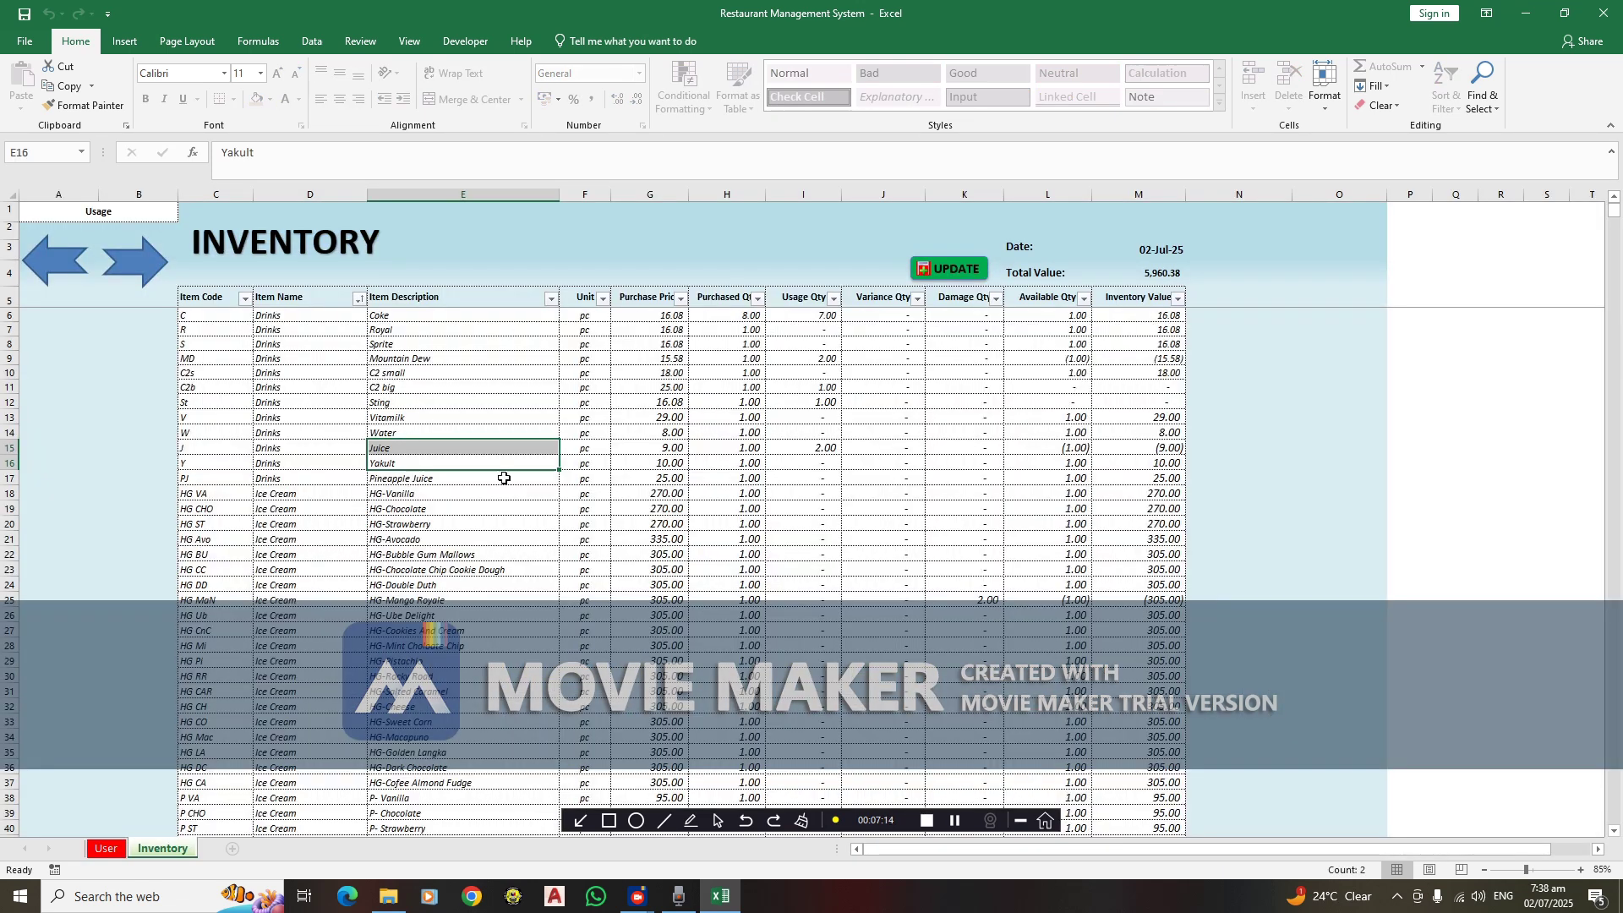
pyautogui.scroll(-4, 749, 459)
pyautogui.scroll(4, 750, 458)
pyautogui.scroll(-4, 1047, 313)
pyautogui.scroll(4, 1047, 311)
pyautogui.click(106, 848)
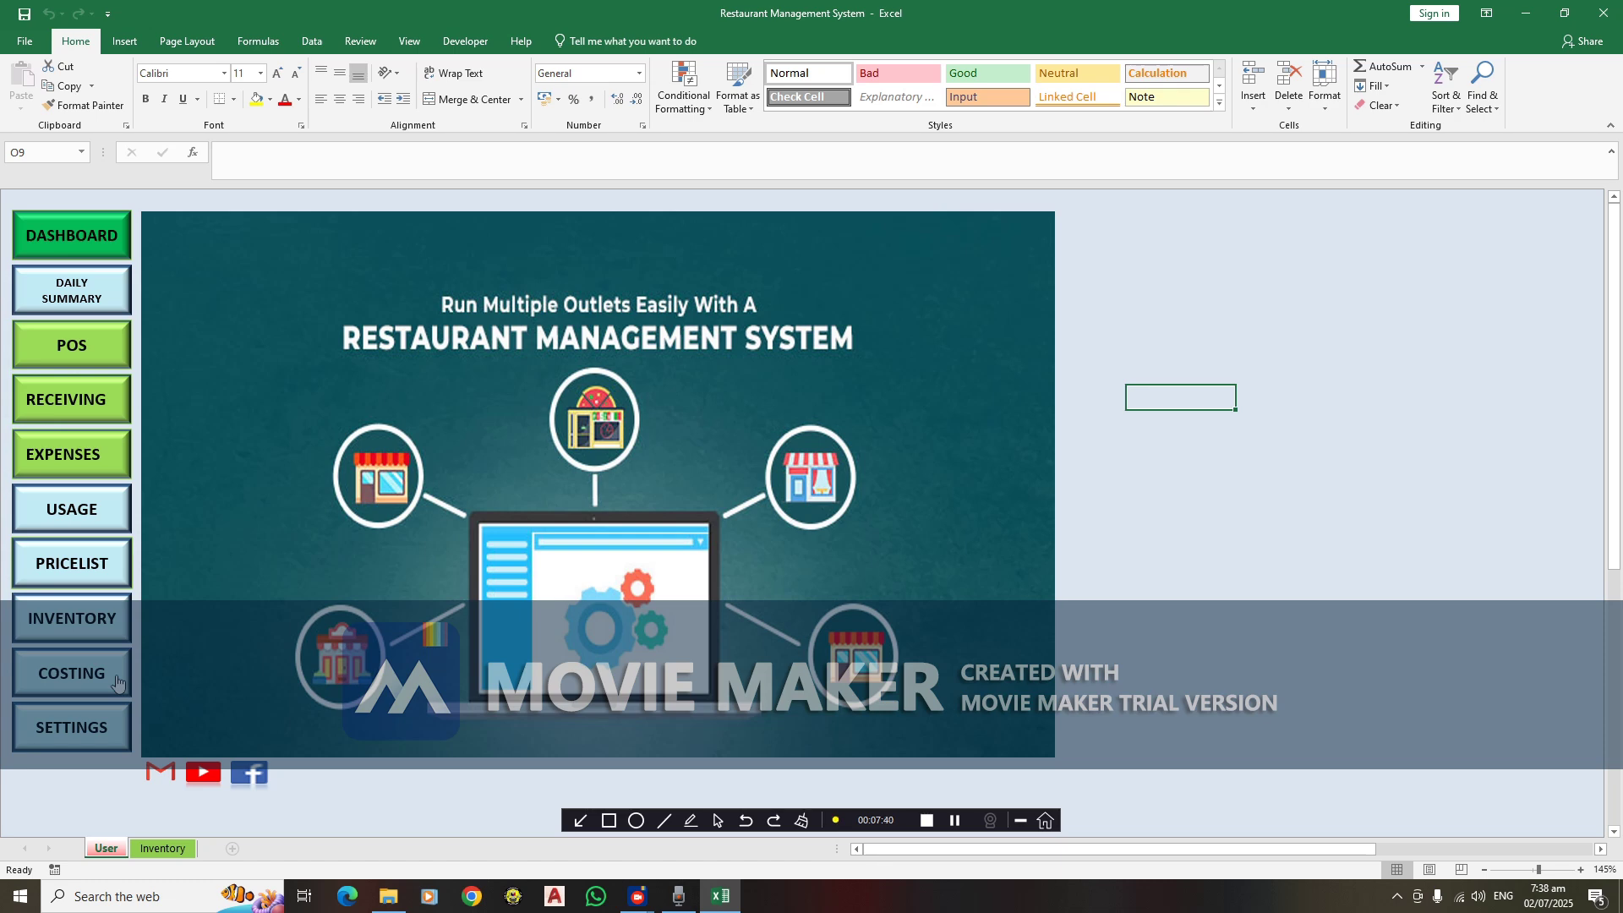
# Open the Settings sheet, review the business entity details and table number list, and return to the User menu sheet
pyautogui.click(95, 732)
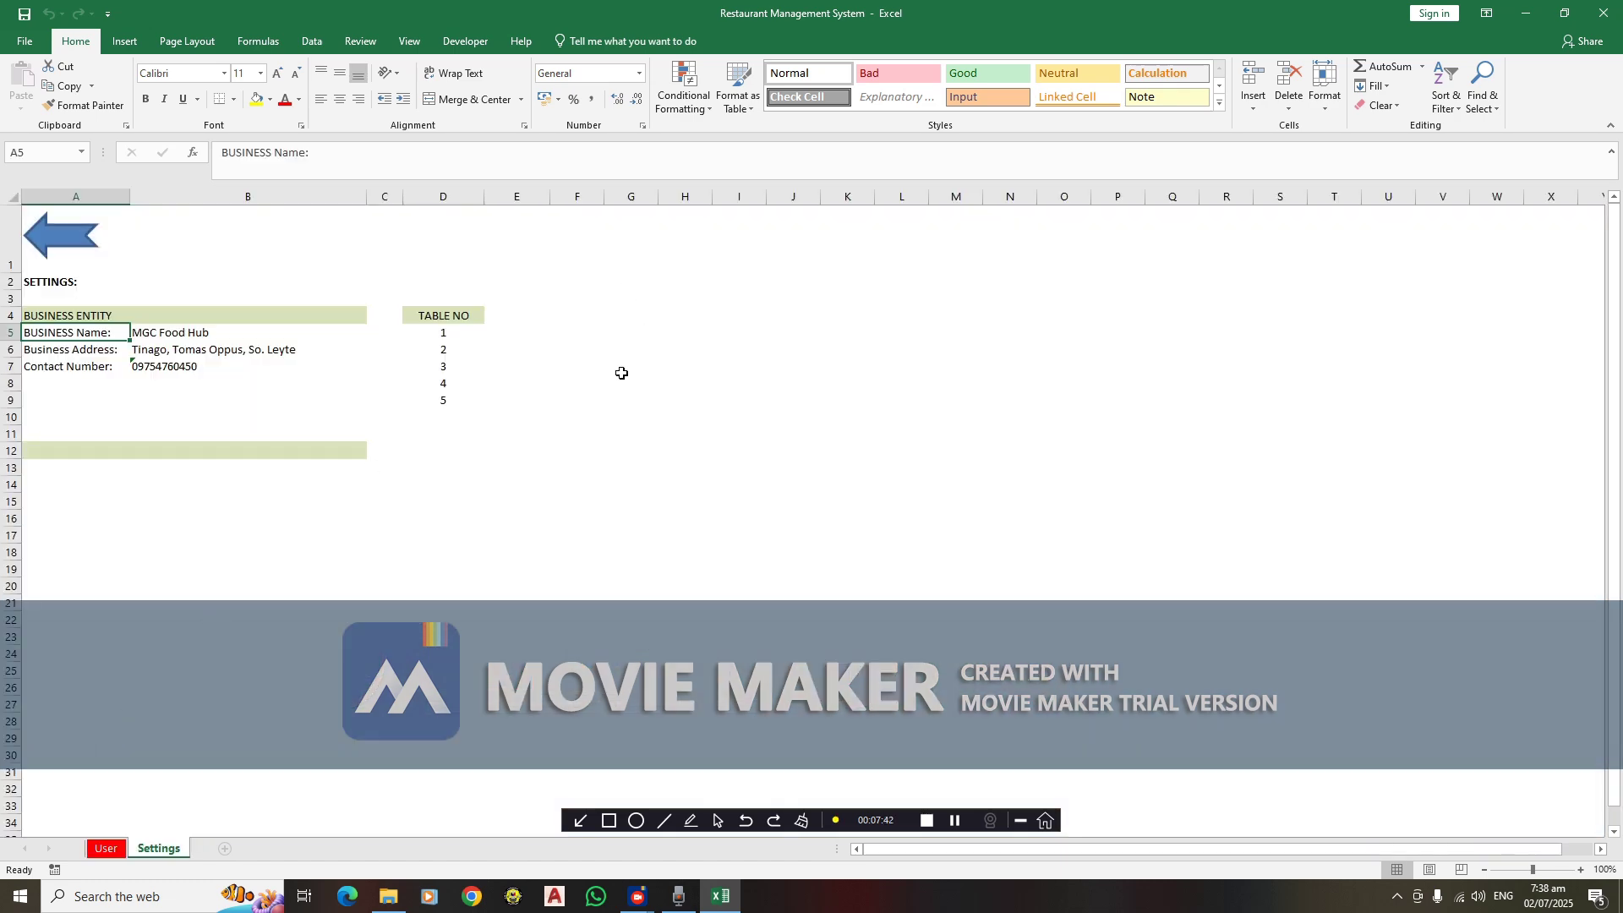
pyautogui.moveTo(84, 311); pyautogui.dragTo(309, 366)
pyautogui.click(352, 413)
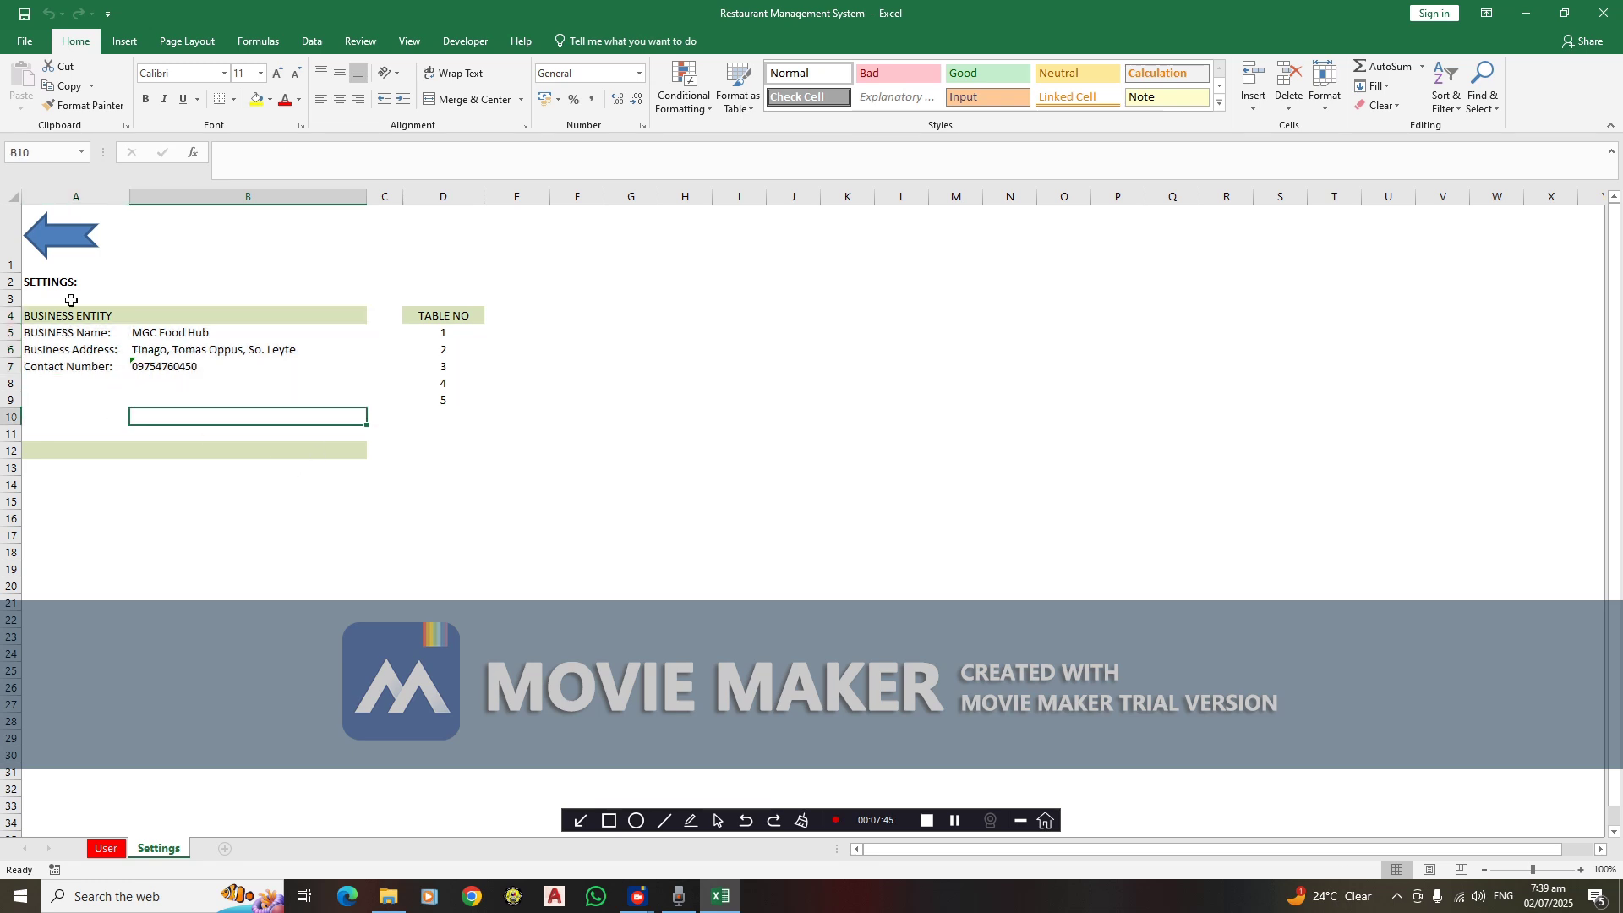
pyautogui.click(82, 314)
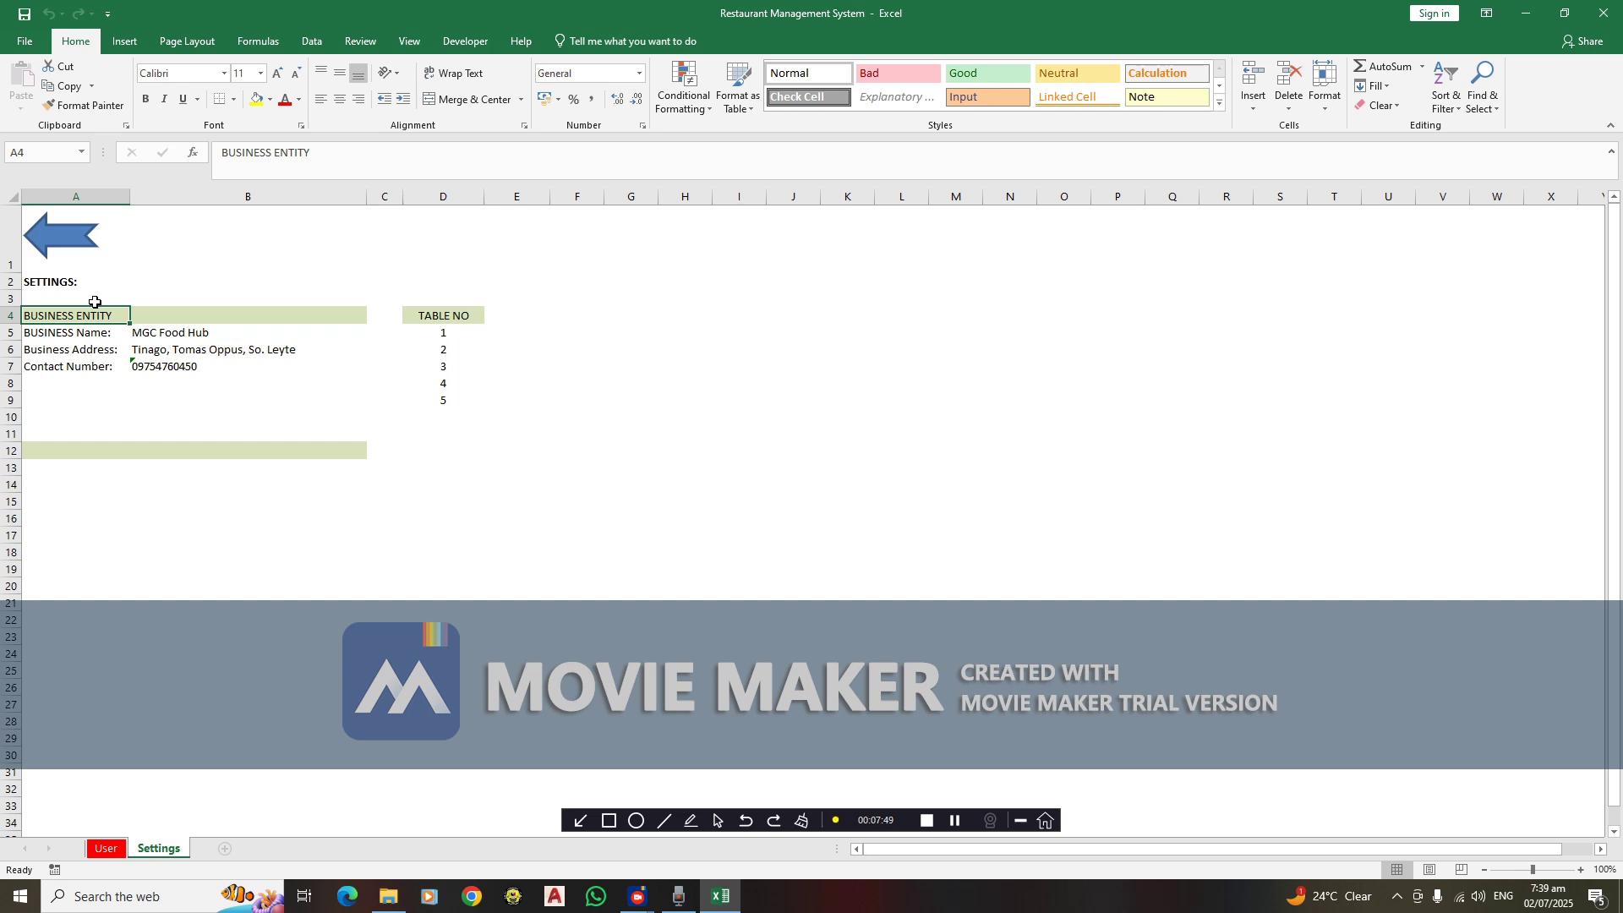
pyautogui.moveTo(99, 332); pyautogui.dragTo(102, 370)
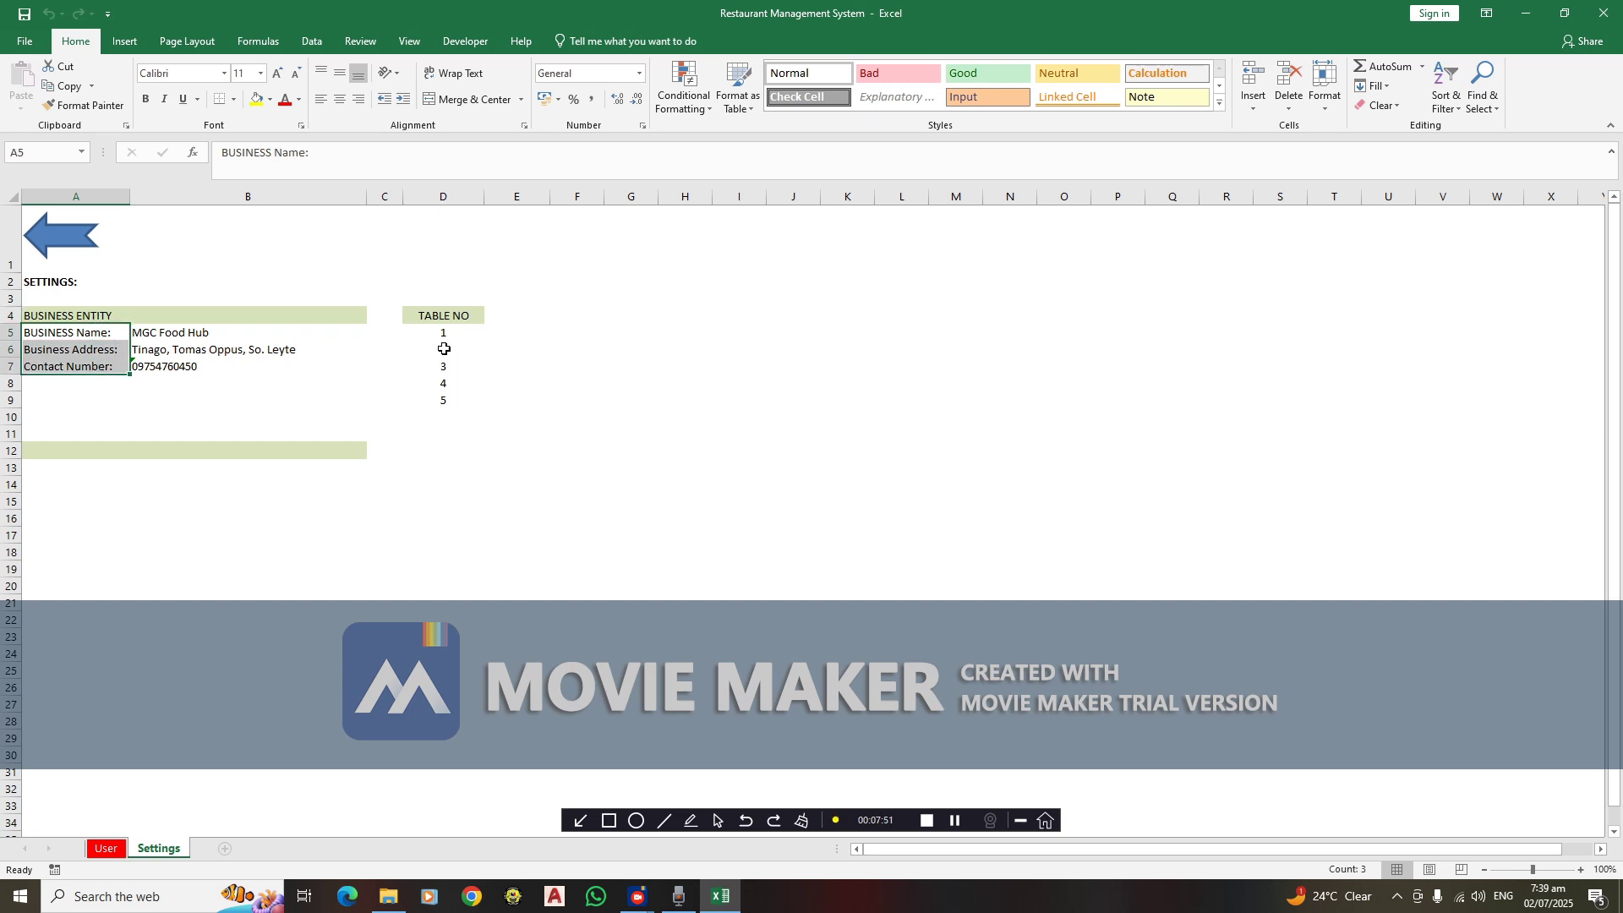
pyautogui.moveTo(442, 314); pyautogui.dragTo(450, 399)
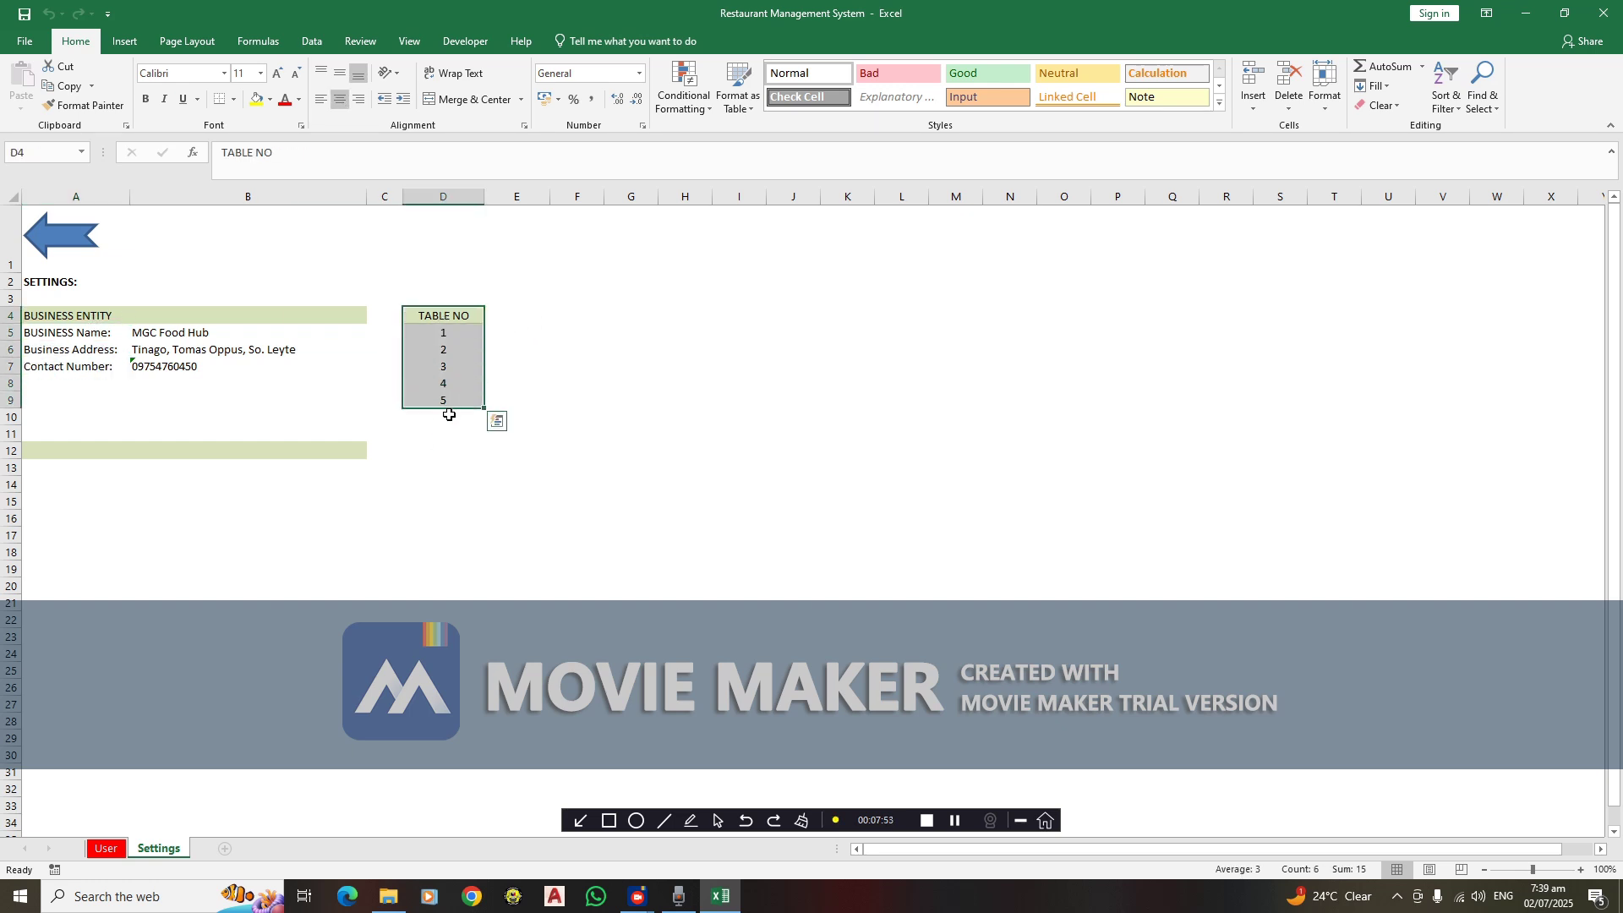
pyautogui.click(449, 414)
pyautogui.click(118, 851)
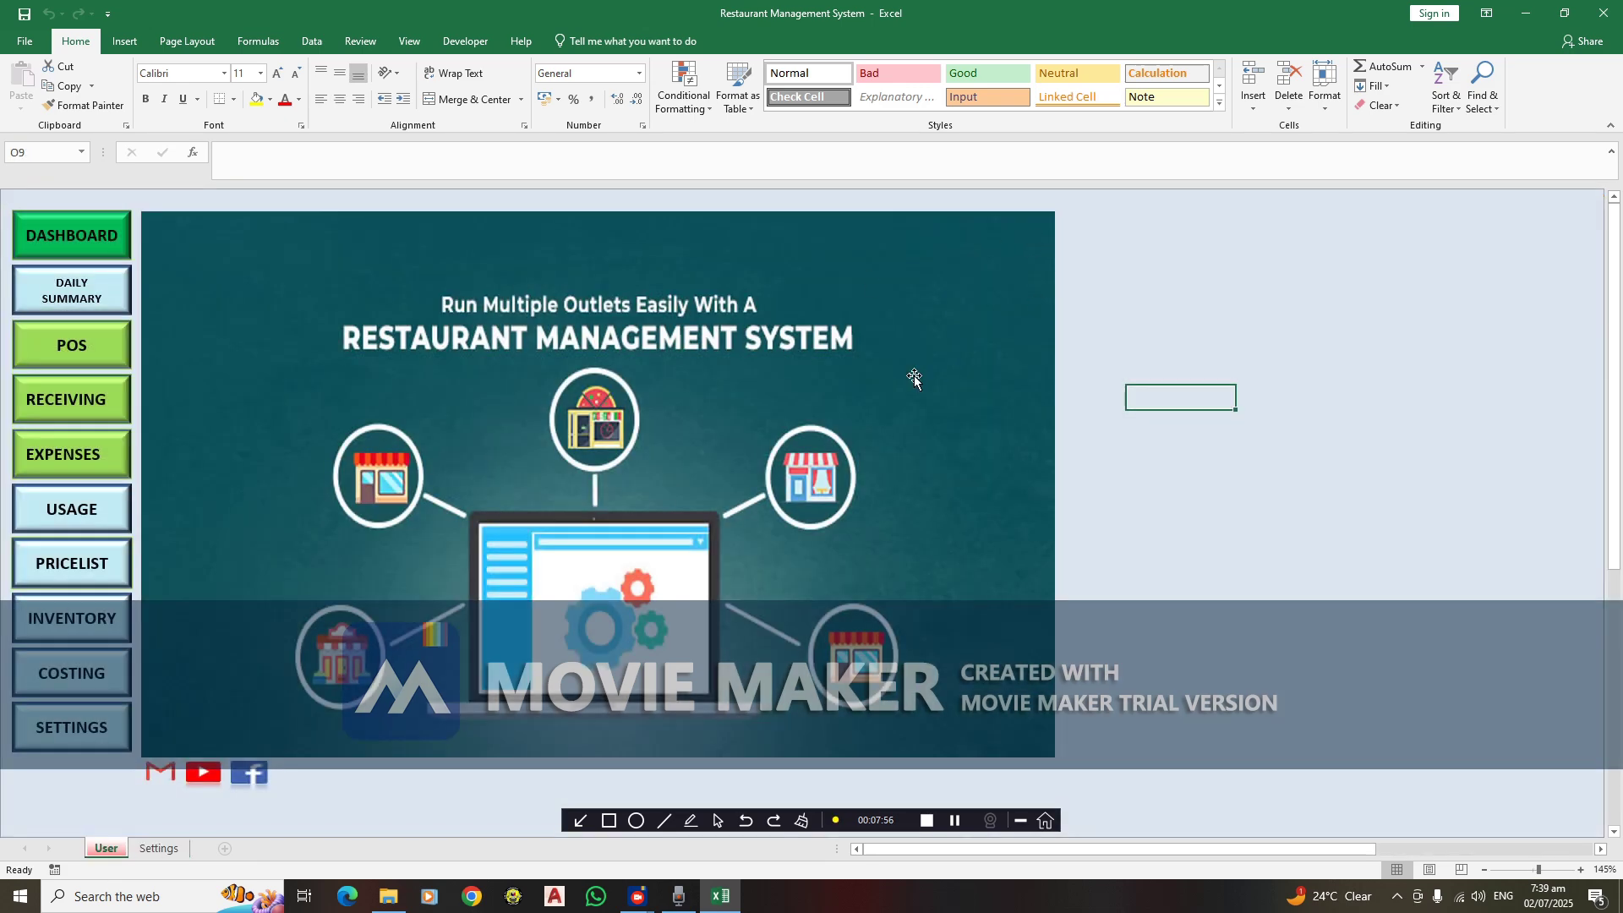
# Check the Table No field on the POS sheet's receipt and return to the User menu sheet
pyautogui.click(89, 347)
pyautogui.click(1099, 353)
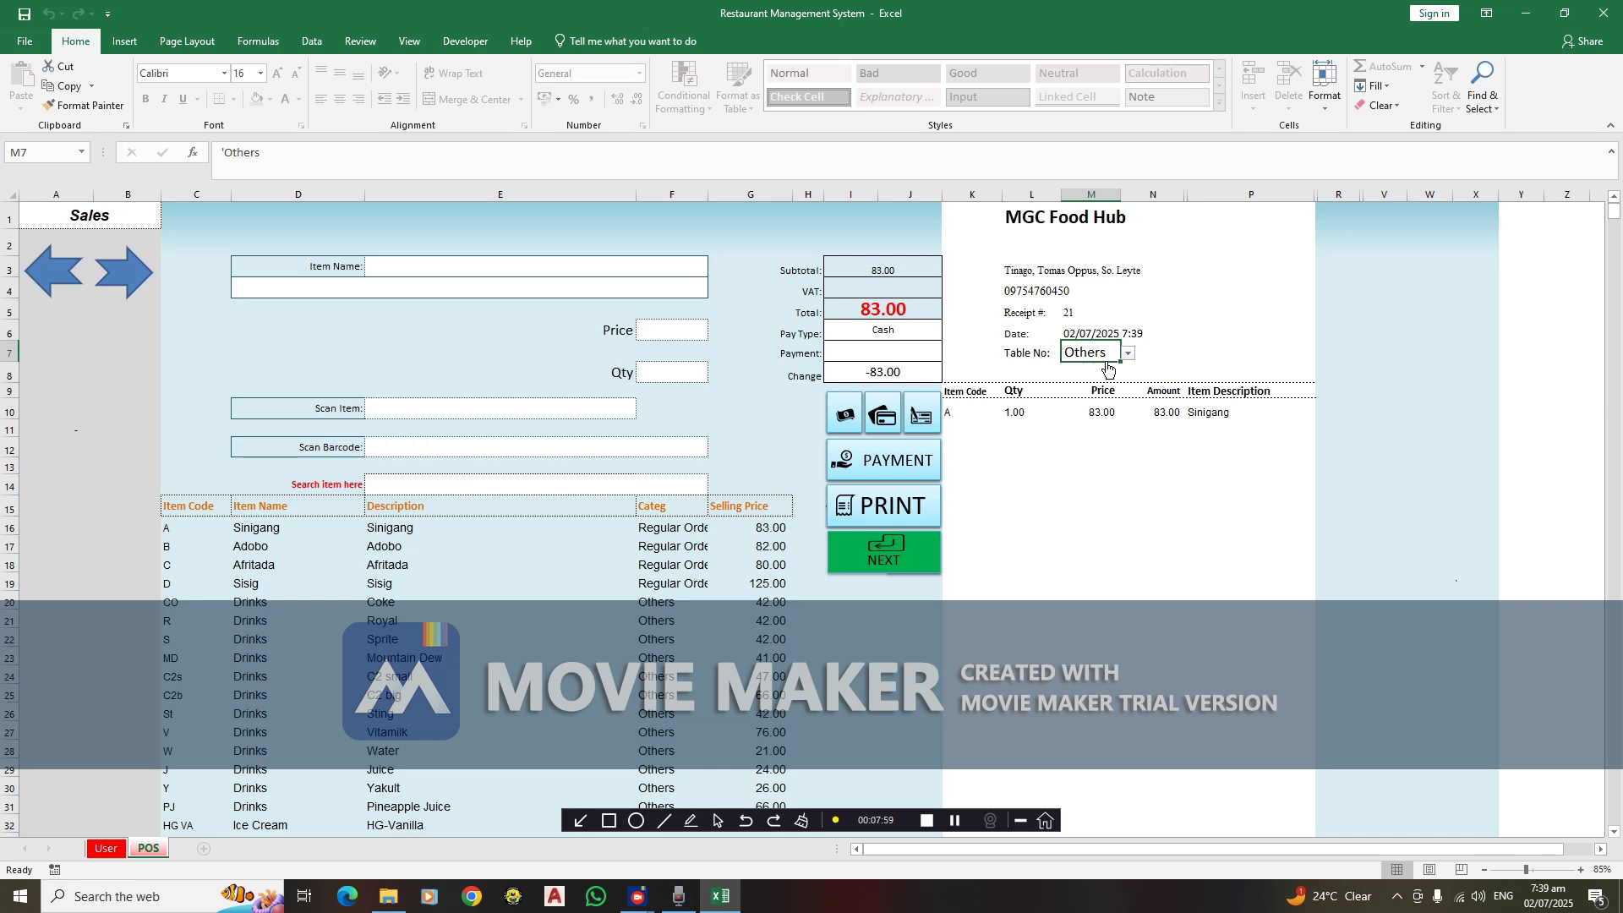
pyautogui.click(114, 850)
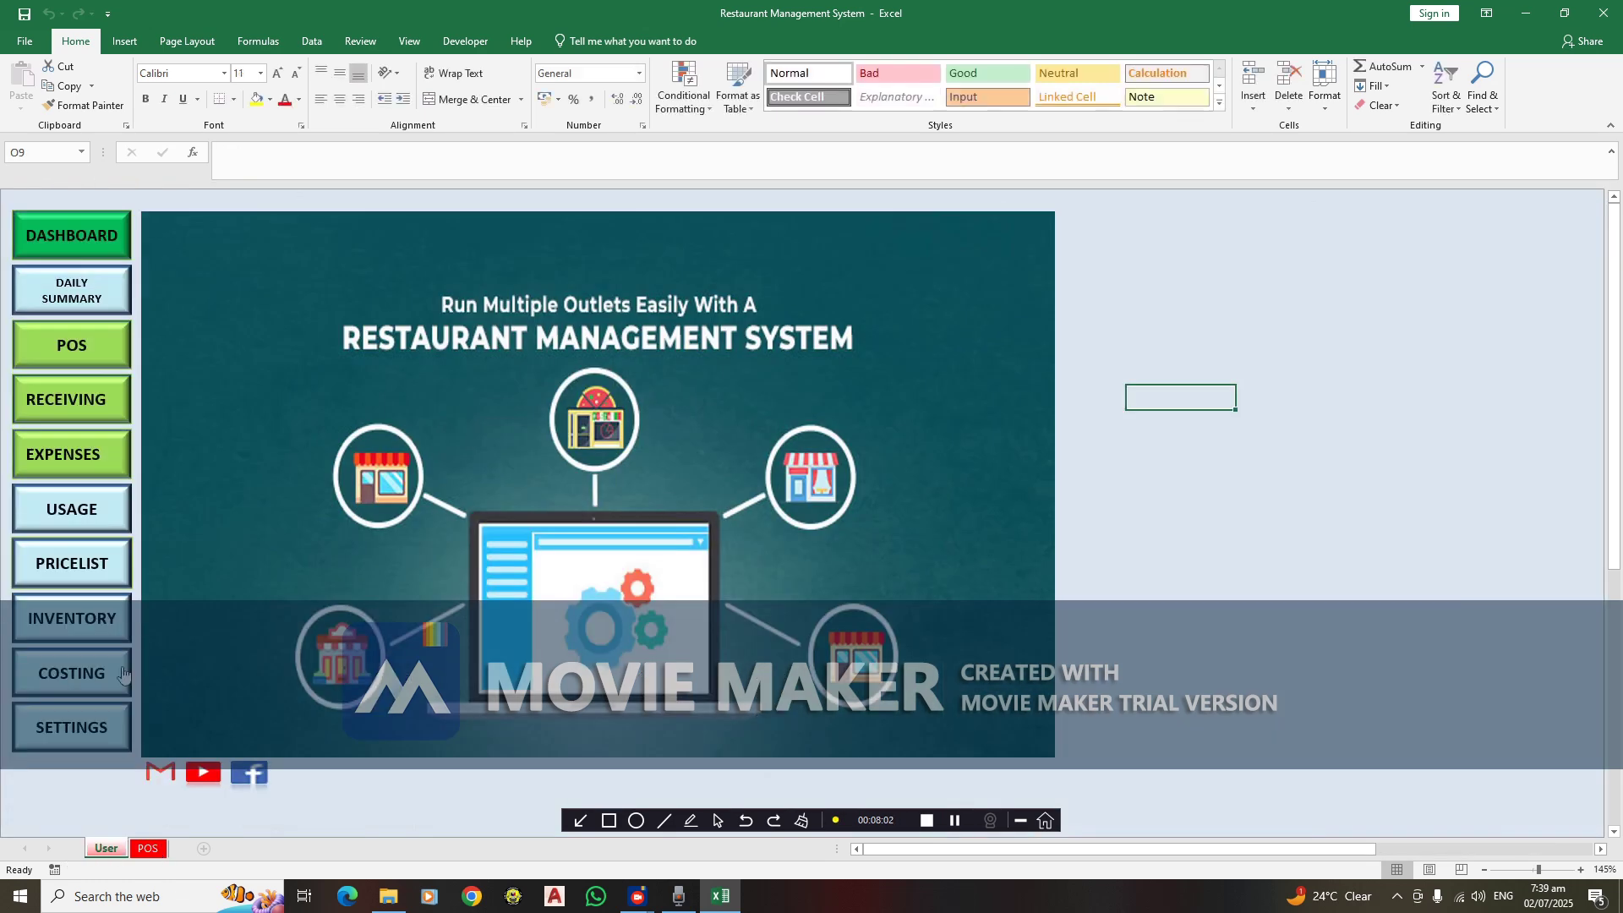
# Open the Receiving sheet and enter item 1 with code SU, name Sugar, description Brown Sugar and unit kilo
pyautogui.click(87, 398)
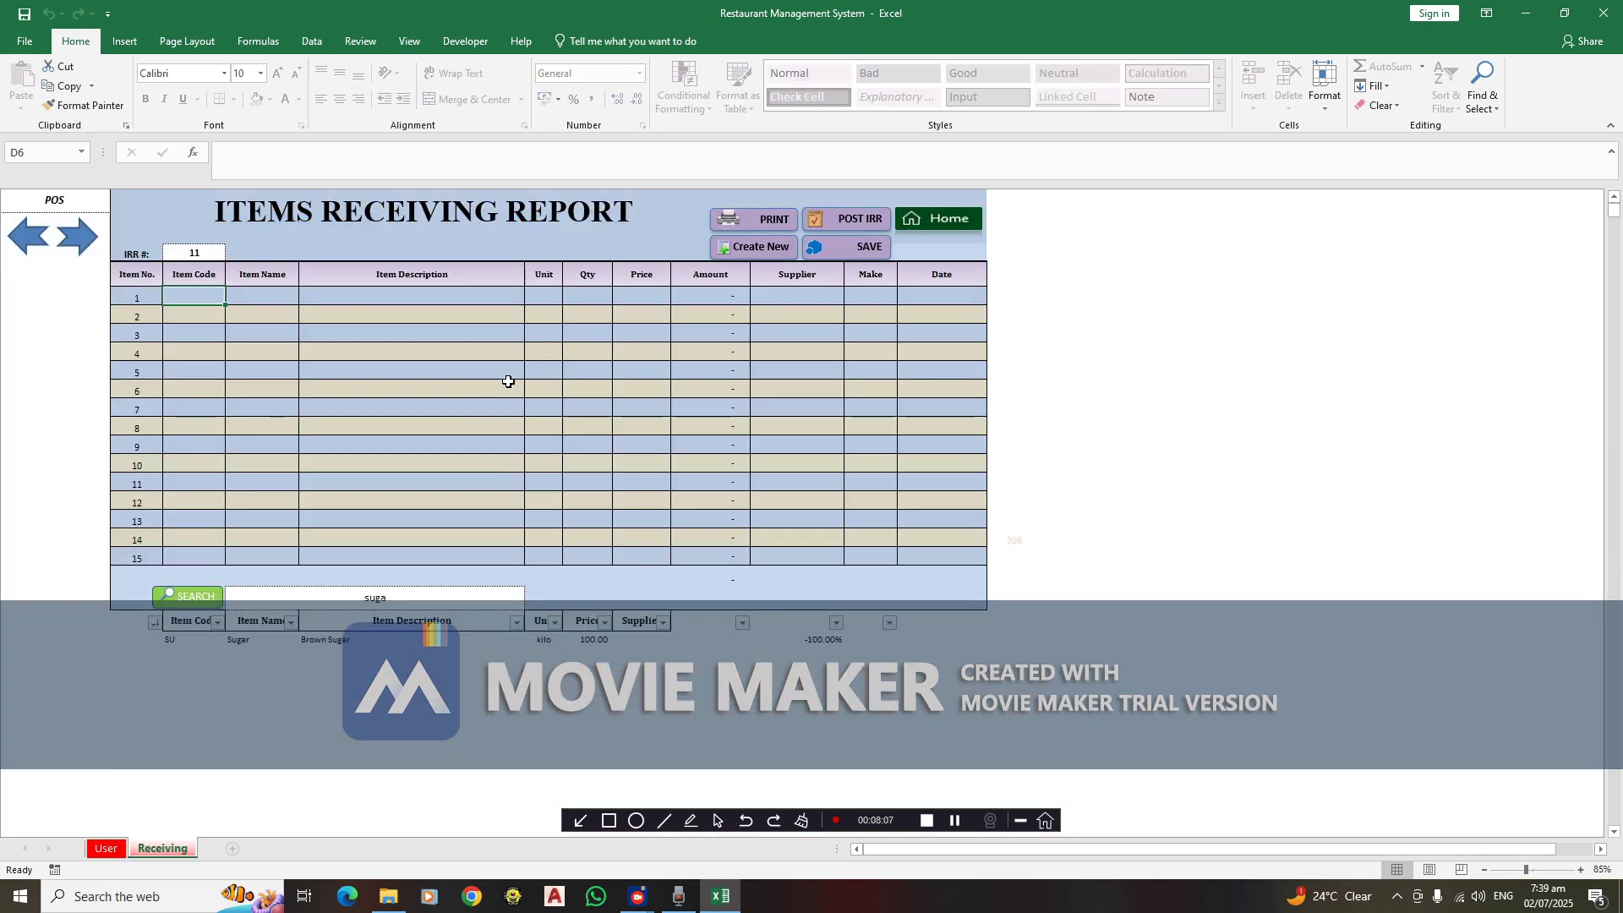
pyautogui.click(463, 600)
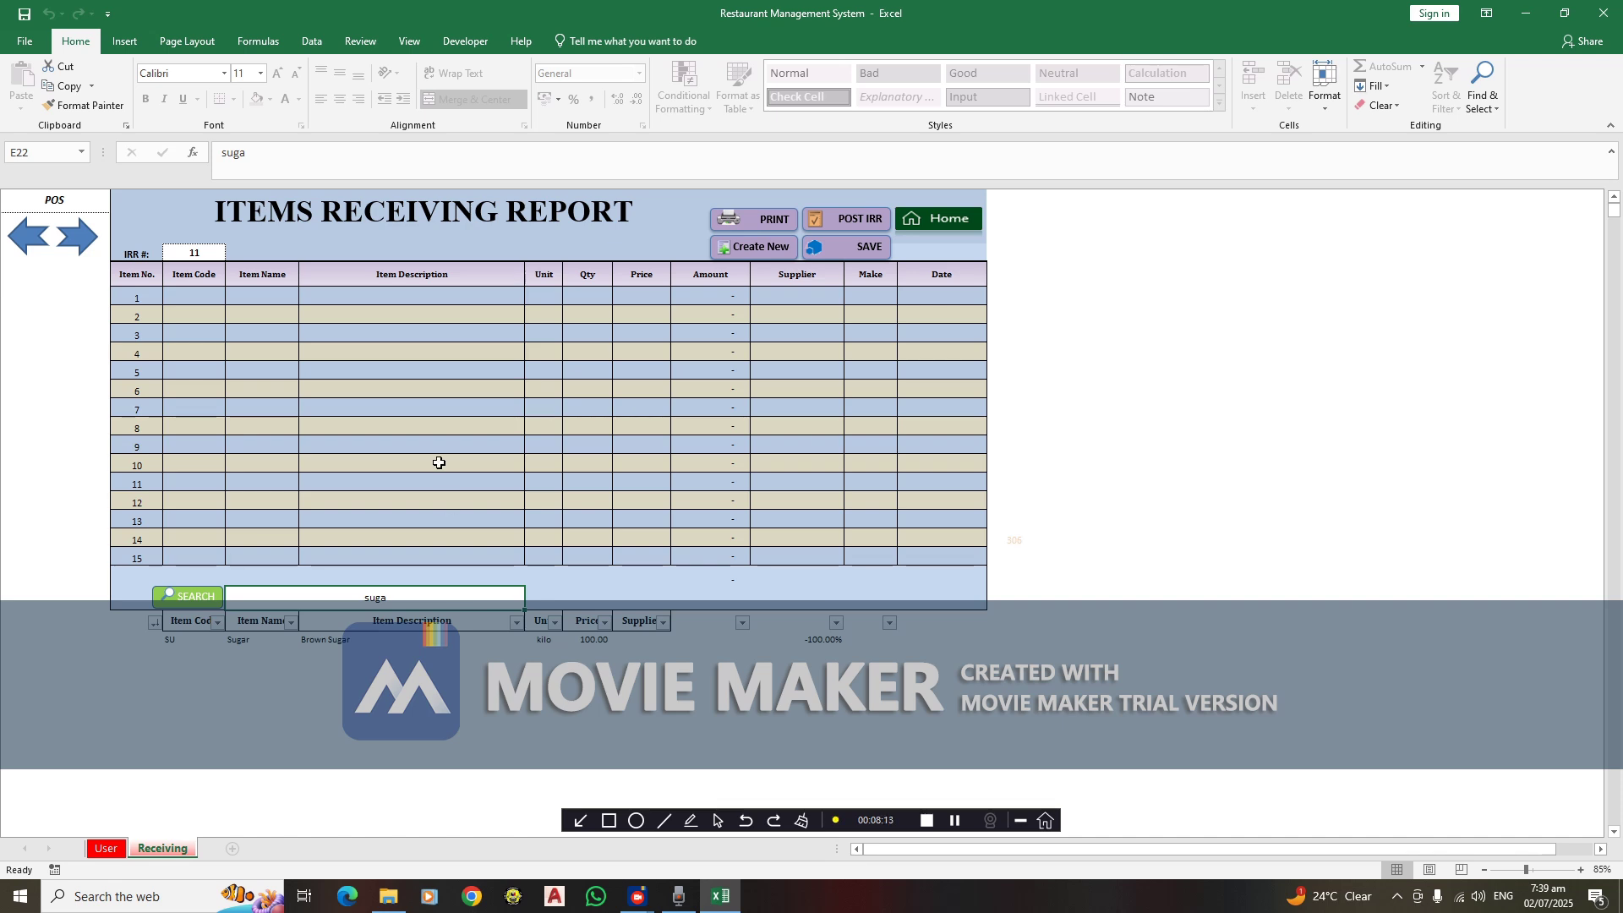
pyautogui.click(211, 296)
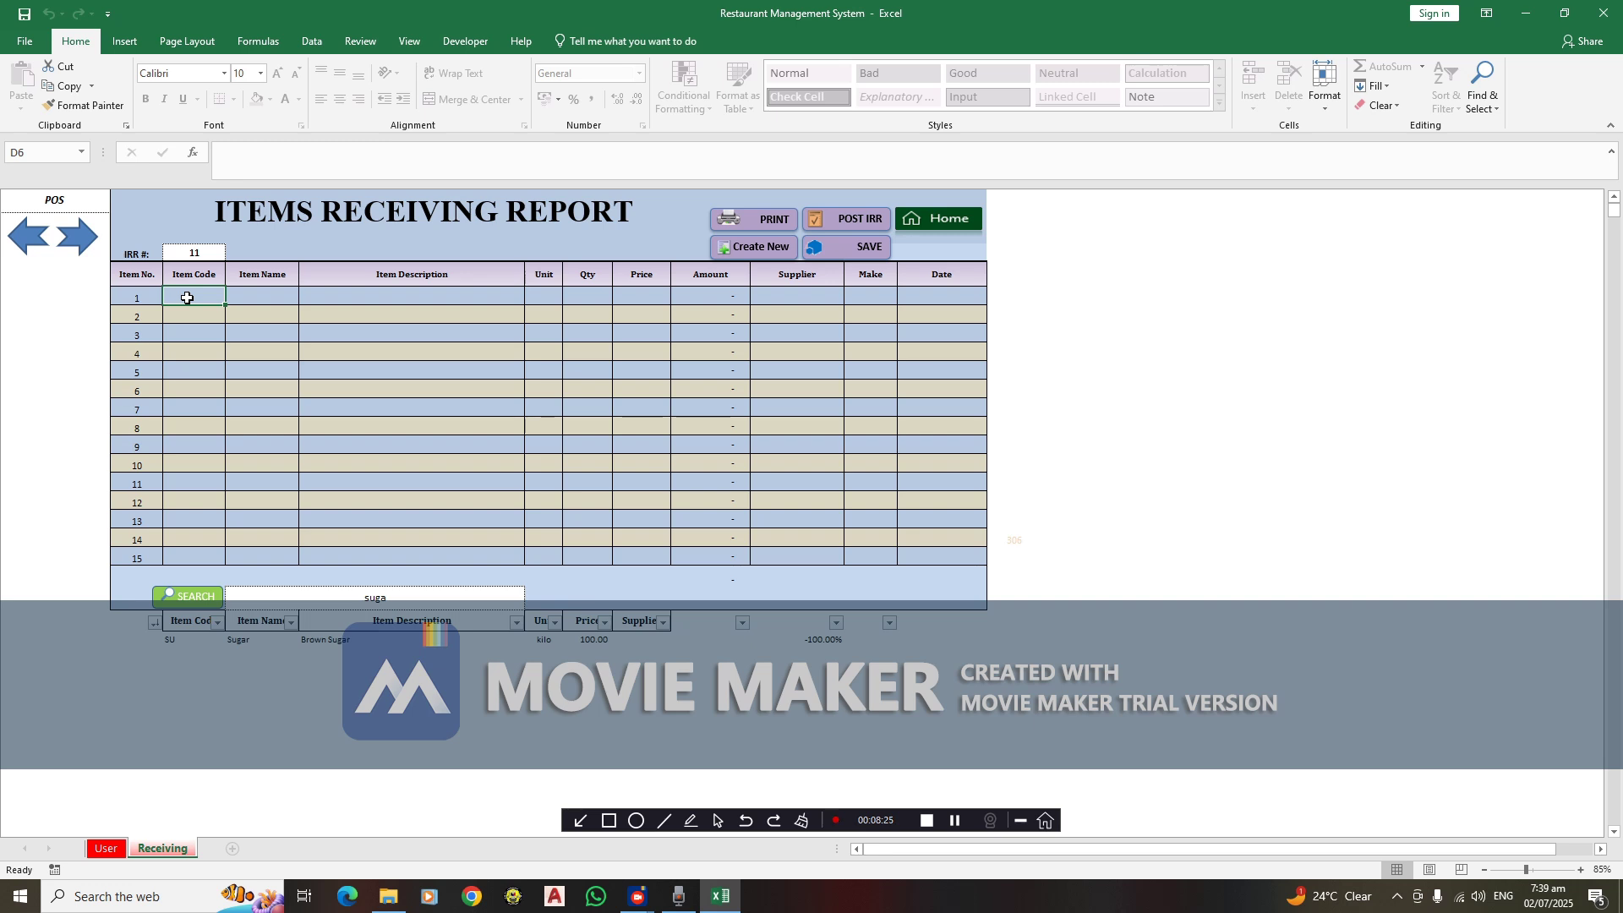
pyautogui.write('SU')
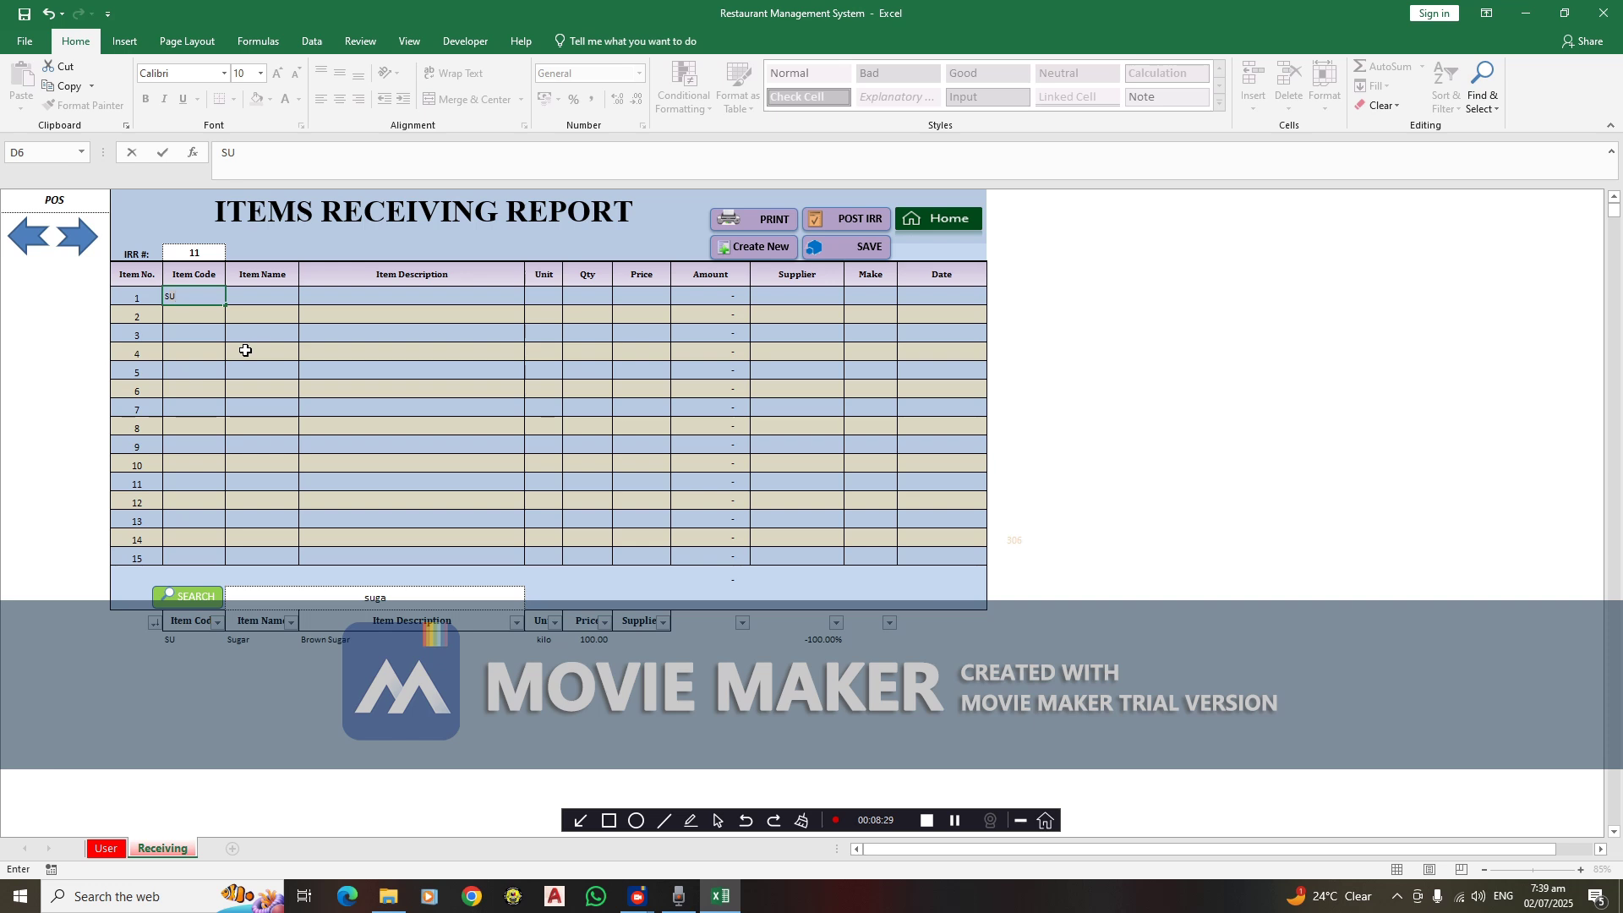
pyautogui.click(262, 300)
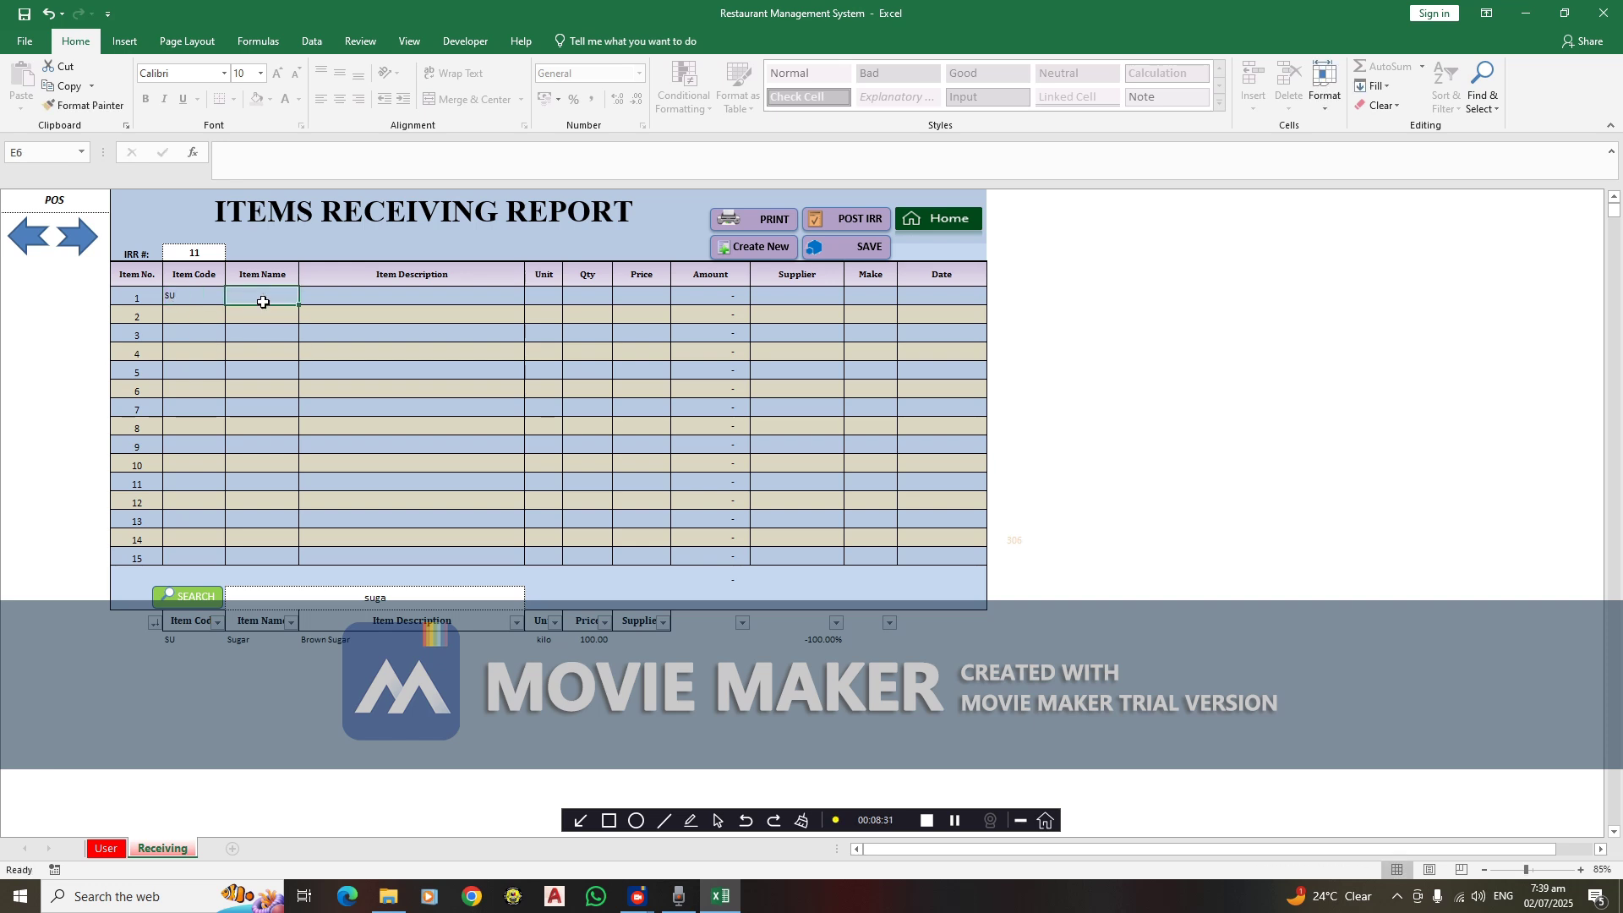
pyautogui.write('Sugar')
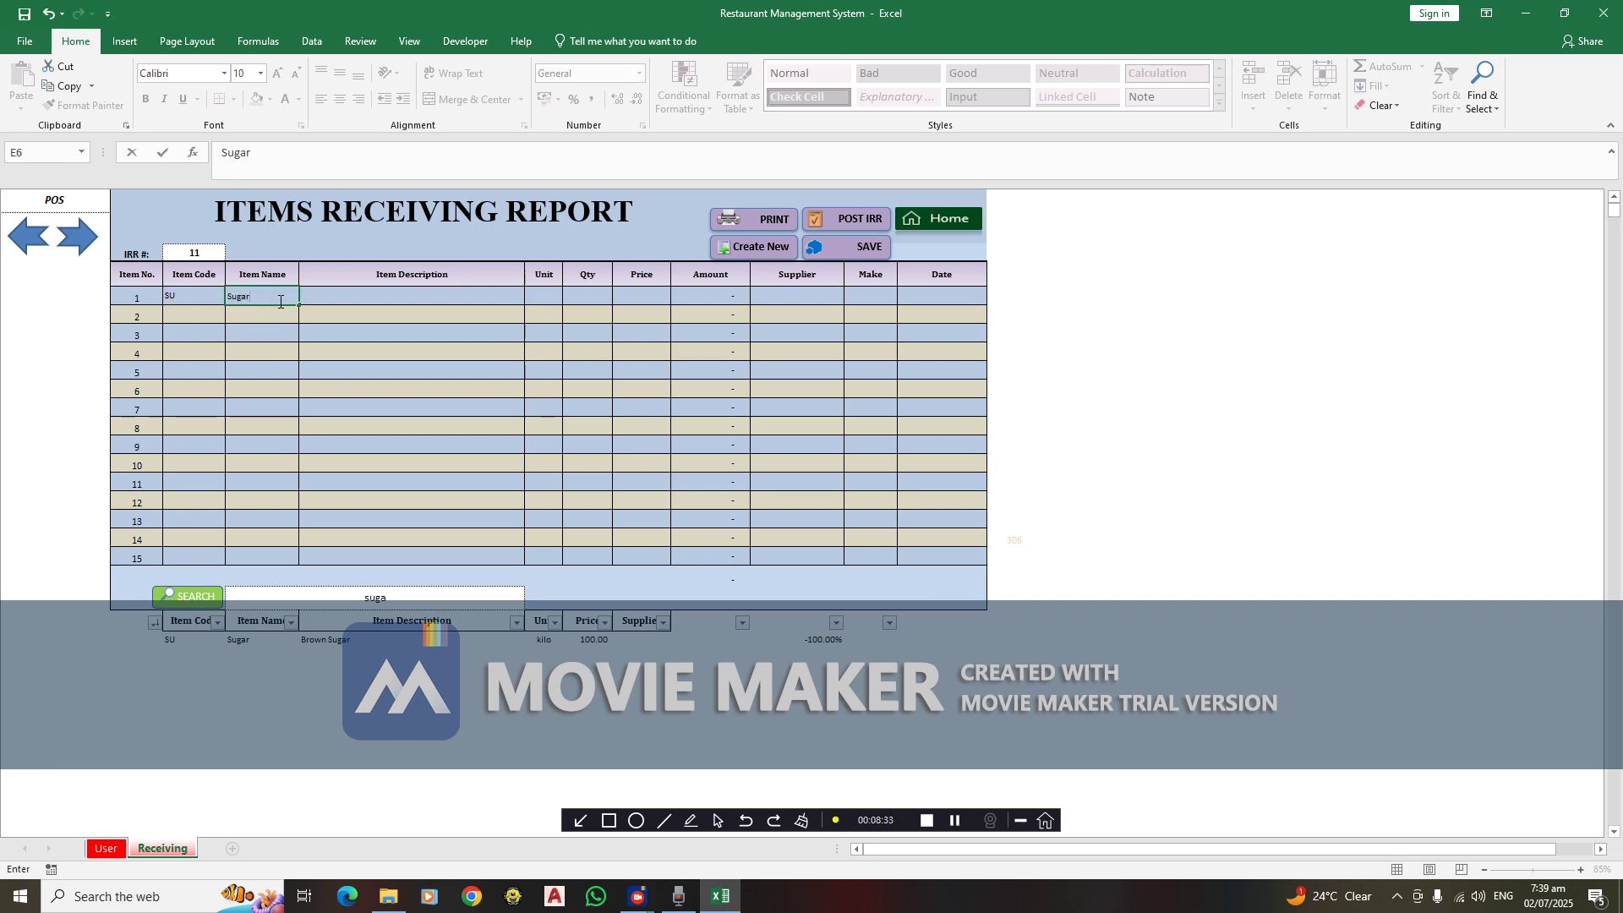
pyautogui.click(350, 294)
pyautogui.write('Brown Sugar')
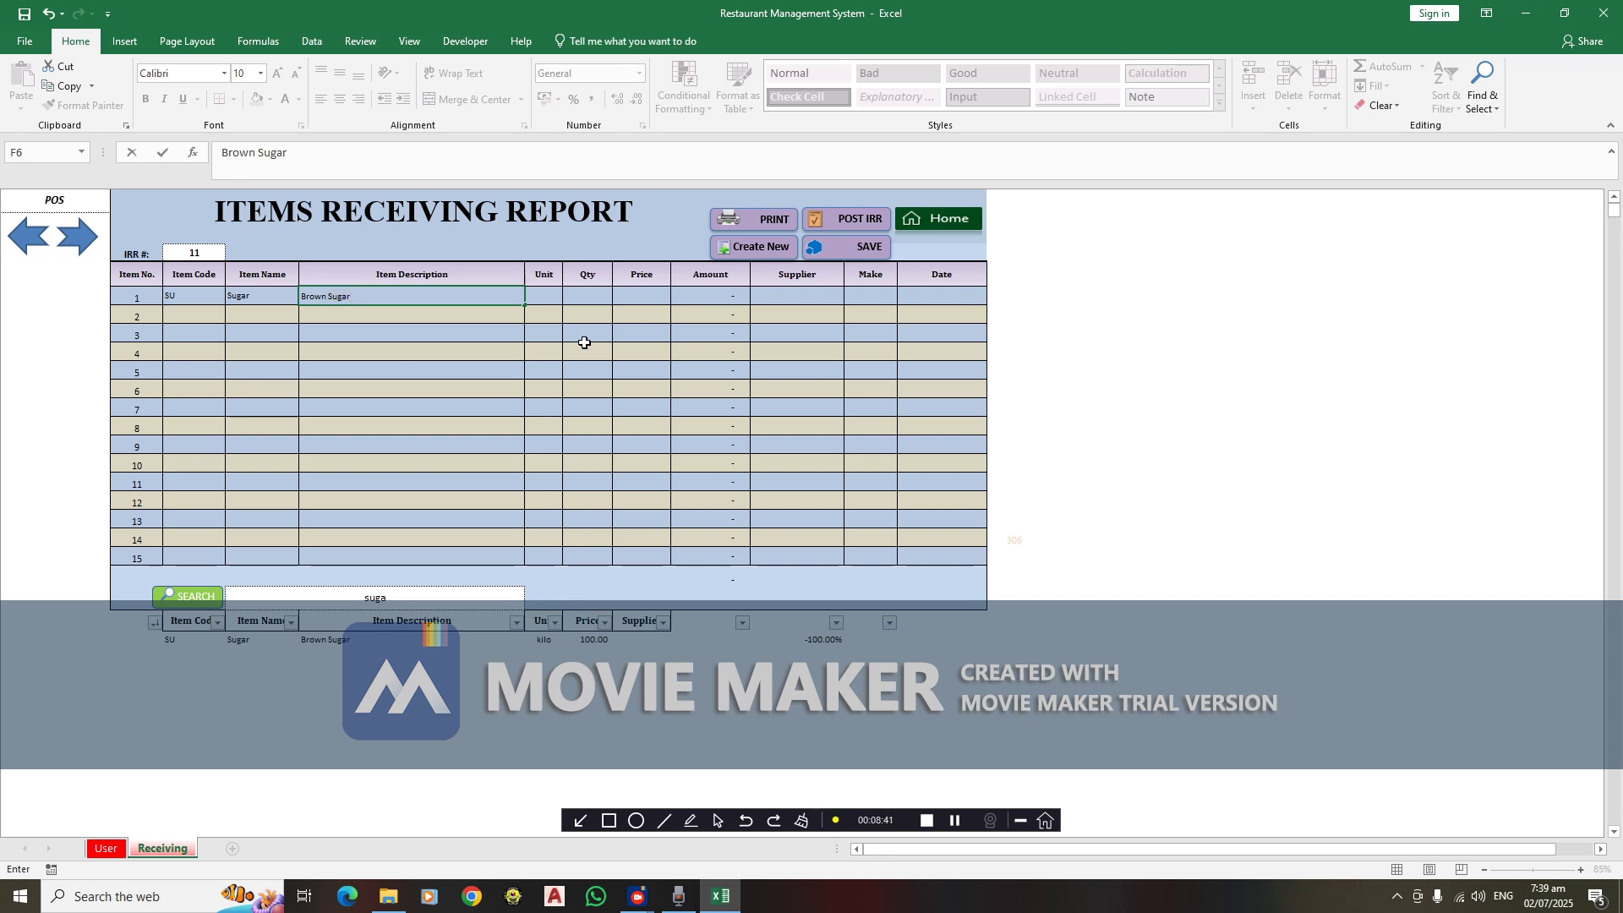
pyautogui.click(541, 295)
pyautogui.write('kilo')
pyautogui.press('Tab')
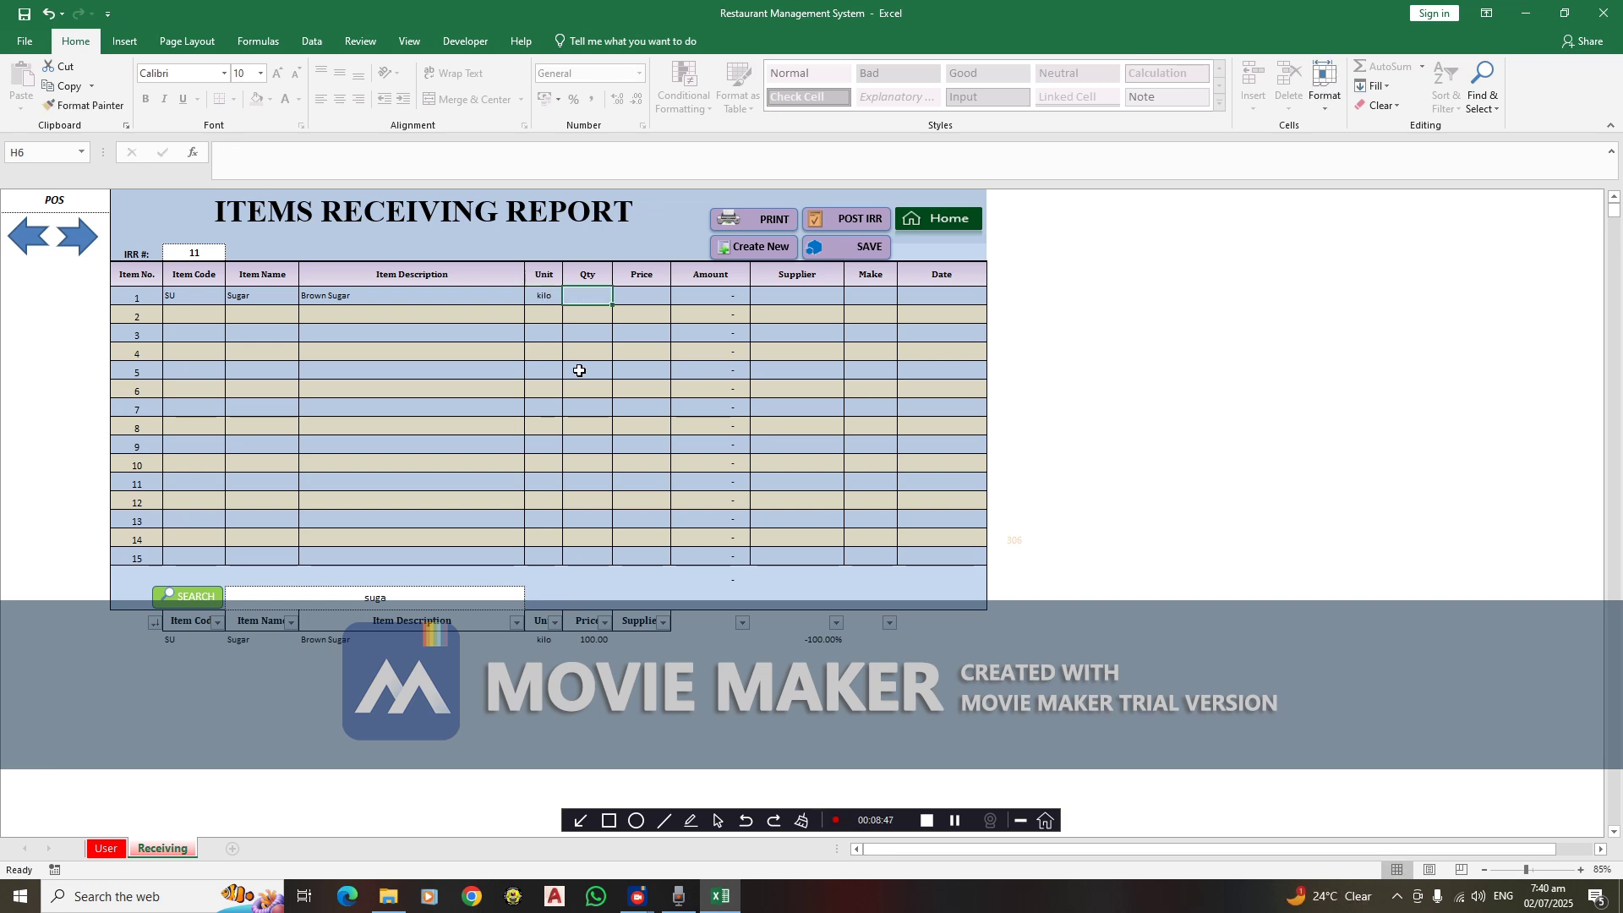
# Complete the Brown Sugar row with quantity 120, price 60, supplier SM and date 02-Jul-25
pyautogui.write('120')
pyautogui.press('Tab')
pyautogui.write('60')
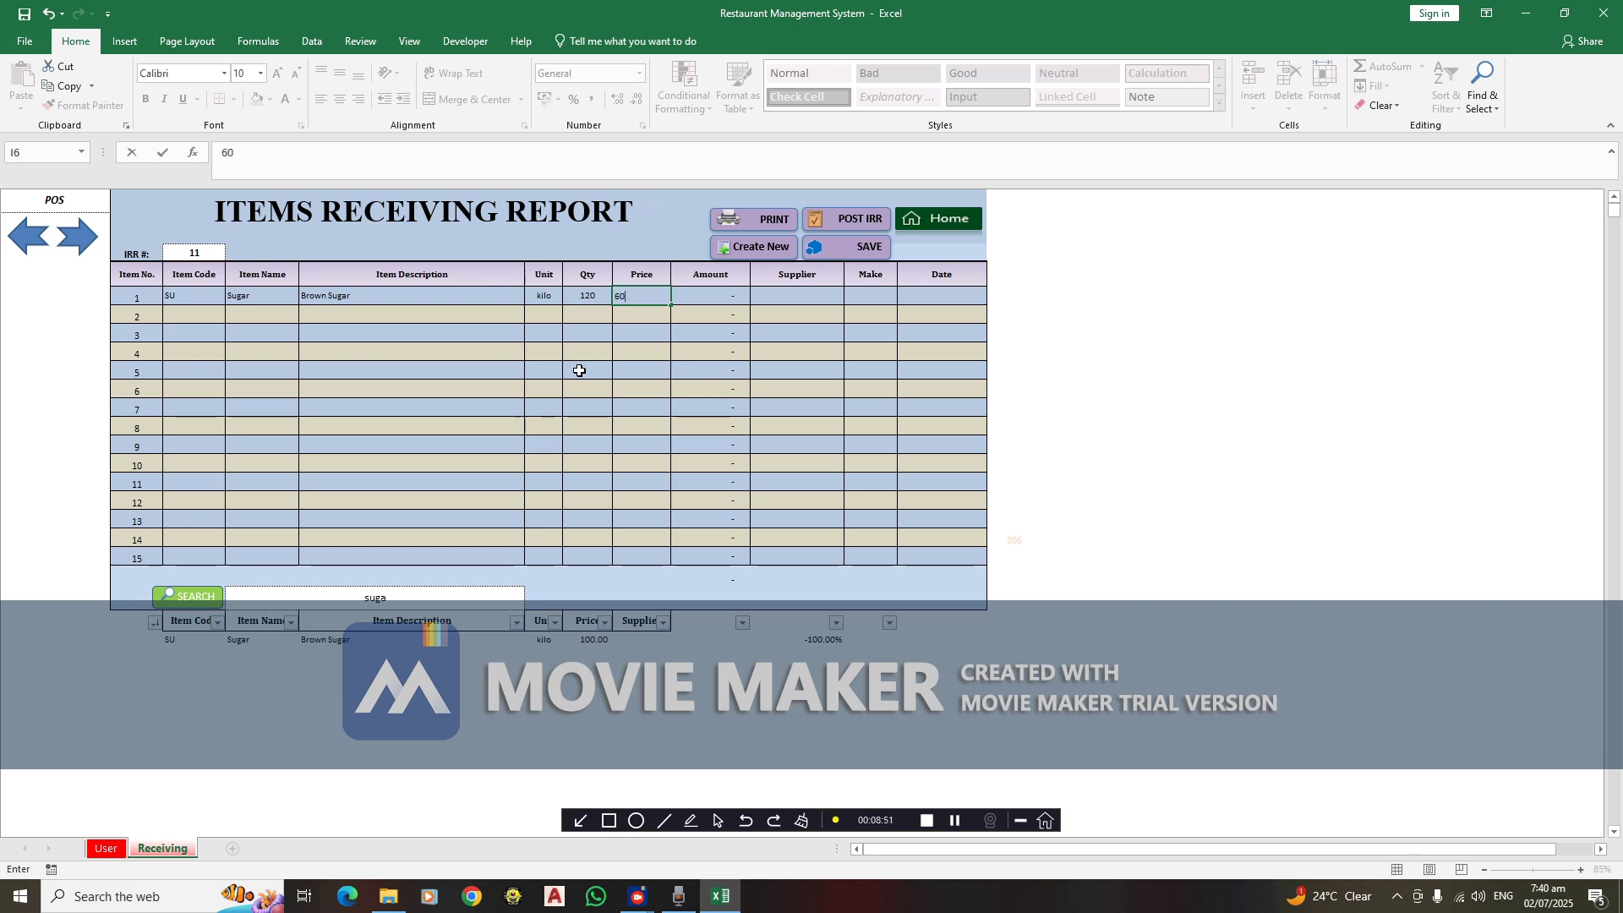
pyautogui.press('Tab')
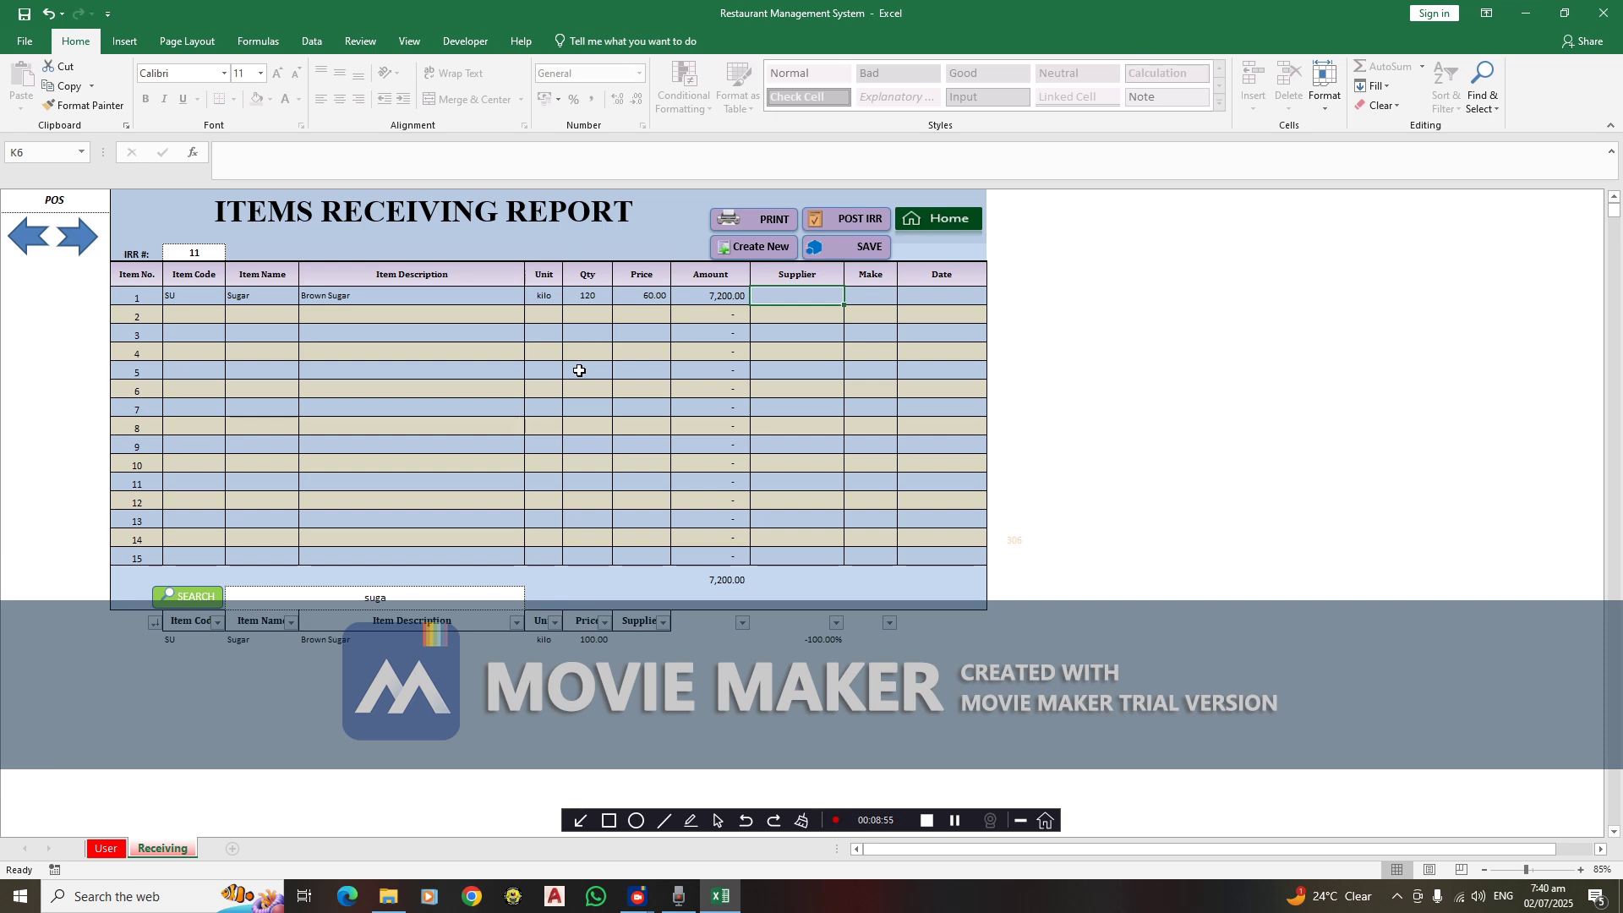
pyautogui.write('SM')
pyautogui.press('Tab')
pyautogui.press('Tab')
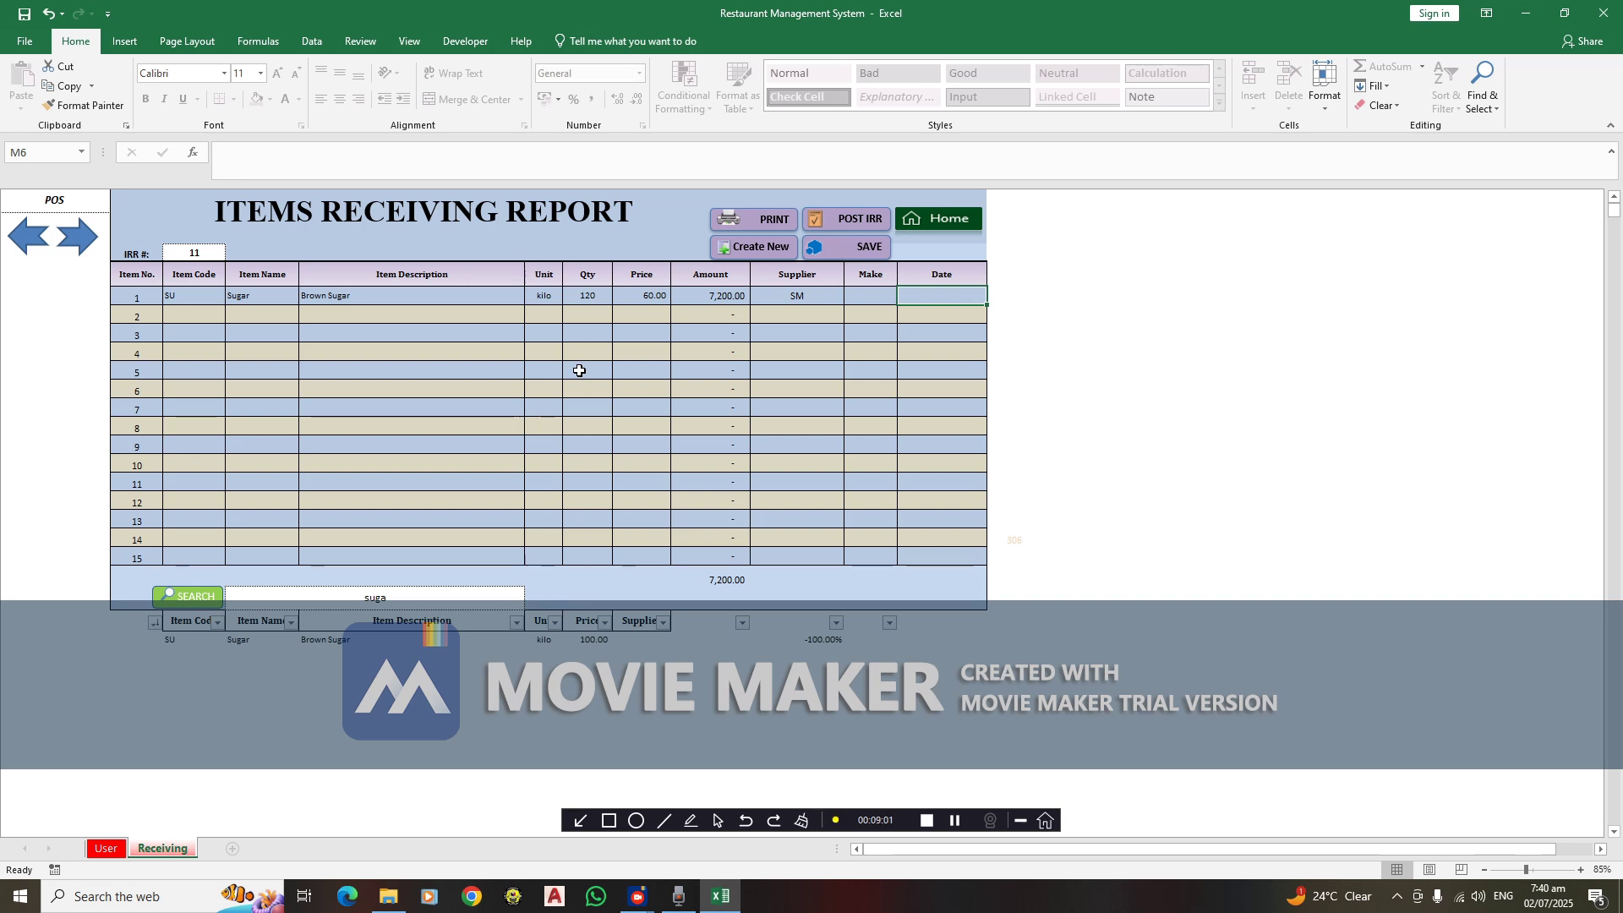
pyautogui.write('7-2')
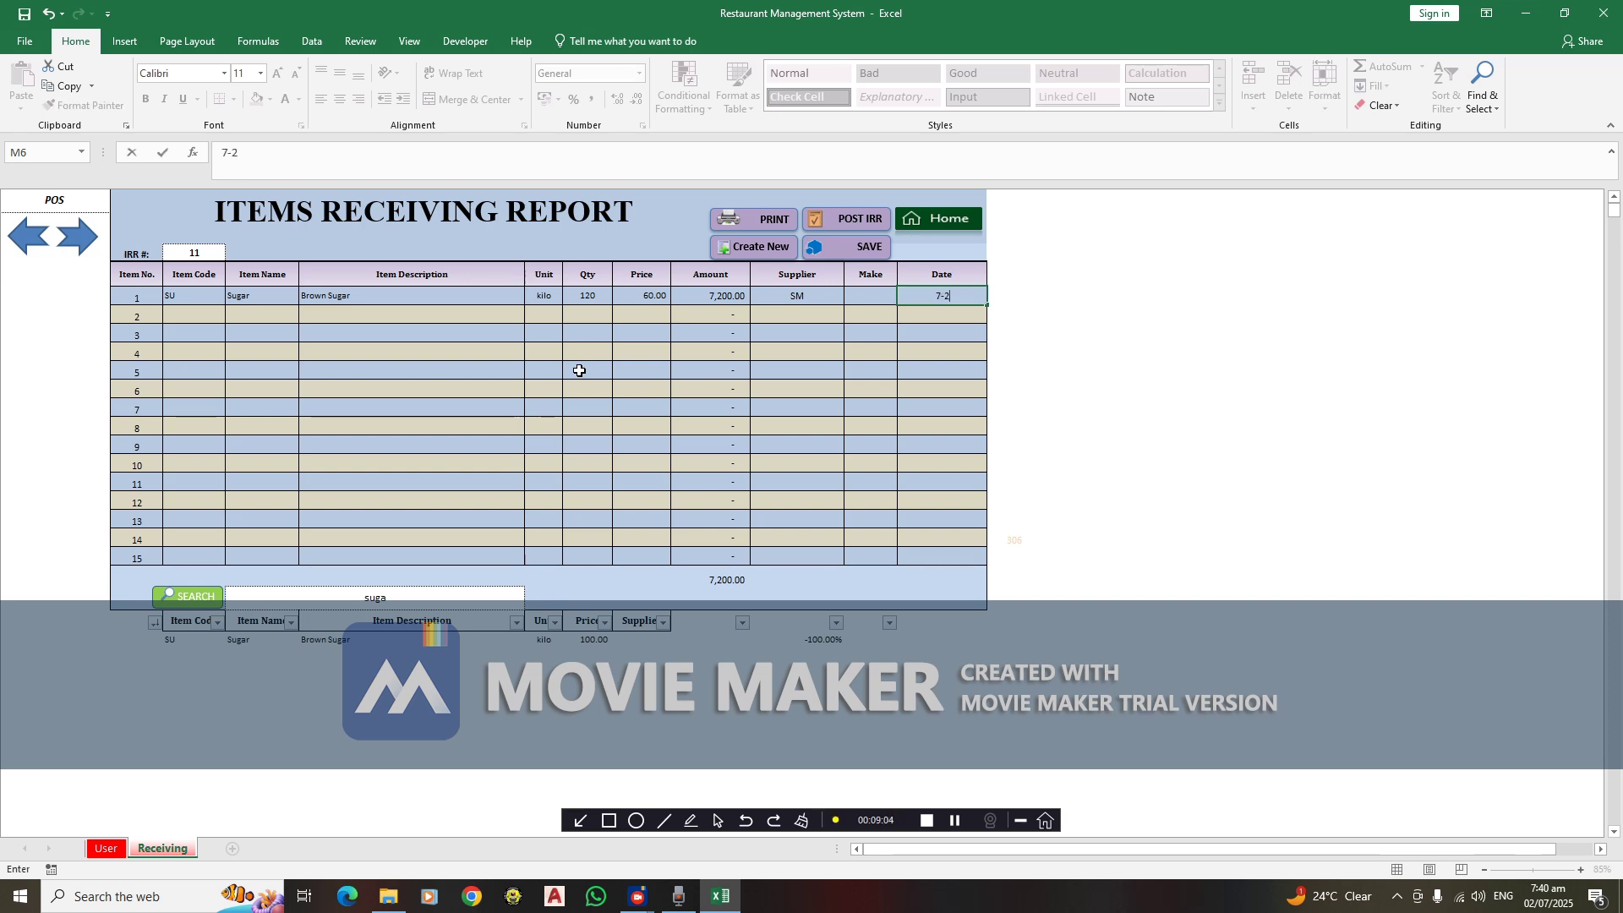
pyautogui.press('Return')
pyautogui.press('Up')
pyautogui.write('2-')
pyautogui.press('Return')
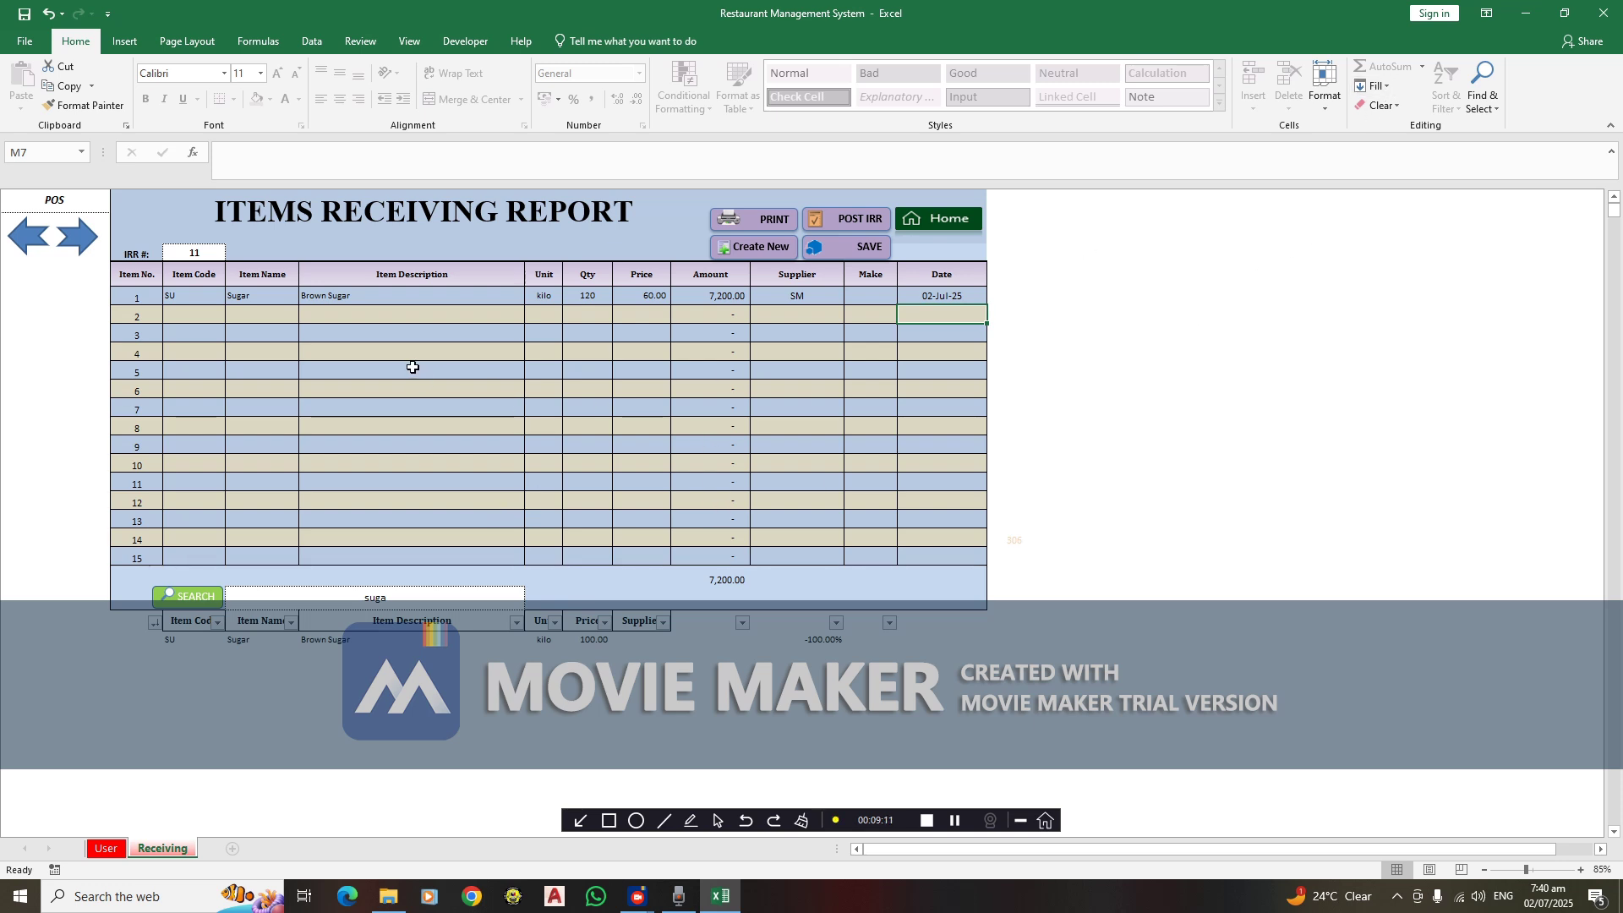
# Enter item 2 in the receiving report with code SA, name Salt, description Rock Salt and unit kilo
pyautogui.click(210, 312)
pyautogui.write('SA')
pyautogui.press('Tab')
pyautogui.write('Salt')
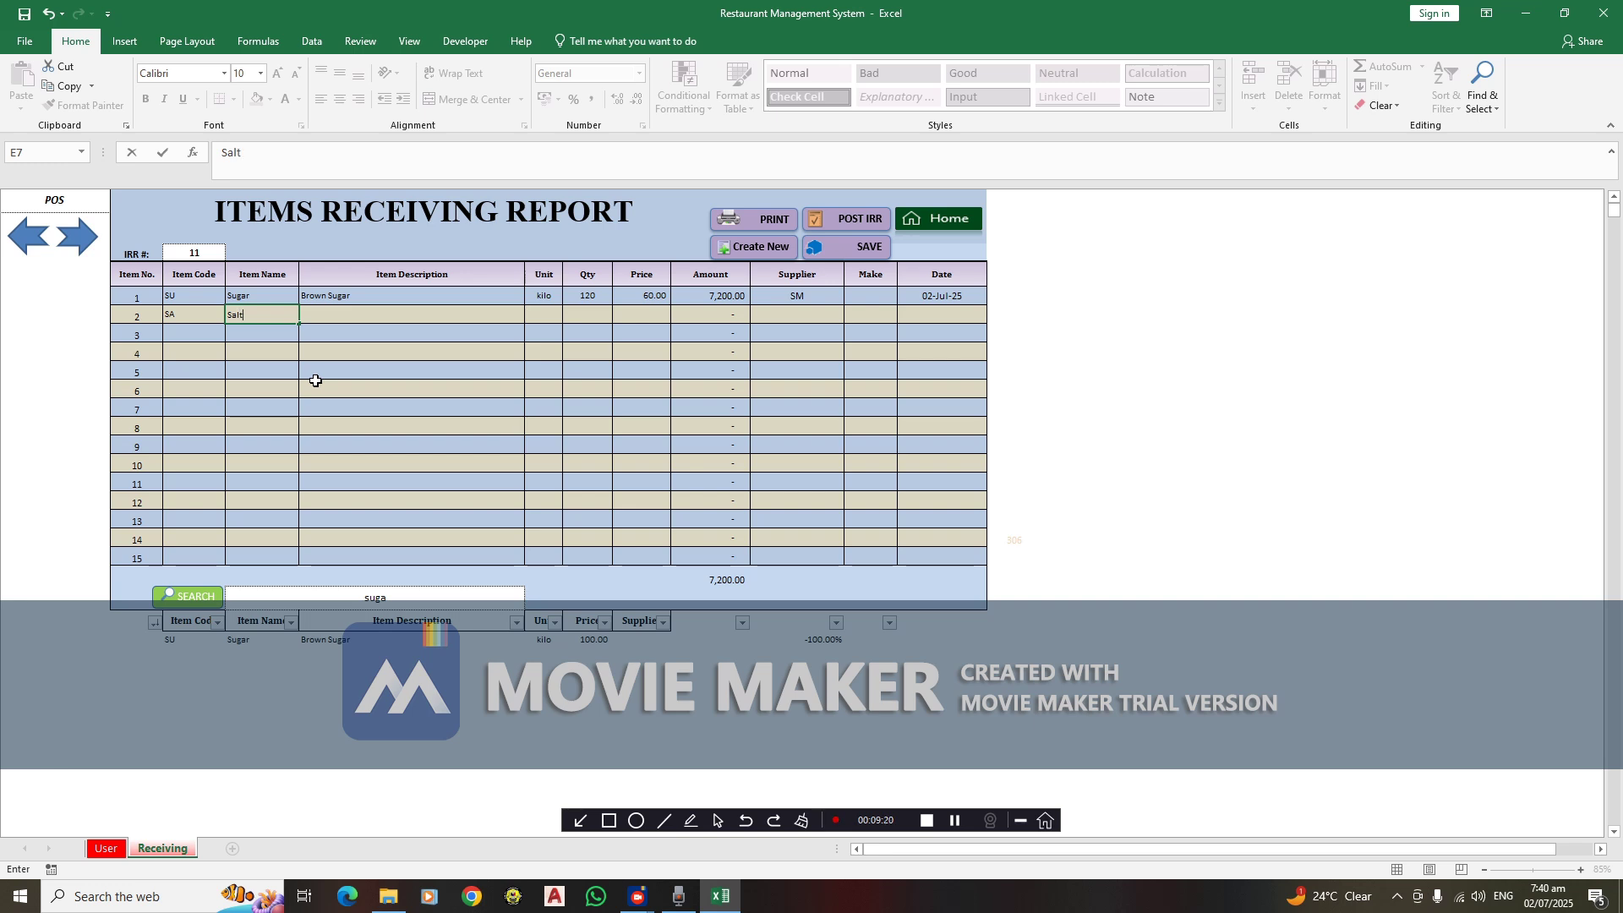
pyautogui.press('Tab')
pyautogui.write('Roc')
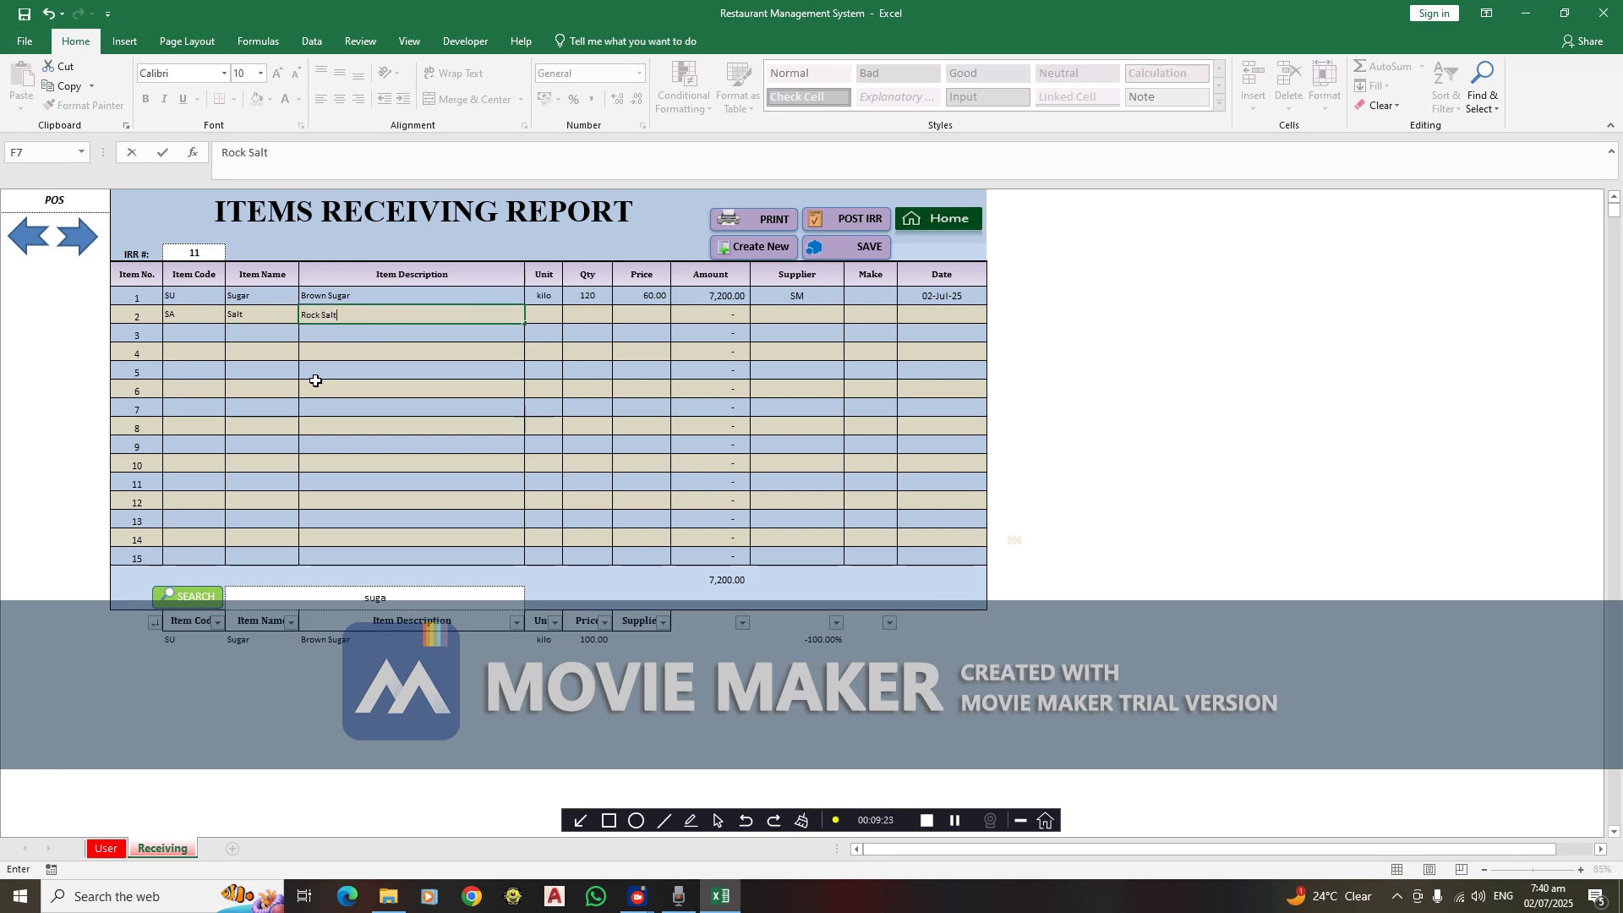
pyautogui.press('Tab')
pyautogui.write('kilo')
pyautogui.press('Tab')
# Complete the Rock Salt row with quantity 2, price 30, supplier SM and date 2/7/25
pyautogui.write('2')
pyautogui.press('Tab')
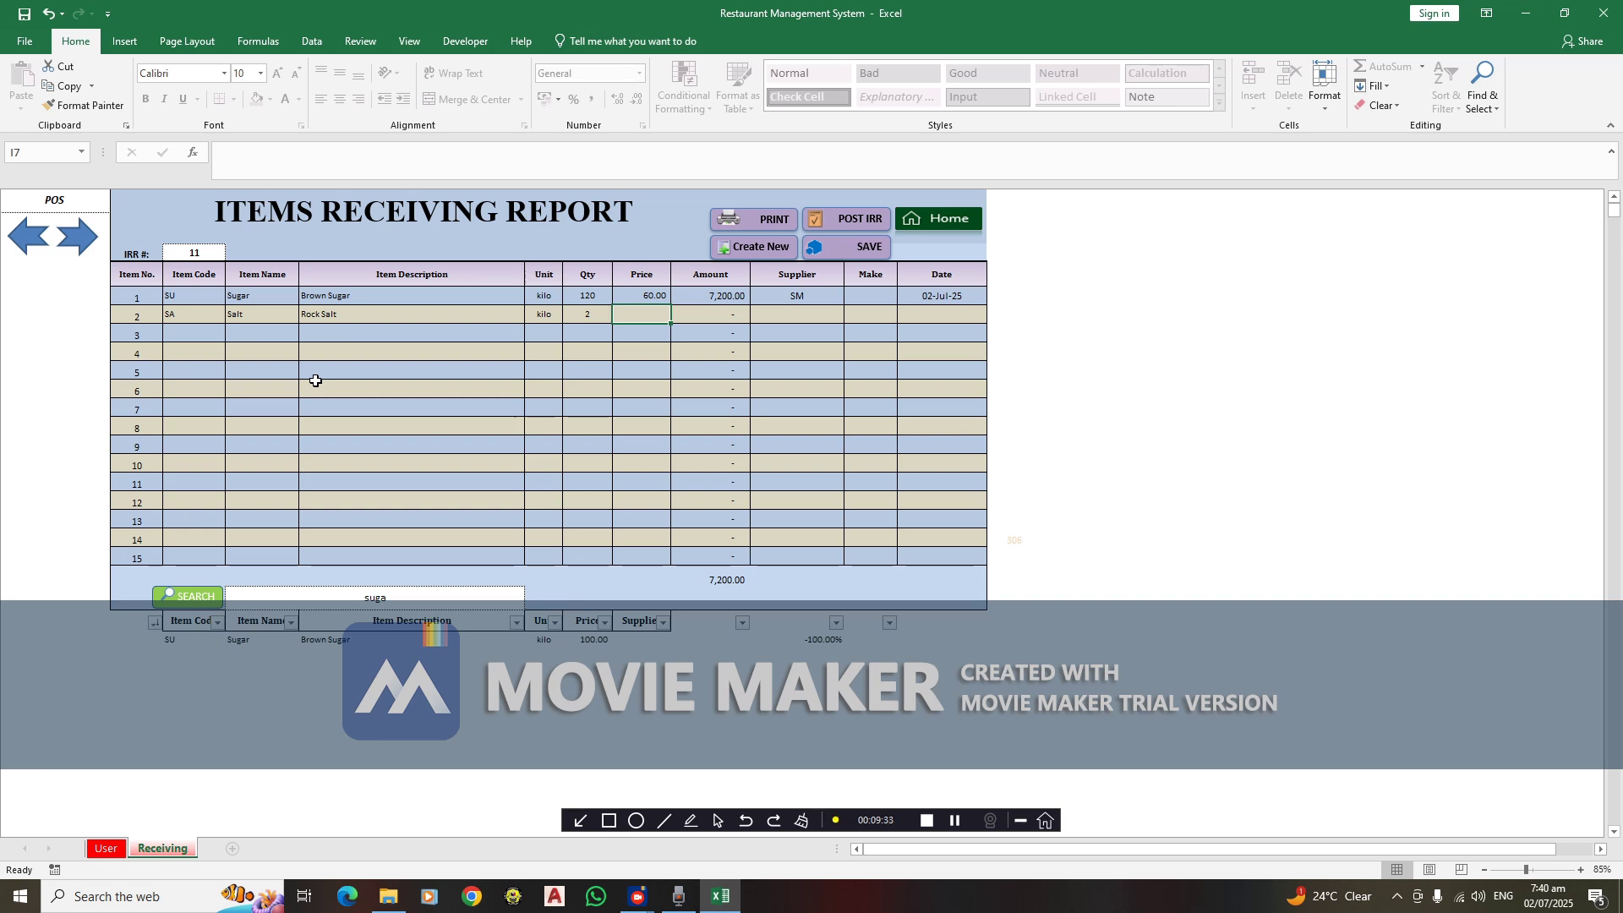
pyautogui.write('30')
pyautogui.press('Tab')
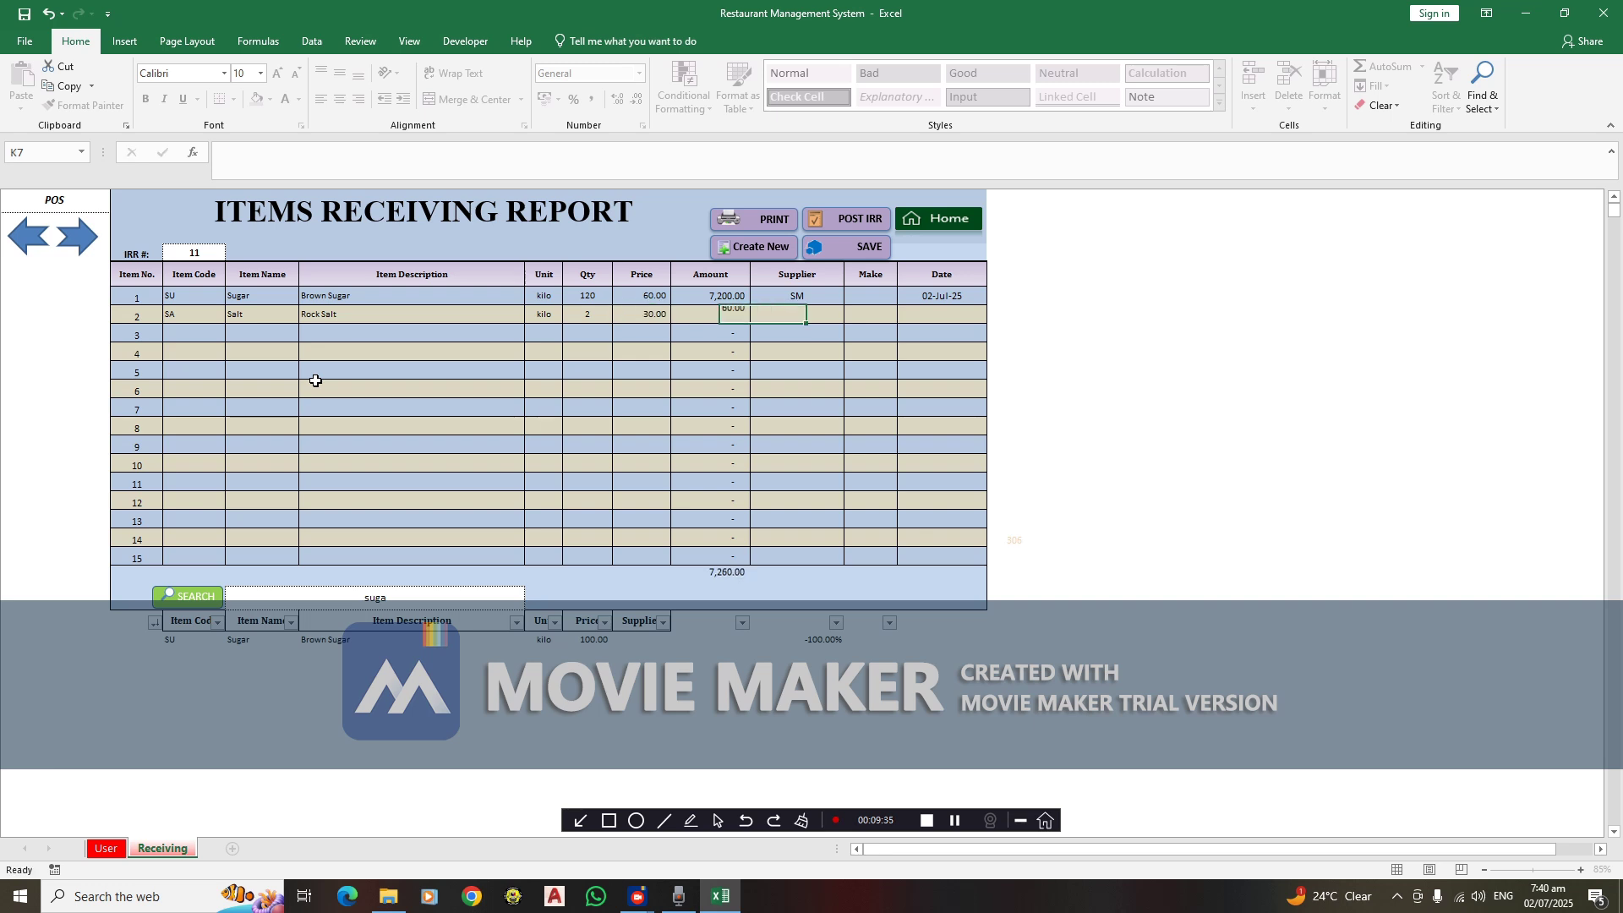
pyautogui.write('SM')
pyautogui.press('Tab')
pyautogui.press('Tab')
pyautogui.write('2/7/25')
pyautogui.press('Return')
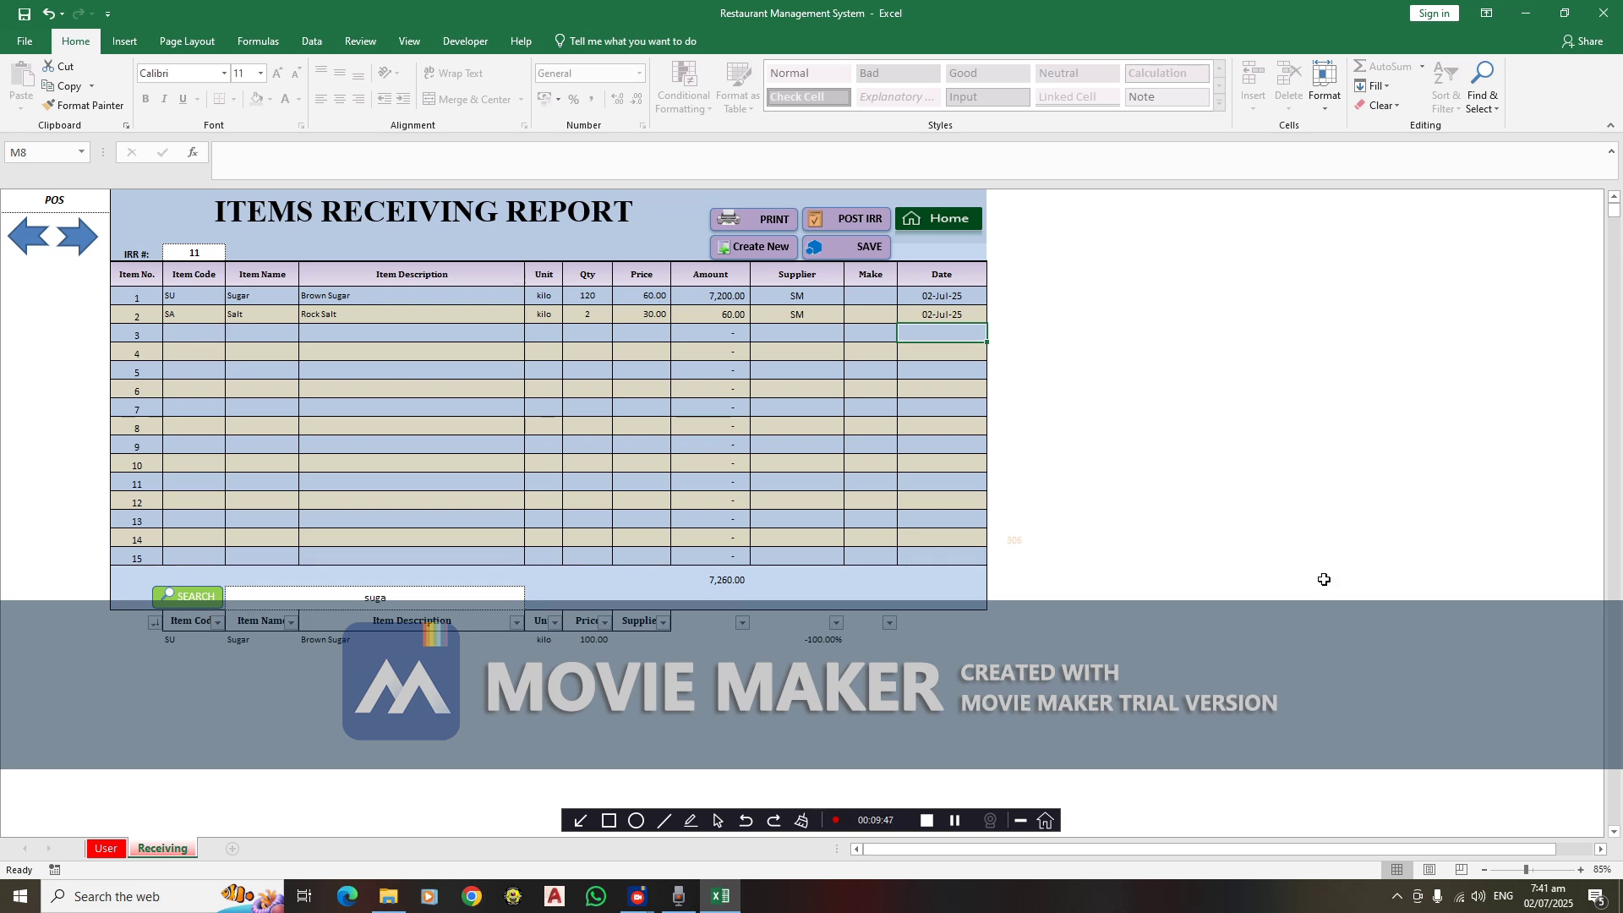
# Post the items receiving report with the sugar and salt entries and return to the Receiving sheet
pyautogui.click(864, 222)
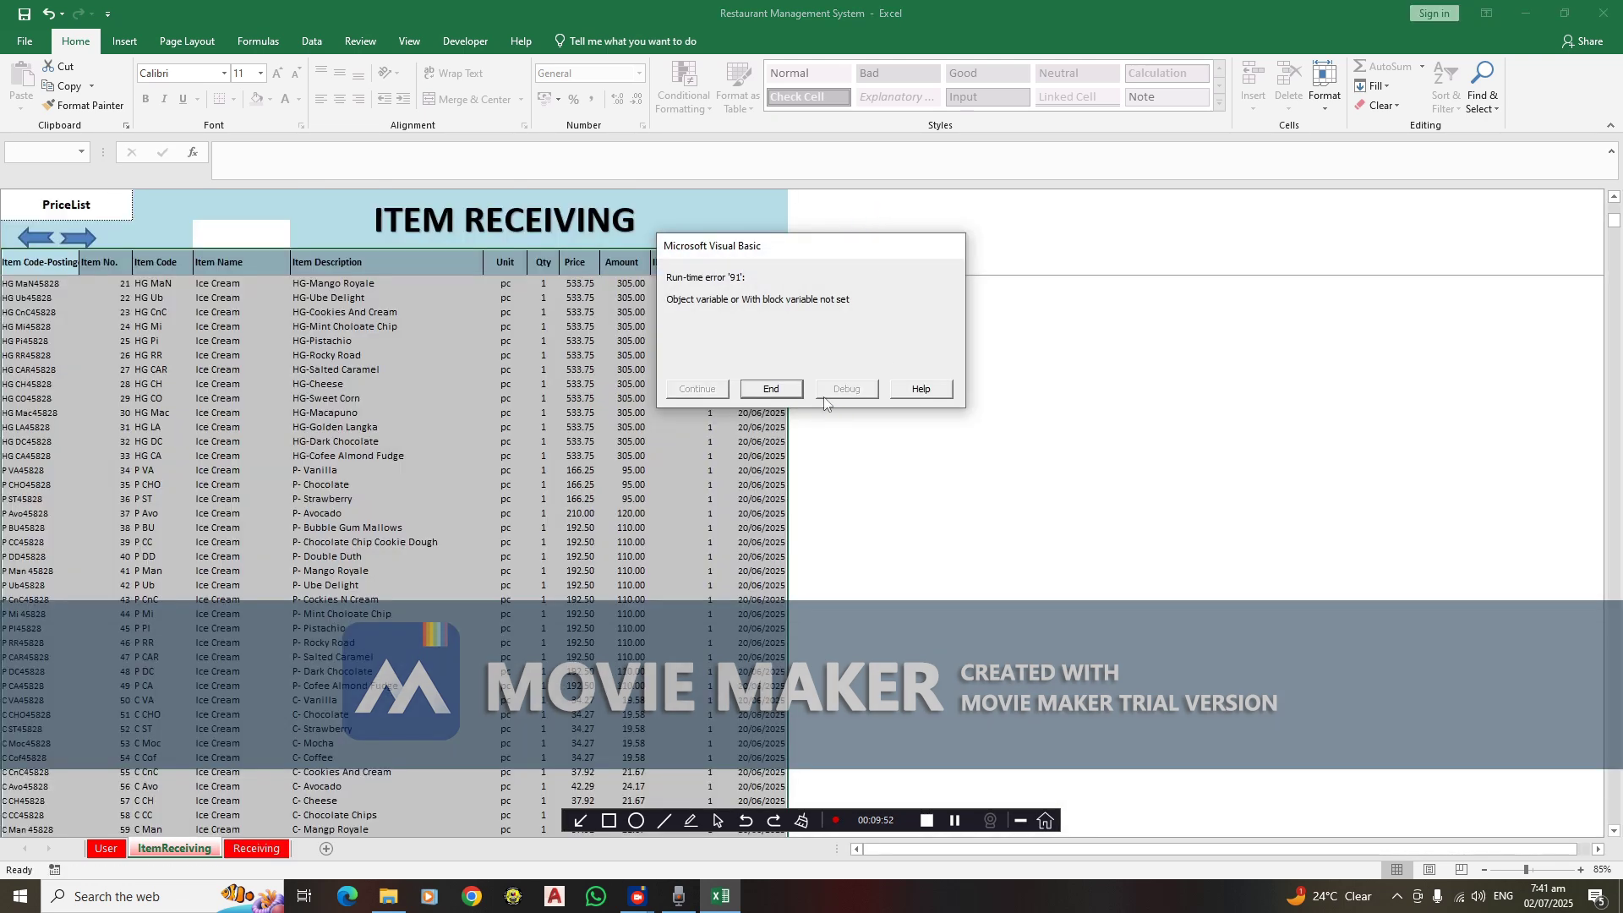
pyautogui.click(797, 394)
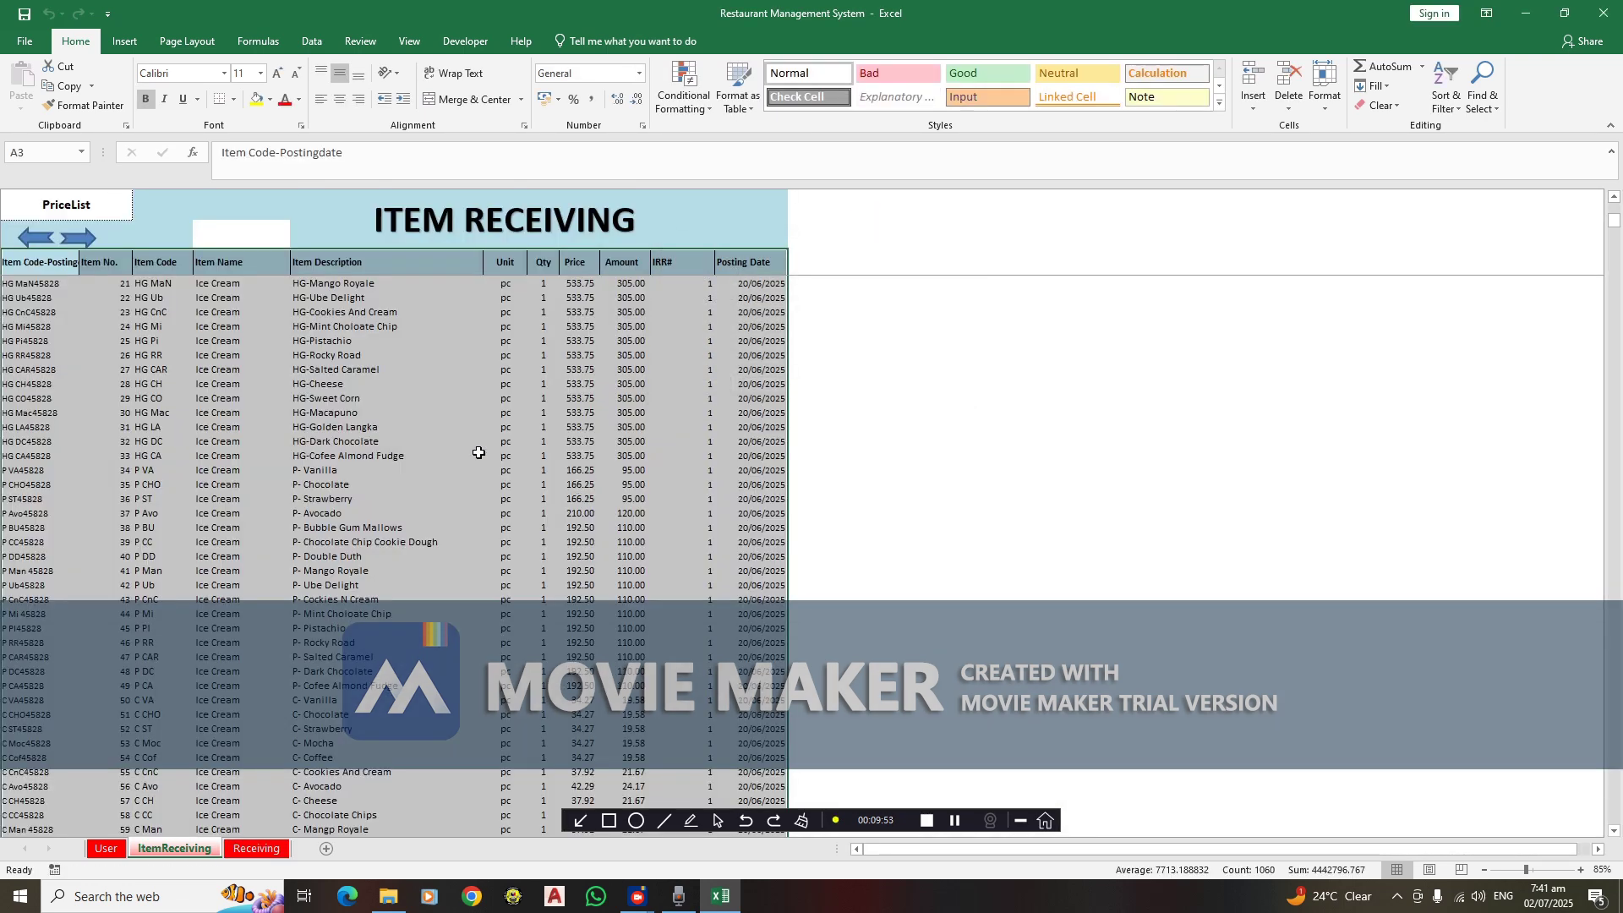
pyautogui.click(256, 849)
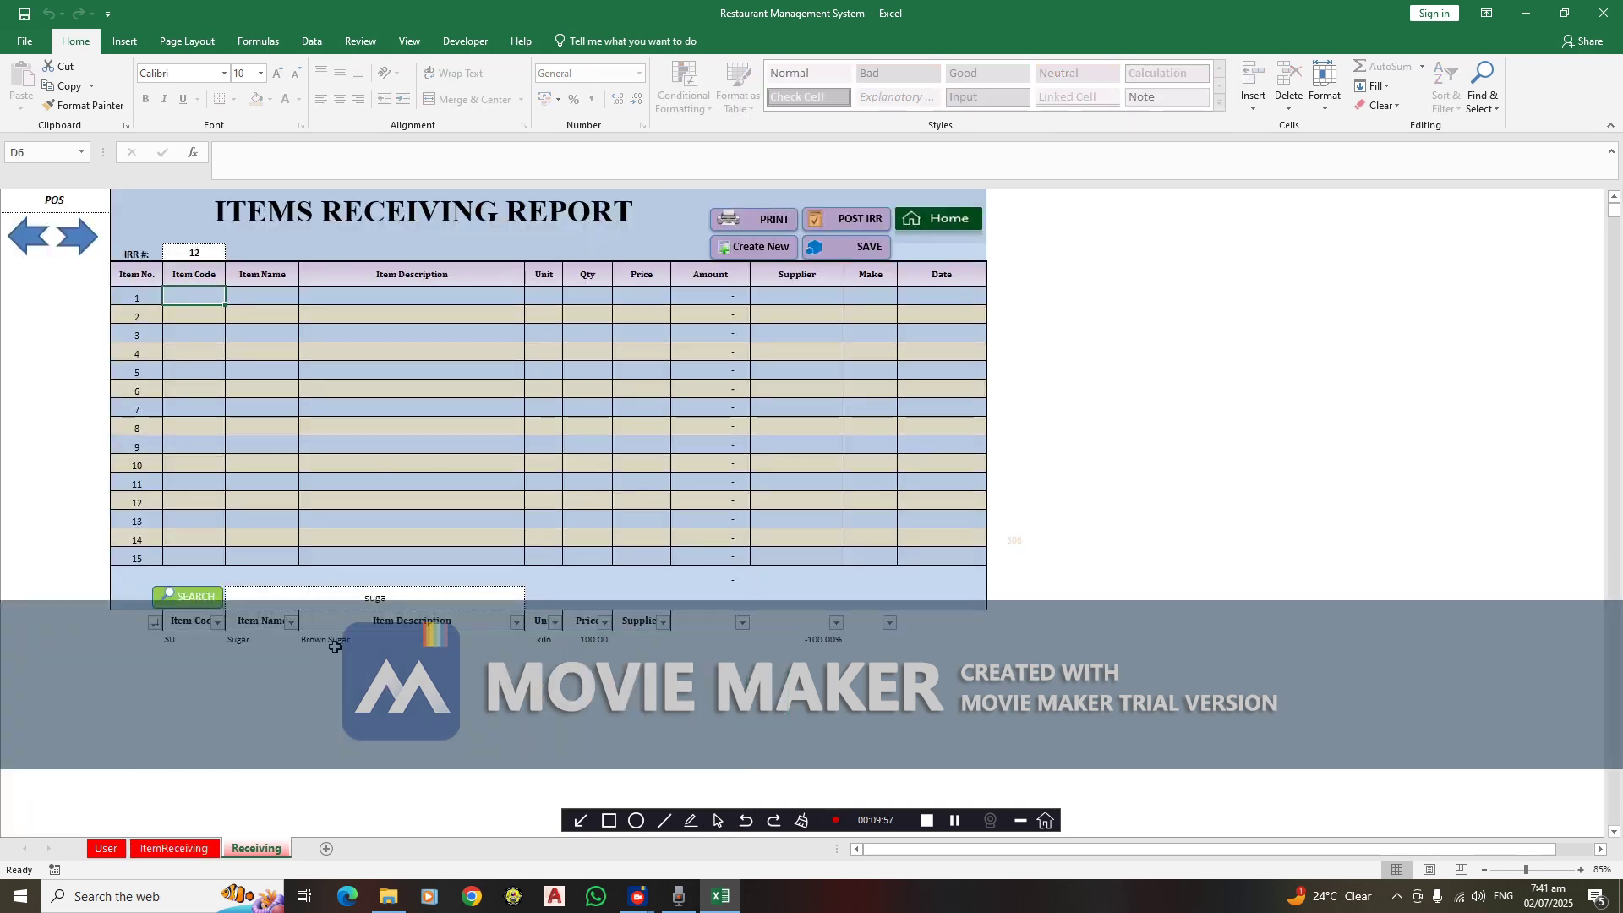
# Review the posted Brown Sugar and Rock Salt rows at the end of the ItemReceiving list
pyautogui.click(174, 849)
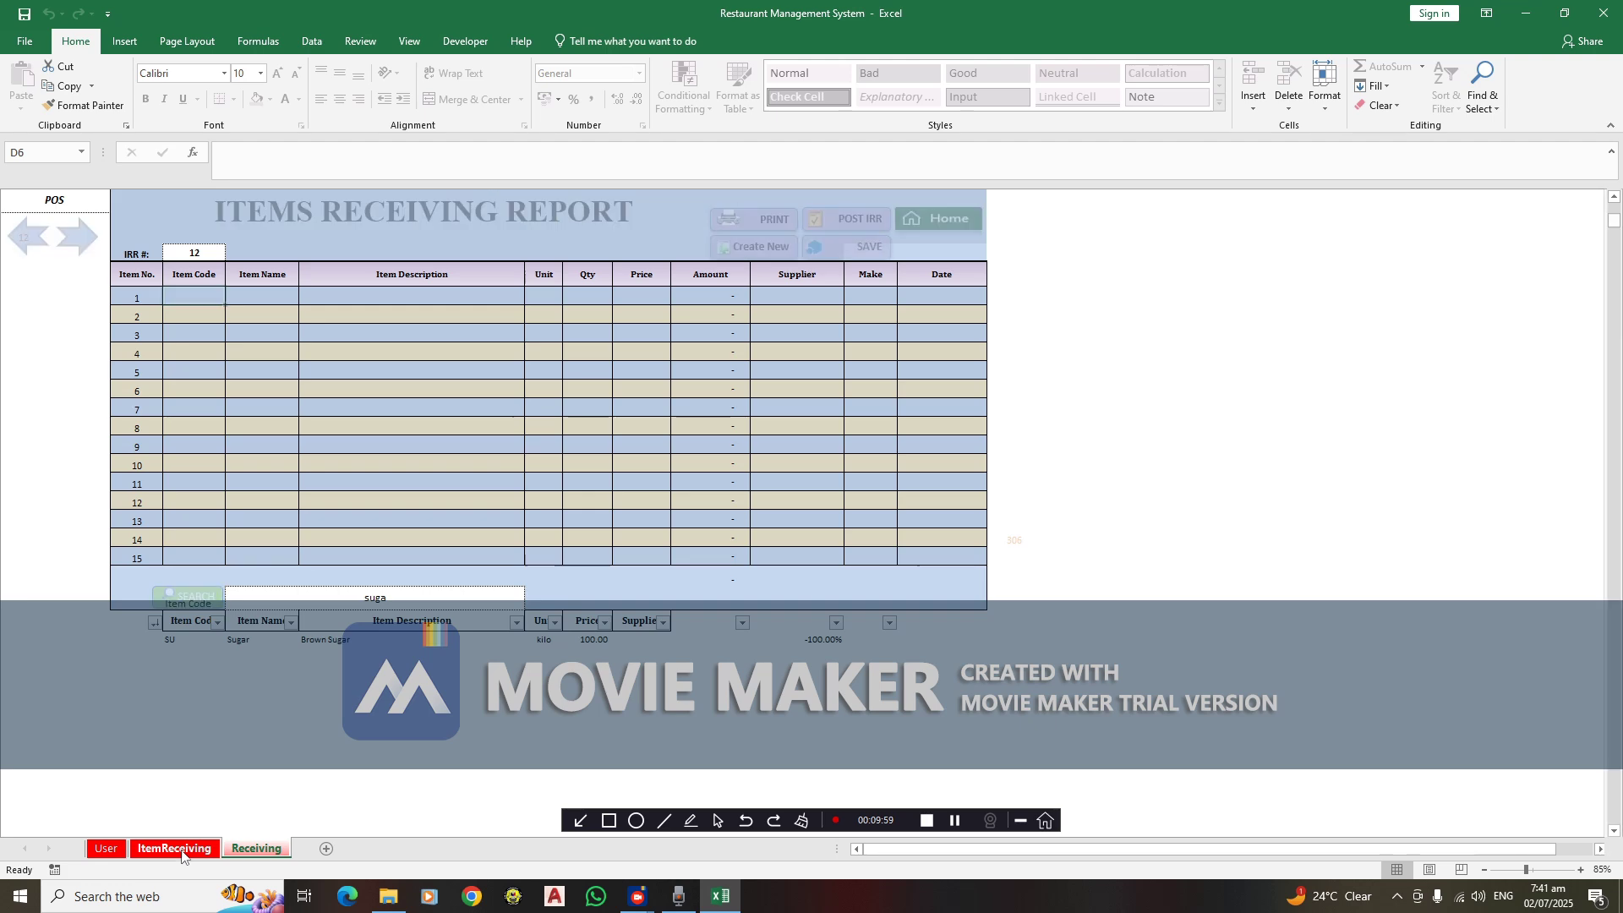
pyautogui.scroll(-1, 1218, 663)
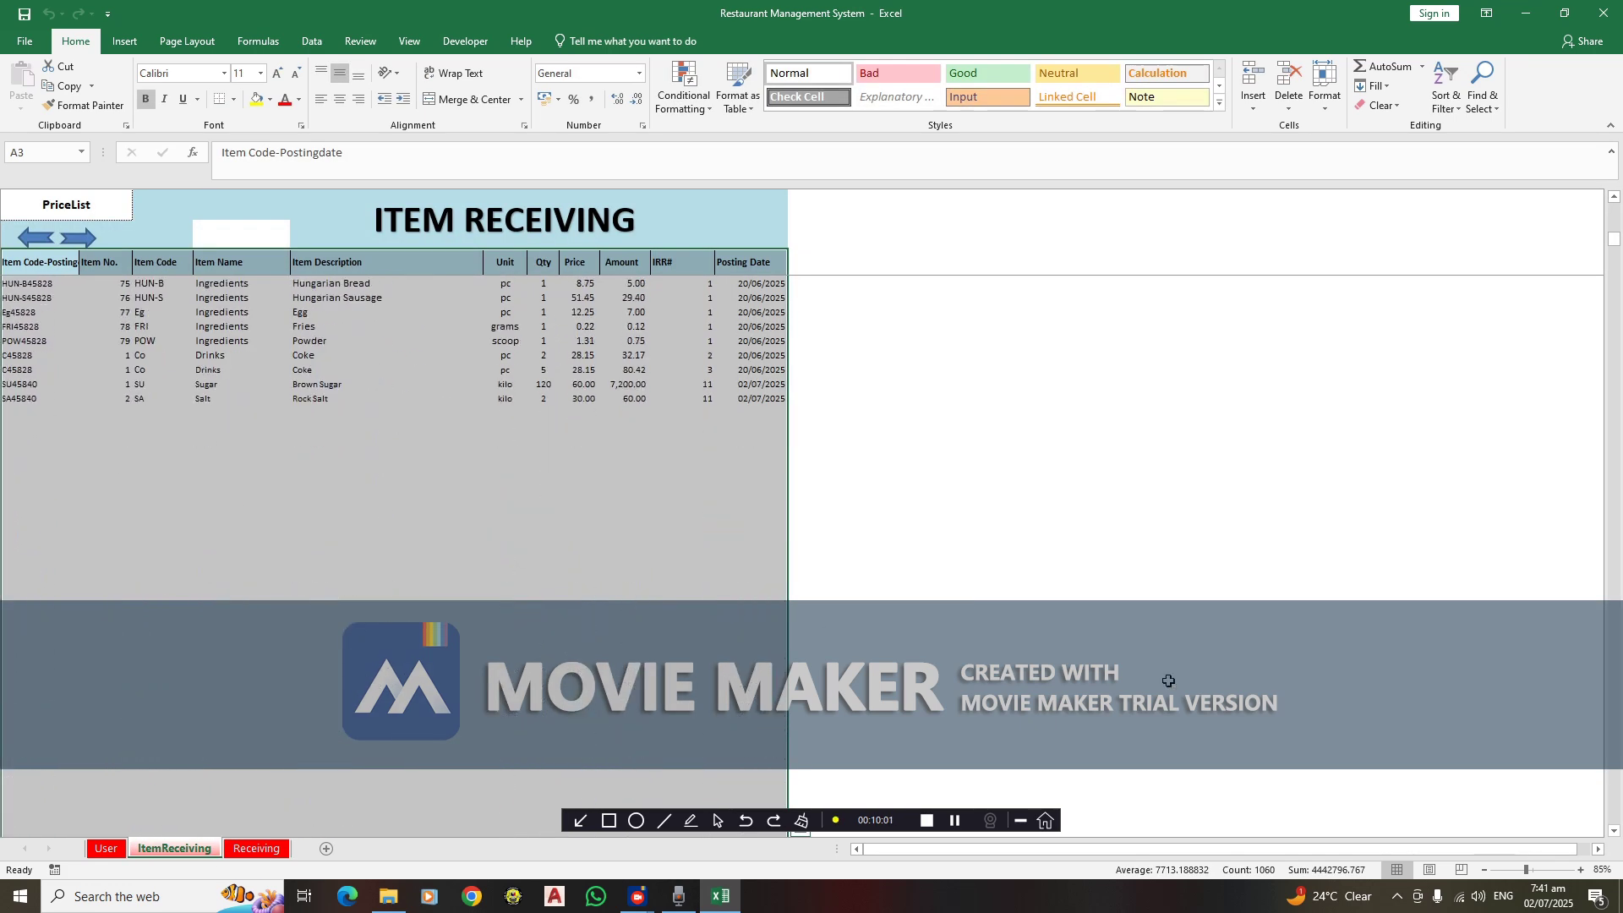
pyautogui.click(751, 571)
pyautogui.moveTo(31, 511); pyautogui.dragTo(783, 527)
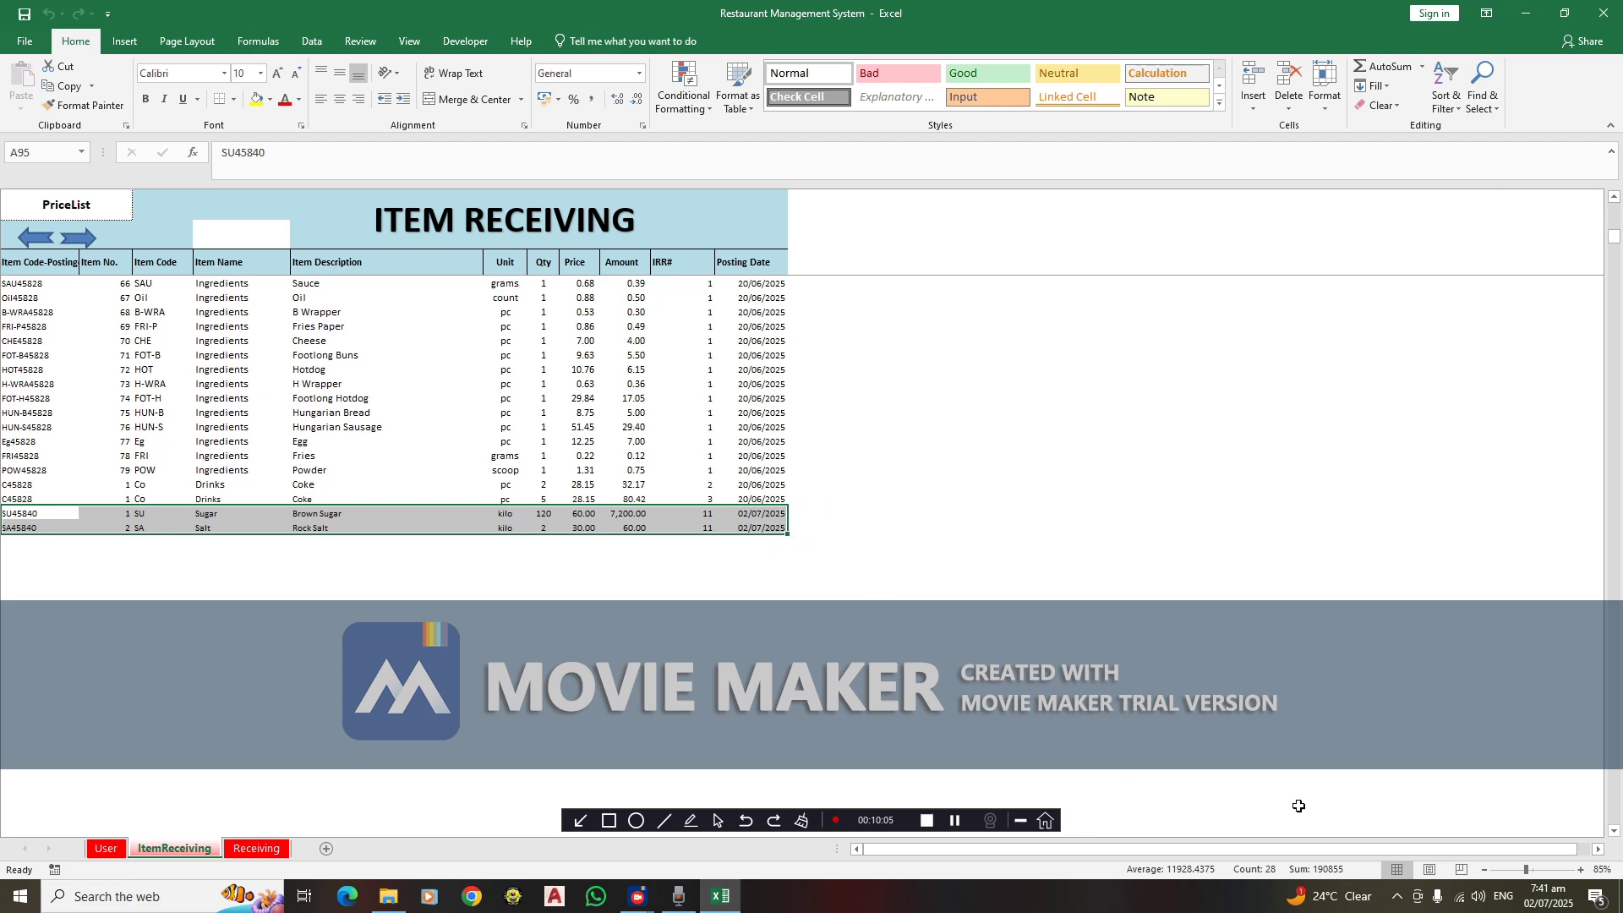
pyautogui.scroll(3, 110, 623)
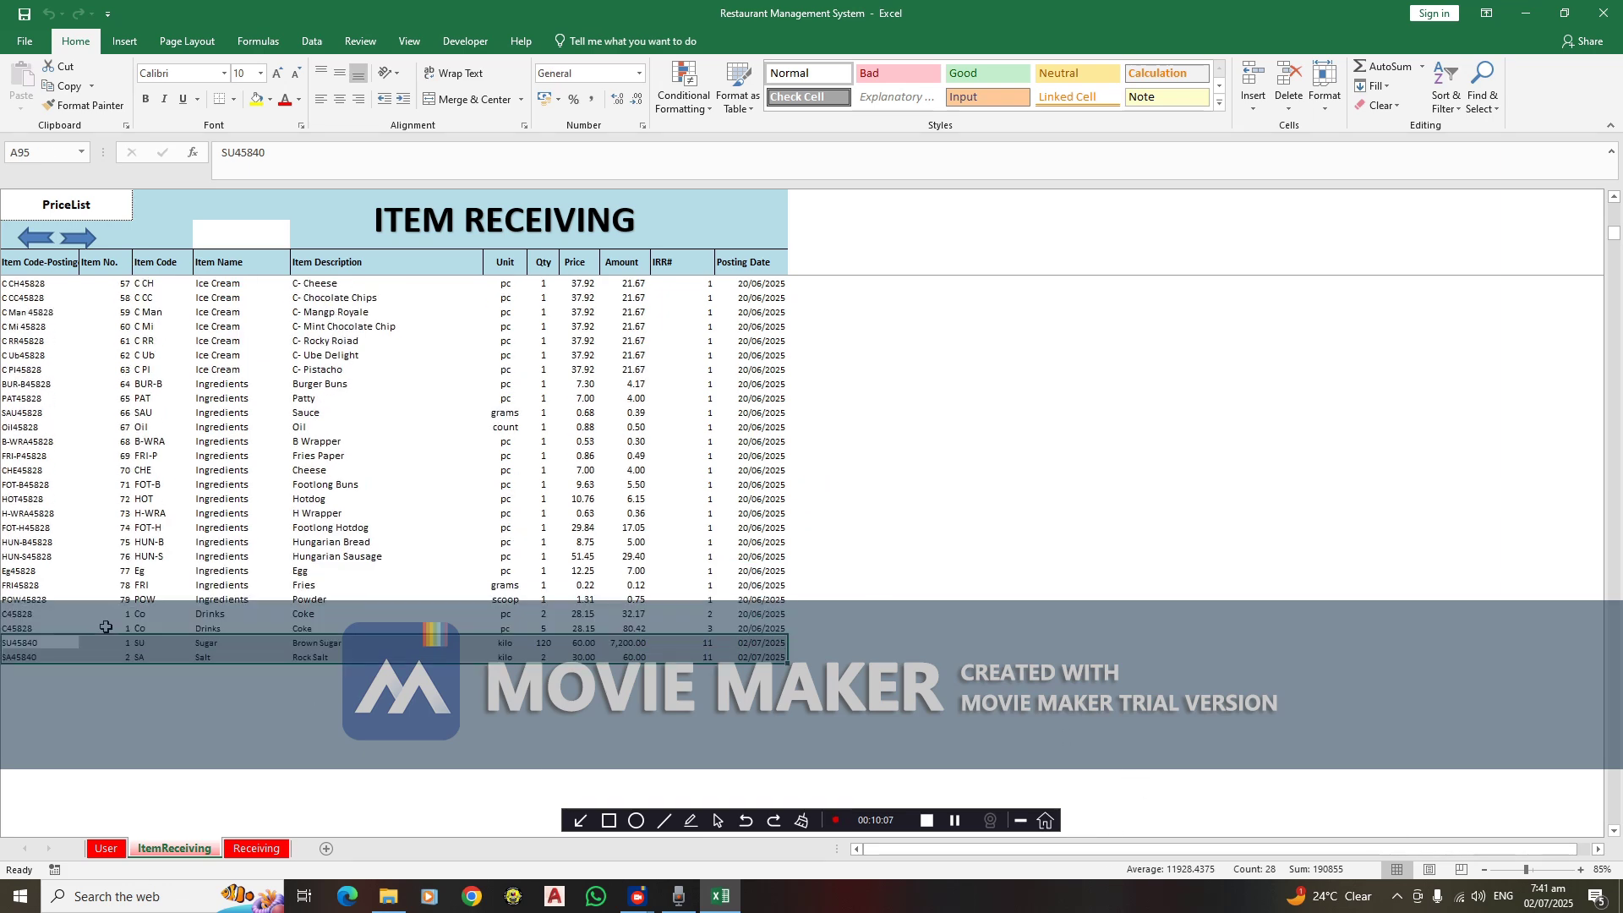
# Test whether the Hungarian Sausage description can be cleared, and undo the deletion
pyautogui.click(338, 558)
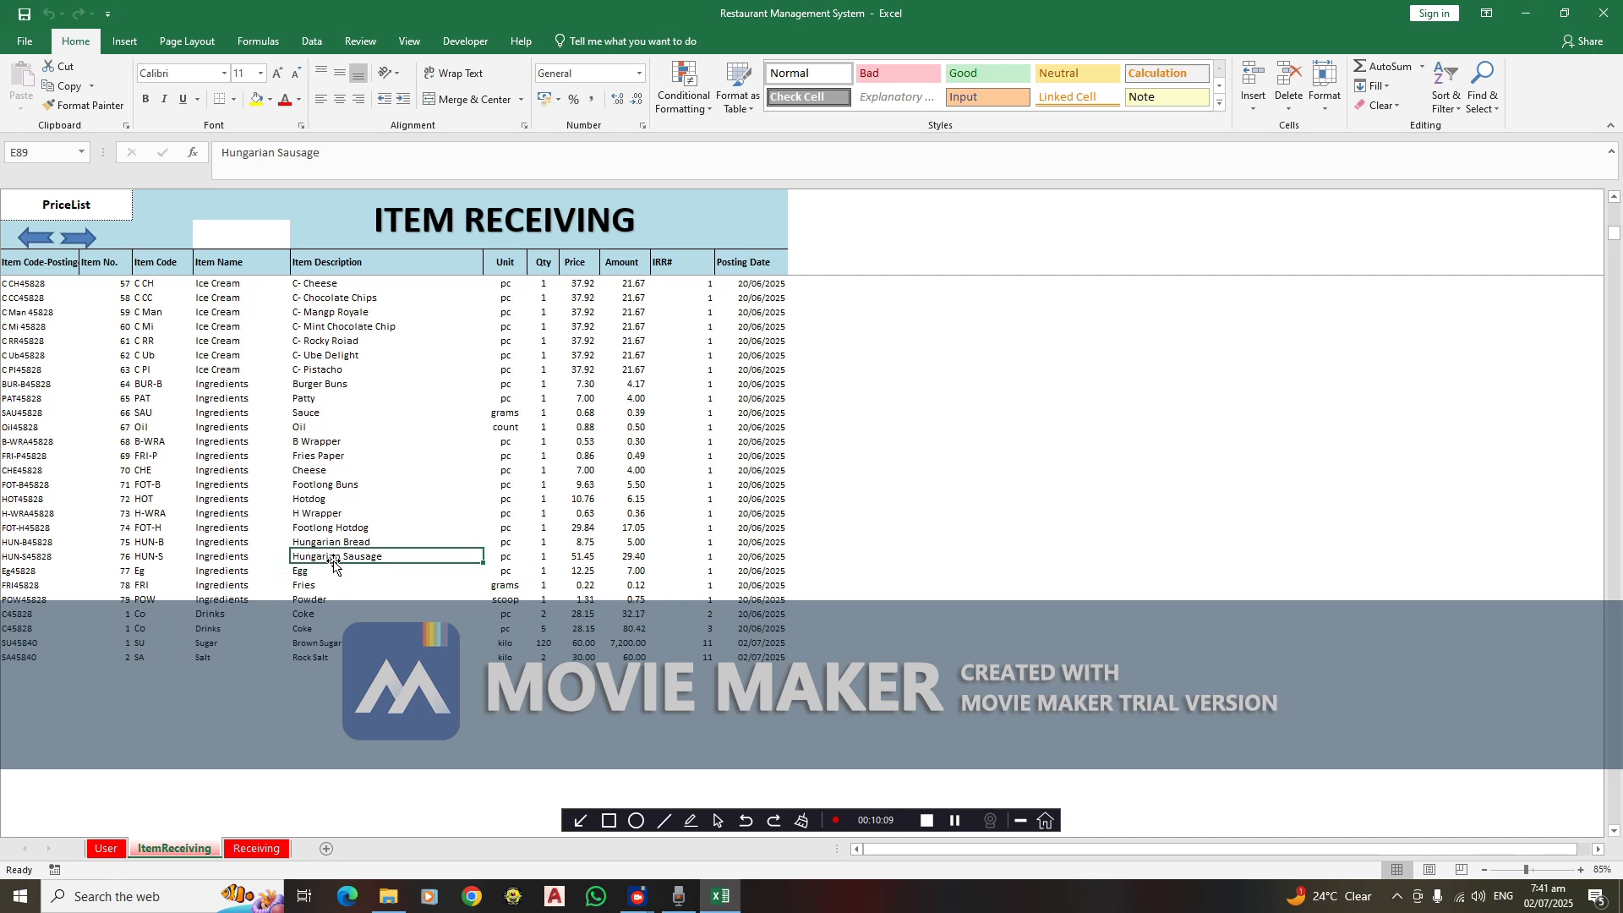
pyautogui.press('Delete')
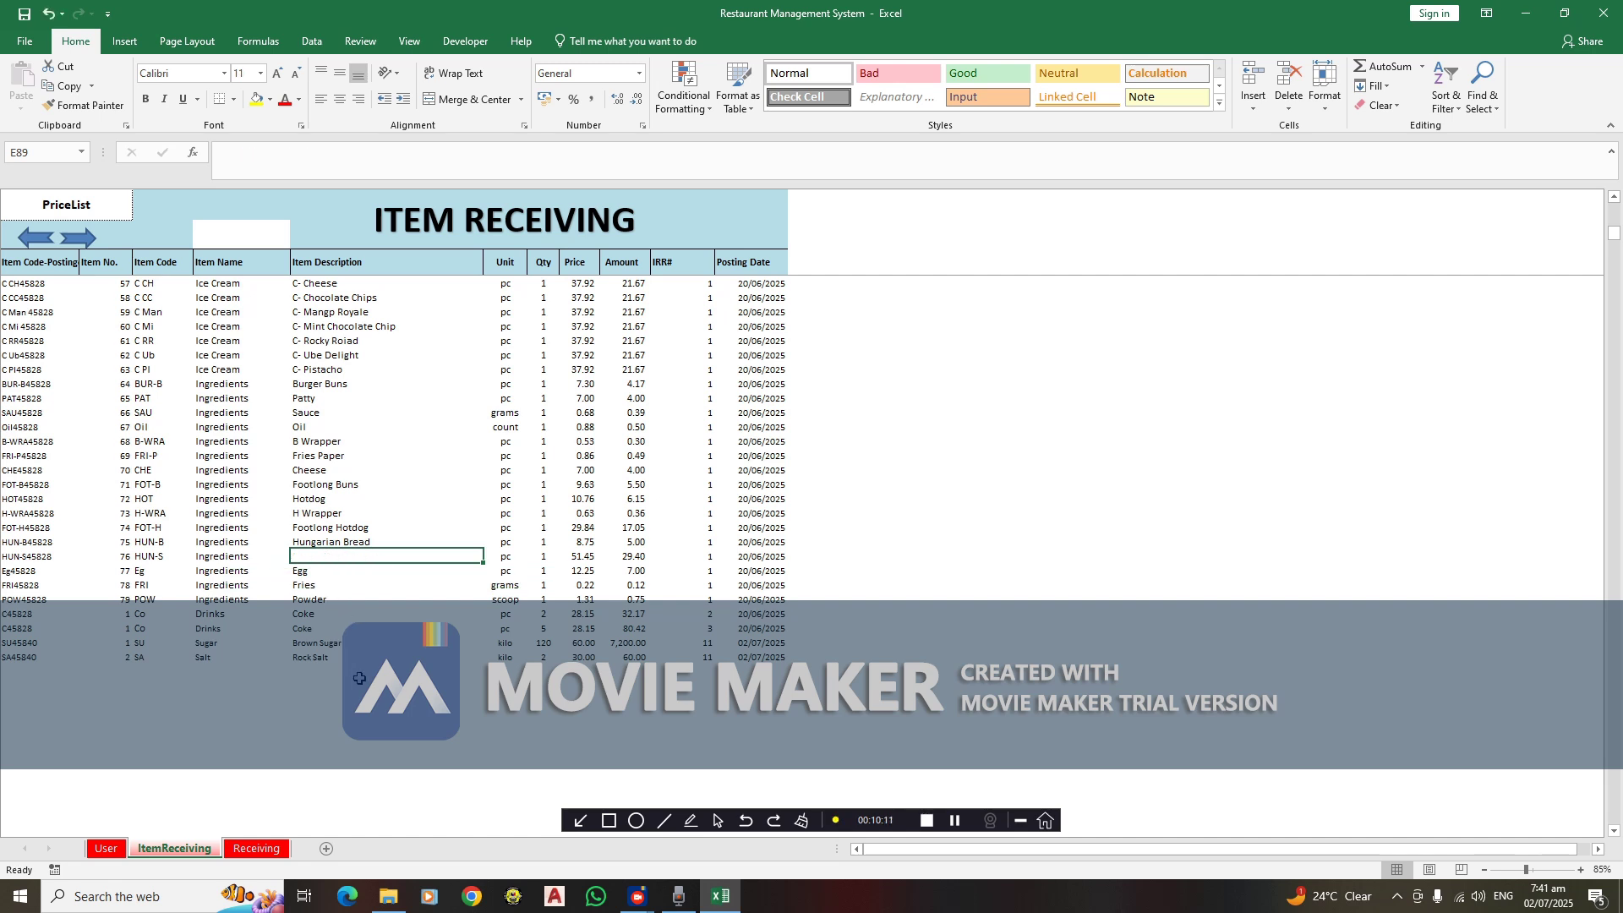
pyautogui.hotkey('ctrl', 'z')
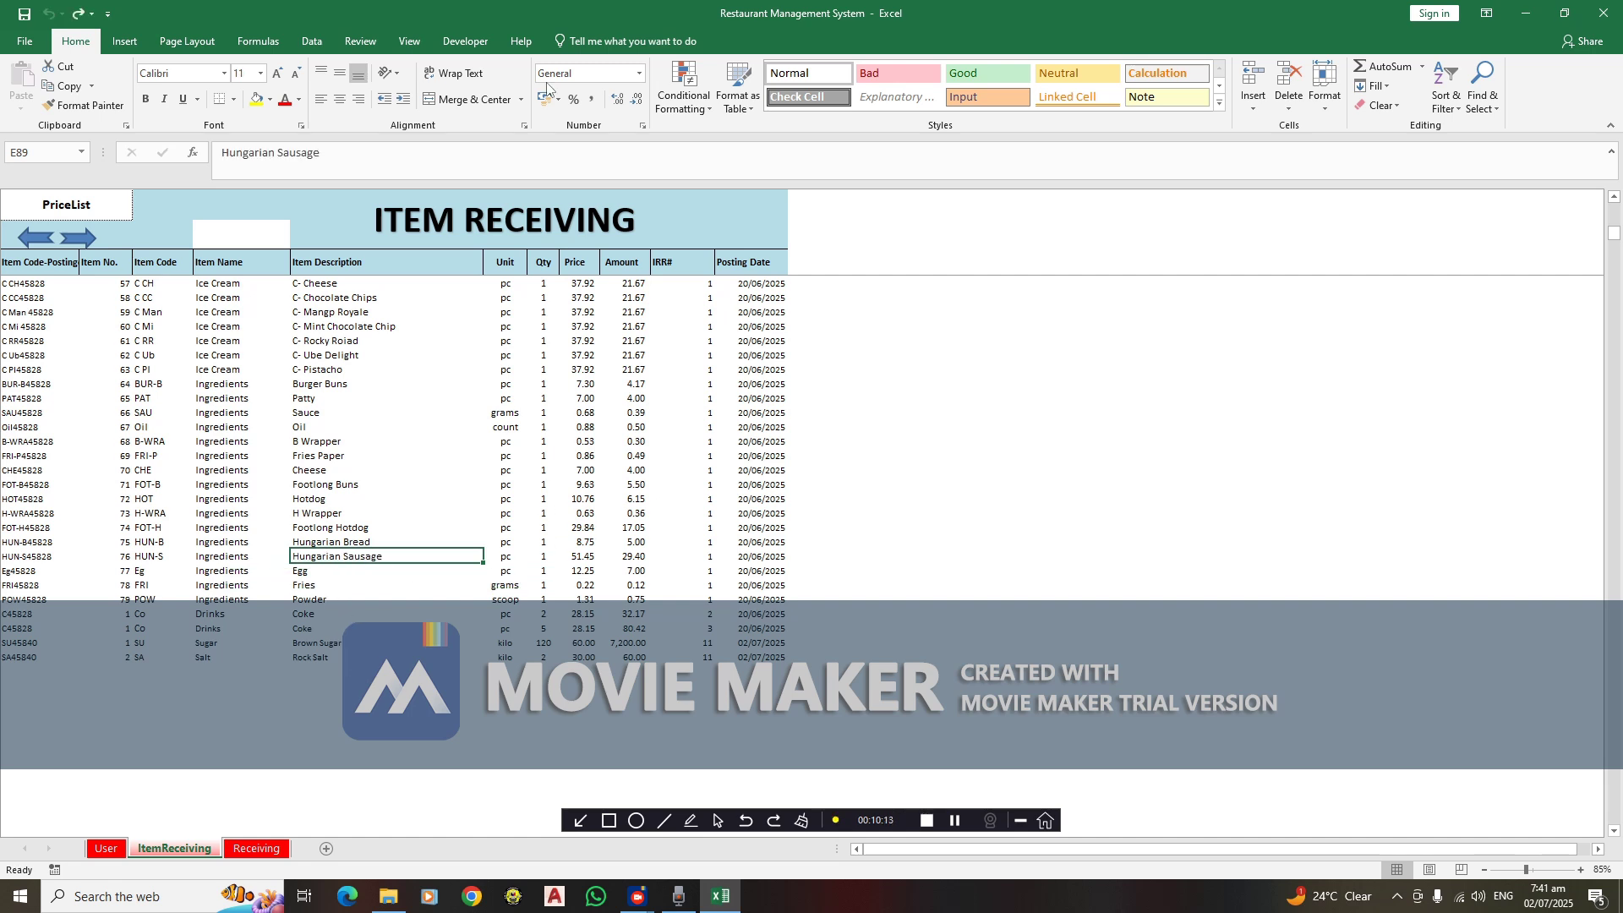
# Protect the ItemReceiving sheet, allowing only the selection of locked and unlocked cells
pyautogui.click(409, 41)
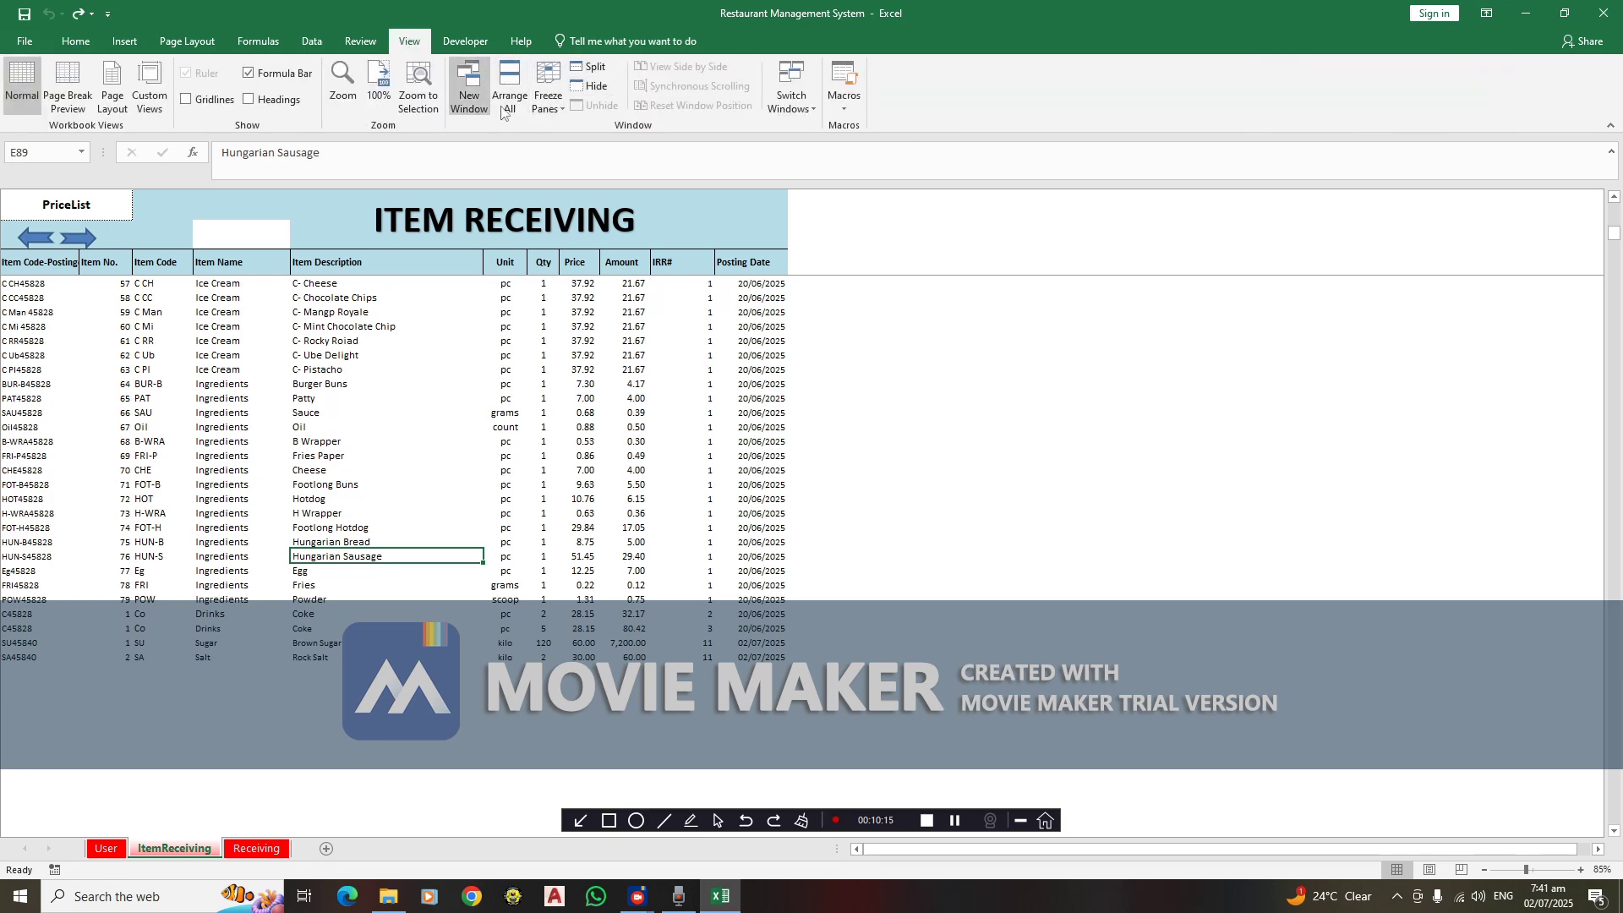
pyautogui.click(379, 657)
pyautogui.scroll(3, 420, 598)
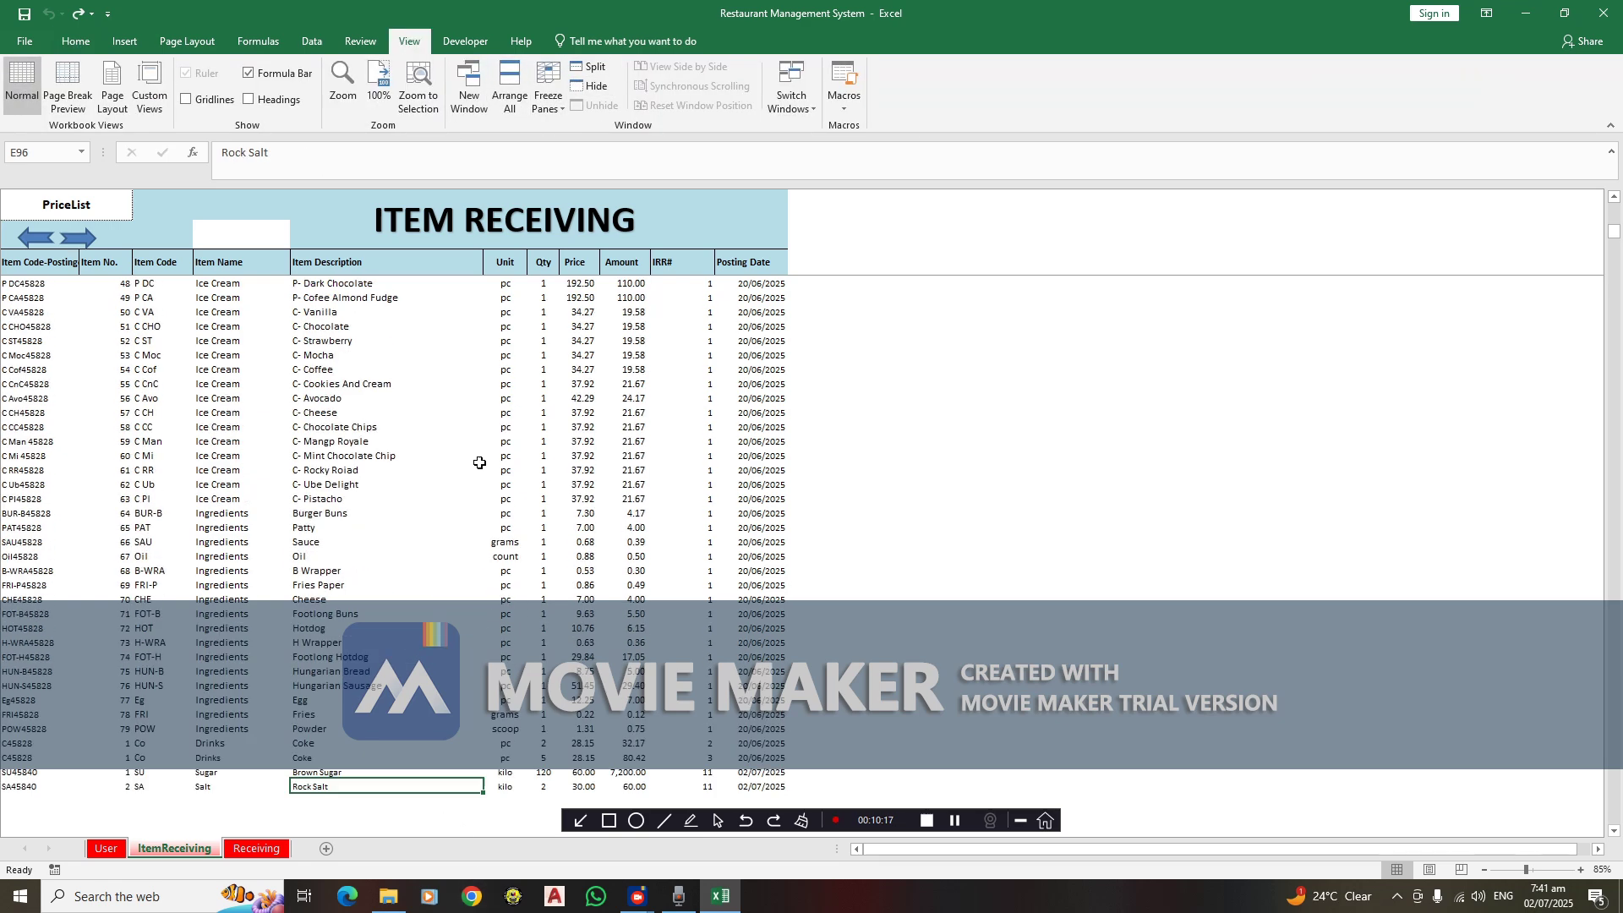
pyautogui.click(360, 41)
pyautogui.click(574, 88)
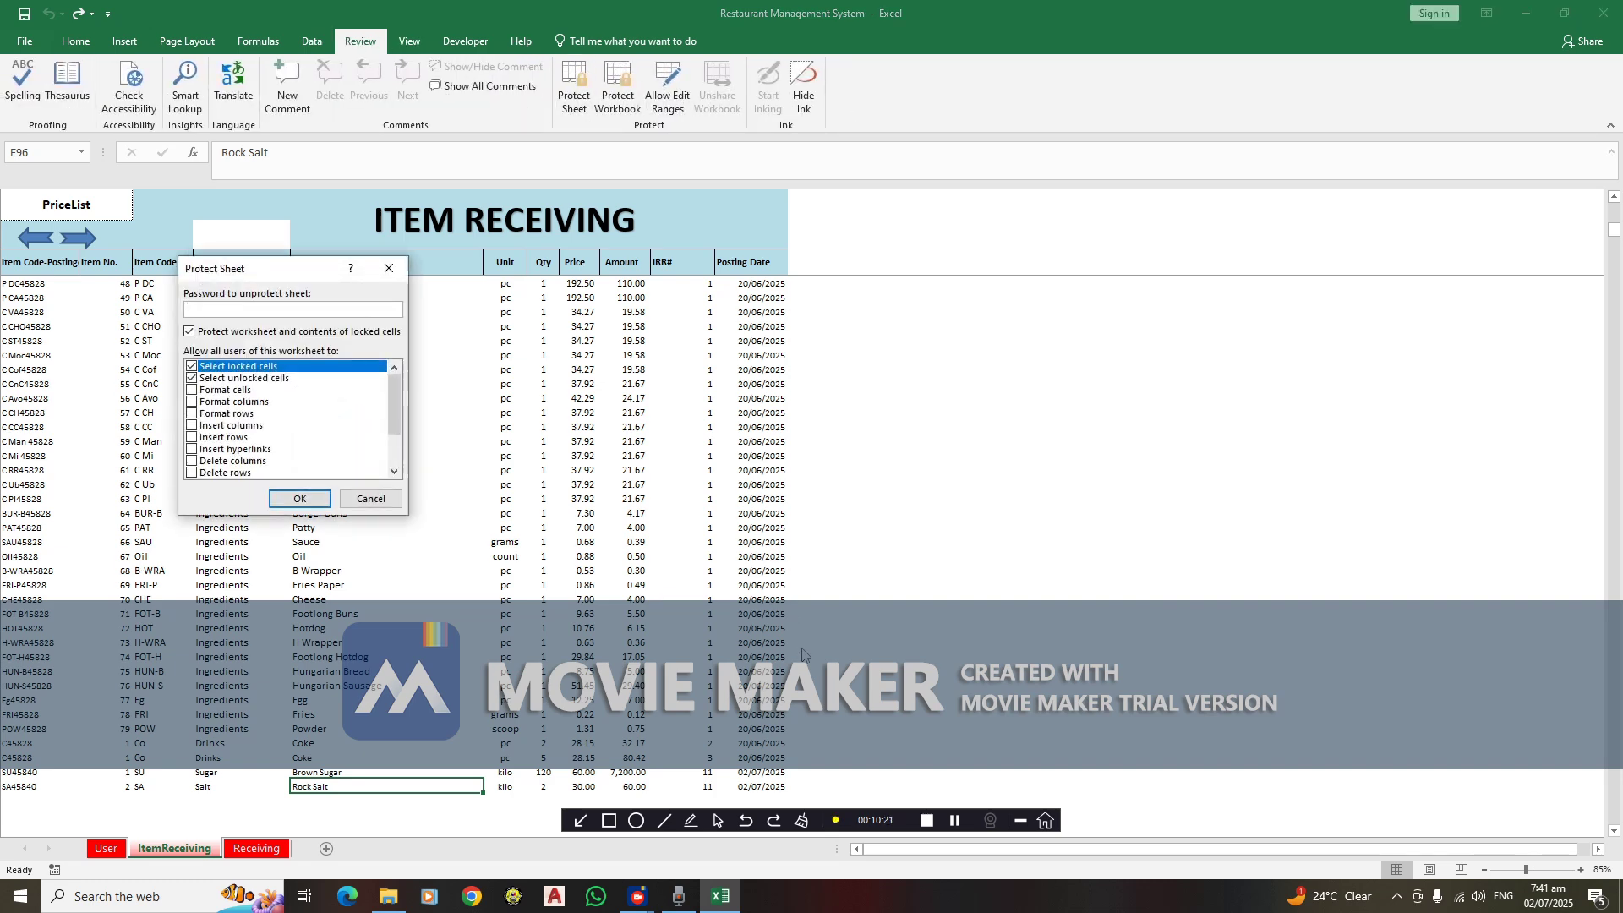
pyautogui.press('Return')
pyautogui.press('Return')
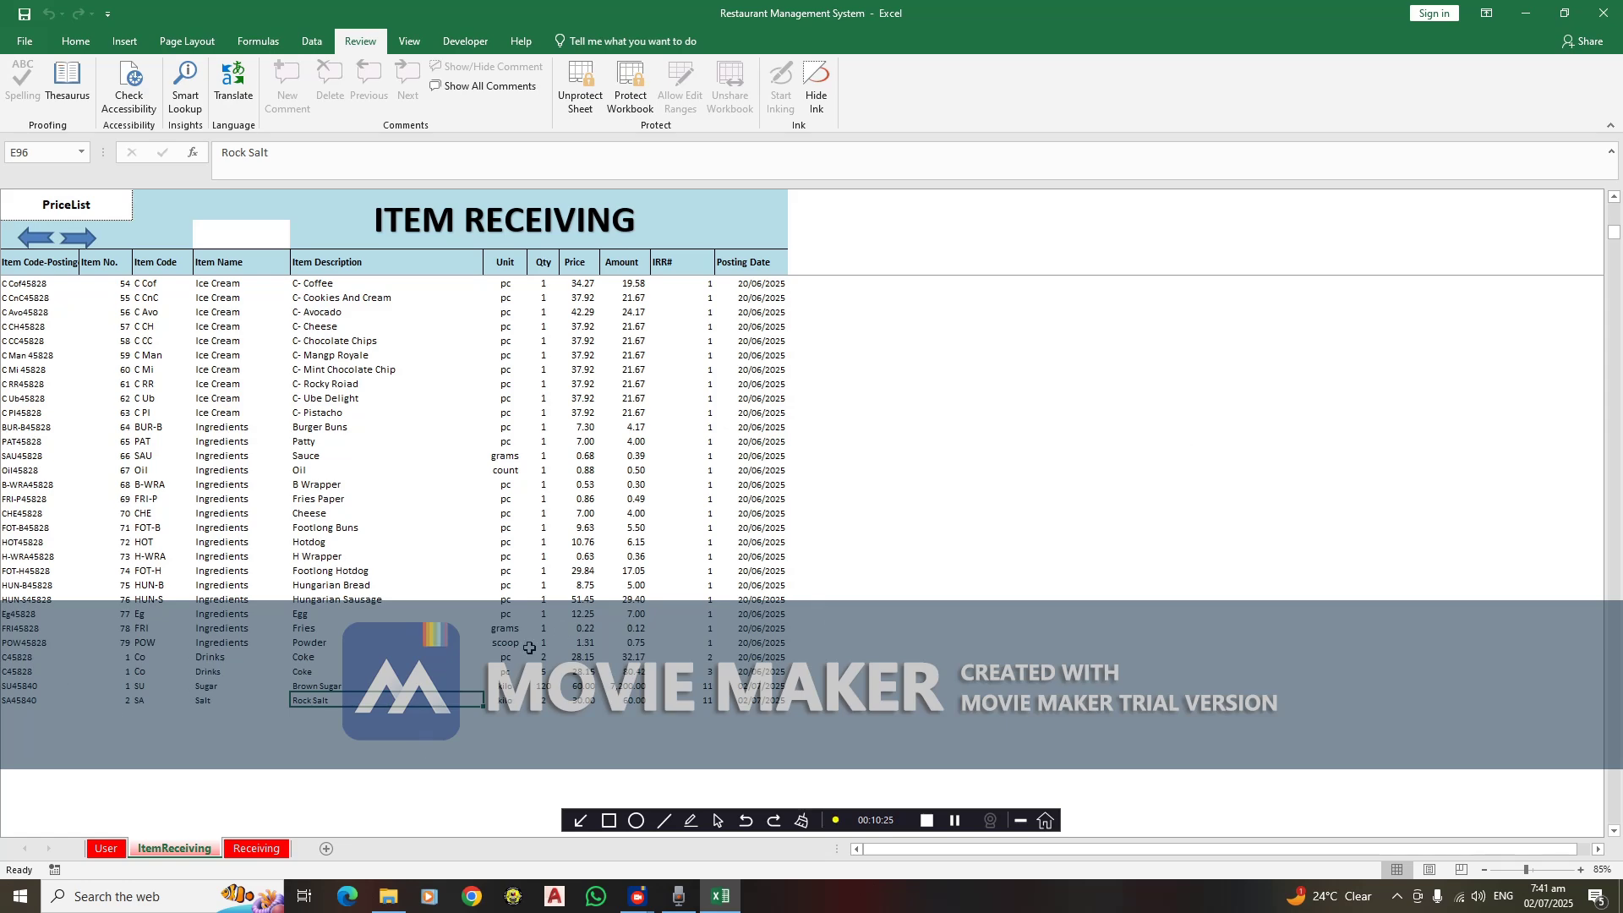
# Check the last two posted entries, sugar and salt, on the protected ItemReceiving sheet
pyautogui.scroll(-4, 528, 649)
pyautogui.moveTo(49, 599); pyautogui.dragTo(758, 620)
pyautogui.click(431, 712)
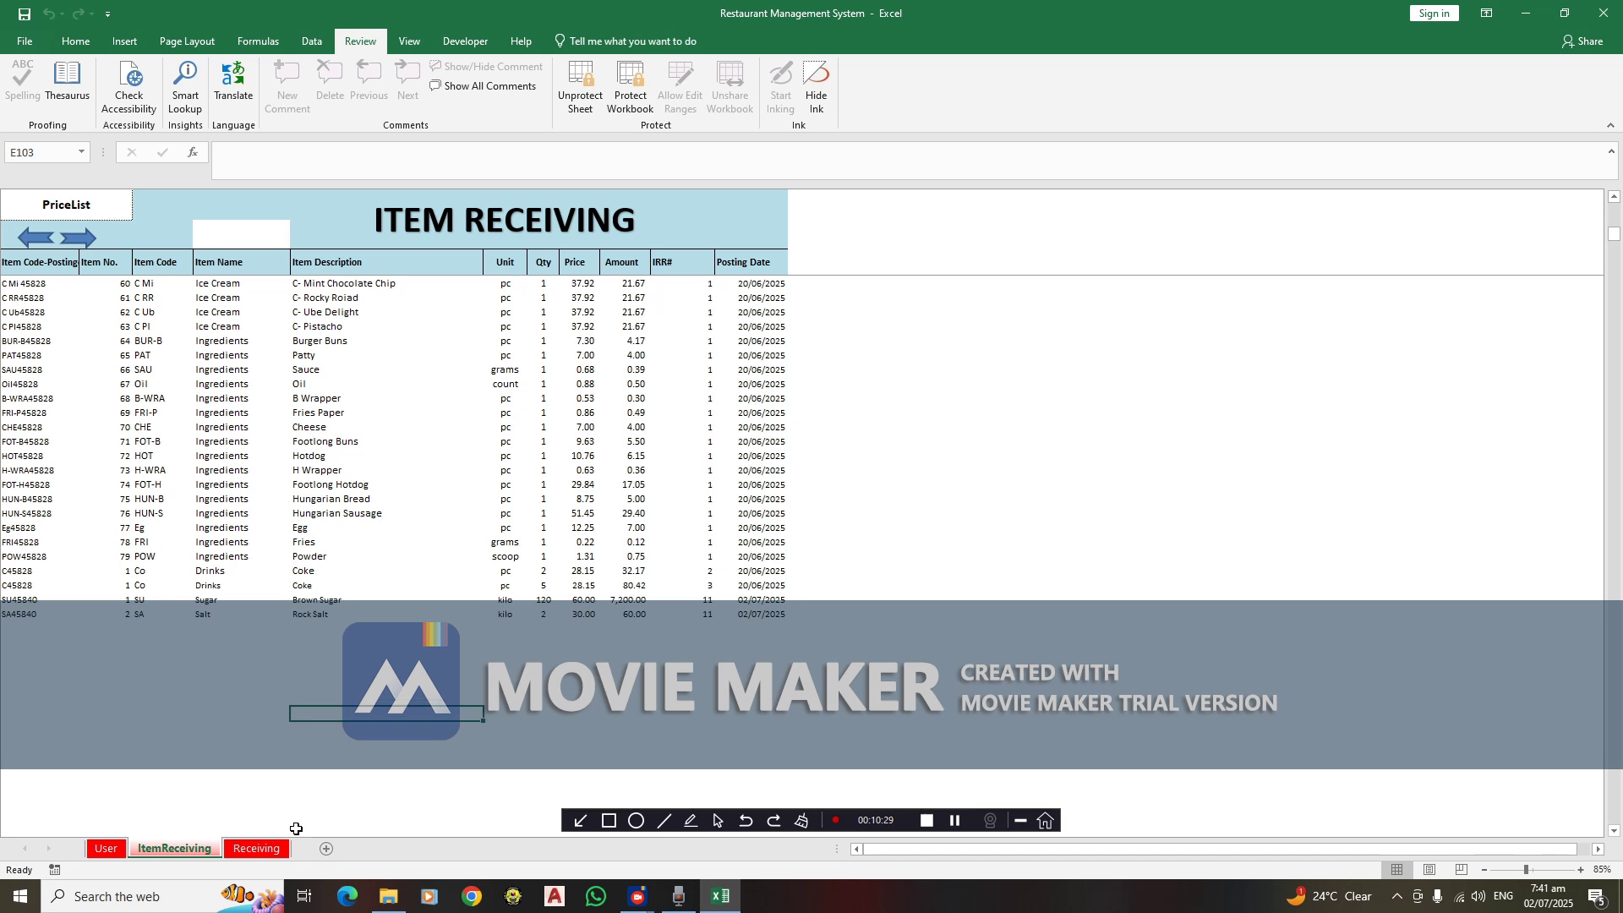
# Search the Receiving sheet's item list for Sugar and compare the prices and suppliers of the matching rows
pyautogui.click(256, 849)
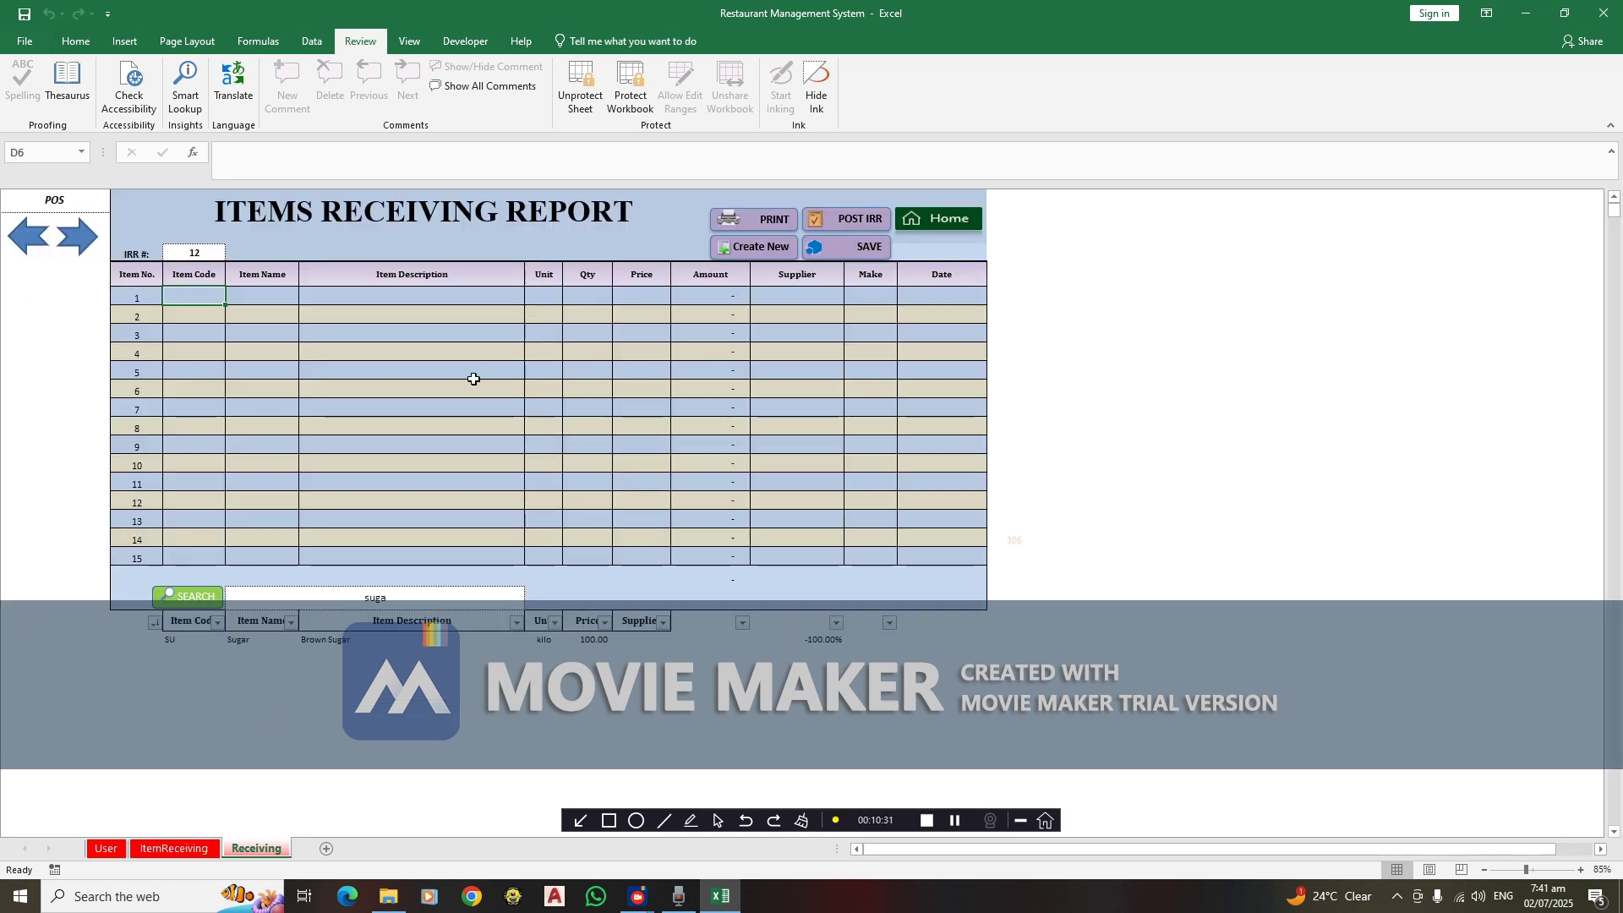
pyautogui.click(334, 598)
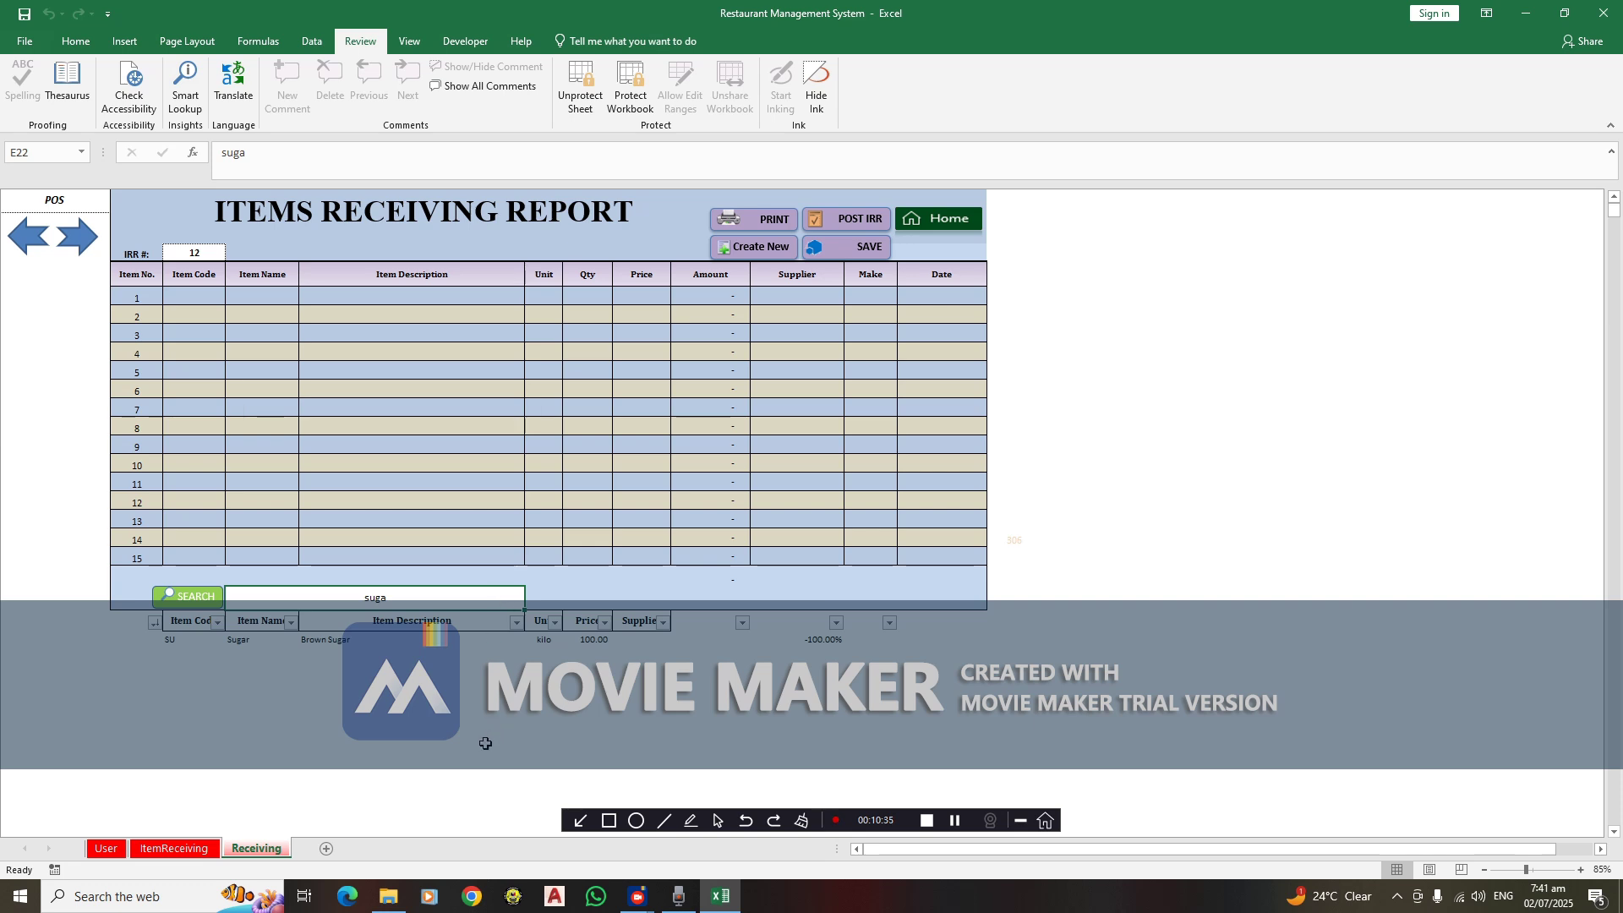
pyautogui.write('sug')
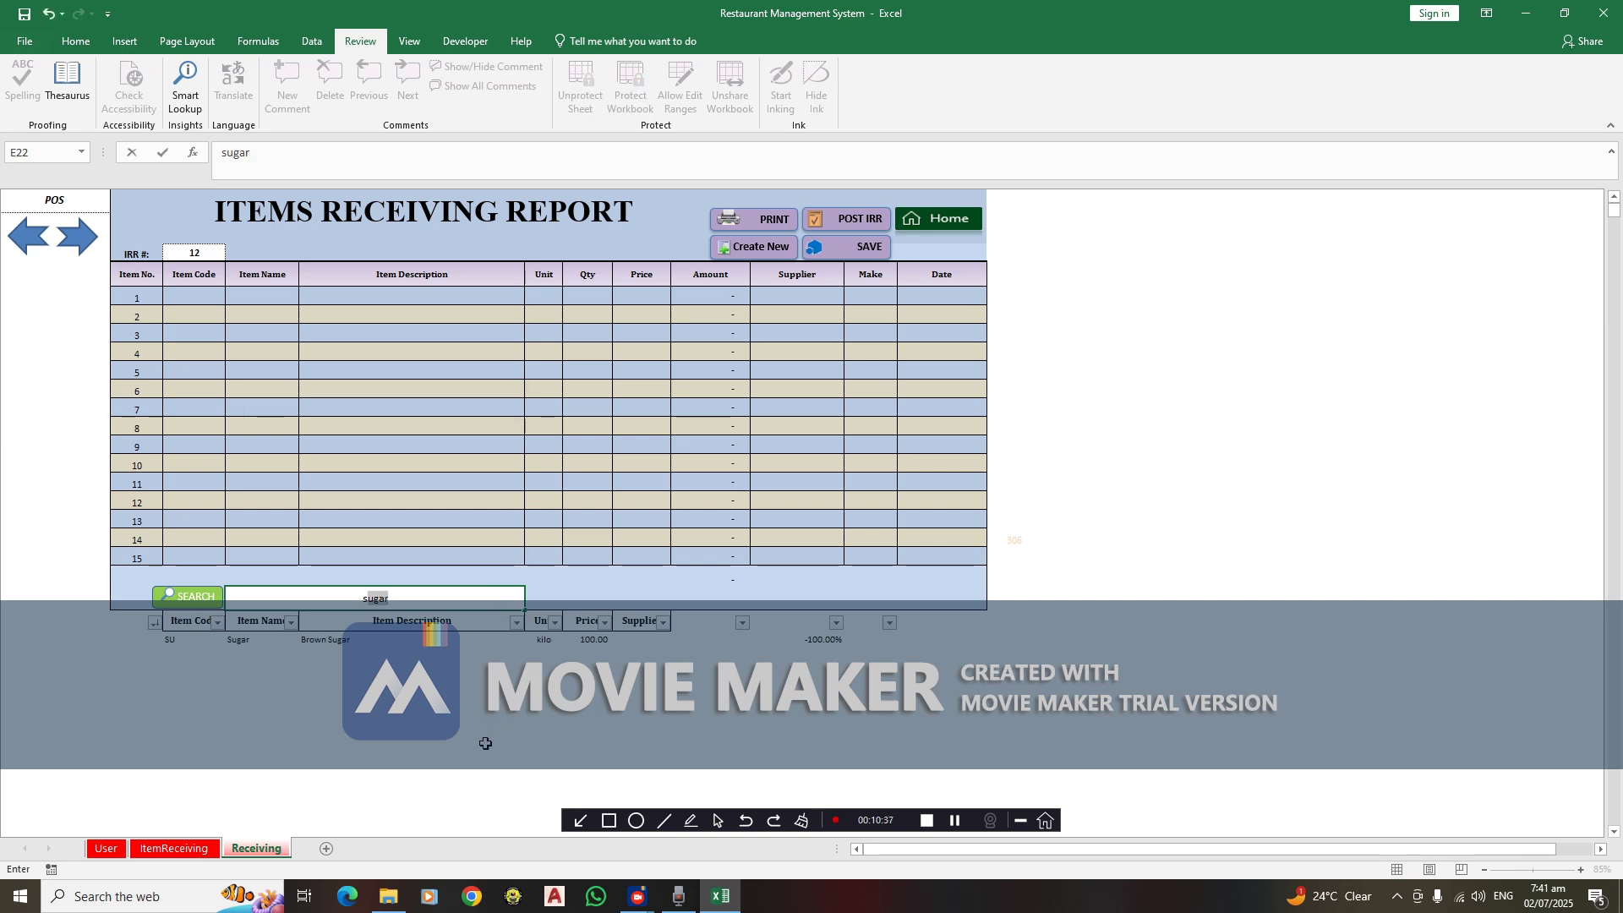
pyautogui.press('Return')
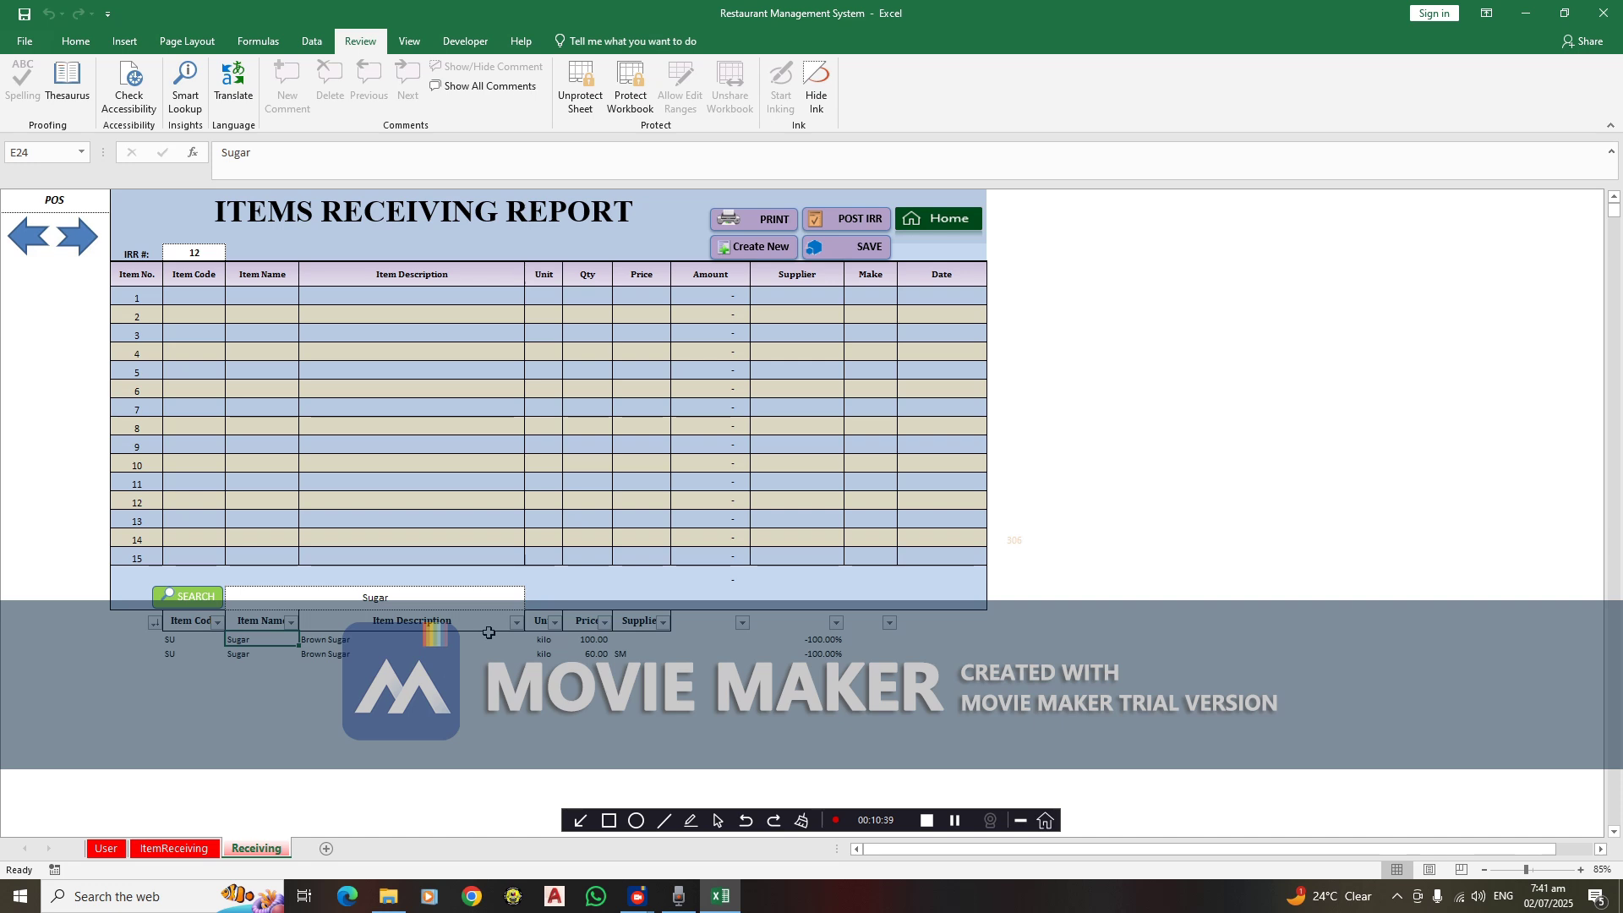
pyautogui.click(595, 685)
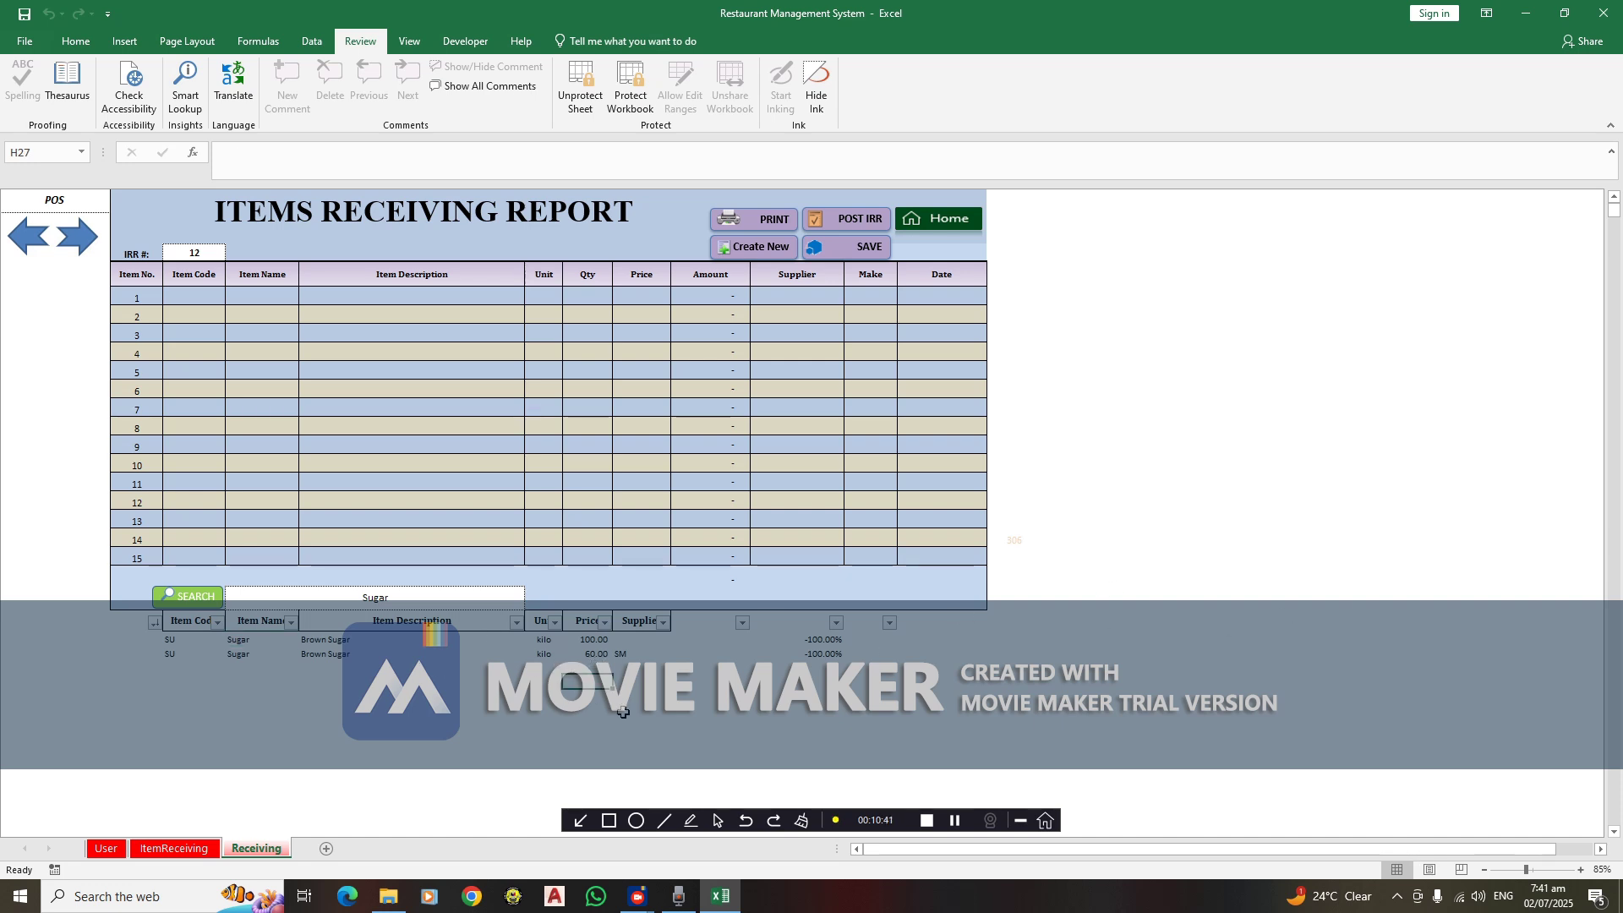
pyautogui.moveTo(208, 642); pyautogui.dragTo(674, 651)
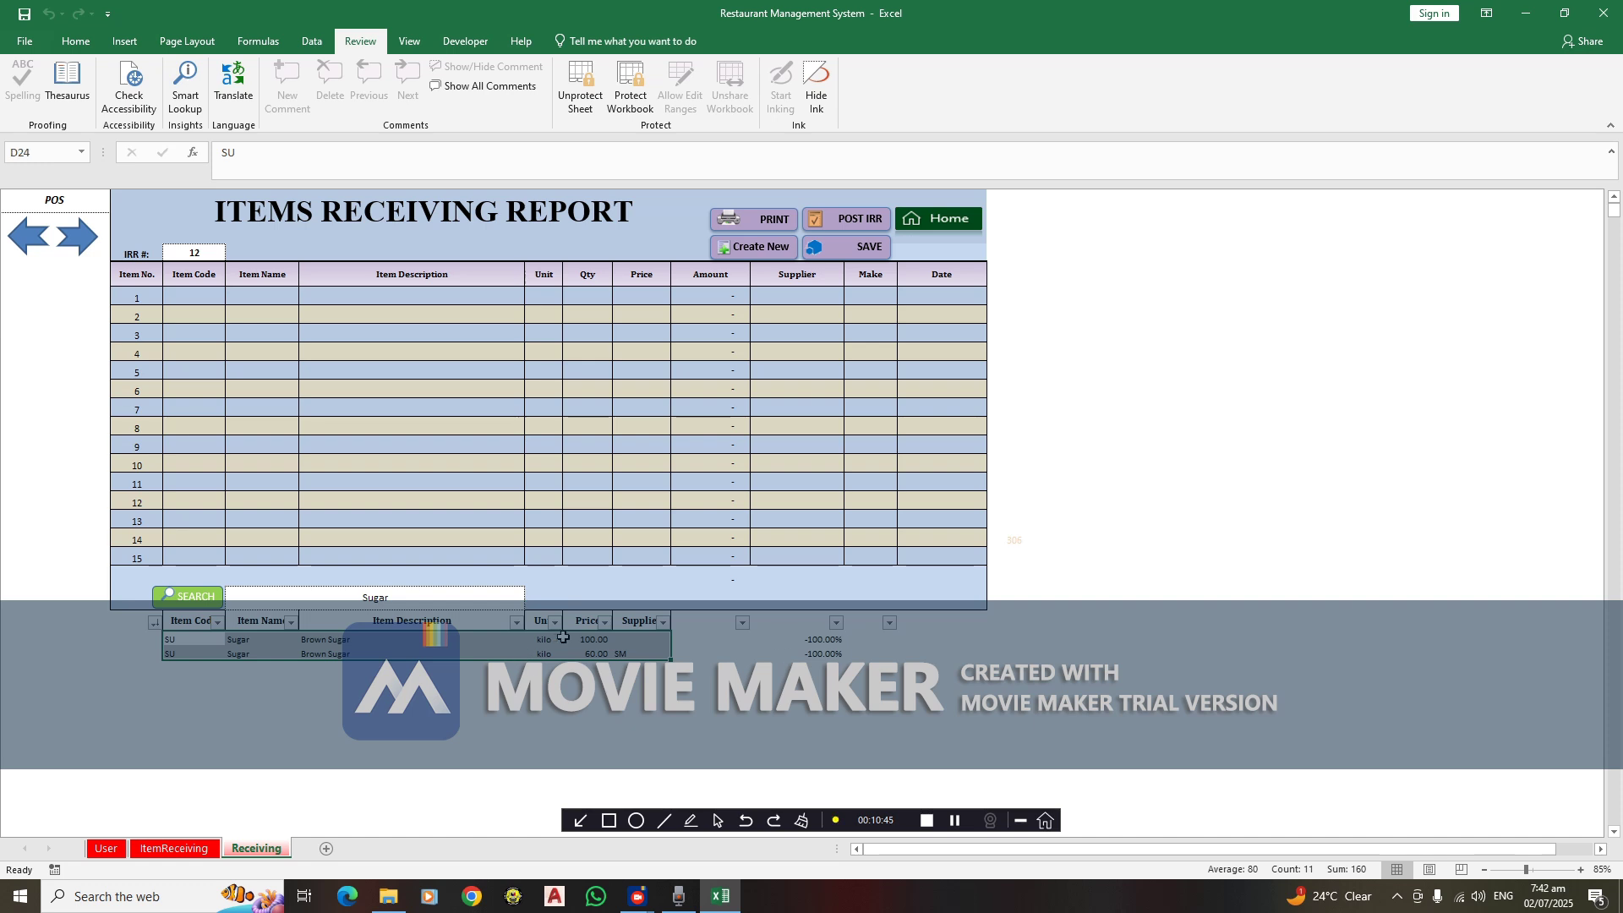
pyautogui.click(598, 655)
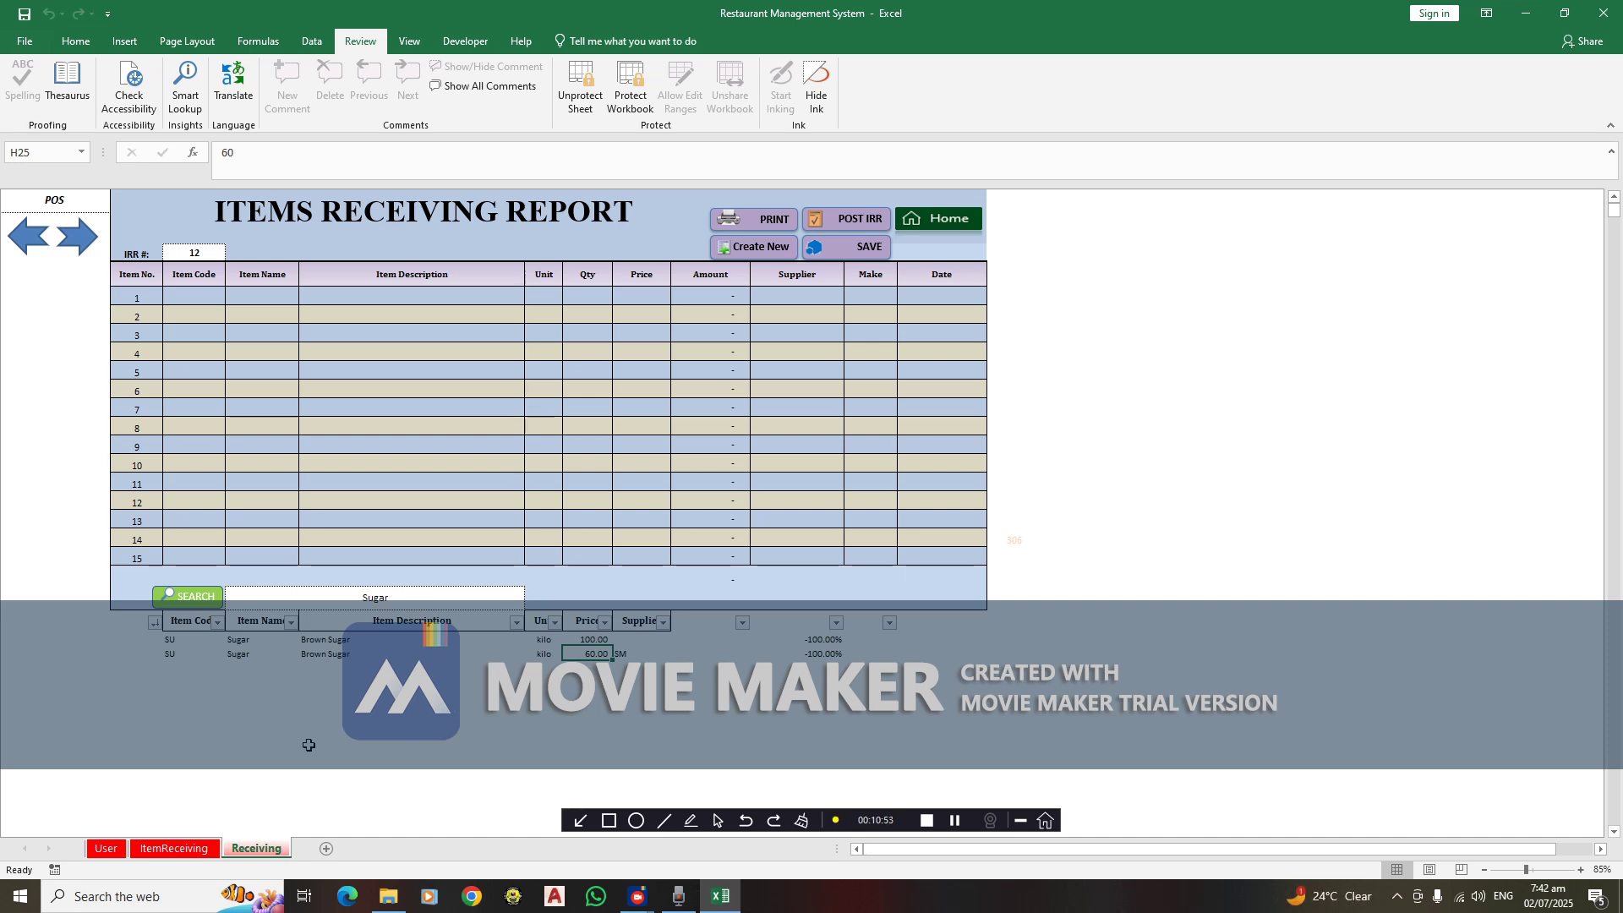
# Fill item 1 of the receiving report with the Brown Sugar match supplied by SM, and clear the report with Create New
pyautogui.doubleClick(335, 650)
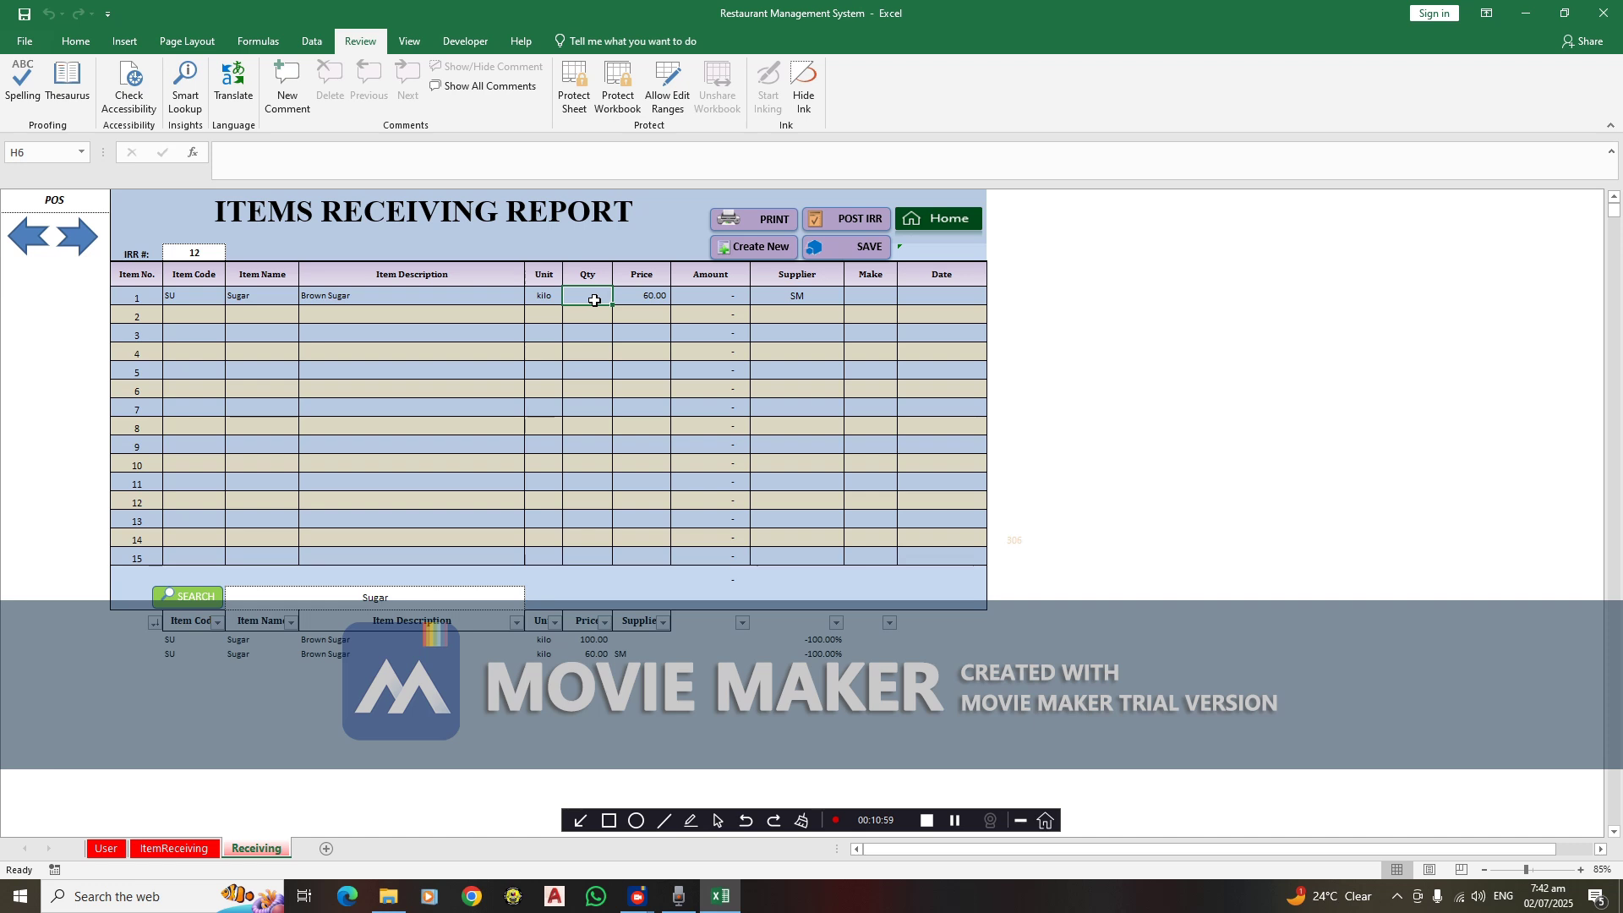
pyautogui.click(657, 293)
pyautogui.click(596, 292)
pyautogui.click(436, 347)
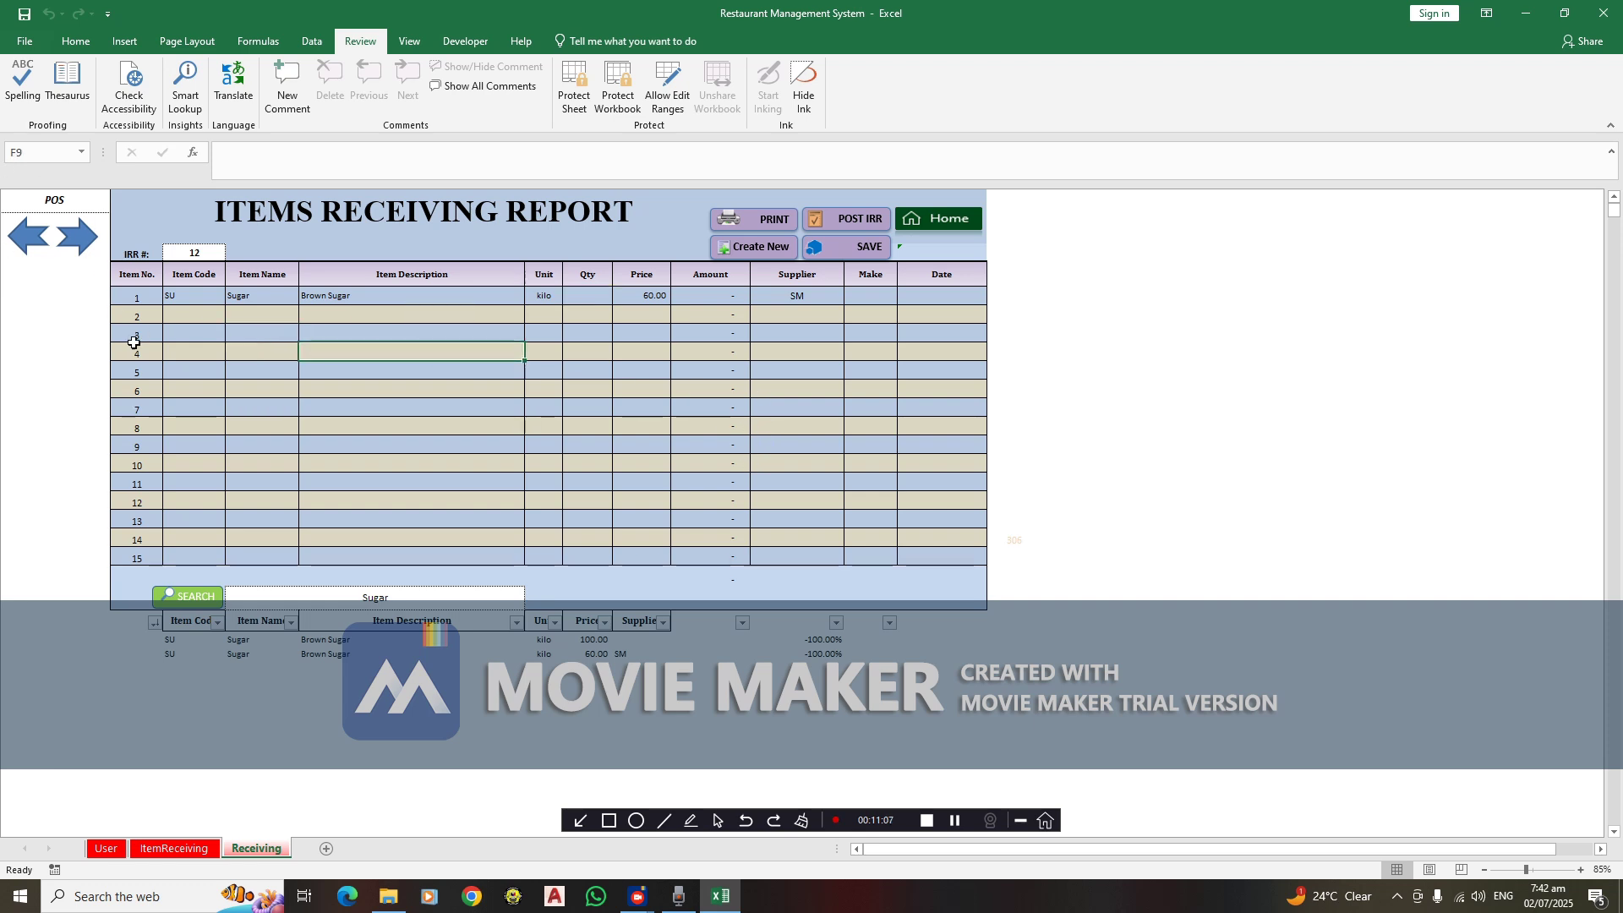
pyautogui.click(776, 255)
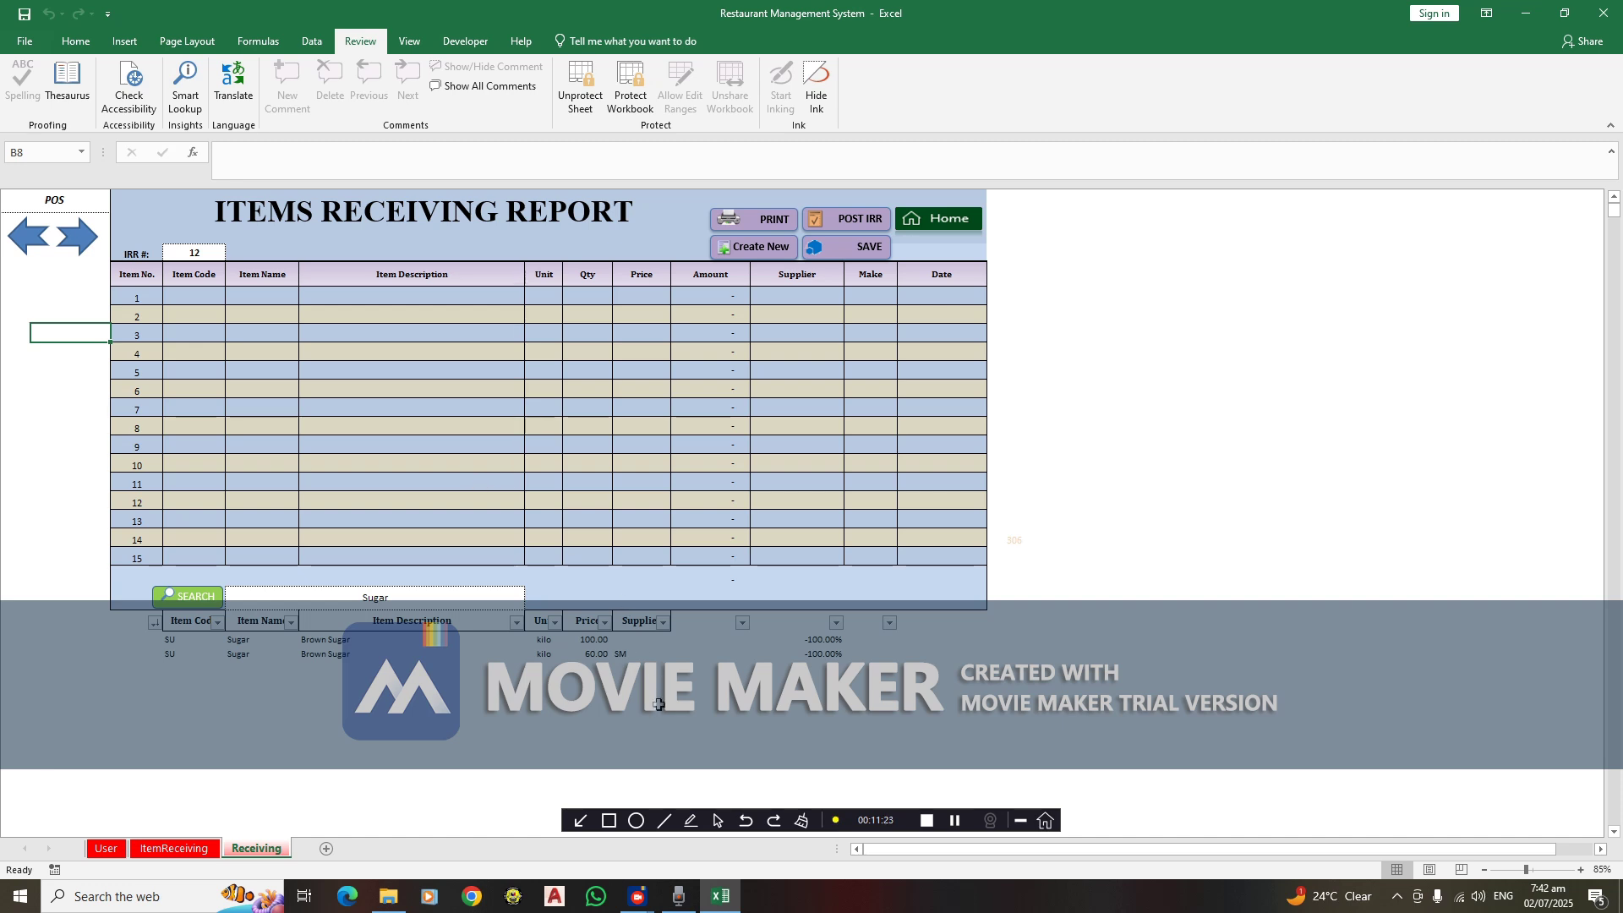
pyautogui.click(477, 388)
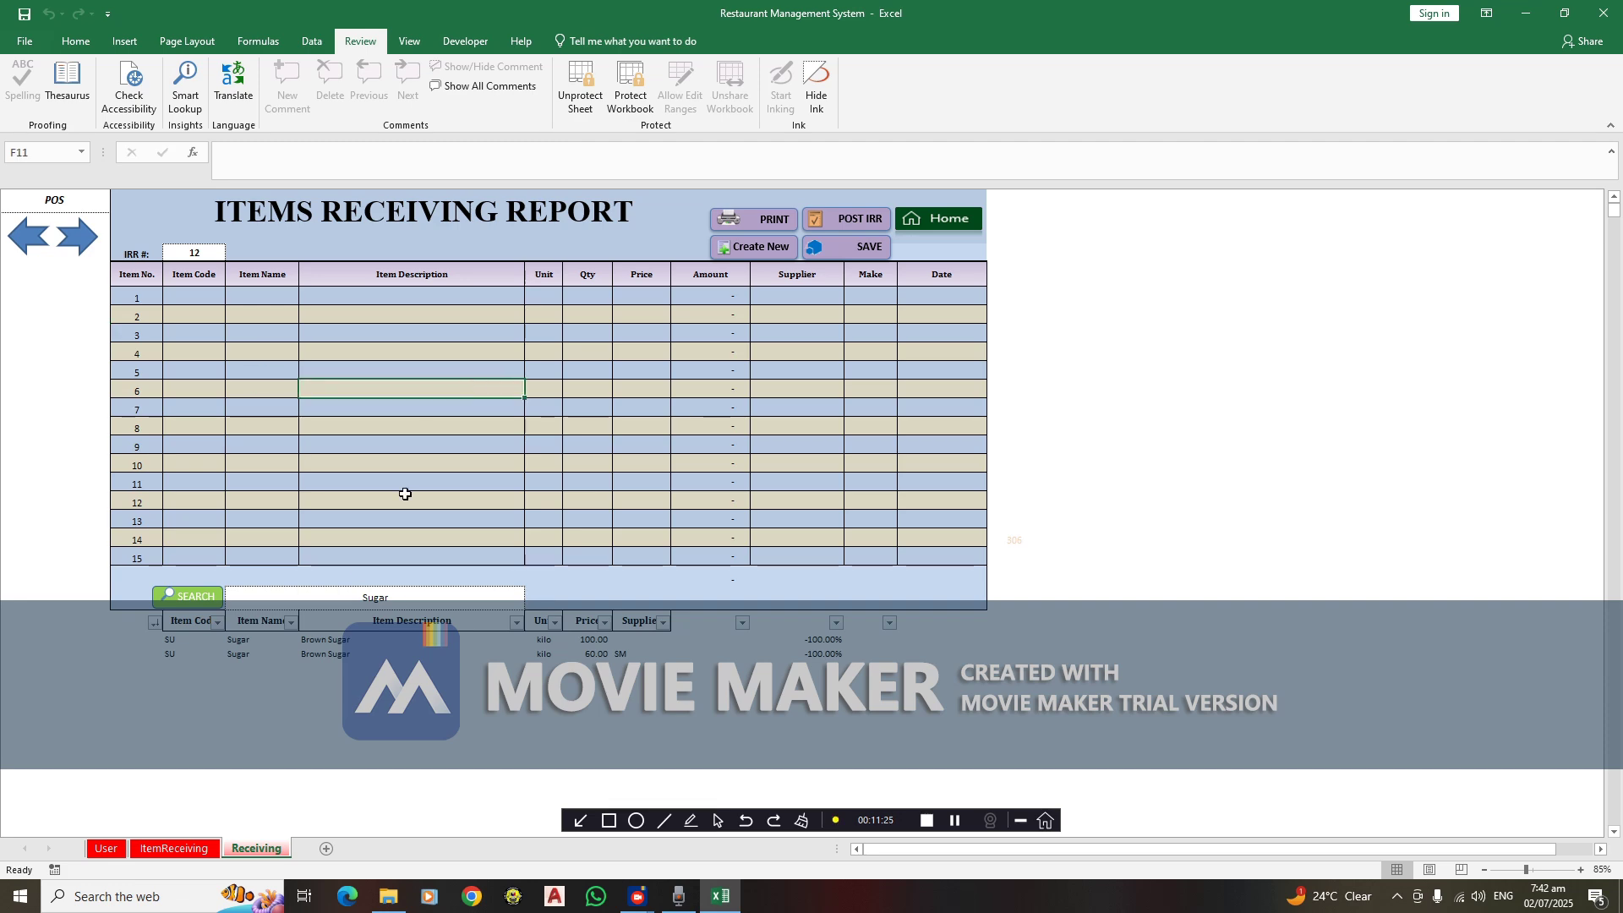
# Return to the ItemReceiving sheet and examine the Brown Sugar entry among the last posted rows
pyautogui.click(174, 848)
pyautogui.scroll(3, 437, 592)
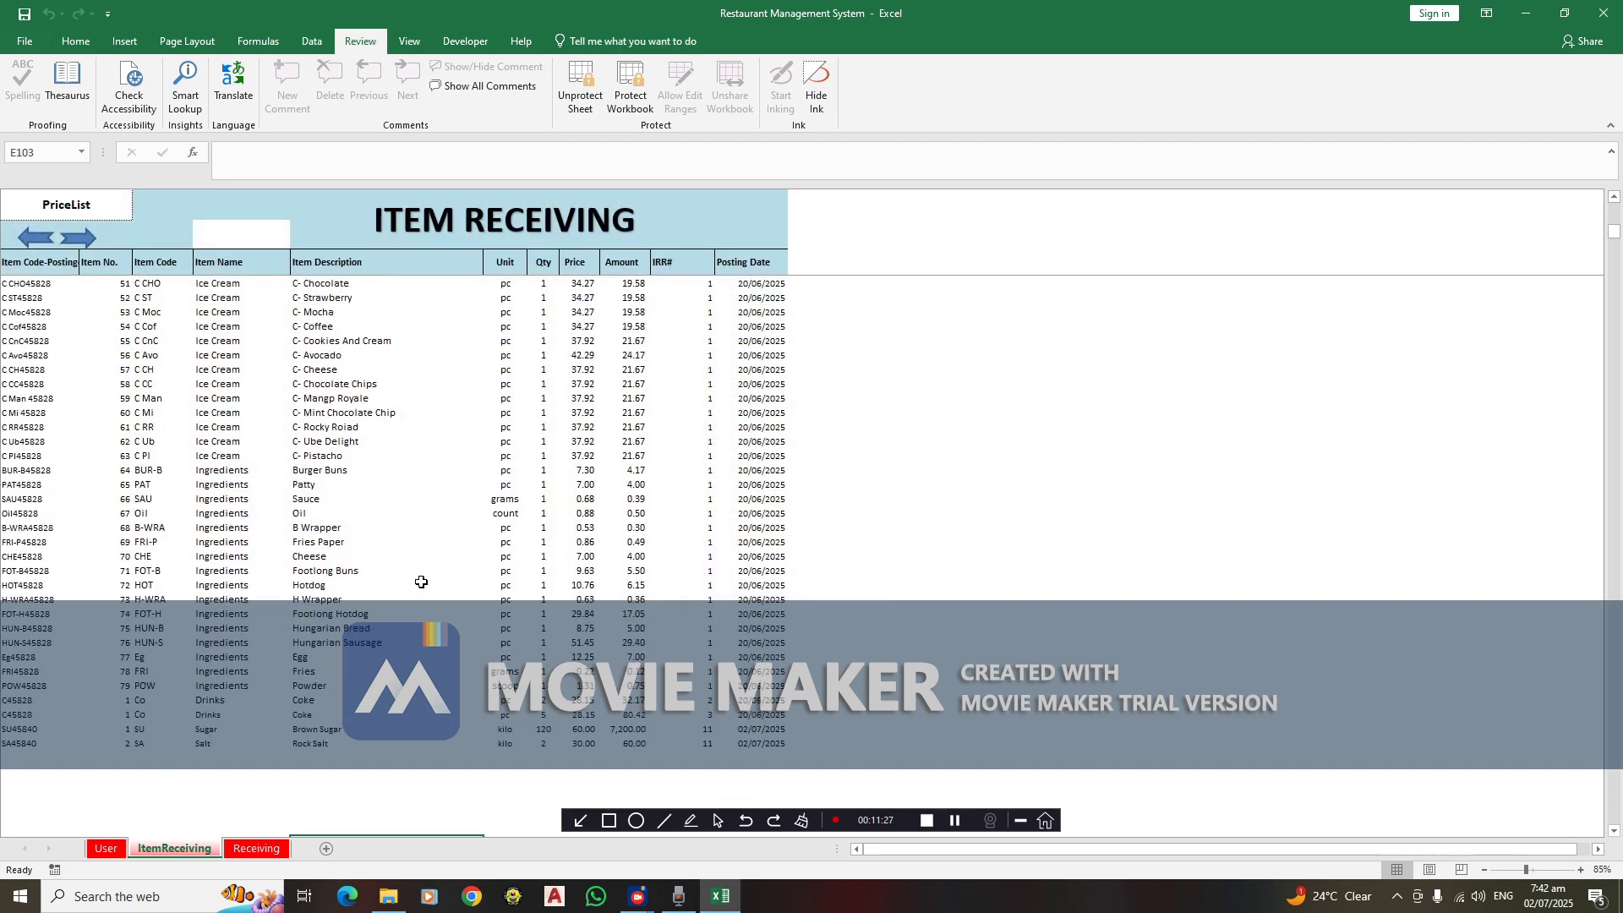
pyautogui.scroll(-3, 421, 583)
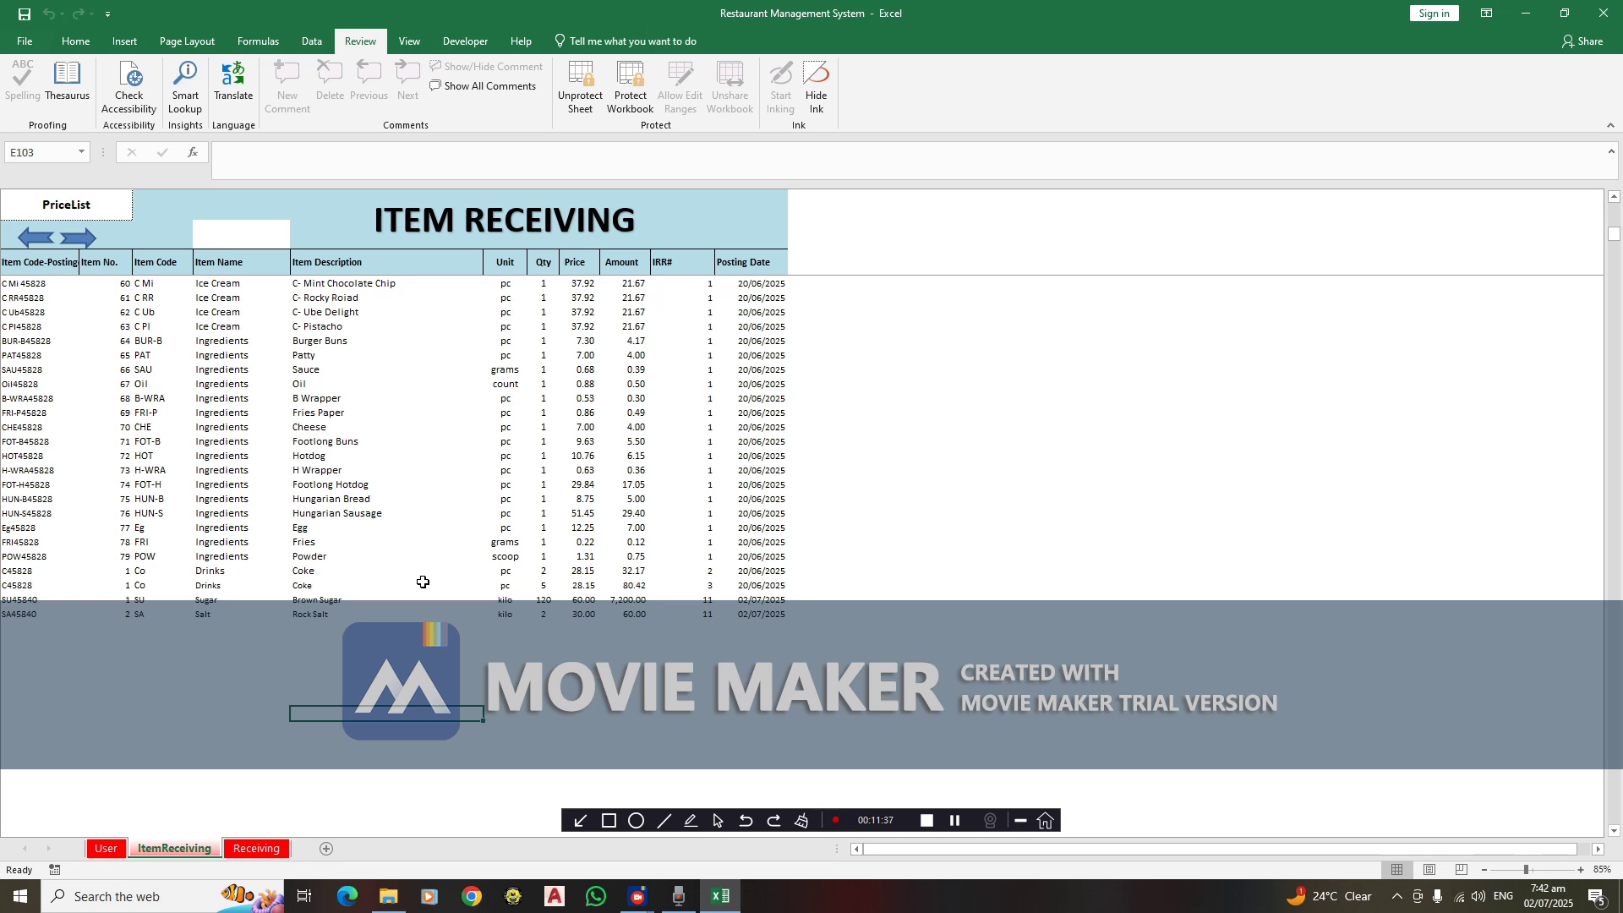
pyautogui.press('Up')
pyautogui.press('Up')
pyautogui.press('Up')
pyautogui.press('Up')
pyautogui.press('Up')
pyautogui.press('Up')
pyautogui.press('Up')
pyautogui.press('Up')
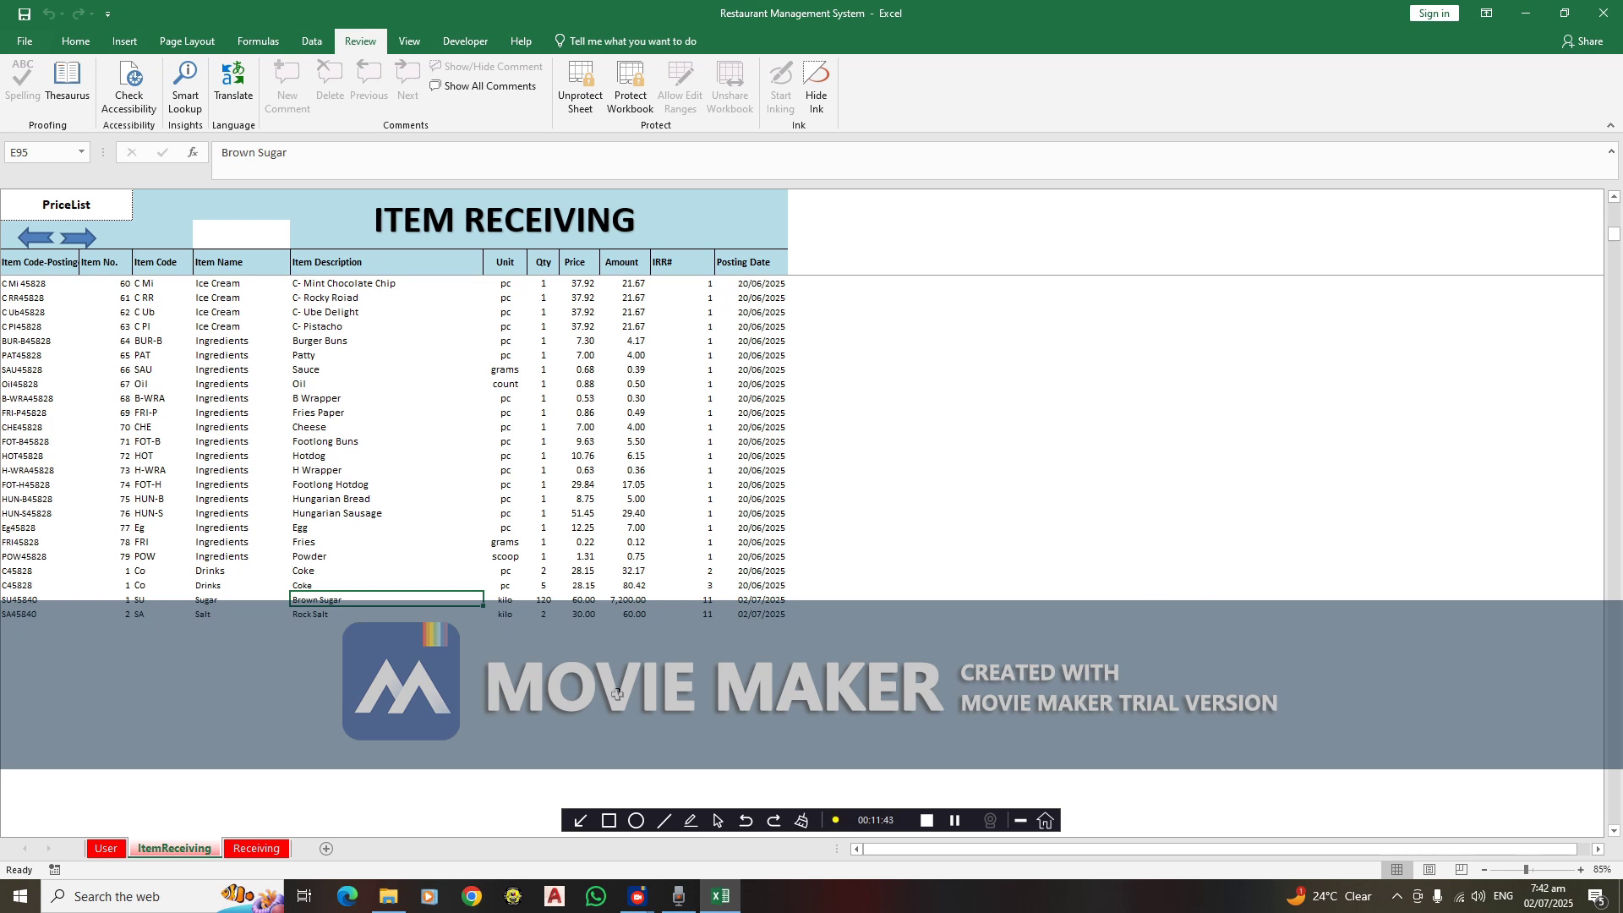
# Open the POS sheet from the User home sheet
pyautogui.click(269, 849)
pyautogui.click(108, 849)
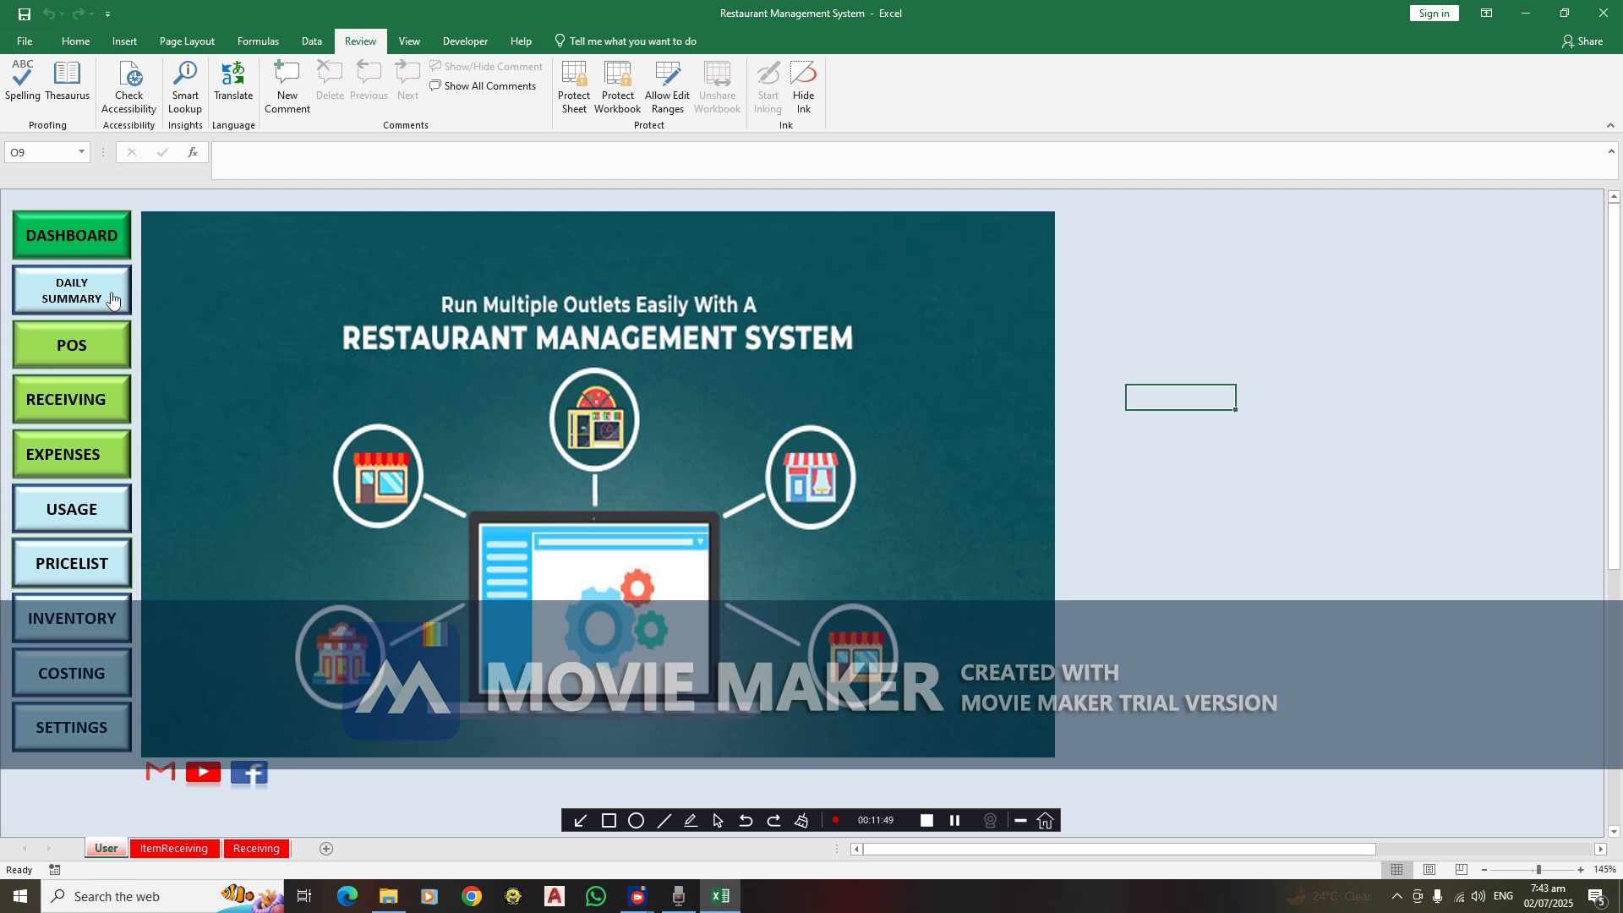
pyautogui.click(111, 350)
pyautogui.click(1159, 501)
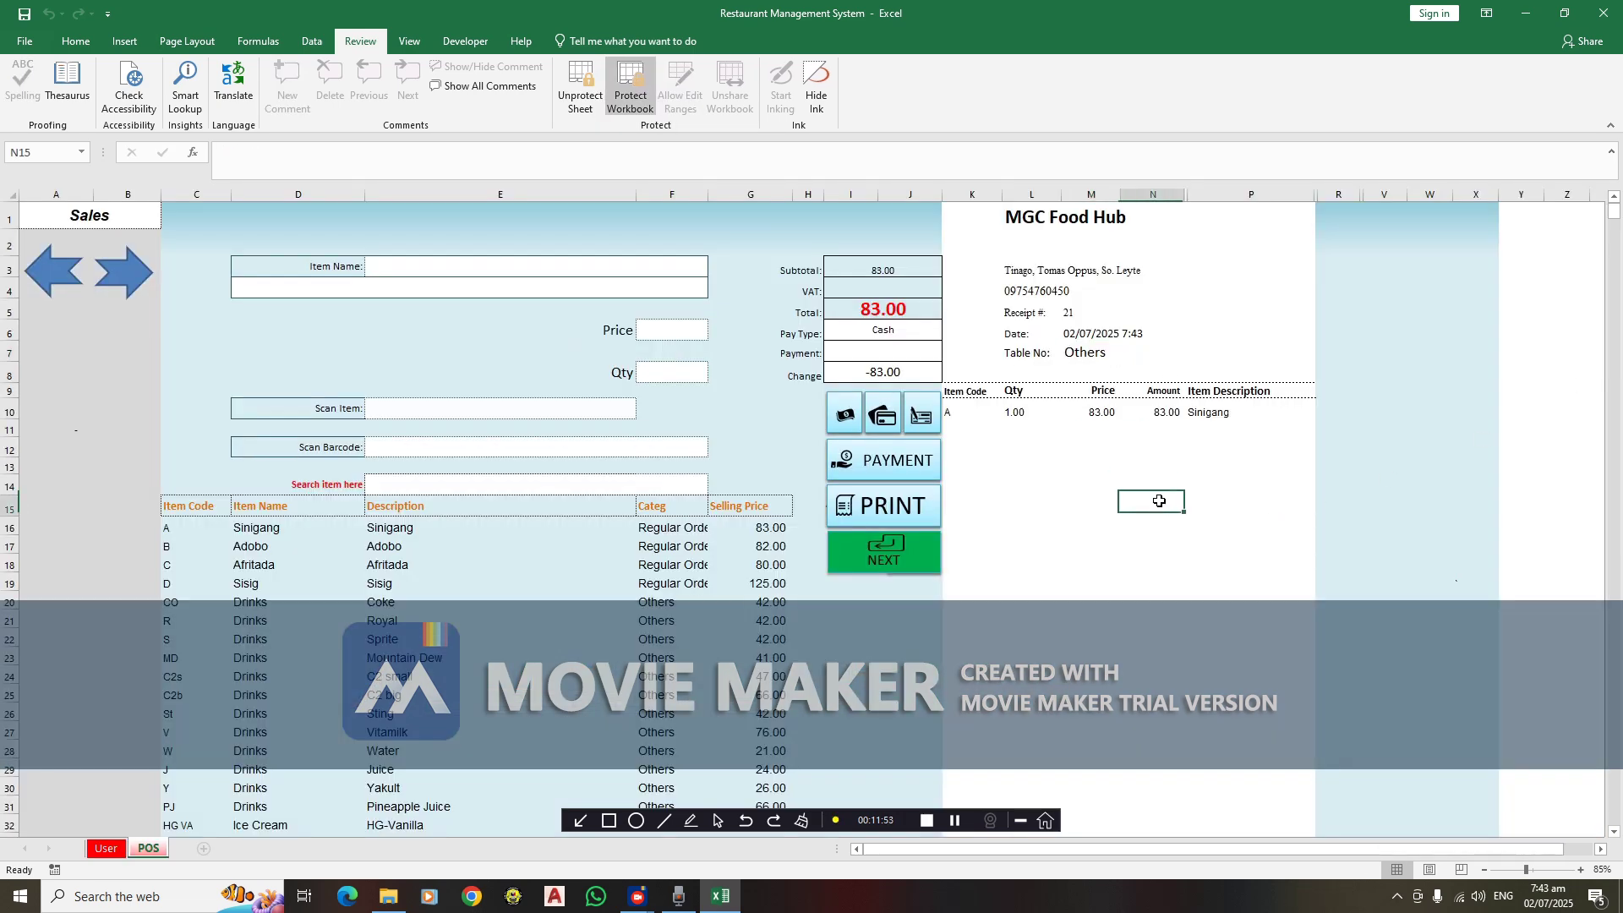
# Examine the POS item list, including the regular orders, drinks and ice cream with their selling prices
pyautogui.scroll(-10, 1159, 502)
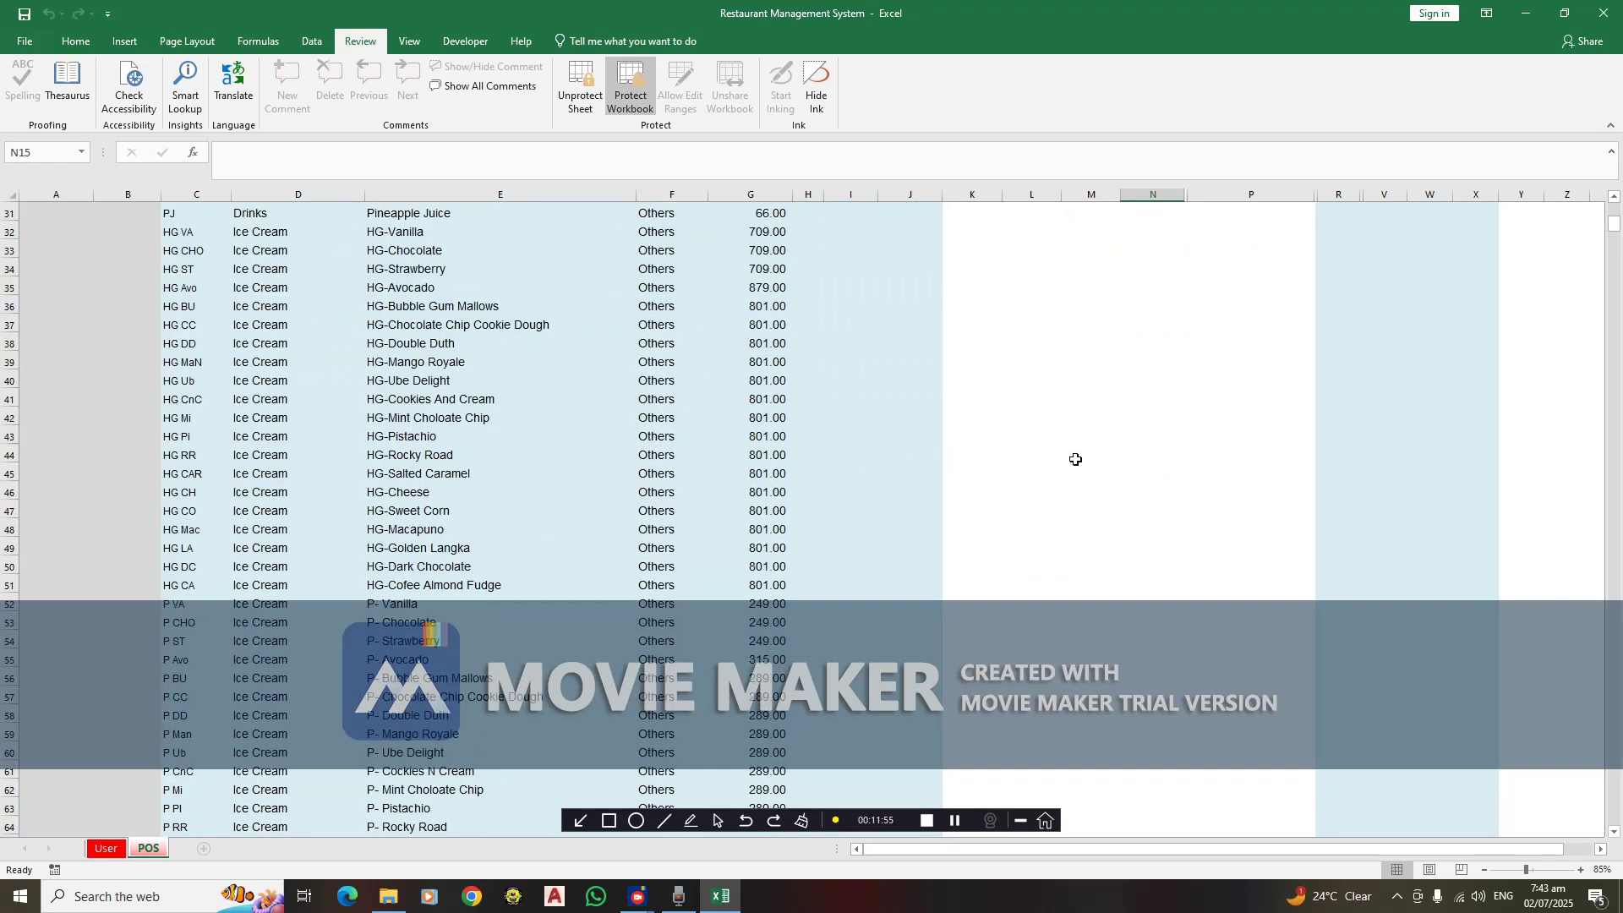
pyautogui.scroll(10, 1075, 459)
pyautogui.scroll(-3, 682, 544)
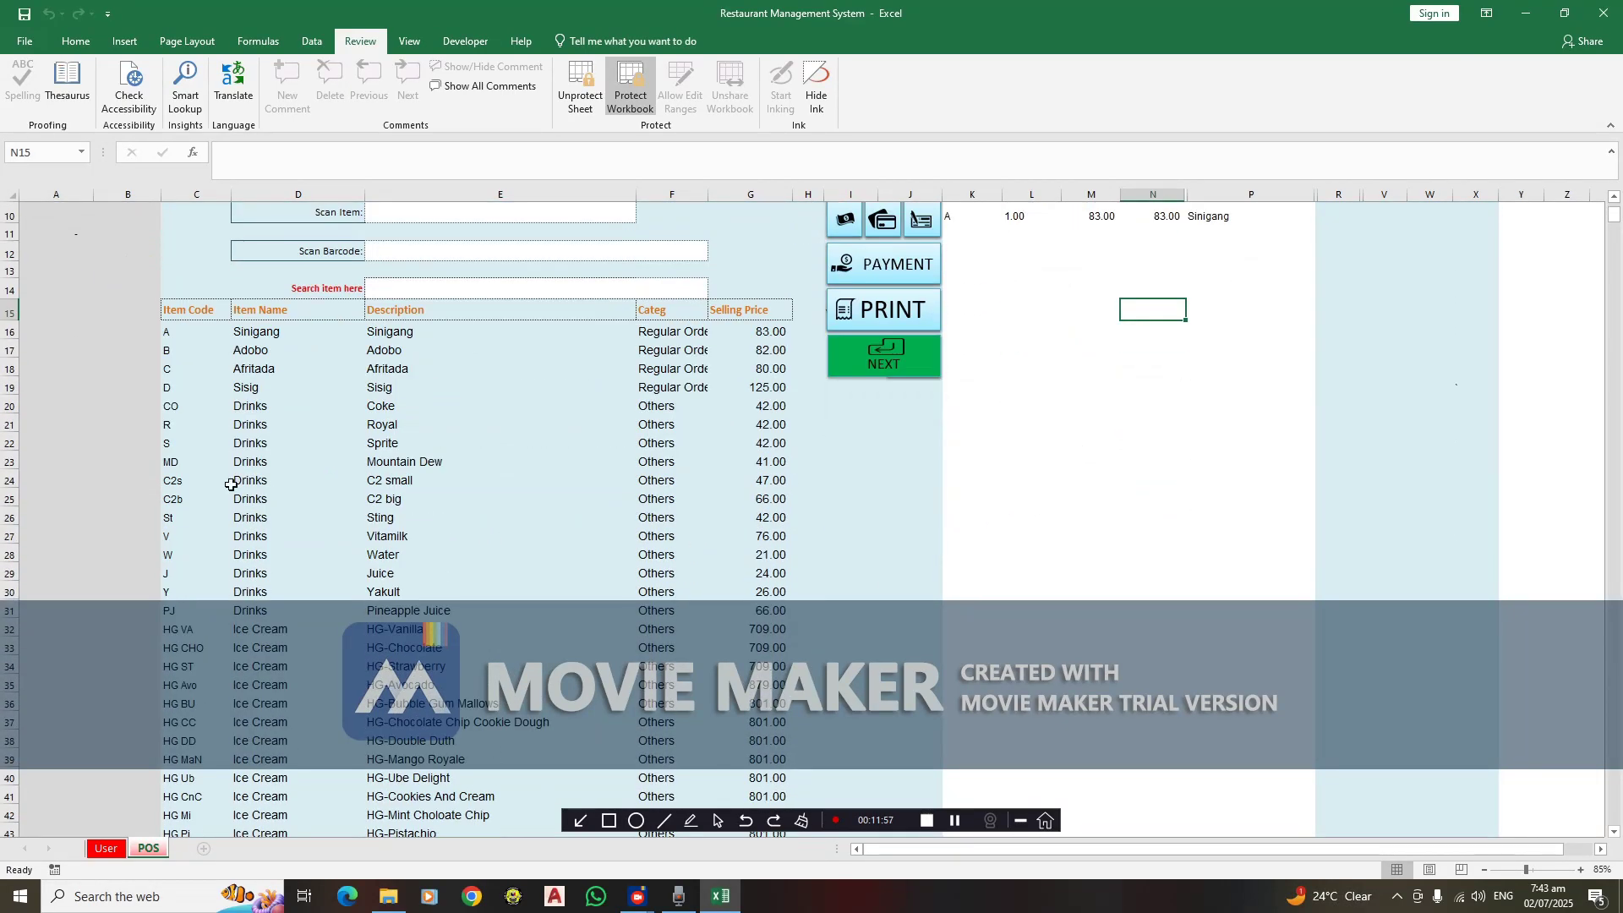
pyautogui.scroll(1, 681, 543)
pyautogui.moveTo(173, 389); pyautogui.dragTo(720, 686)
pyautogui.scroll(-7, 727, 580)
pyautogui.scroll(-2, 727, 580)
pyautogui.scroll(10, 727, 578)
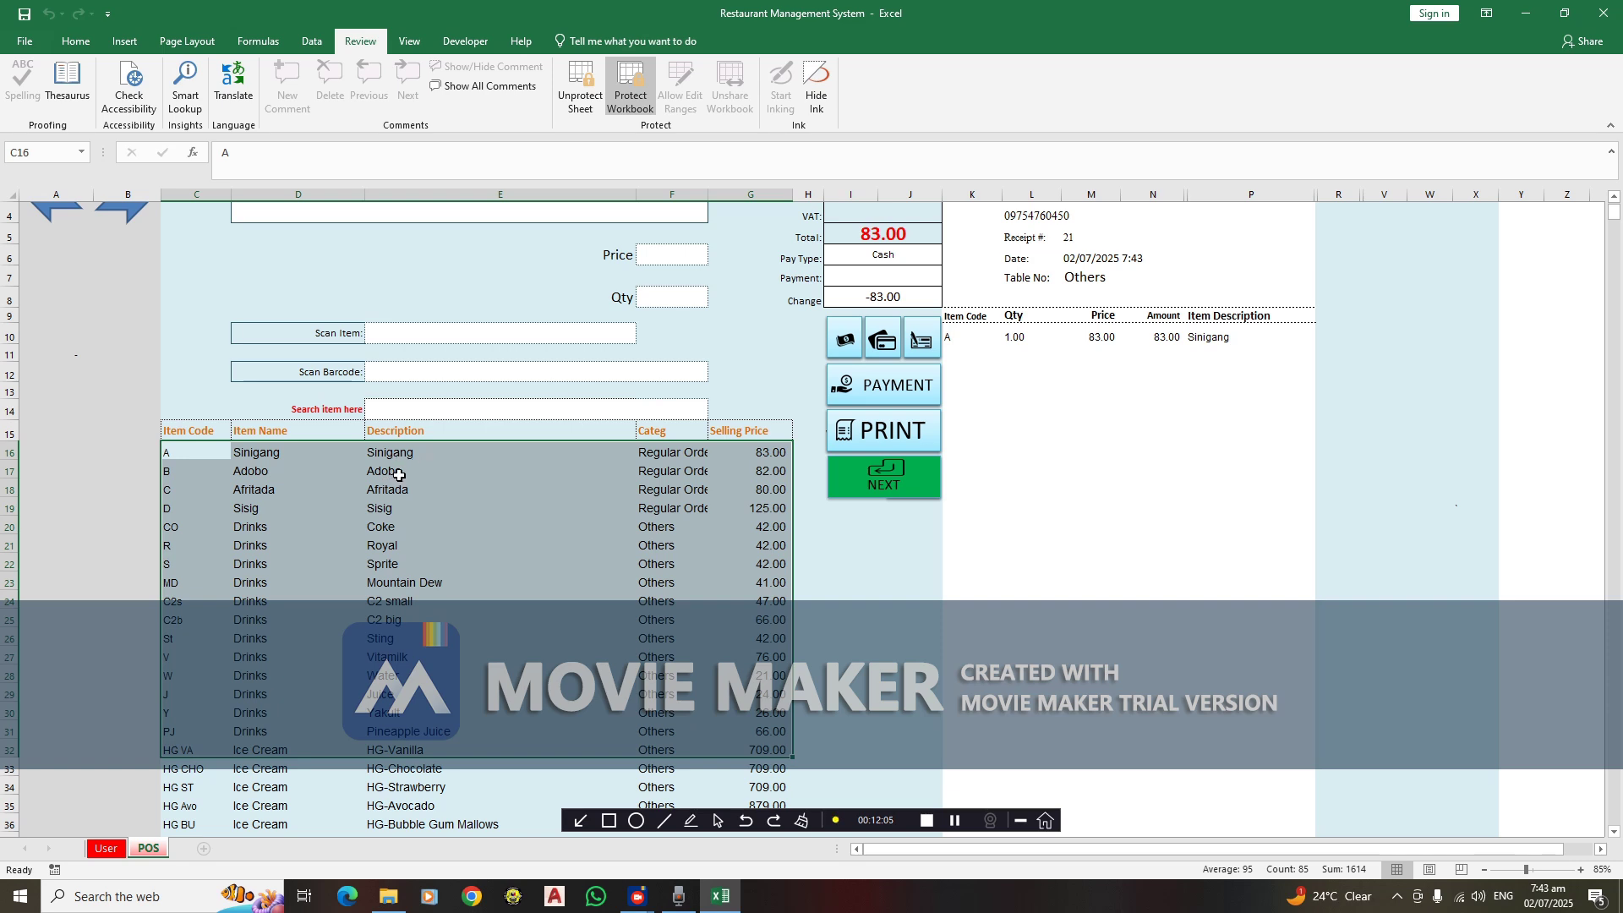
# Clear the Sinigang line from the POS receipt and add Adobo from the item list instead
pyautogui.moveTo(961, 338); pyautogui.dragTo(1237, 341)
pyautogui.press('Delete')
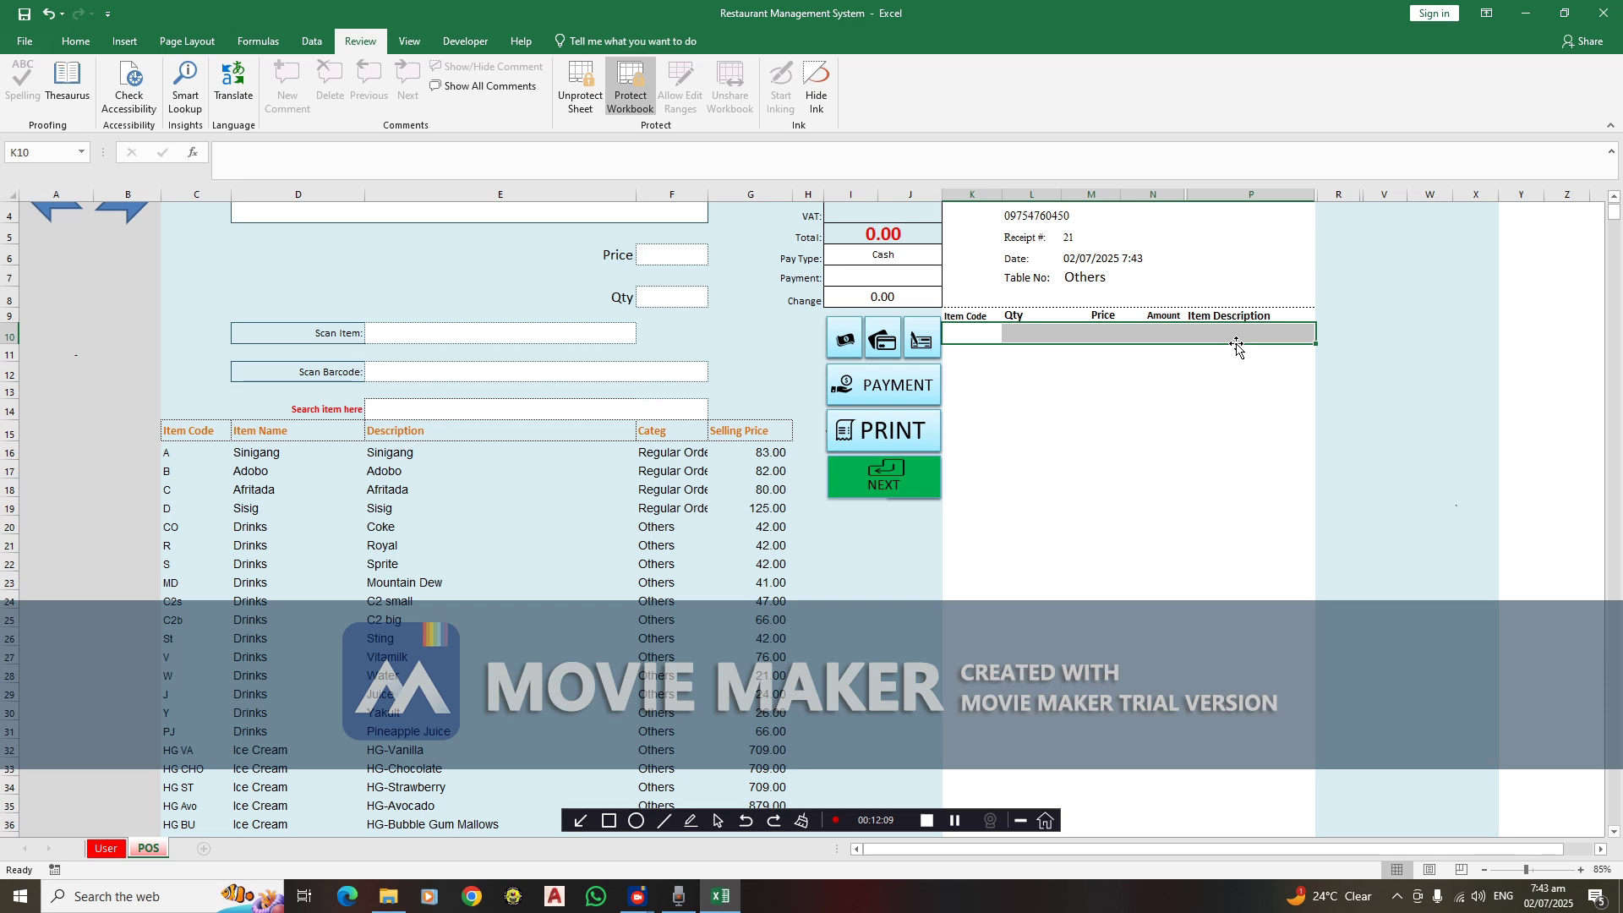
pyautogui.click(409, 470)
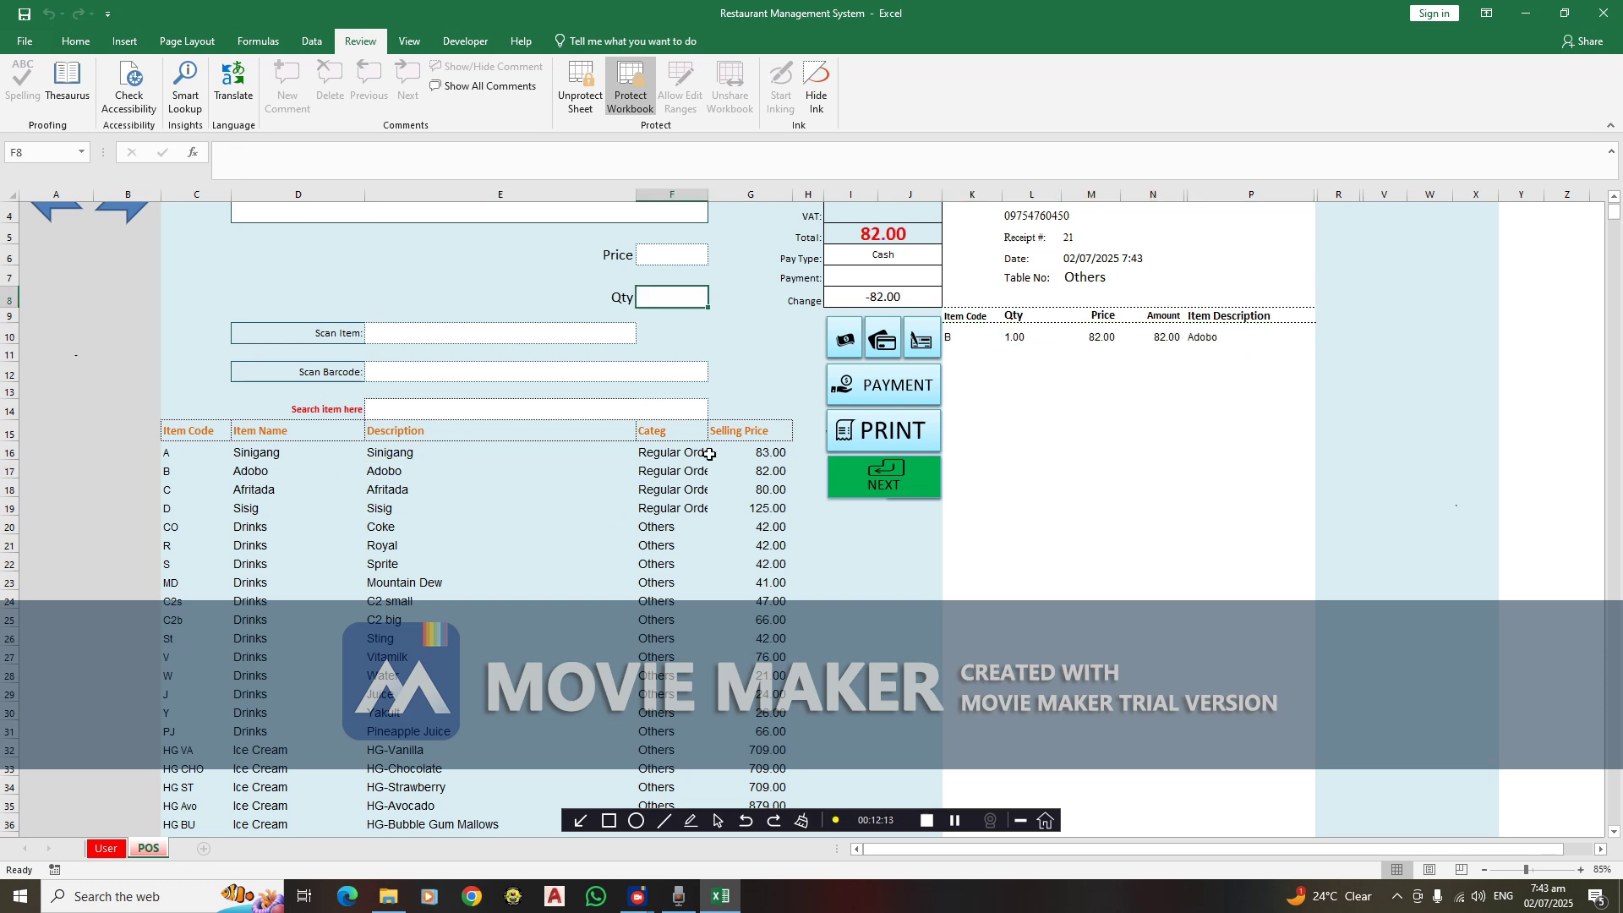
# Search the POS item list for Adobo, and clear the search to look through the full list
pyautogui.click(545, 411)
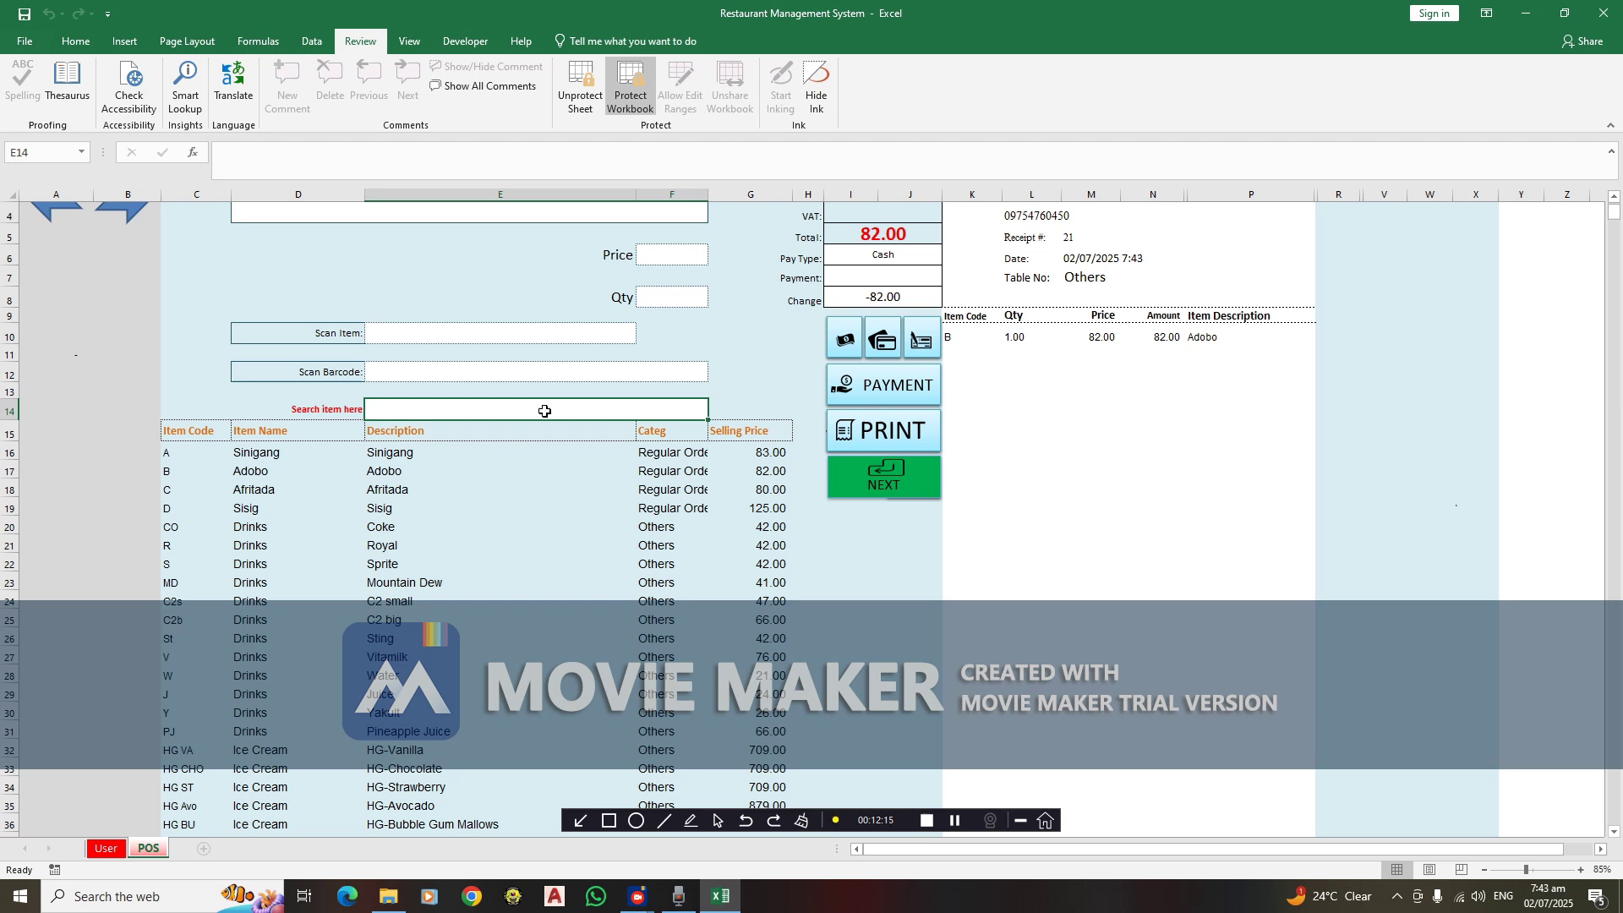
pyautogui.write('a')
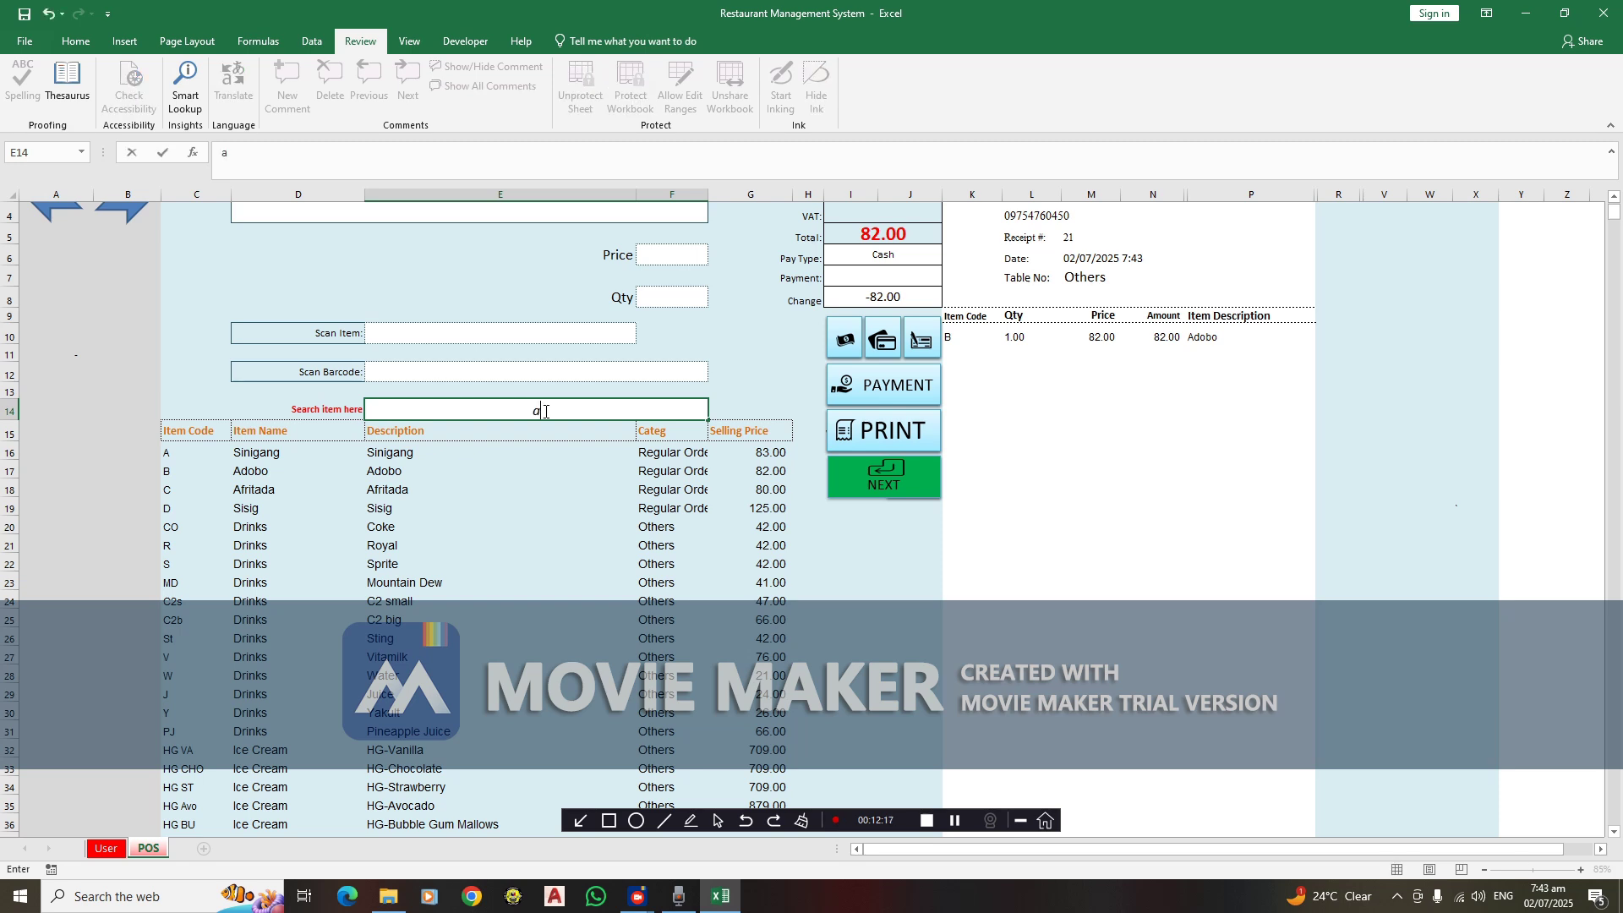
pyautogui.write('dobo')
pyautogui.press('Return')
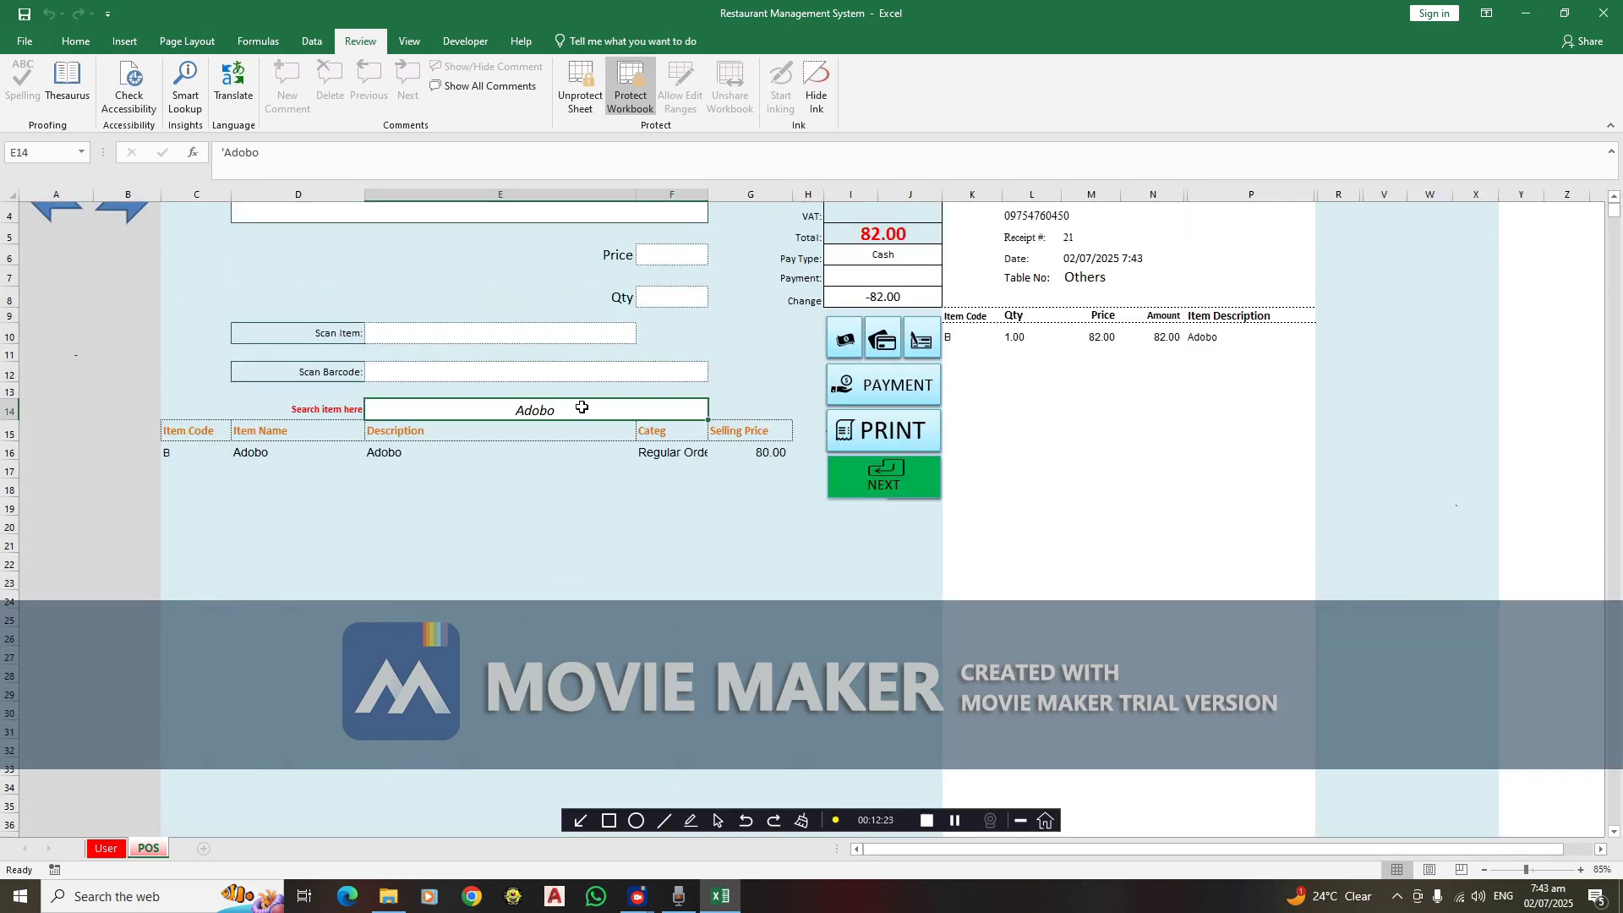
pyautogui.press('Delete')
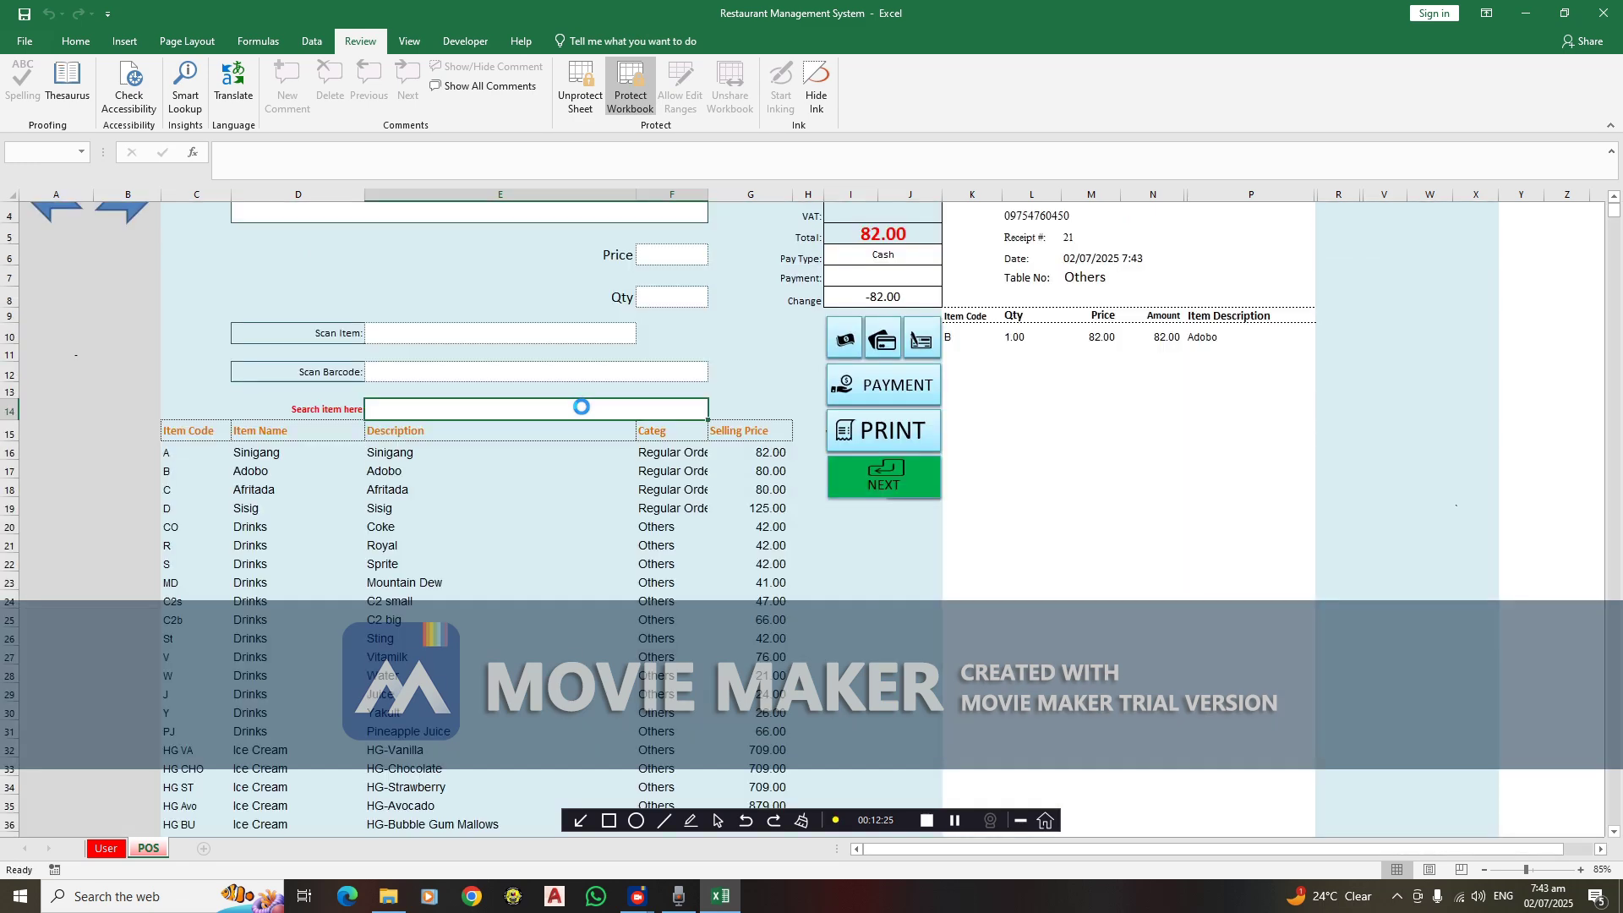
pyautogui.scroll(-13, 527, 622)
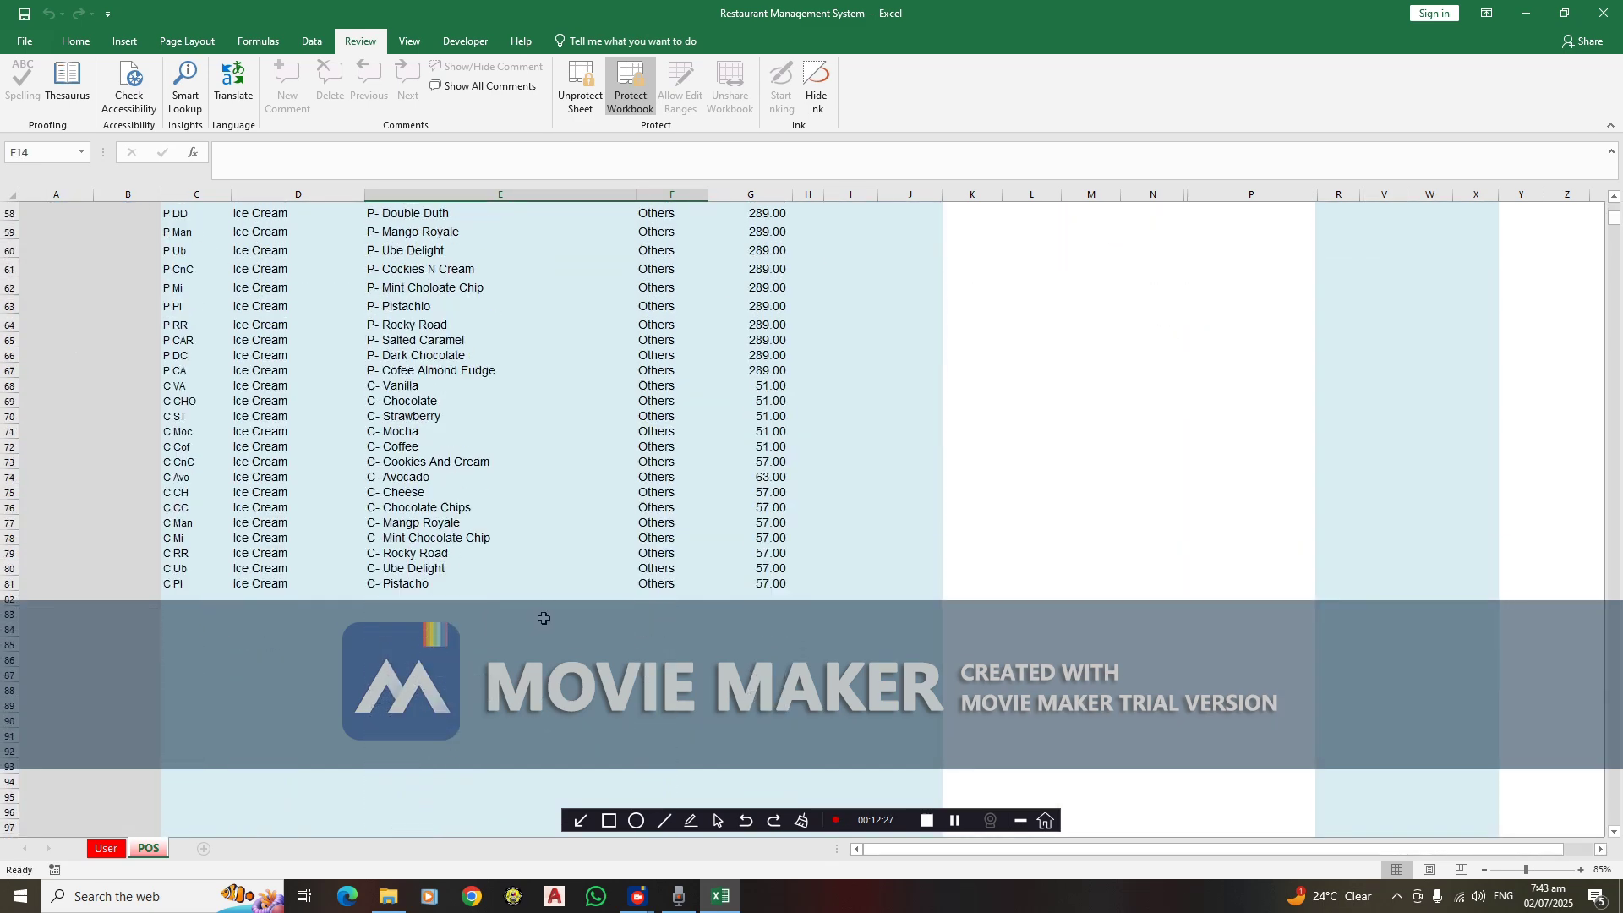
pyautogui.scroll(14, 551, 622)
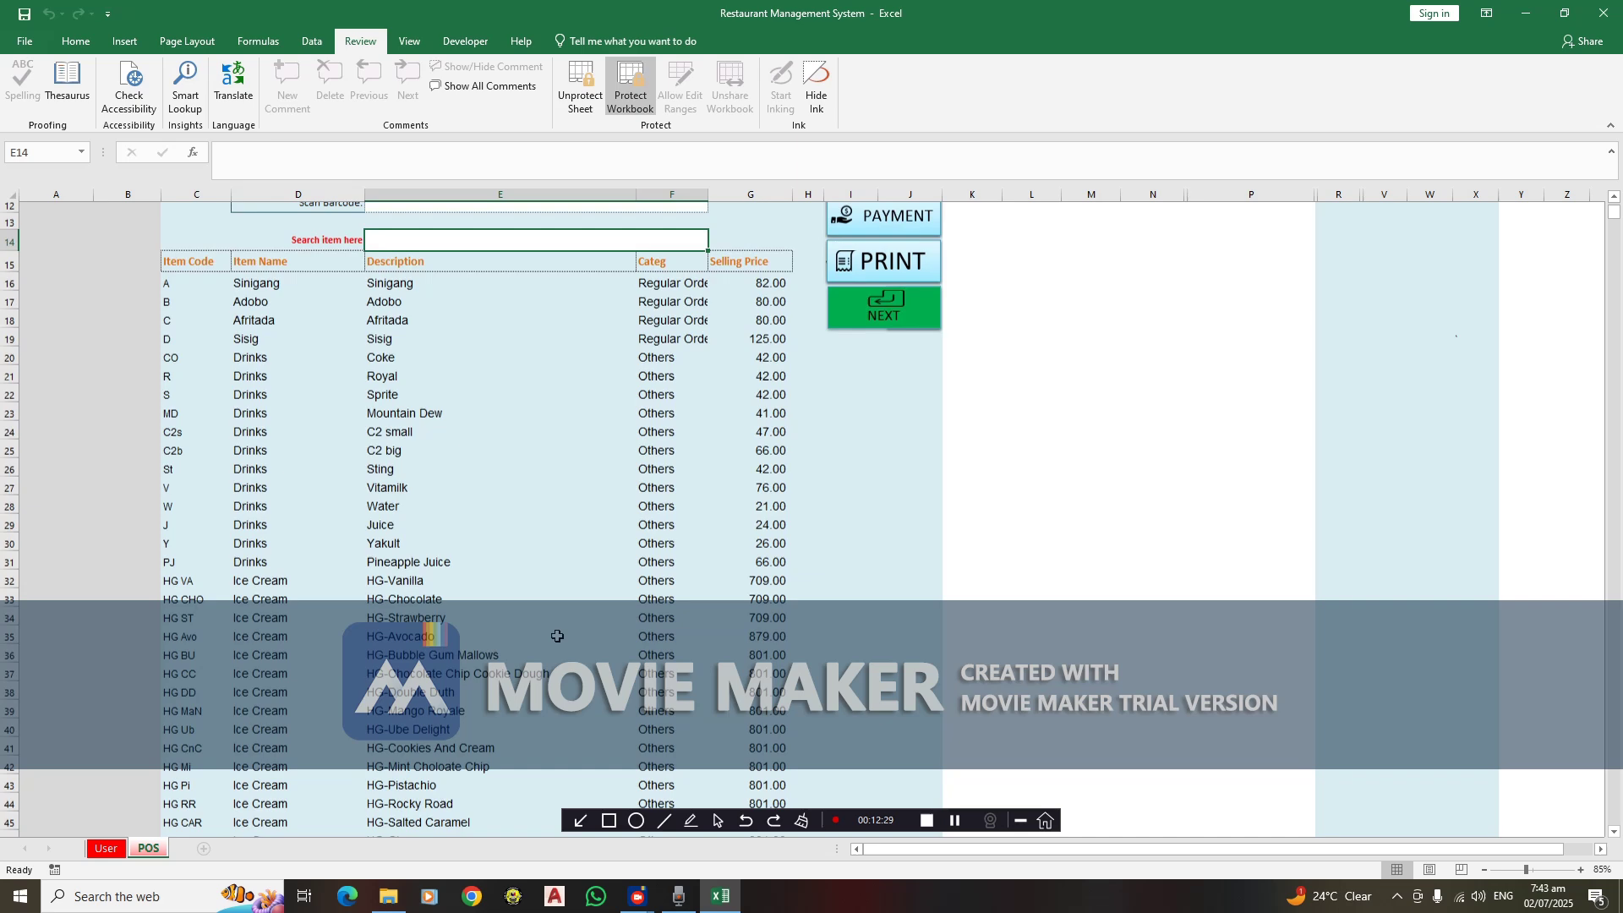
# Look through the full POS item list and add another Adobo to the receipt
pyautogui.scroll(-3, 558, 635)
pyautogui.scroll(3, 557, 636)
pyautogui.scroll(-20, 541, 630)
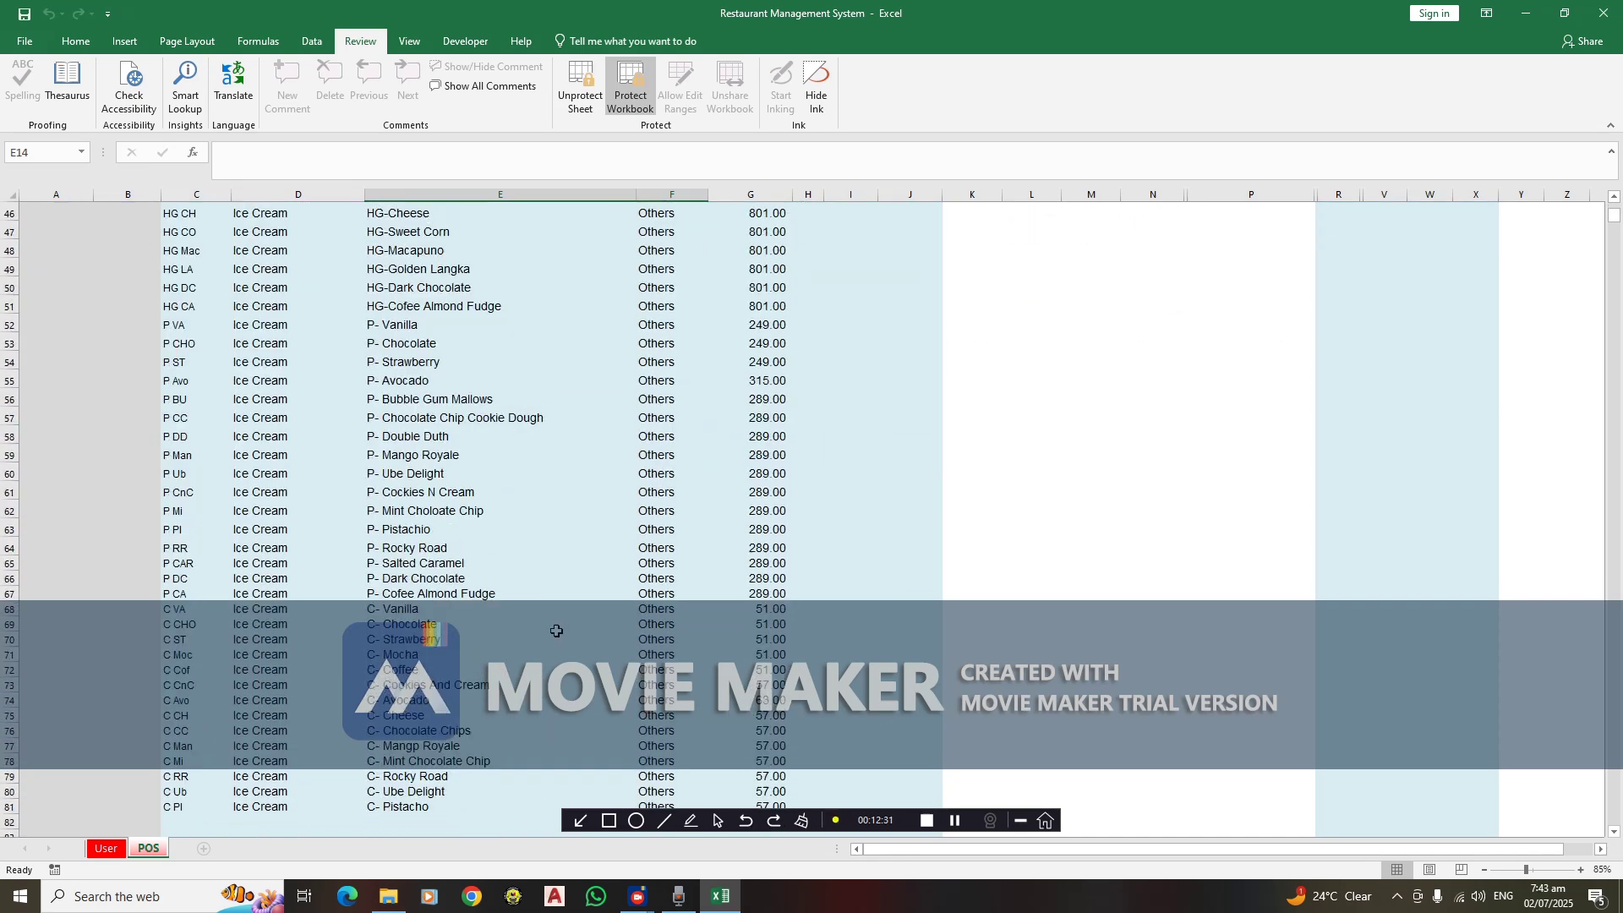
pyautogui.scroll(5, 533, 592)
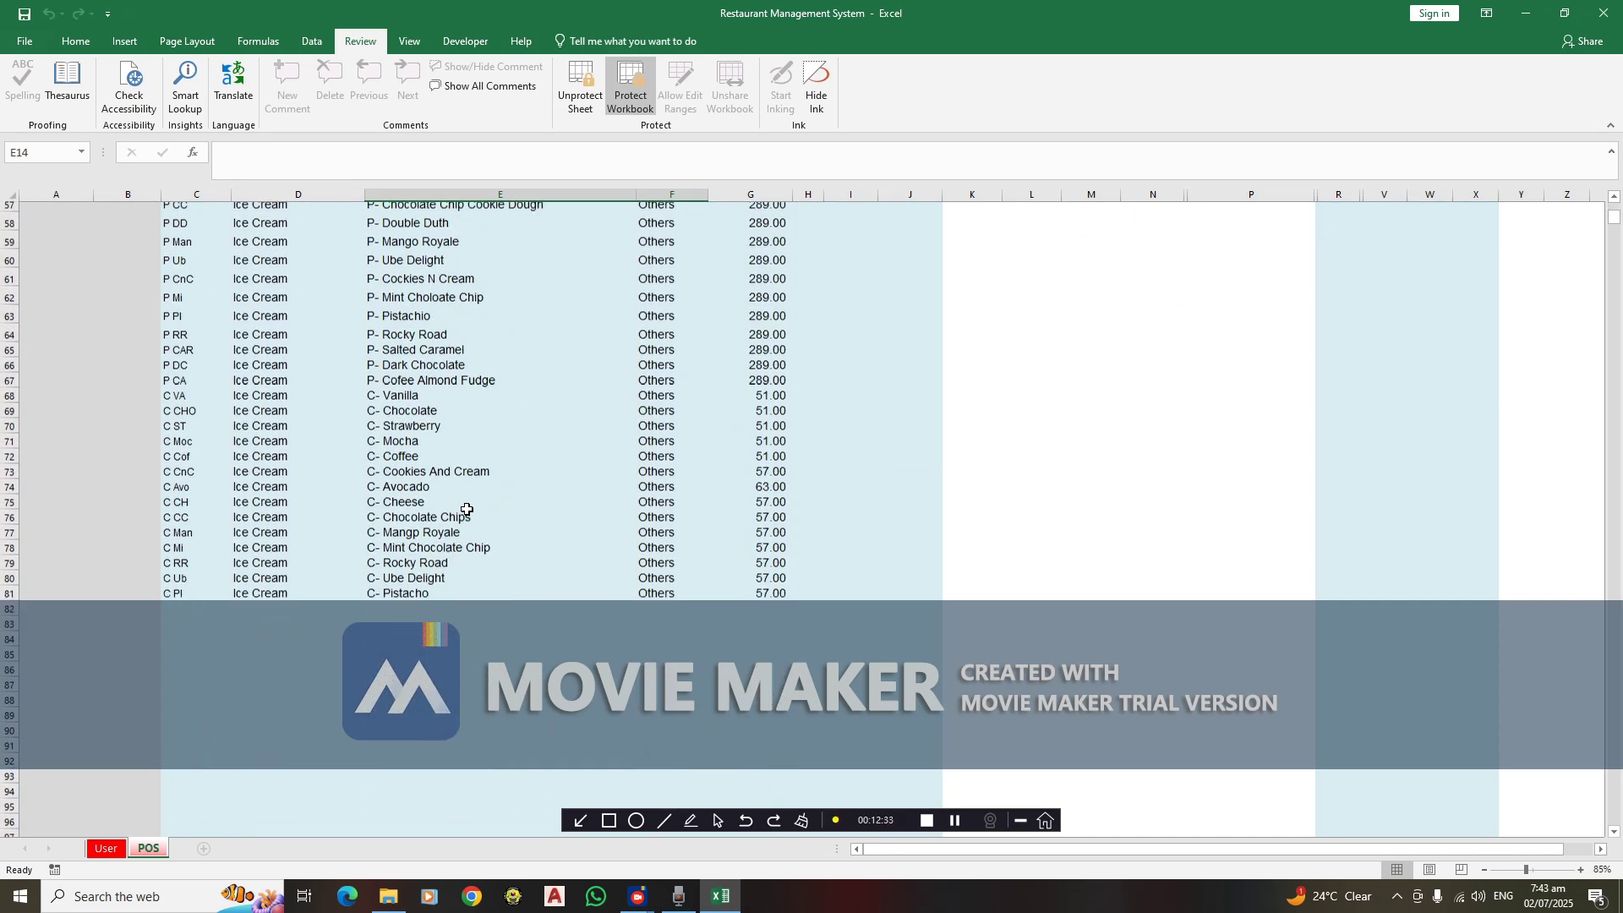
pyautogui.scroll(13, 456, 507)
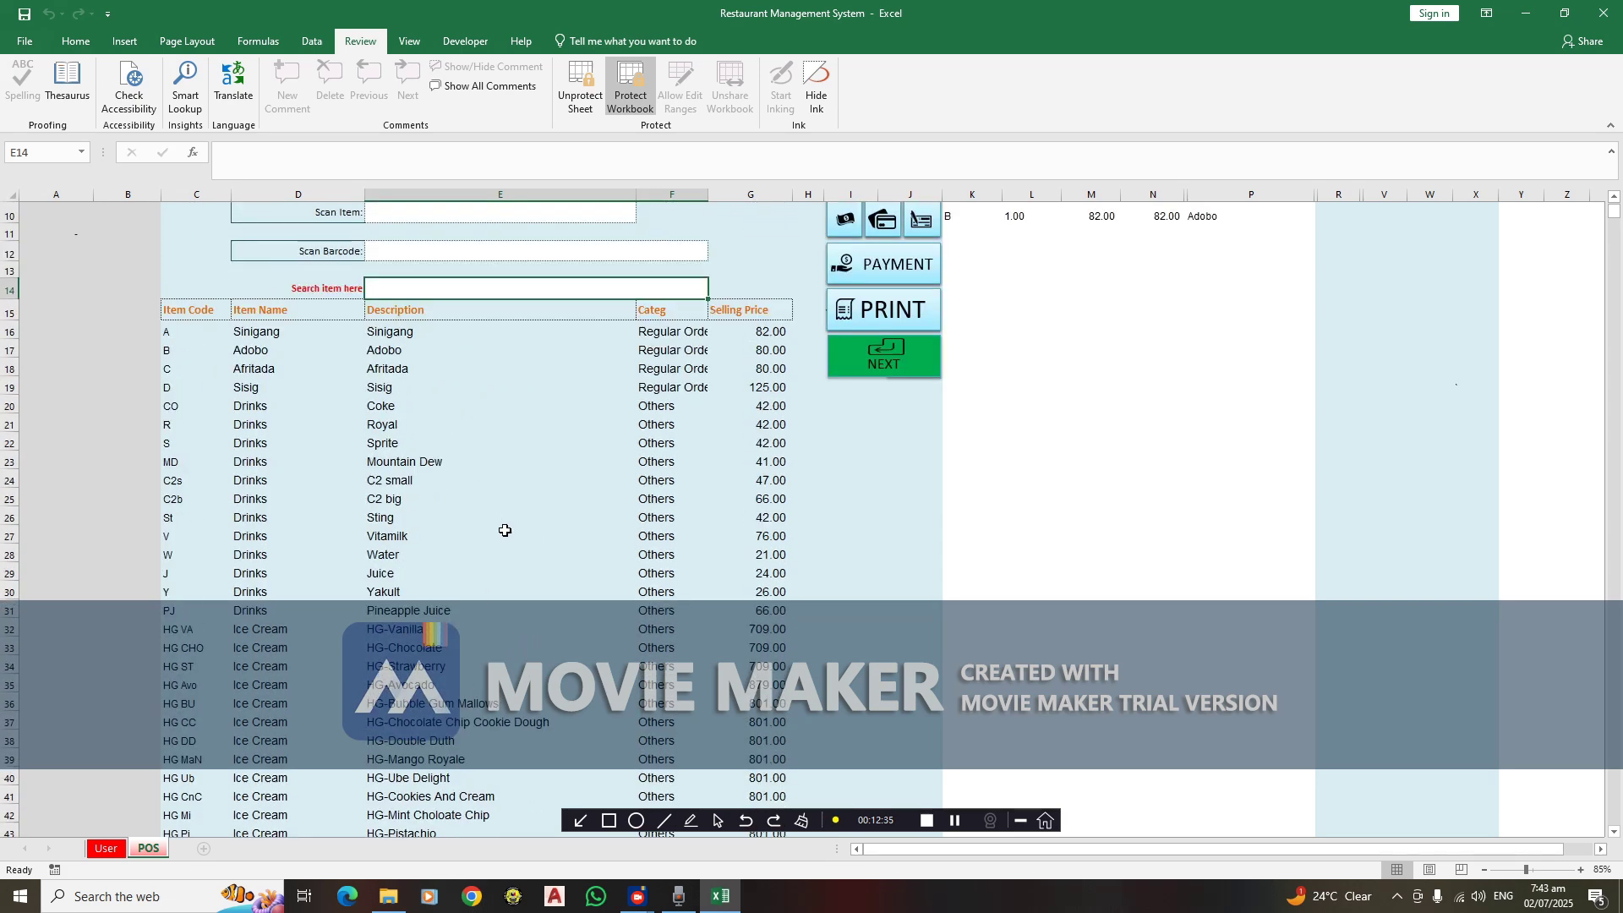
pyautogui.scroll(3, 668, 598)
pyautogui.click(475, 548)
pyautogui.doubleClick(474, 548)
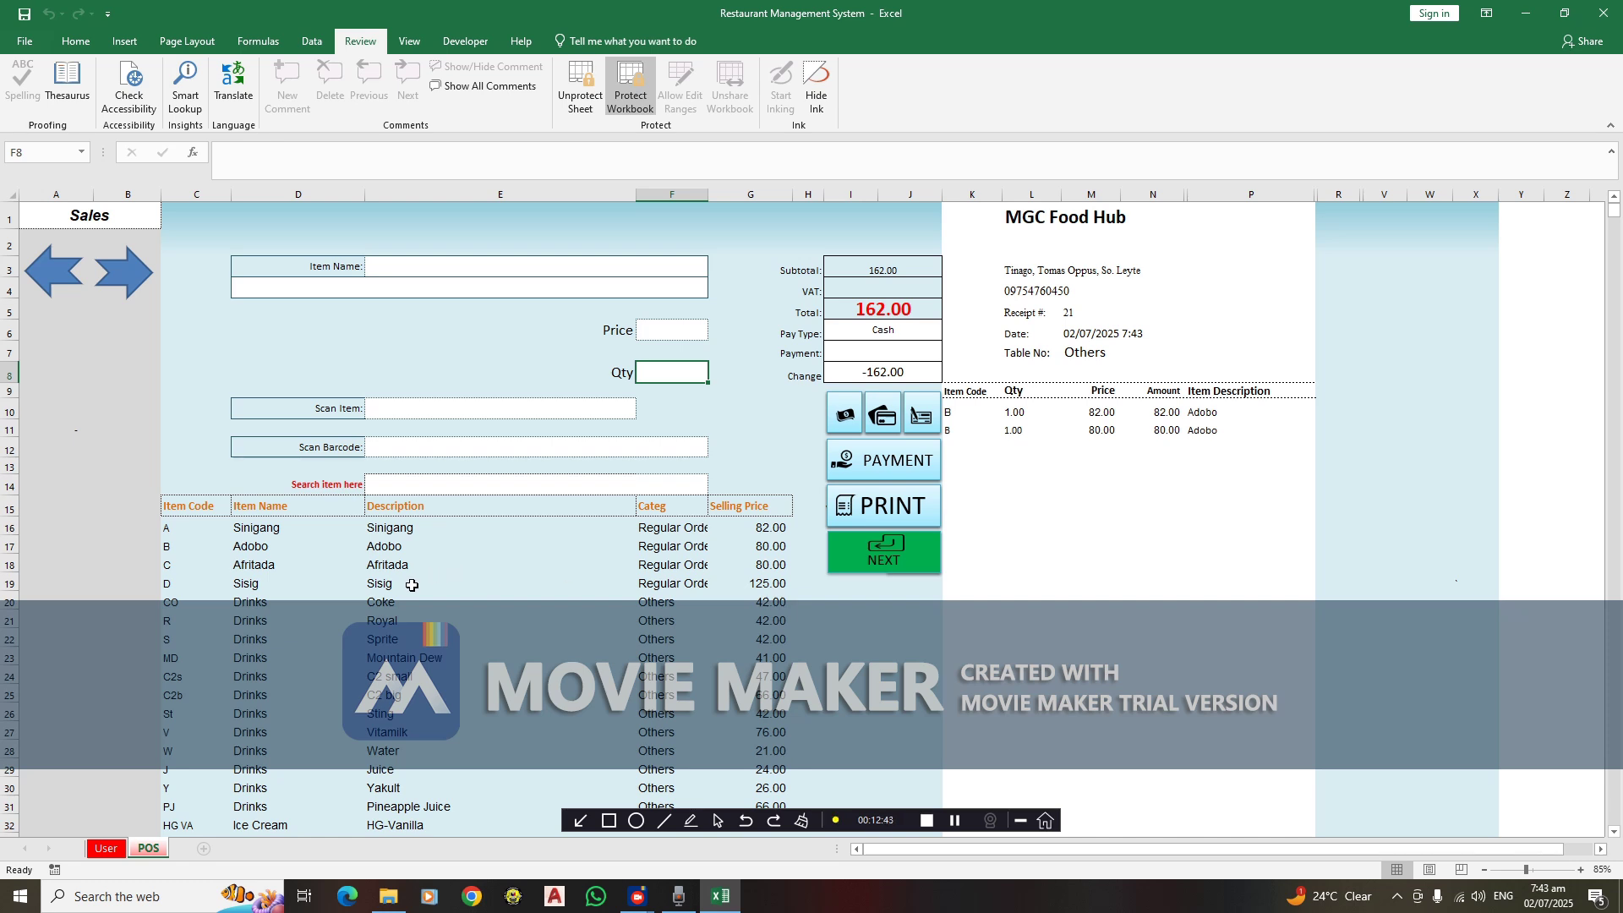
# Clear both Adobo lines from the receipt and add Sinigang, Adobo and Afritada from the item list
pyautogui.moveTo(962, 412); pyautogui.dragTo(1242, 426)
pyautogui.press('Delete')
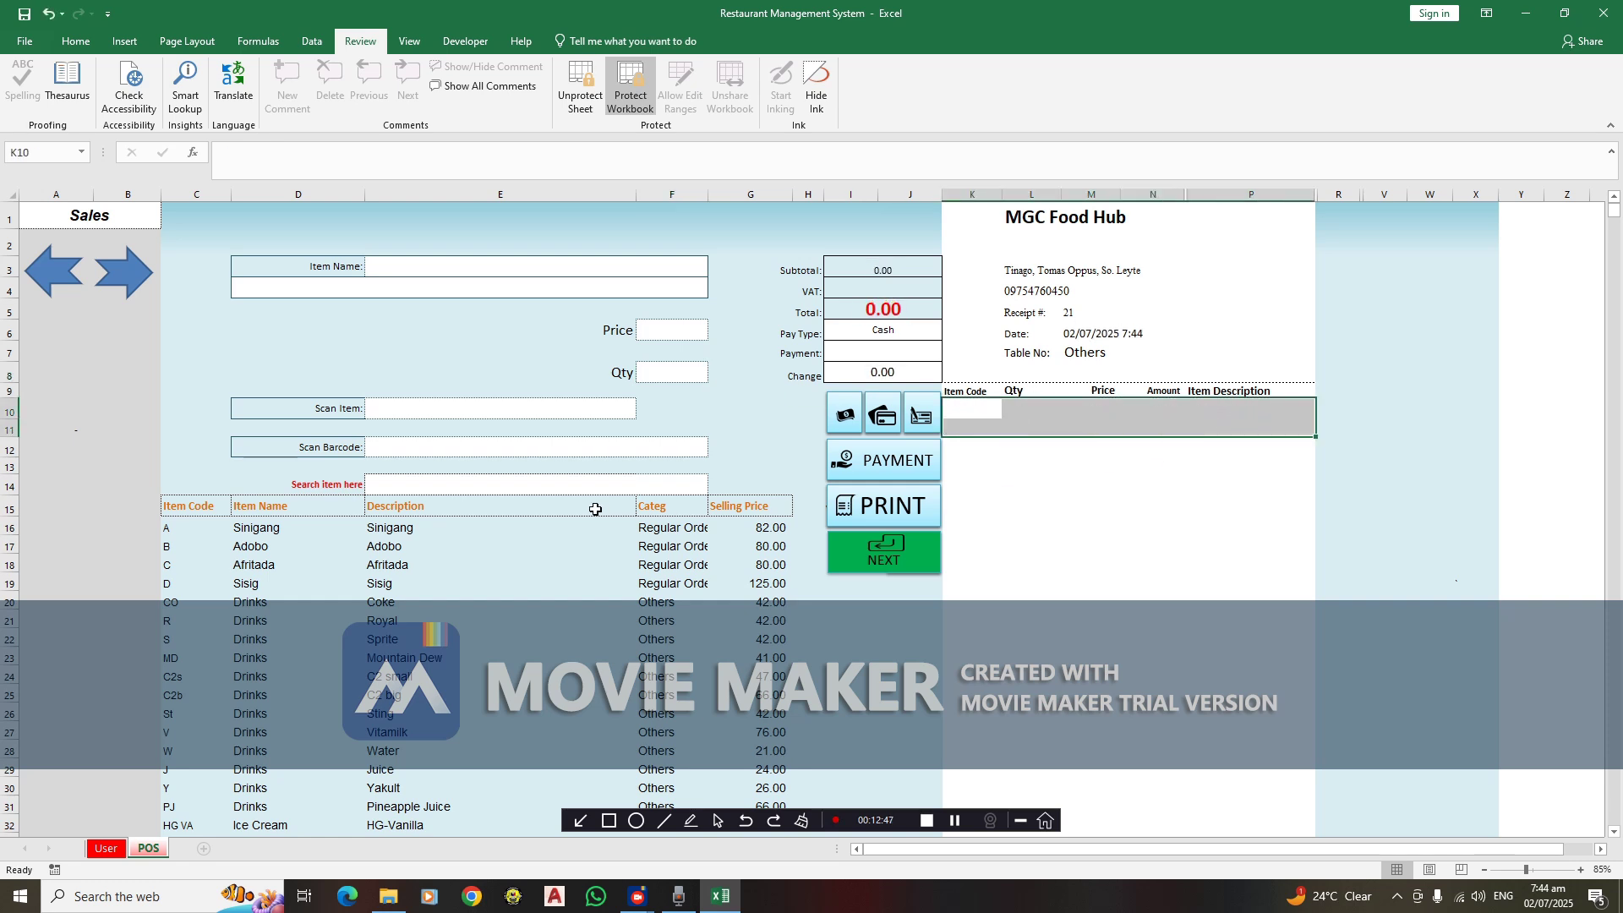
pyautogui.click(437, 528)
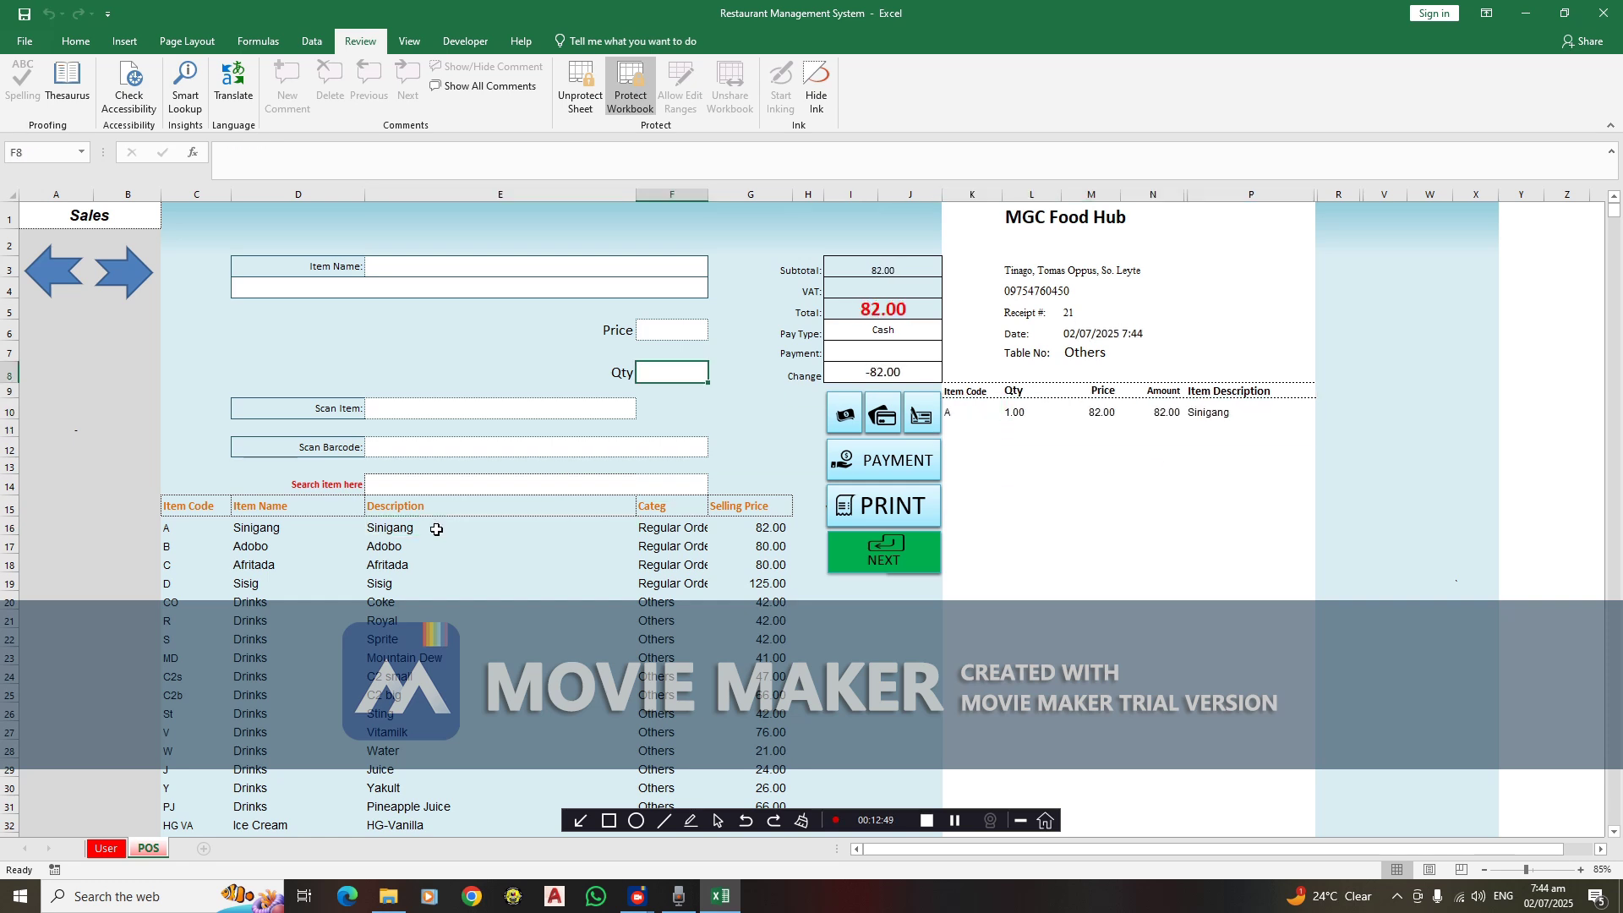
pyautogui.click(425, 549)
pyautogui.click(426, 562)
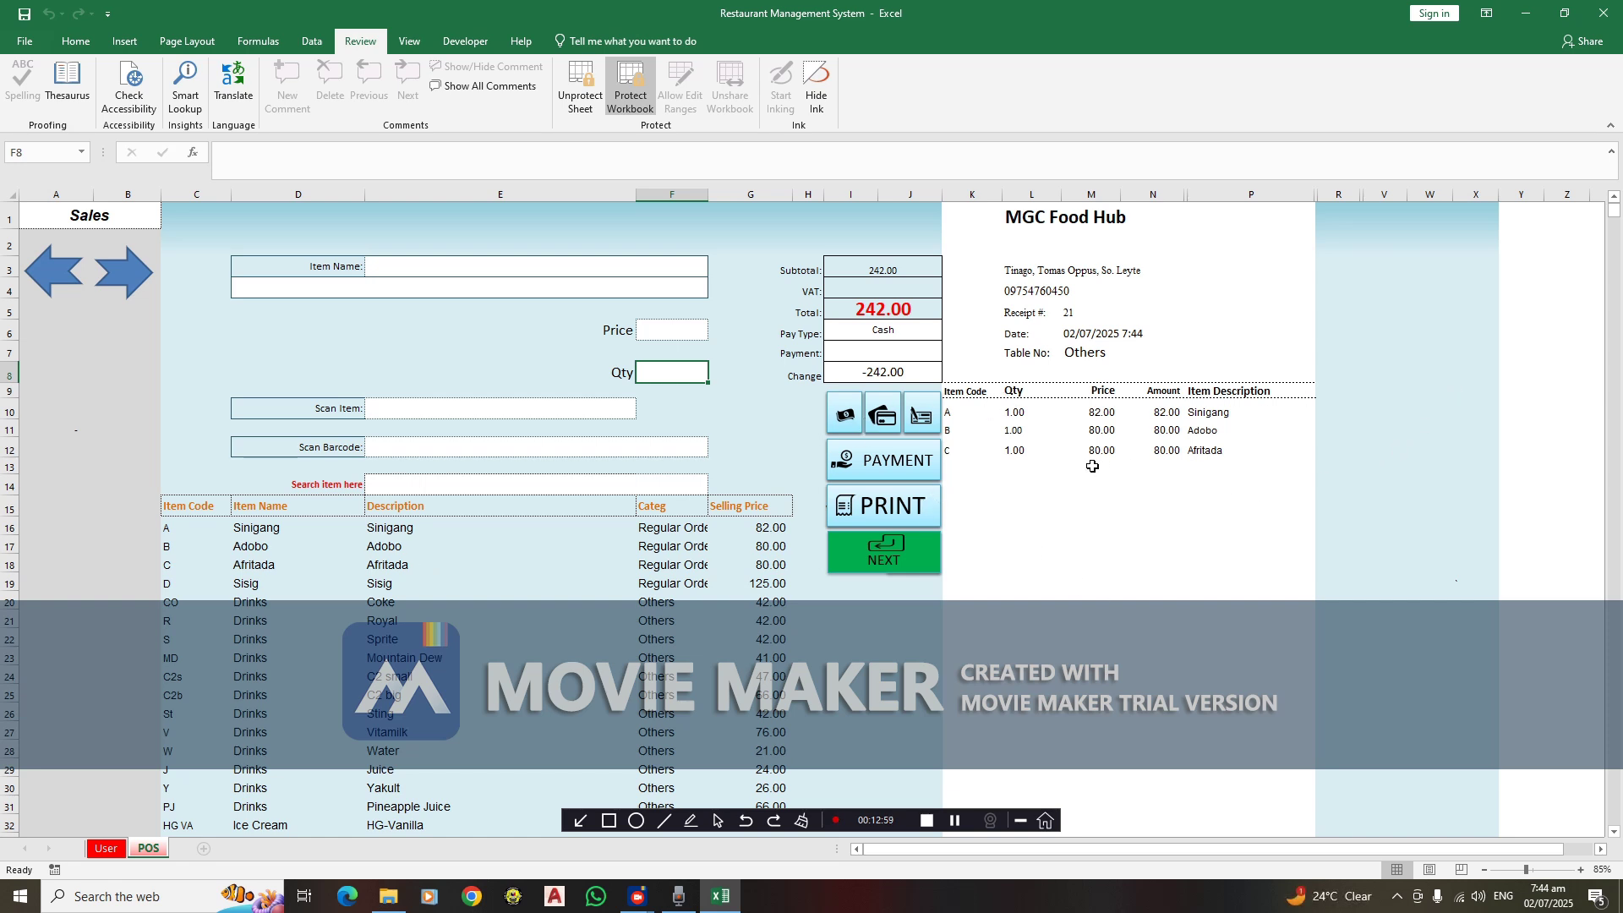
# Set the receipt quantities to 2 for Sinigang, 3 for Adobo and 4 for Afritada
pyautogui.click(1017, 412)
pyautogui.write('2')
pyautogui.click(1021, 432)
pyautogui.write('3')
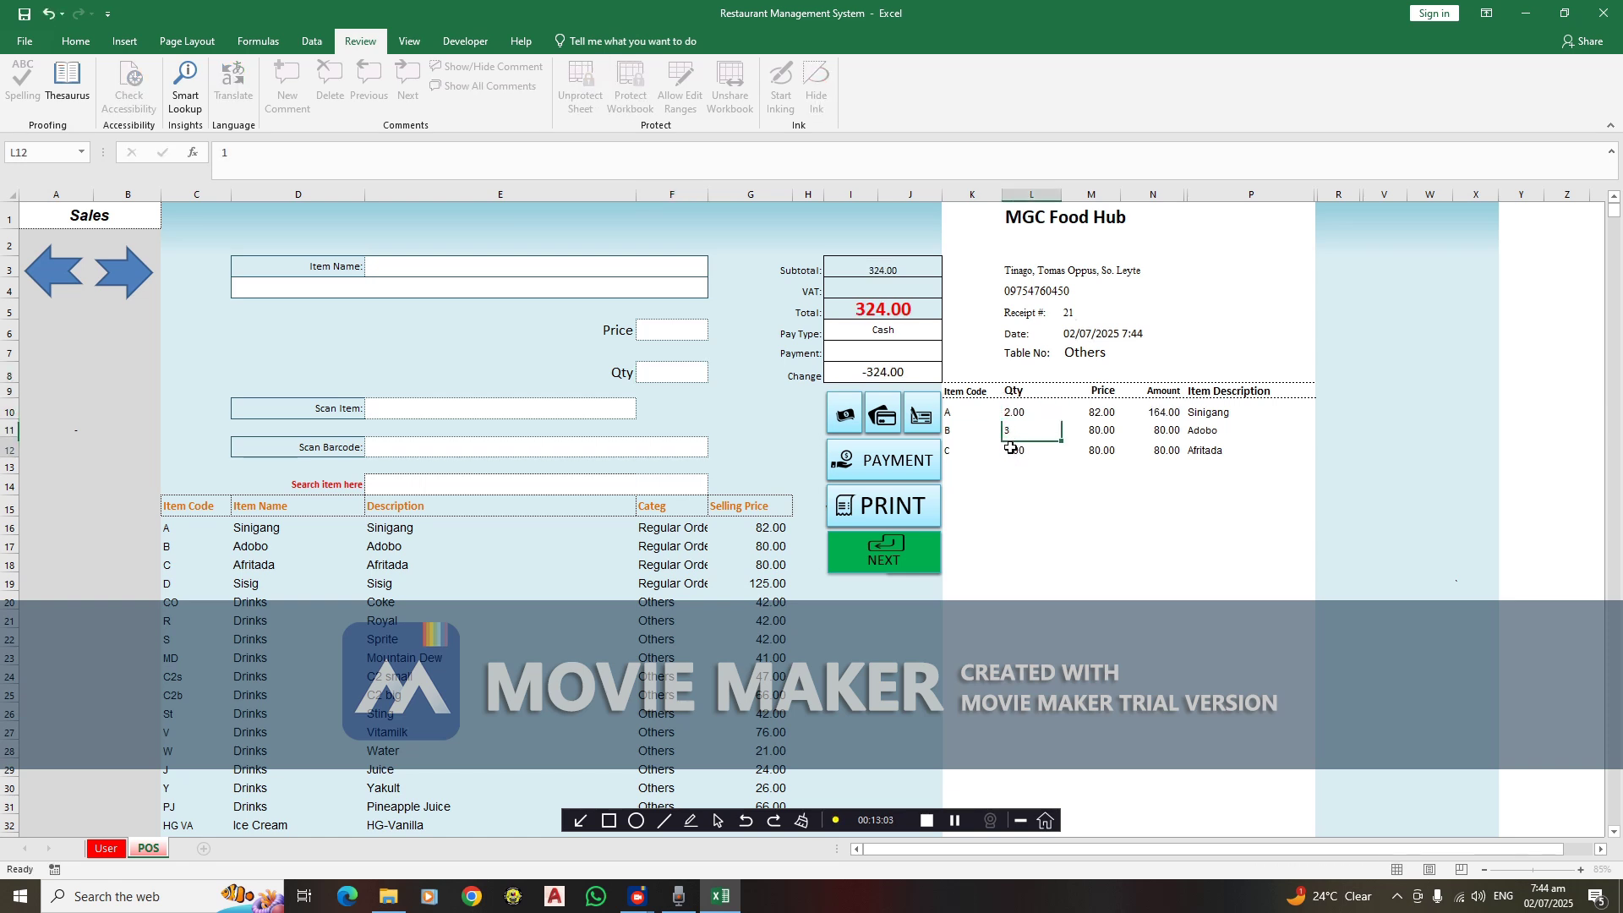
pyautogui.press('Return')
pyautogui.click(686, 367)
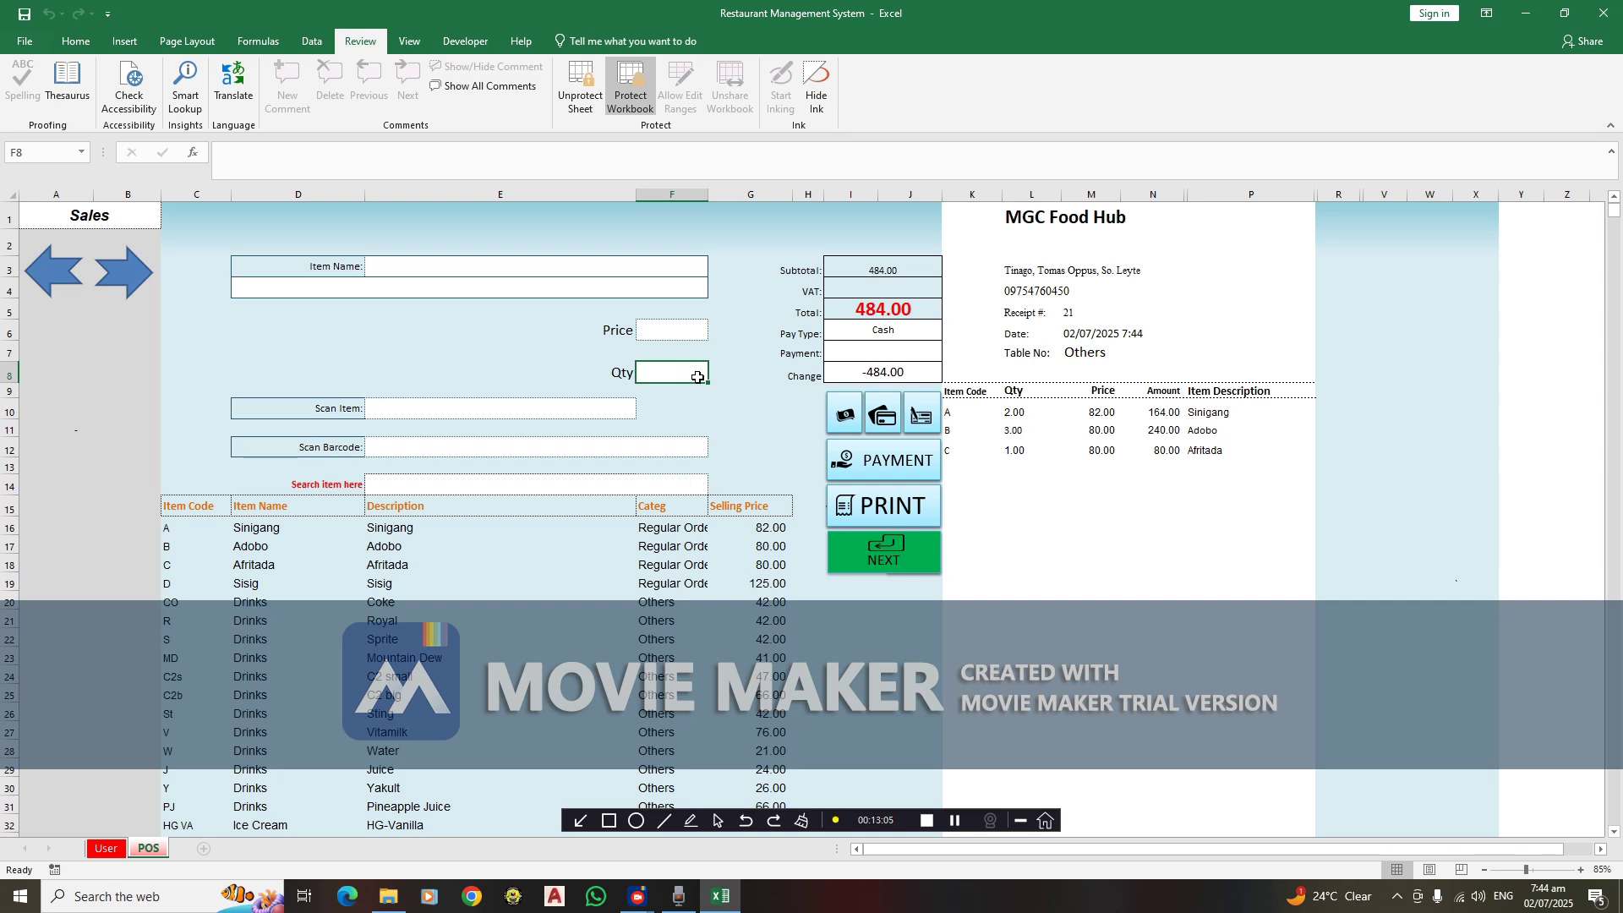
pyautogui.write('4')
pyautogui.click(1129, 564)
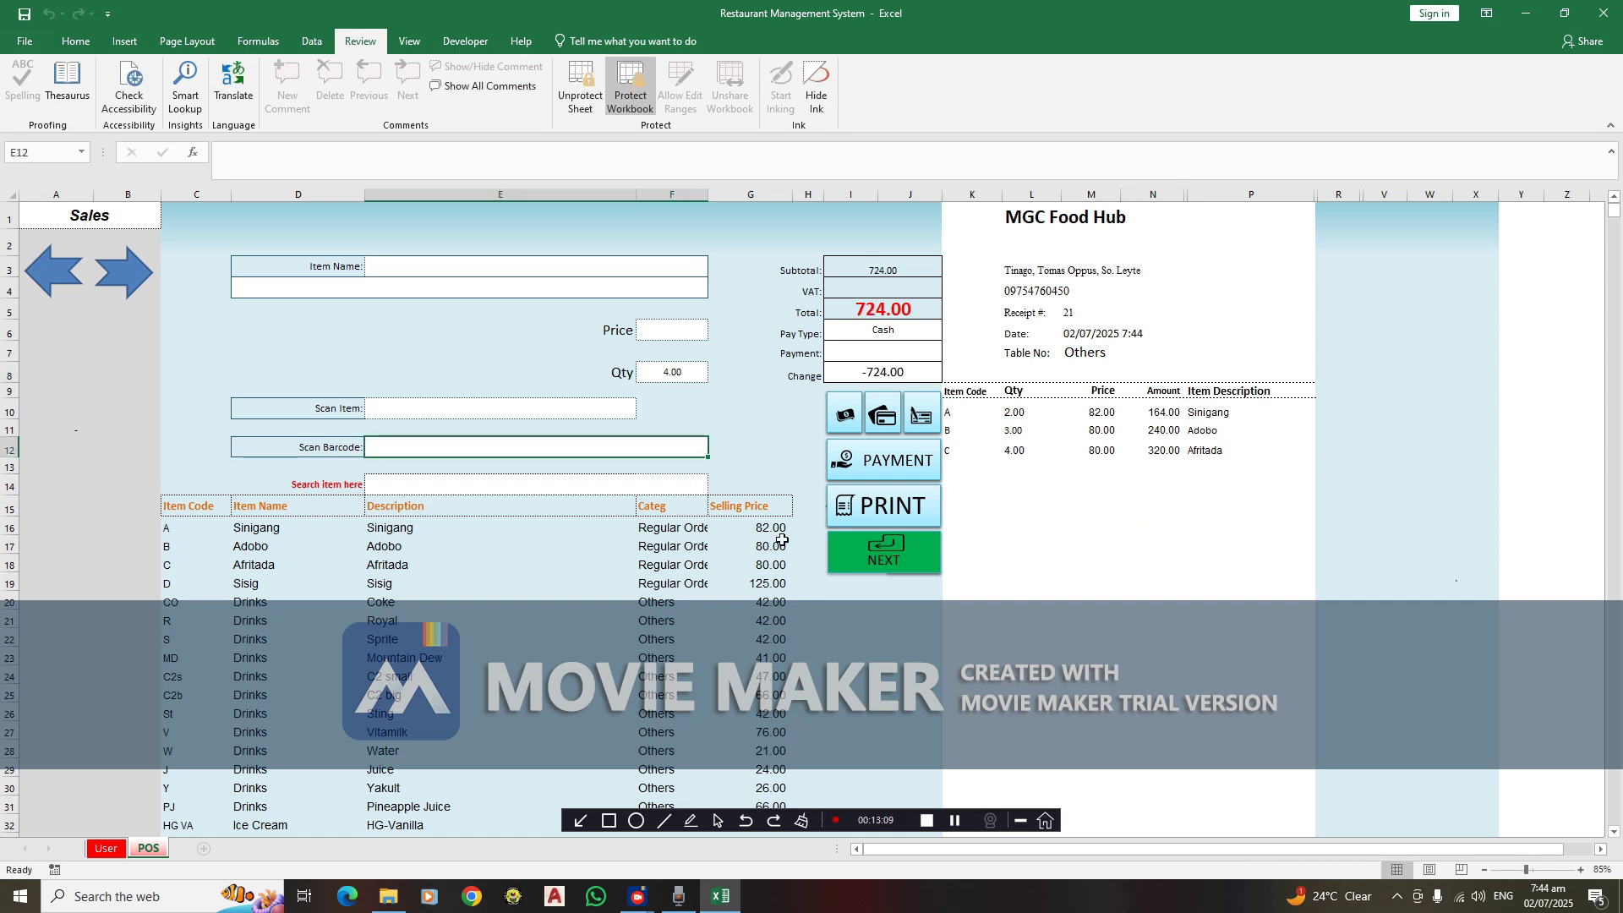
# Enter a payment of 1000 for the order and move on to the next receipt
pyautogui.click(918, 353)
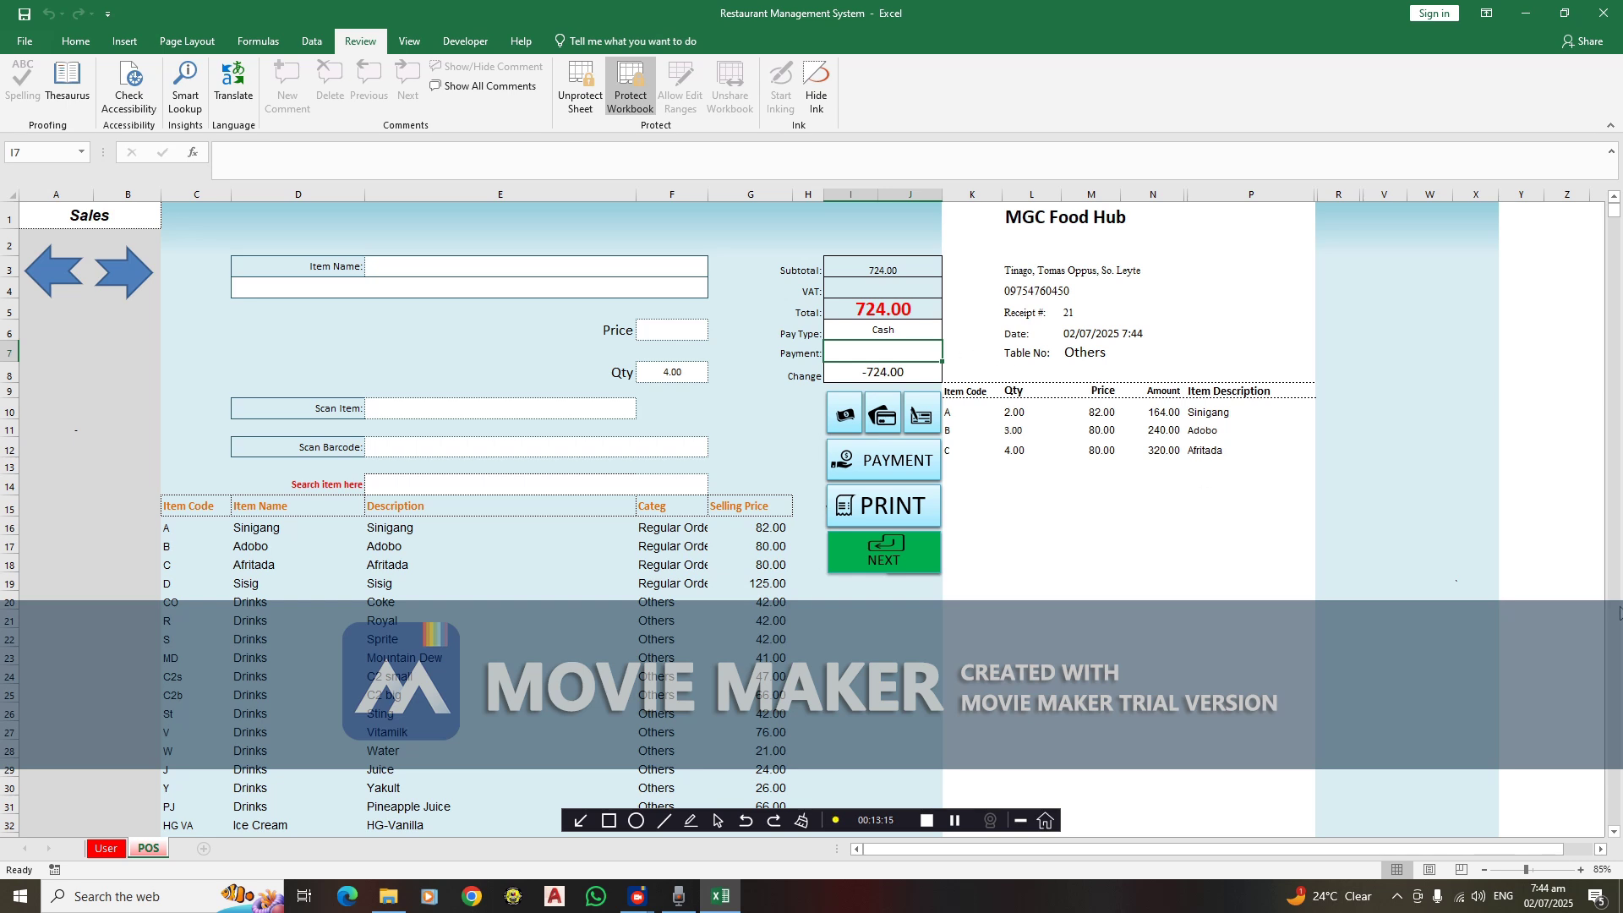
pyautogui.write('1000')
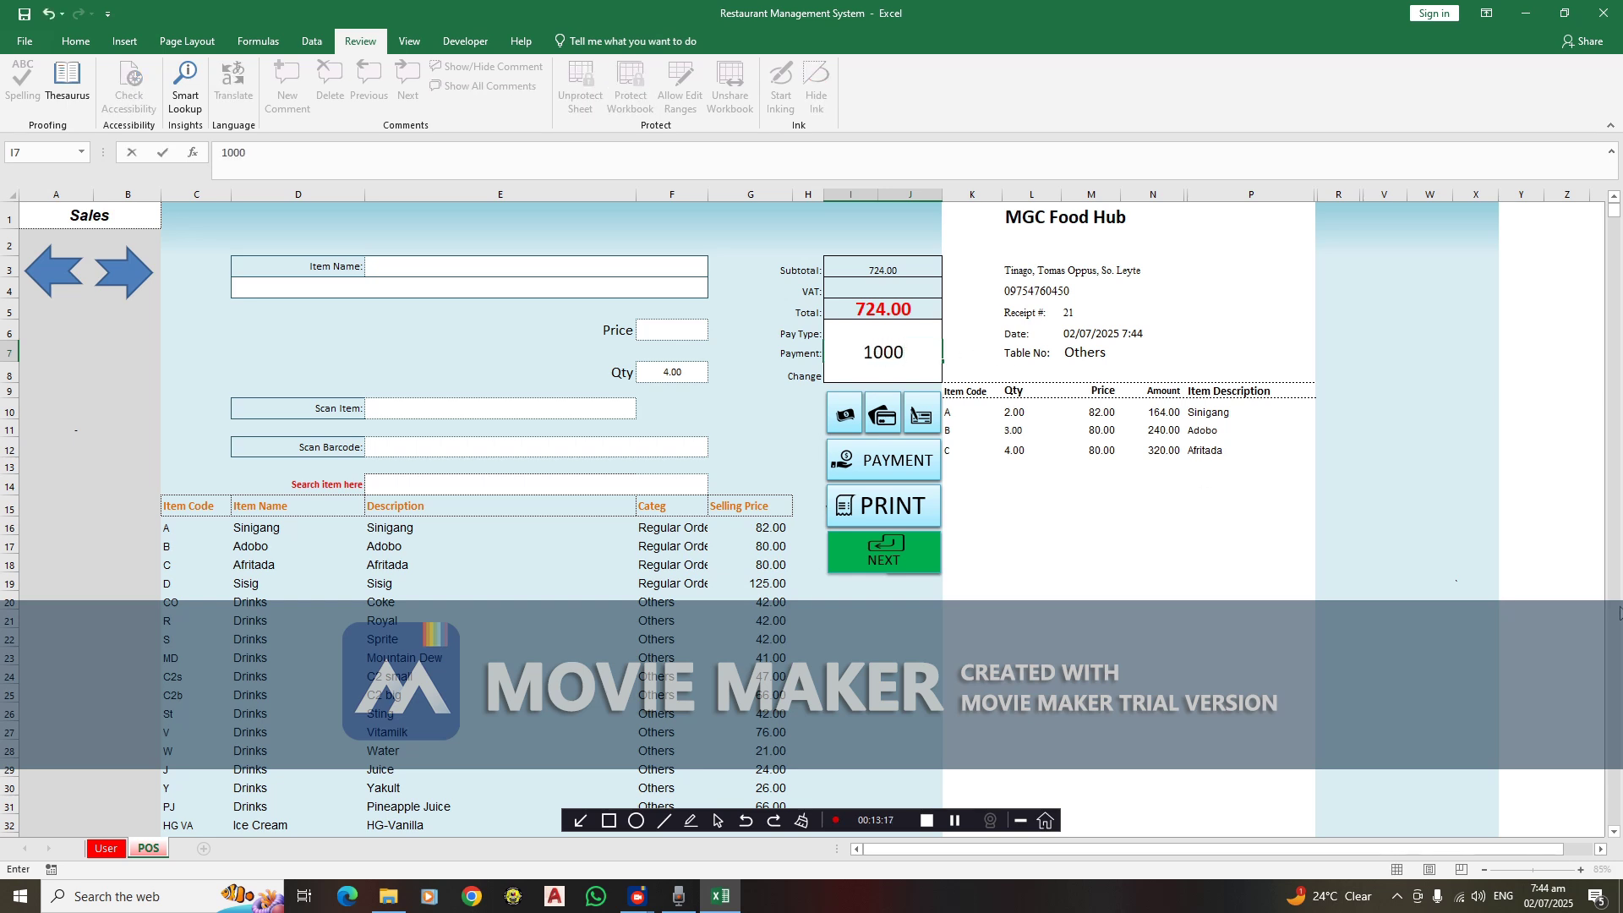
pyautogui.press('Return')
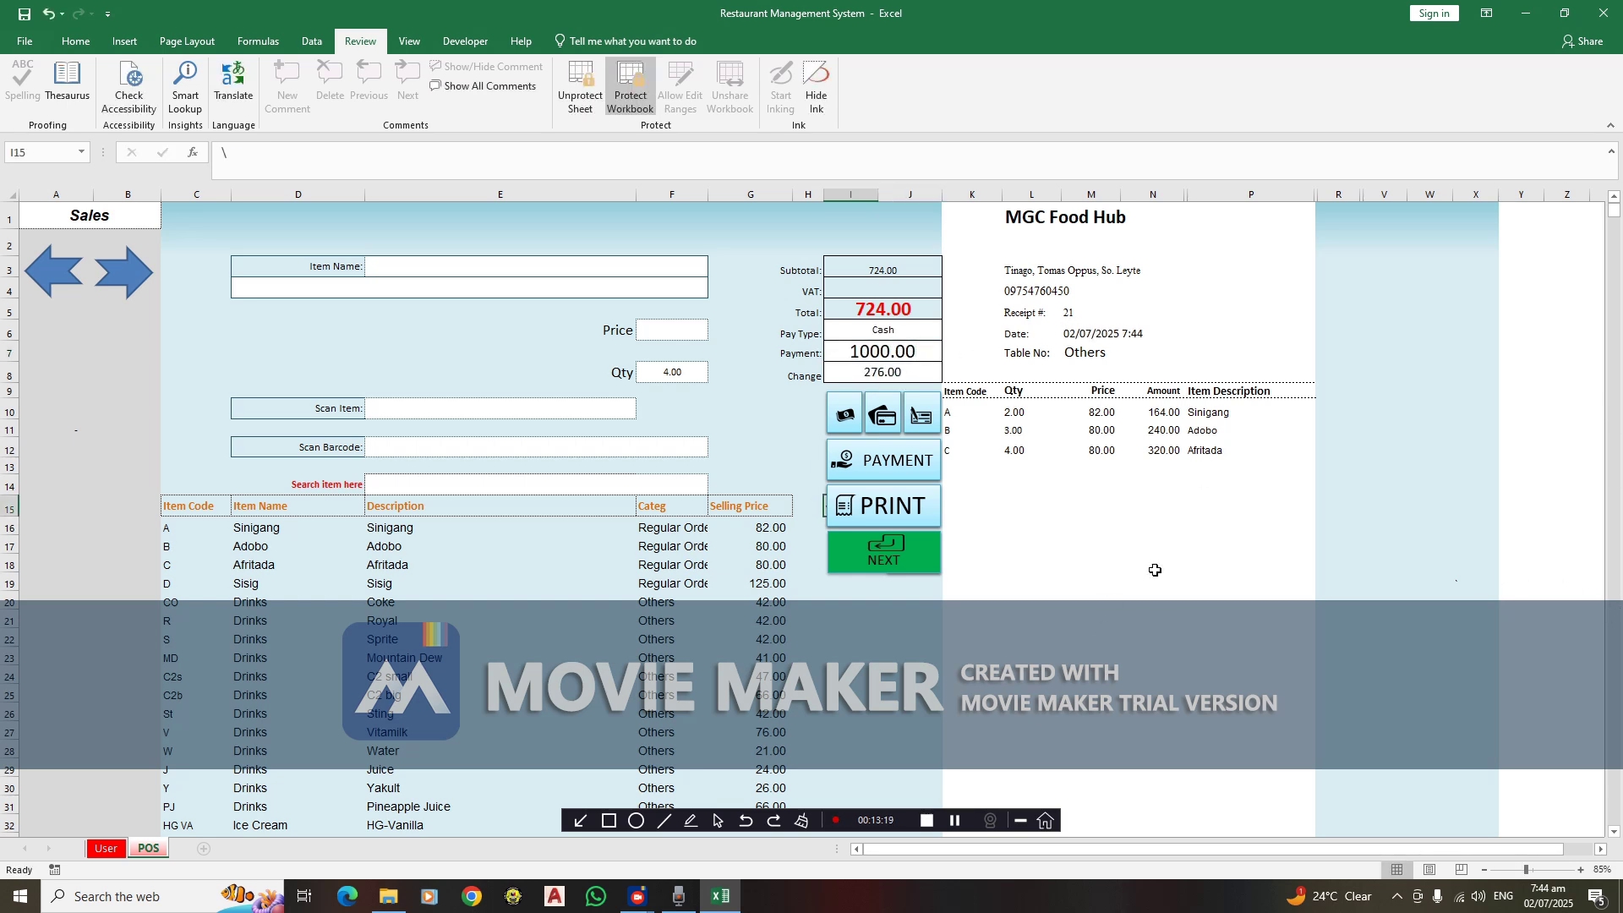
pyautogui.click(898, 562)
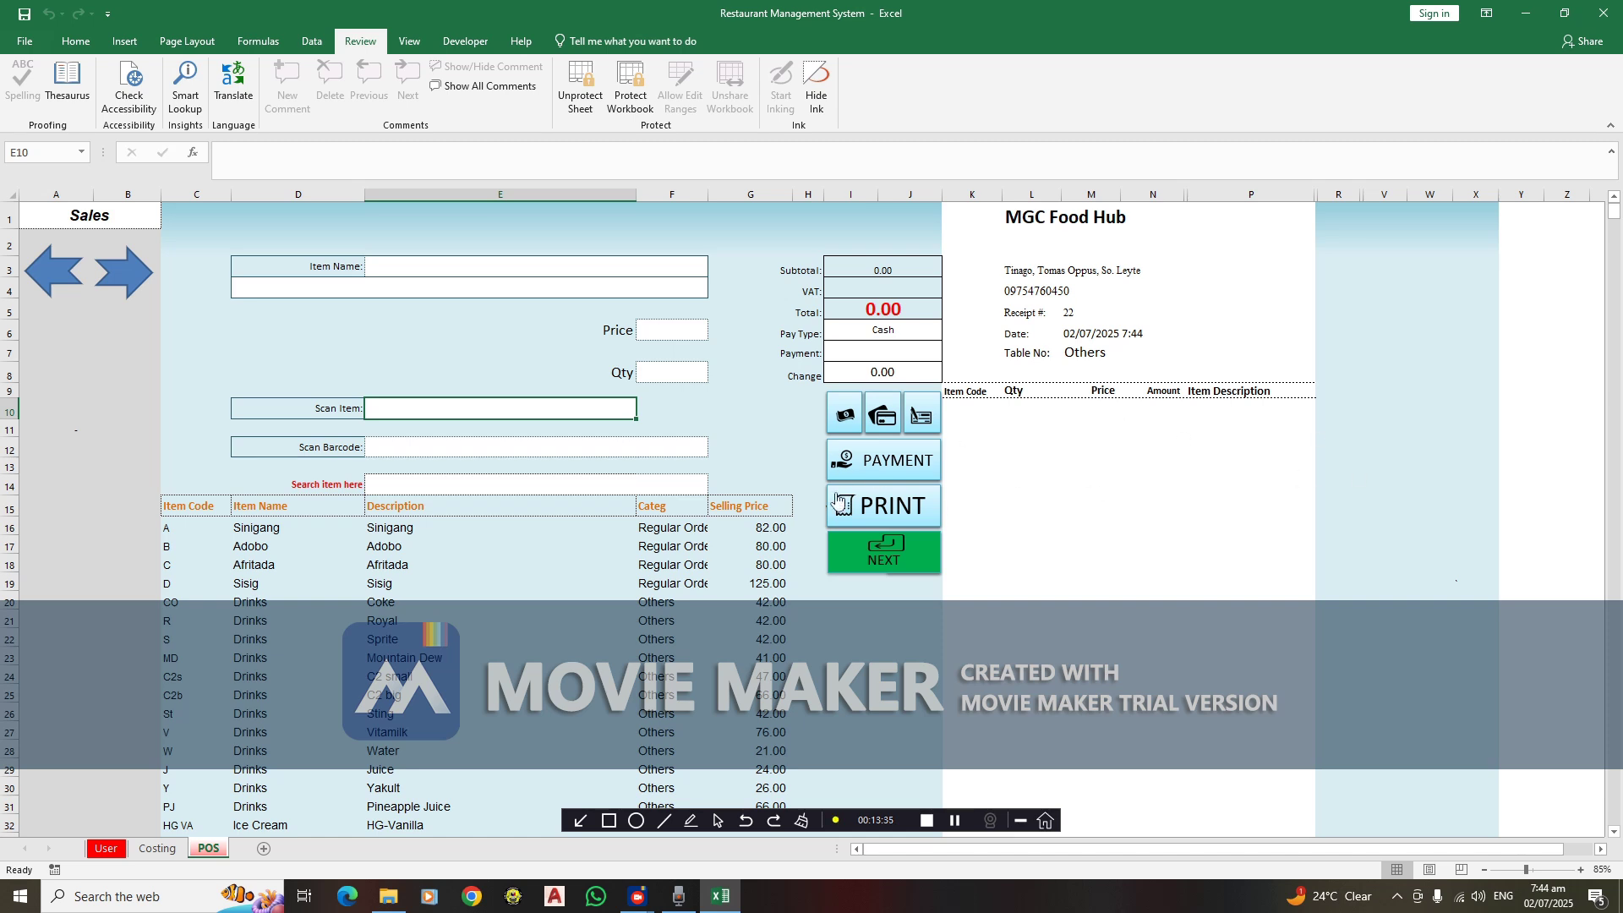
# Choose Sales as the destination in the POS sheet's navigation cell and go to that sheet
pyautogui.click(93, 221)
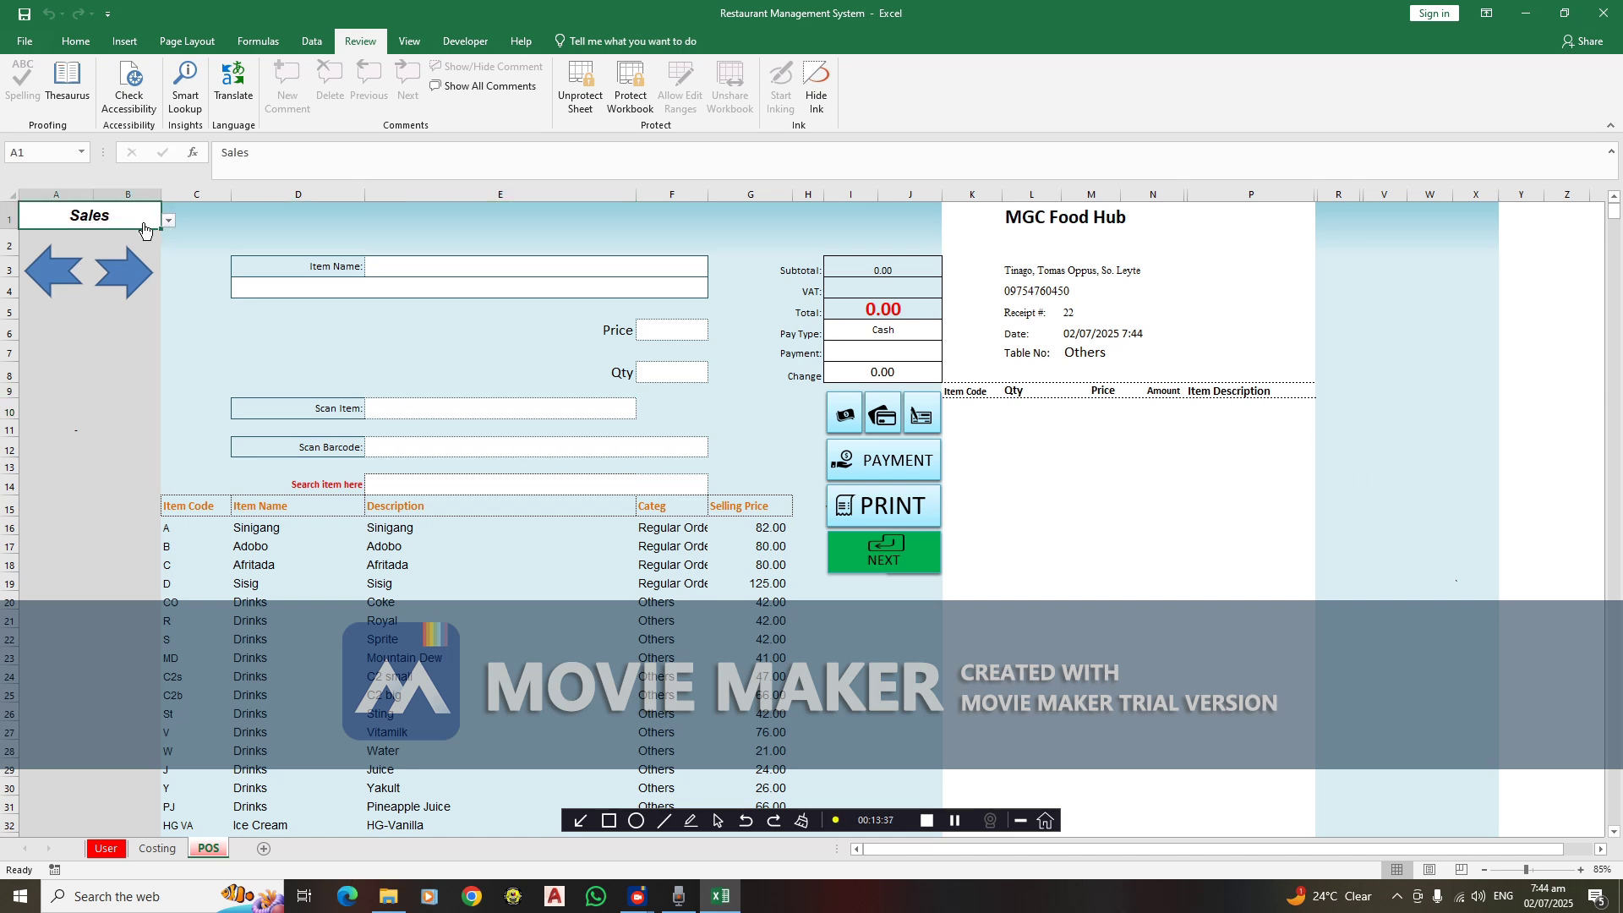
pyautogui.click(169, 219)
pyautogui.click(136, 216)
pyautogui.click(170, 222)
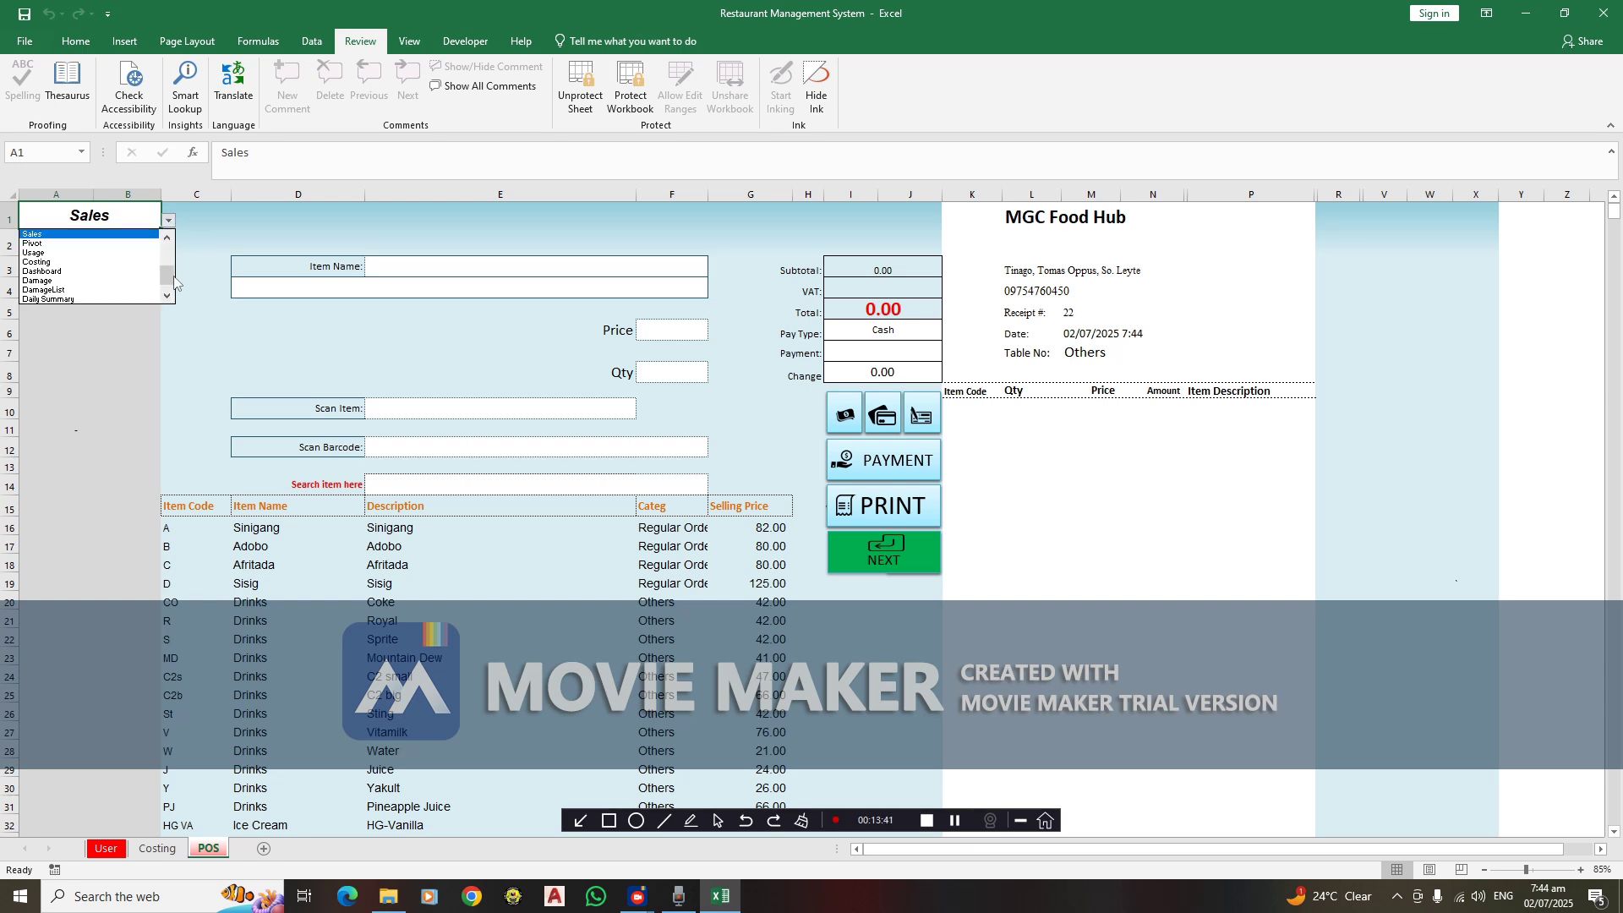
pyautogui.moveTo(177, 282); pyautogui.dragTo(170, 253)
pyautogui.click(107, 850)
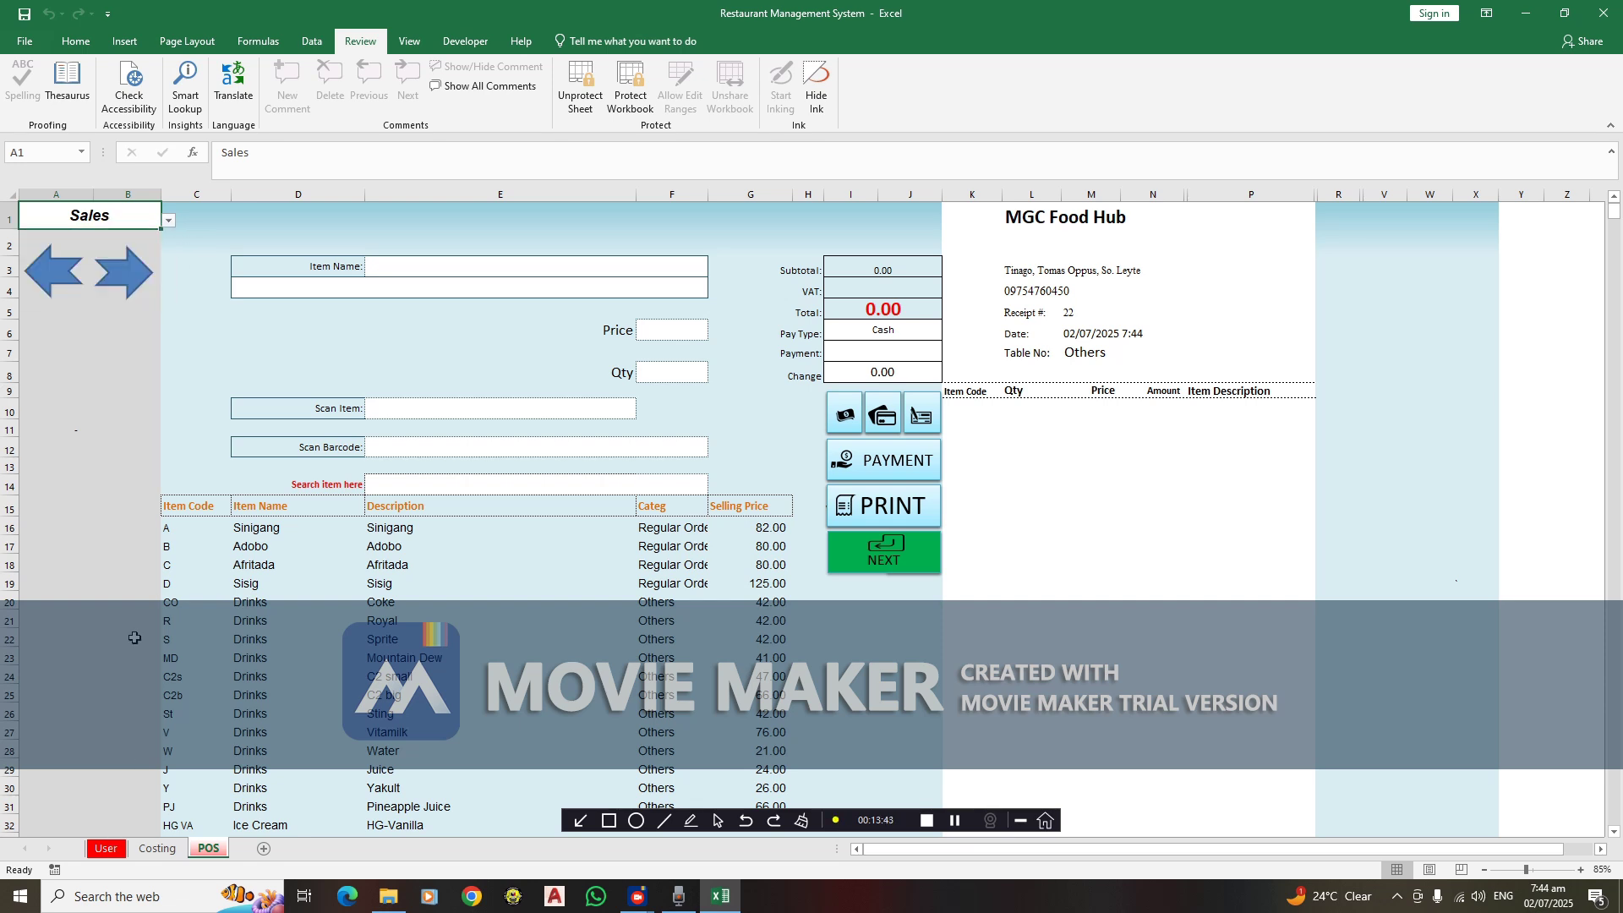
pyautogui.click(105, 850)
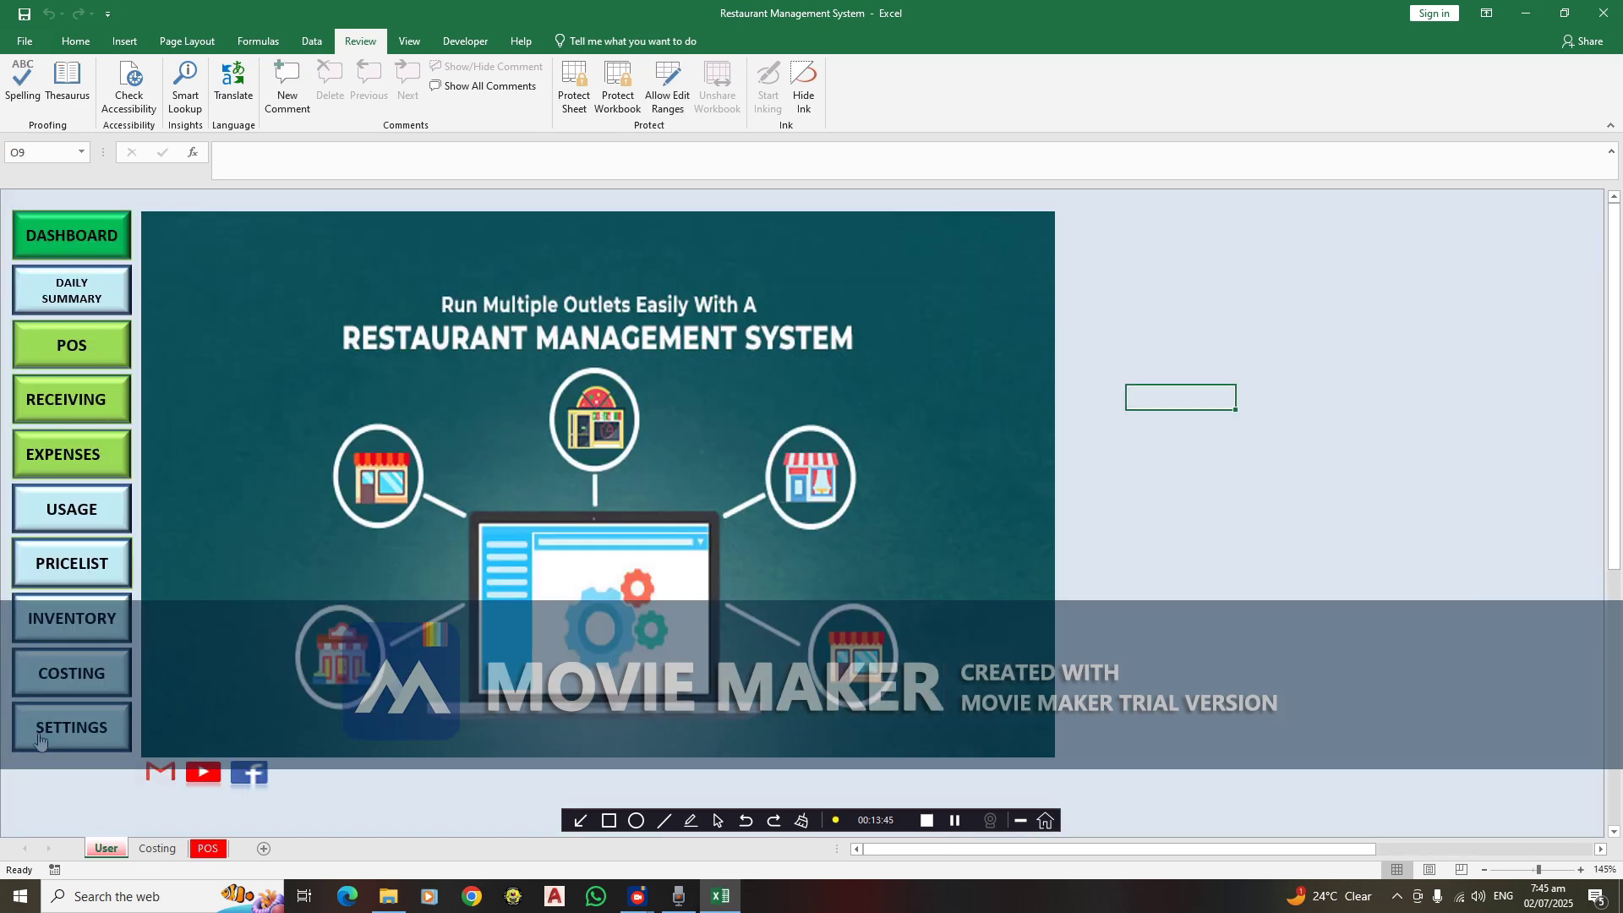
pyautogui.click(206, 851)
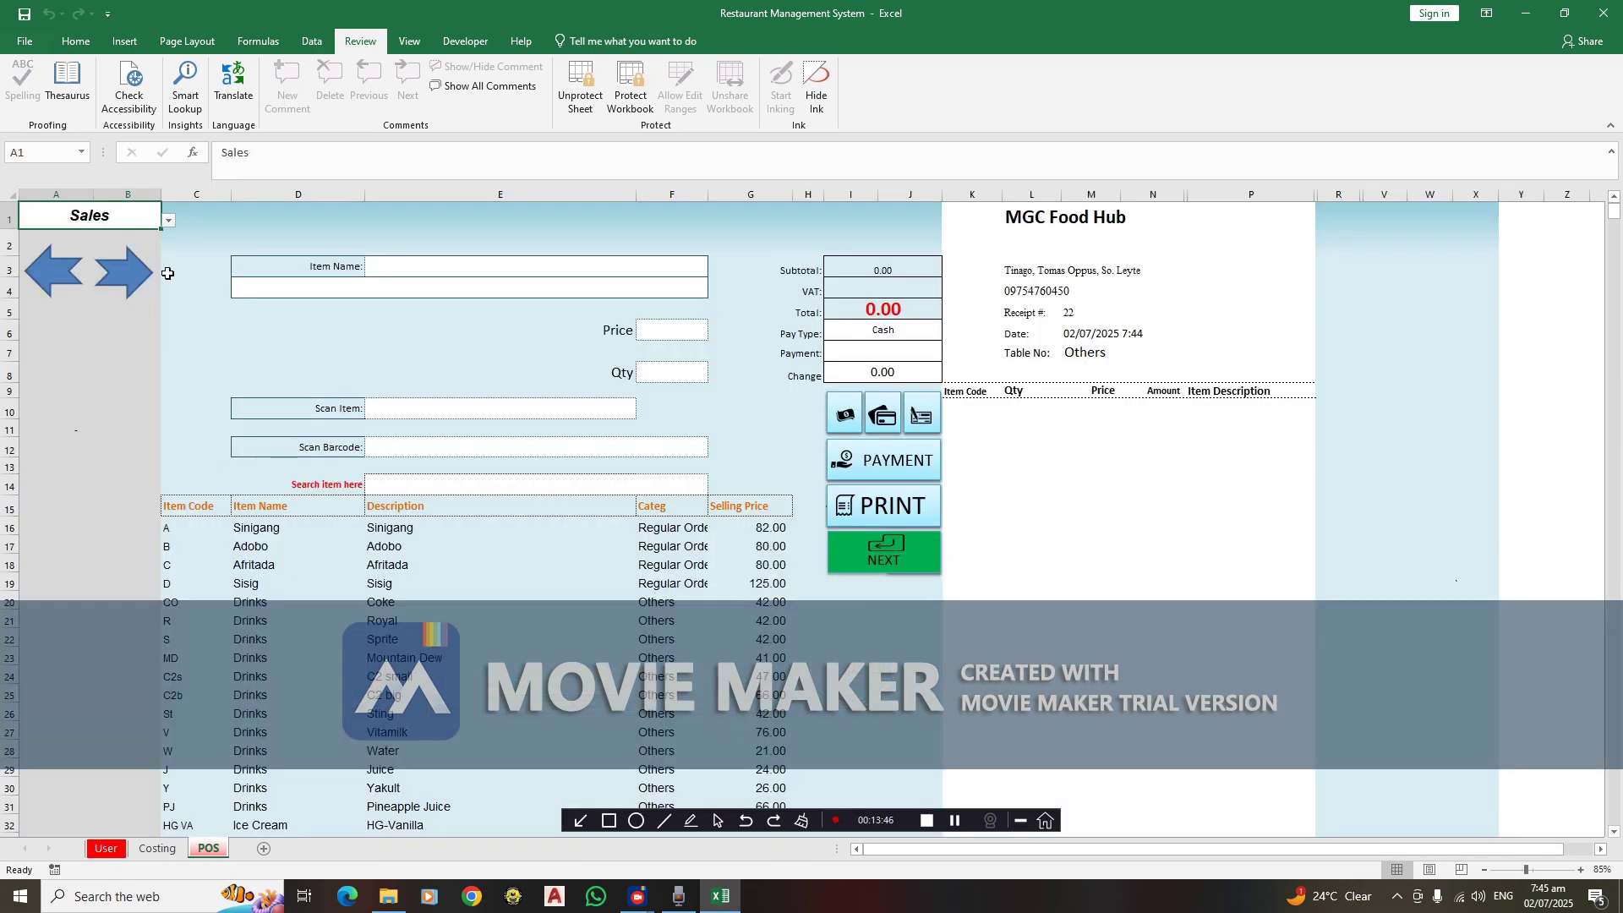
pyautogui.click(168, 220)
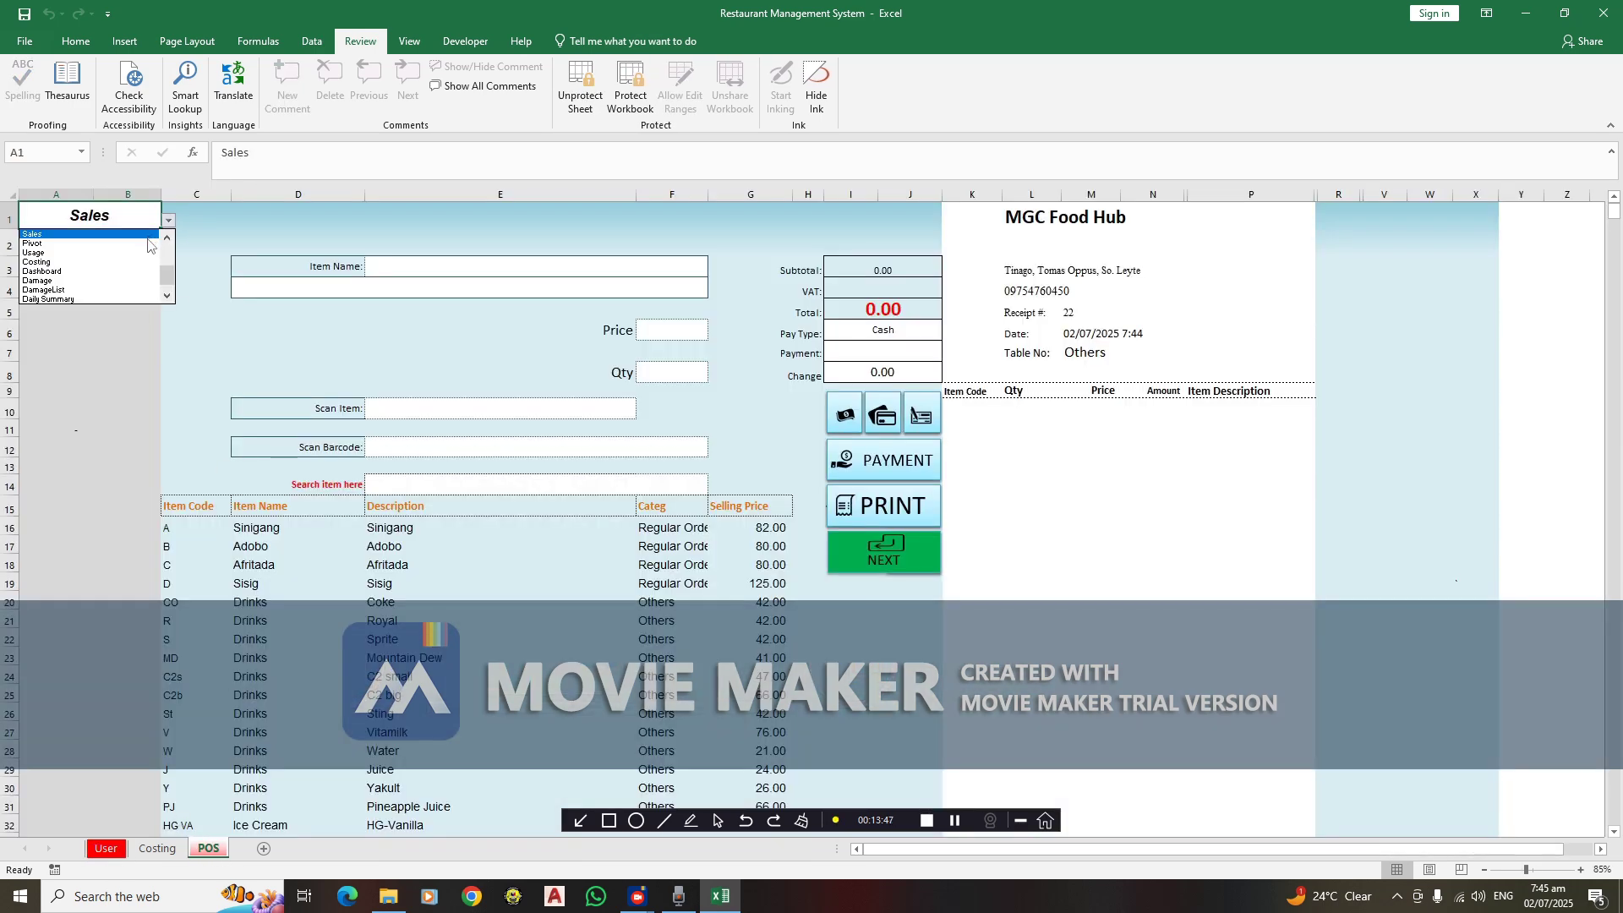
pyautogui.click(51, 234)
pyautogui.click(118, 279)
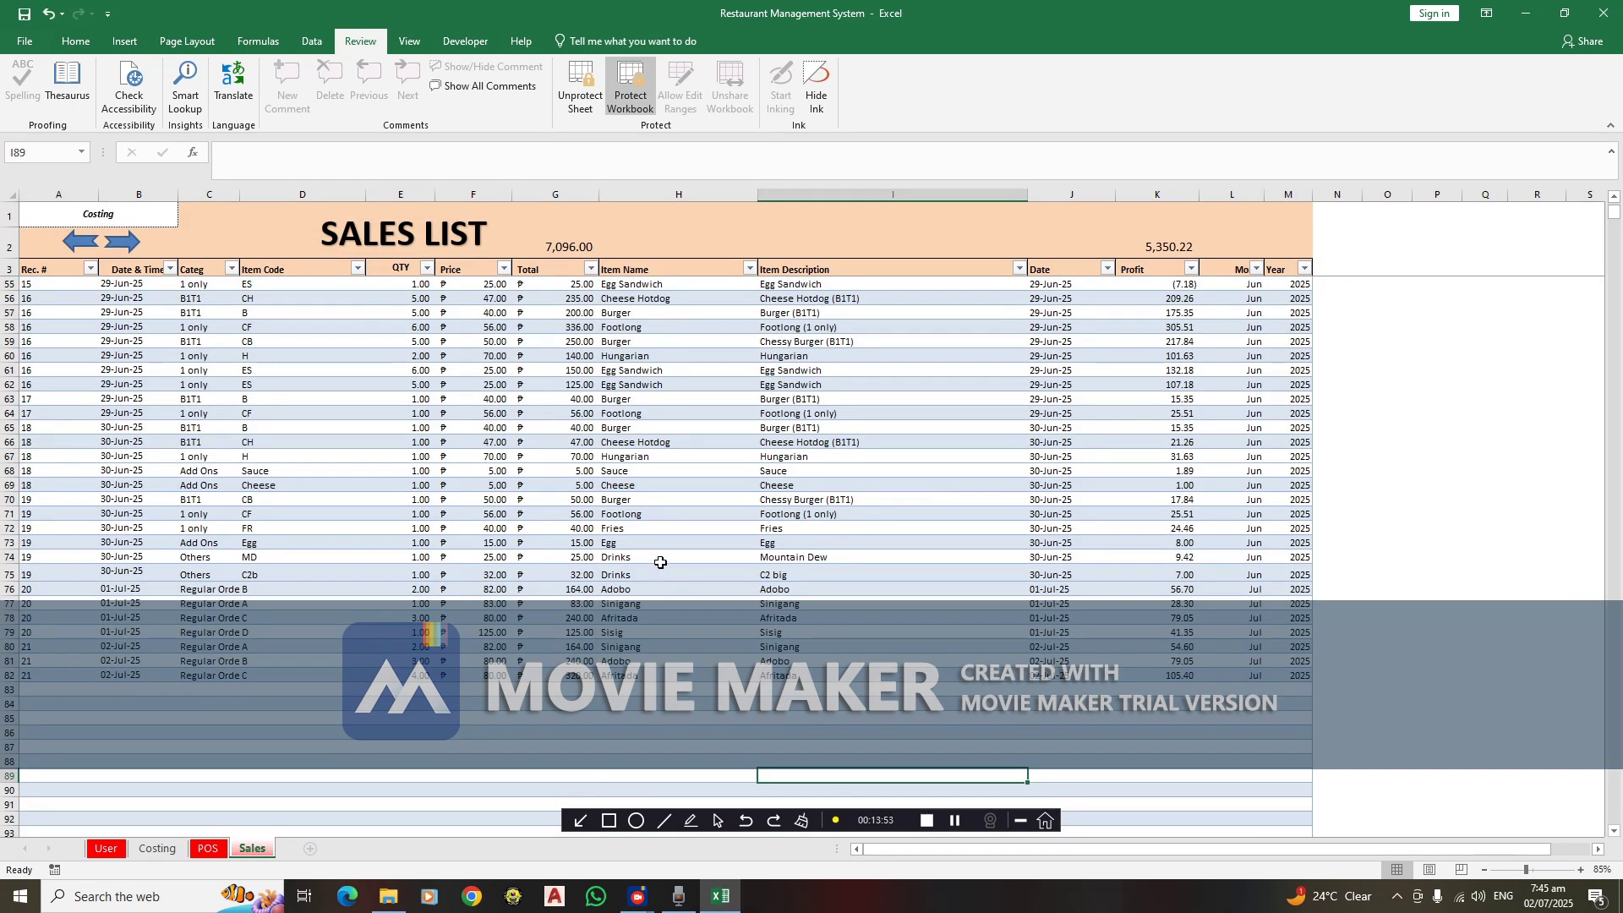
# Examine the latest records in the sales list, highlighting the rows of receipt 21
pyautogui.scroll(-1, 660, 562)
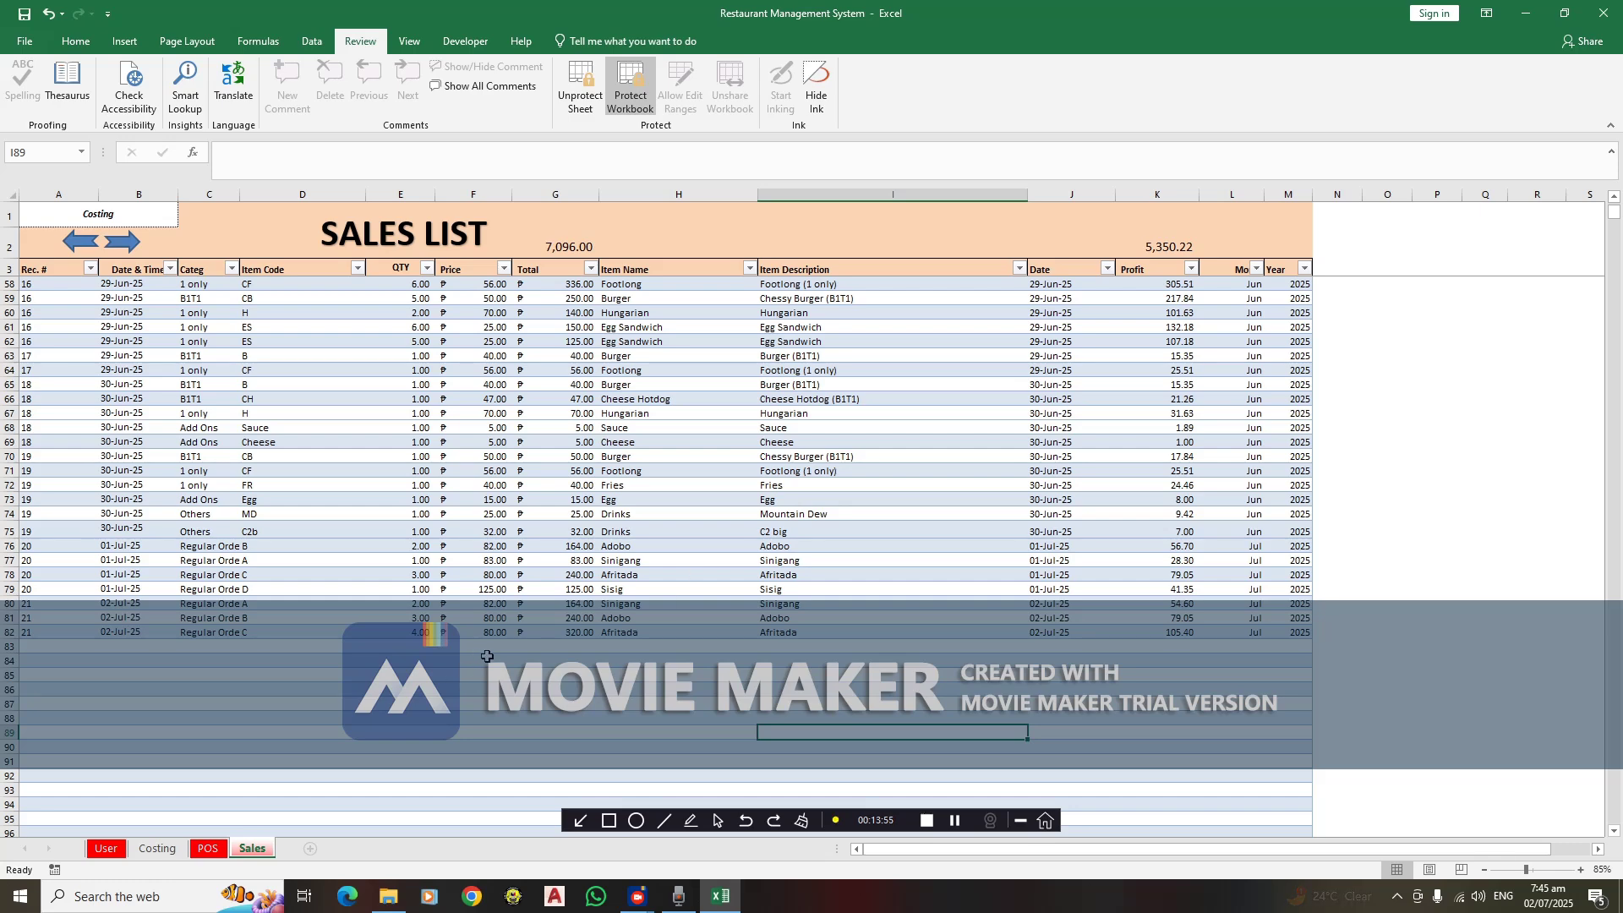
pyautogui.click(262, 604)
pyautogui.click(278, 590)
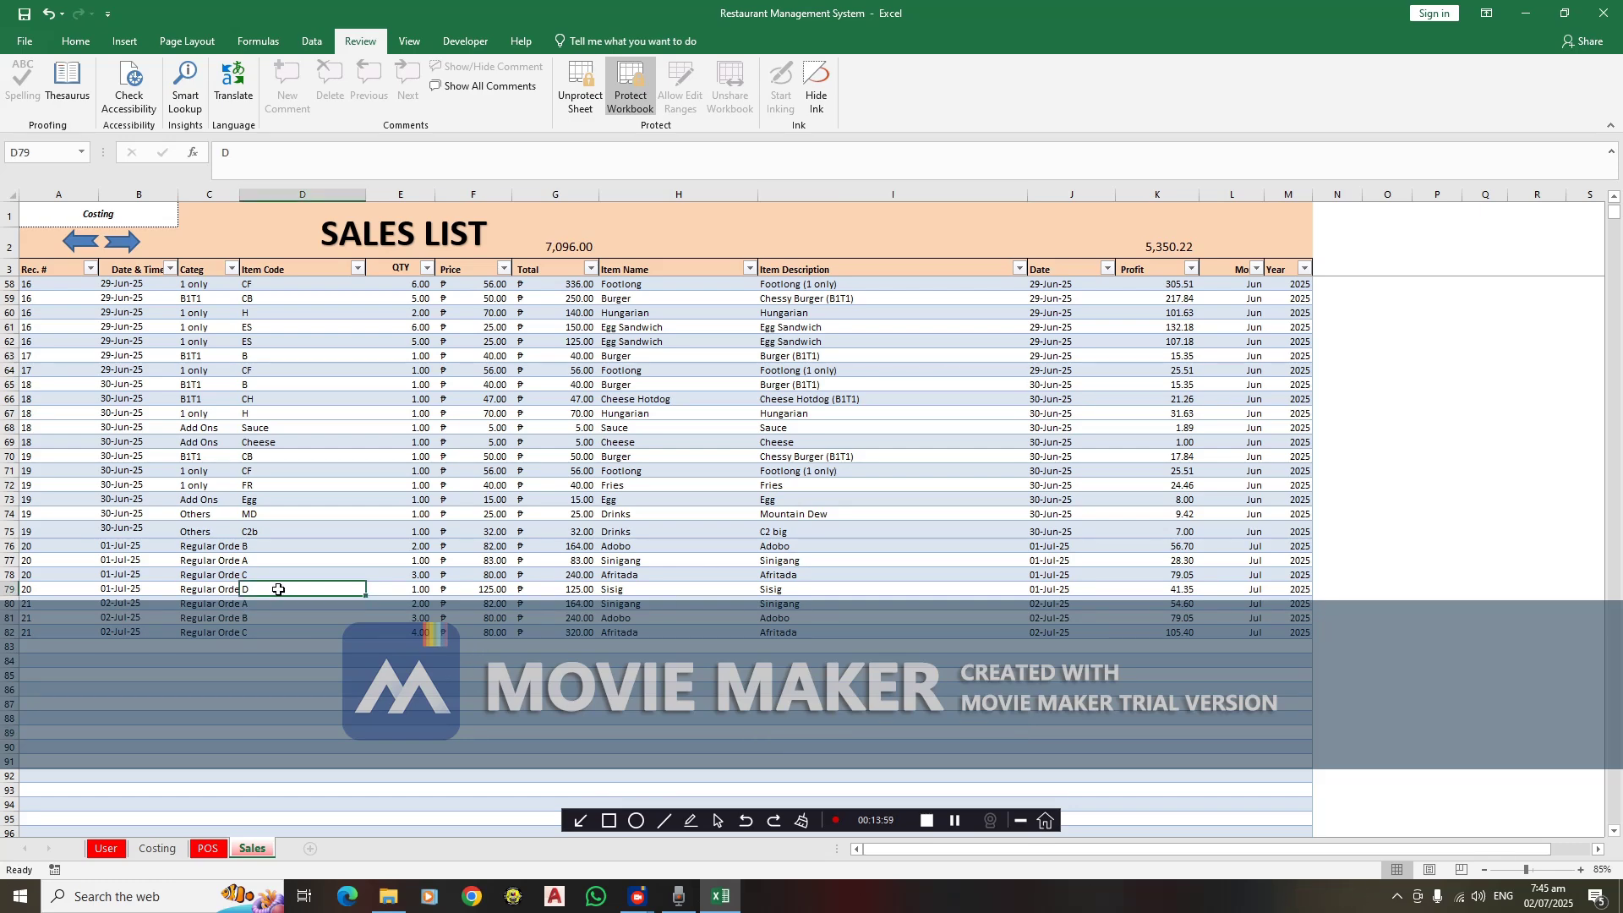
pyautogui.click(107, 591)
pyautogui.moveTo(53, 605); pyautogui.dragTo(1285, 637)
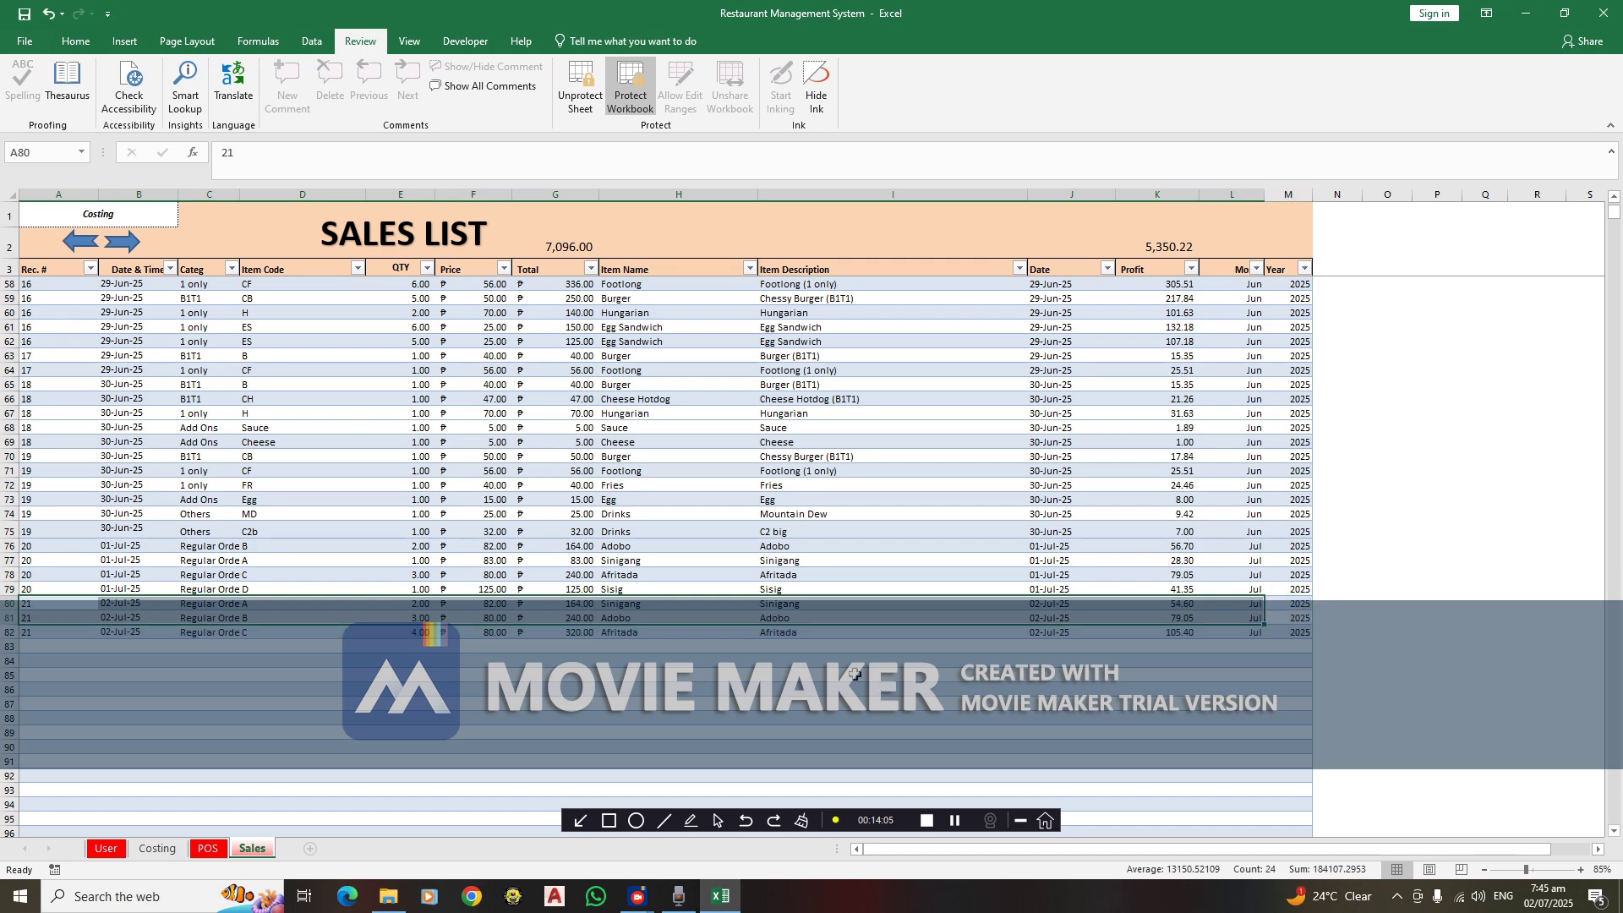
# Try to edit the Afritada item name in the last record of the protected sales list
pyautogui.scroll(-3, 734, 541)
pyautogui.click(626, 600)
pyautogui.click(647, 501)
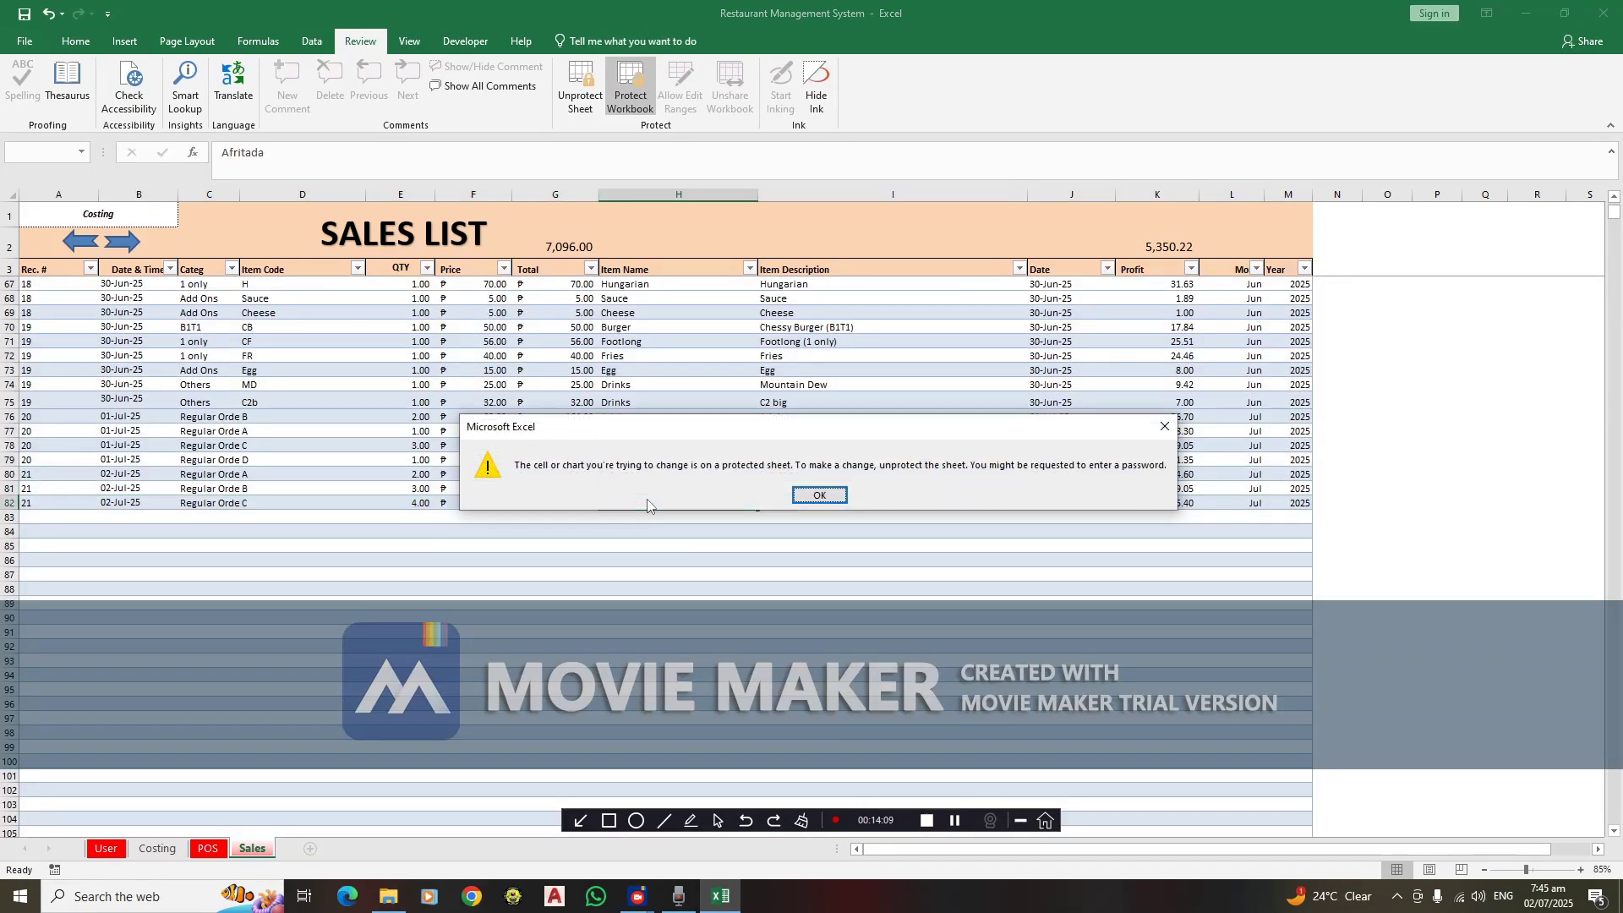
pyautogui.press('Return')
# Look through the sales list from the first record to the last one
pyautogui.scroll(8, 778, 699)
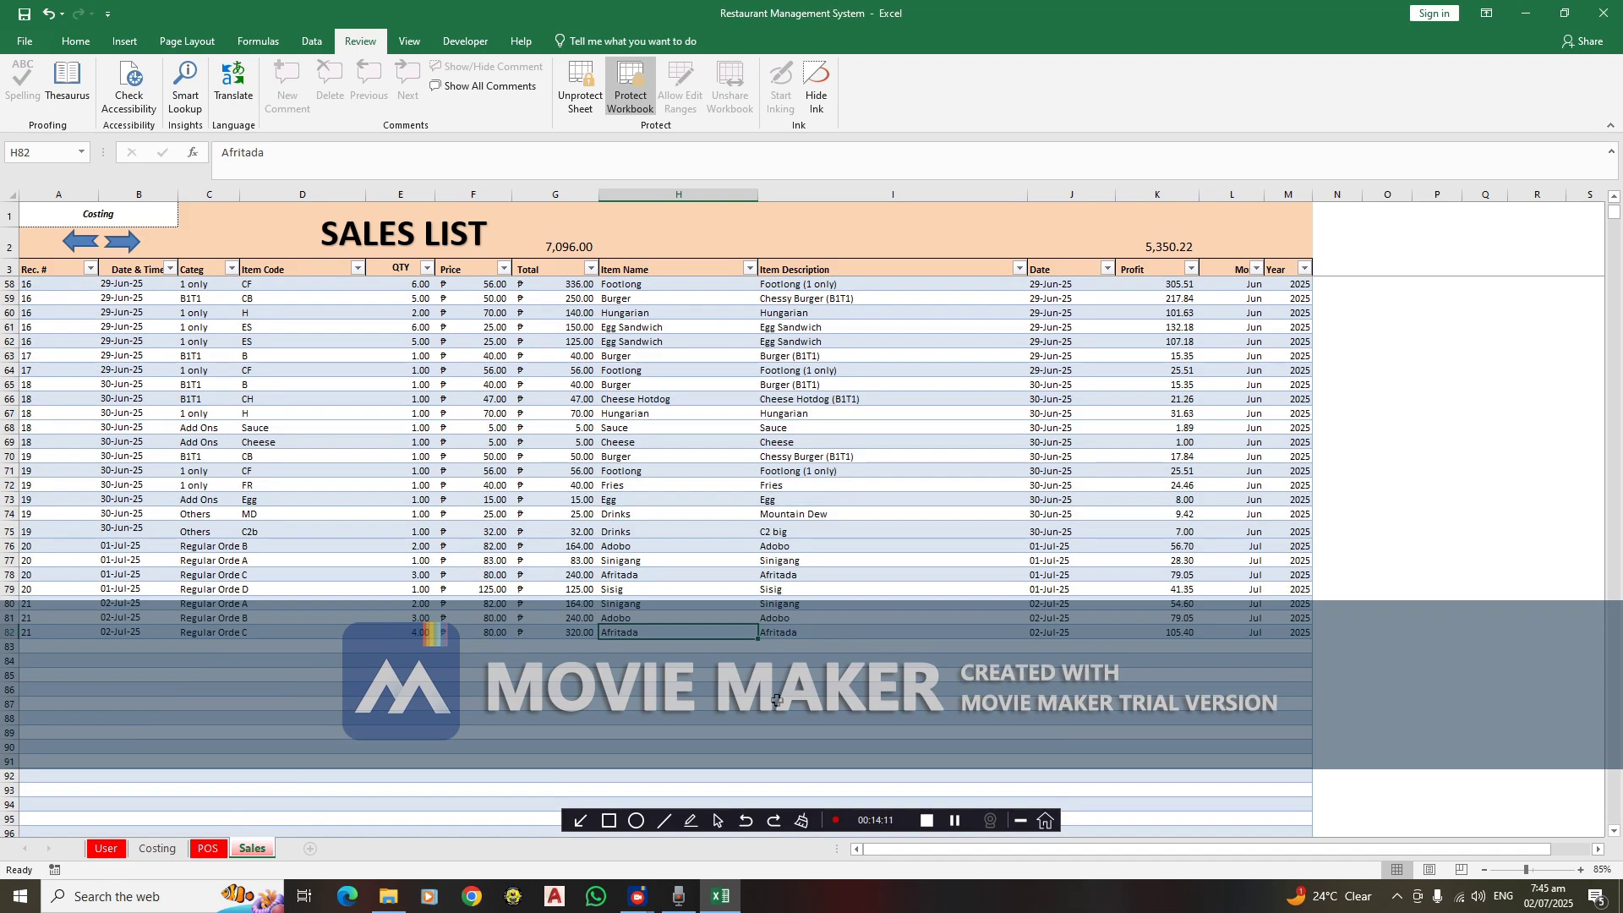
pyautogui.scroll(13, 778, 700)
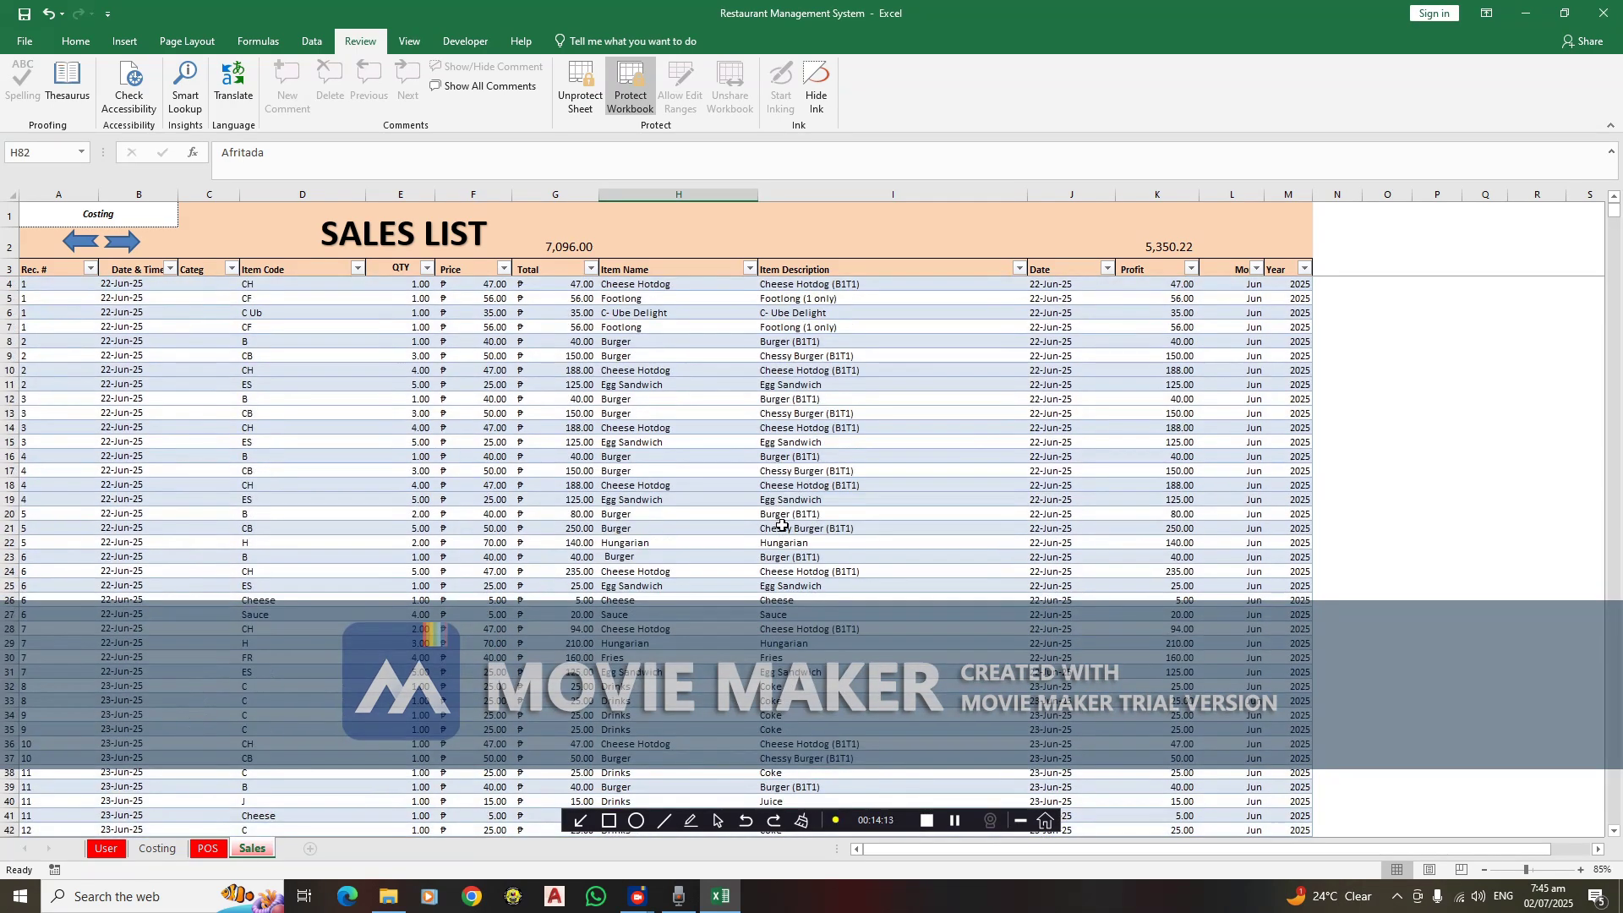
pyautogui.scroll(-20, 781, 526)
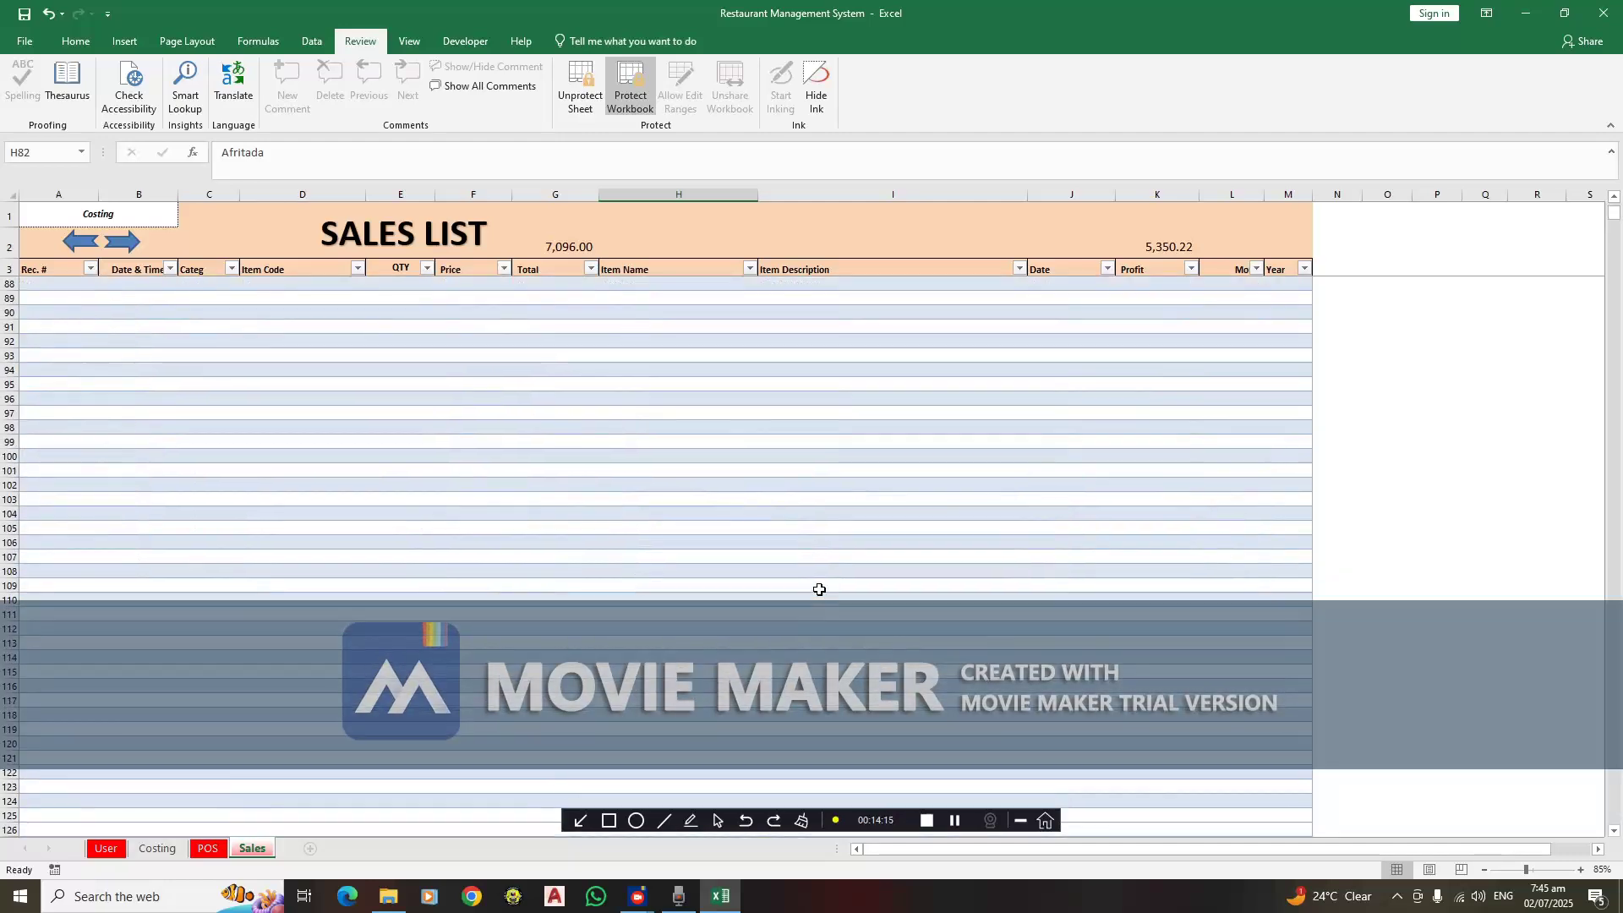
pyautogui.scroll(5, 816, 592)
pyautogui.click(748, 659)
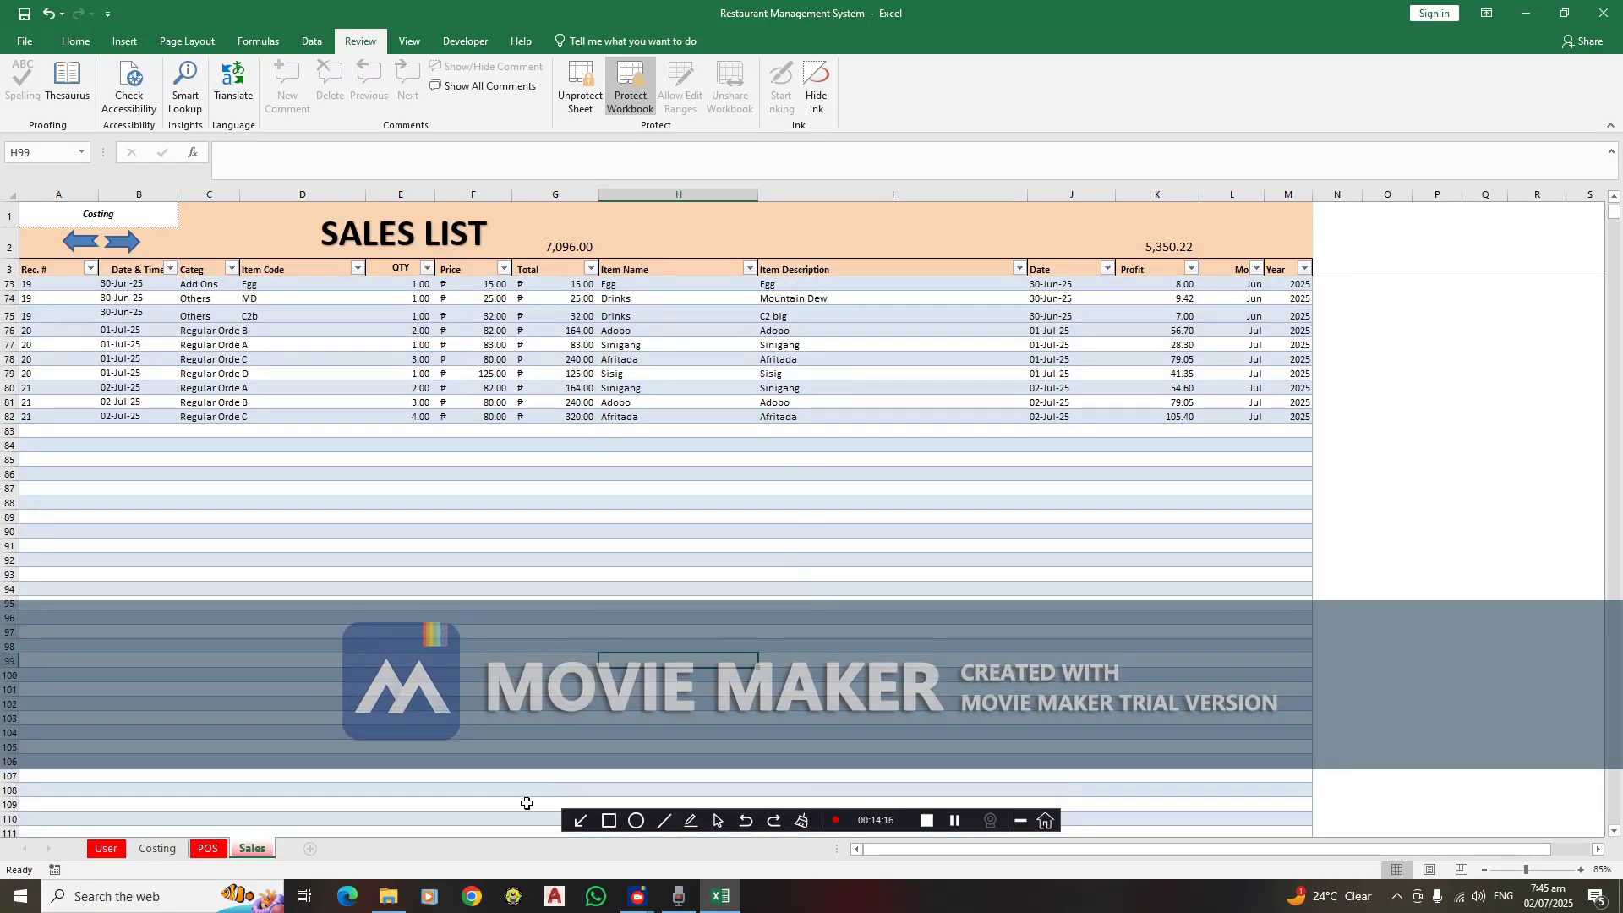
# Return to the POS sheet and inspect the receipt header's table number options and the linked contact number and address cells
pyautogui.click(105, 849)
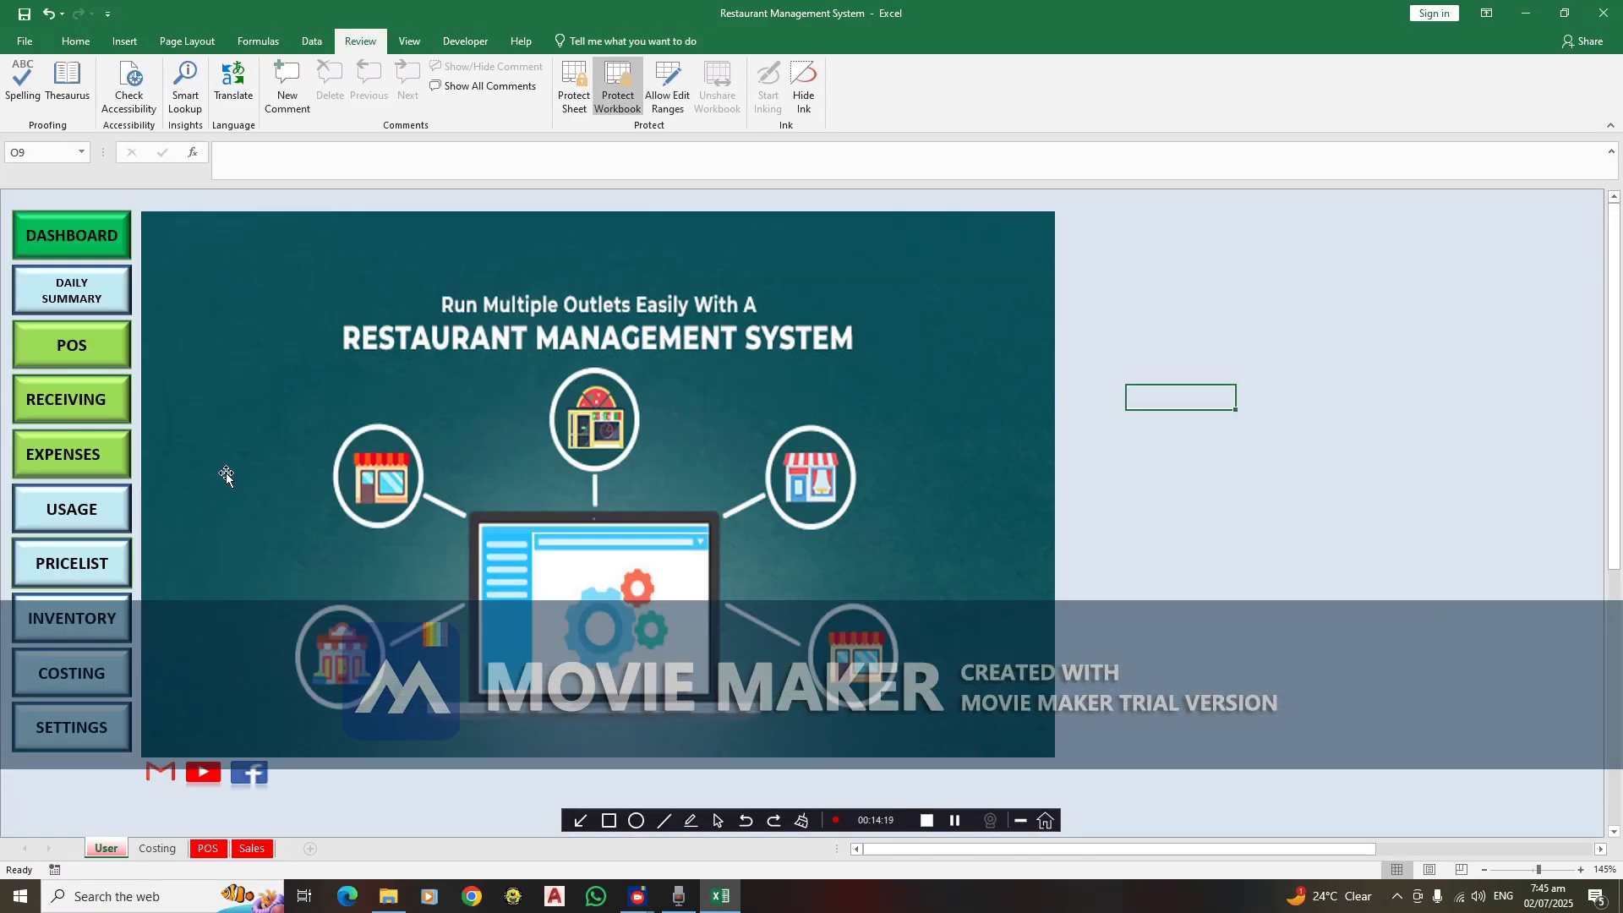
pyautogui.click(209, 849)
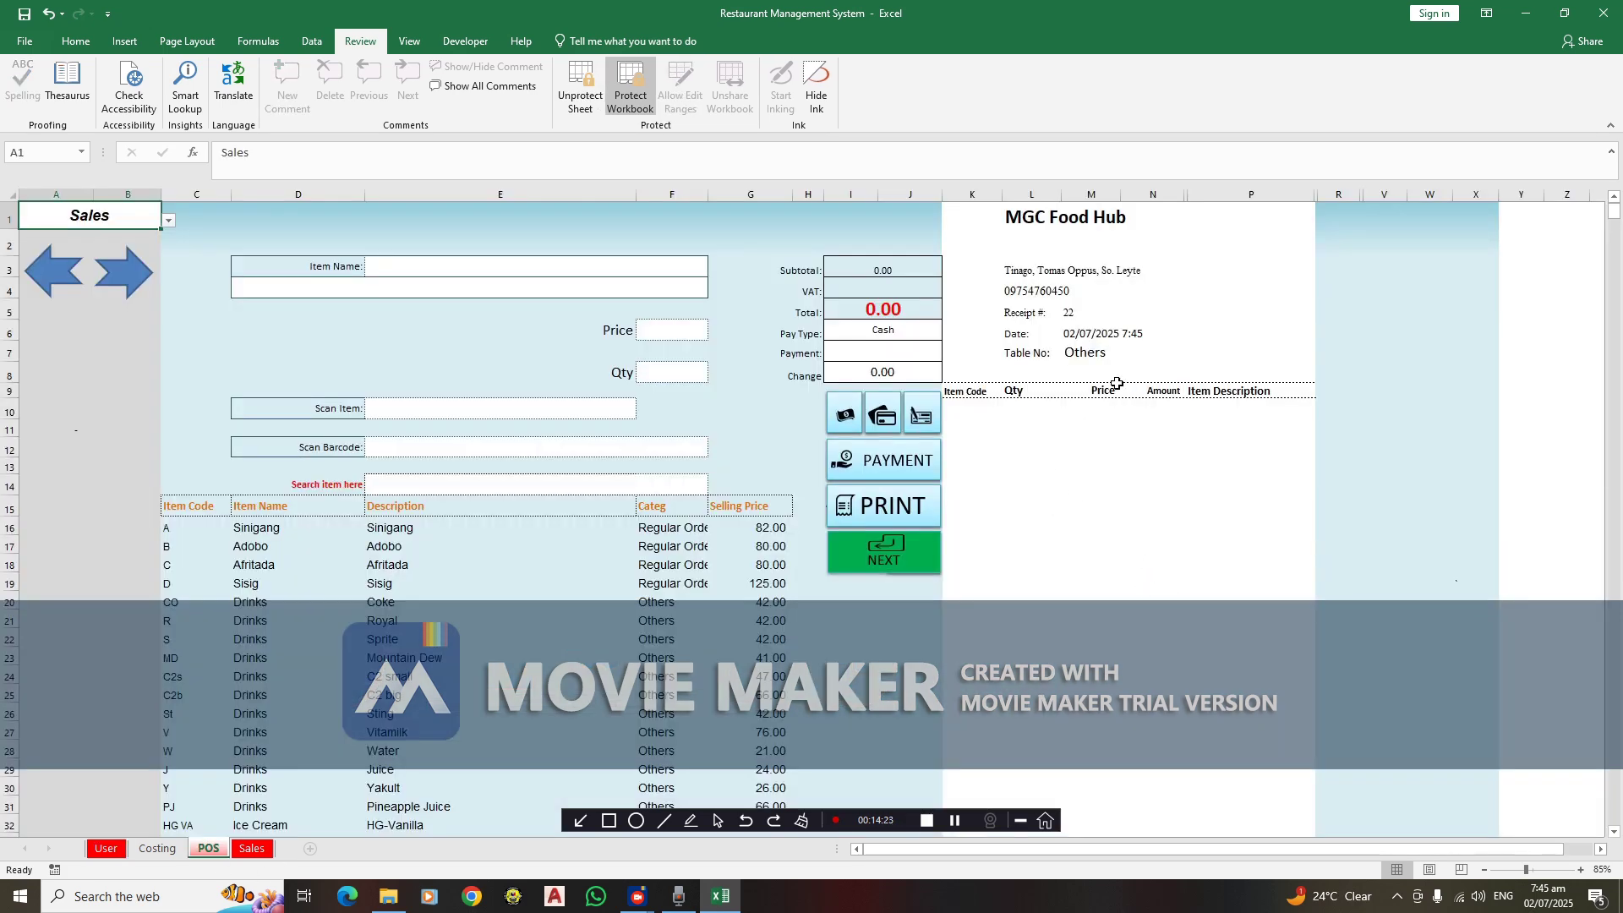
pyautogui.click(1106, 356)
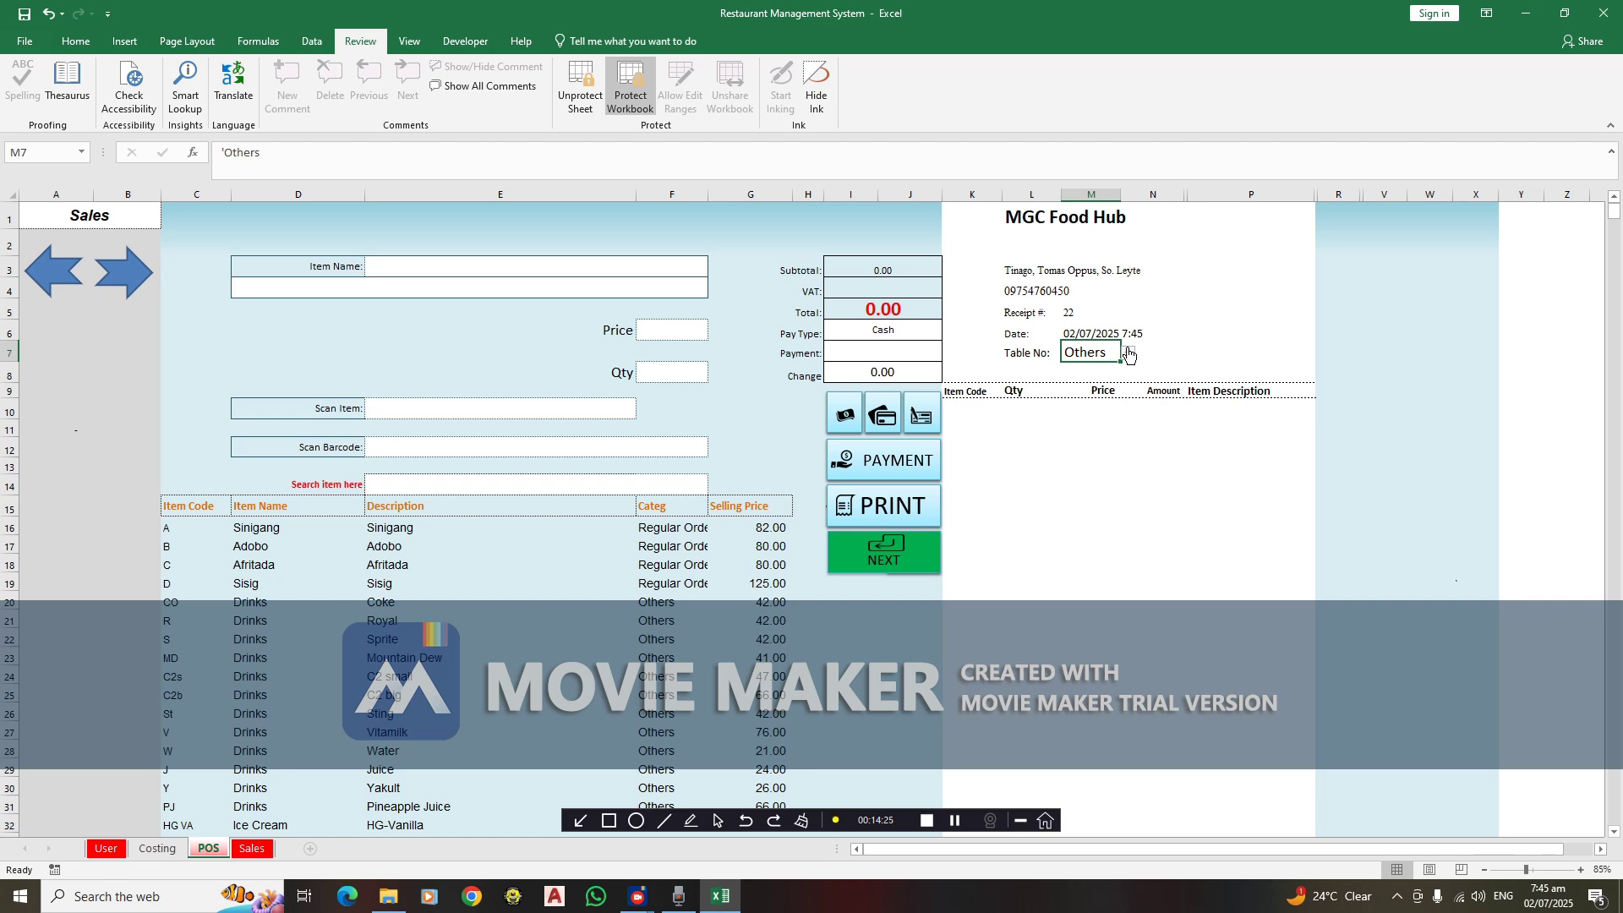
pyautogui.click(1129, 356)
pyautogui.click(1087, 454)
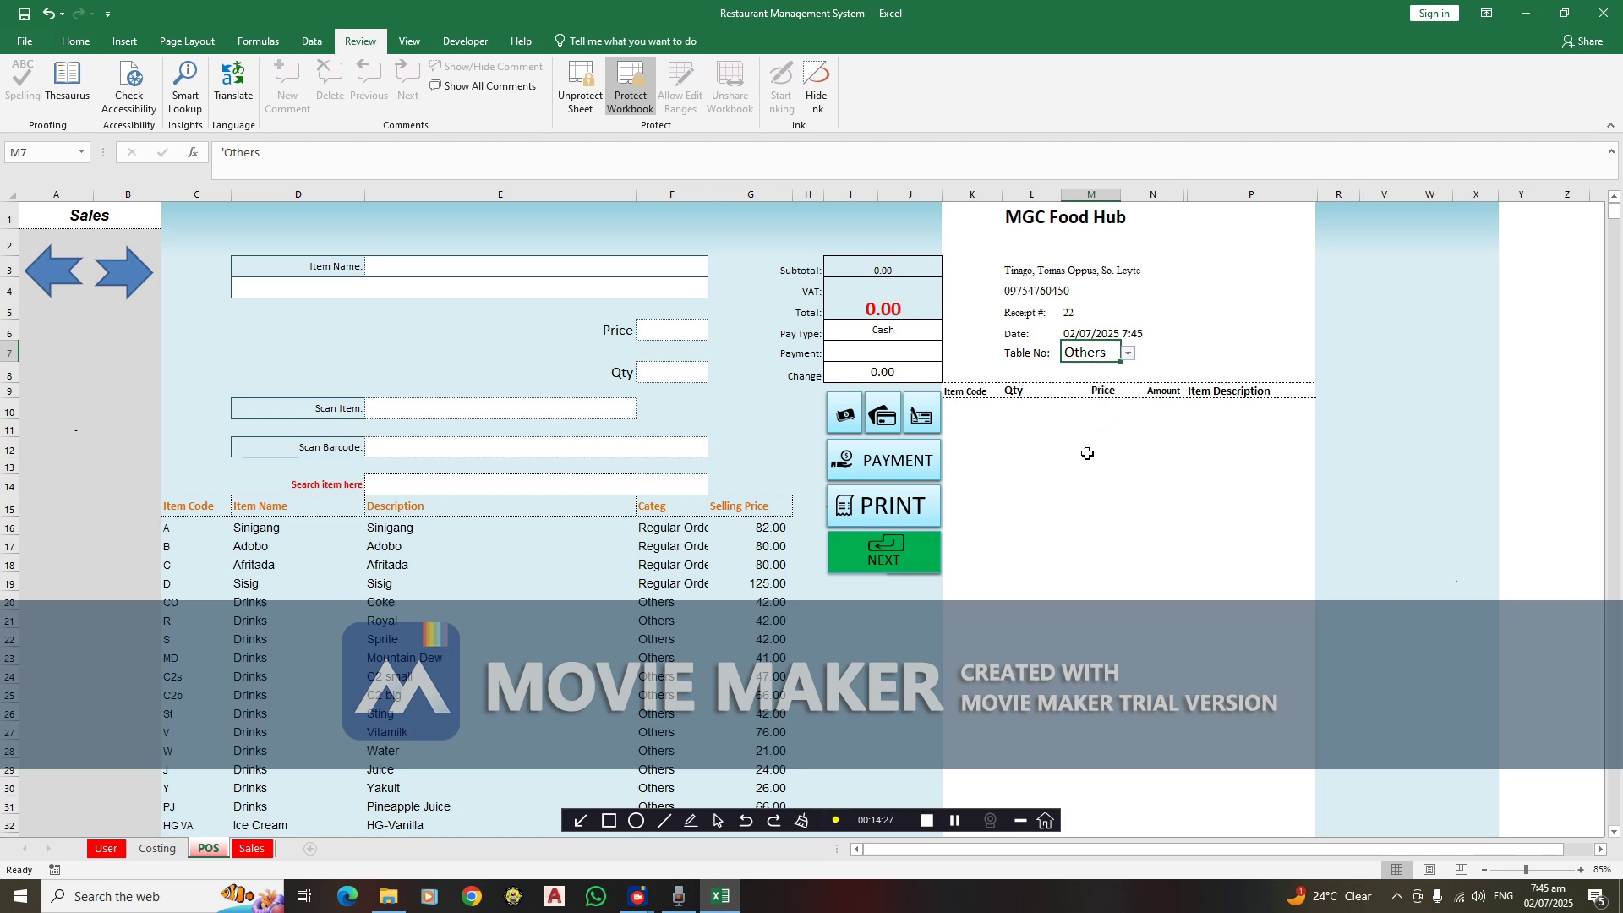
pyautogui.click(1029, 281)
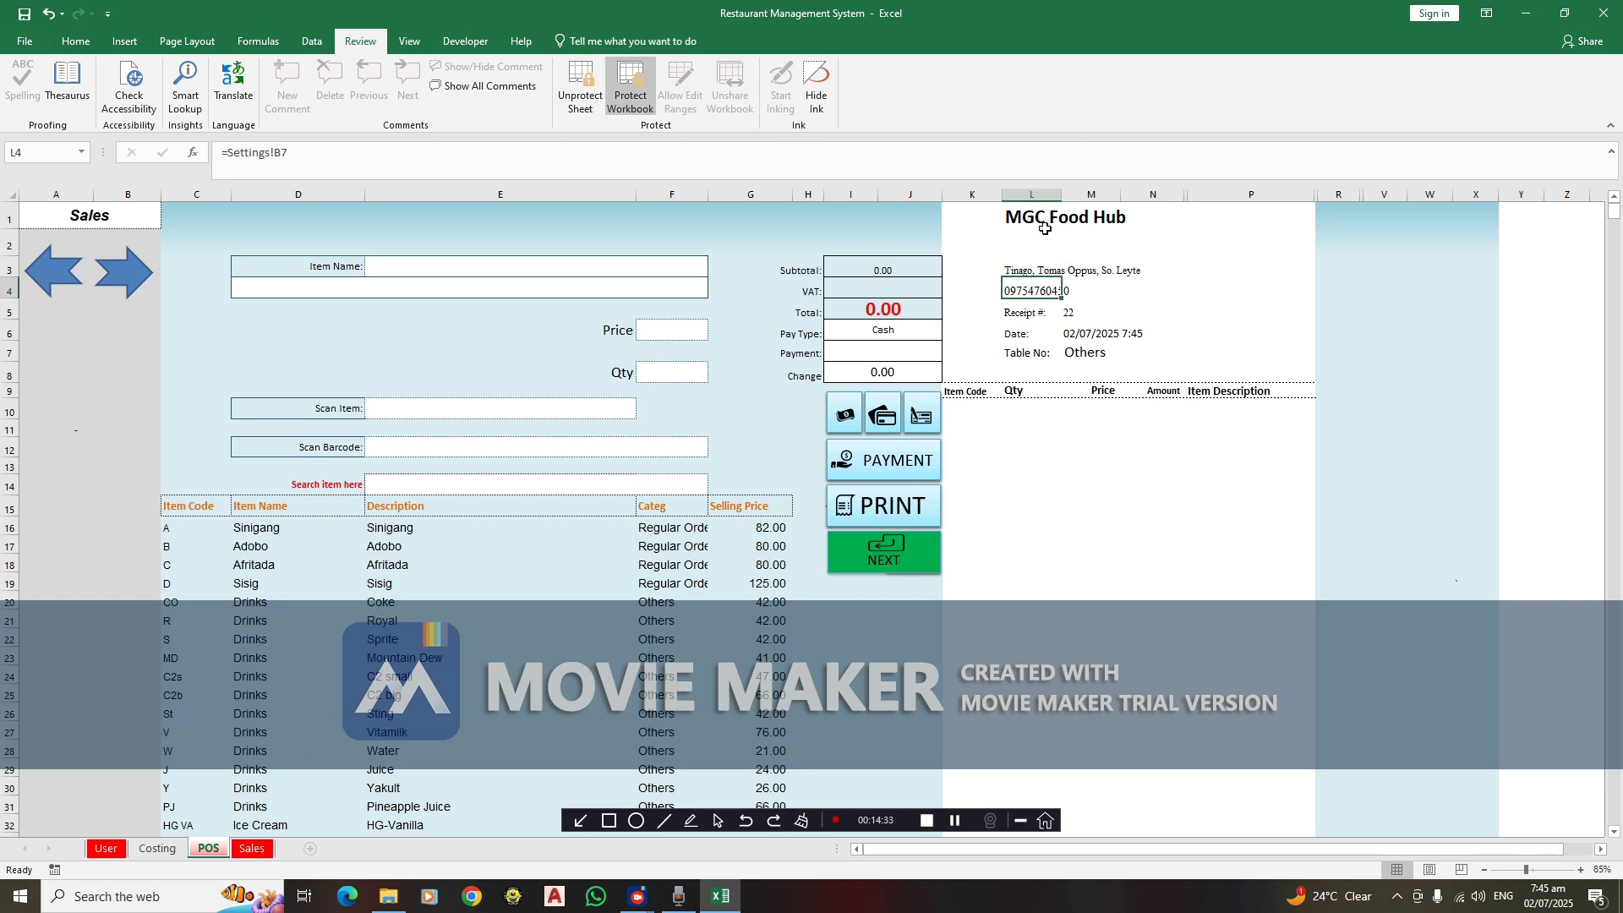
pyautogui.click(1031, 270)
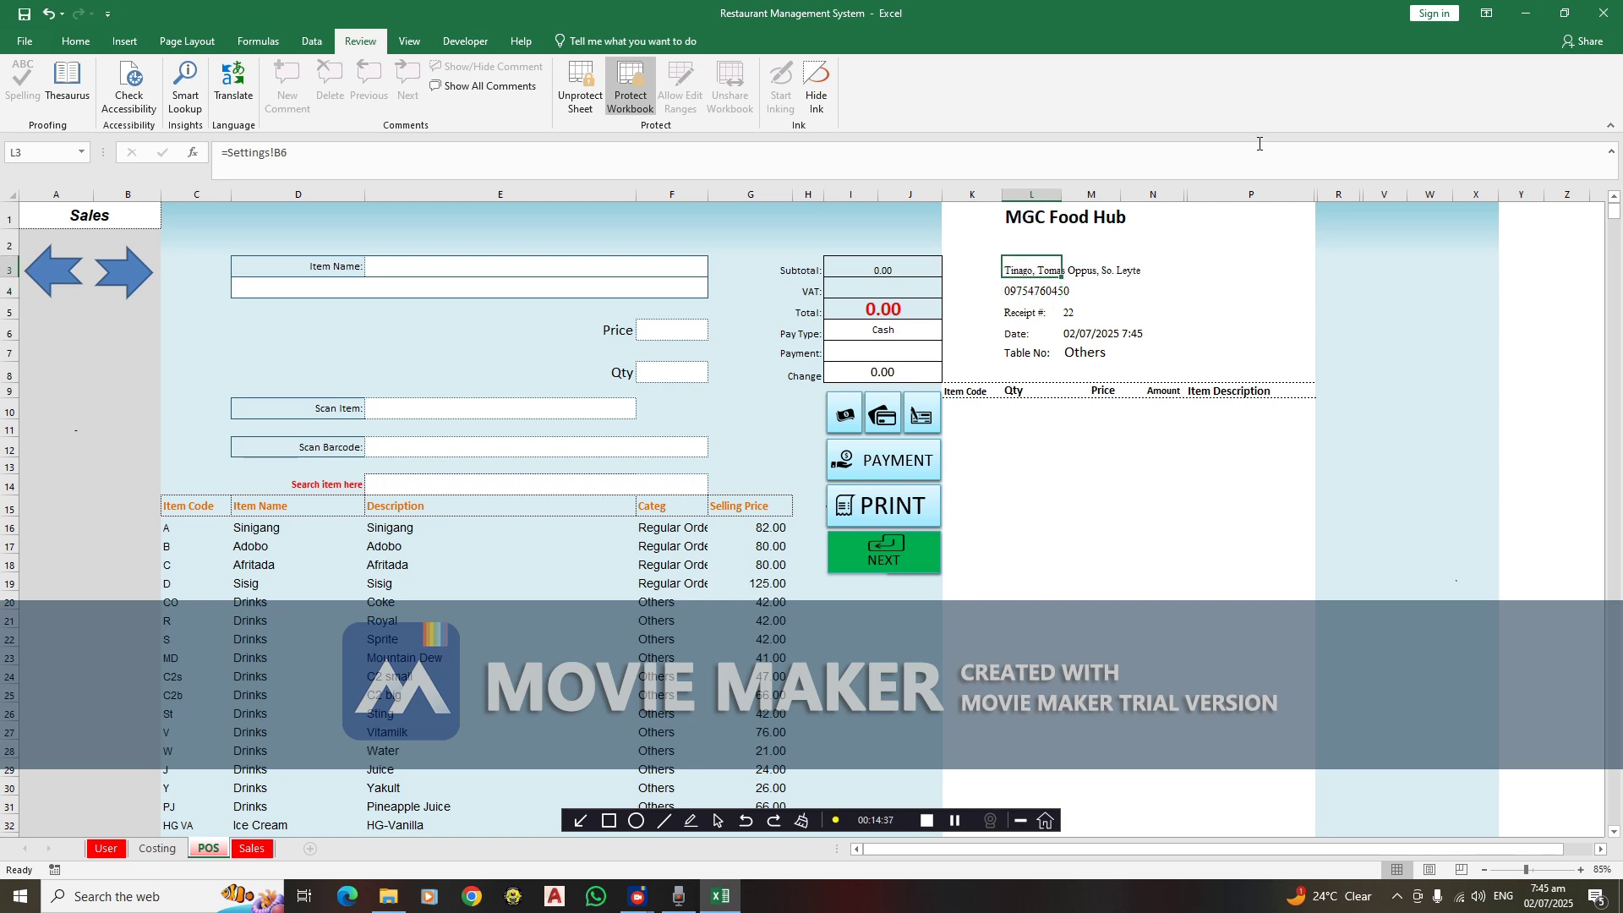
# Open the Expenses form from the User sheet and examine the codes, categories, descriptions and empty rows in its list of expenses codes
pyautogui.click(105, 849)
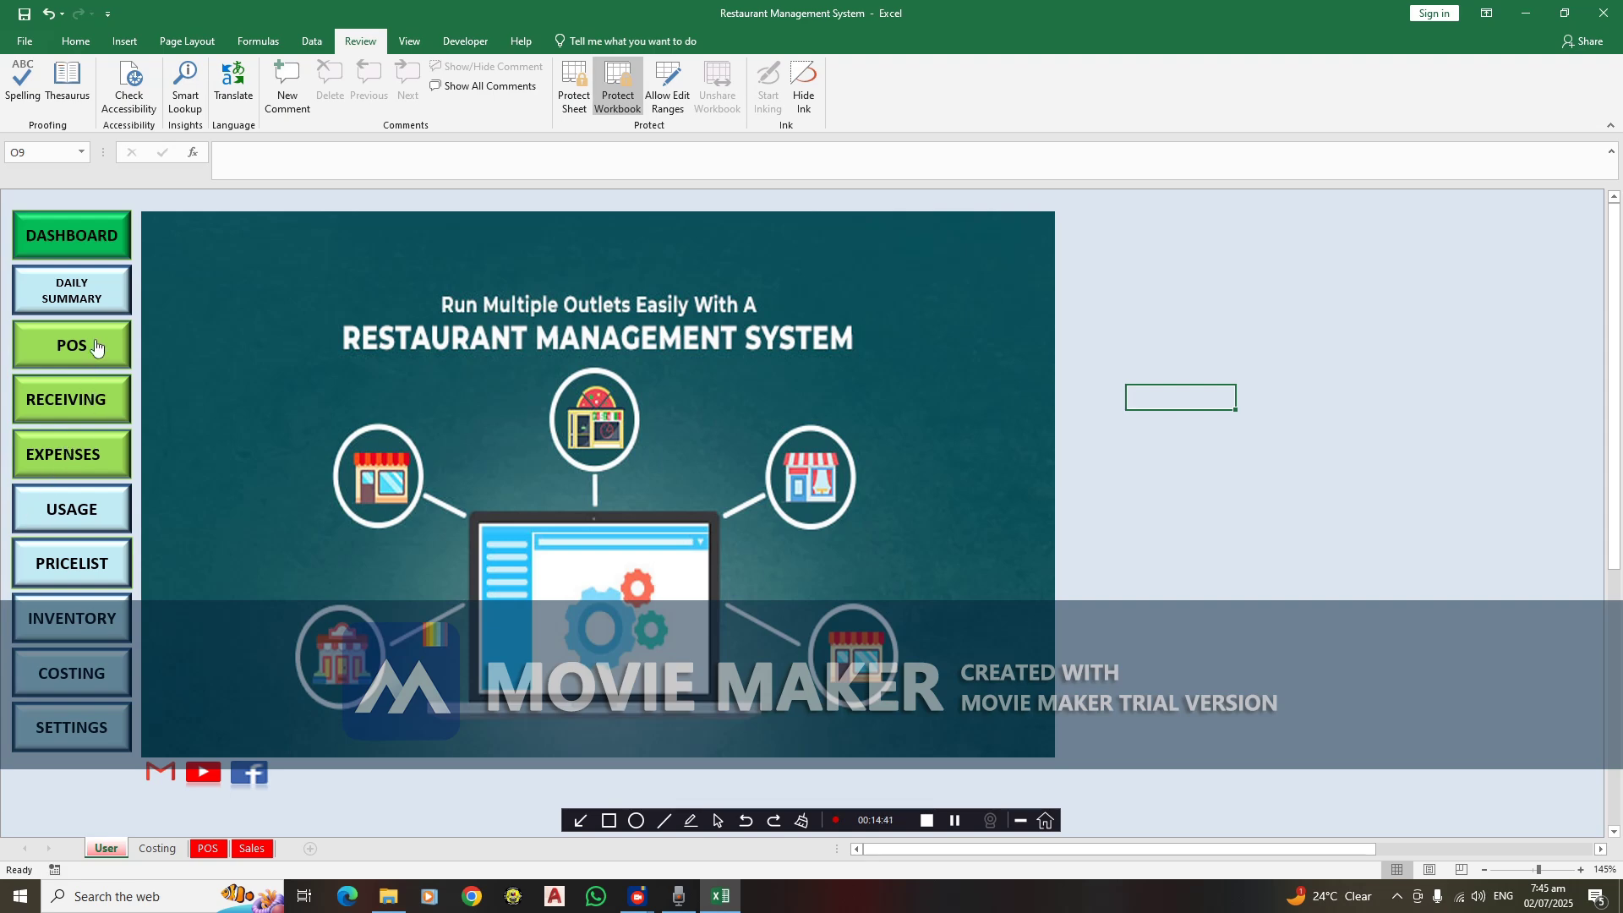
pyautogui.click(93, 461)
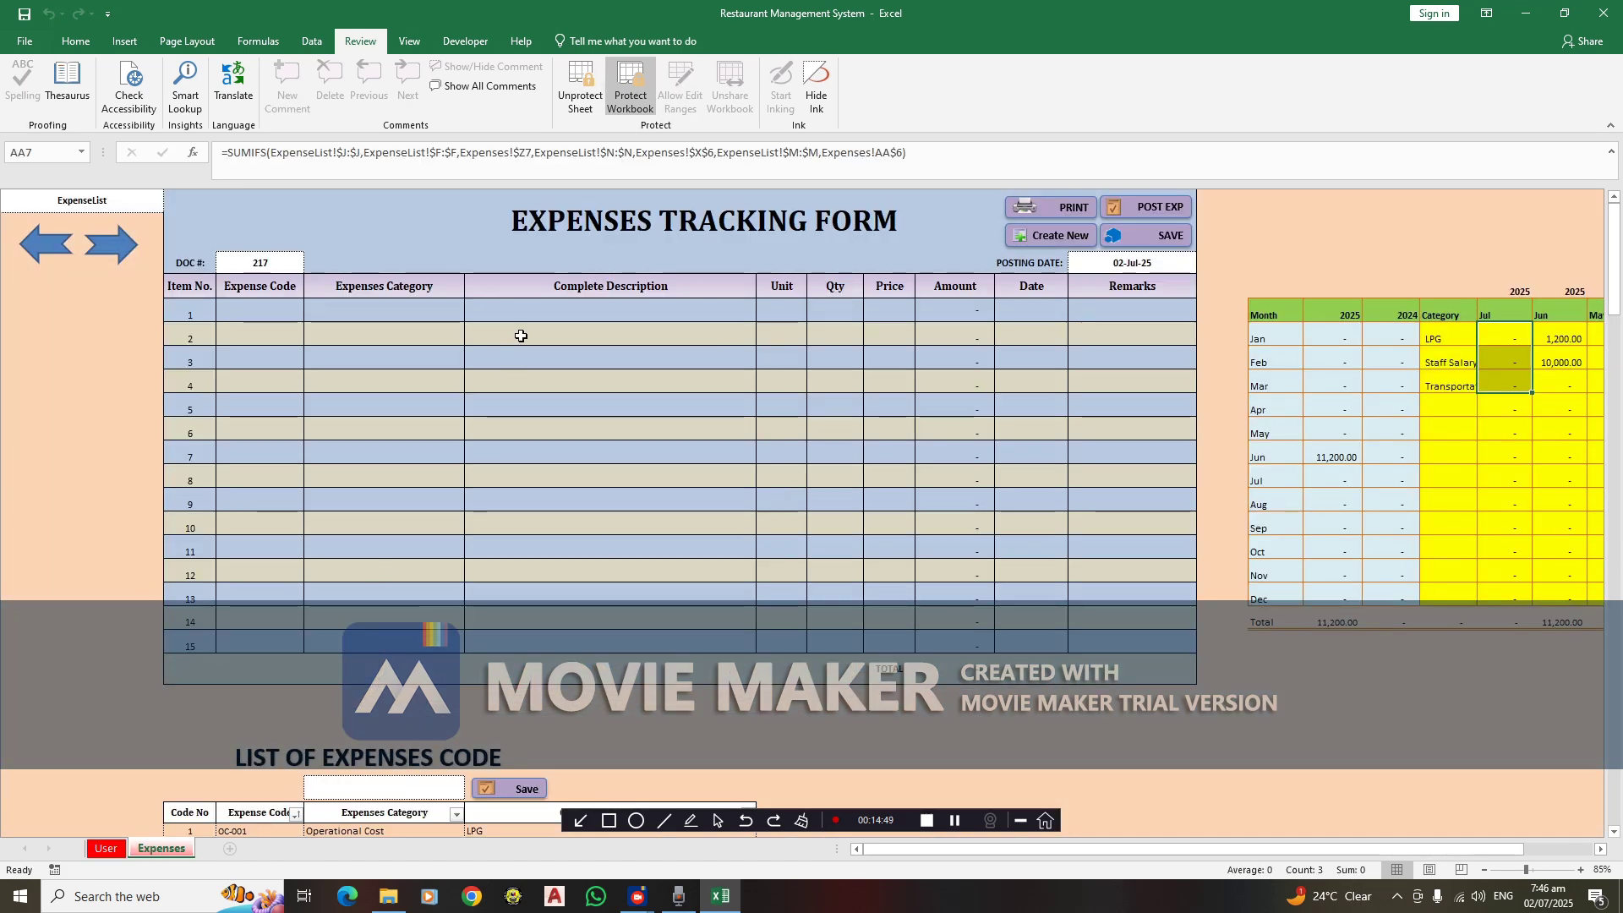
pyautogui.scroll(-8, 521, 335)
pyautogui.scroll(2, 608, 402)
pyautogui.click(648, 526)
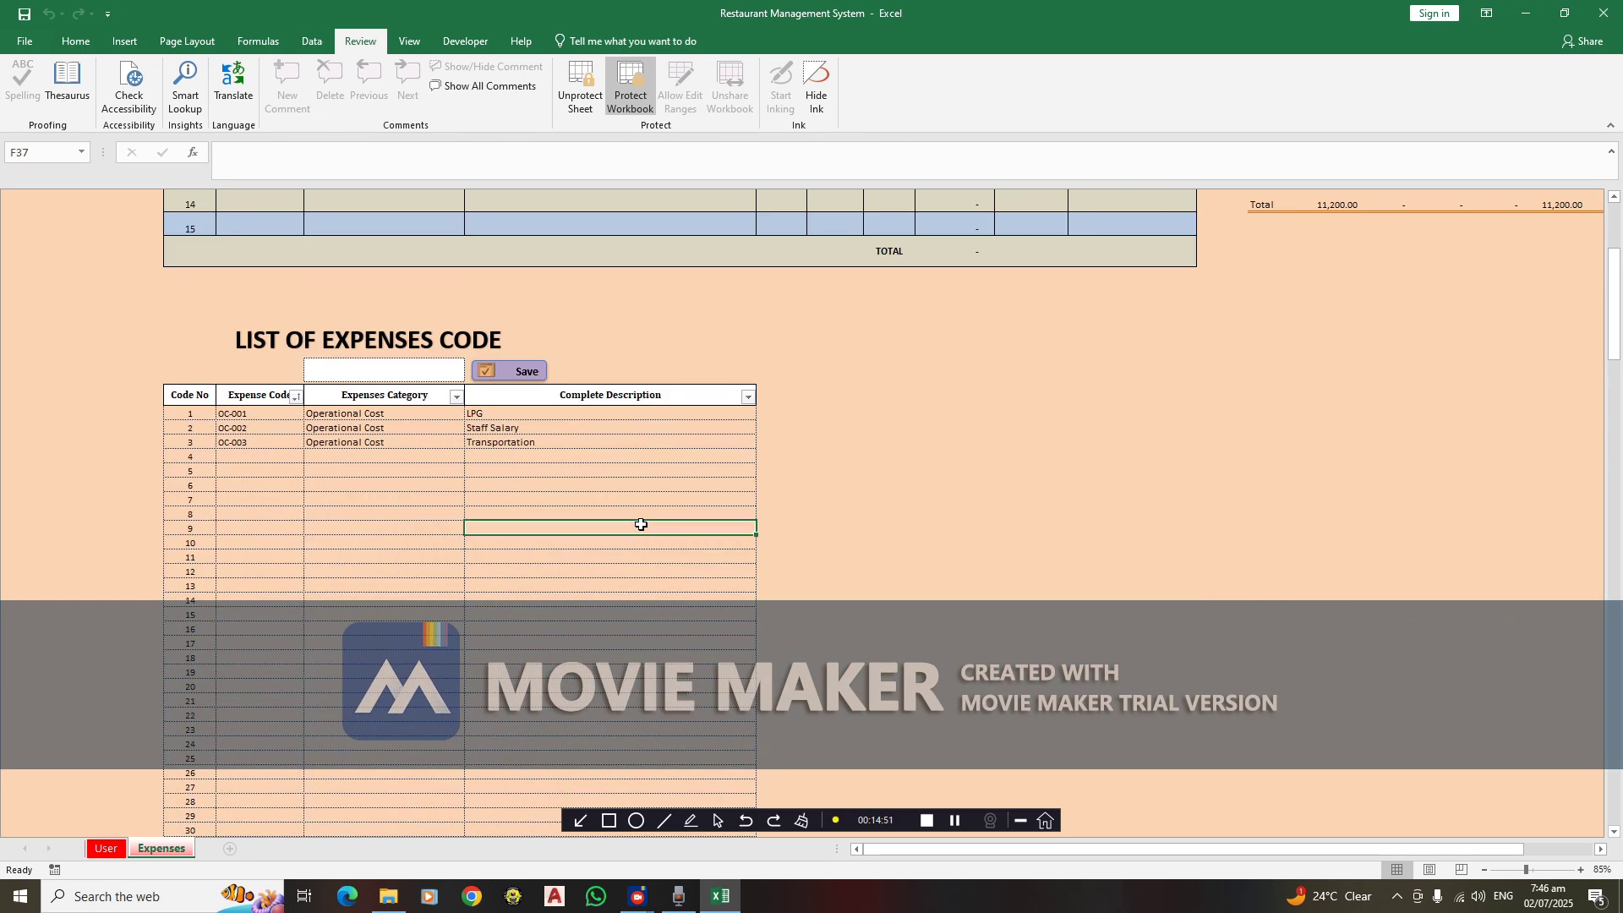
pyautogui.click(649, 449)
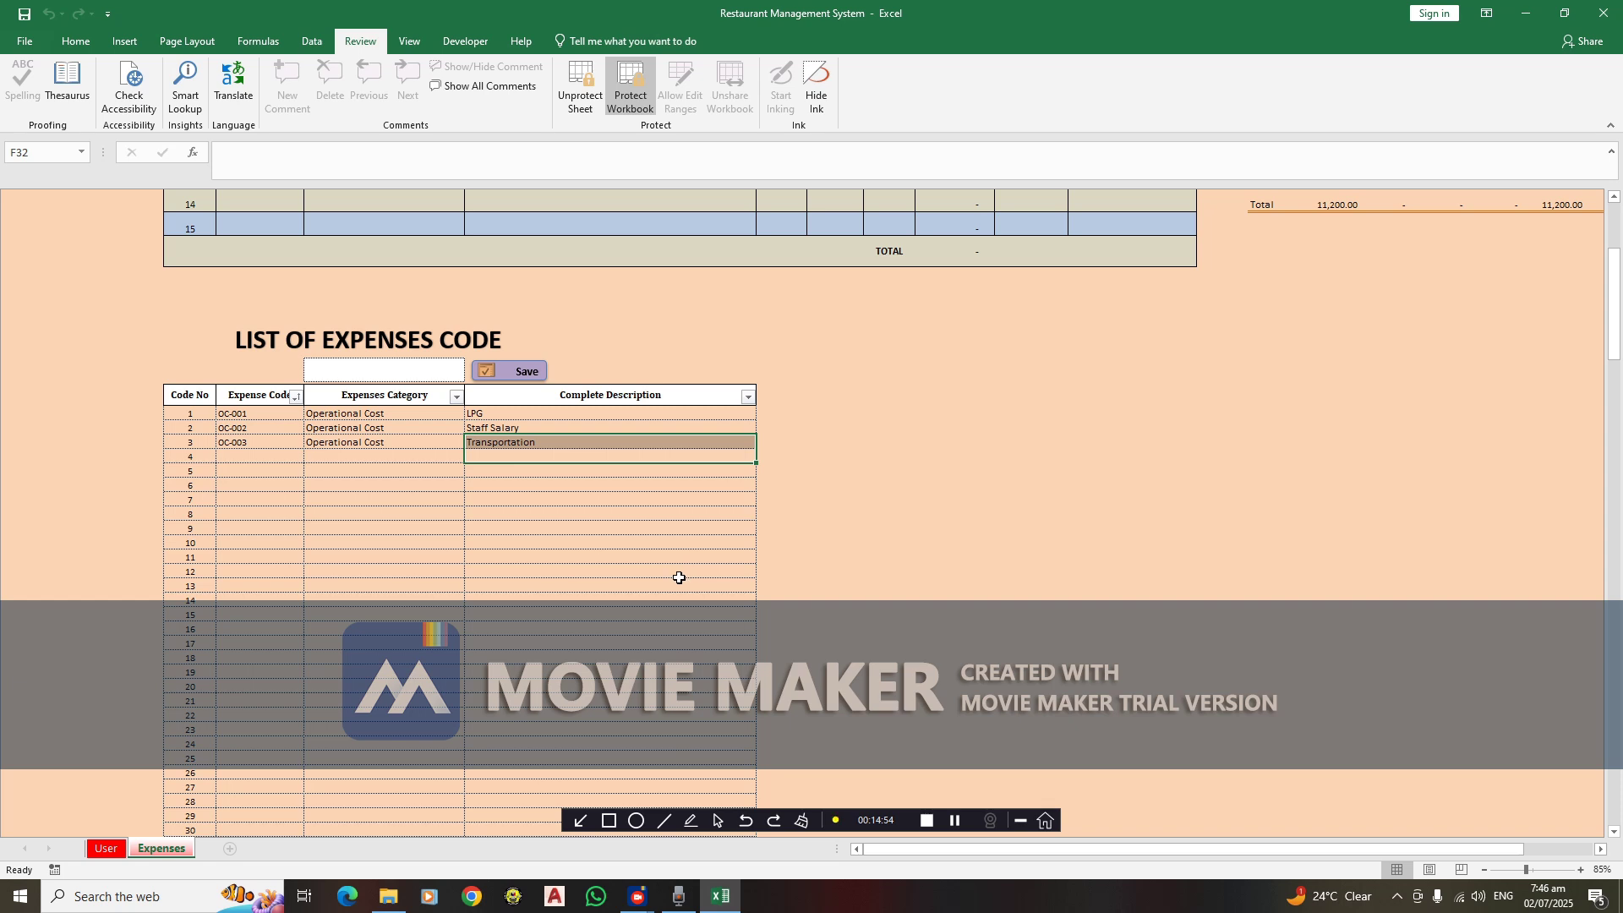
pyautogui.click(275, 418)
pyautogui.click(361, 415)
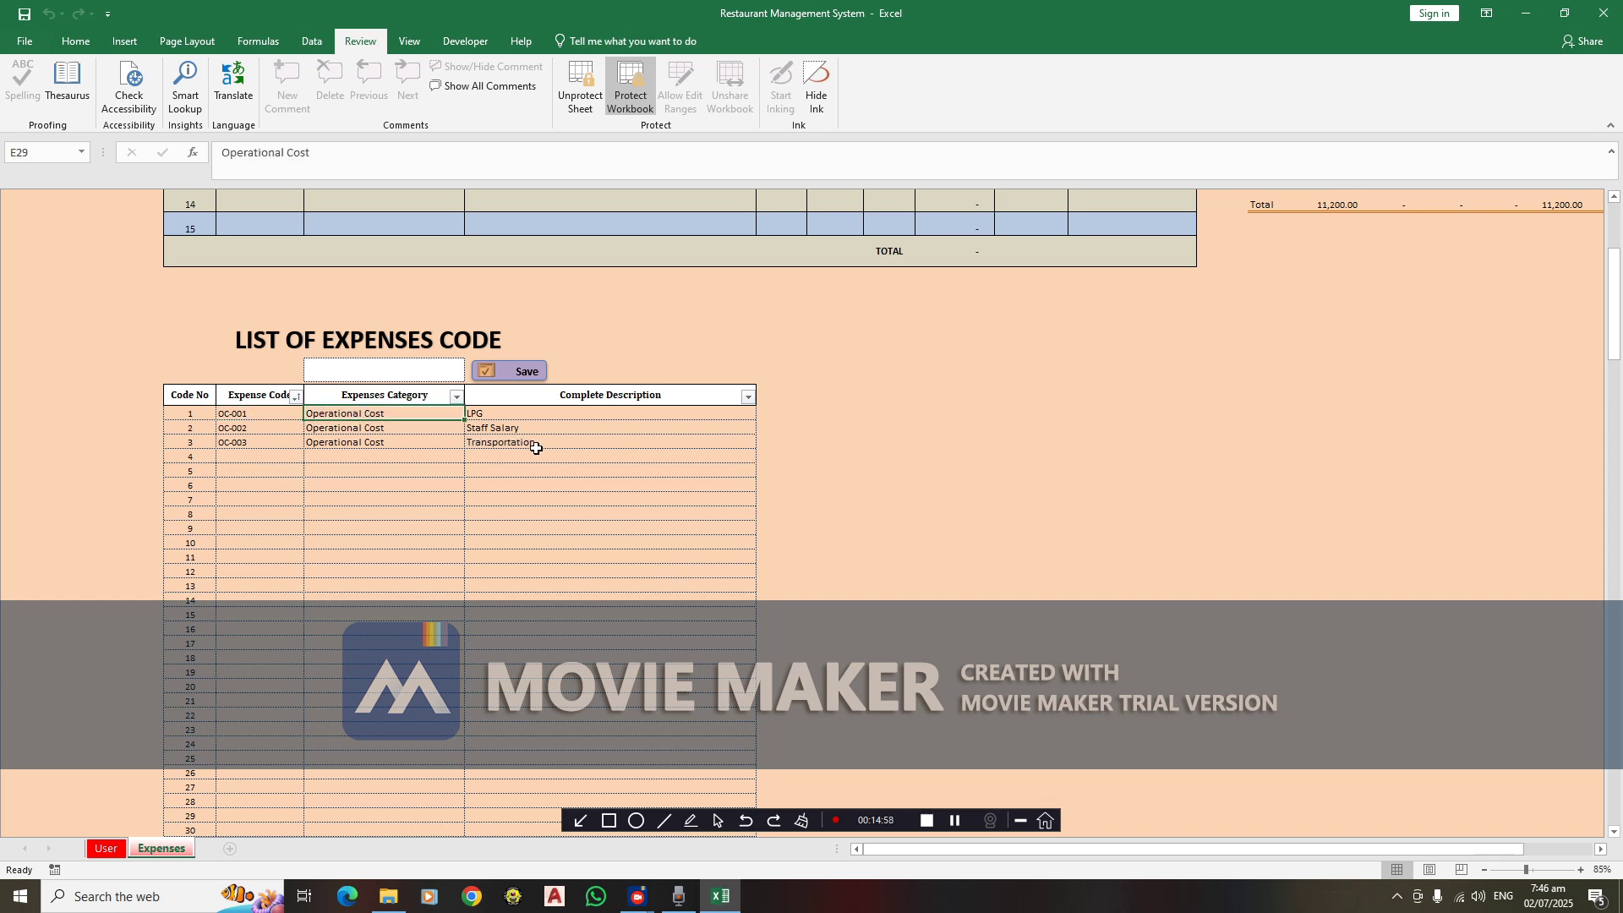
pyautogui.click(260, 456)
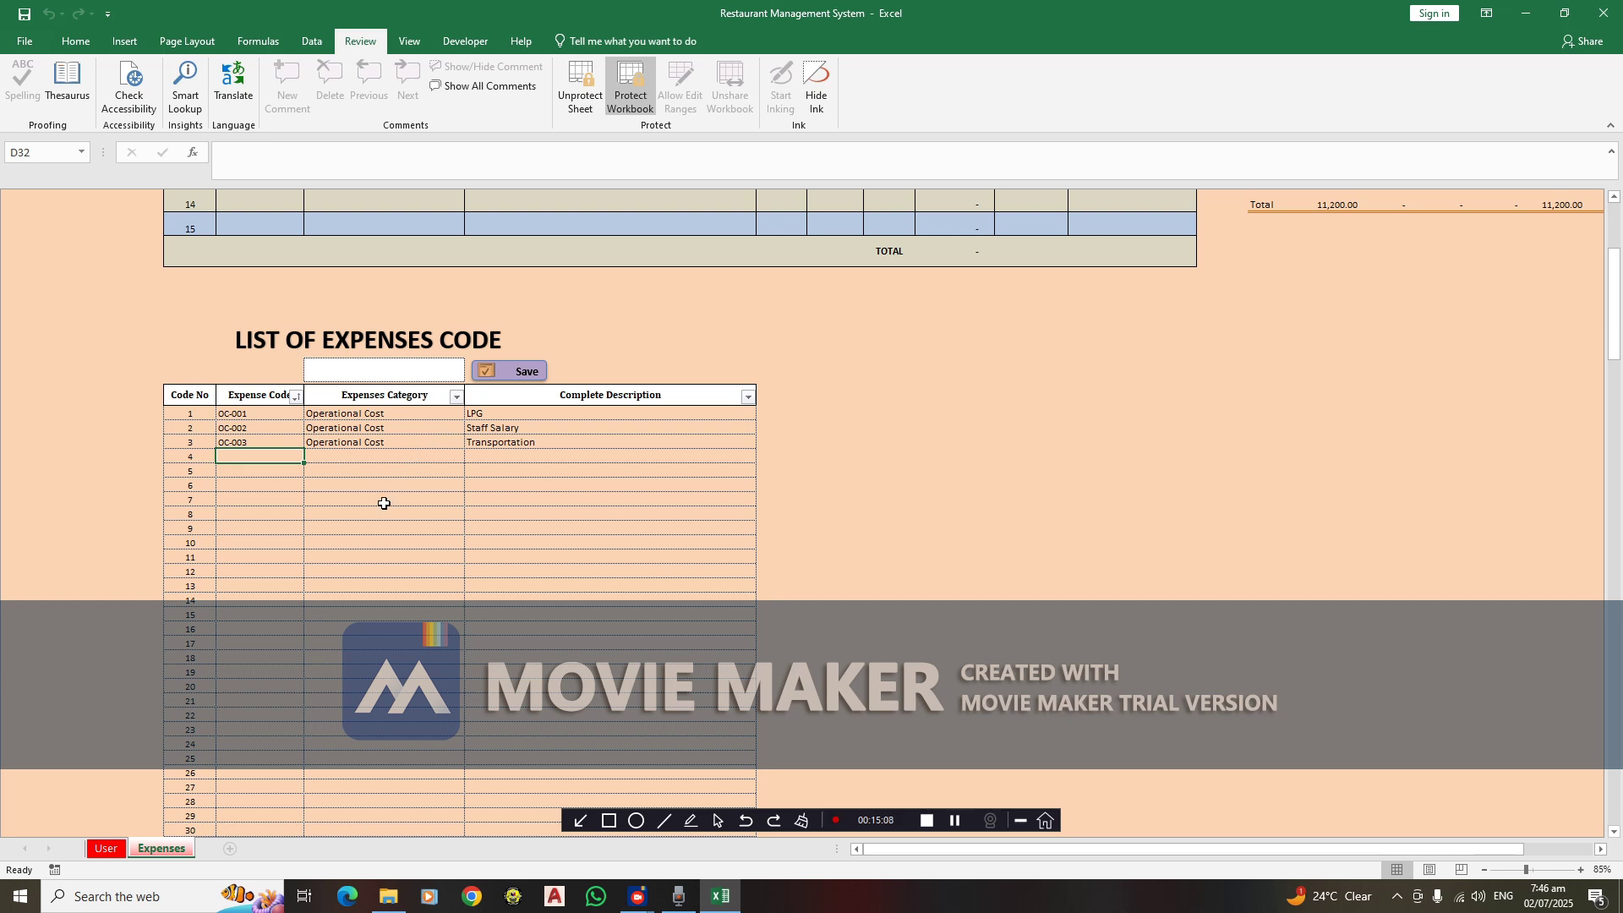
pyautogui.click(443, 458)
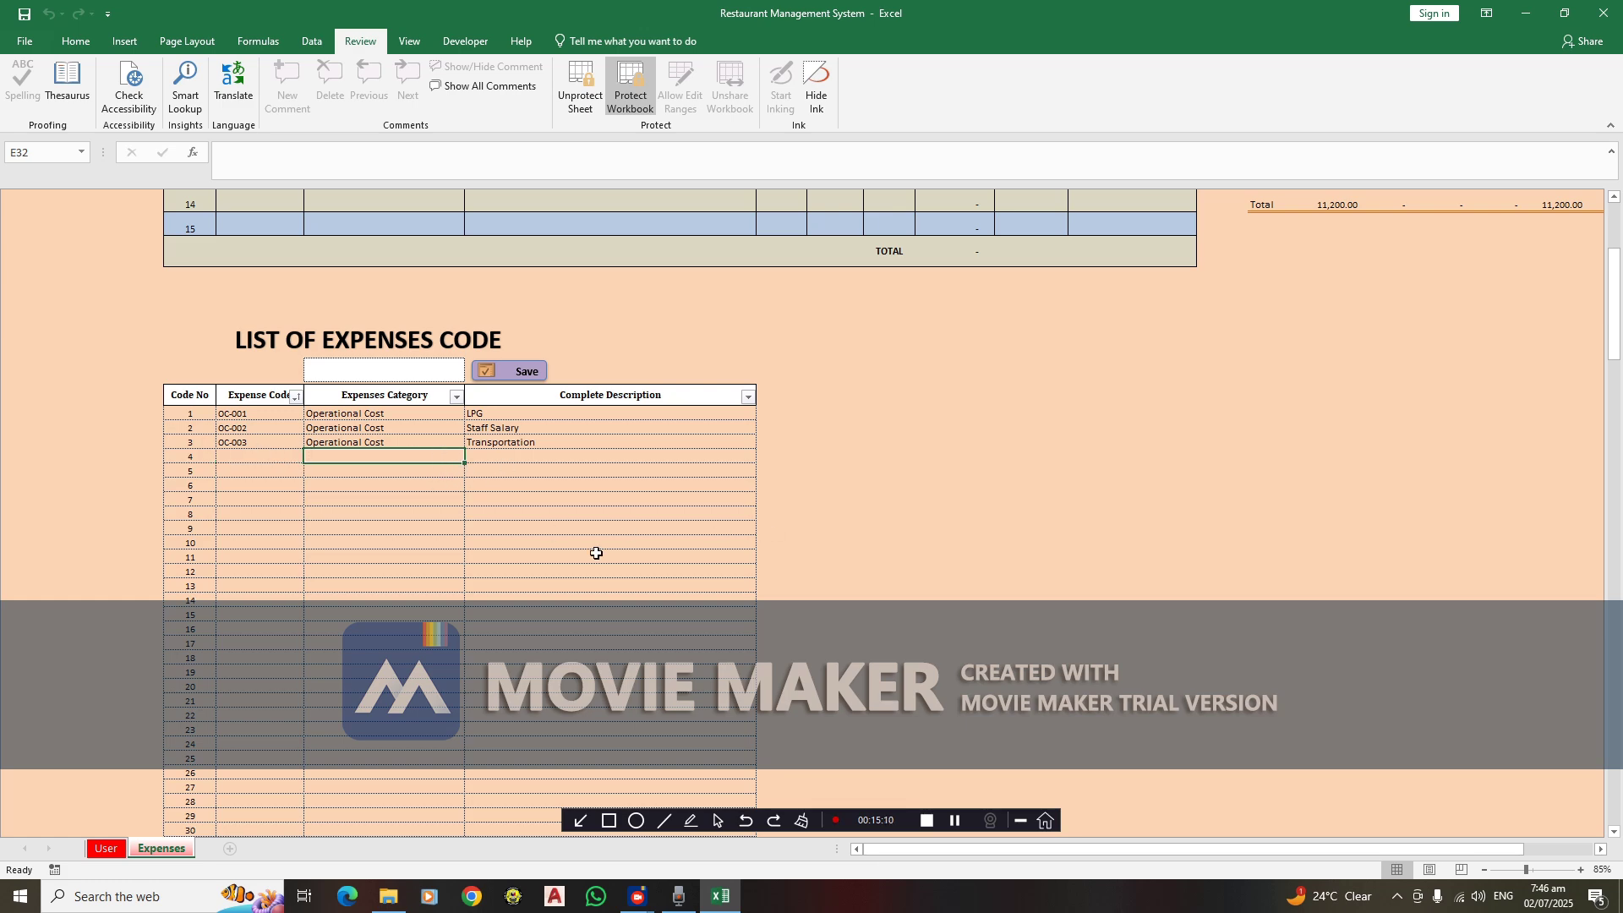
# Add the Staff Salary expense code OC-002 from the expenses code list to the first row of the tracking form
pyautogui.scroll(3, 459, 629)
pyautogui.scroll(3, 544, 442)
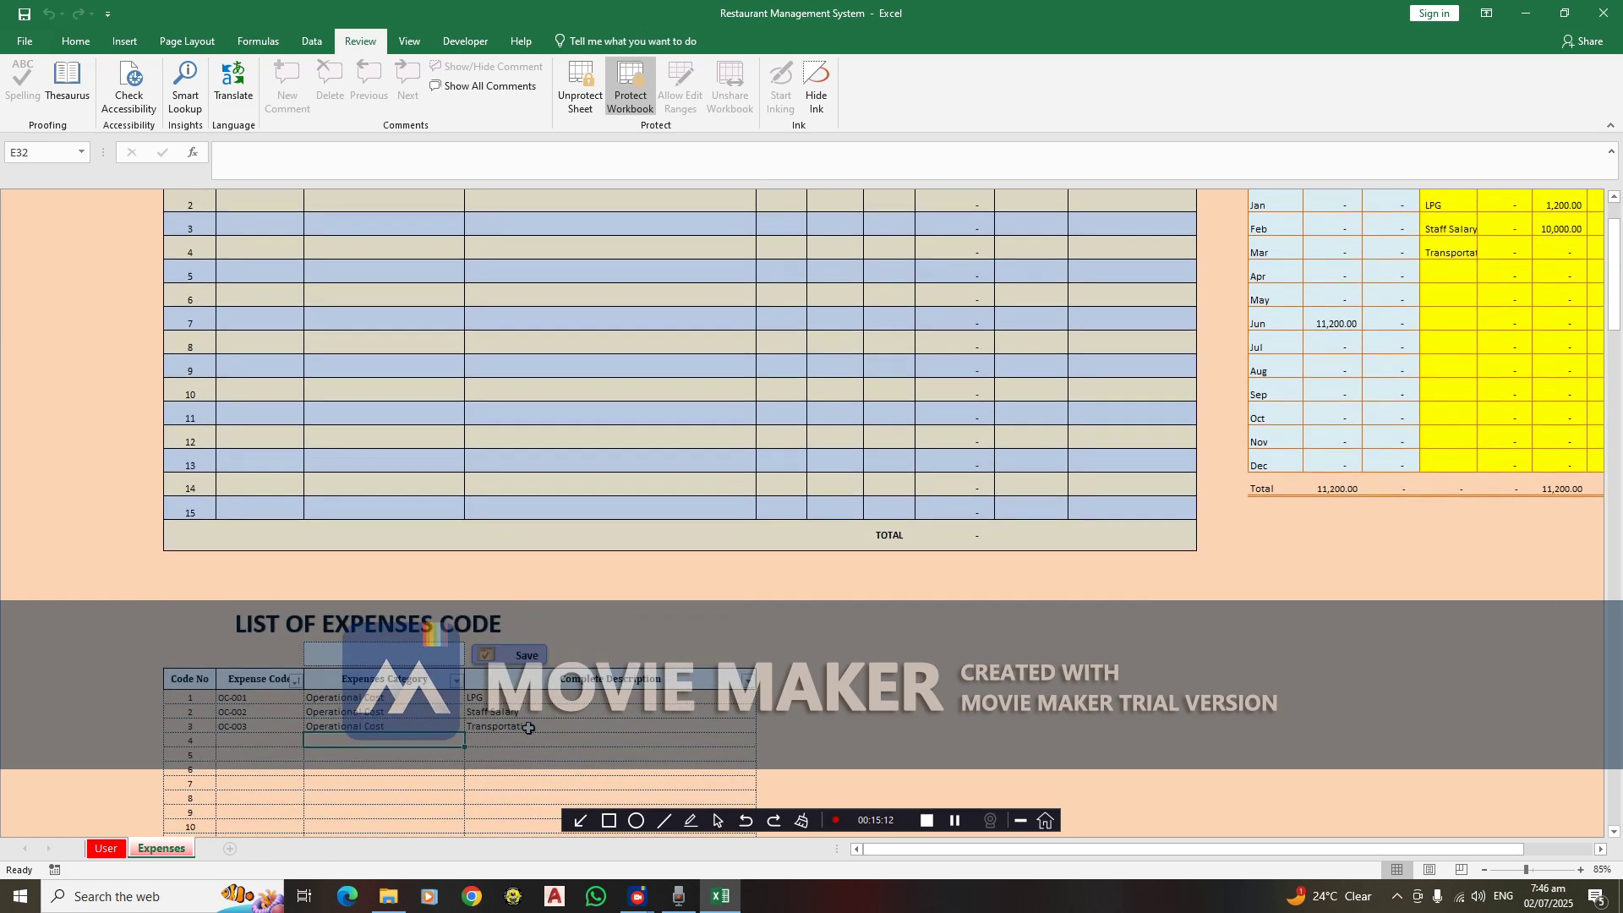
pyautogui.scroll(-1, 584, 723)
pyautogui.doubleClick(414, 714)
pyautogui.scroll(2, 634, 449)
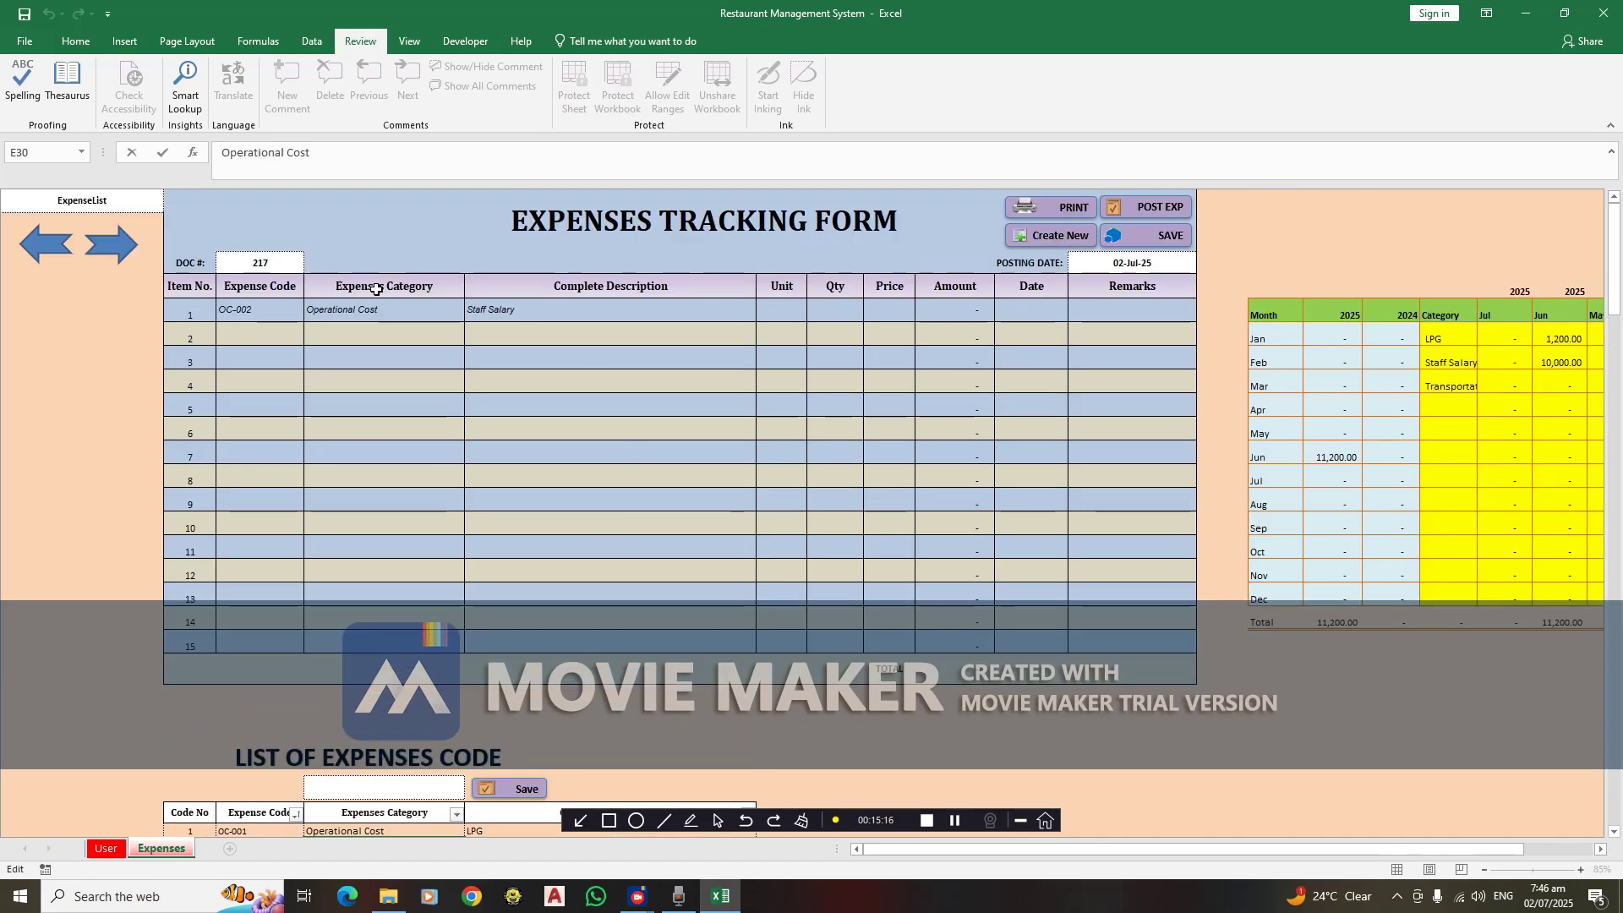
# Set the Staff Salary line's unit to lot, quantity to 3 and price to 5000
pyautogui.click(783, 309)
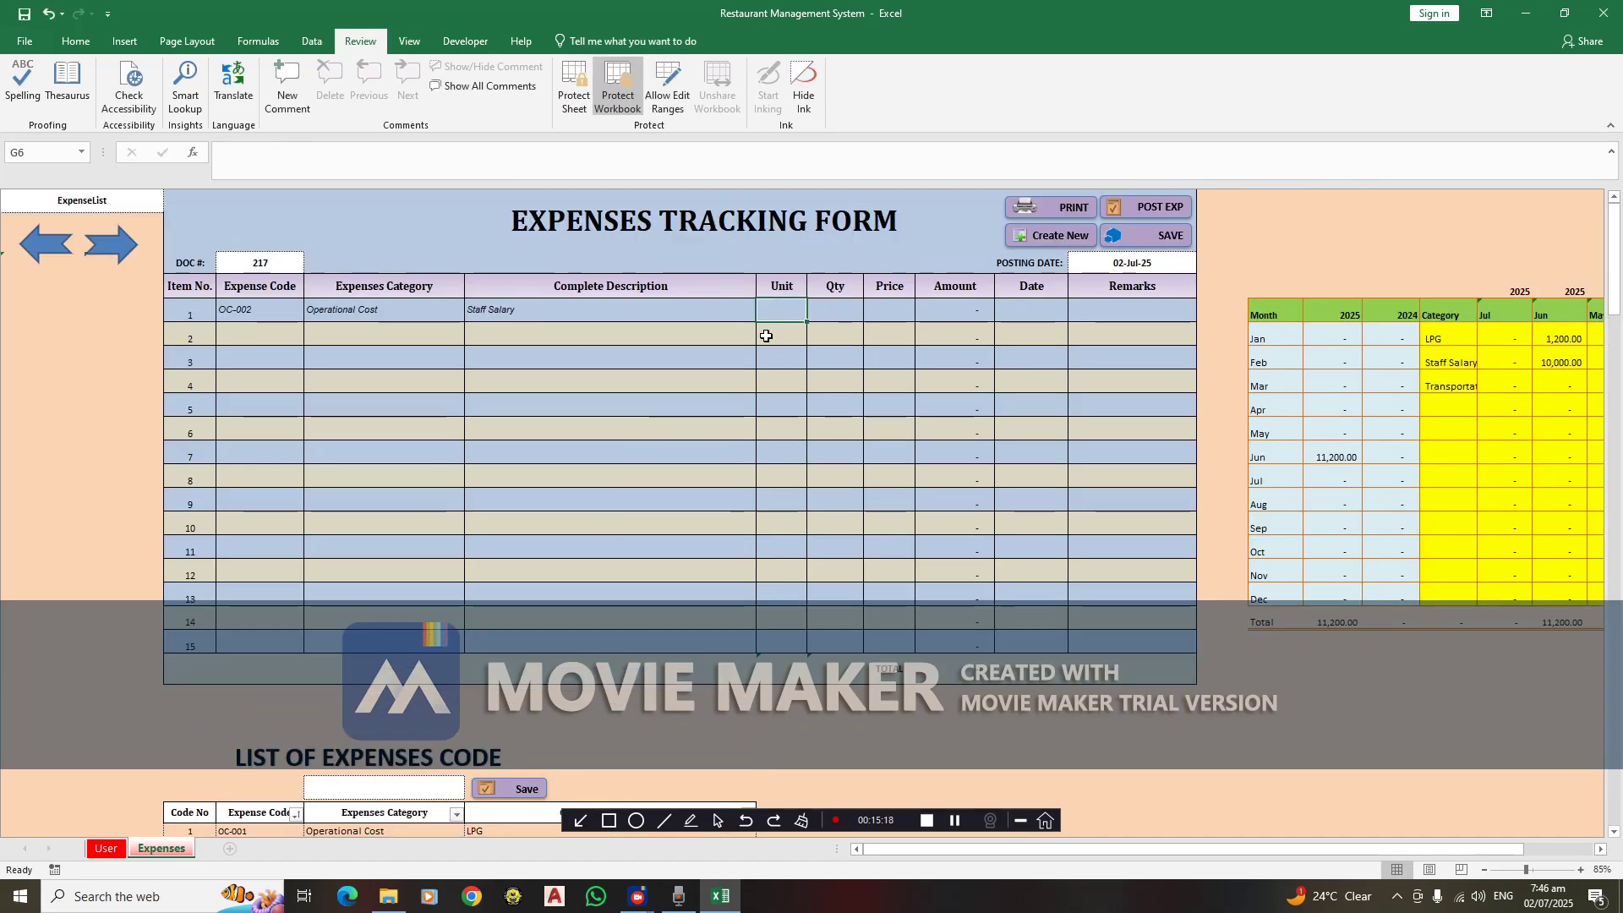
pyautogui.write('lot')
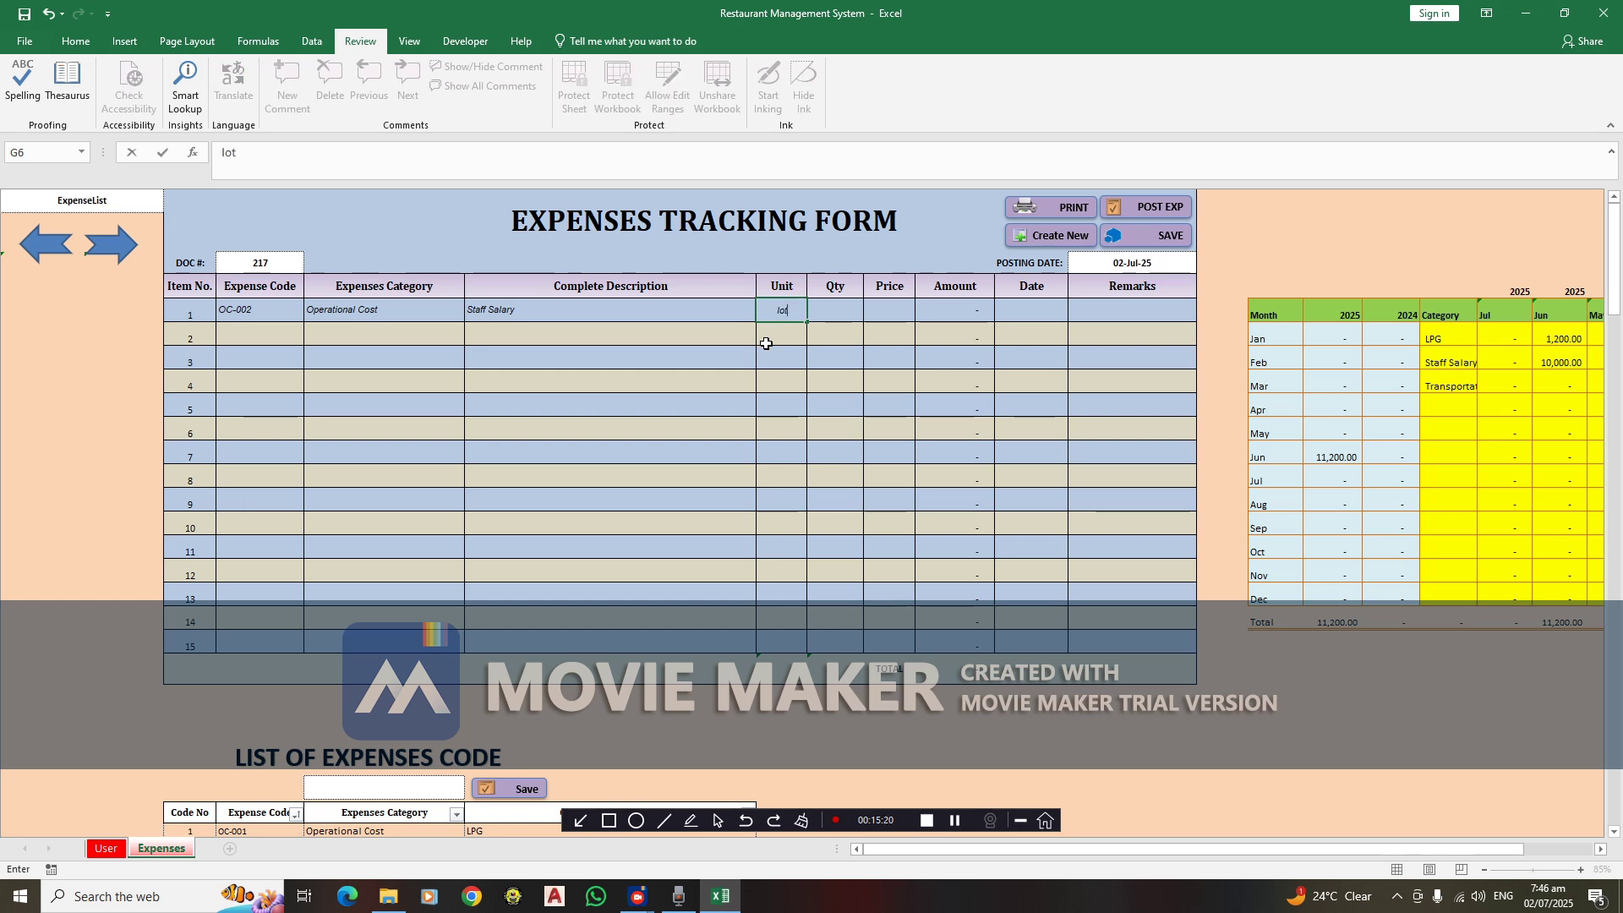
pyautogui.press('Tab')
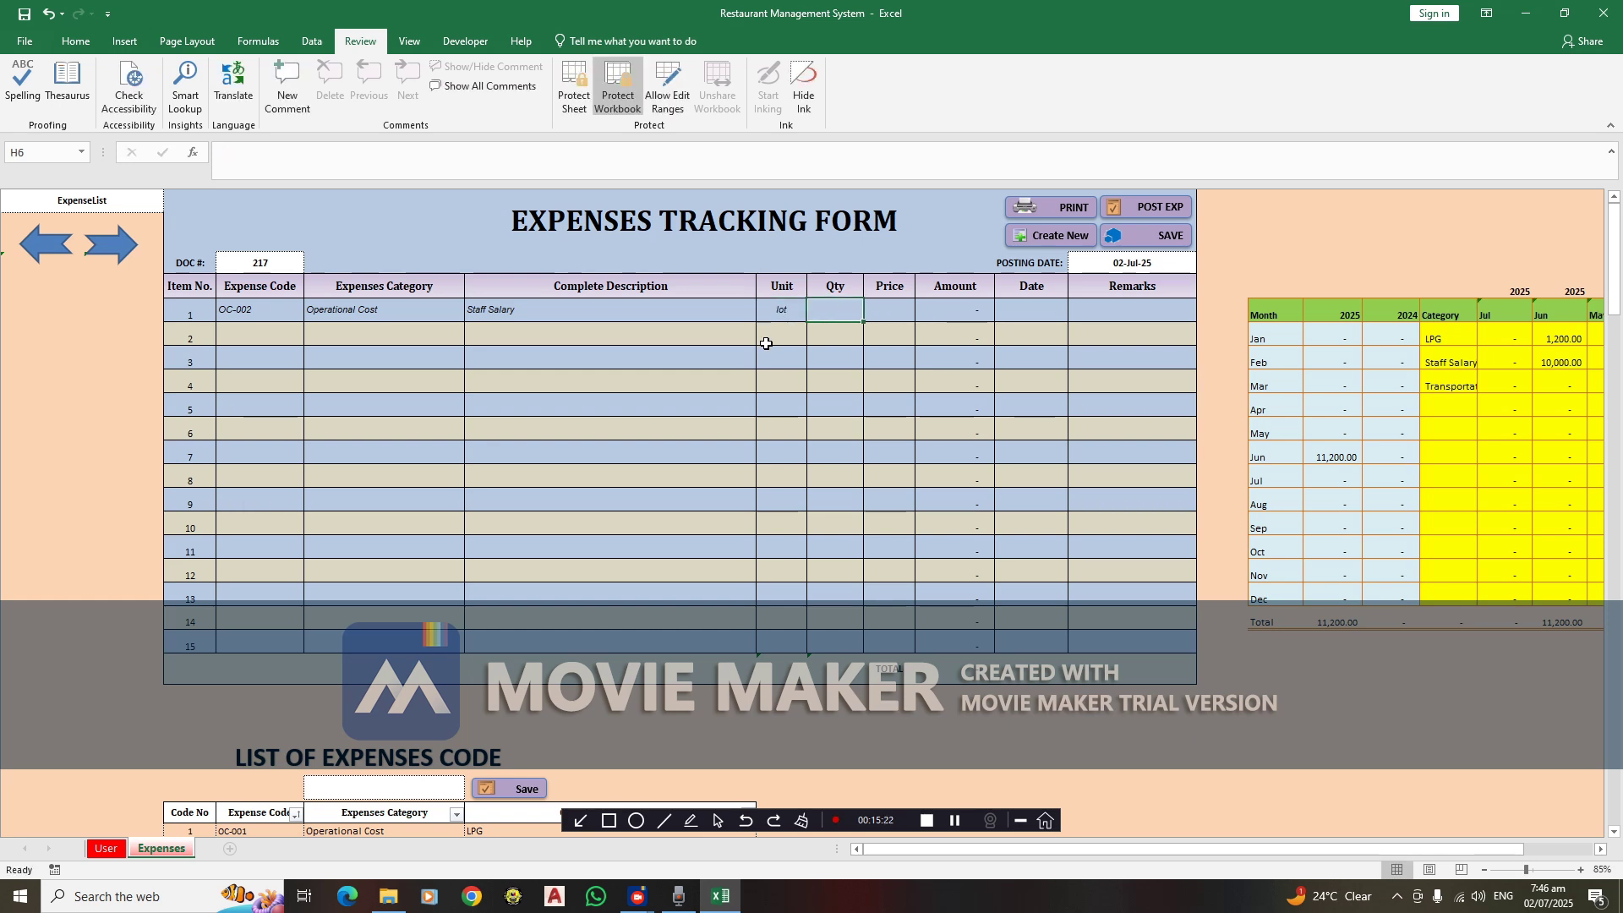
pyautogui.write('3')
pyautogui.press('Tab')
pyautogui.write('5000')
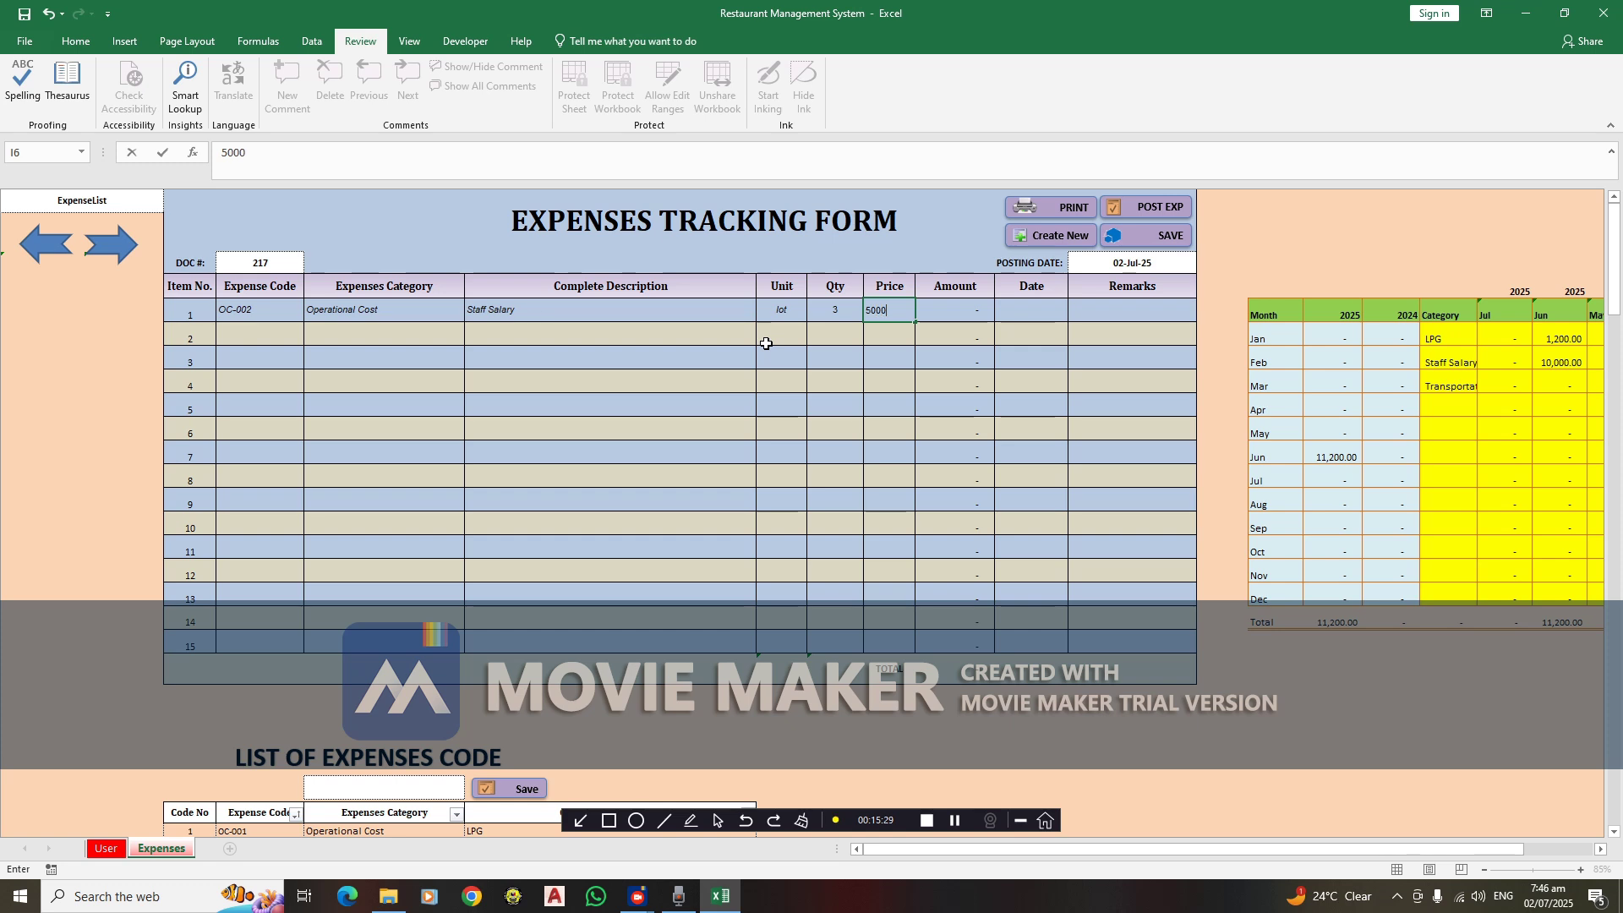
pyautogui.press('Tab')
pyautogui.press('Tab')
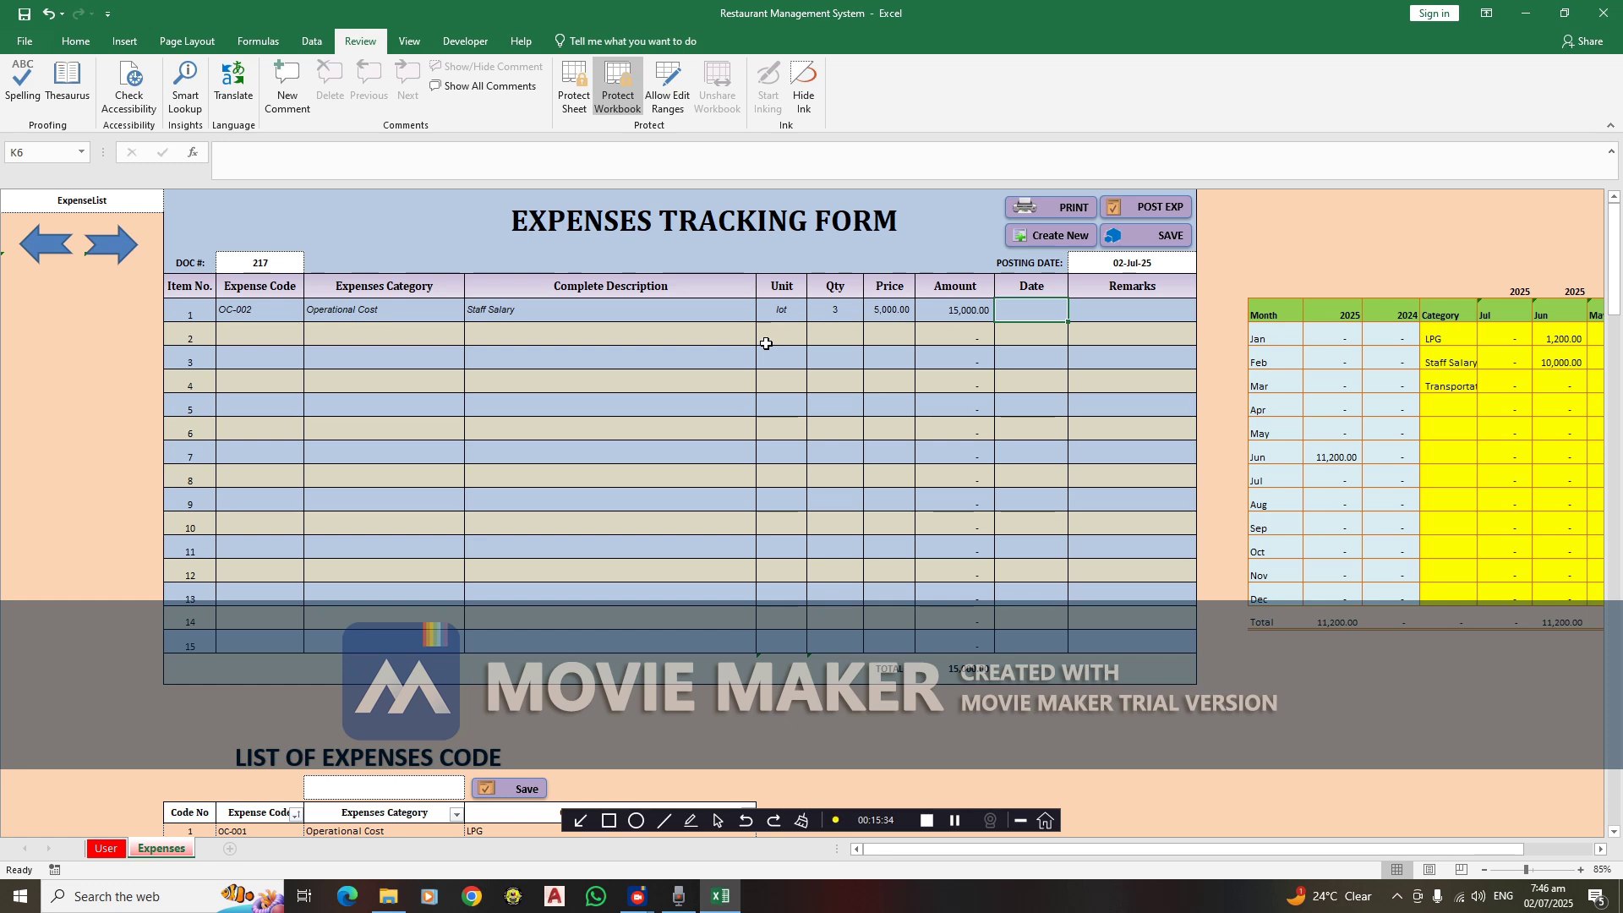
# Date the Staff Salary line 2-Jul-25, enter the remark "Salary Jun1-15" and post the expense
pyautogui.write('2-Jul-25')
pyautogui.press('Tab')
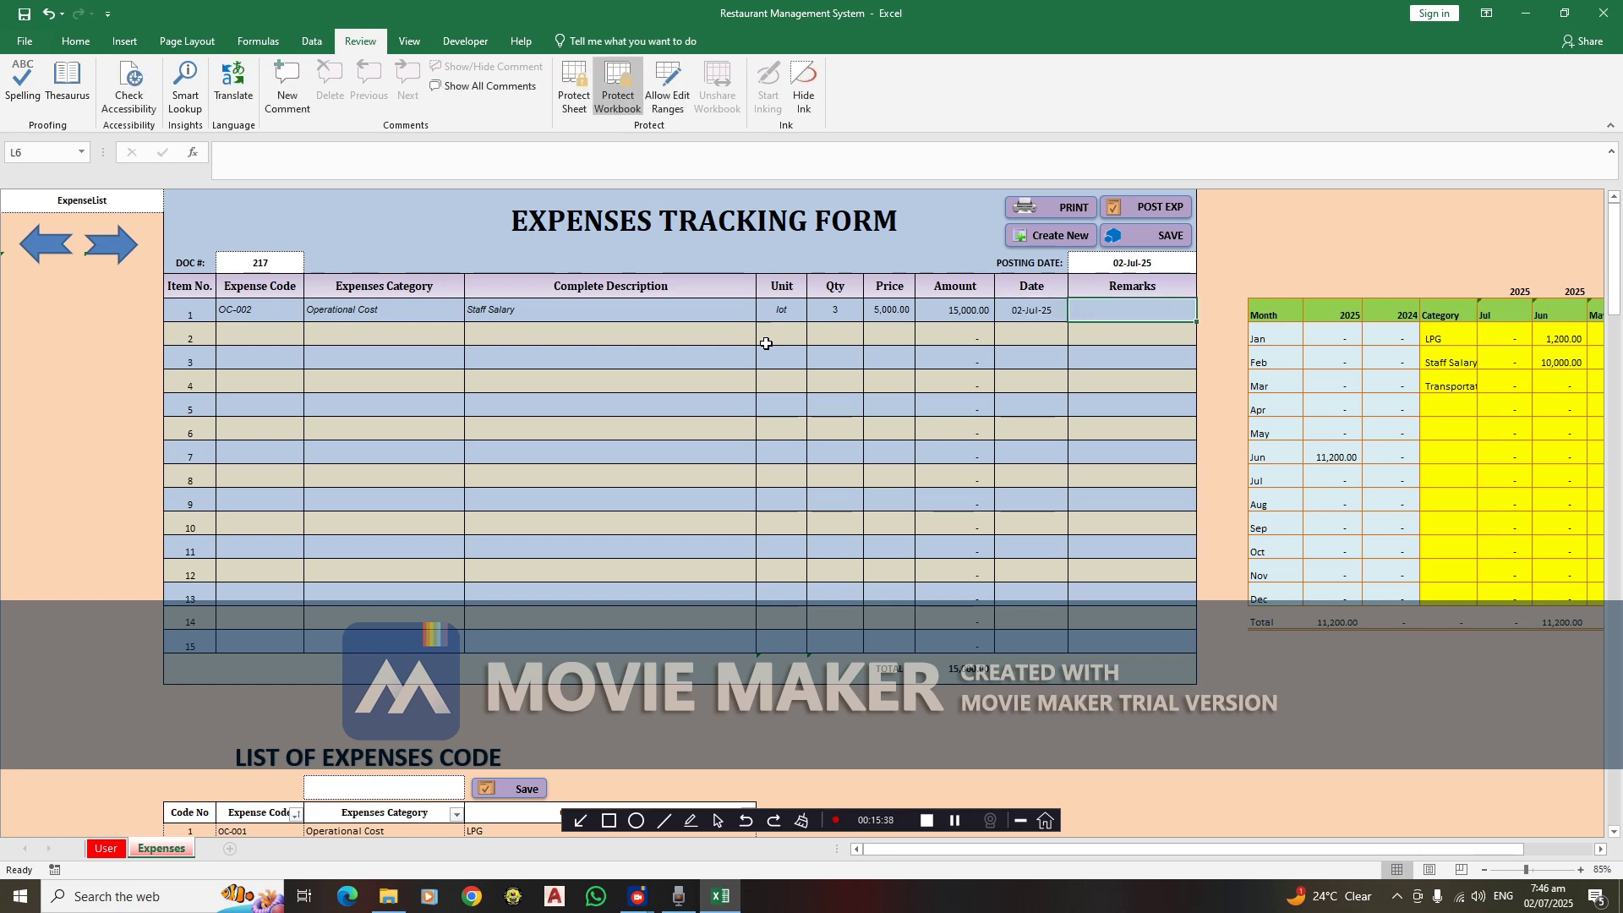
pyautogui.write('Sala')
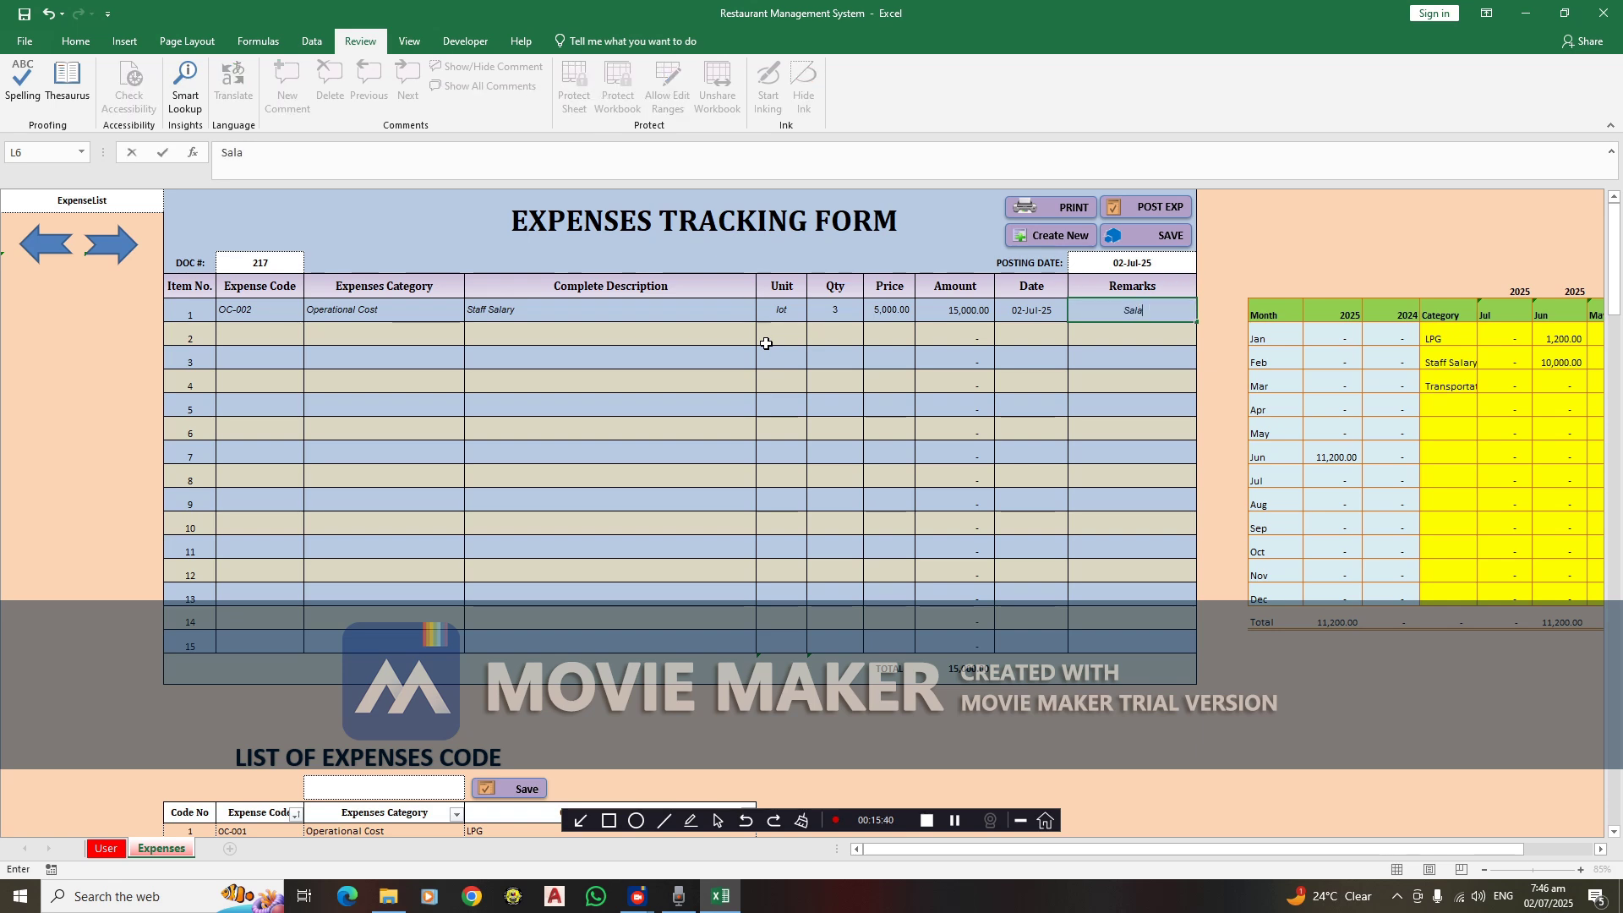
pyautogui.write('ry Jun1-15')
pyautogui.click(1159, 209)
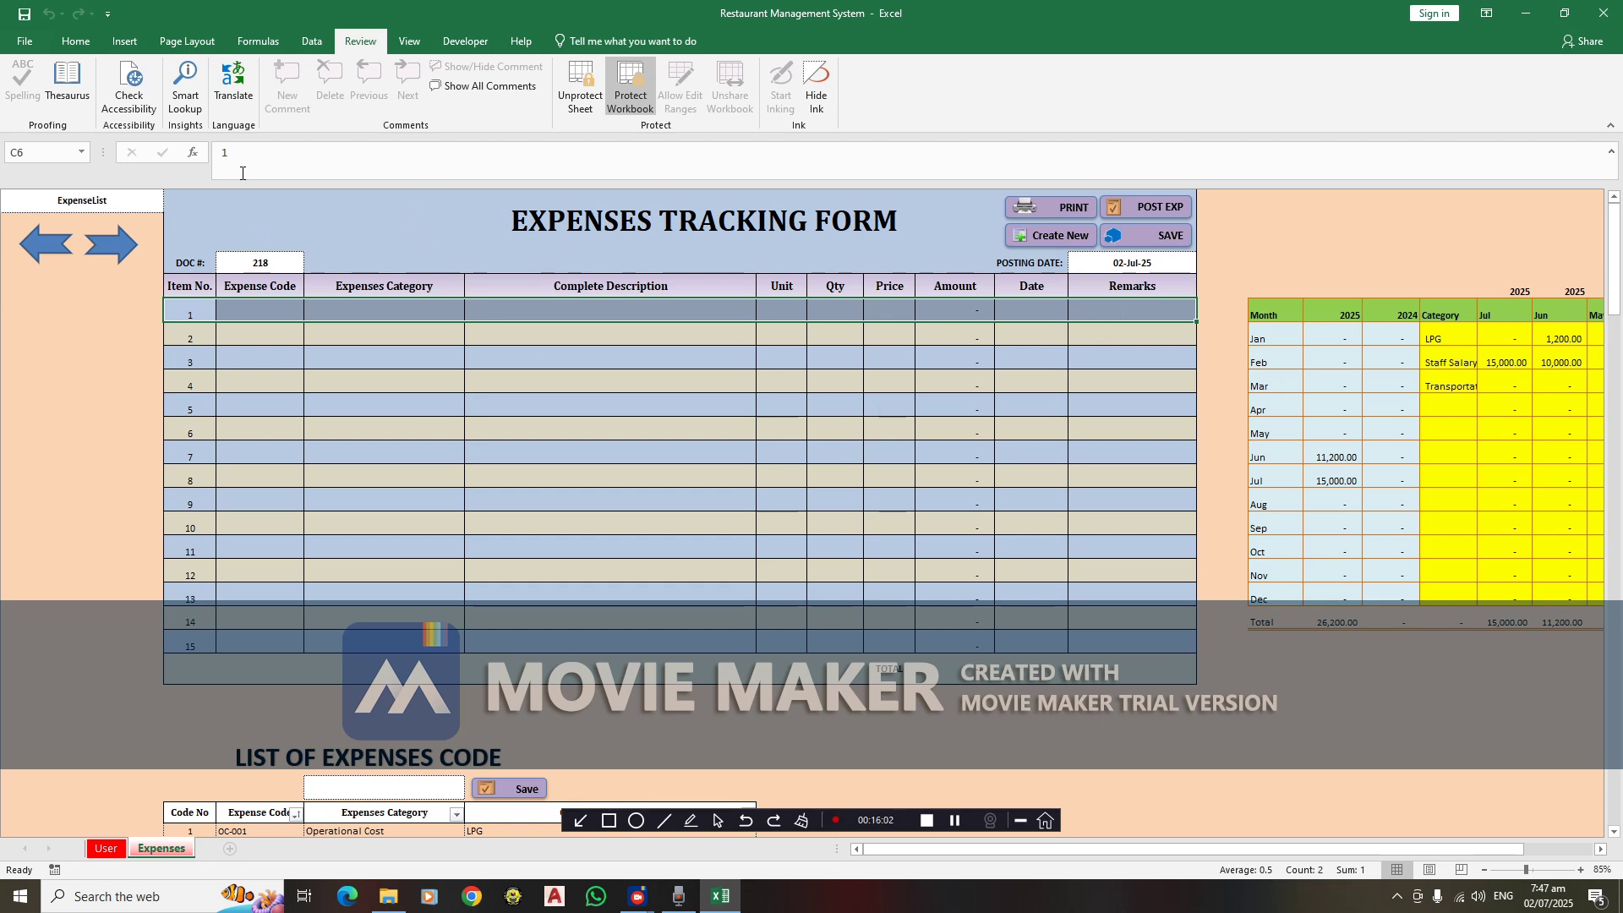
# Open the ExpenseList sheet and highlight the full row of posted document 217 to examine it
pyautogui.click(131, 206)
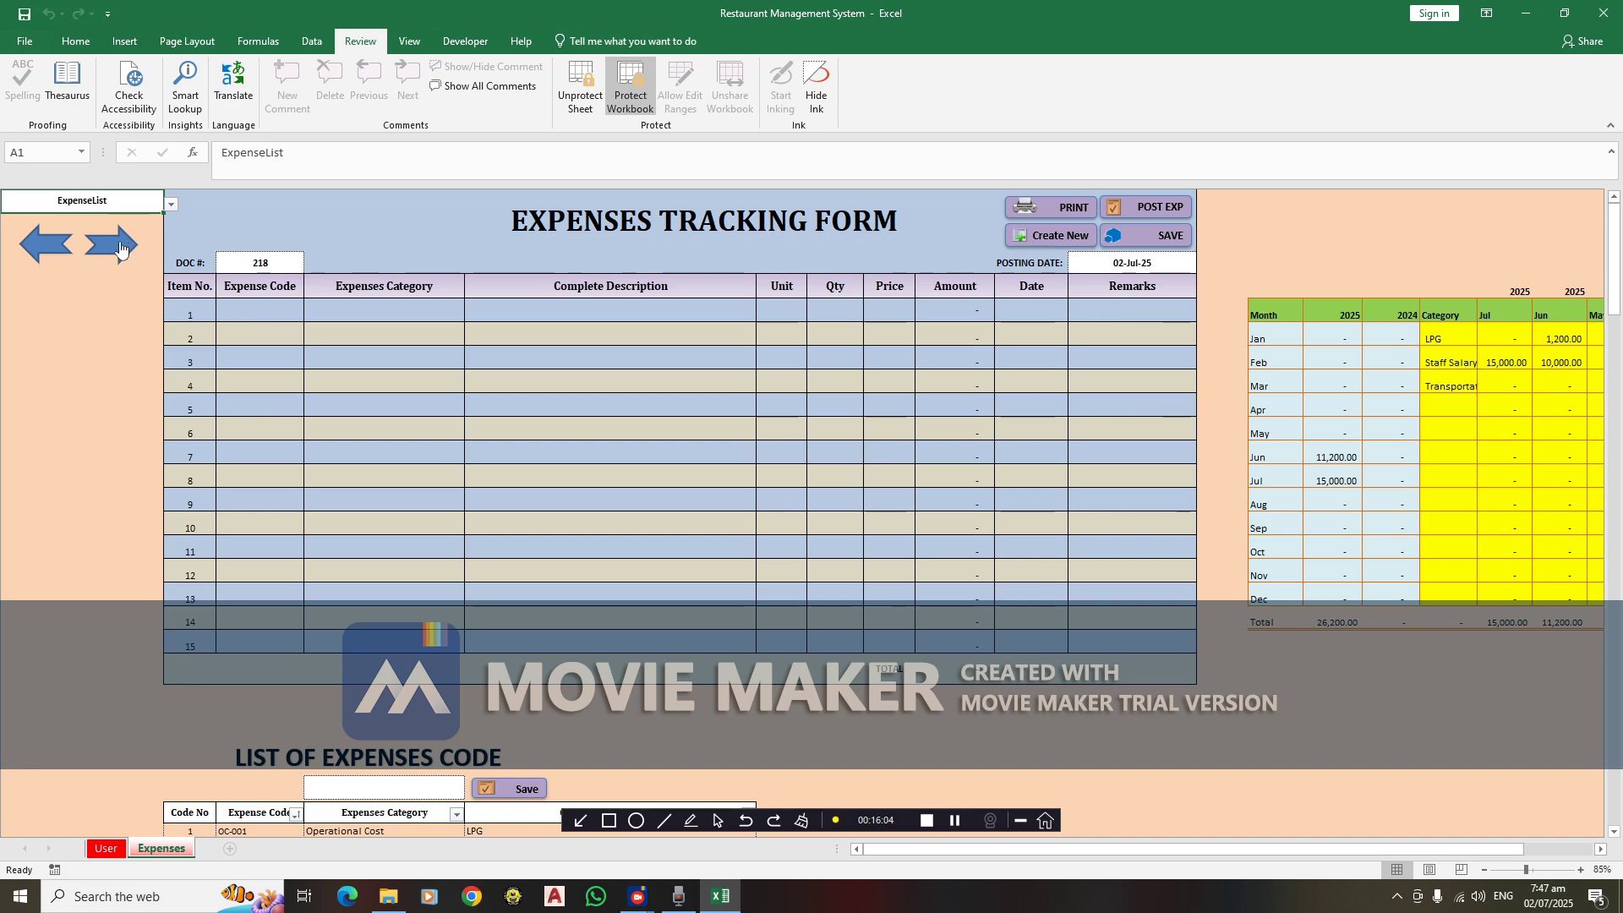
pyautogui.click(170, 203)
pyautogui.click(144, 226)
pyautogui.click(144, 227)
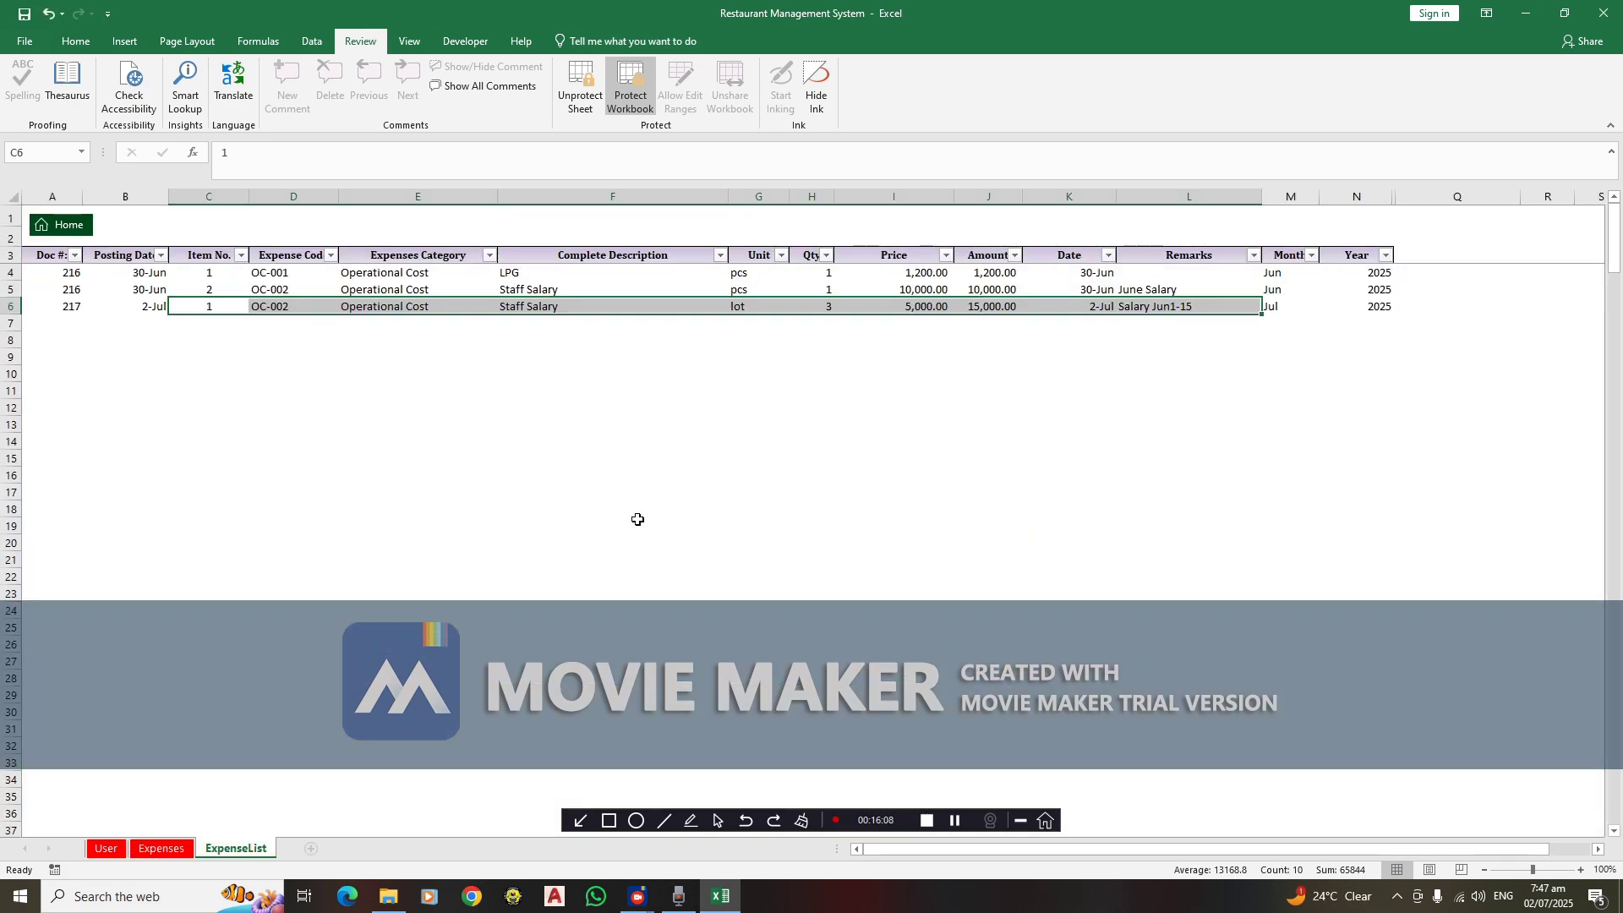
pyautogui.click(640, 492)
pyautogui.moveTo(43, 306); pyautogui.dragTo(1356, 304)
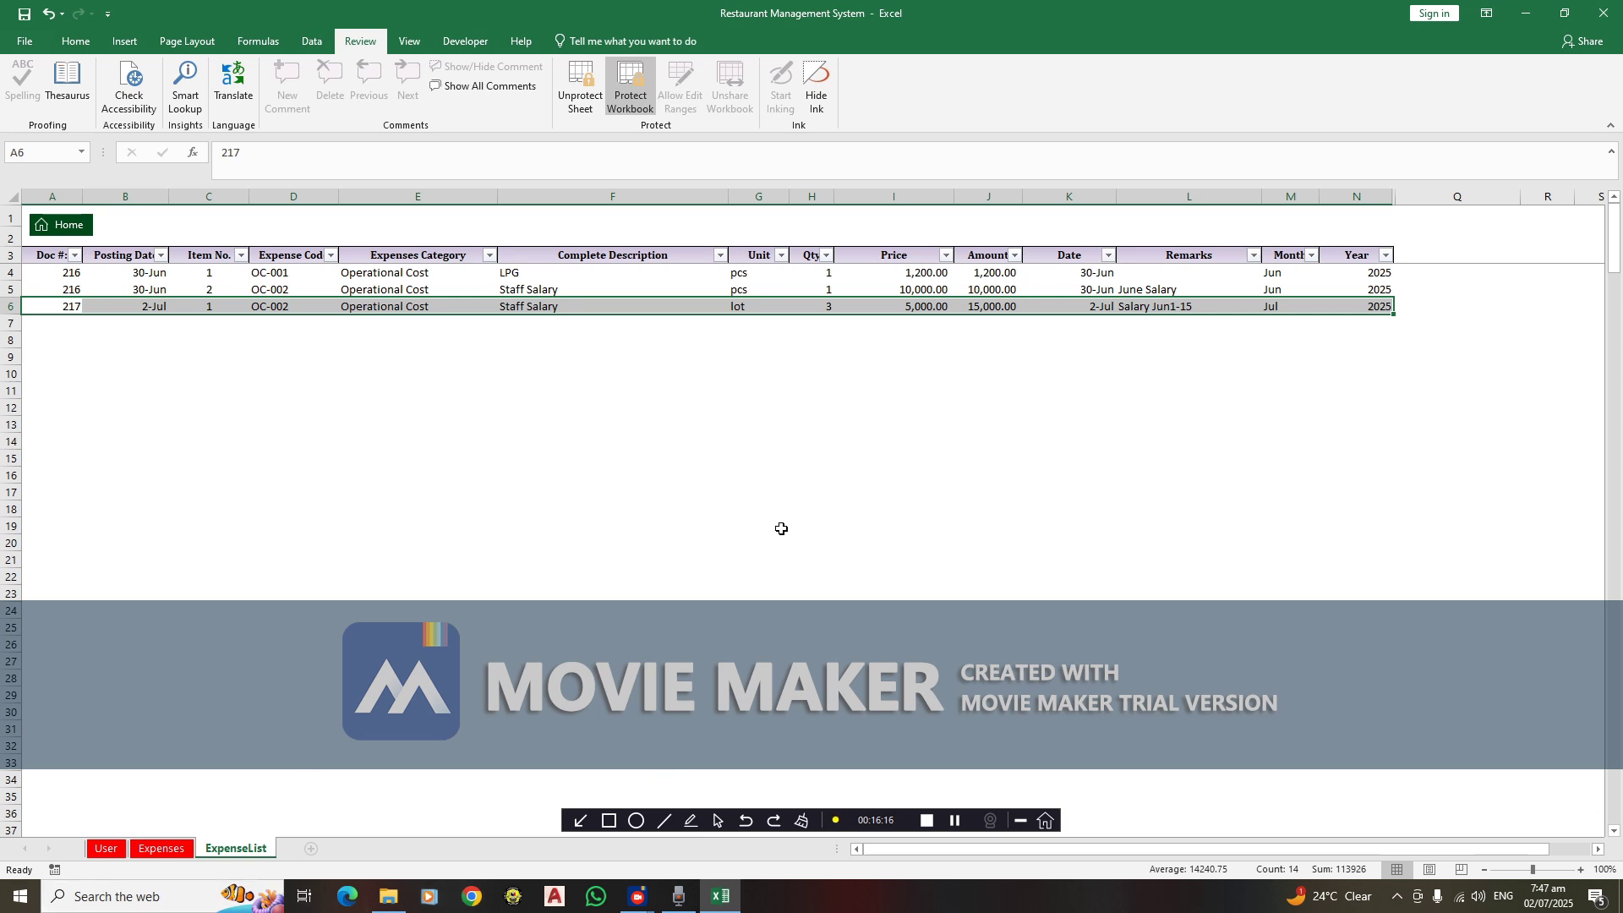
pyautogui.click(812, 508)
# Return to the Expenses form through the home sheet and inspect the LPG, Staff Salary and Transportation categories in the summary table
pyautogui.click(72, 229)
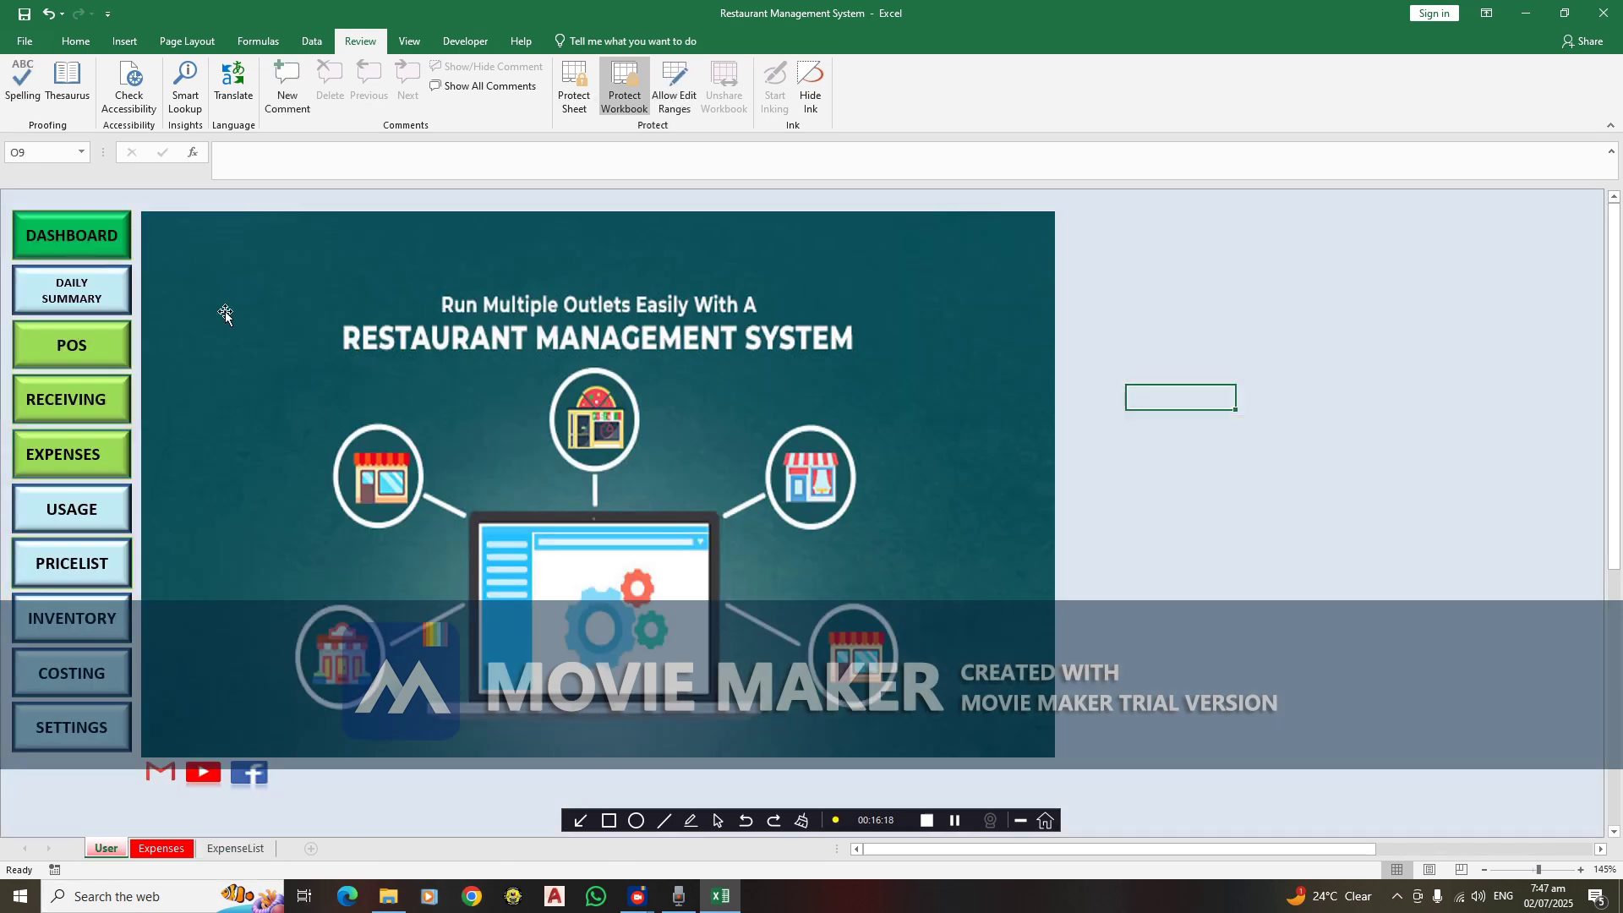
pyautogui.click(99, 456)
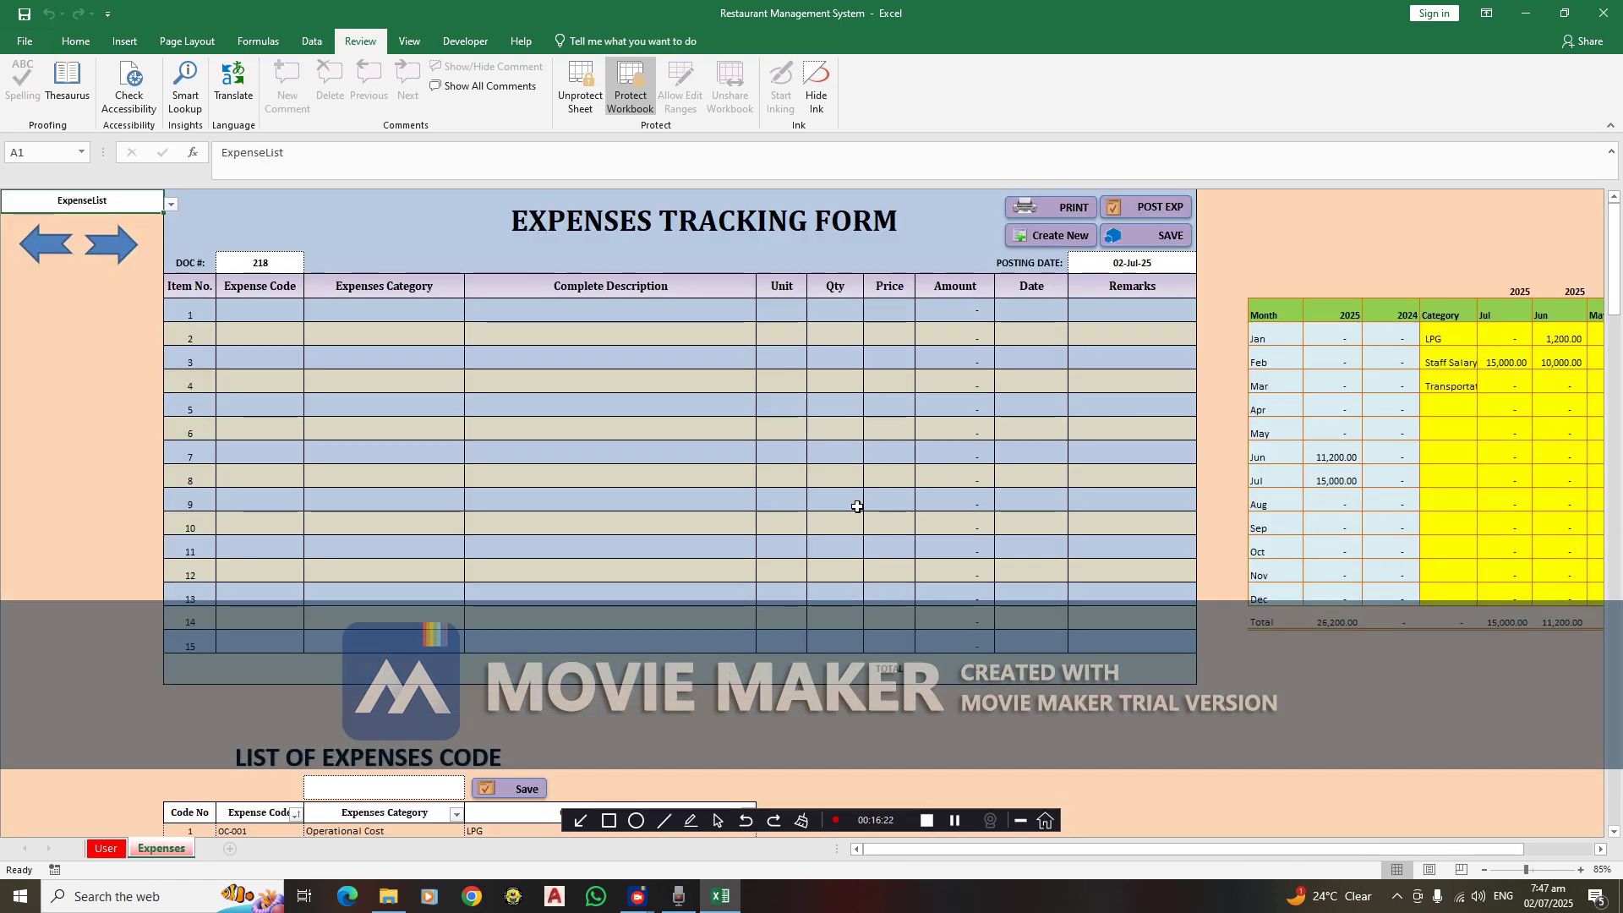
pyautogui.scroll(-1, 883, 505)
pyautogui.scroll(1, 890, 502)
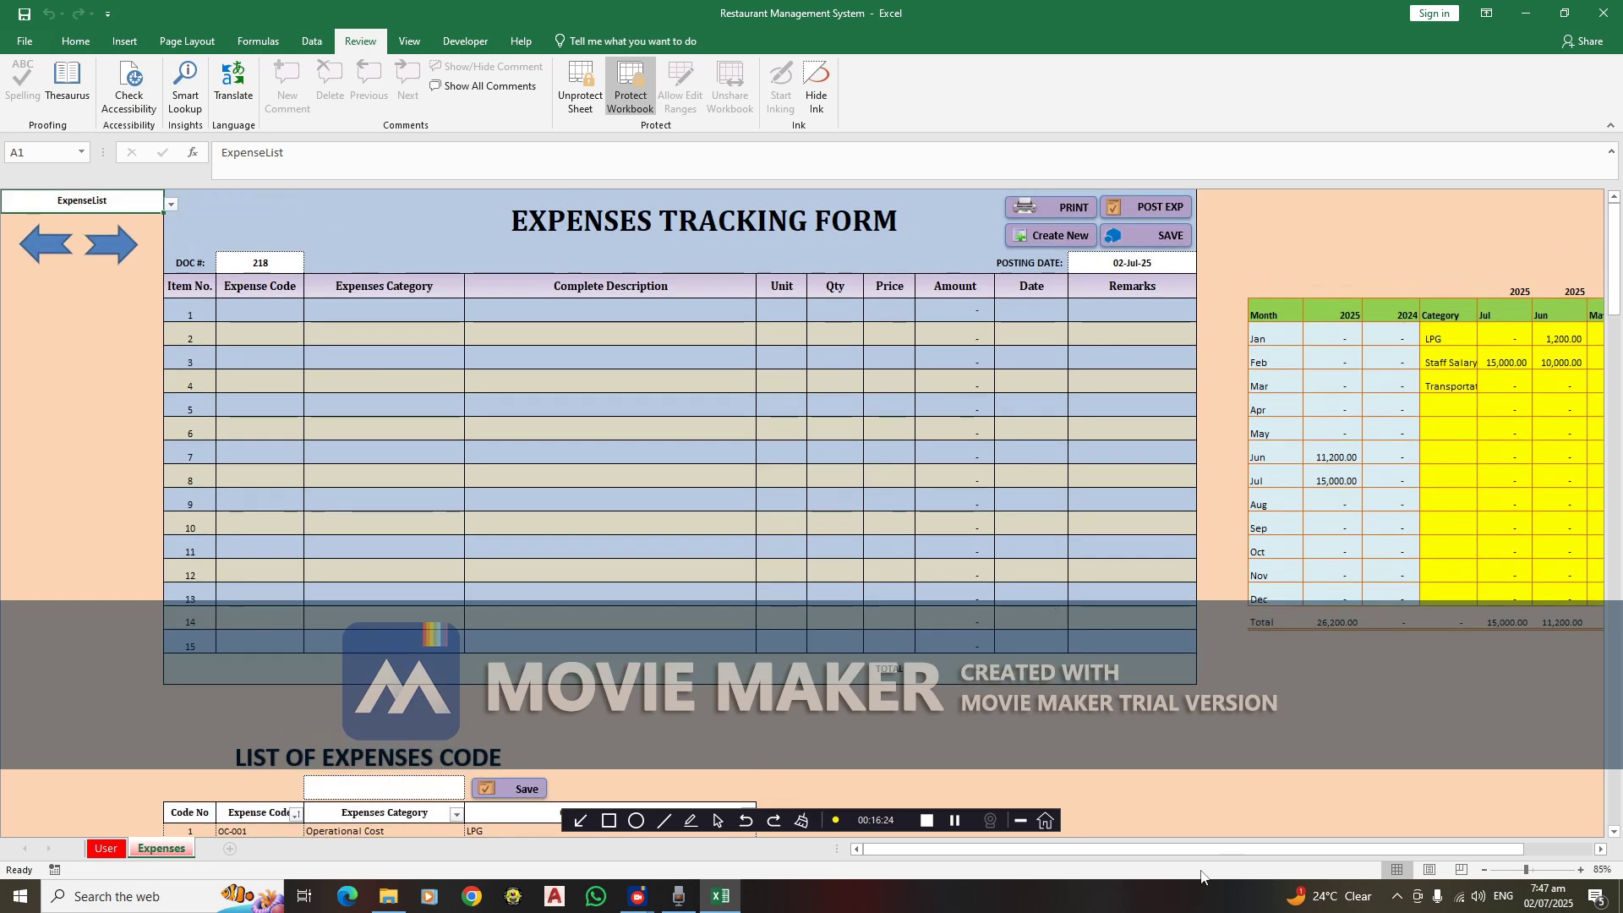
pyautogui.moveTo(1201, 852); pyautogui.dragTo(1268, 852)
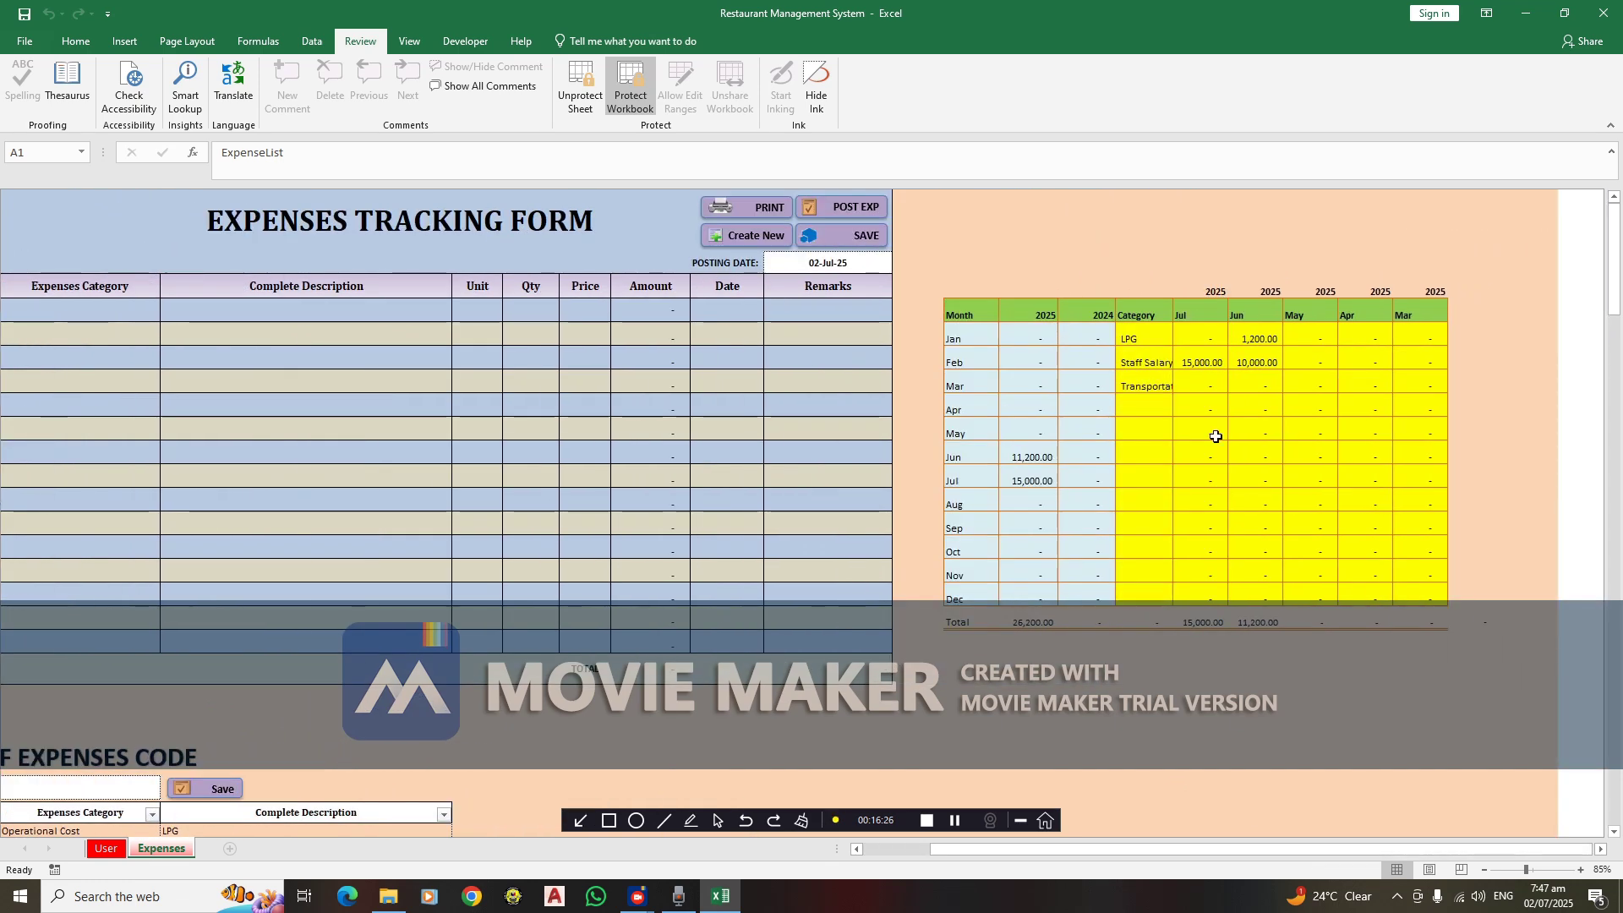
pyautogui.click(1145, 338)
pyautogui.click(1151, 376)
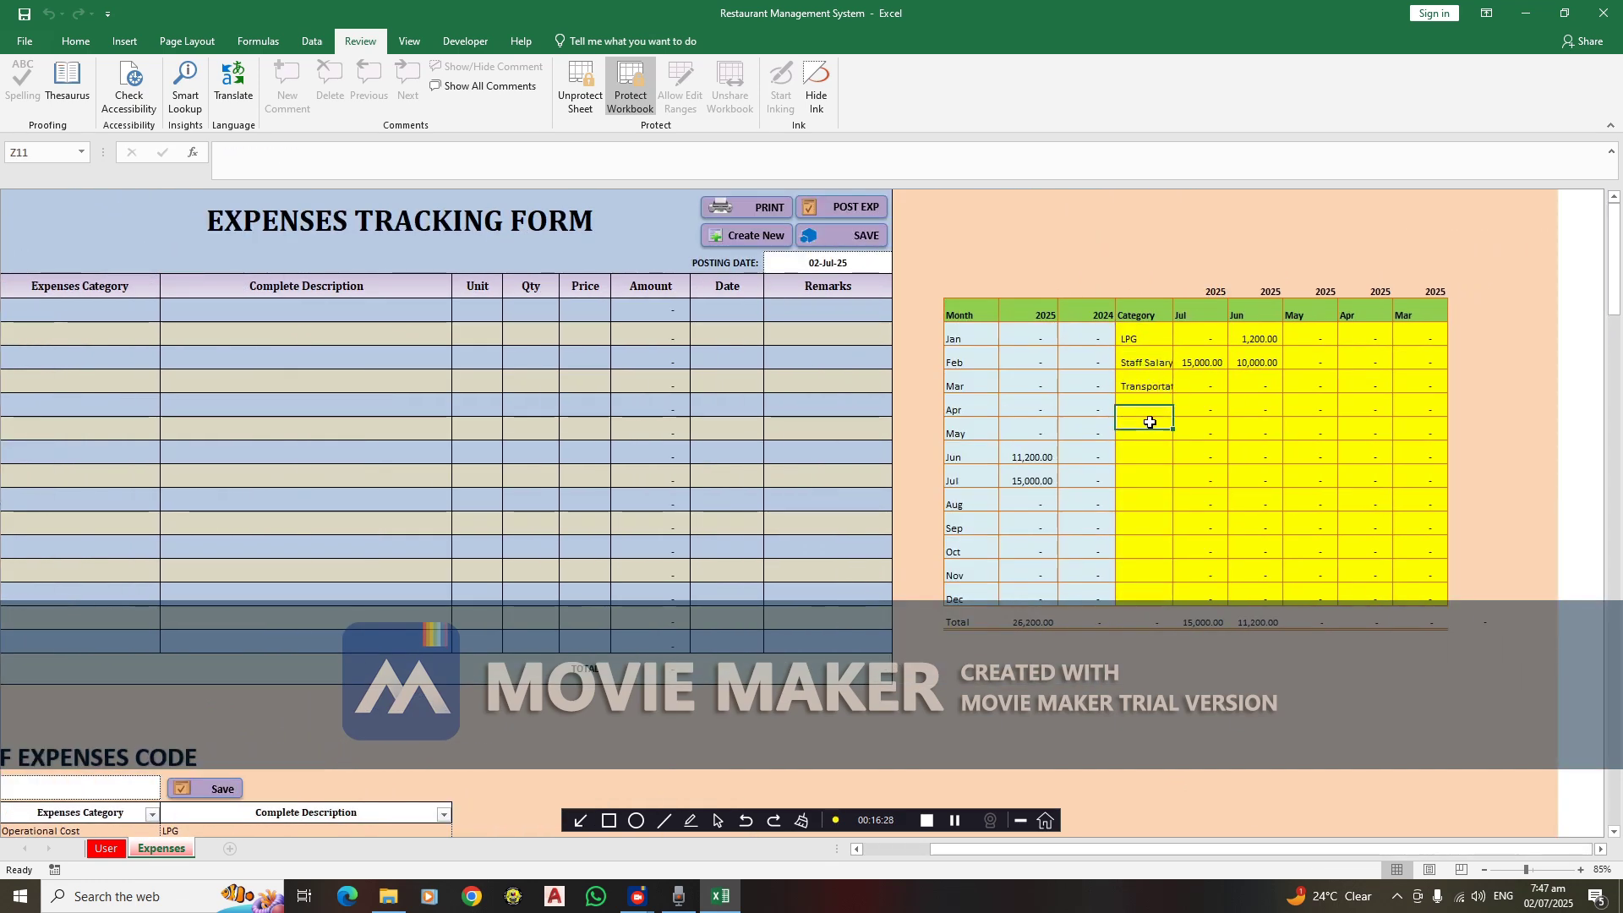
pyautogui.moveTo(1154, 336); pyautogui.dragTo(1155, 378)
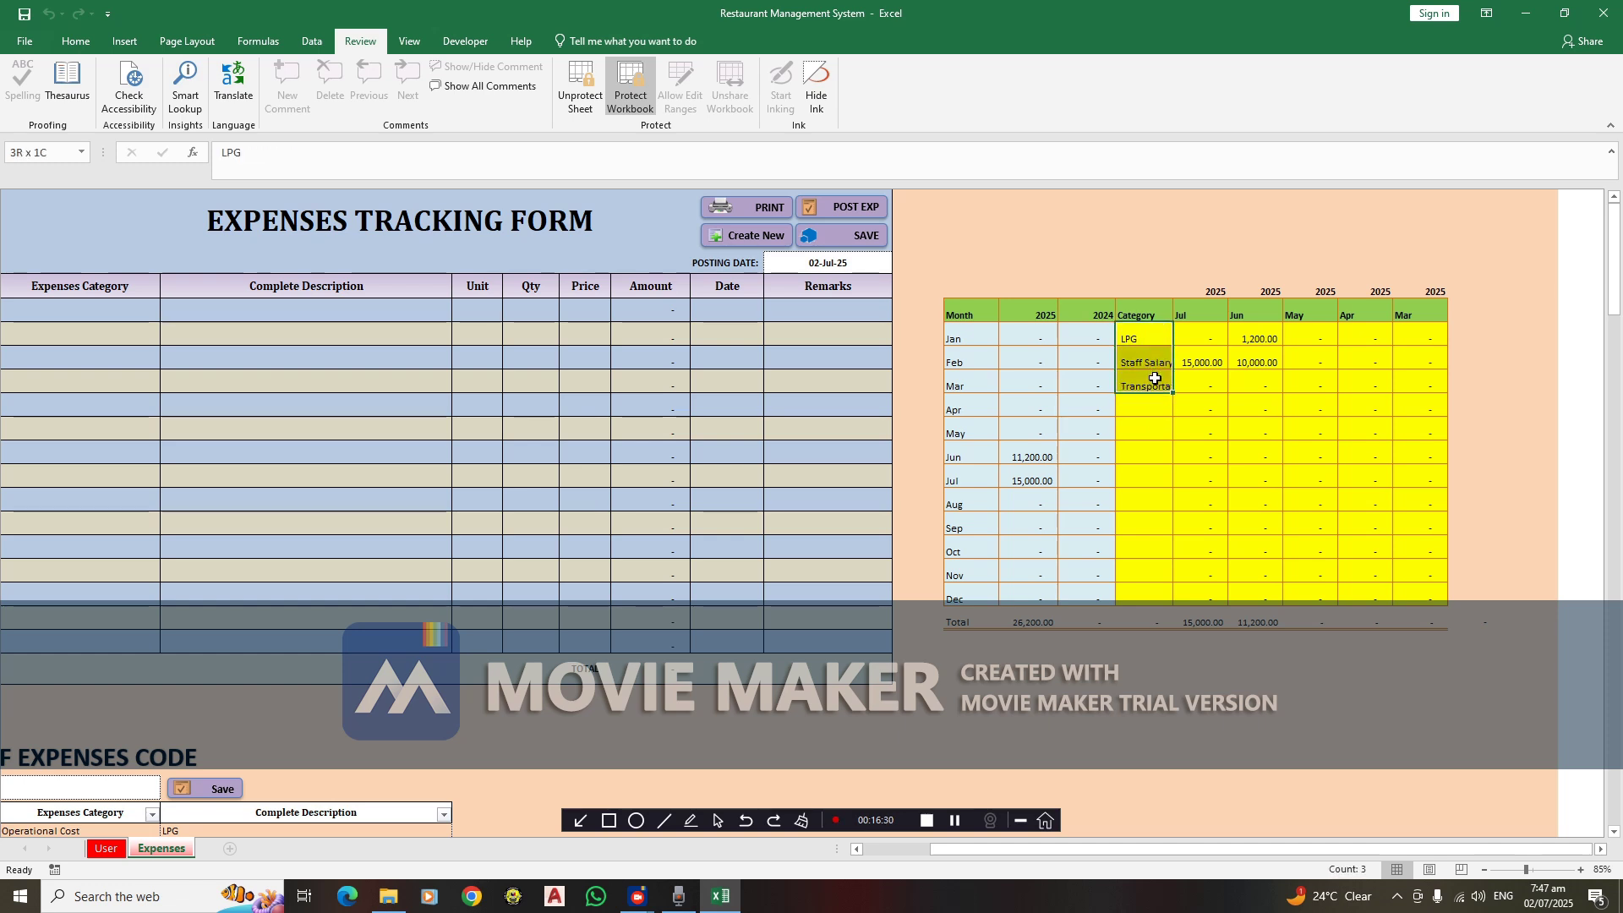
pyautogui.click(1150, 336)
pyautogui.click(1148, 373)
pyautogui.click(1143, 389)
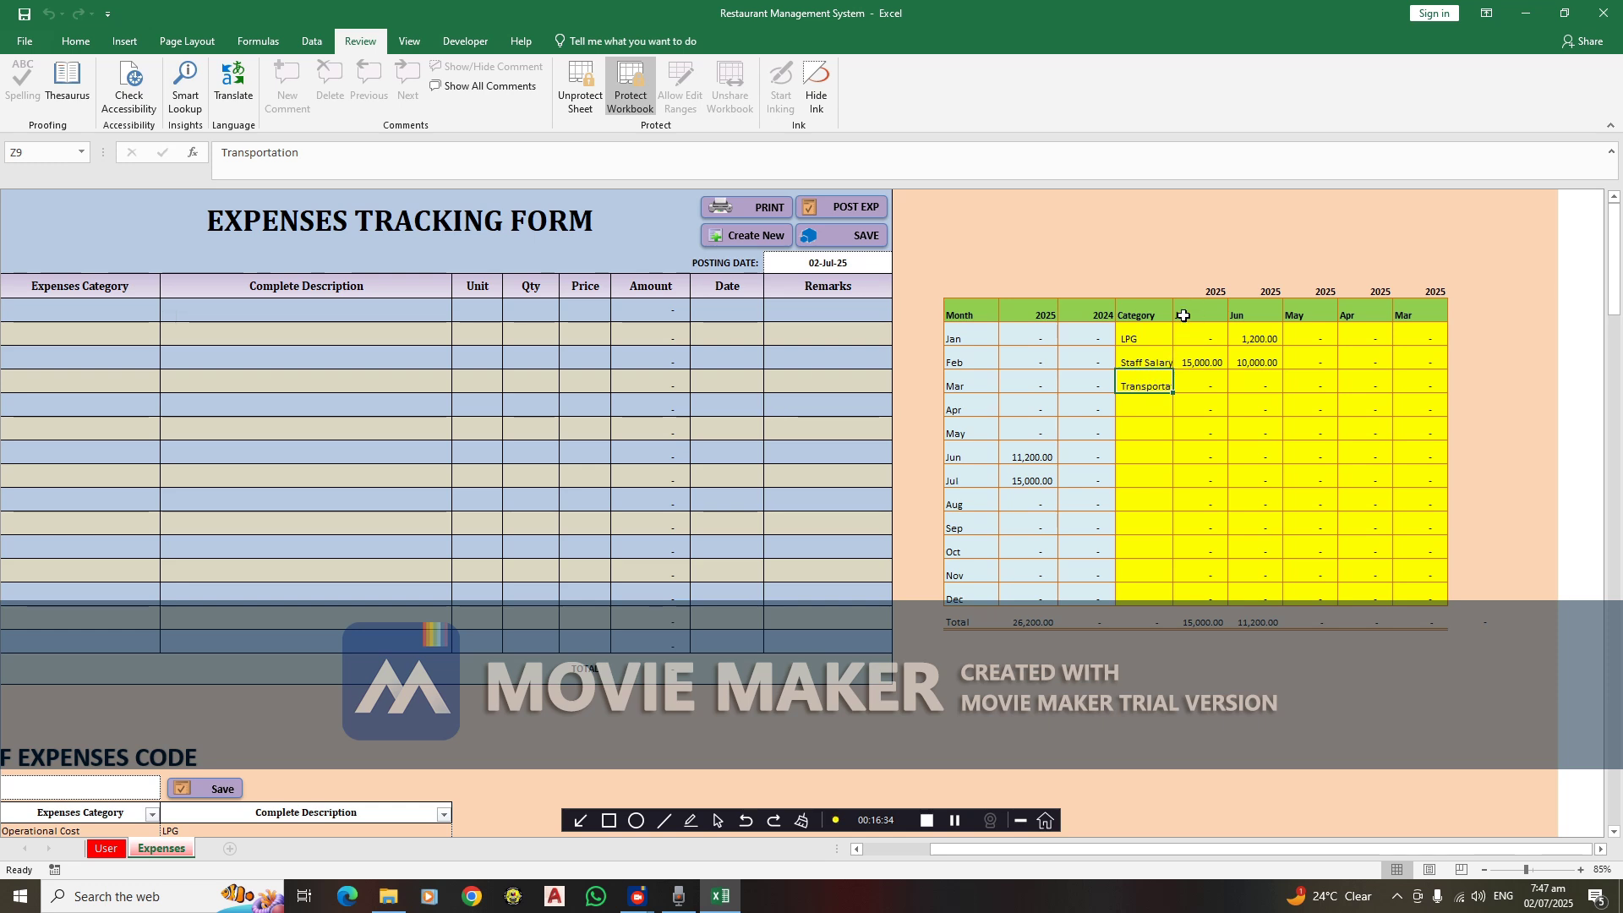
# Inspect the July amounts per expense category and the July and June totals in the summary table
pyautogui.click(1198, 341)
pyautogui.click(1198, 363)
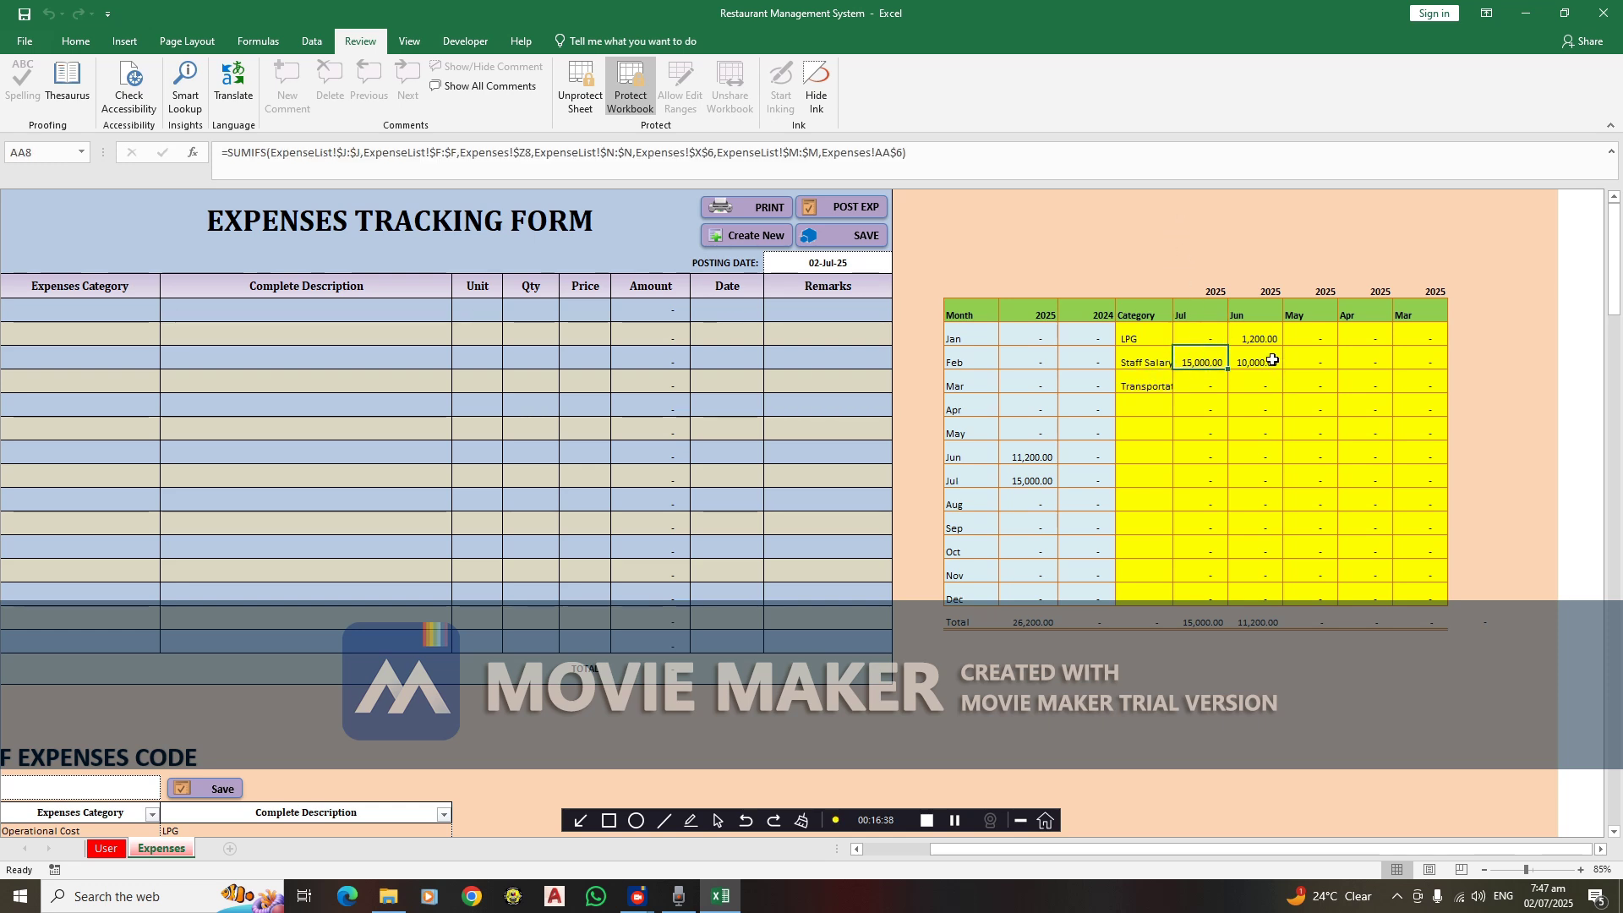
pyautogui.click(1199, 385)
pyautogui.click(1199, 335)
pyautogui.click(1191, 379)
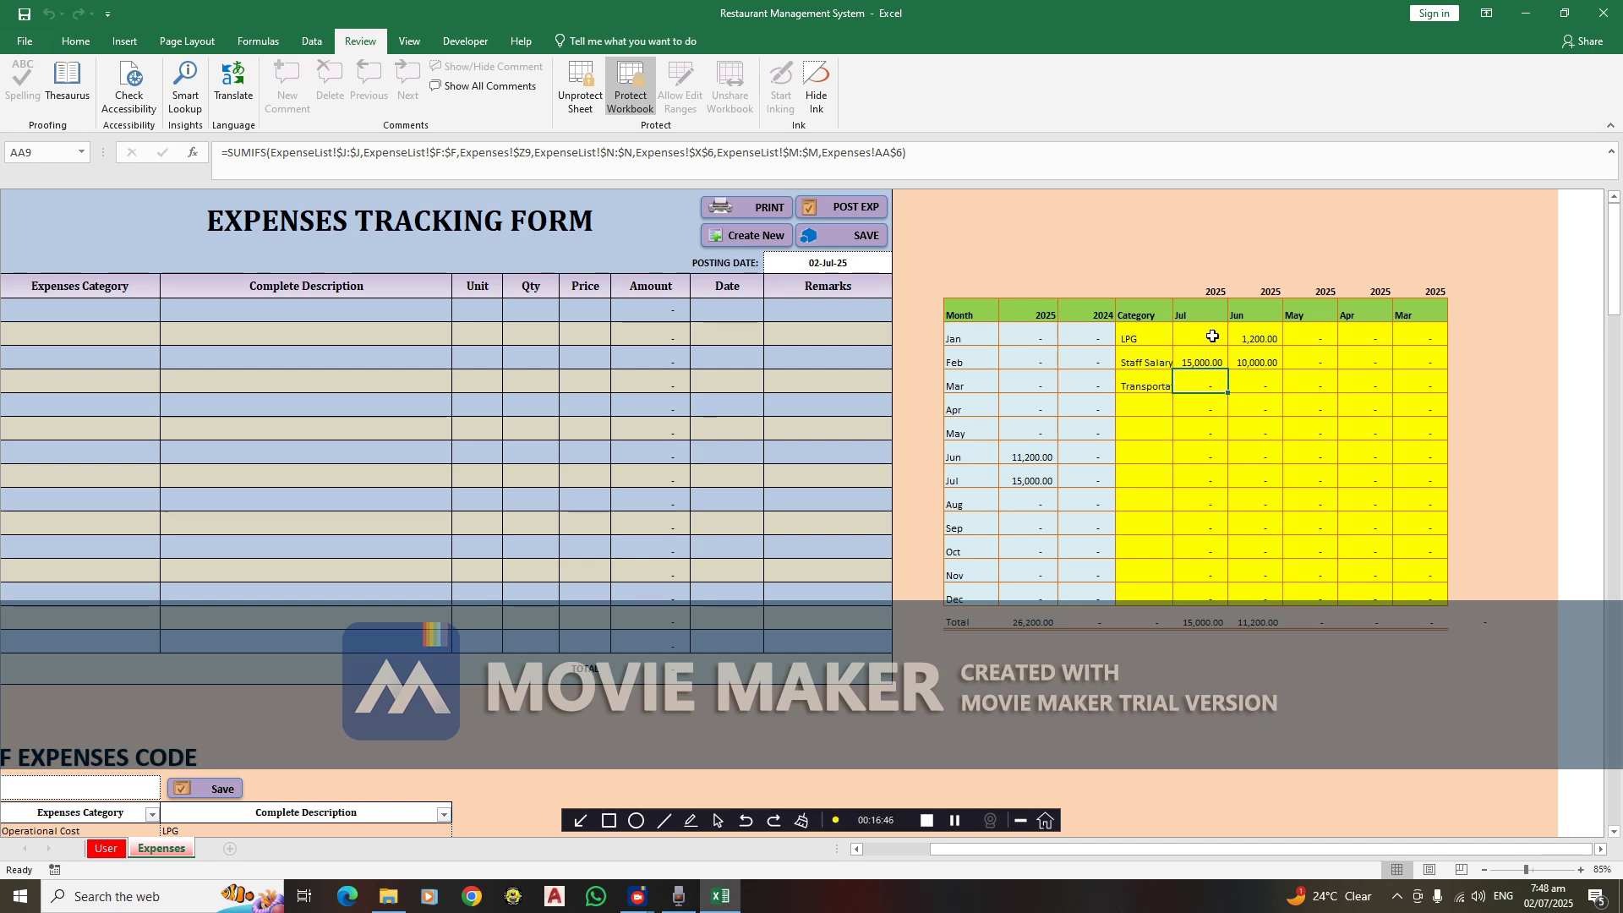
pyautogui.moveTo(1212, 331); pyautogui.dragTo(1197, 384)
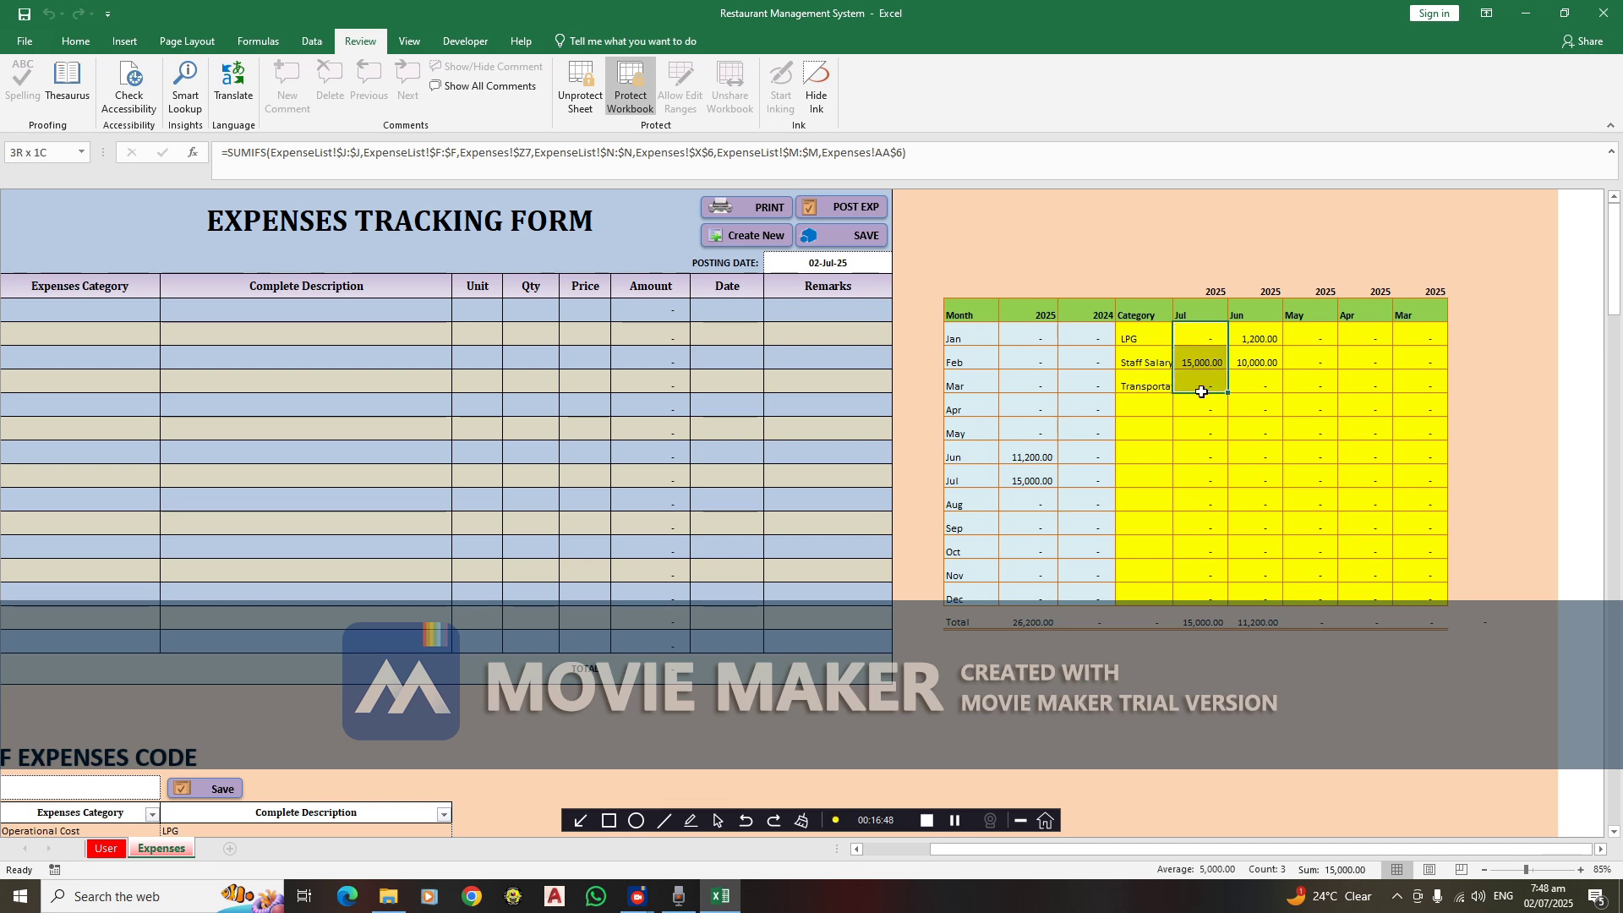
pyautogui.click(1193, 622)
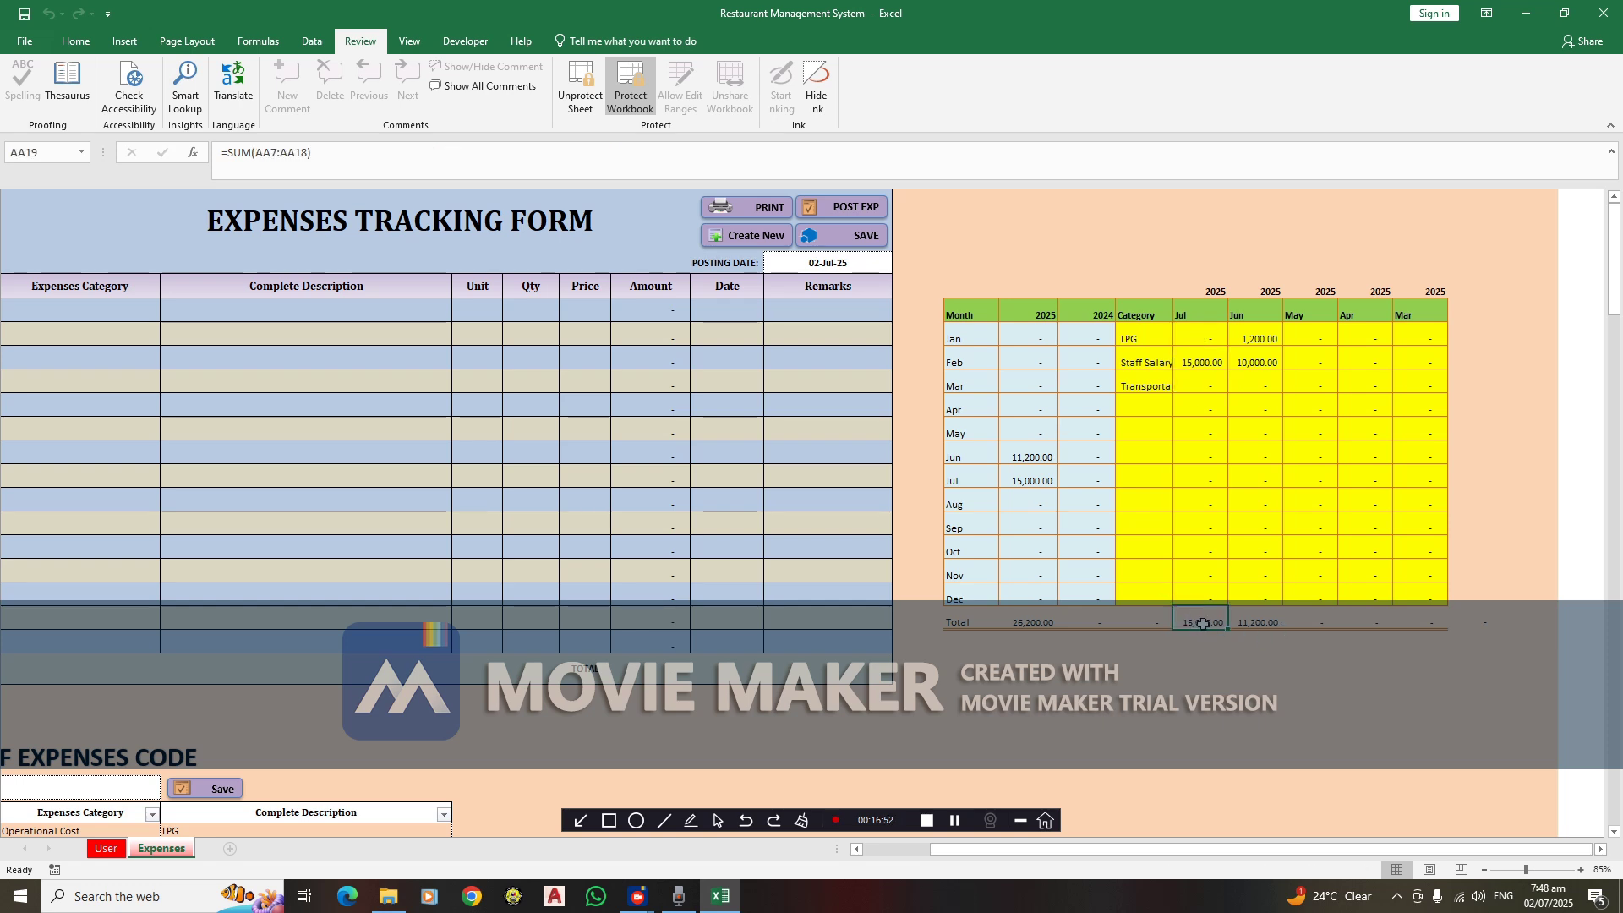
pyautogui.click(1272, 623)
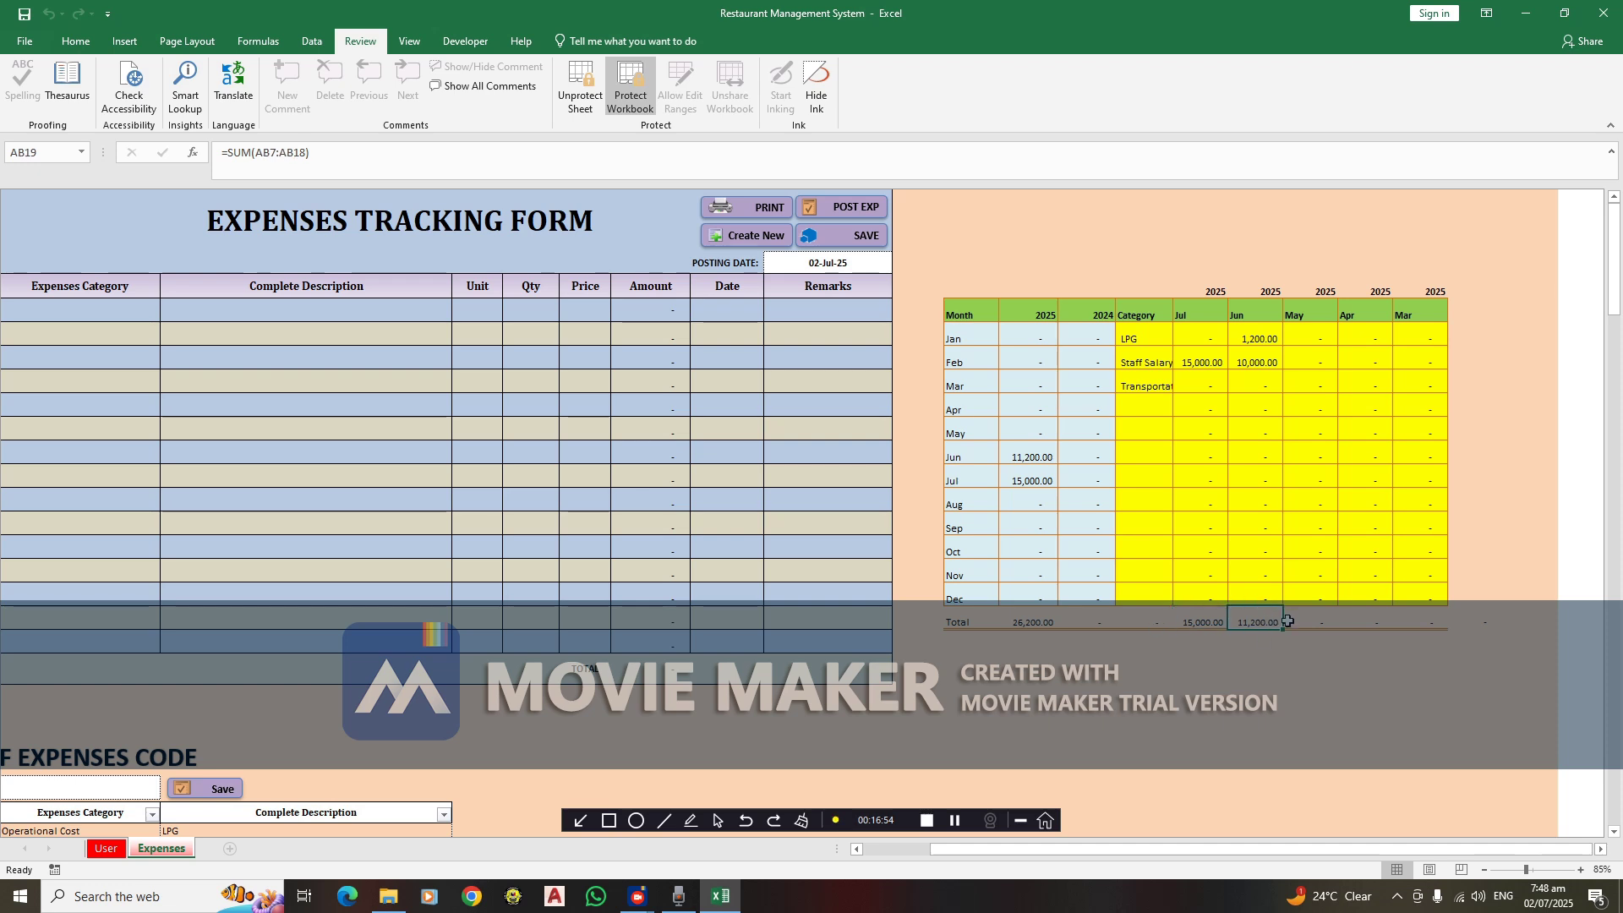
# Examine the month-by-month expense comparison for 2025 and 2024, highlighting the July row and the year headings
pyautogui.moveTo(1032, 338); pyautogui.dragTo(1031, 575)
pyautogui.moveTo(1036, 329); pyautogui.dragTo(1089, 598)
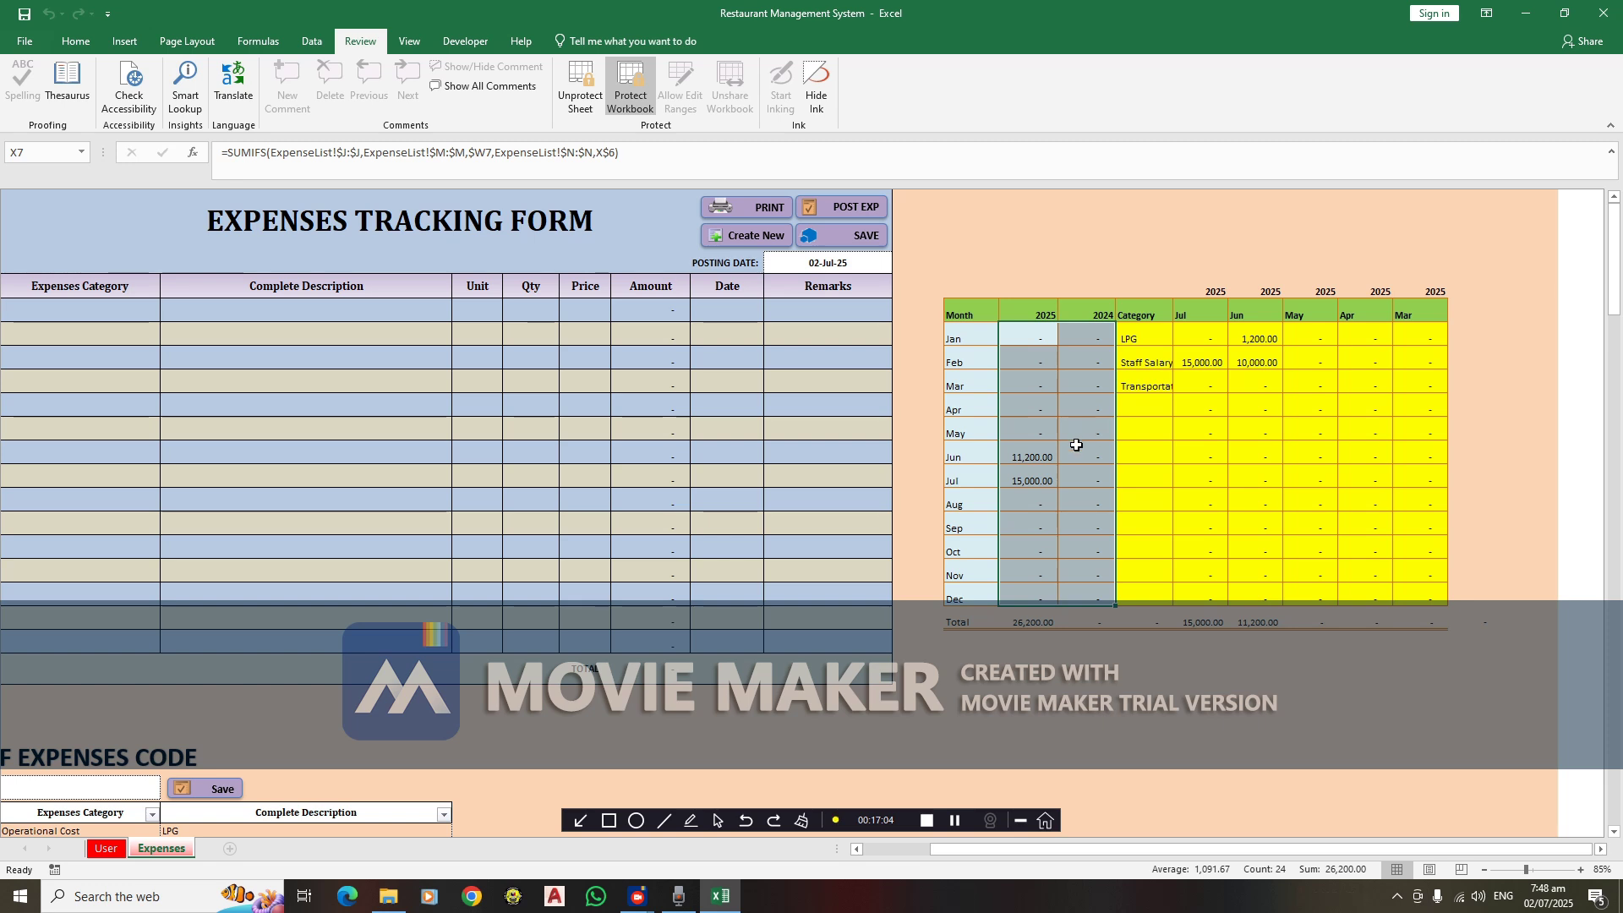
pyautogui.moveTo(978, 479); pyautogui.dragTo(1090, 479)
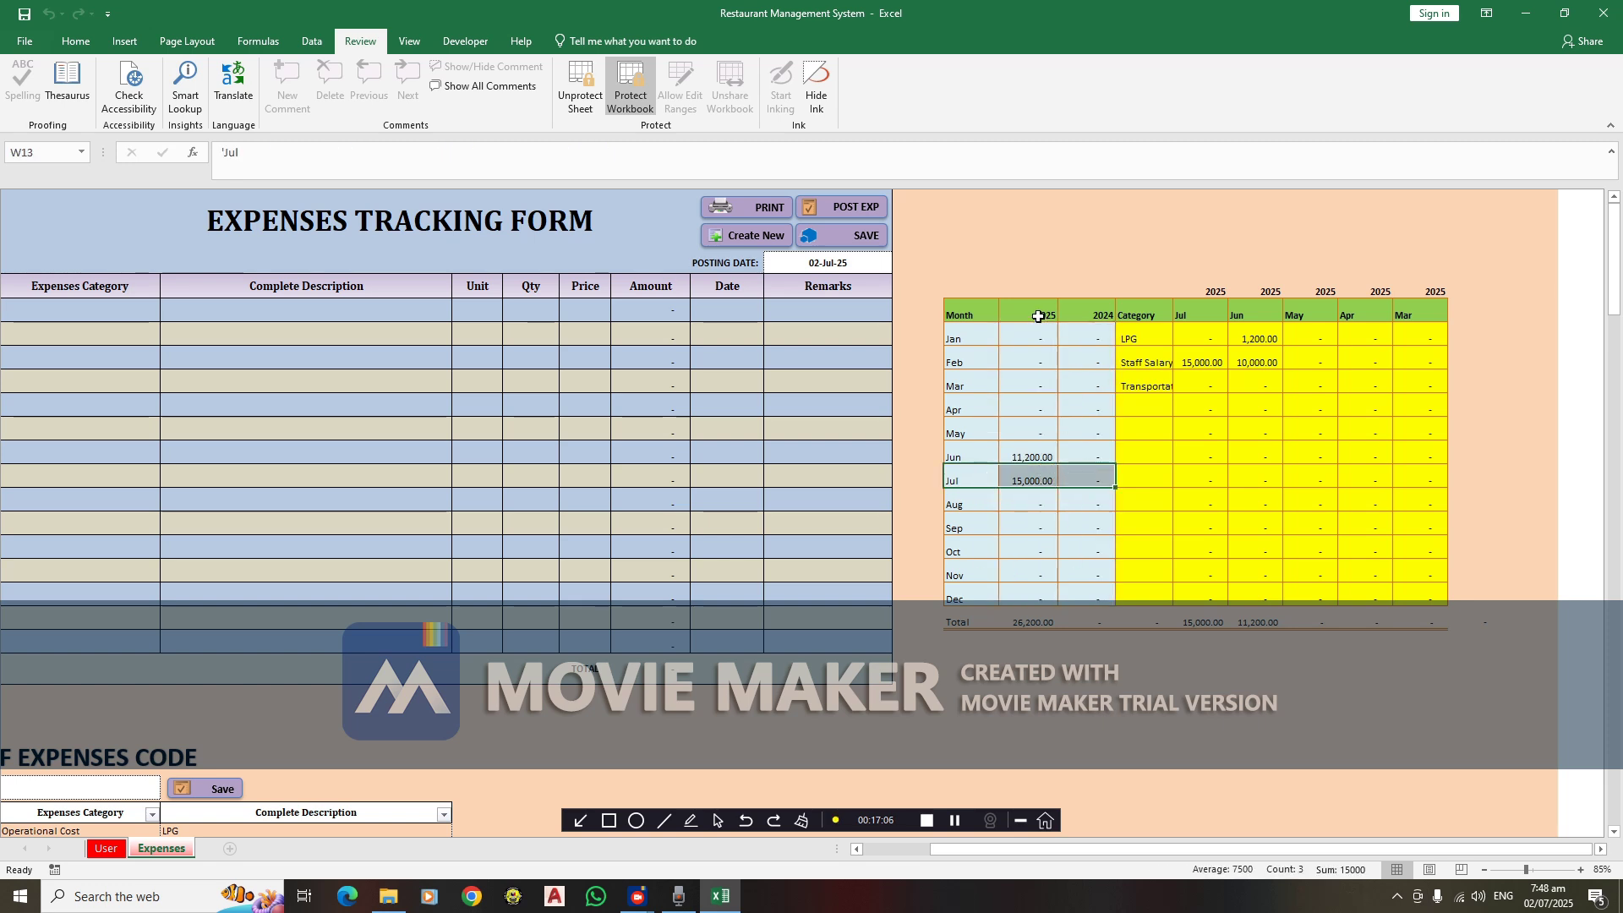
pyautogui.moveTo(1039, 317); pyautogui.dragTo(1099, 316)
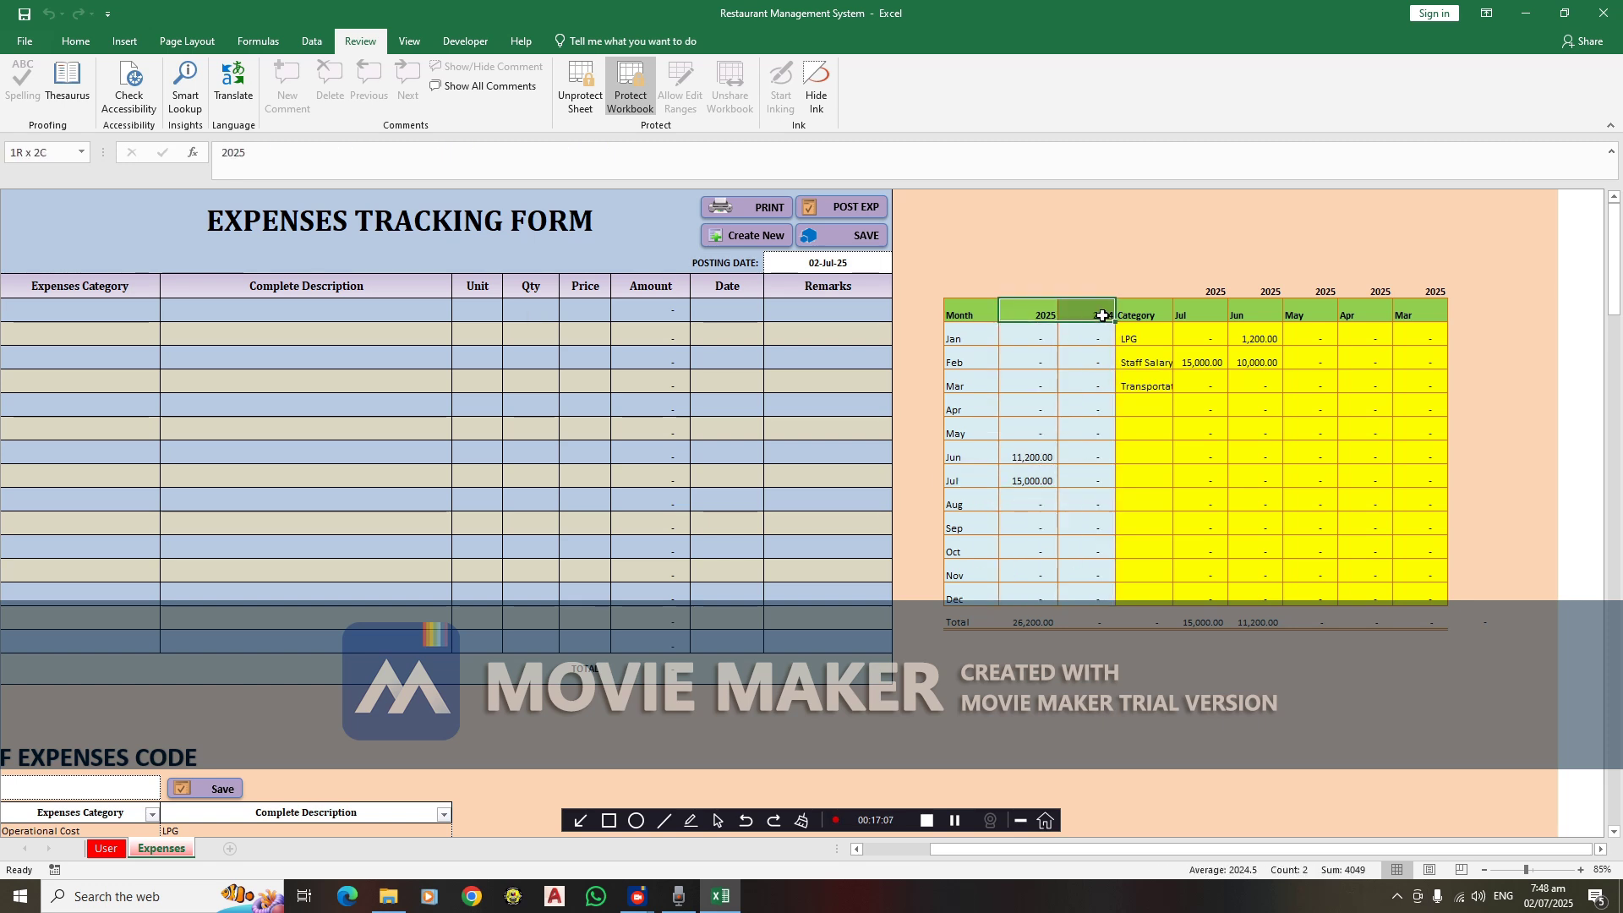
# Inspect the formulas behind the July 2025 and July 2024 amounts in the monthly expense comparison
pyautogui.click(1018, 479)
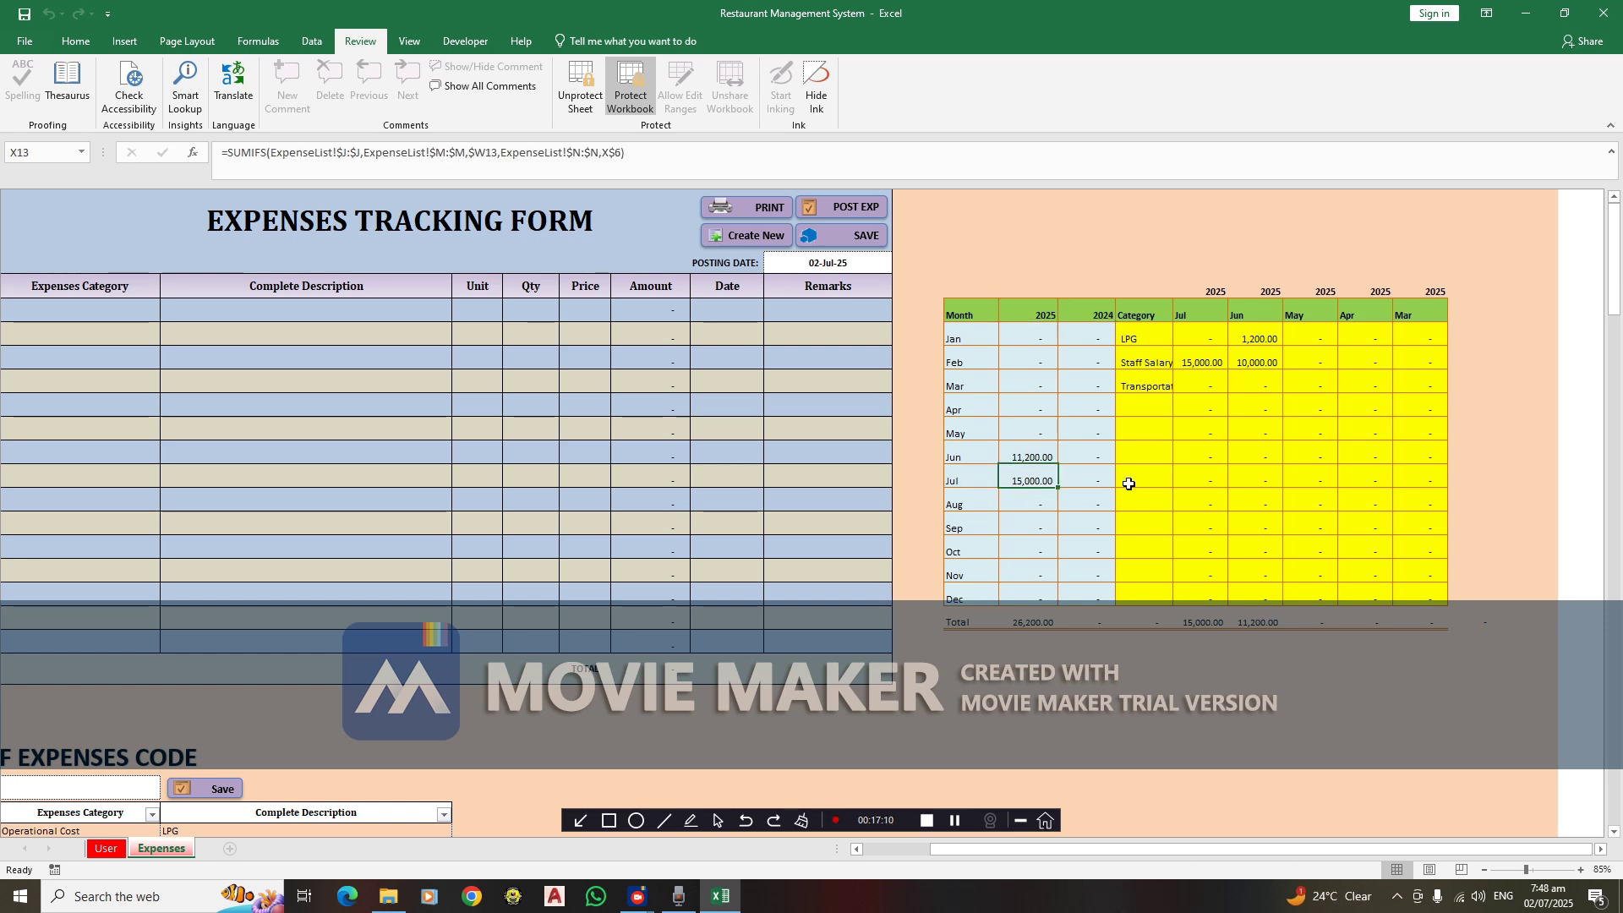
pyautogui.click(1073, 483)
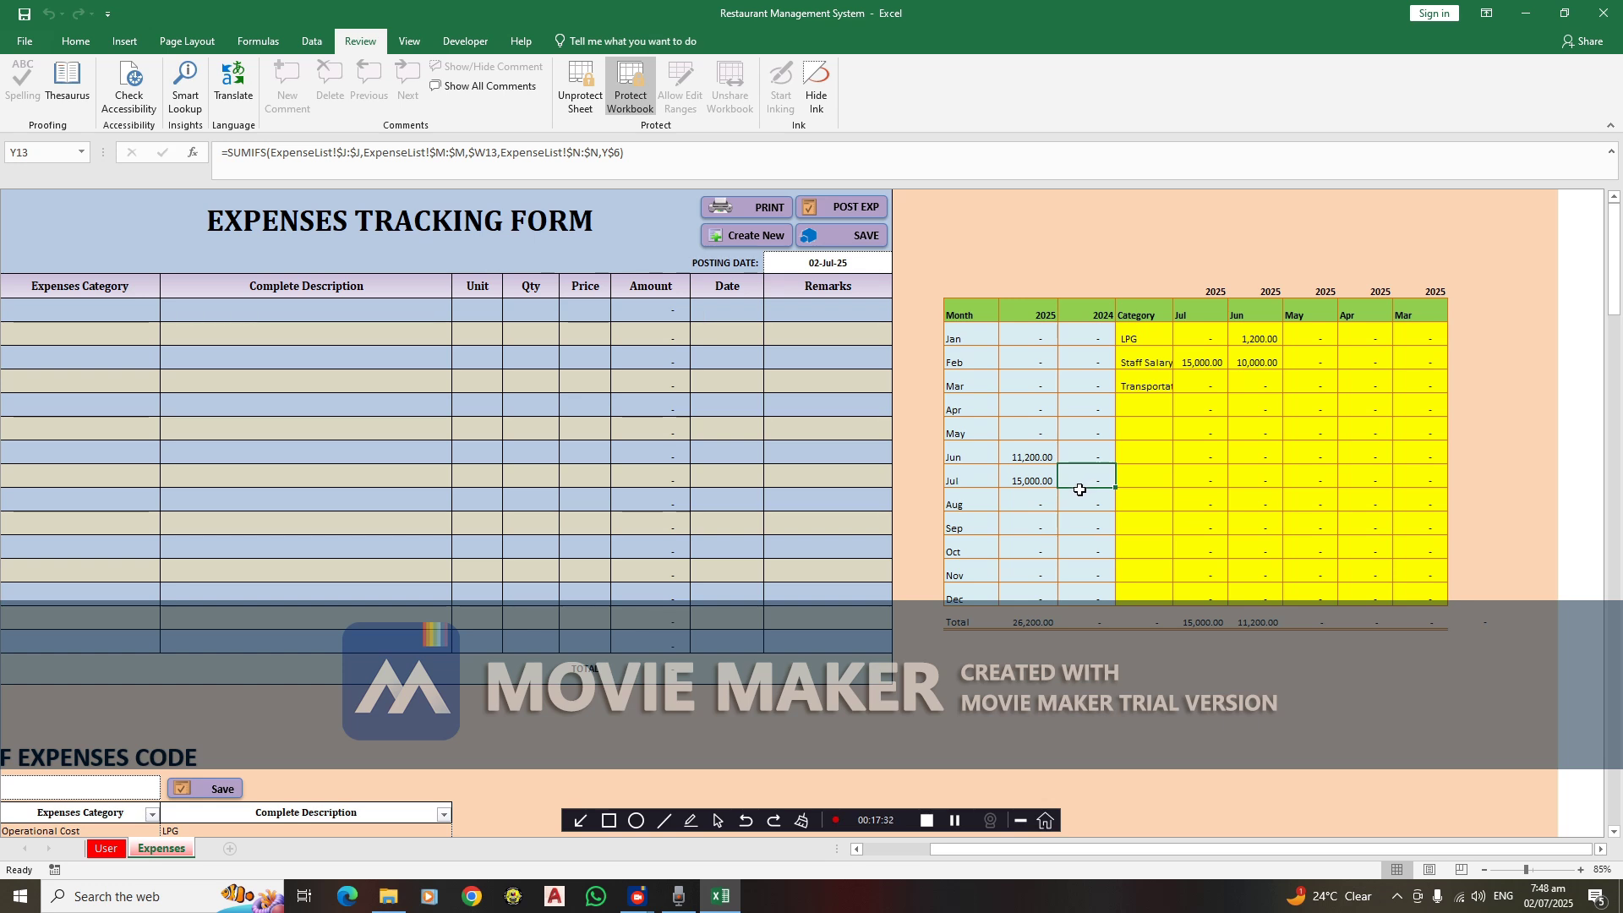
pyautogui.click(1025, 478)
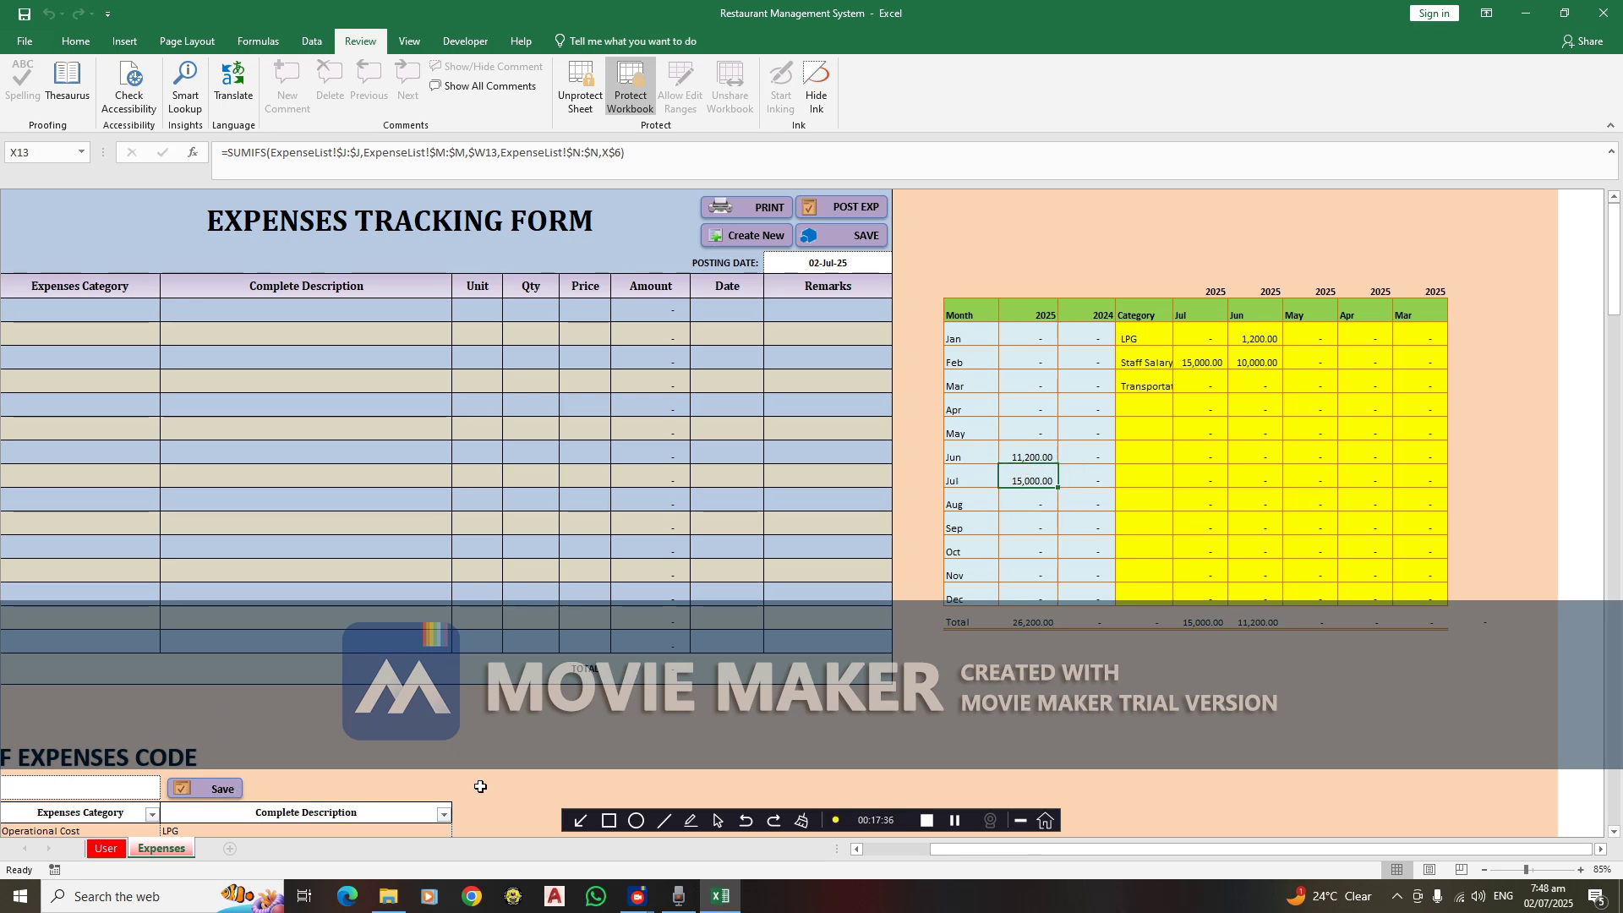
# Open the PriceList sheet through the home sheet and inspect its item details, selling price formula and cost of goods formula
pyautogui.moveTo(970, 849); pyautogui.dragTo(767, 847)
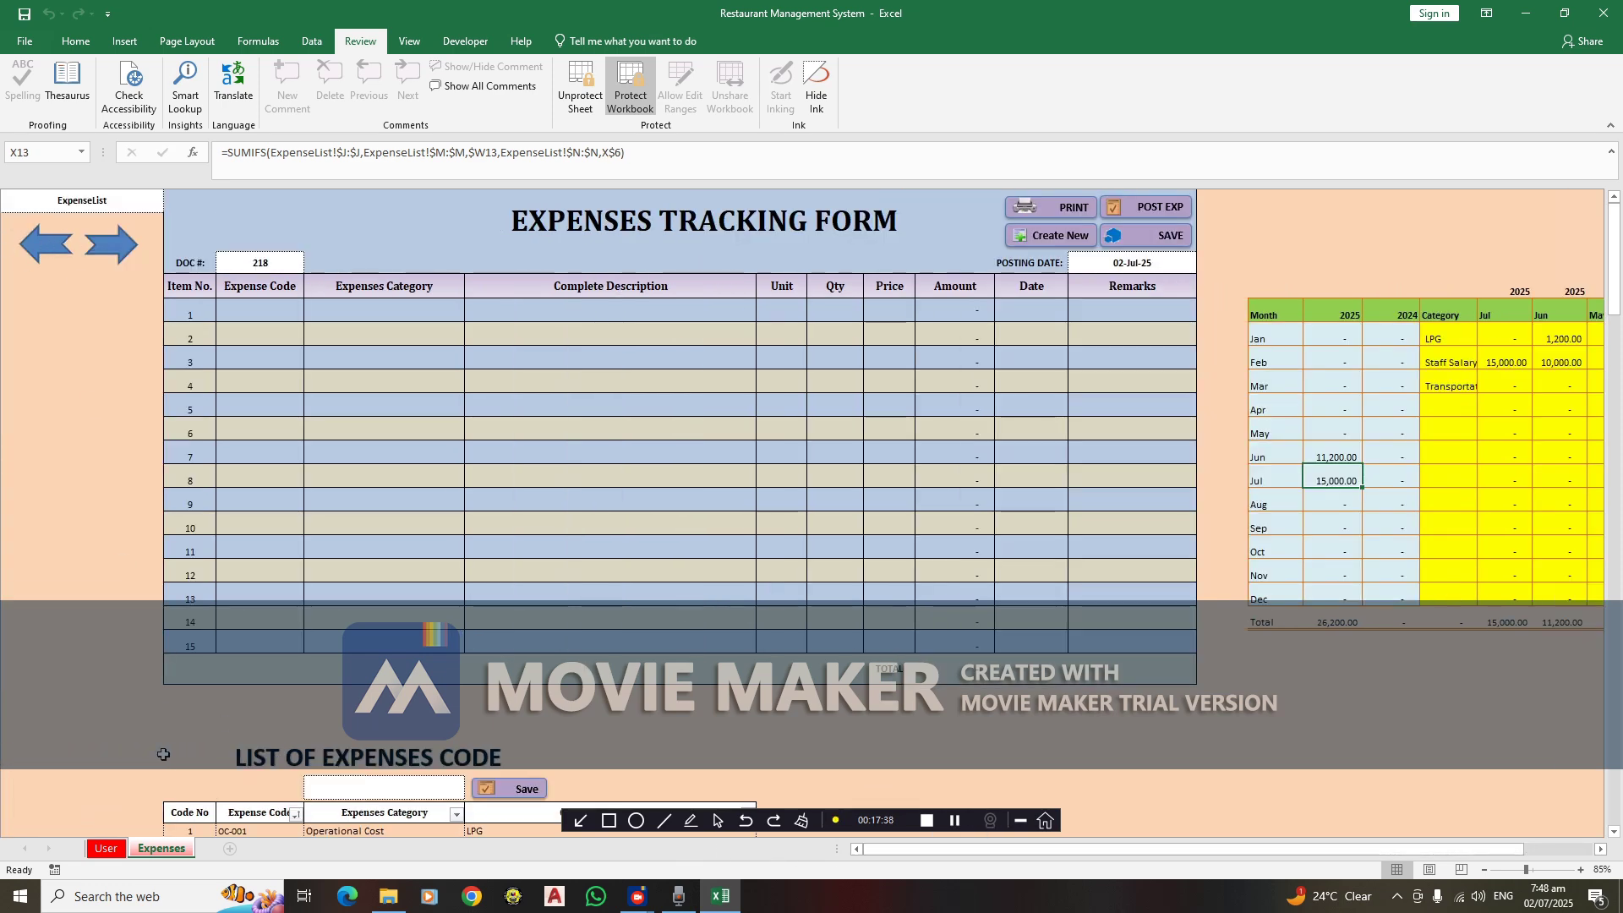
pyautogui.click(42, 245)
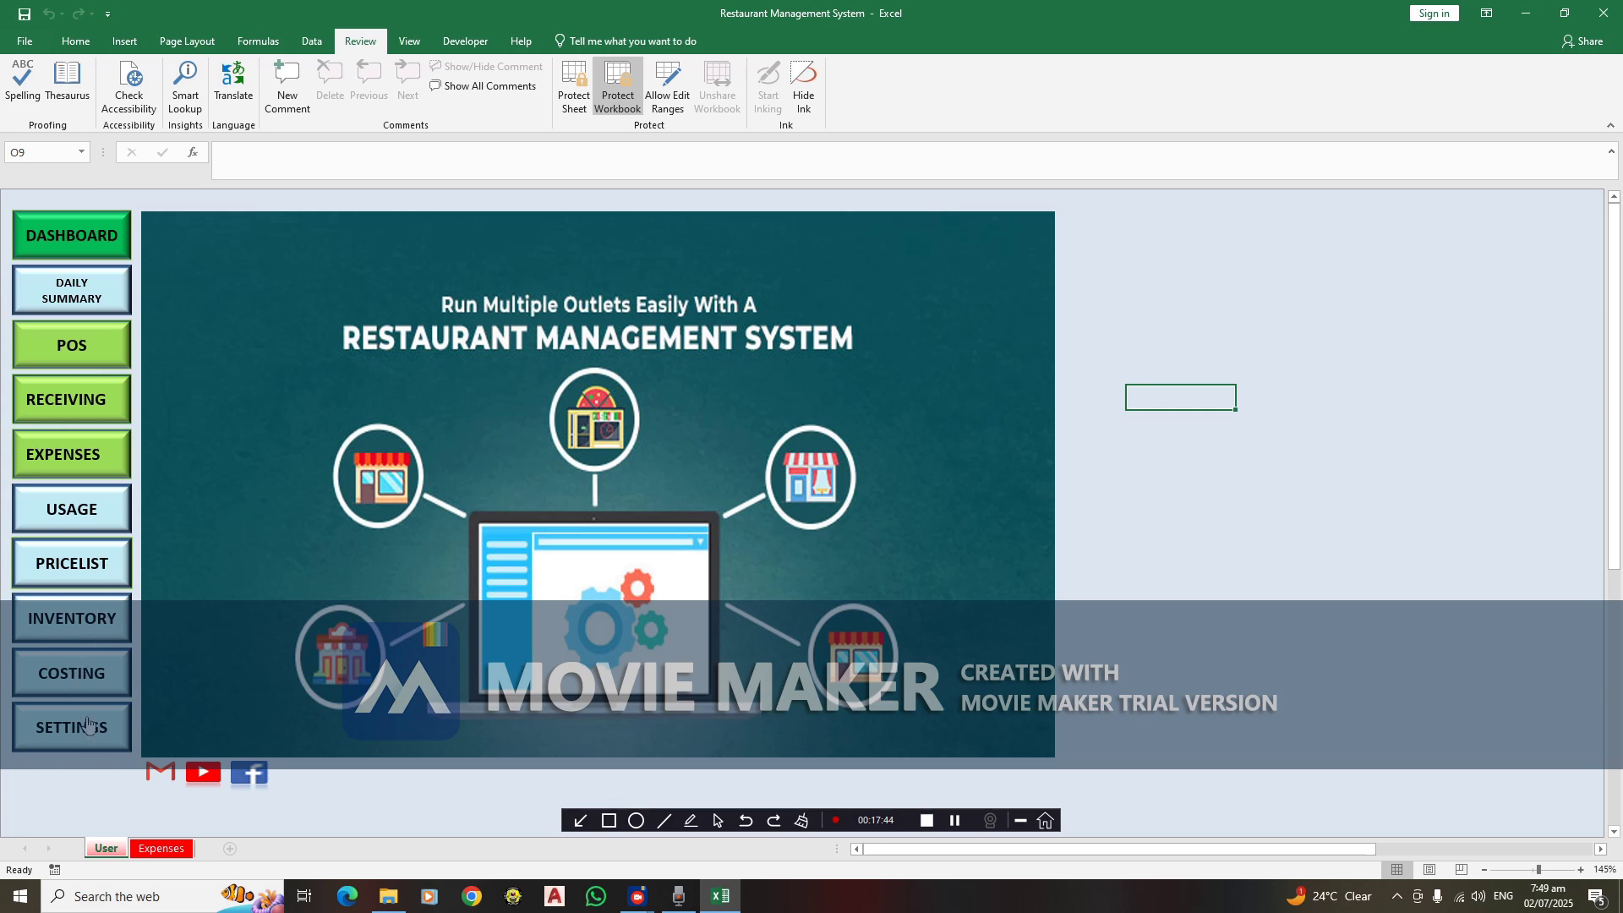
pyautogui.click(102, 572)
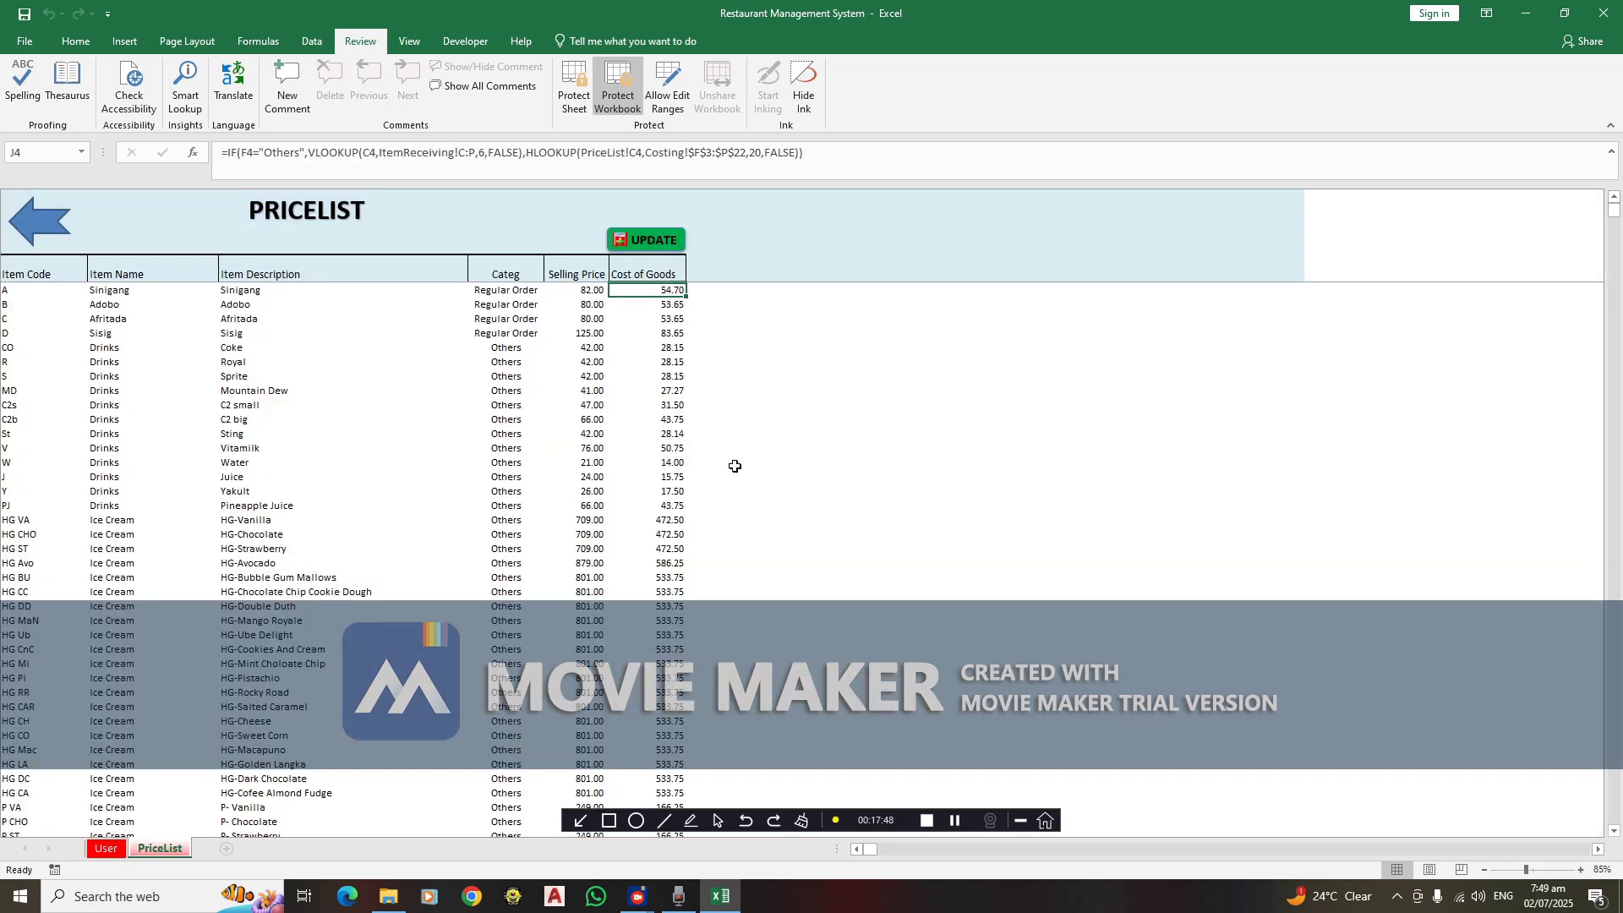
pyautogui.moveTo(46, 290); pyautogui.dragTo(508, 795)
pyautogui.scroll(10, 331, 517)
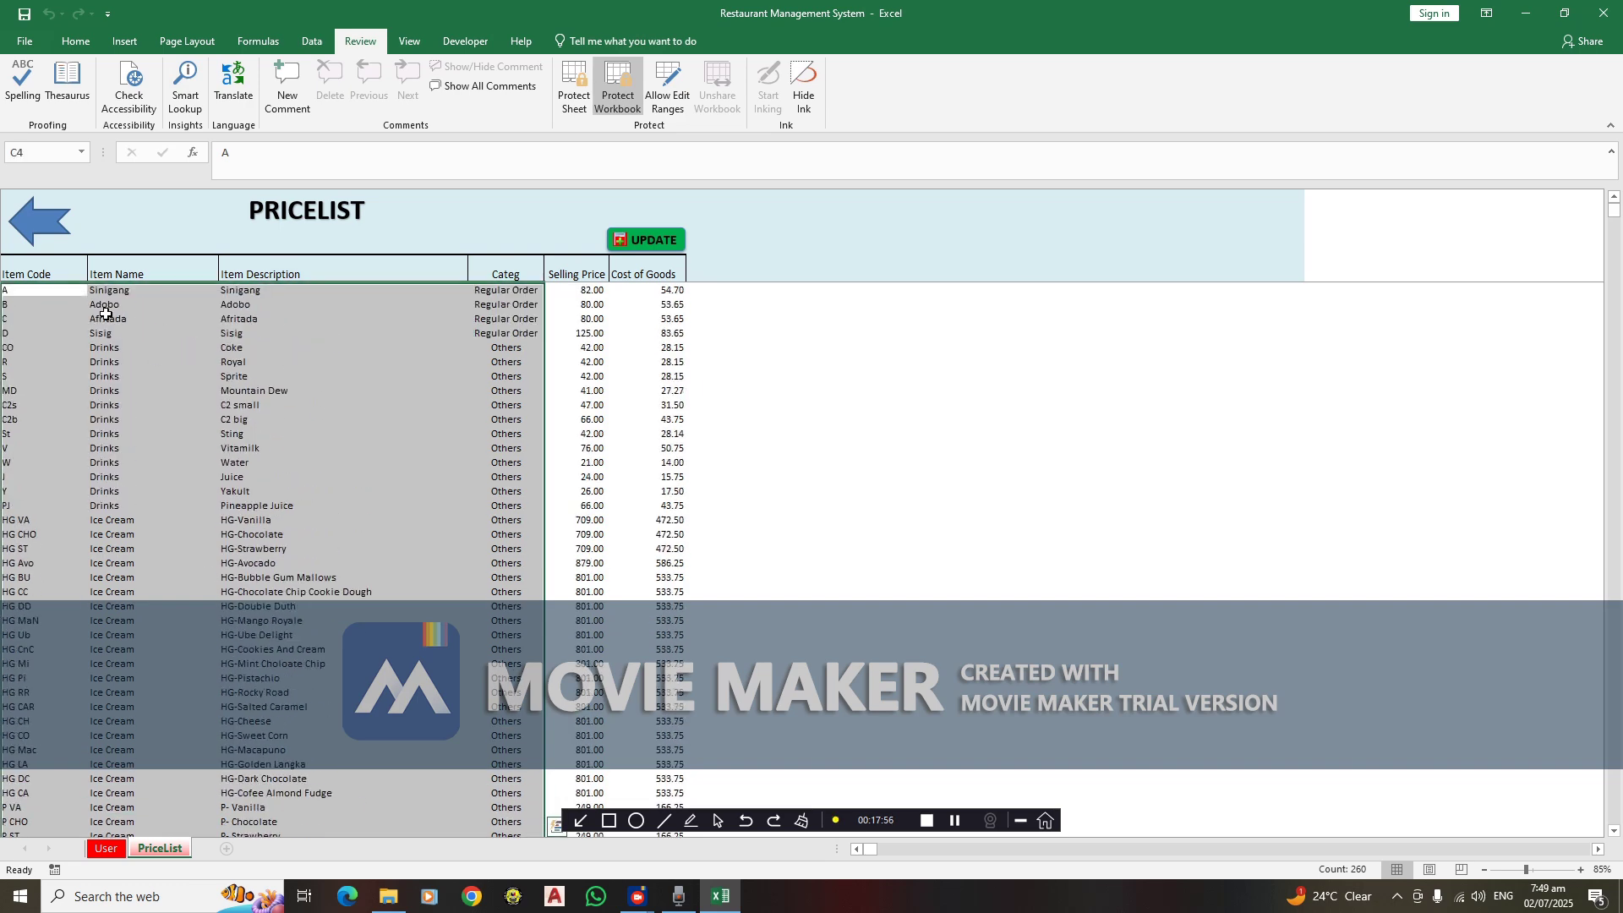
pyautogui.click(583, 293)
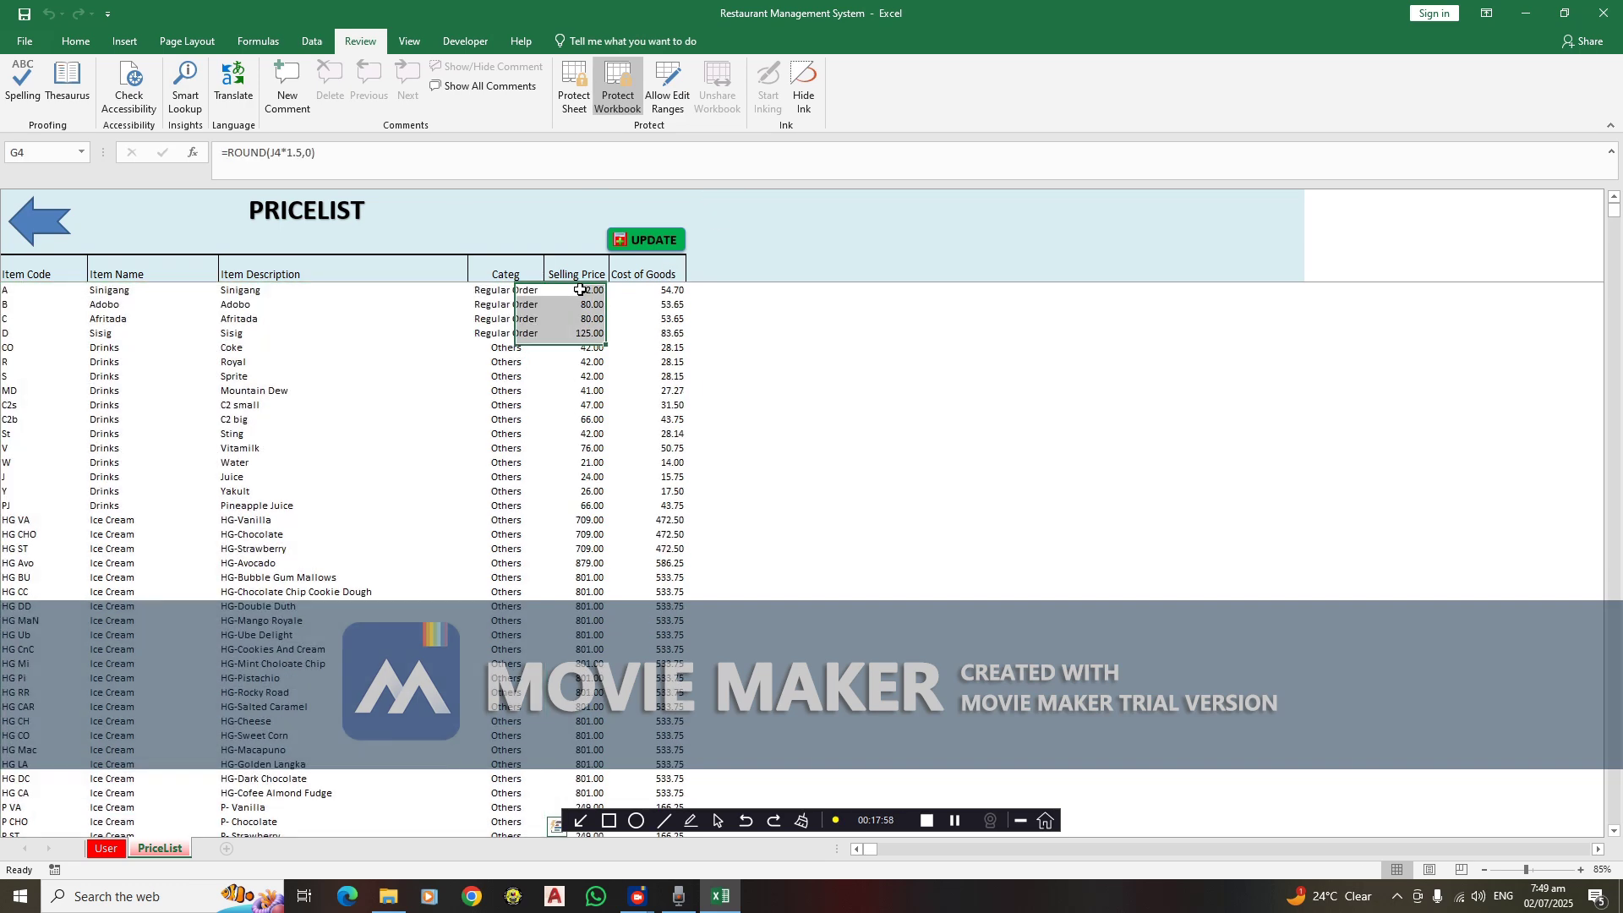
pyautogui.click(670, 291)
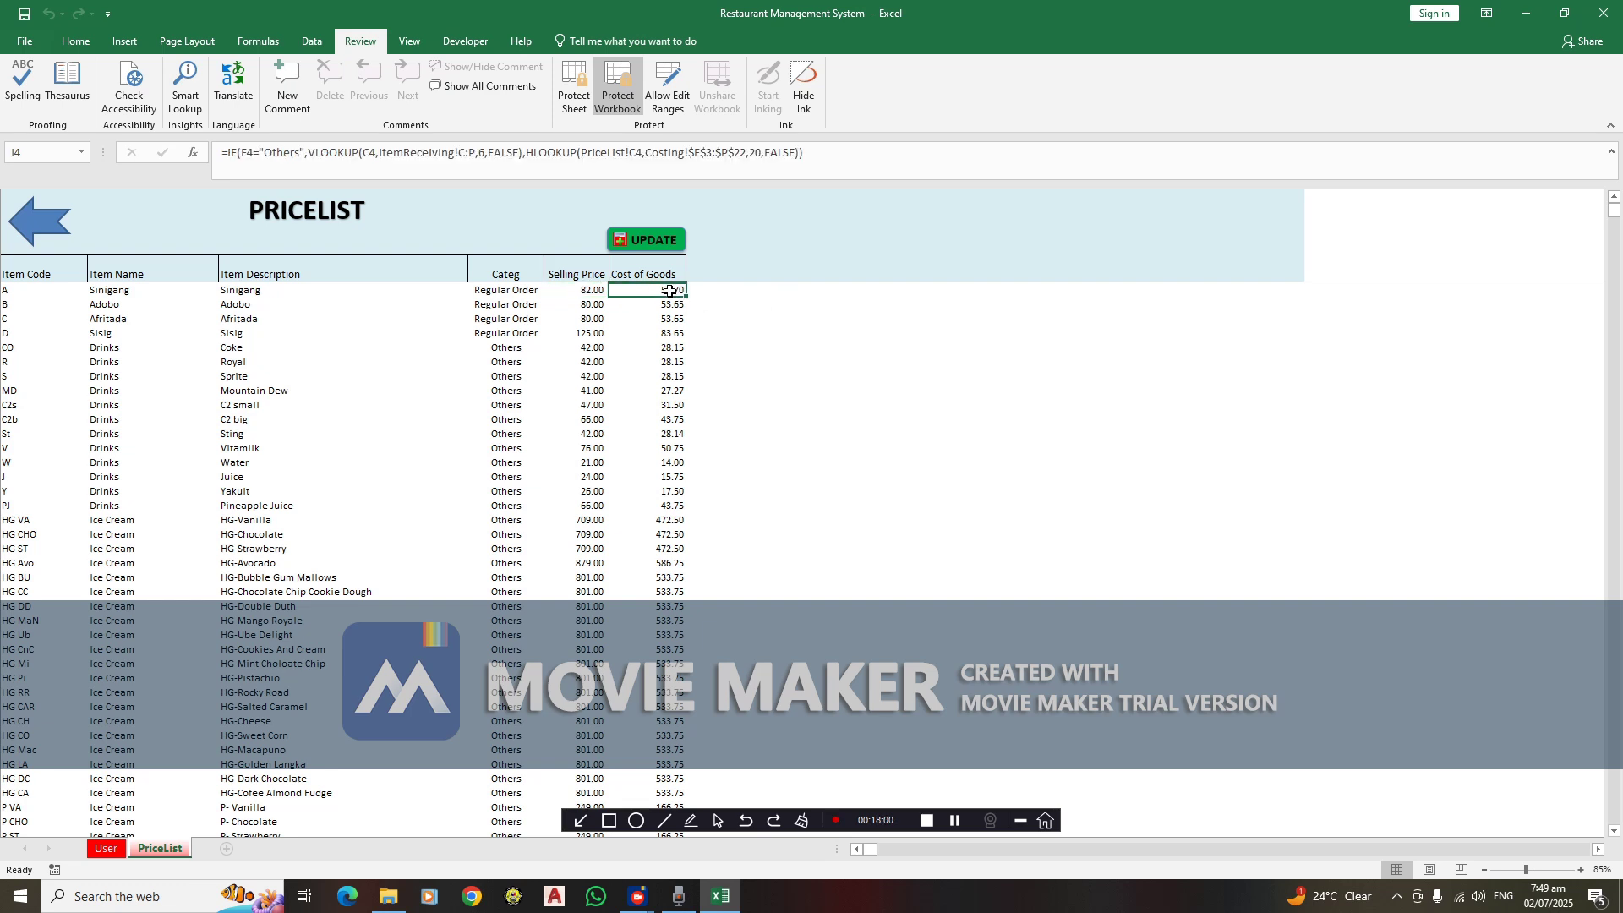
# Open the Costing sheet from the home sheet and examine the recipe ingredients' item codes, names and units
pyautogui.click(106, 848)
pyautogui.click(82, 685)
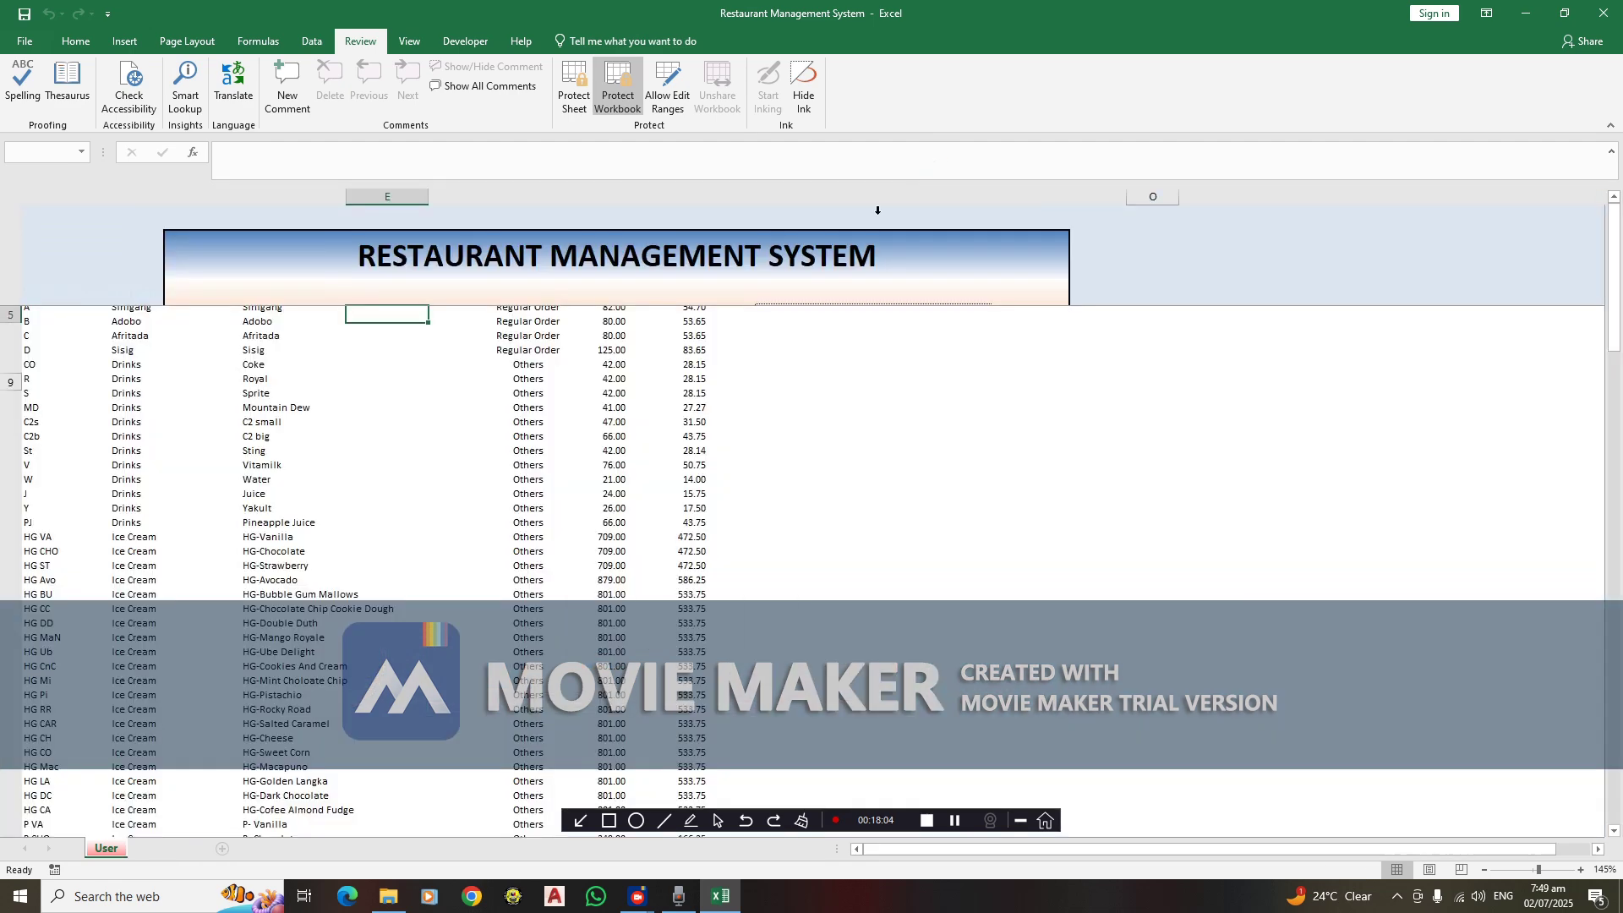
pyautogui.moveTo(746, 421); pyautogui.dragTo(1217, 570)
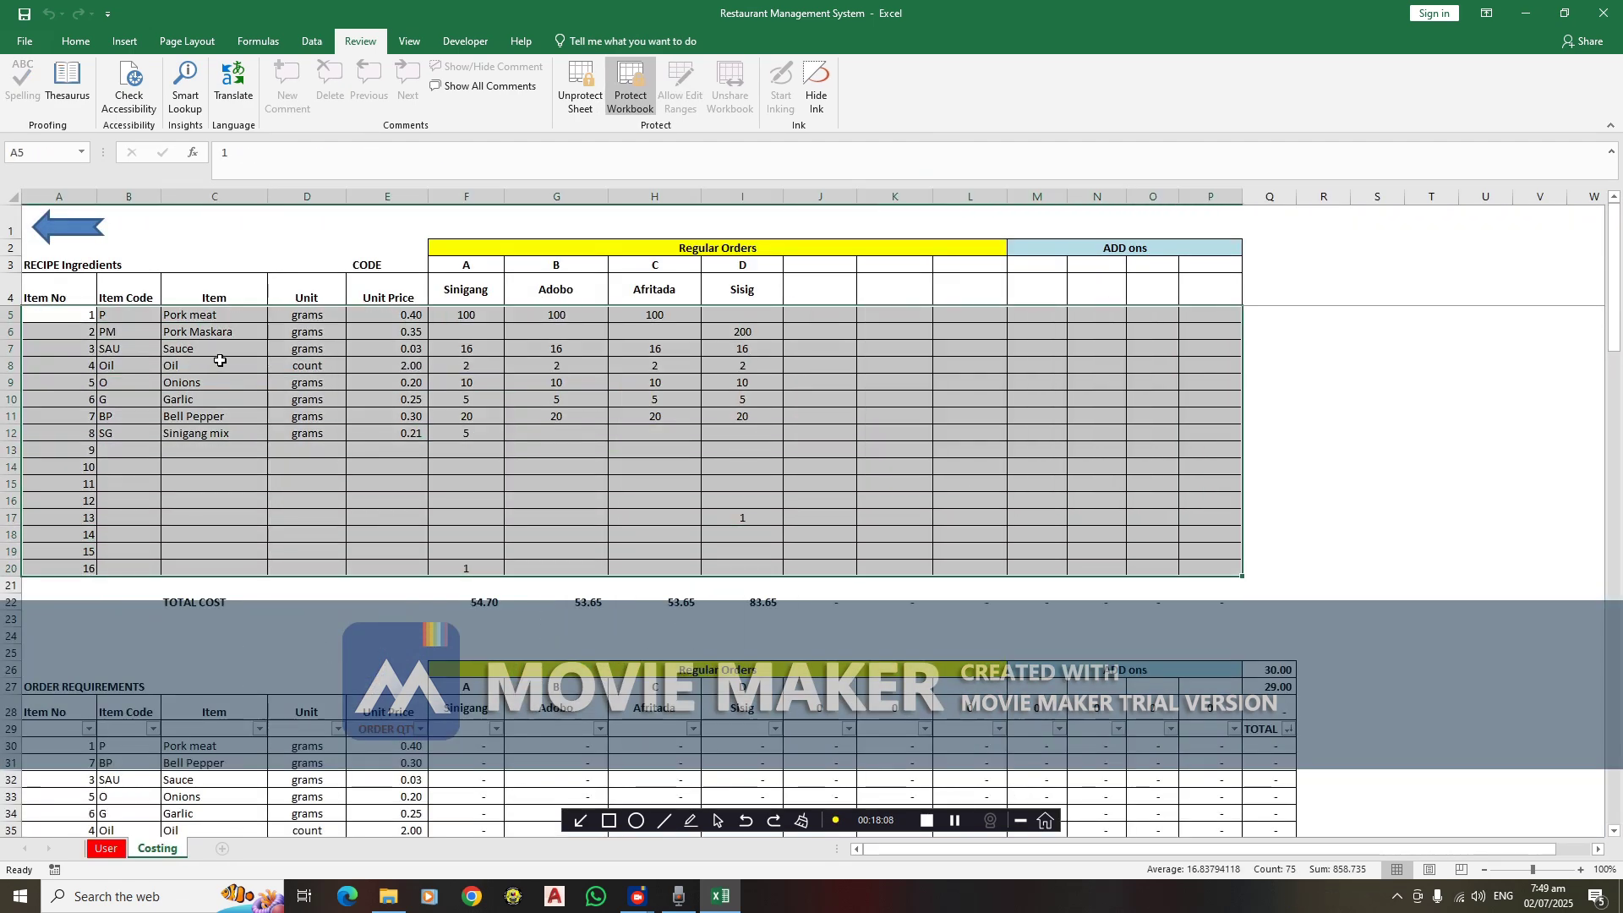
pyautogui.moveTo(131, 314); pyautogui.dragTo(324, 440)
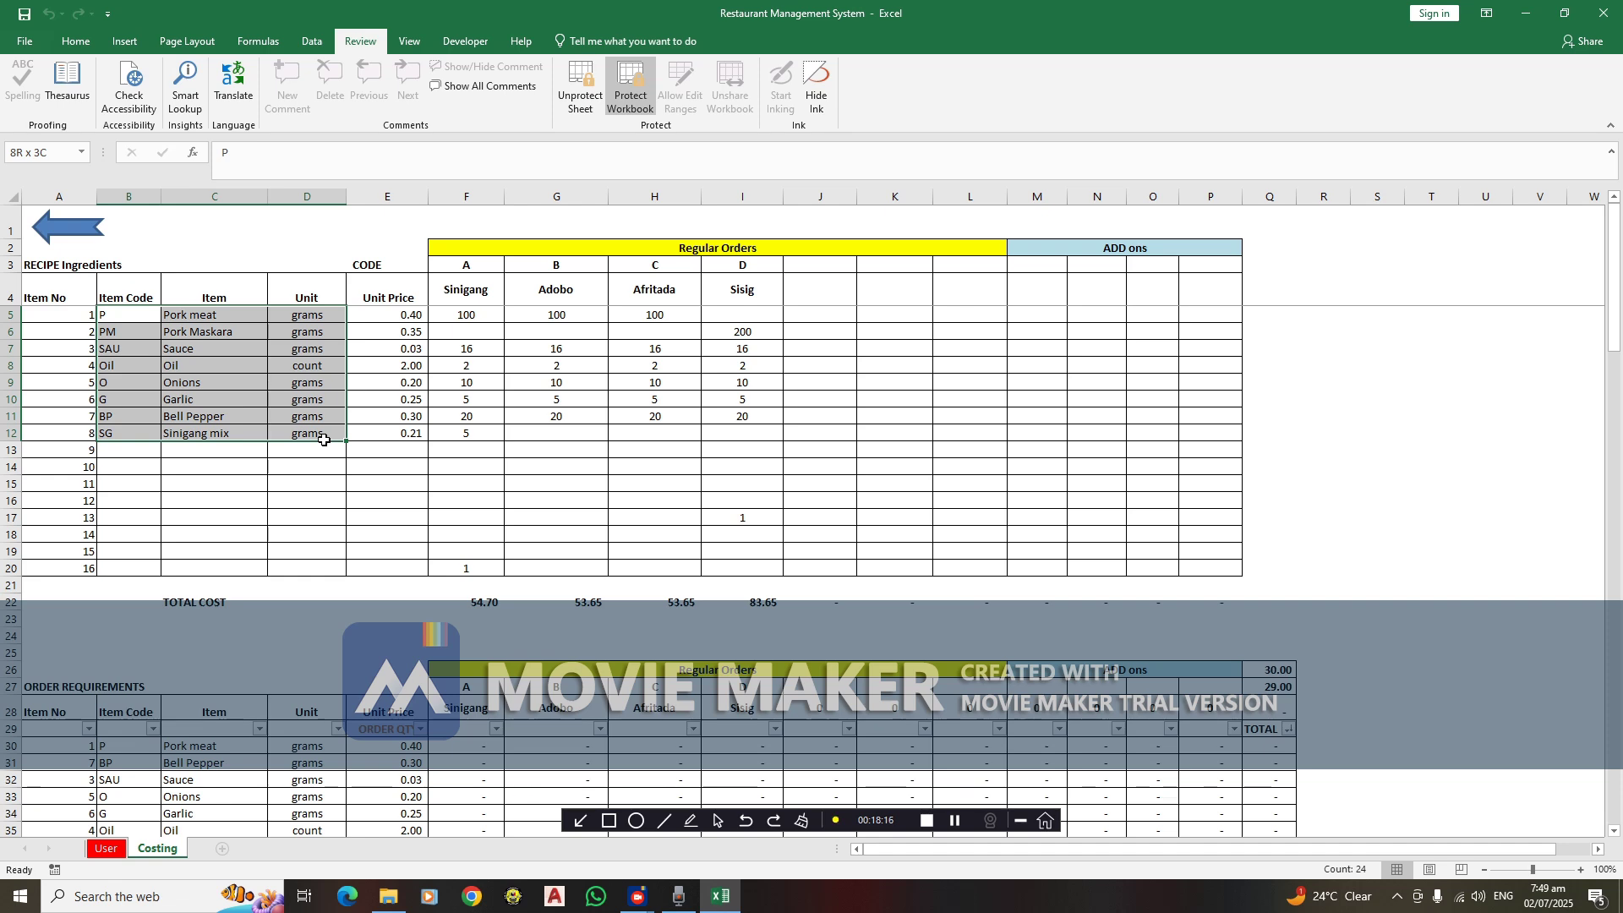
pyautogui.moveTo(324, 439); pyautogui.dragTo(330, 436)
pyautogui.moveTo(127, 315); pyautogui.dragTo(119, 551)
pyautogui.moveTo(144, 314); pyautogui.dragTo(143, 429)
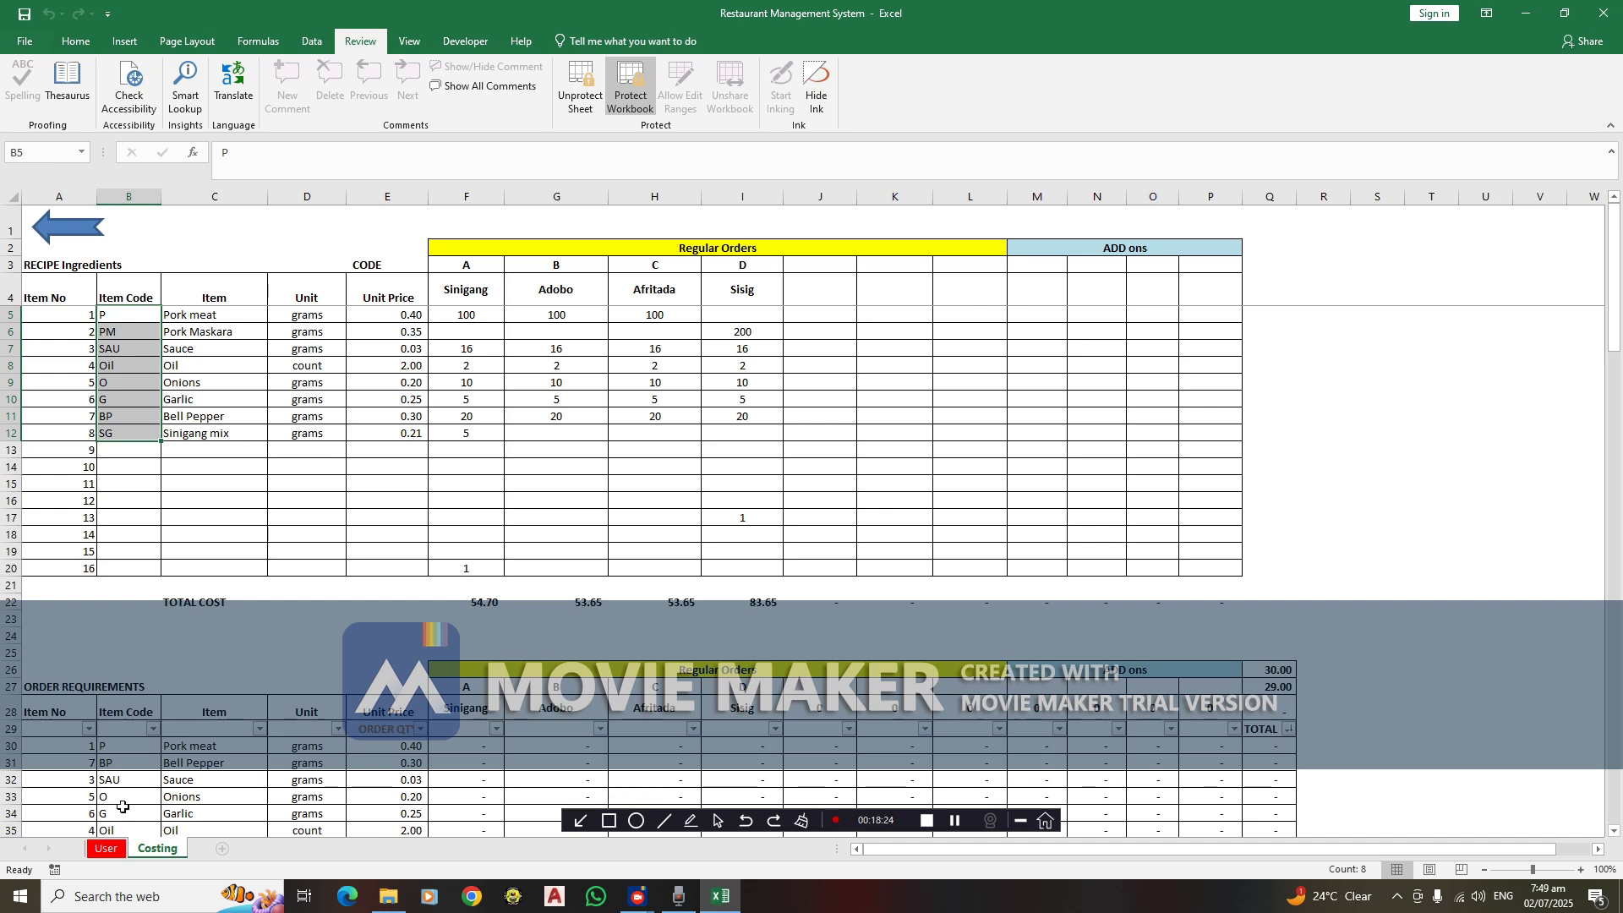
# Check the home sheet, return to Costing, and inspect the ingredient codes, recipe quantities and Unit Price lookup formula
pyautogui.click(109, 849)
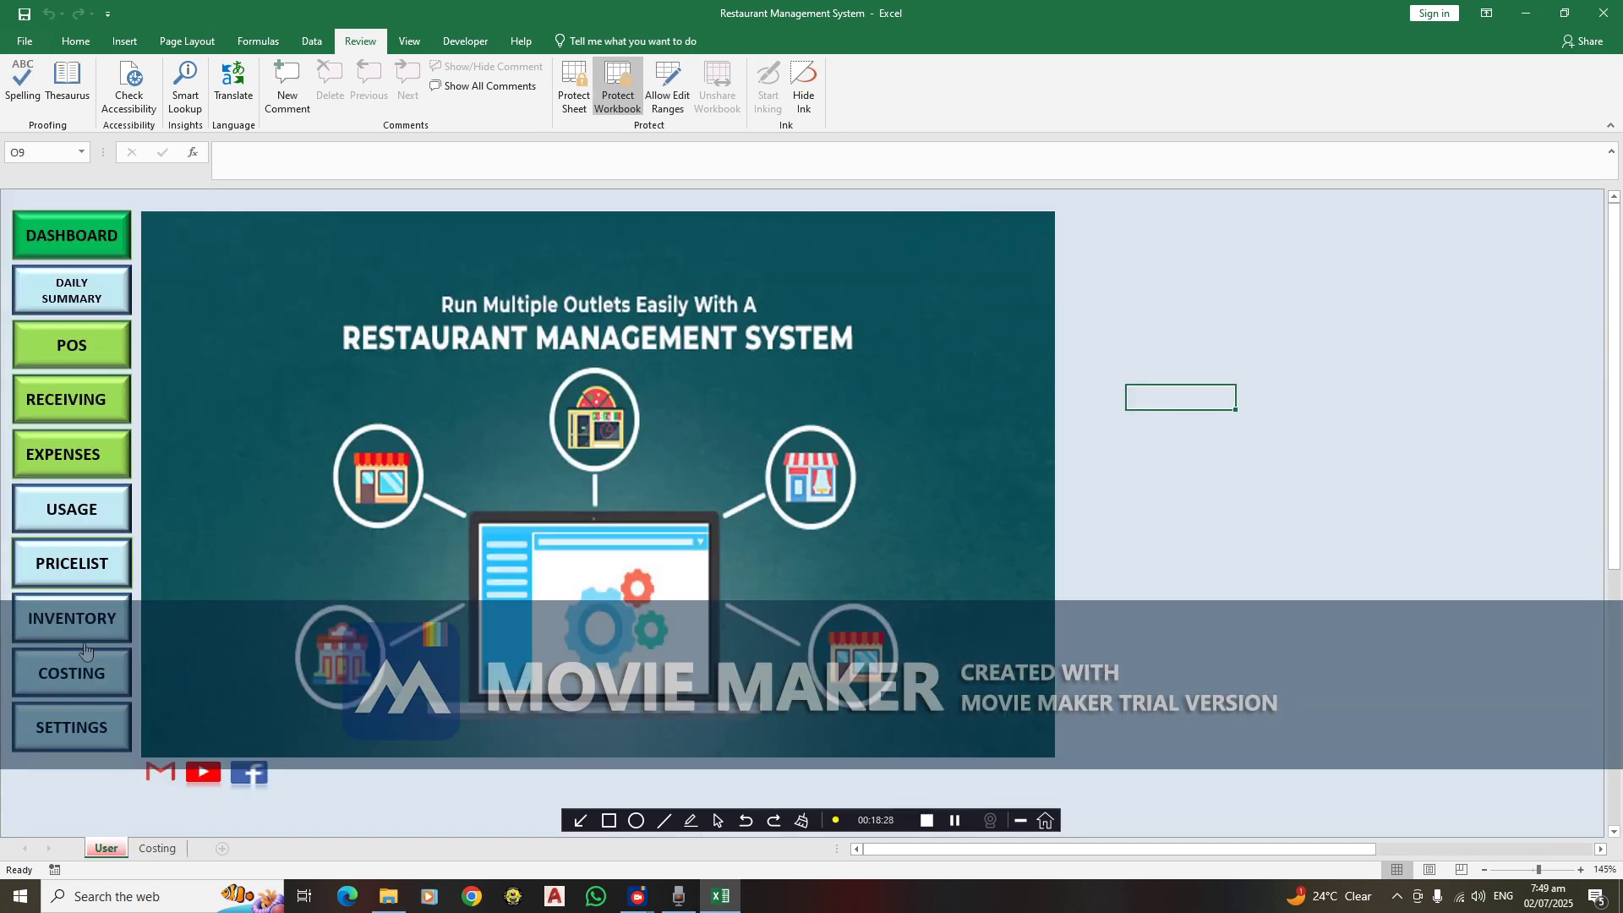
pyautogui.click(158, 849)
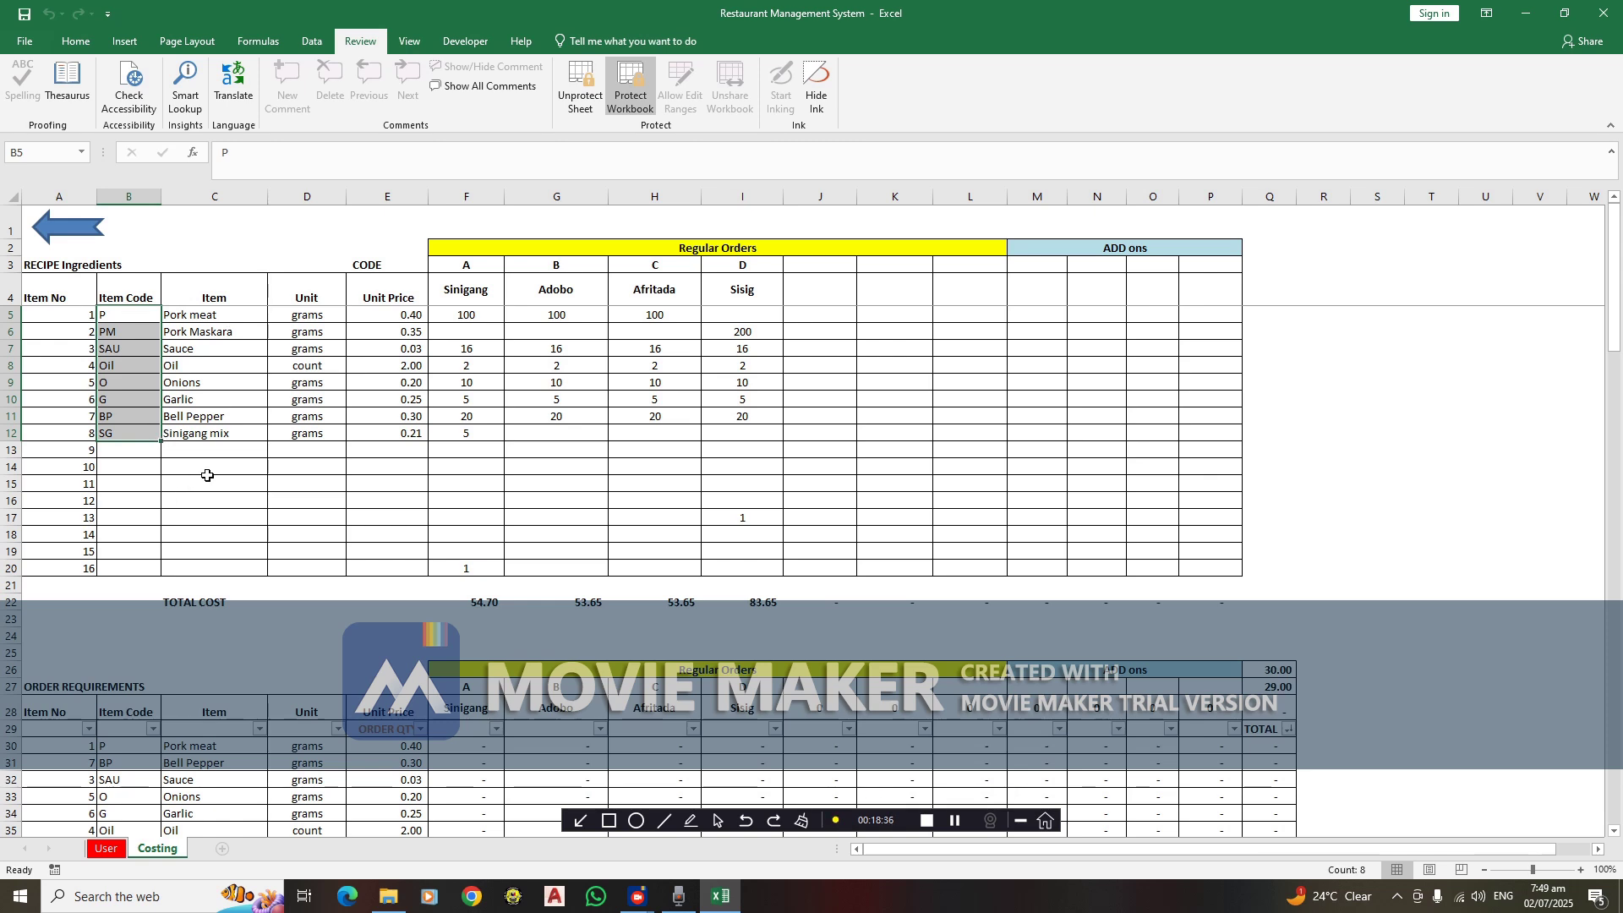
pyautogui.moveTo(131, 315); pyautogui.dragTo(739, 428)
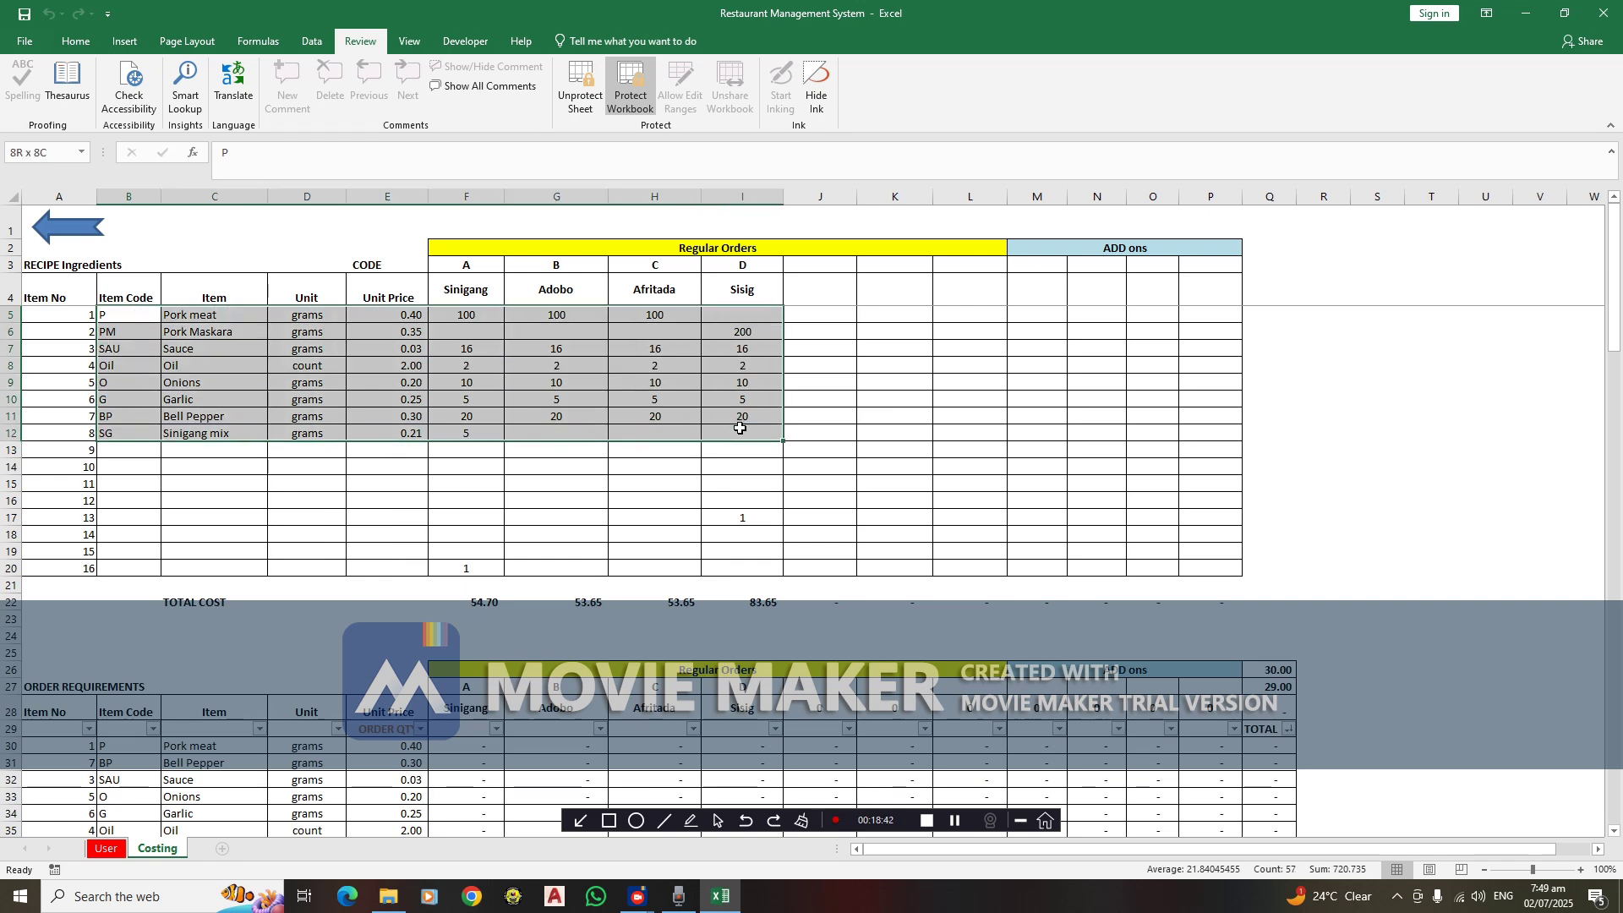
pyautogui.moveTo(740, 429); pyautogui.dragTo(150, 430)
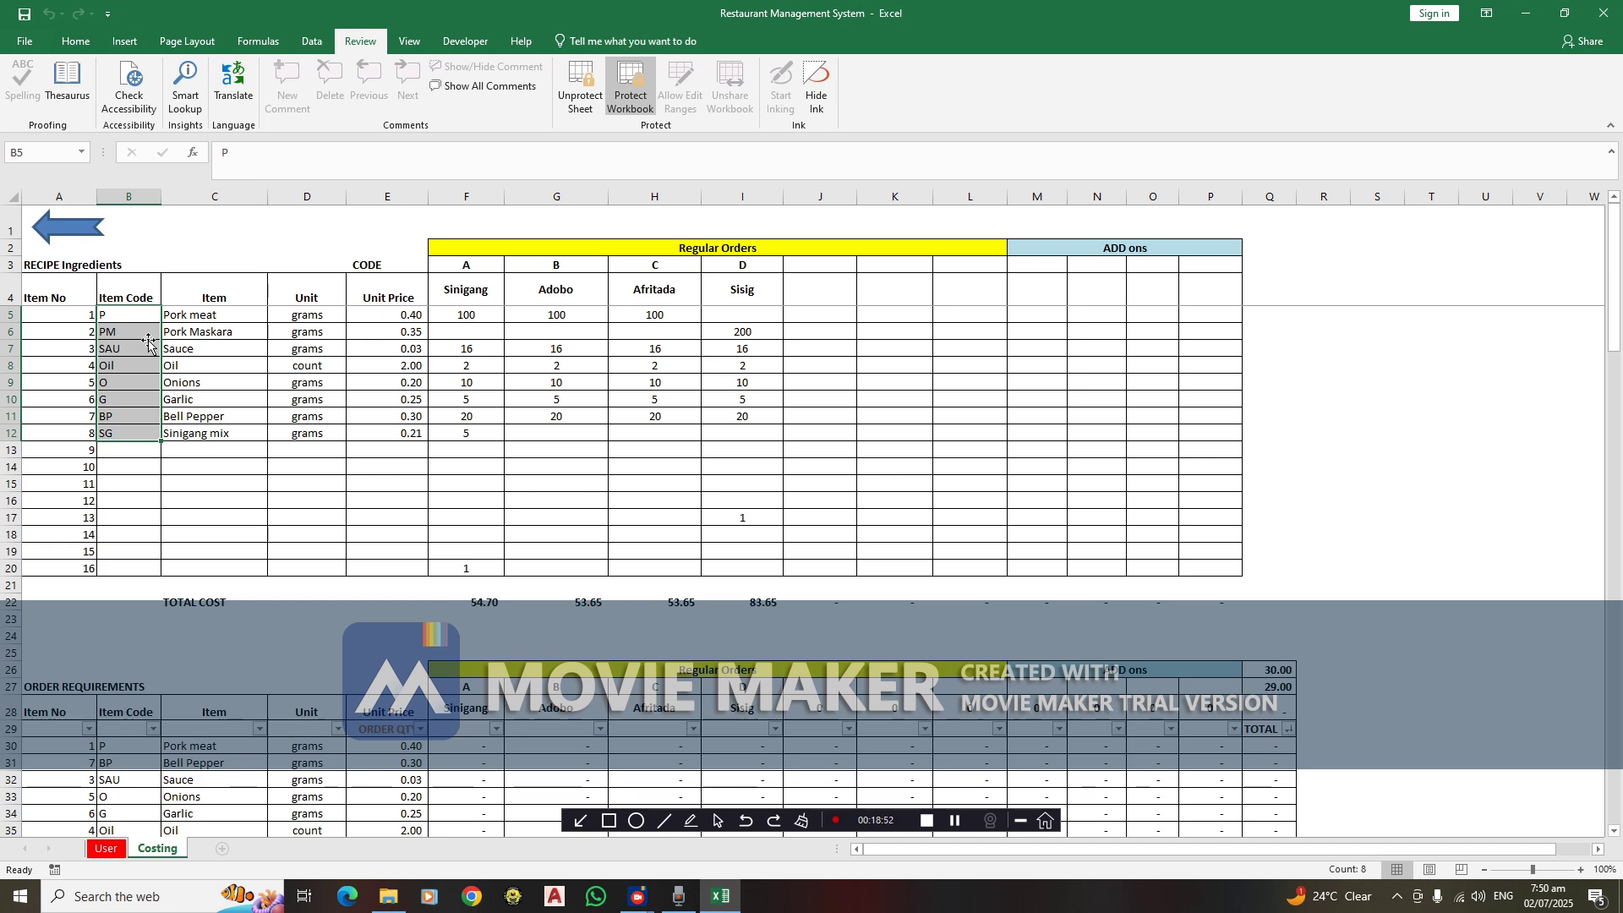
pyautogui.moveTo(148, 315); pyautogui.dragTo(140, 434)
pyautogui.click(377, 316)
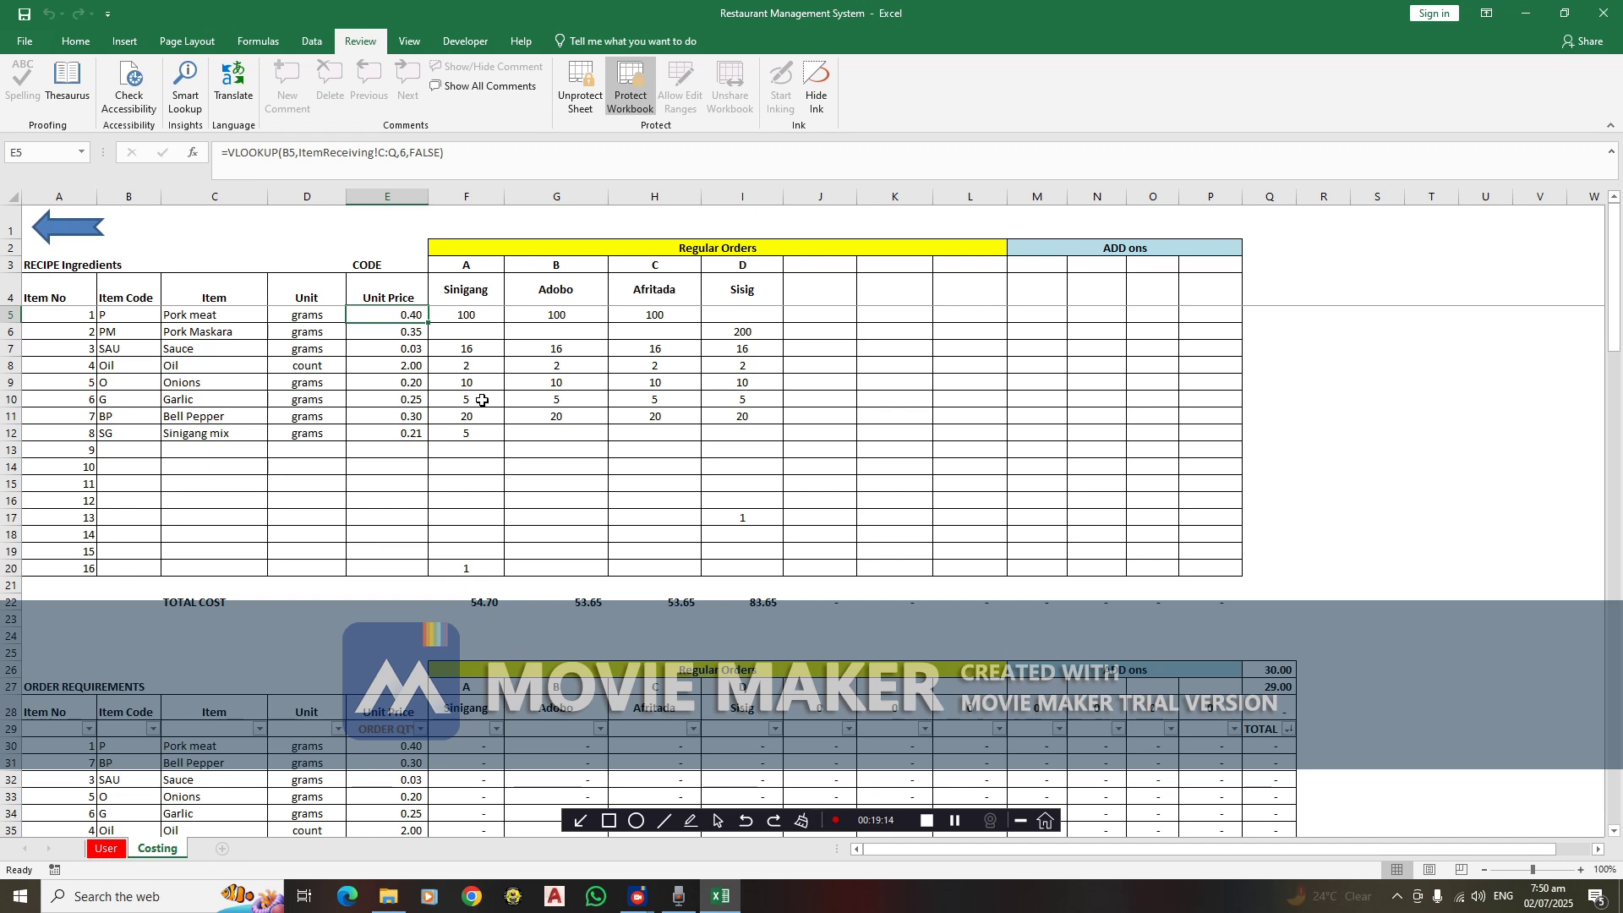
pyautogui.moveTo(403, 314); pyautogui.dragTo(389, 418)
# Highlight the Order Requirements table and the Recipe Ingredients table on the Costing sheet to compare them
pyautogui.scroll(-3, 596, 462)
pyautogui.scroll(-4, 596, 462)
pyautogui.scroll(2, 442, 467)
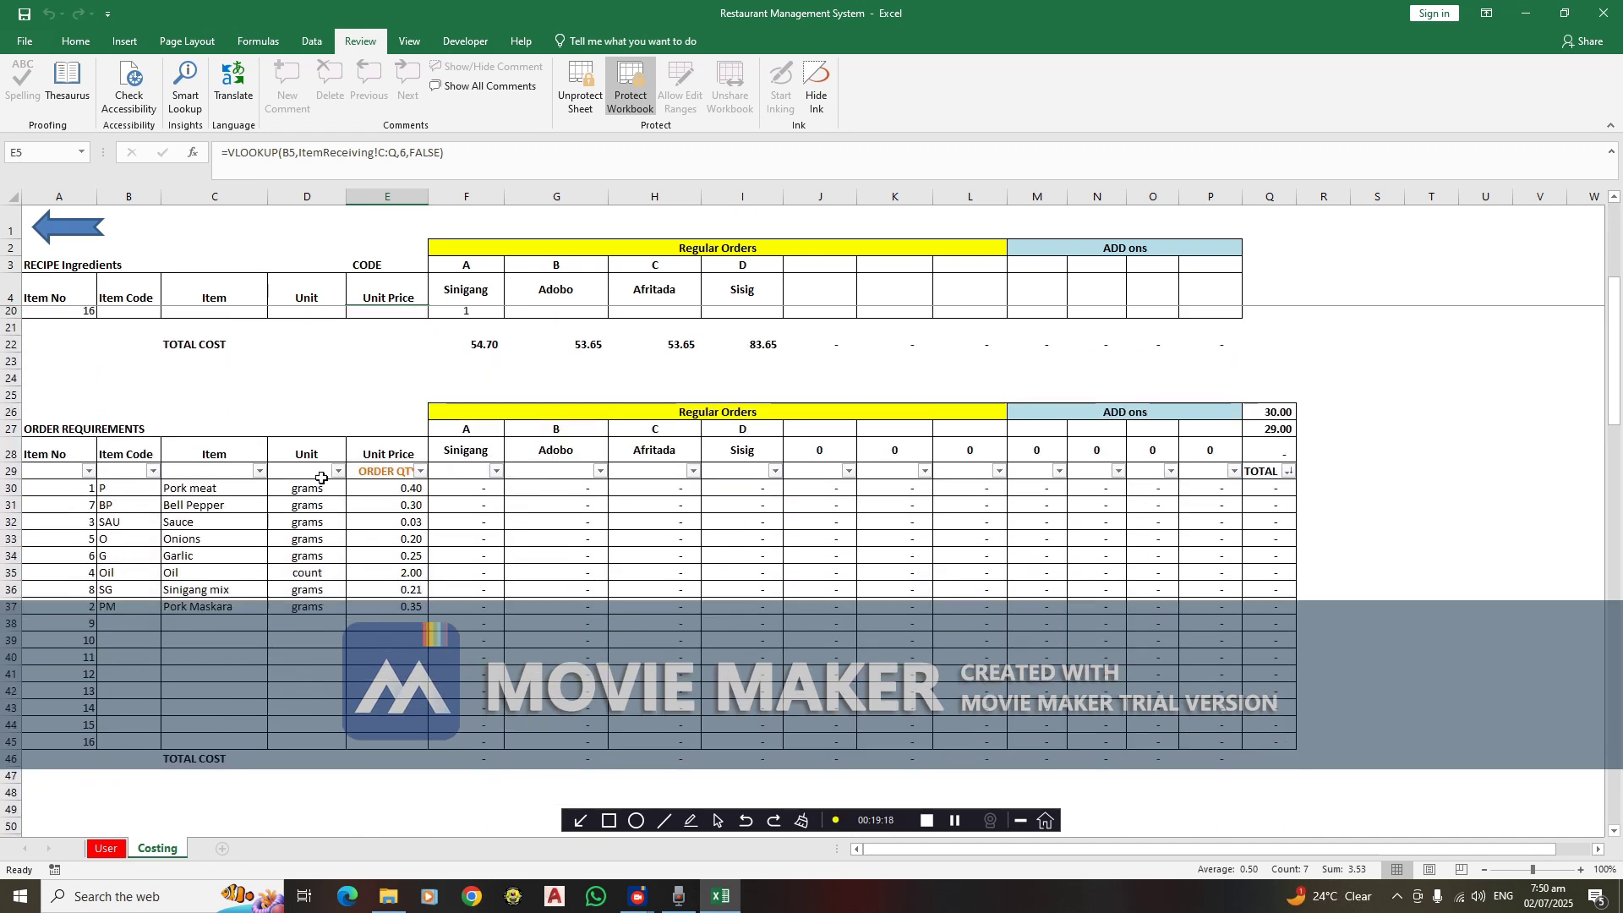
pyautogui.moveTo(50, 416); pyautogui.dragTo(1280, 765)
pyautogui.scroll(5, 591, 536)
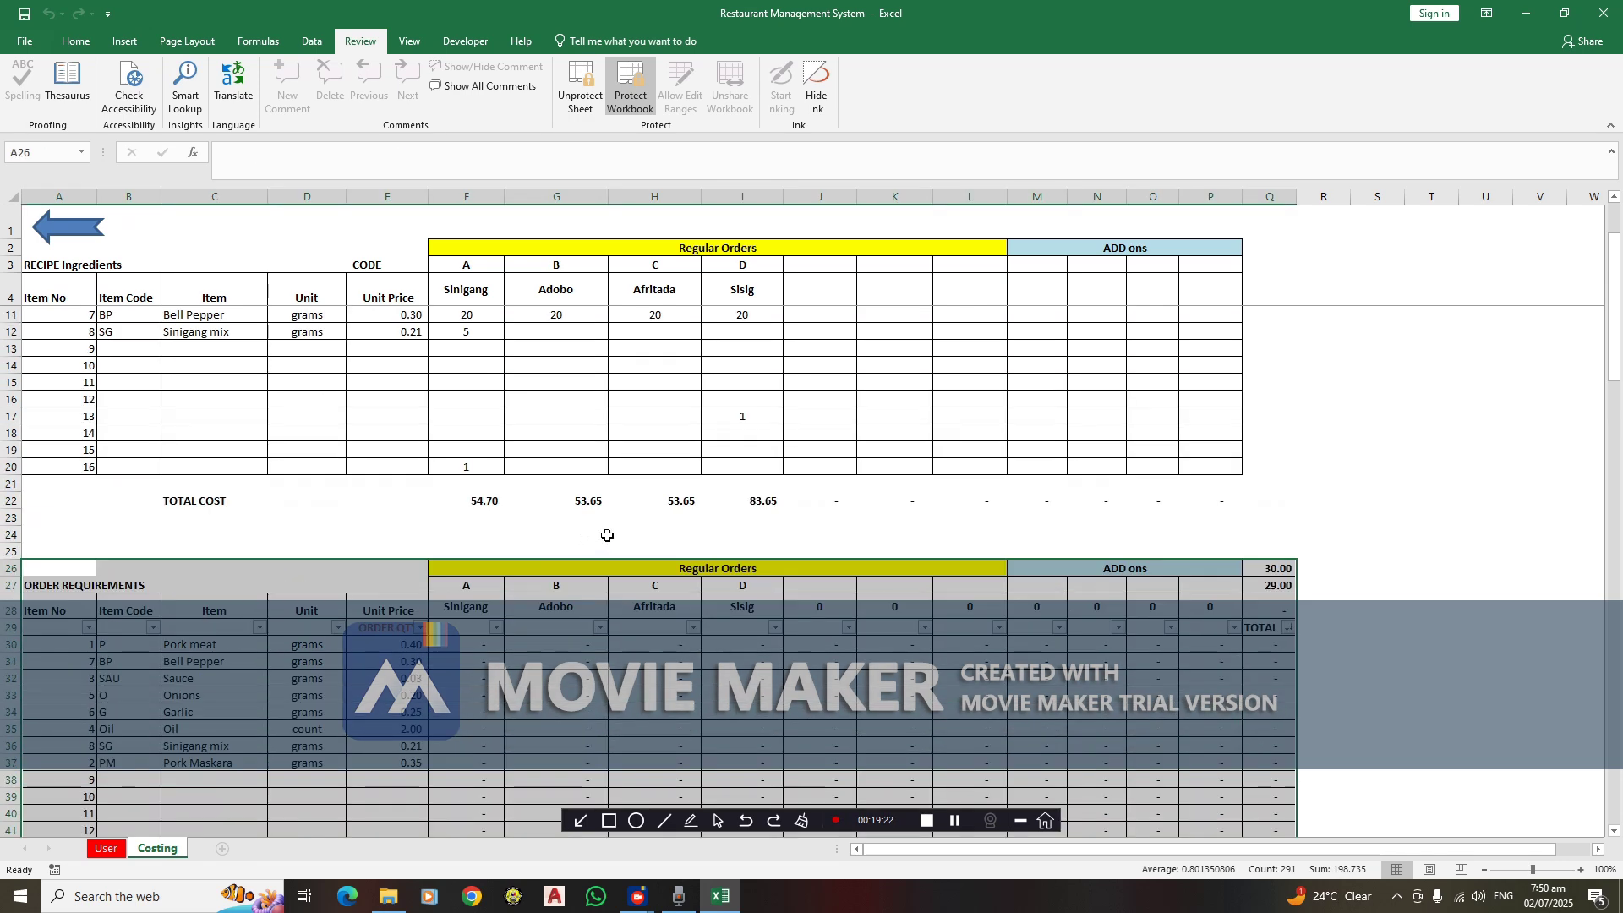
pyautogui.moveTo(62, 263); pyautogui.dragTo(1207, 569)
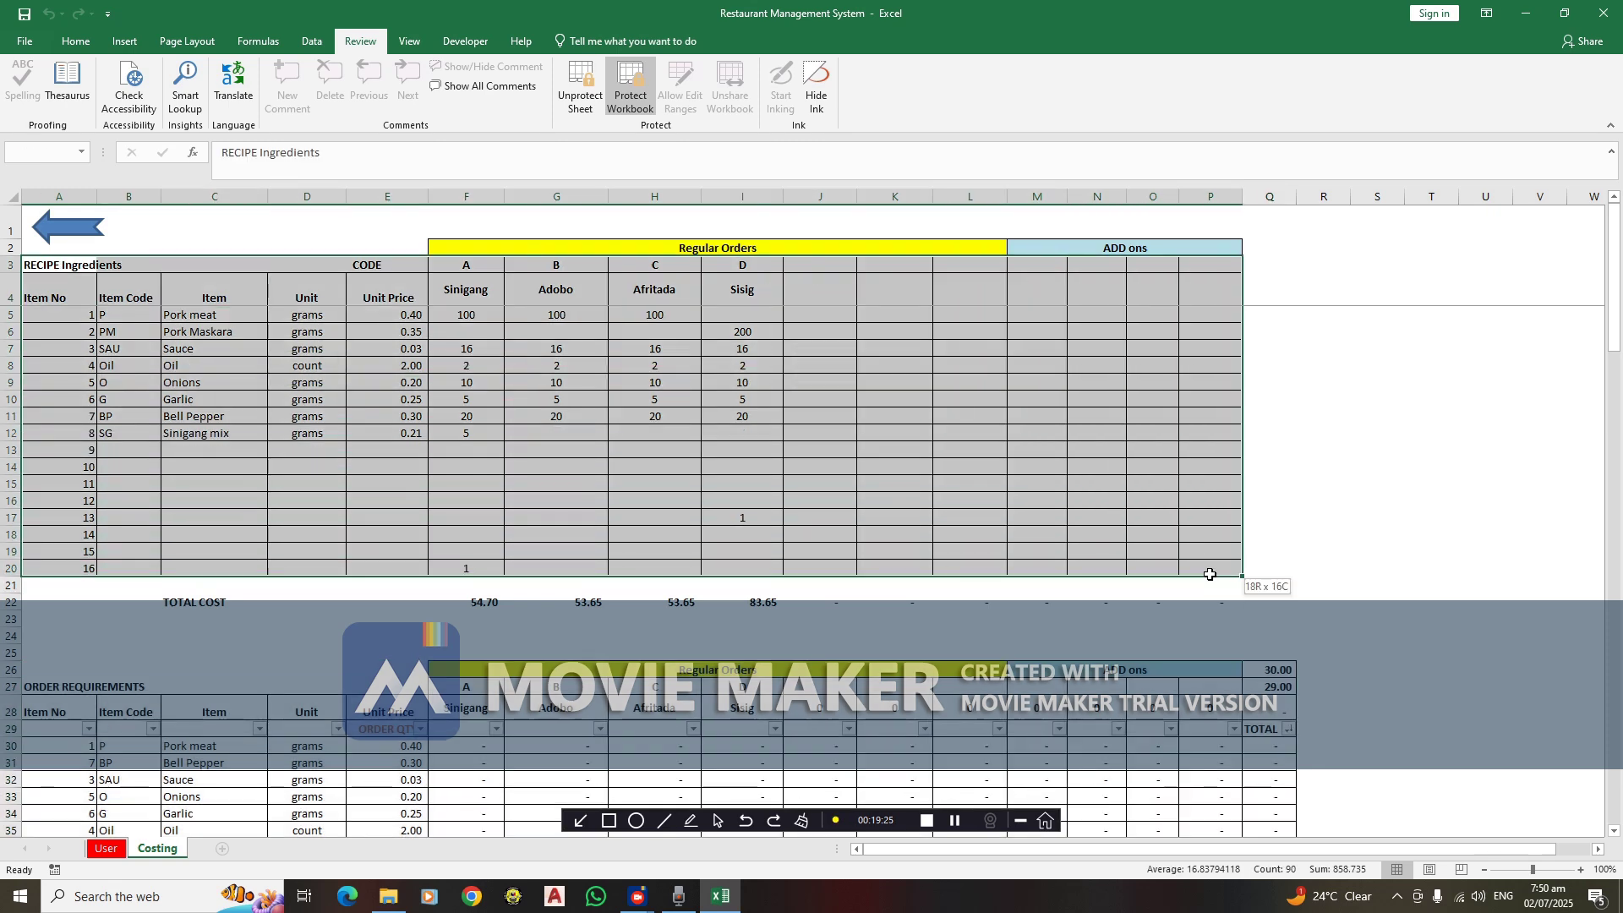
# Examine the empty Regular Orders columns beside Sisig in the recipe table, including their code cells
pyautogui.click(466, 498)
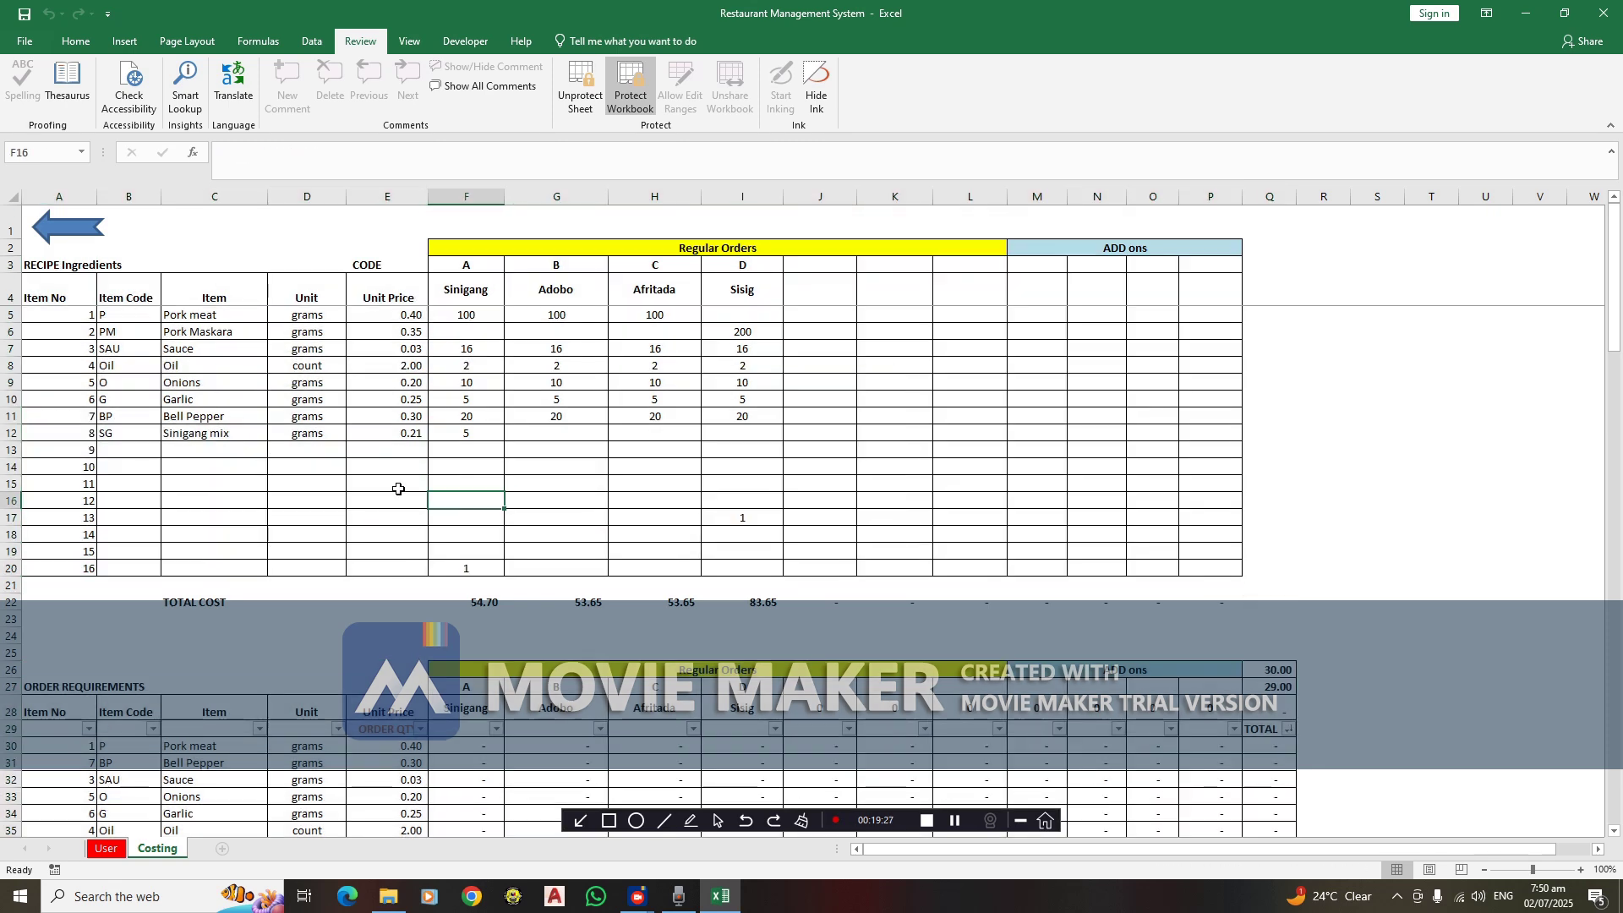
pyautogui.click(813, 258)
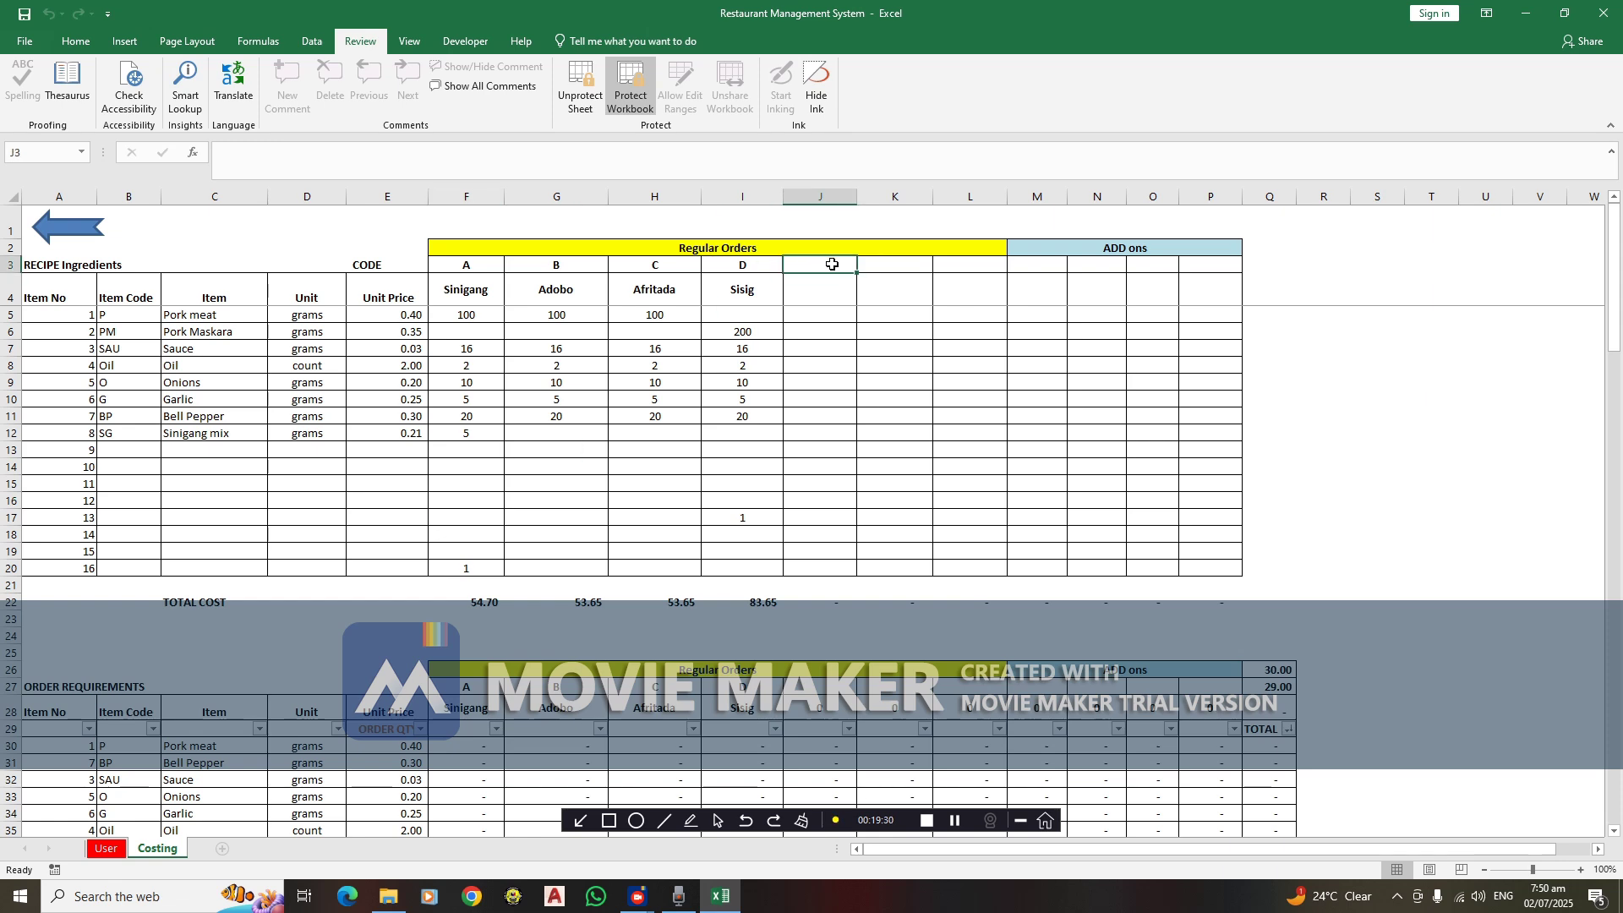
pyautogui.click(860, 264)
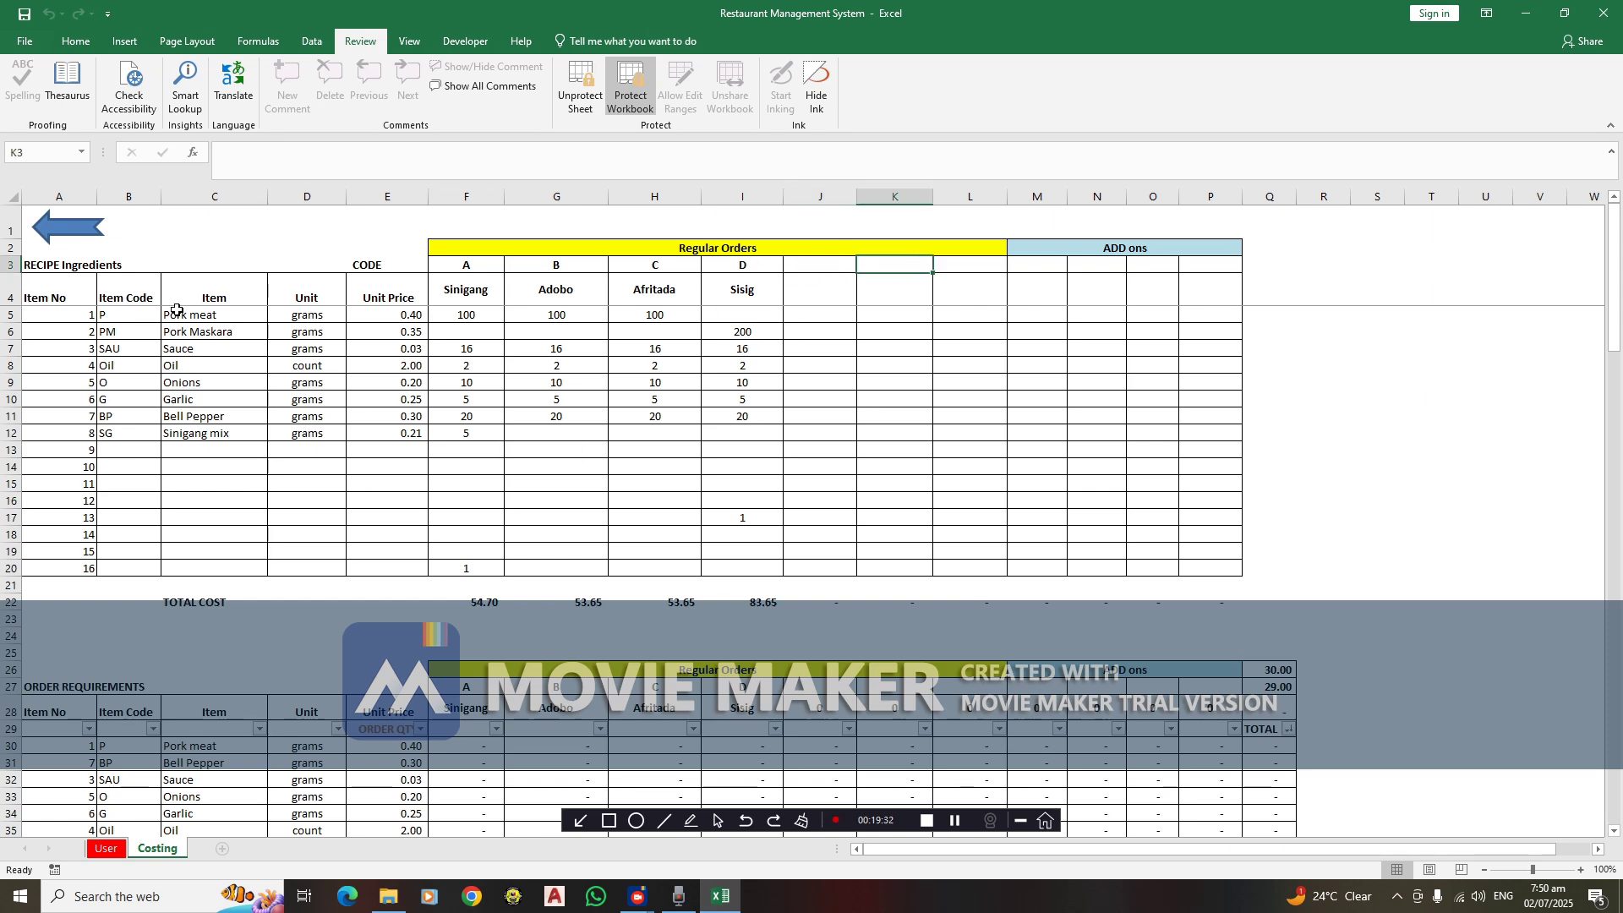
pyautogui.moveTo(818, 292); pyautogui.dragTo(824, 555)
# Unprotect the Costing sheet with its password and clear the stray values below the Sinigang and Sisig recipe quantities
pyautogui.click(752, 522)
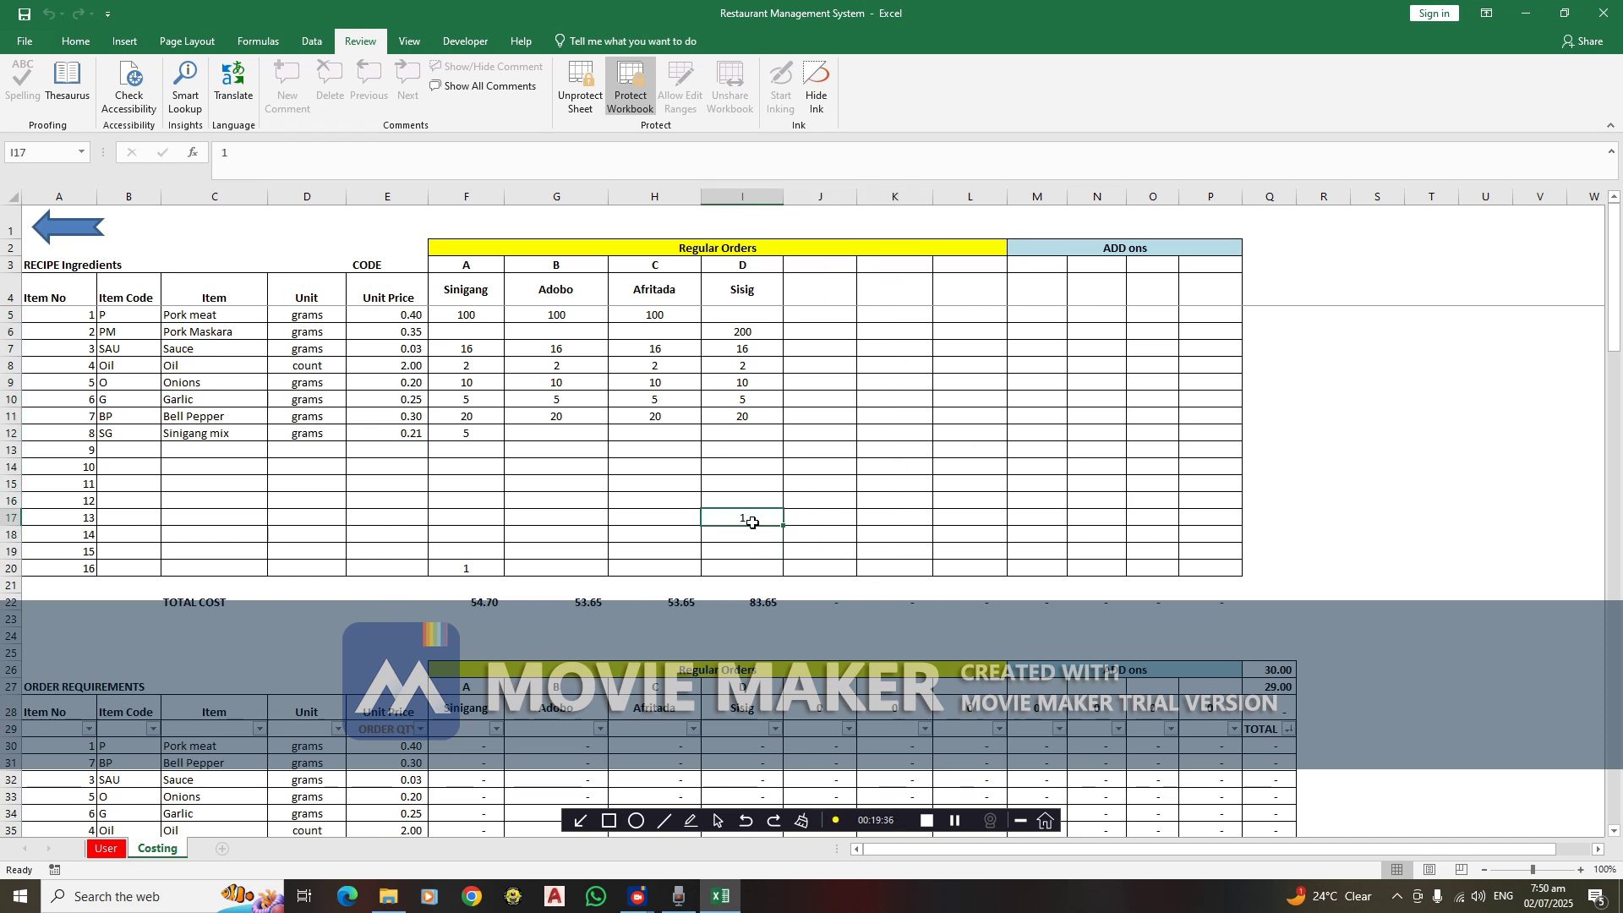
pyautogui.doubleClick(752, 523)
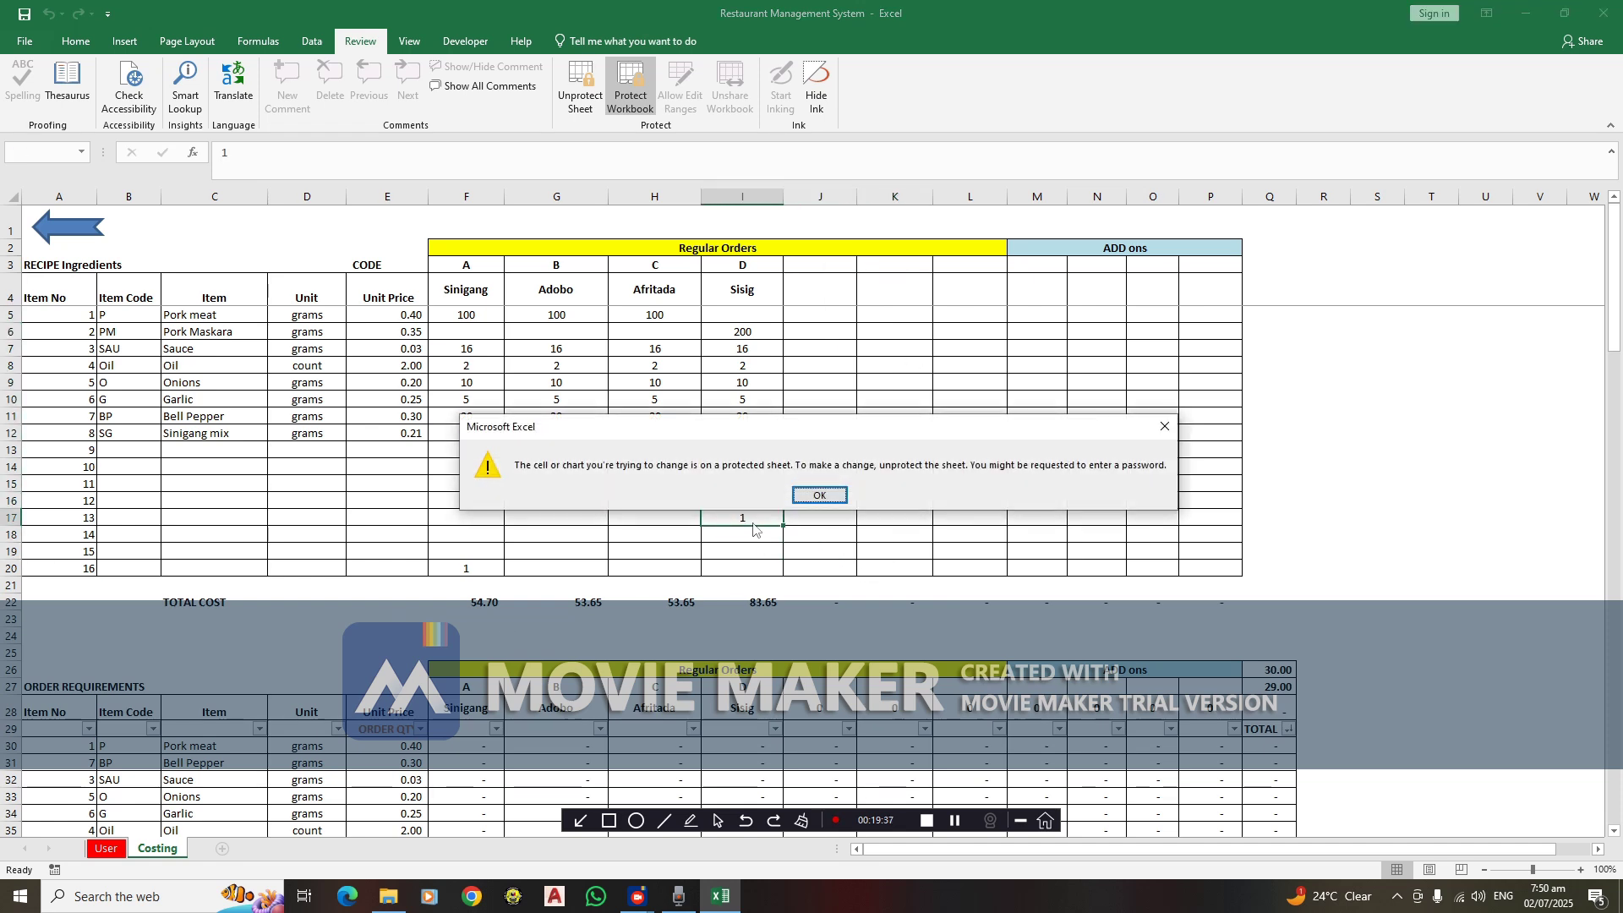
pyautogui.click(819, 495)
pyautogui.click(580, 89)
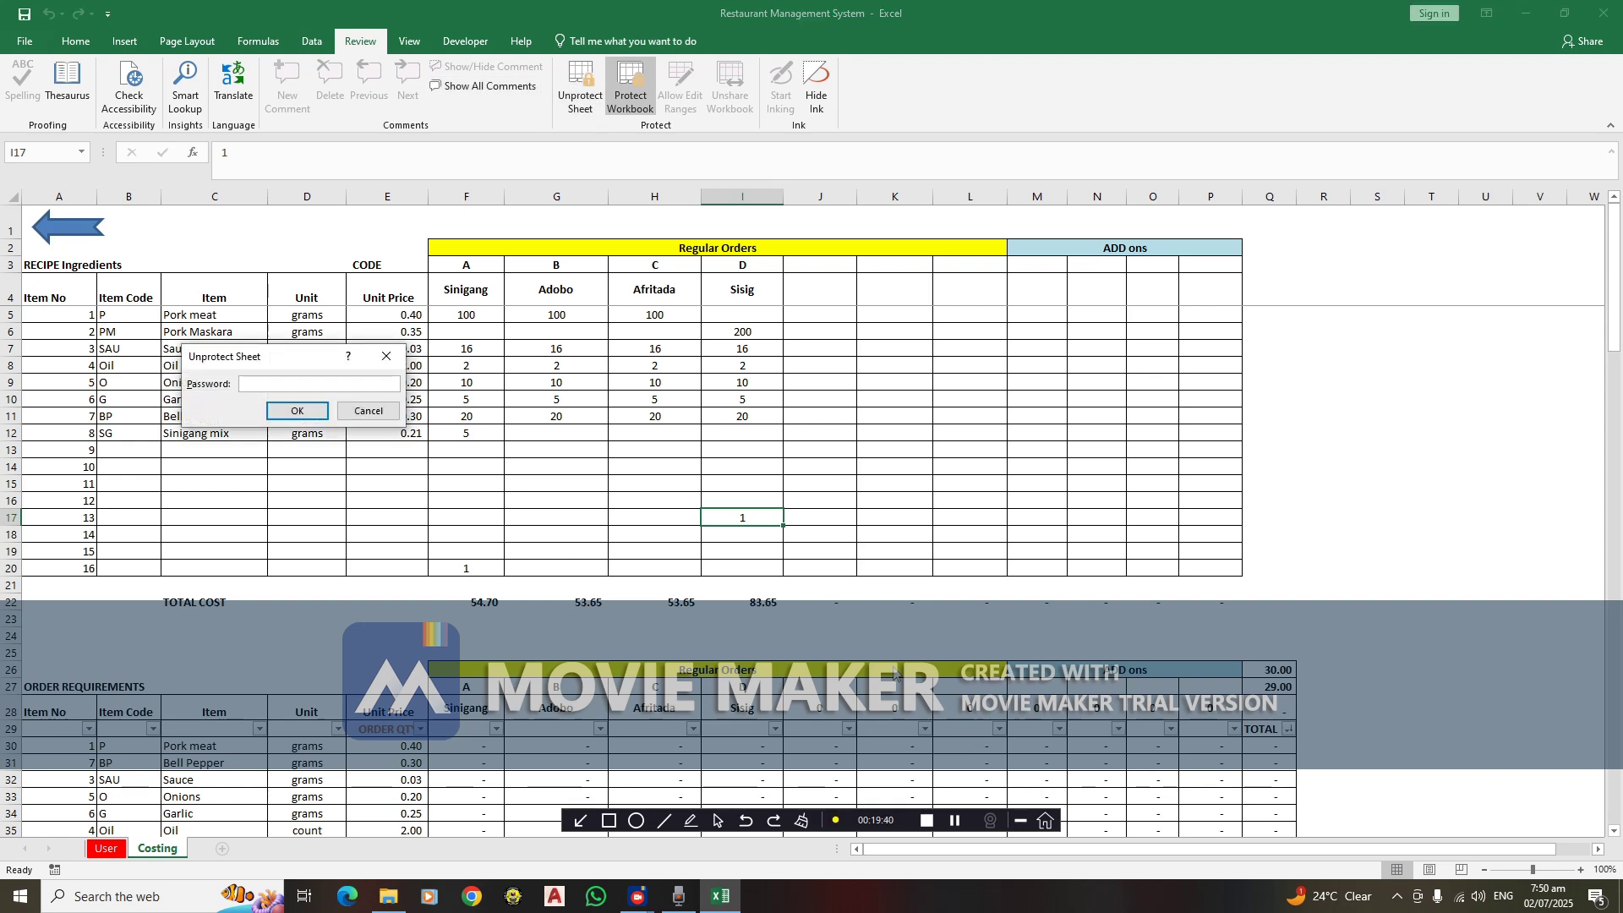
pyautogui.press('Return')
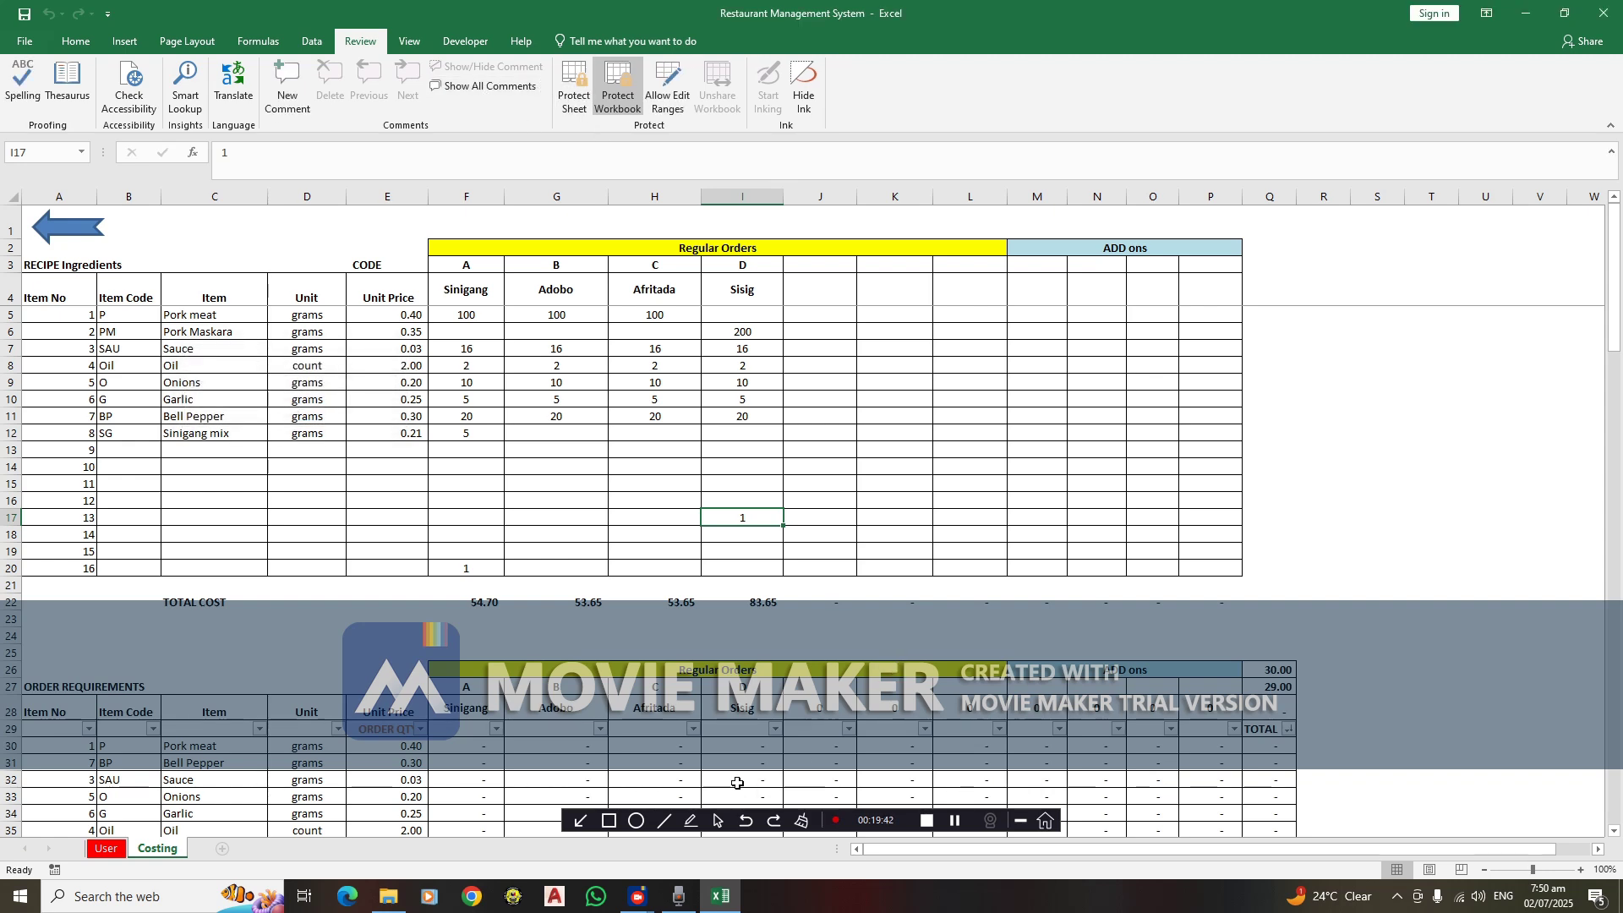
pyautogui.moveTo(470, 551); pyautogui.dragTo(766, 516)
pyautogui.press('Delete')
# Open the Inventory sheet from the home sheet and examine its Purchase Price, Purchased Qty and Usage Qty columns
pyautogui.click(106, 848)
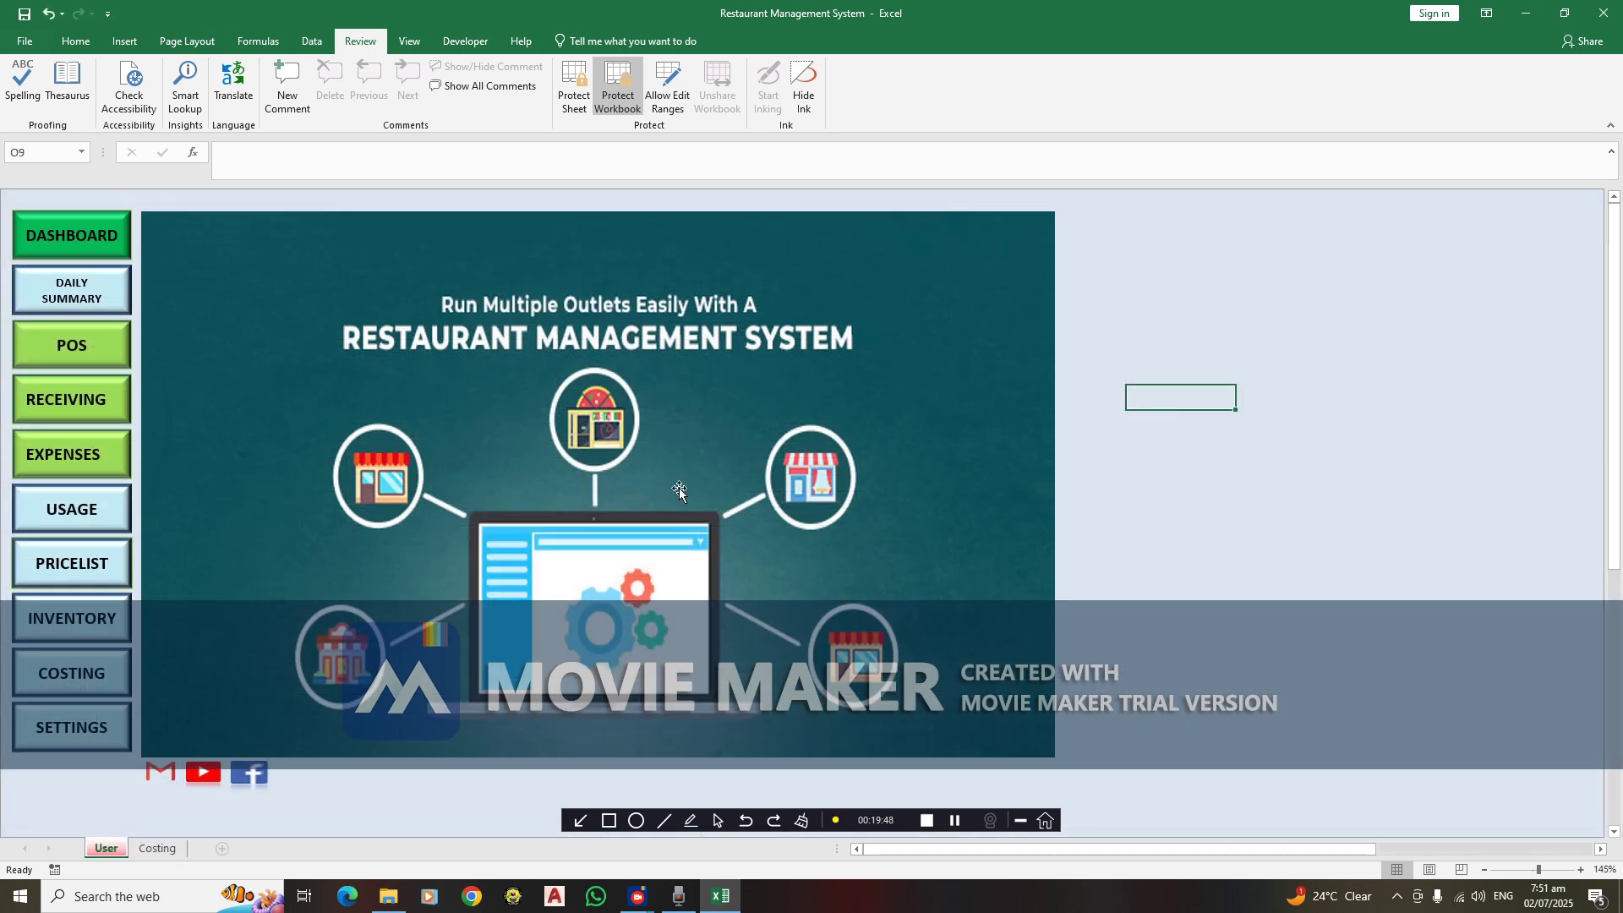
pyautogui.click(88, 622)
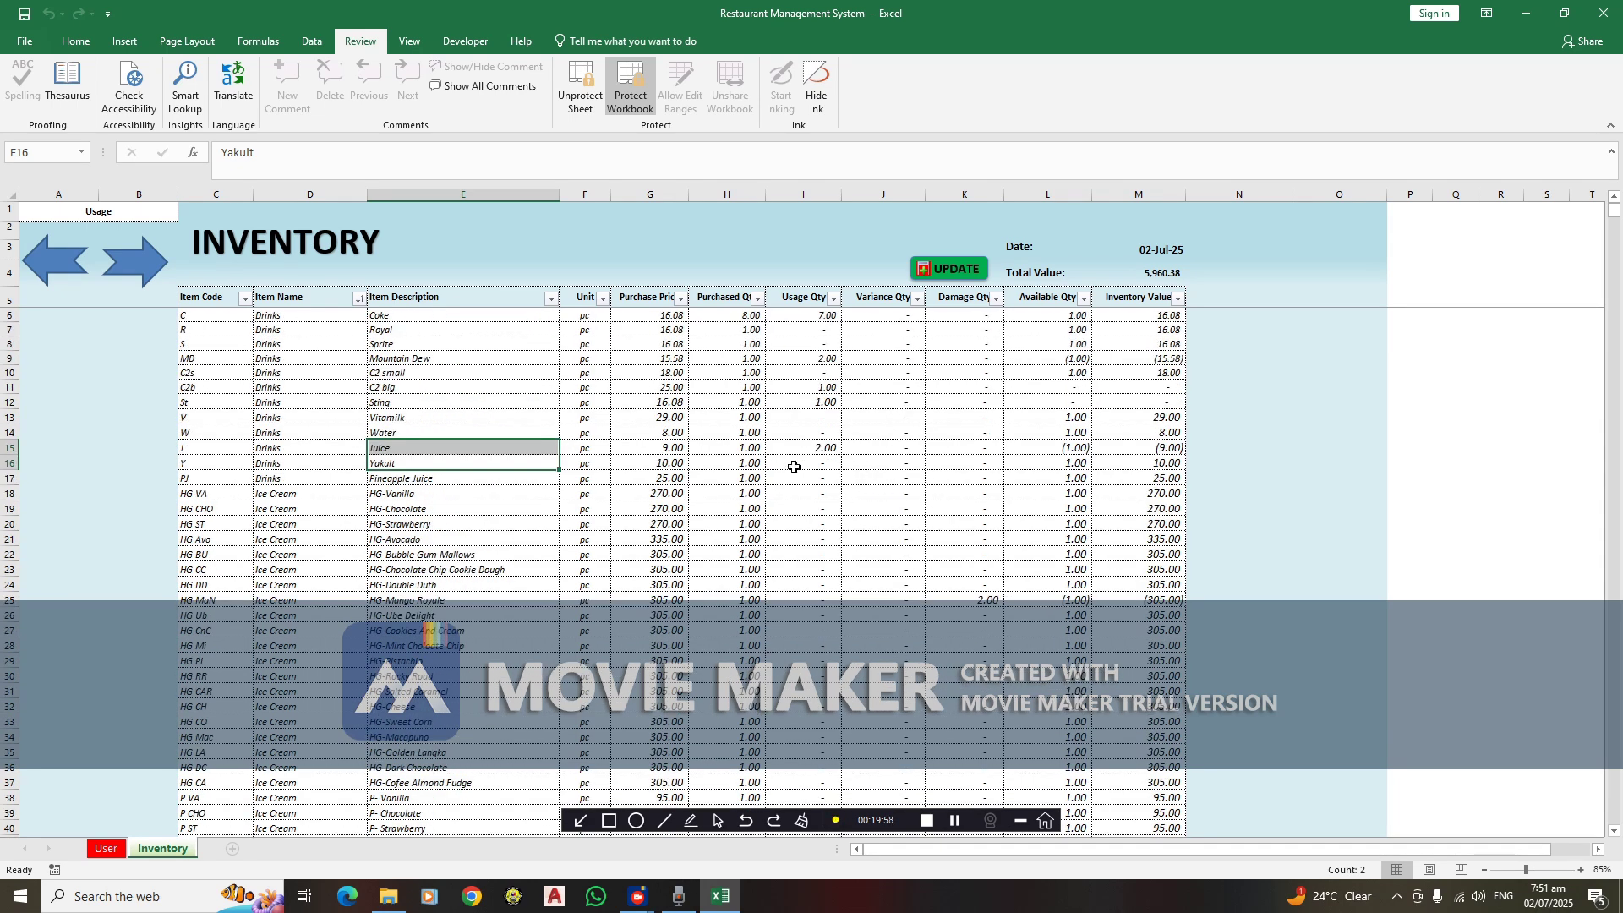
pyautogui.click(639, 377)
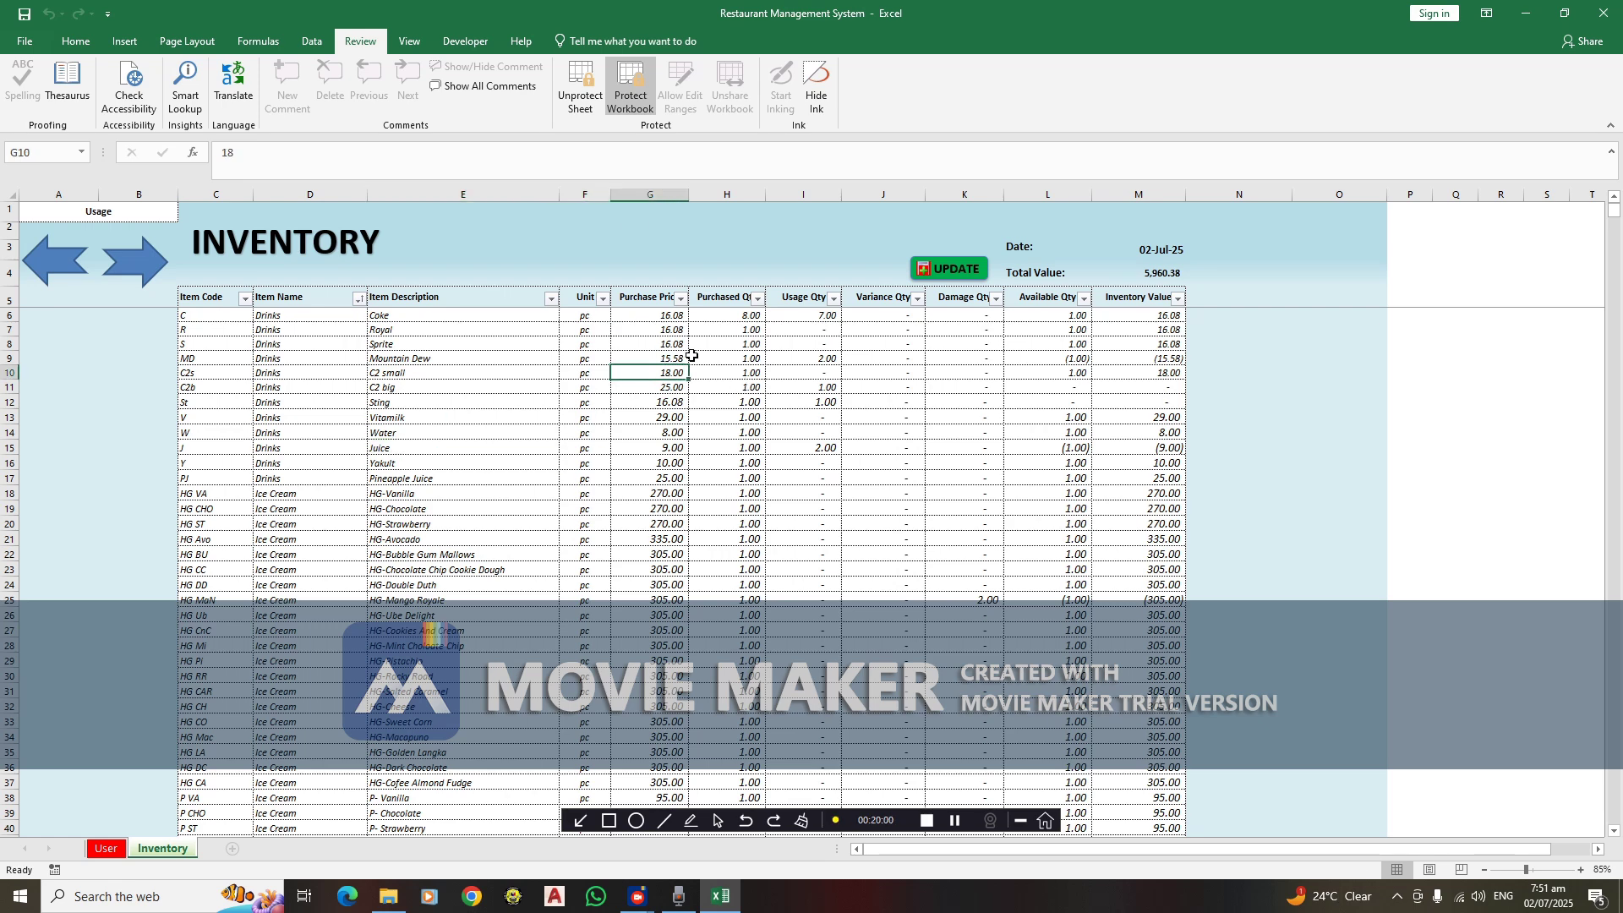
pyautogui.hotkey('ctrl', 'Up')
pyautogui.click(664, 359)
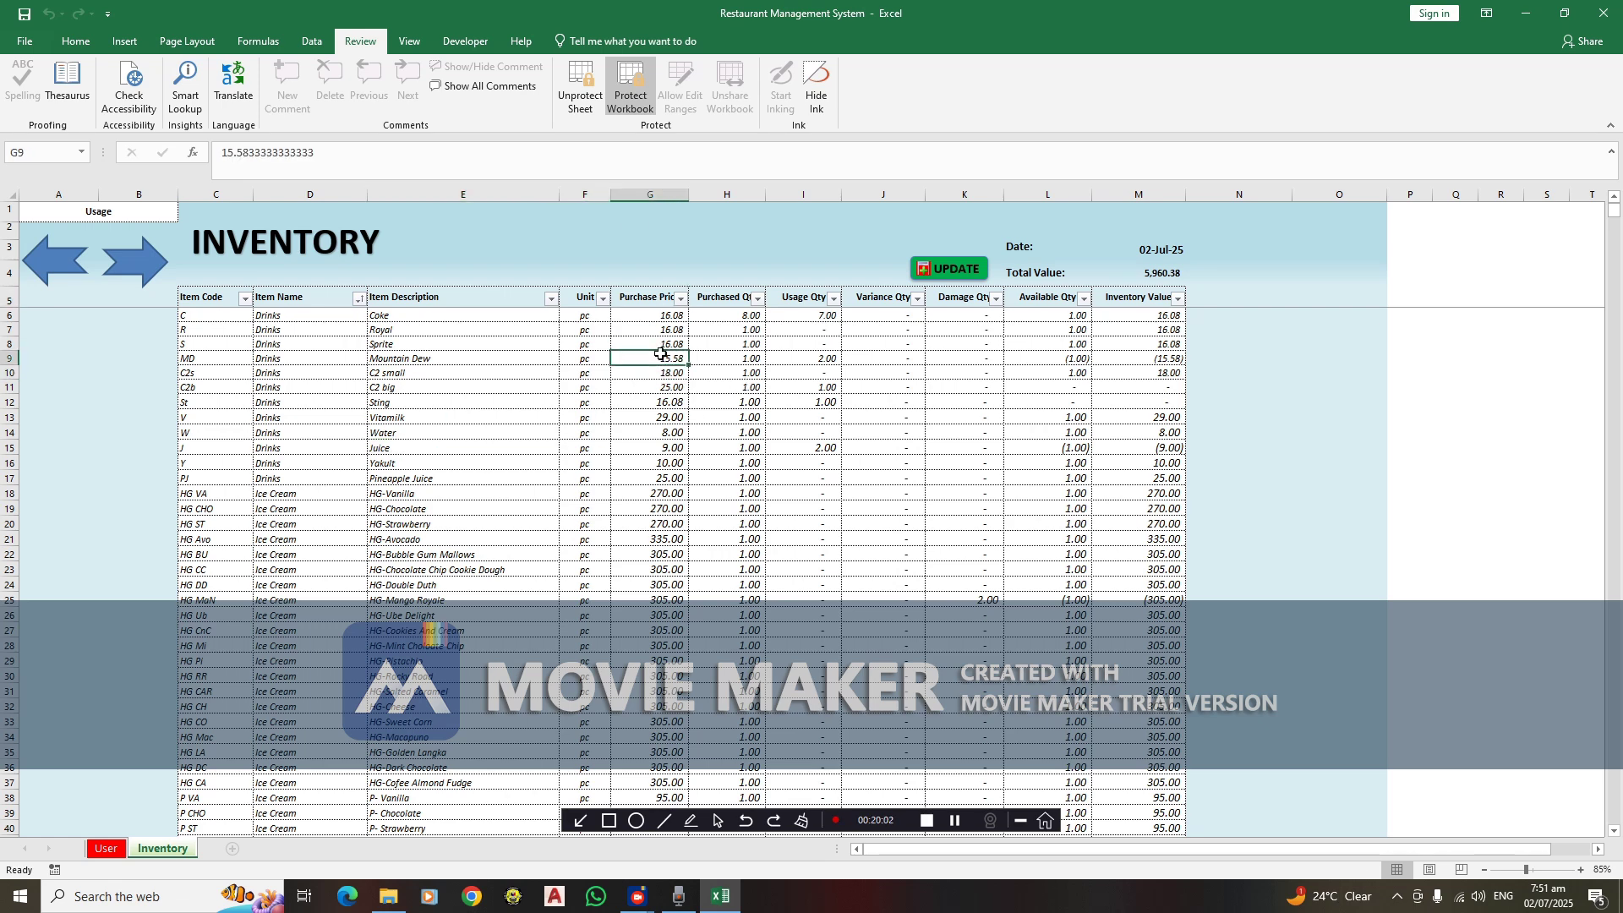
pyautogui.click(653, 317)
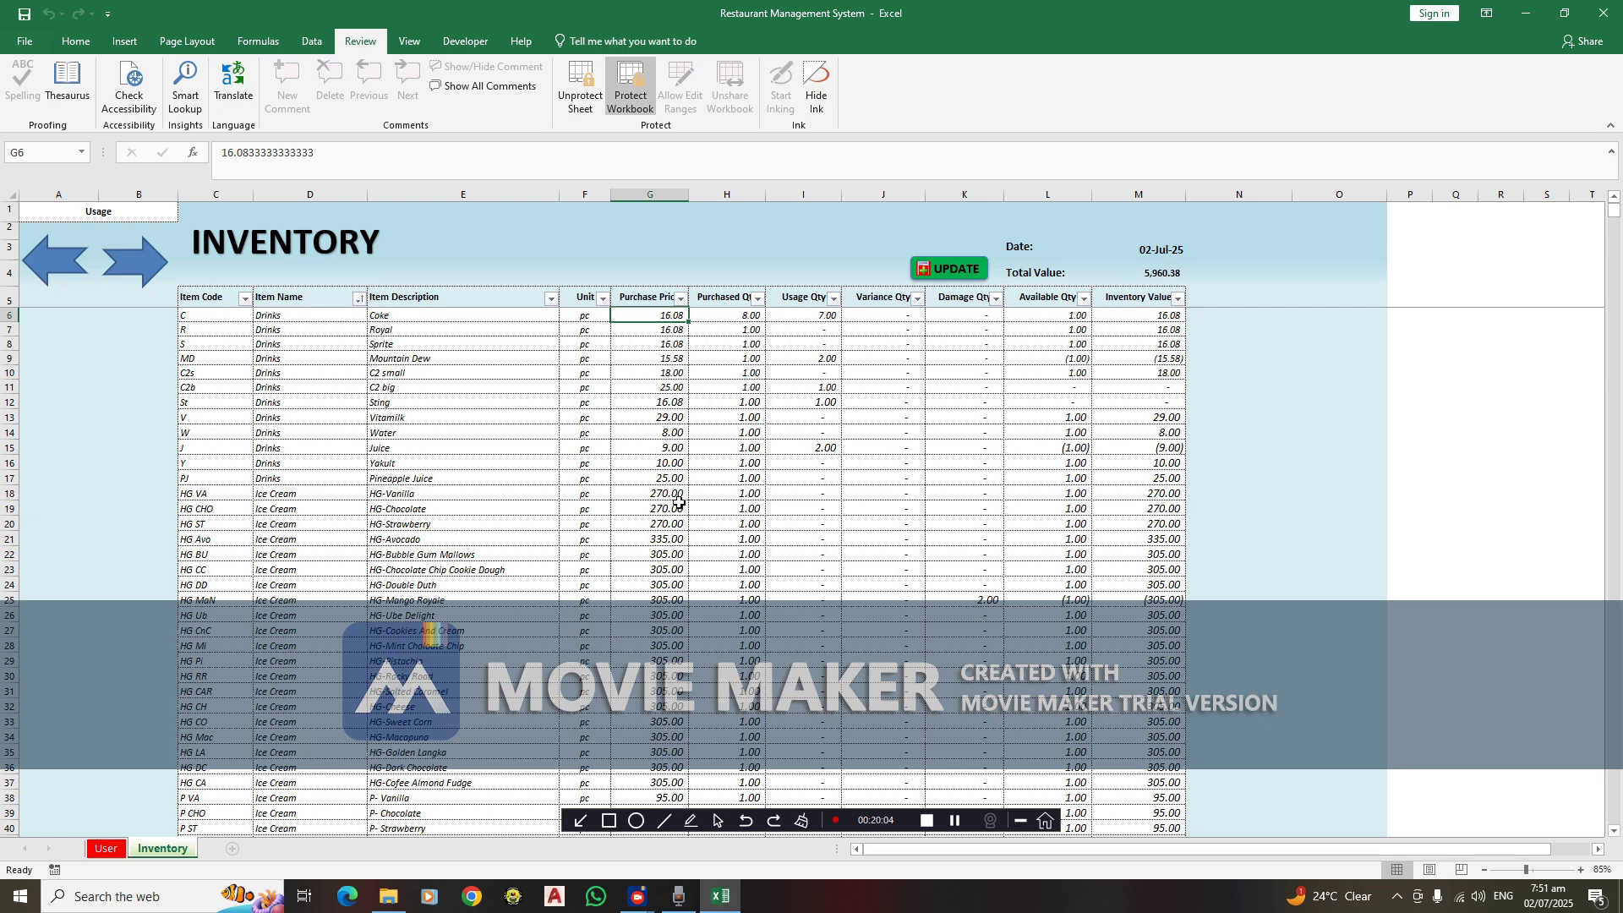
pyautogui.click(725, 301)
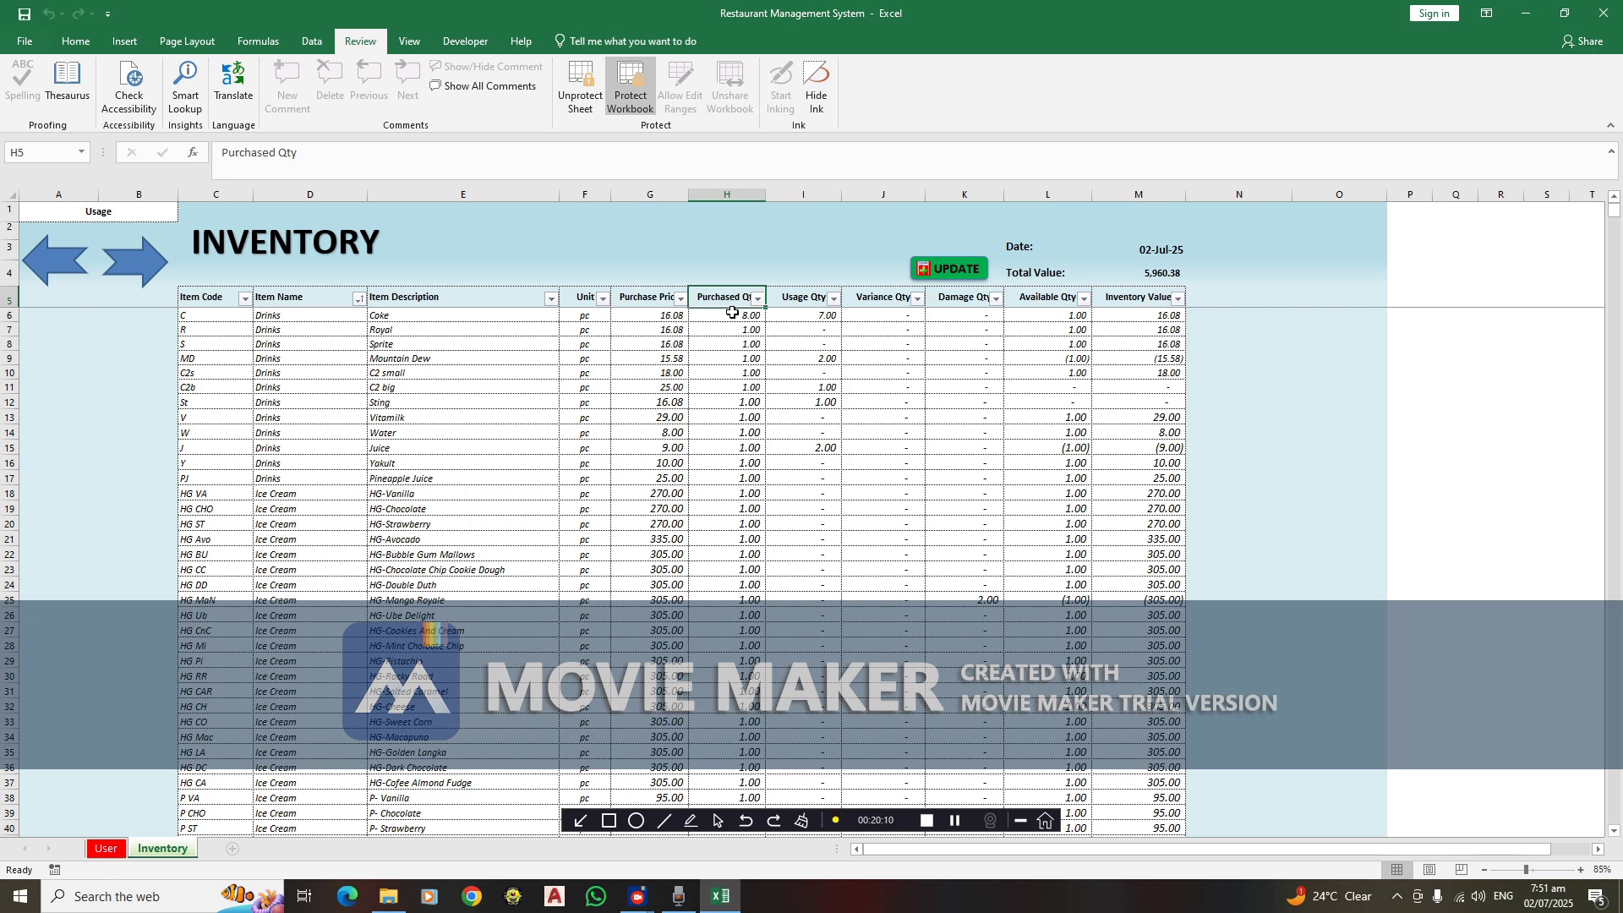
pyautogui.click(790, 293)
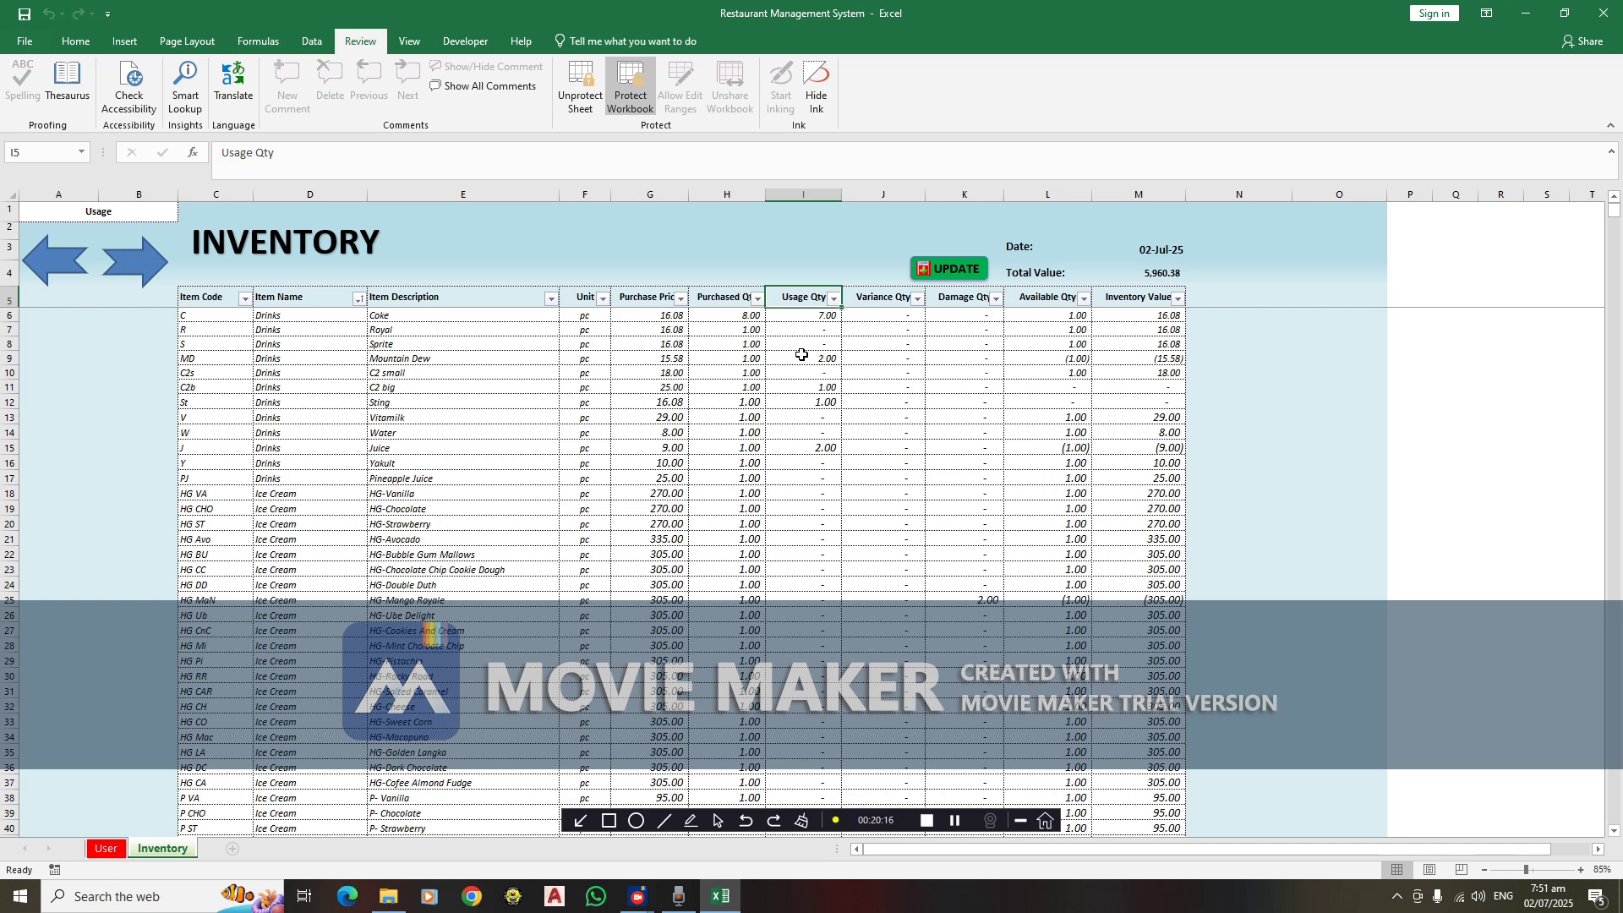
# Examine the Variance Qty, Damage Qty and Available Qty columns on the Inventory sheet
pyautogui.click(899, 298)
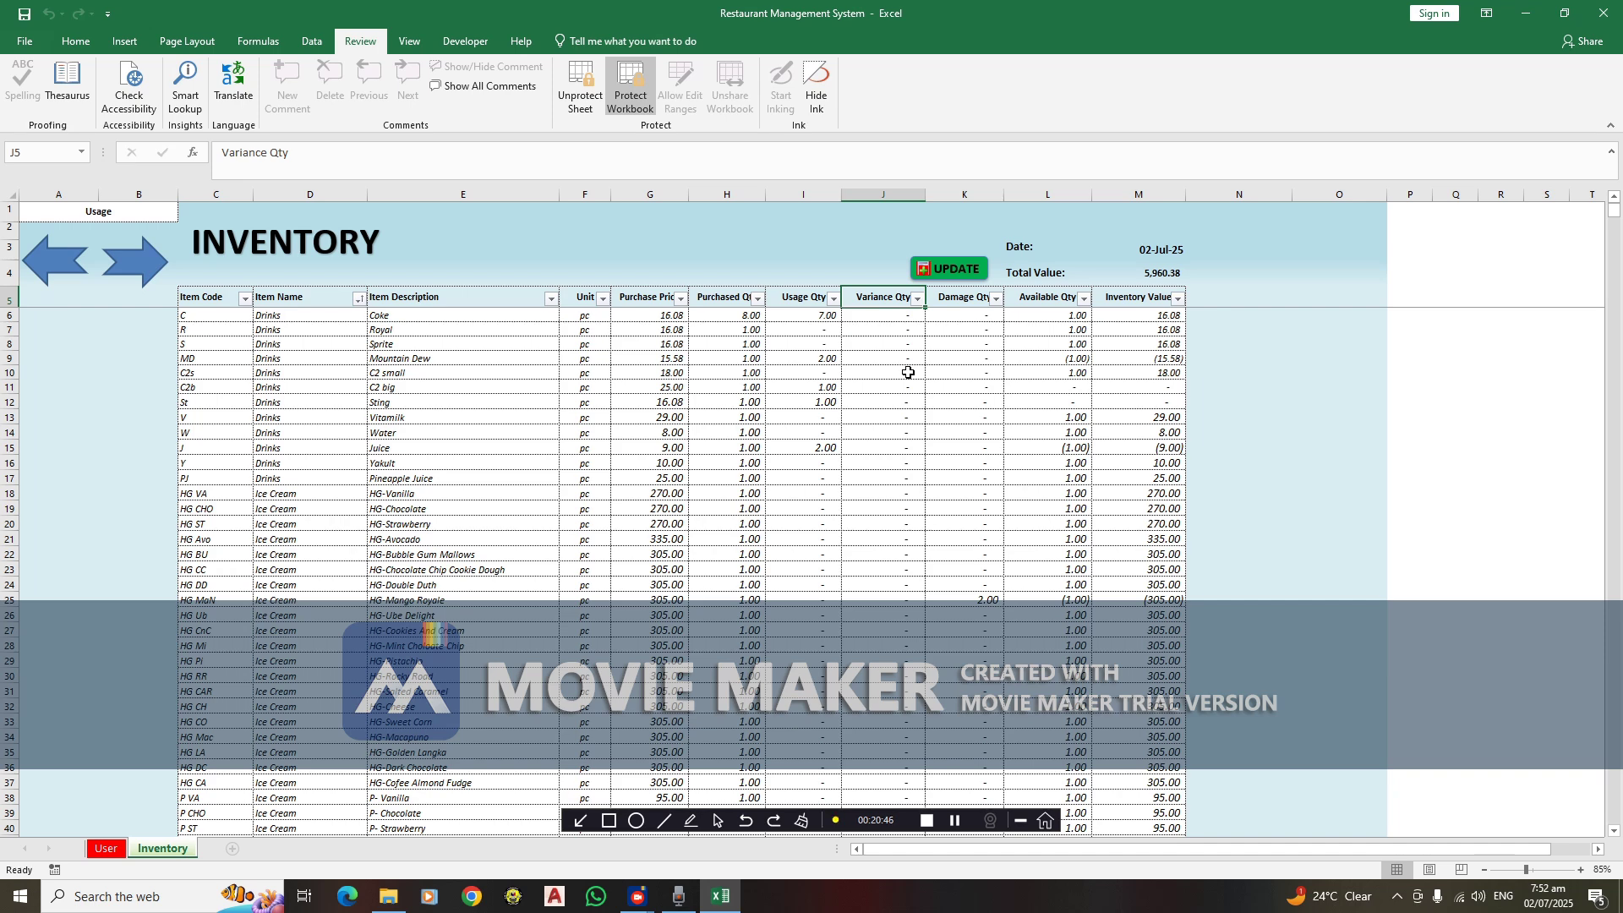
pyautogui.click(967, 316)
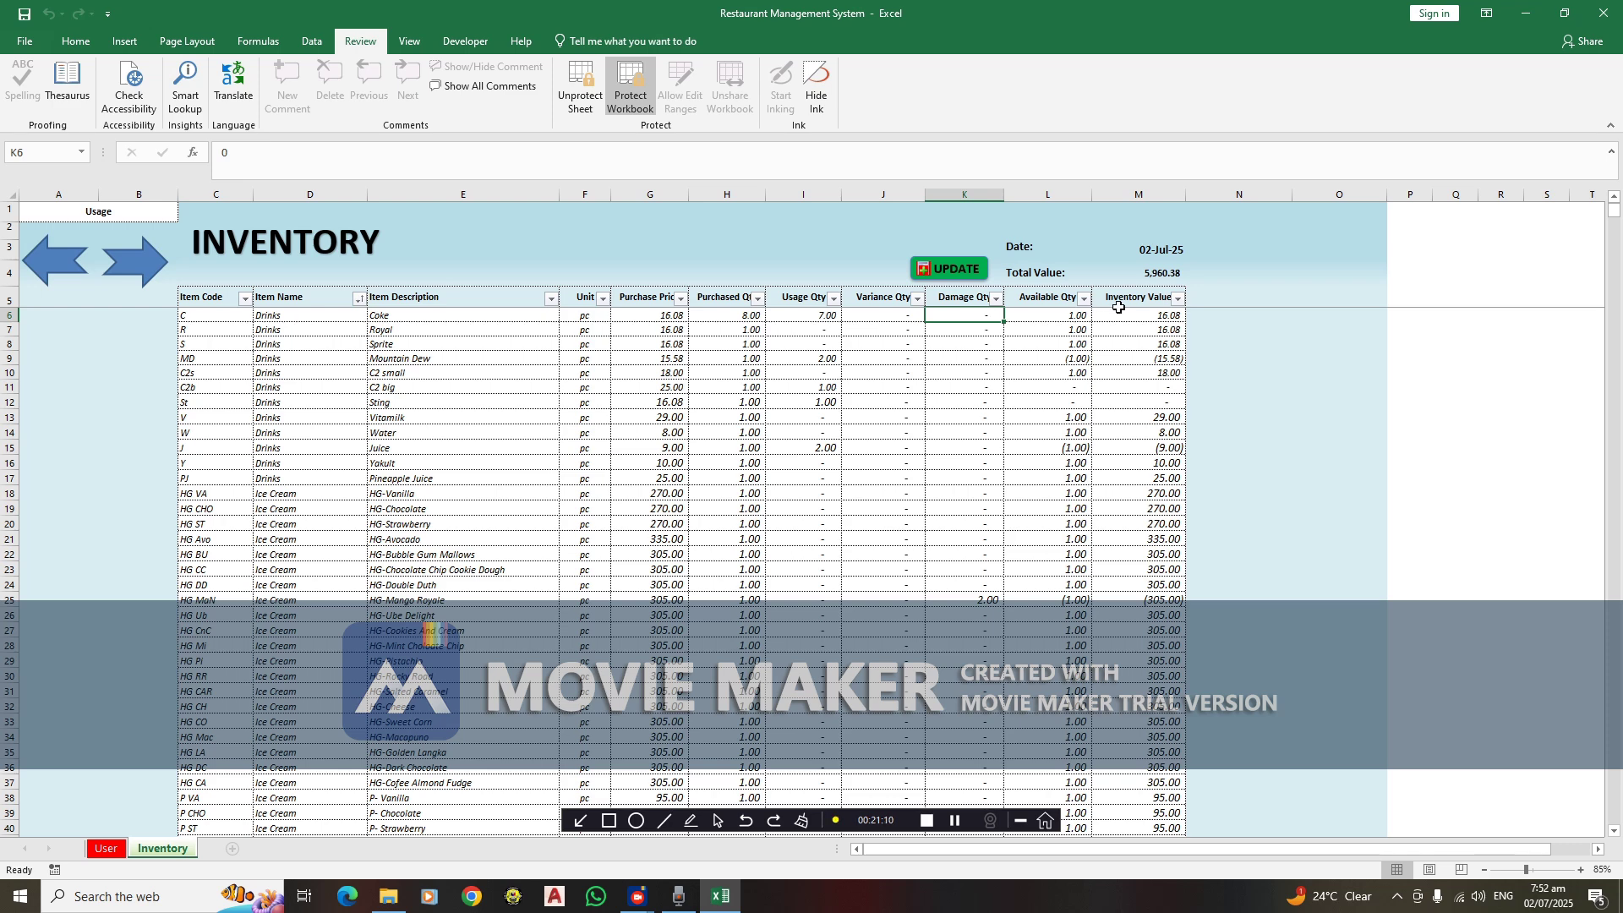
pyautogui.moveTo(1068, 314); pyautogui.dragTo(1069, 787)
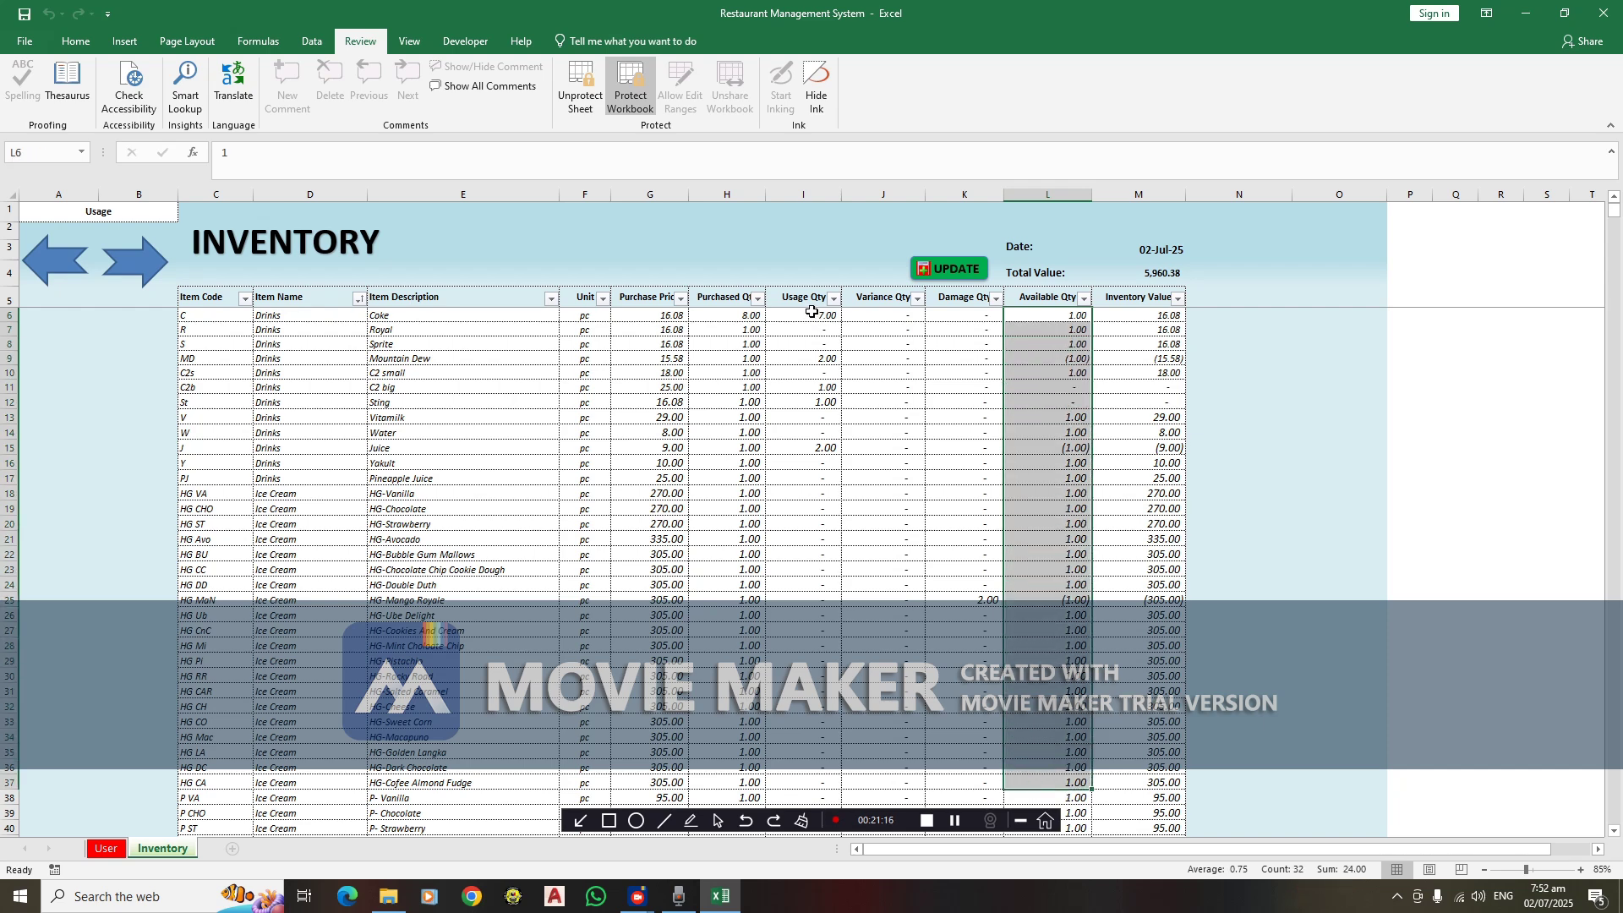
pyautogui.click(943, 304)
pyautogui.click(880, 298)
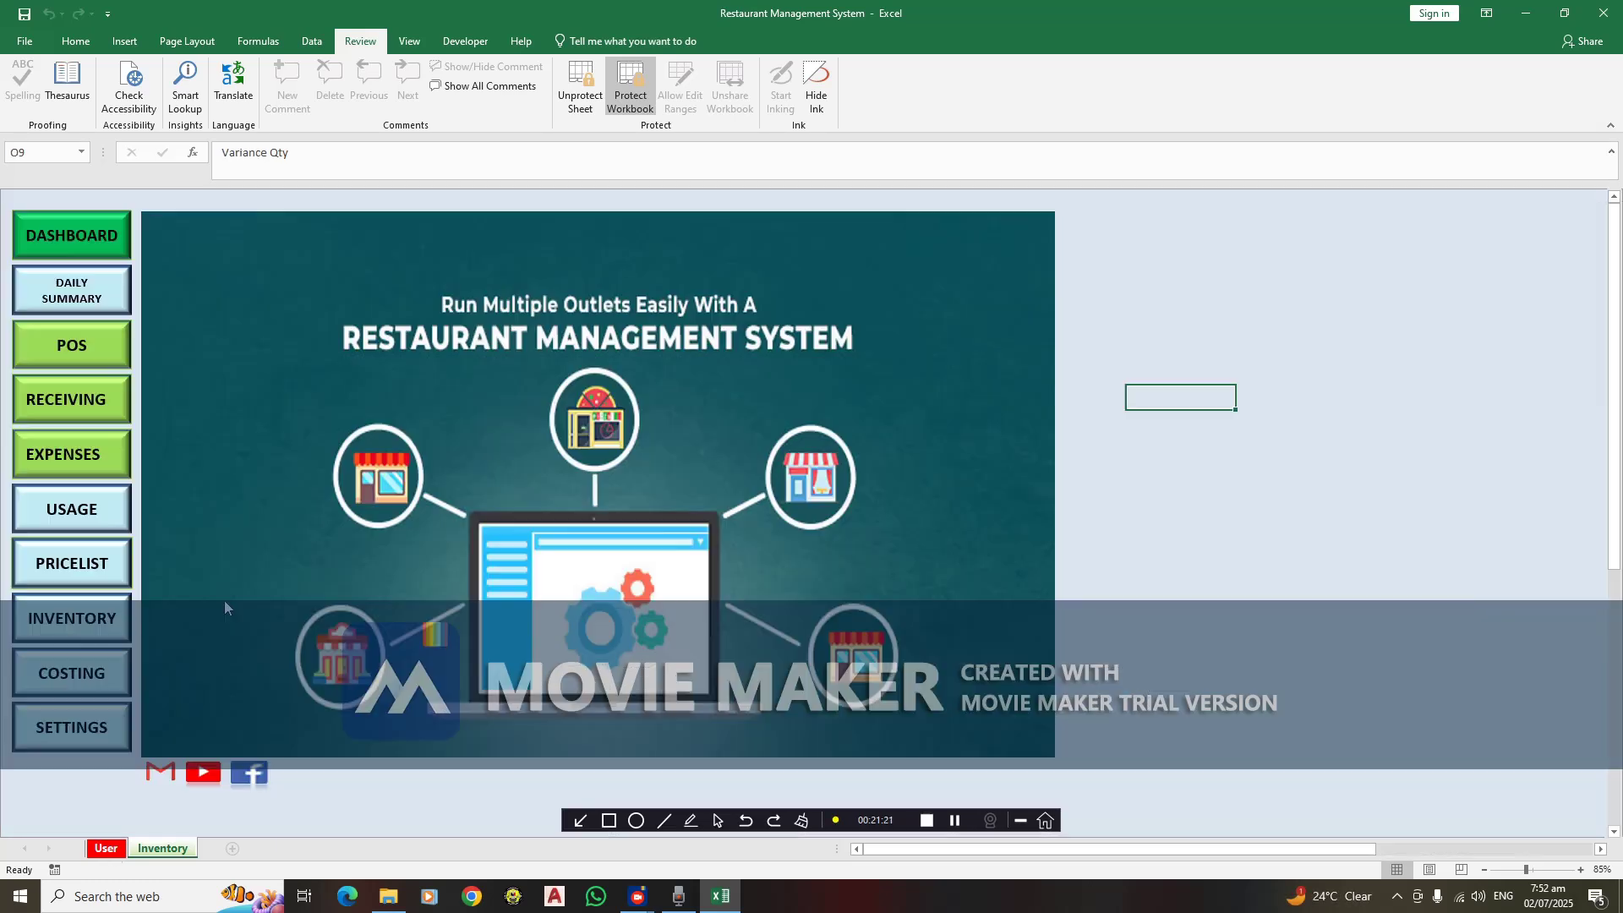
# Look through the home, Inventory, POS and Daily Summary sheets for access to the damage report
pyautogui.click(106, 848)
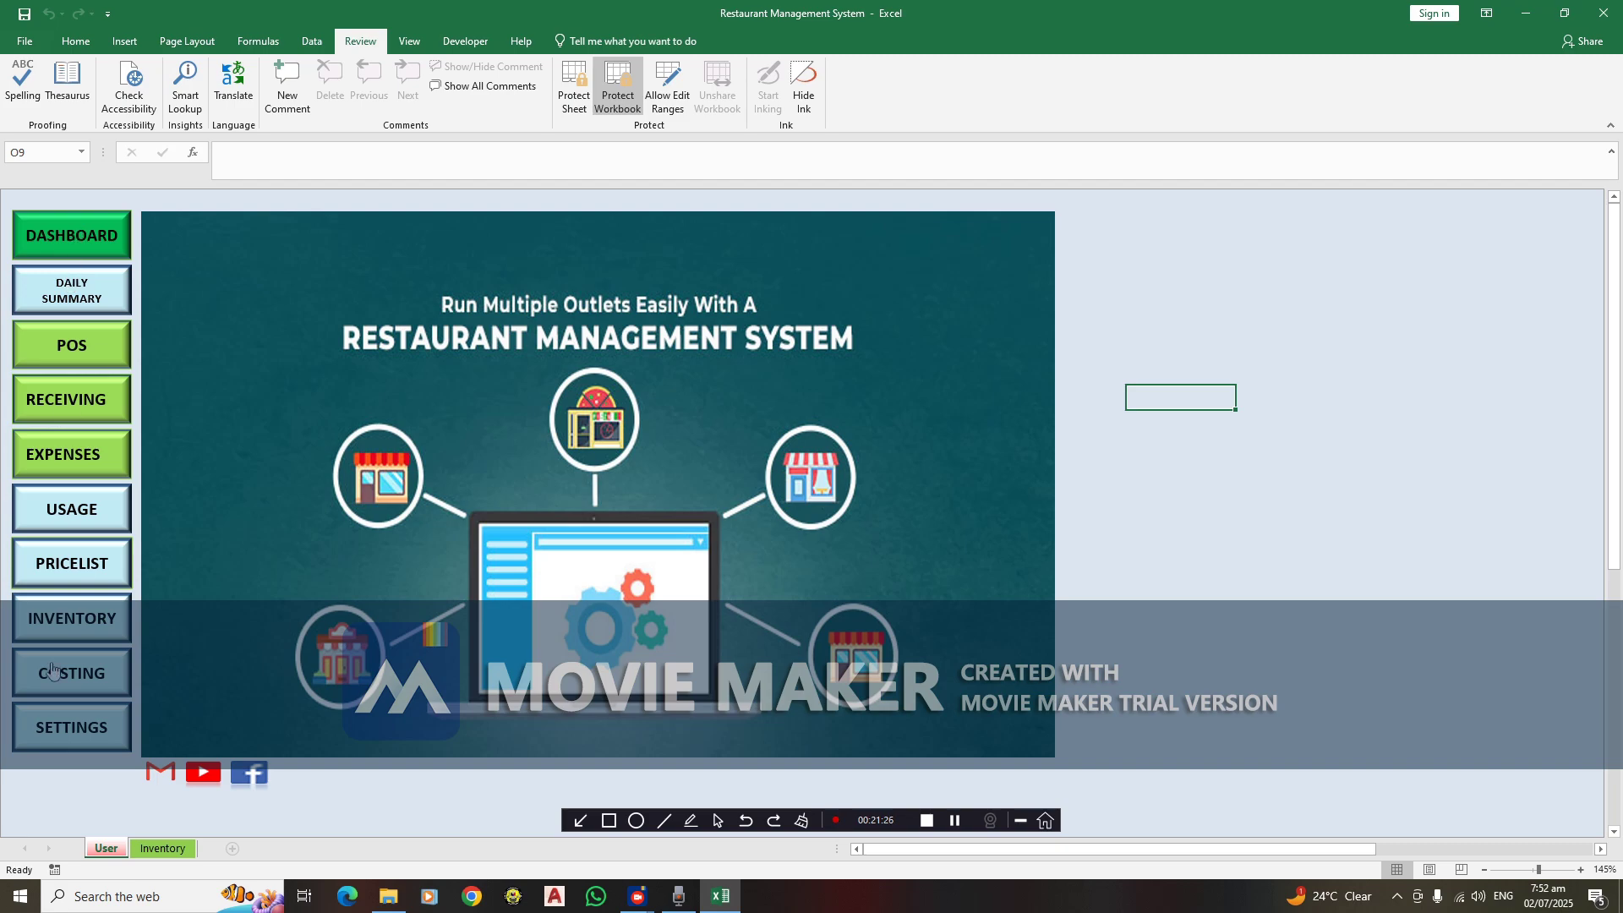
pyautogui.click(162, 849)
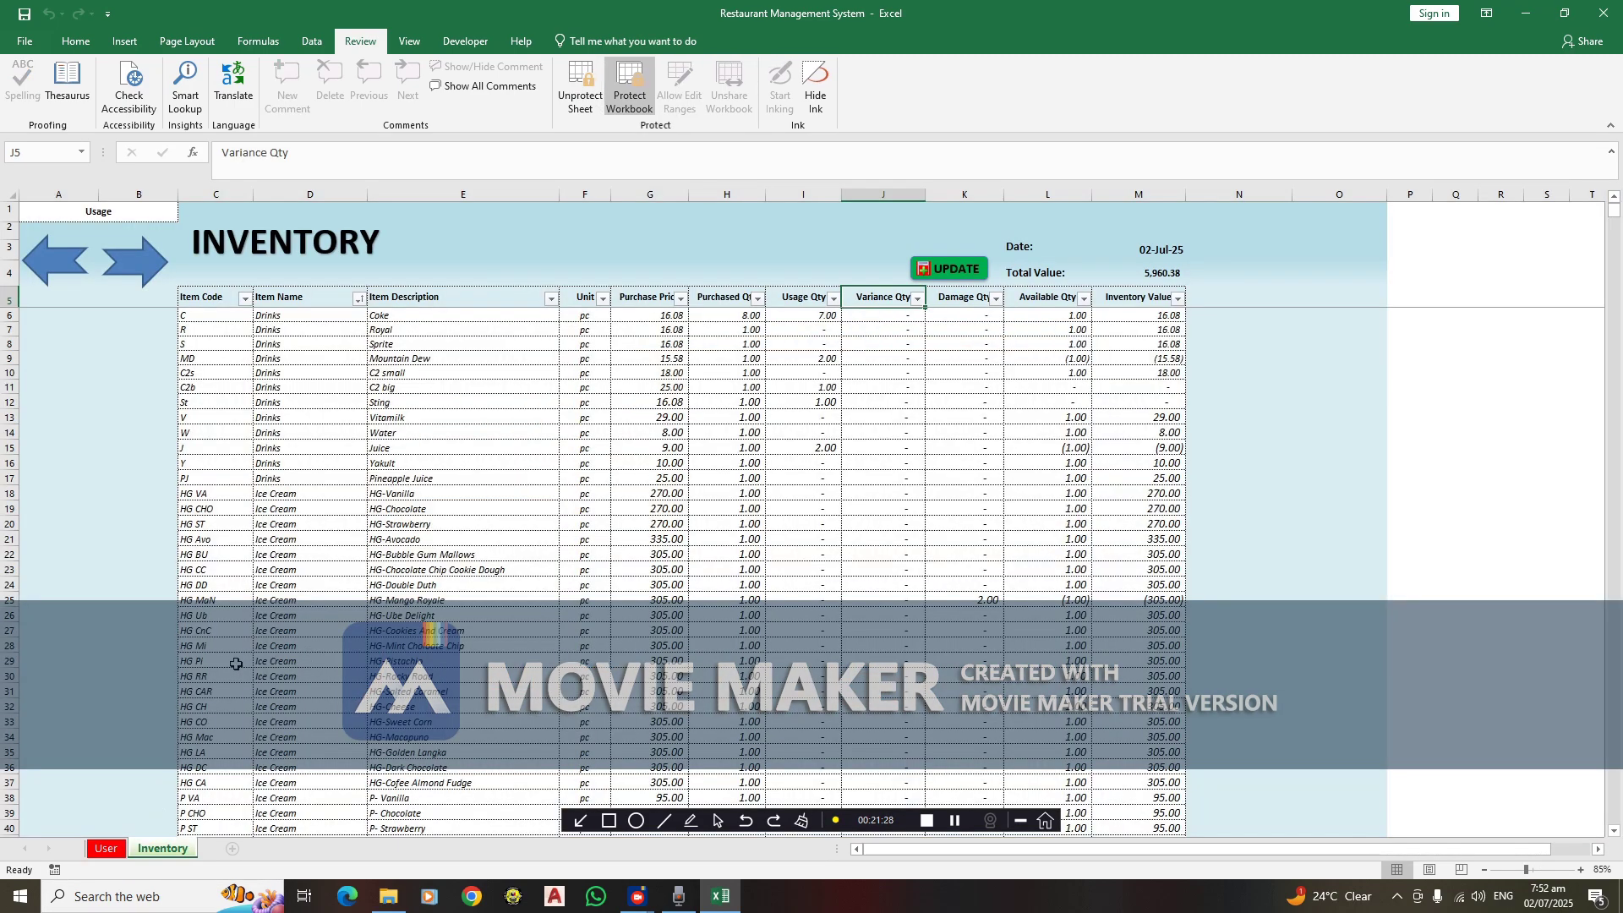
pyautogui.click(62, 264)
pyautogui.click(100, 352)
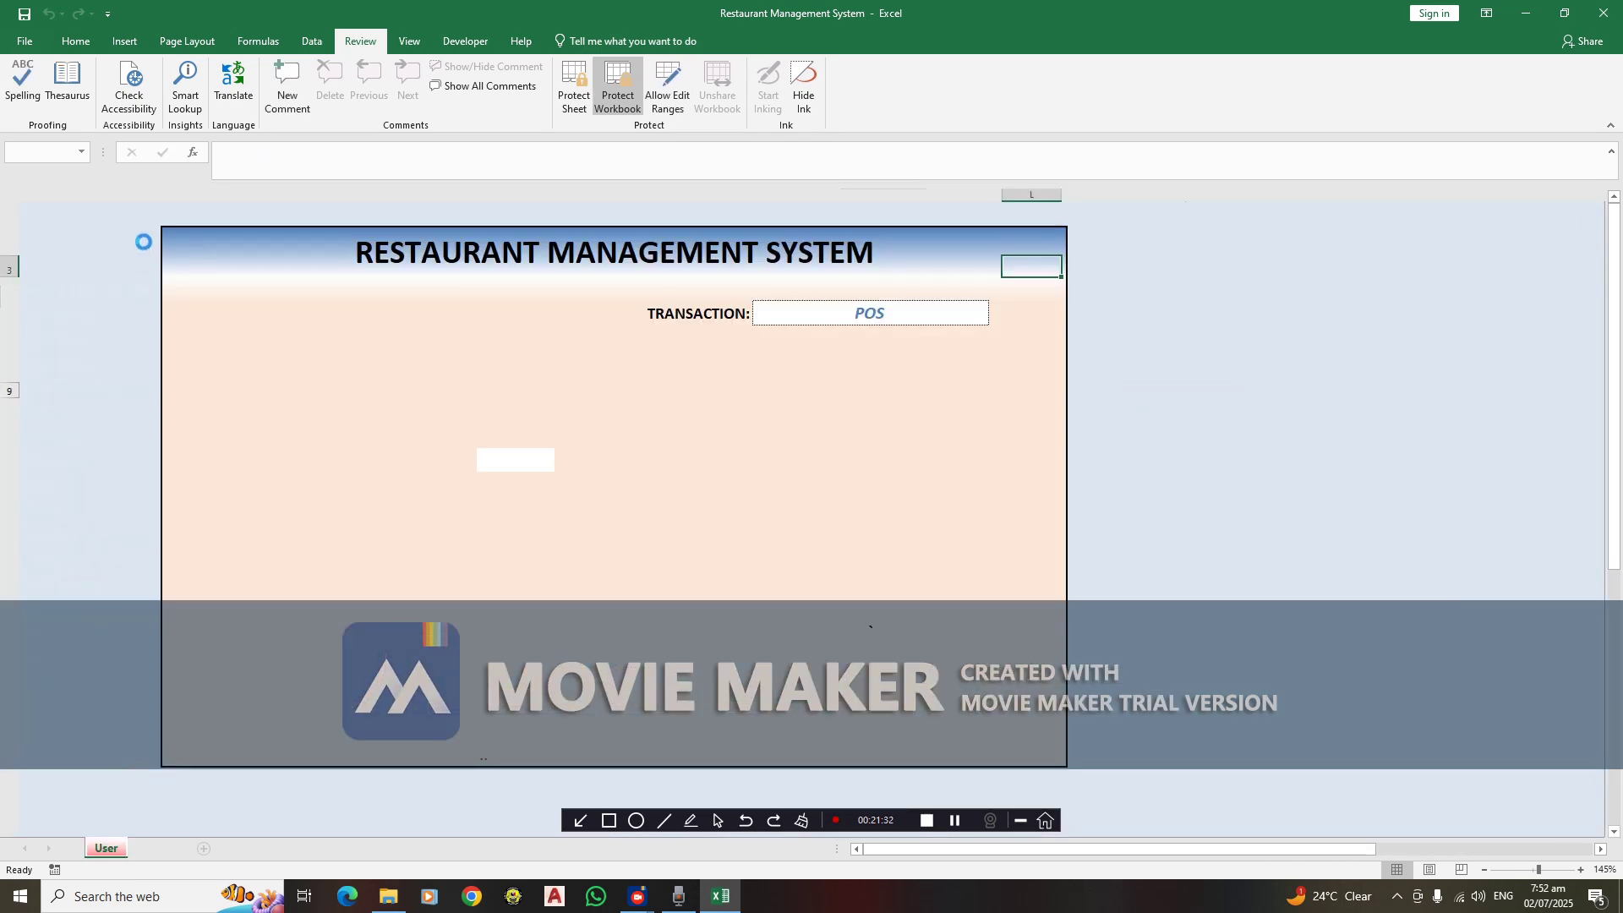
pyautogui.click(169, 221)
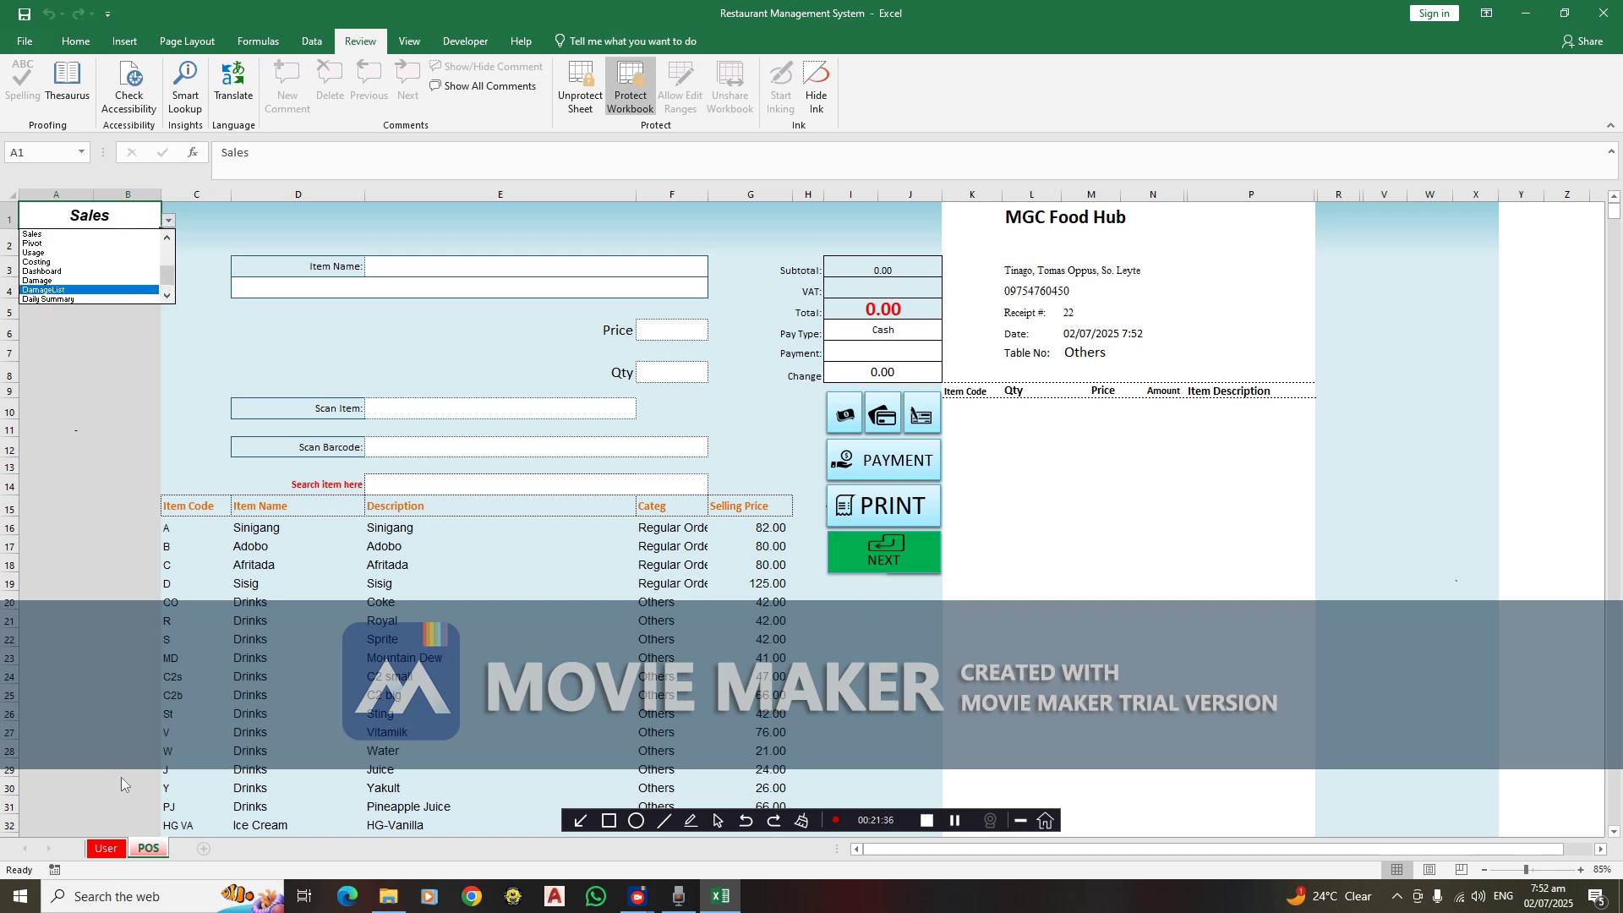
pyautogui.click(115, 851)
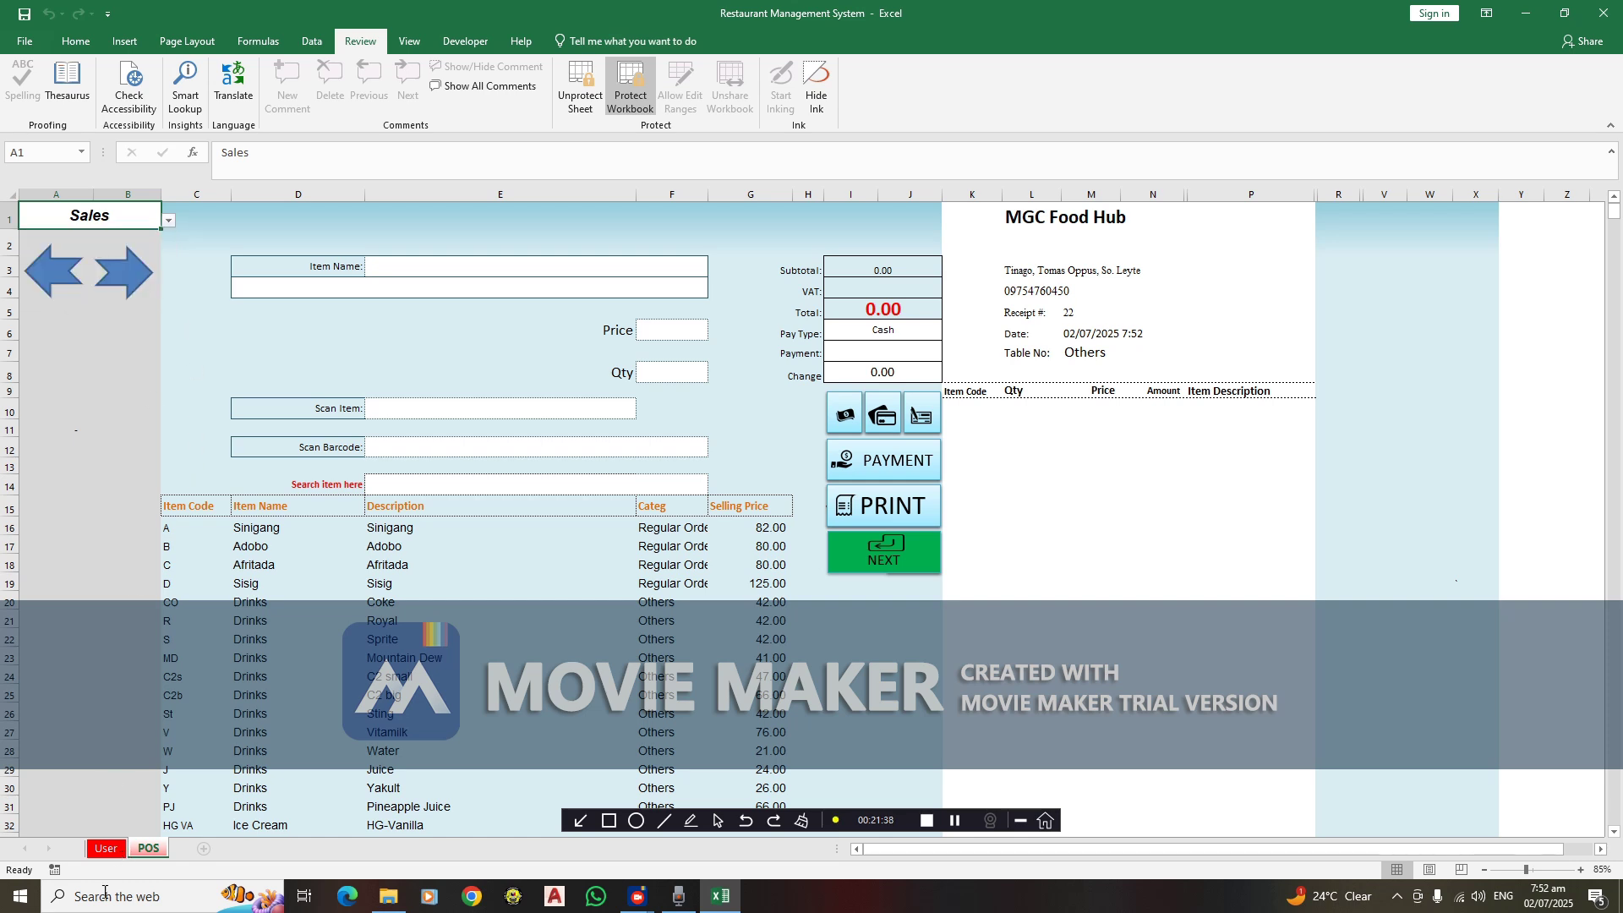
pyautogui.click(106, 848)
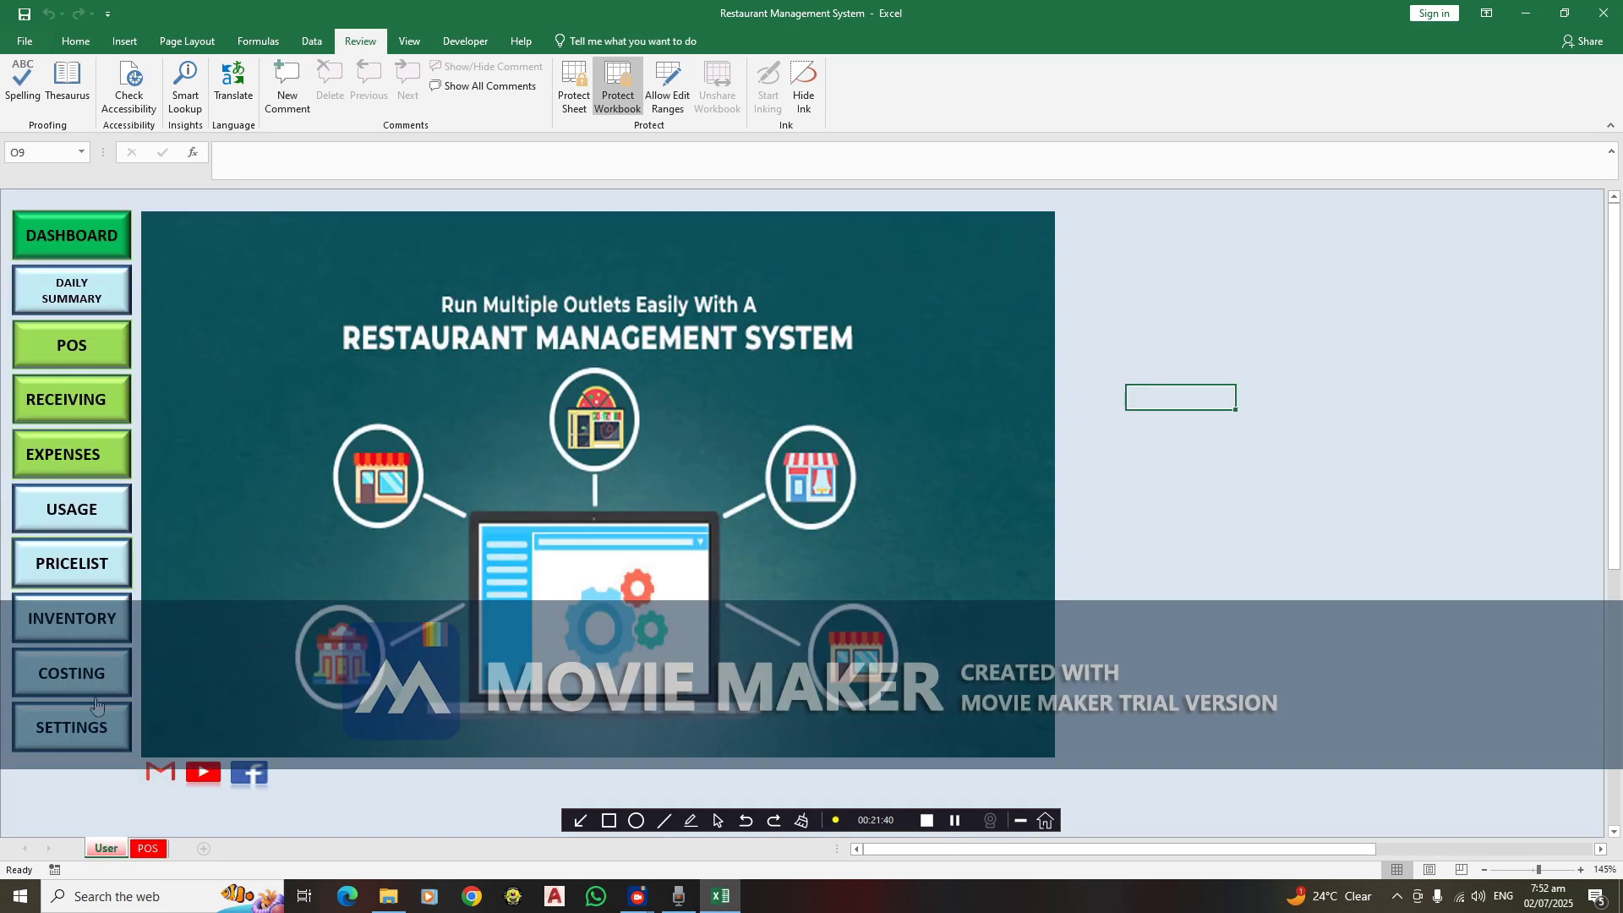
pyautogui.click(72, 290)
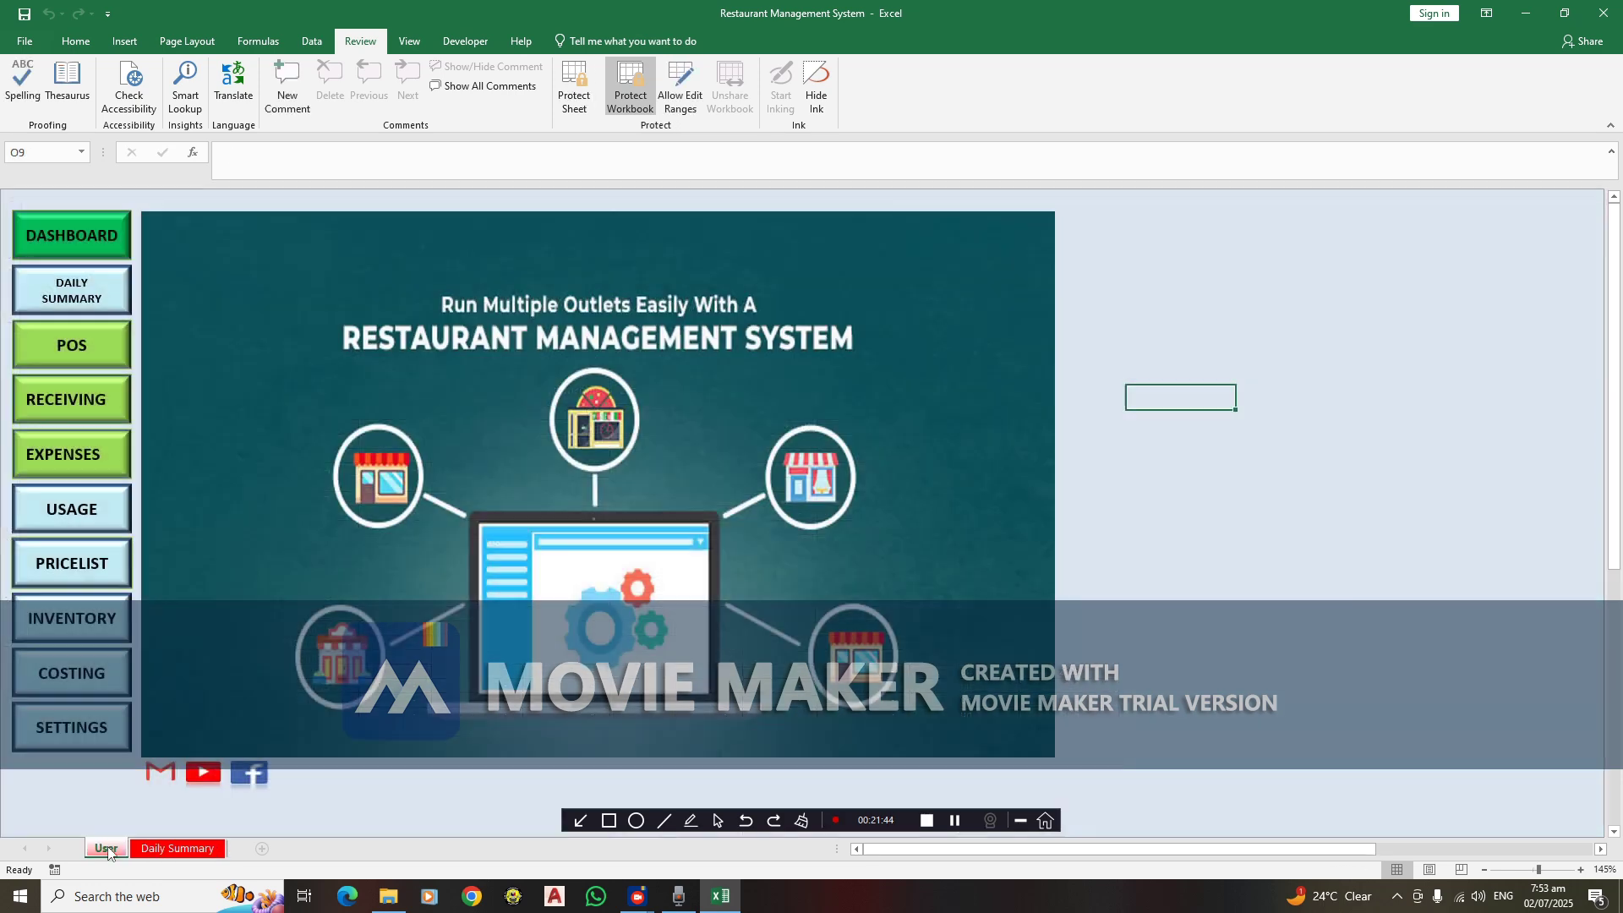
pyautogui.click(110, 850)
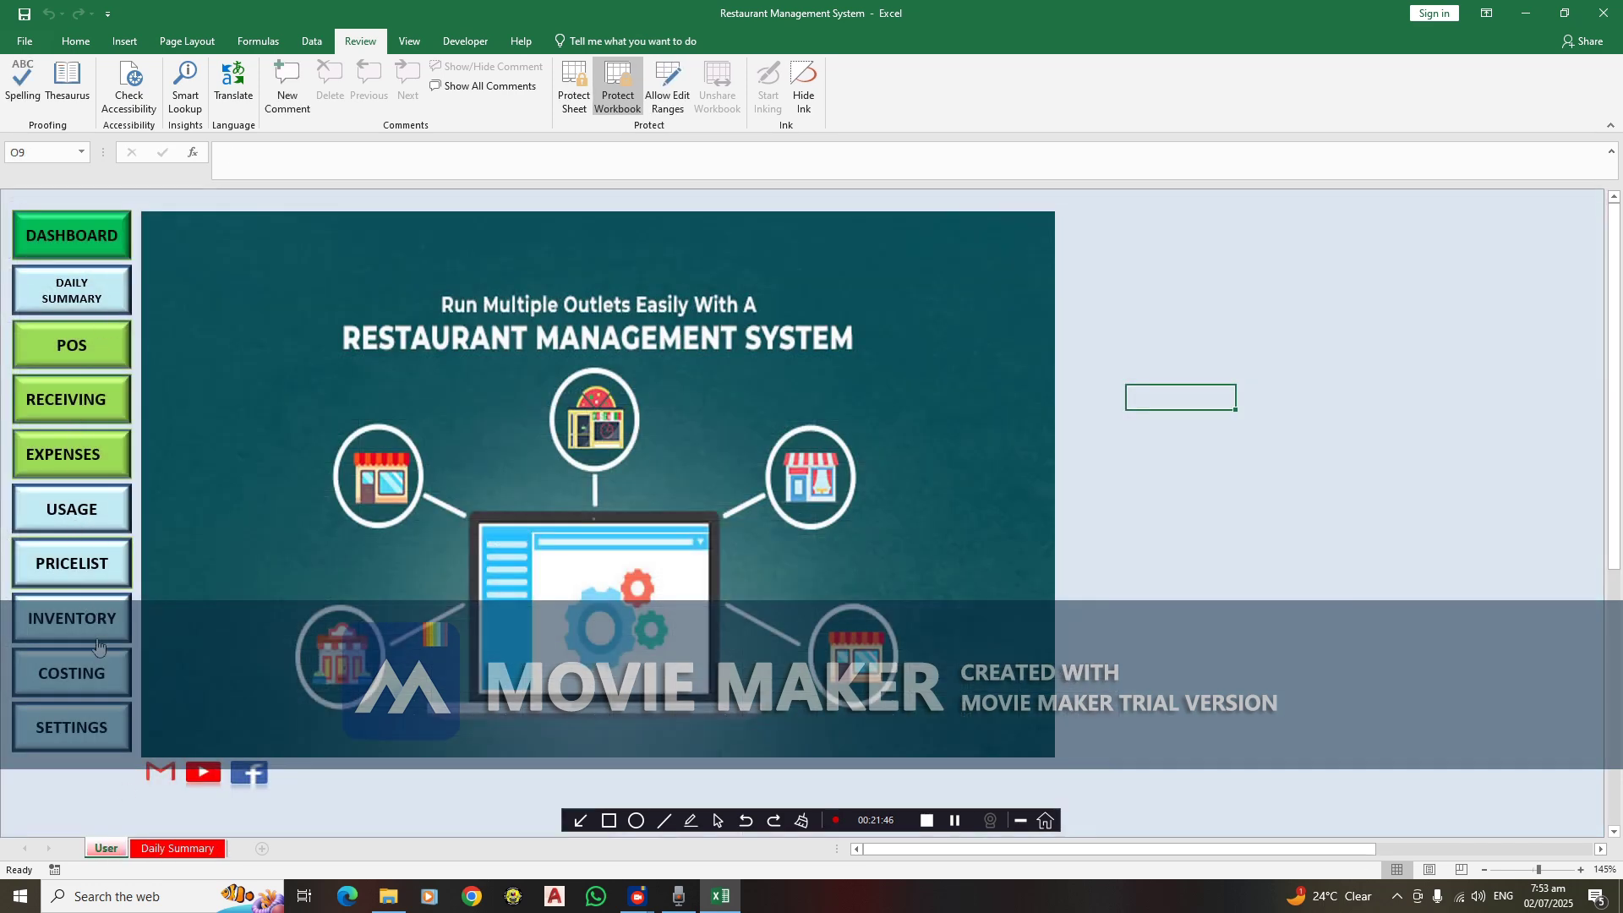
# Return to the Inventory sheet and go from there to the Damage sheet
pyautogui.click(95, 612)
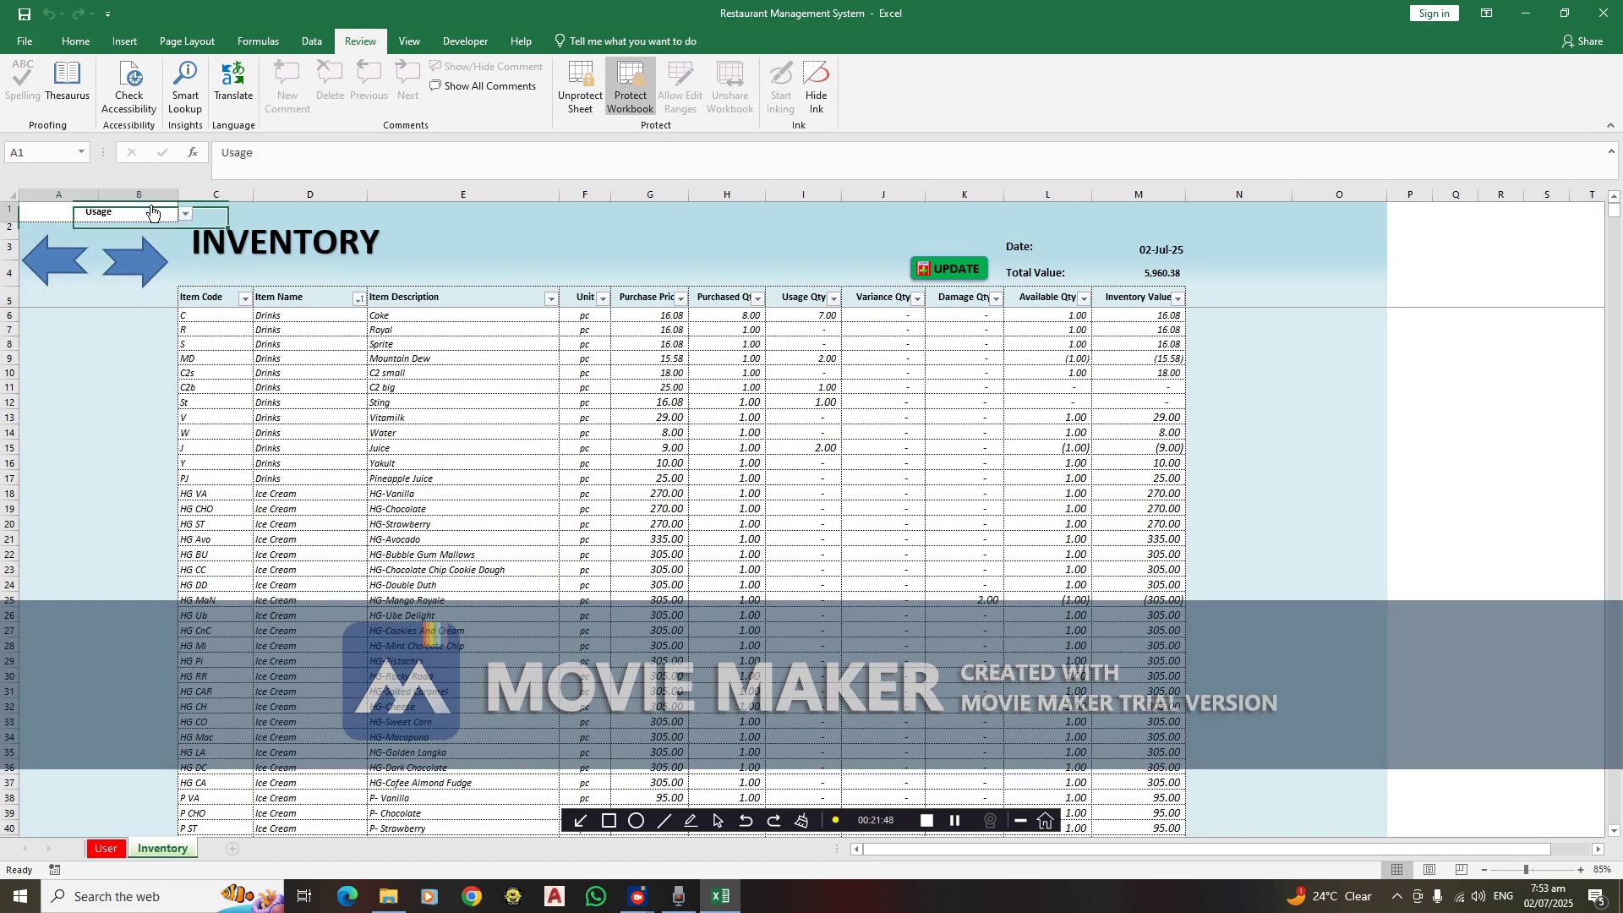
pyautogui.click(185, 214)
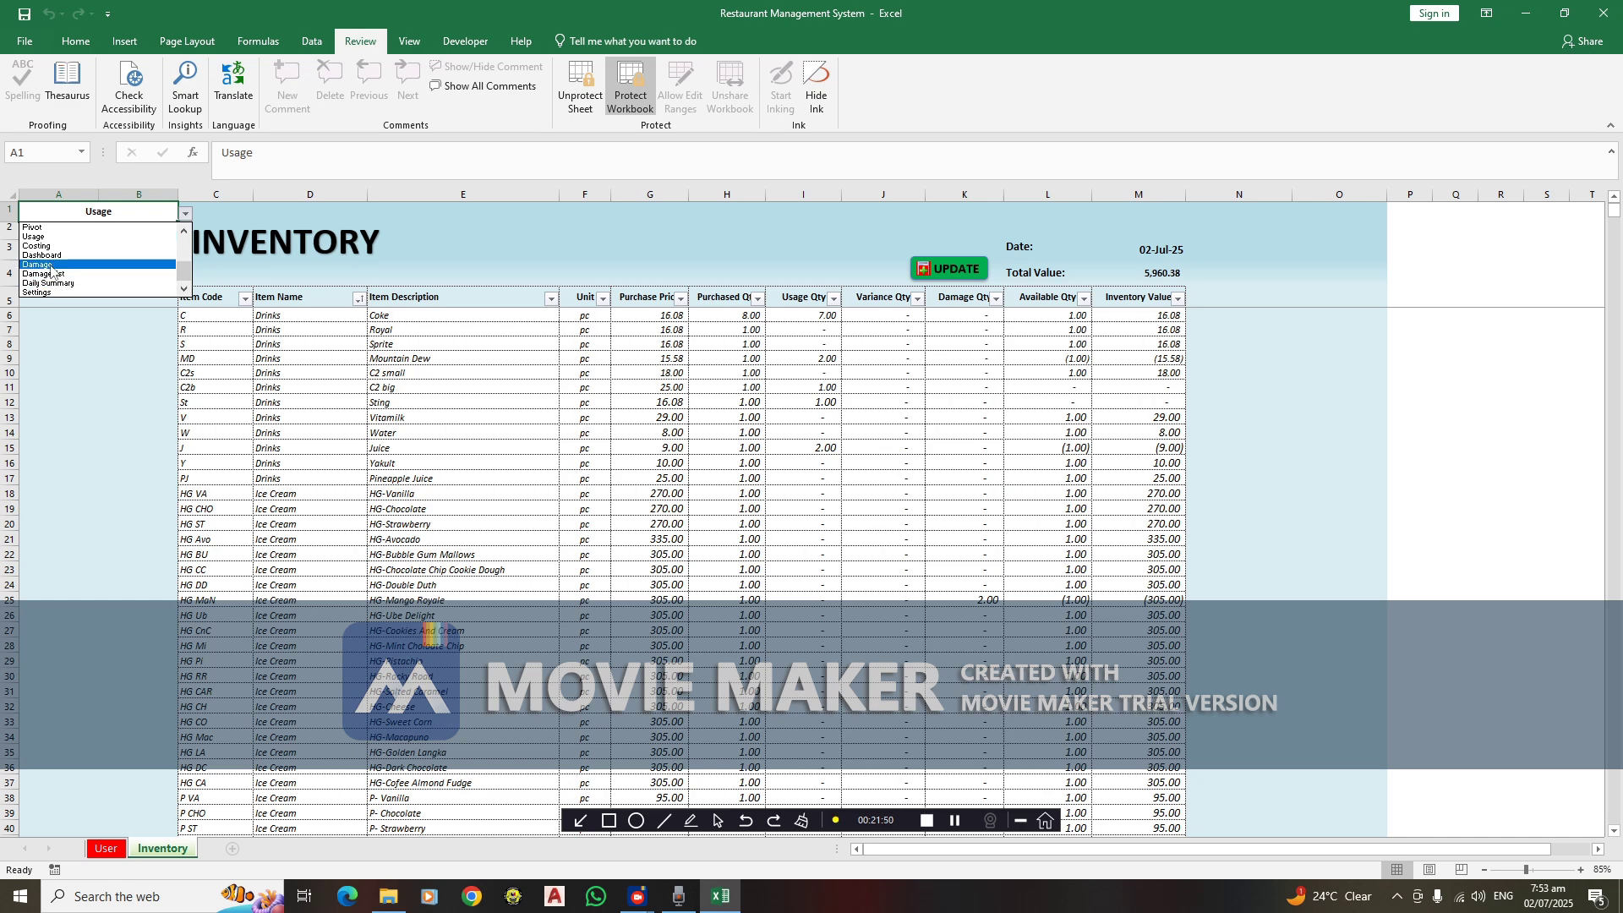
pyautogui.click(135, 264)
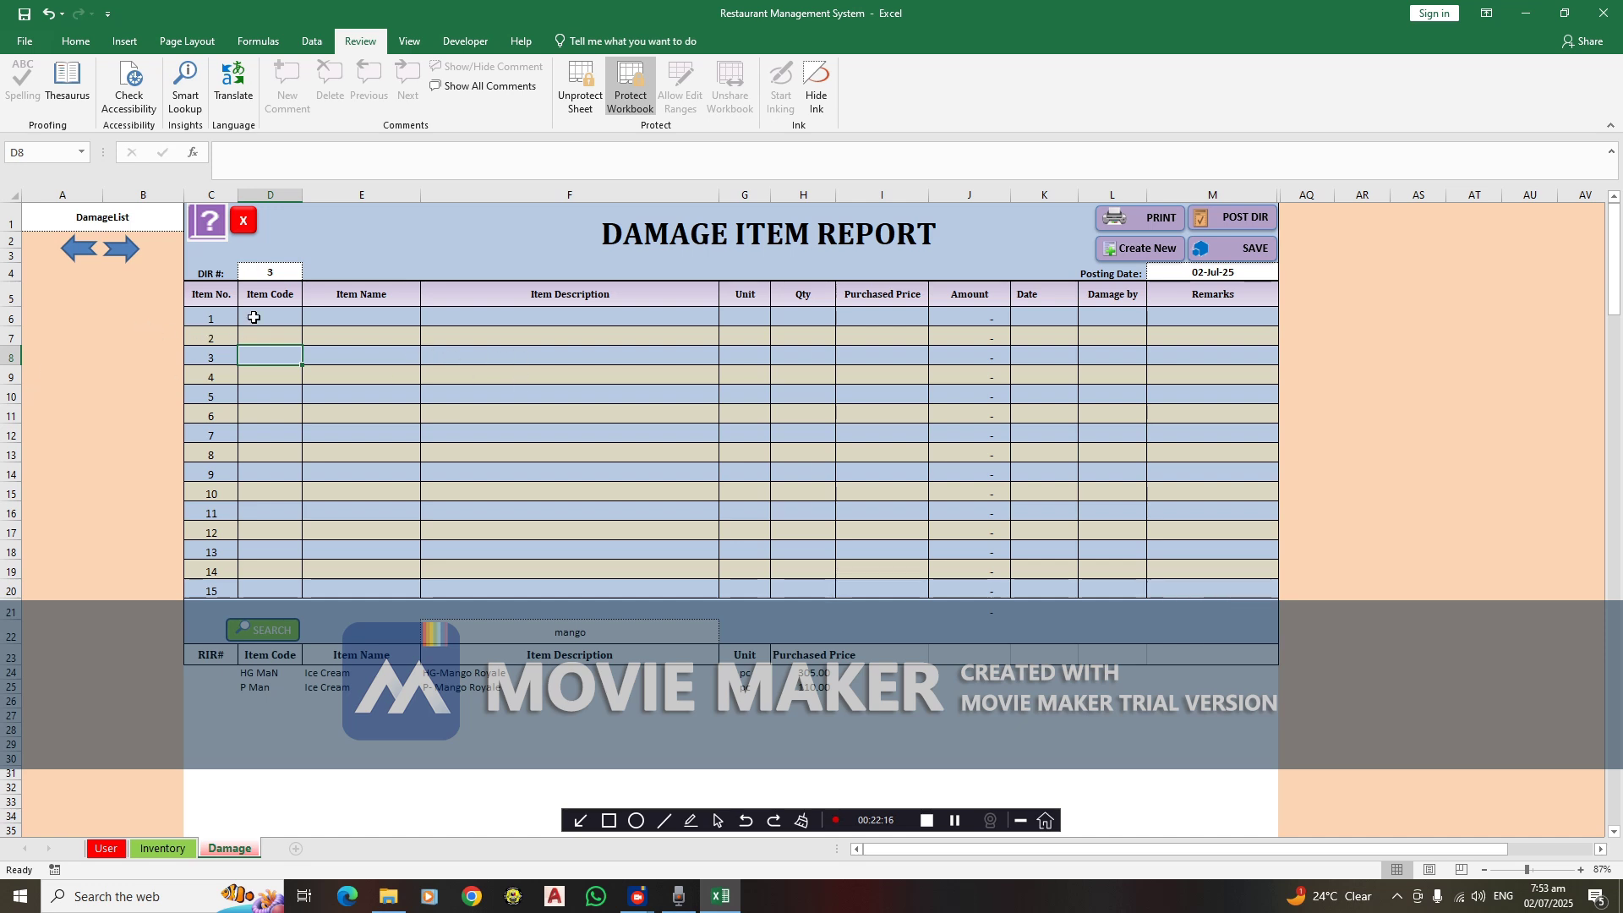
# Clear the mango search term on the Damage Item Report and look through the full item list
pyautogui.click(615, 634)
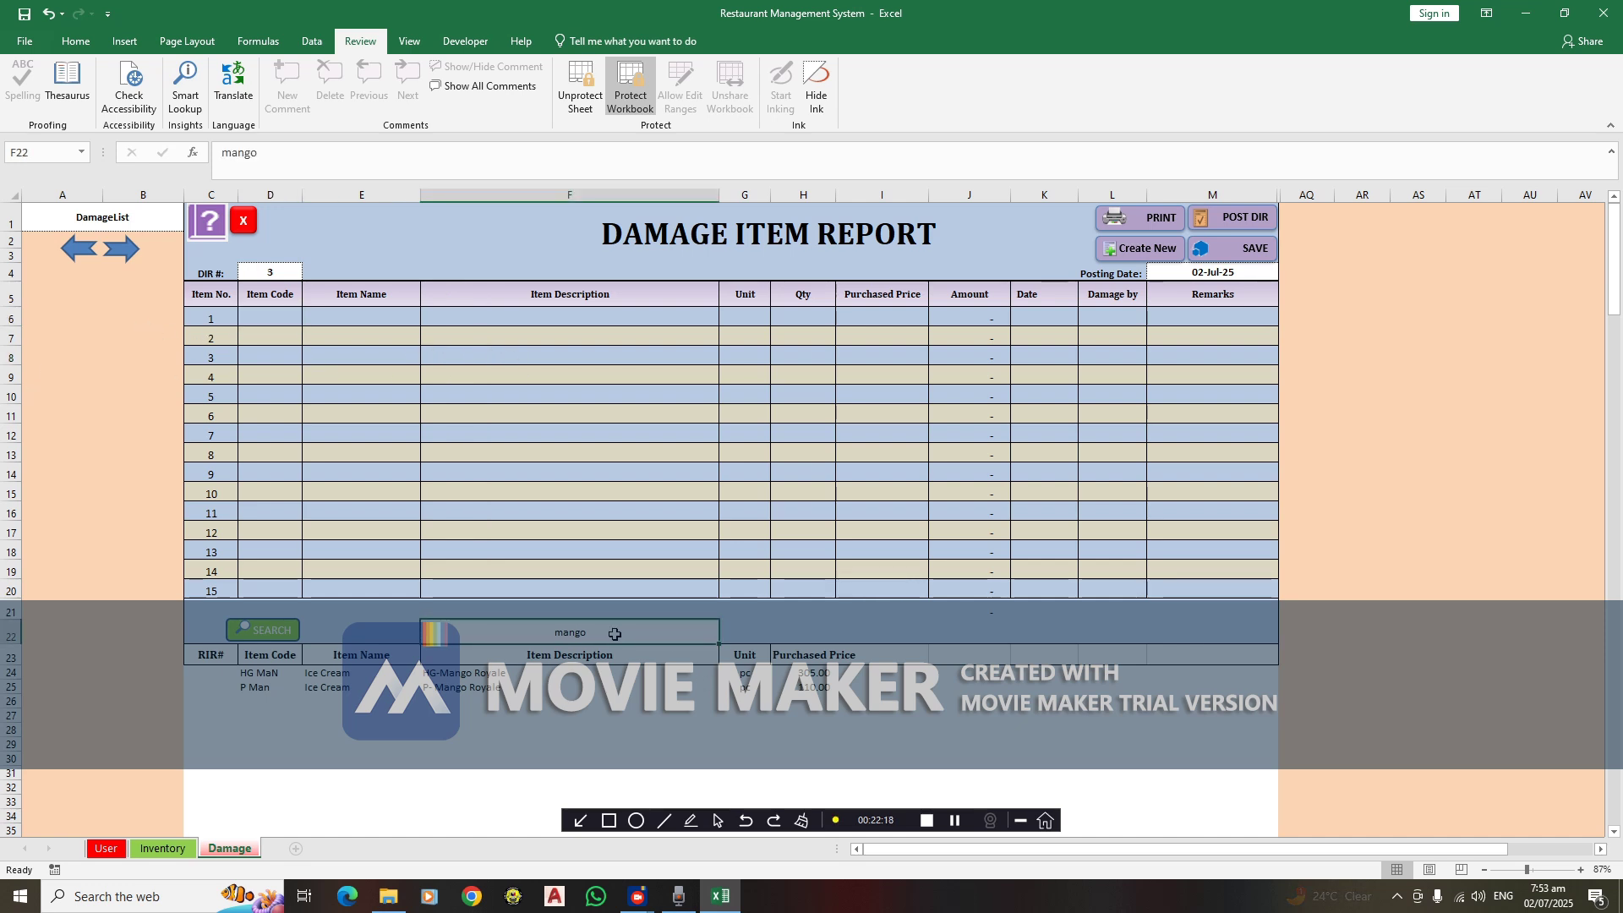
pyautogui.press('BackSpace')
pyautogui.press('Return')
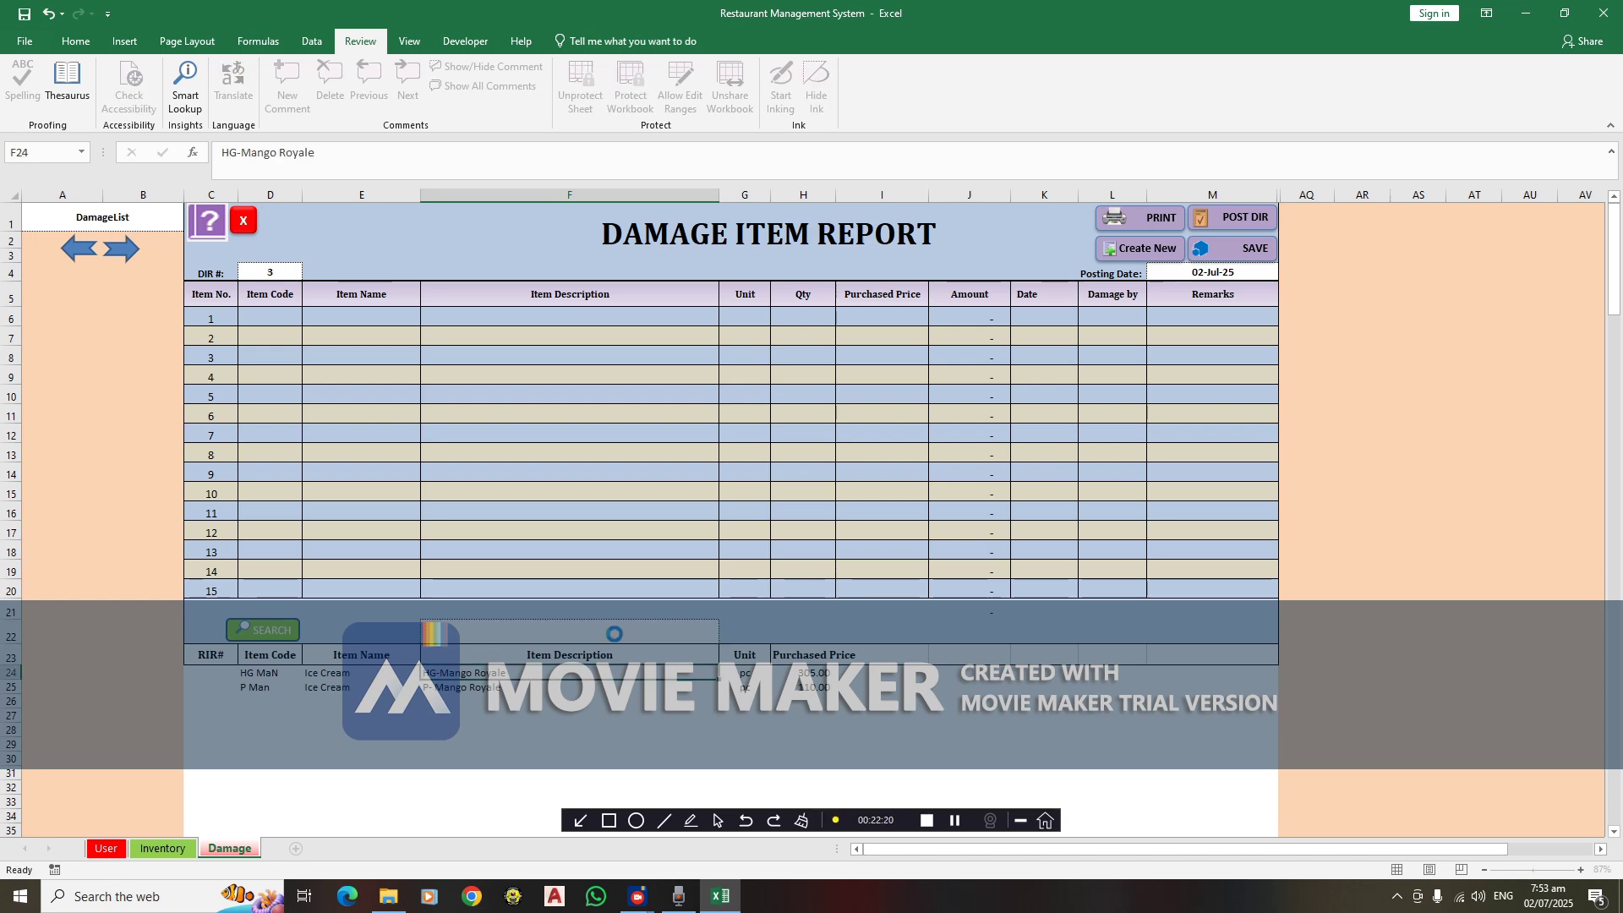
pyautogui.scroll(-11, 660, 630)
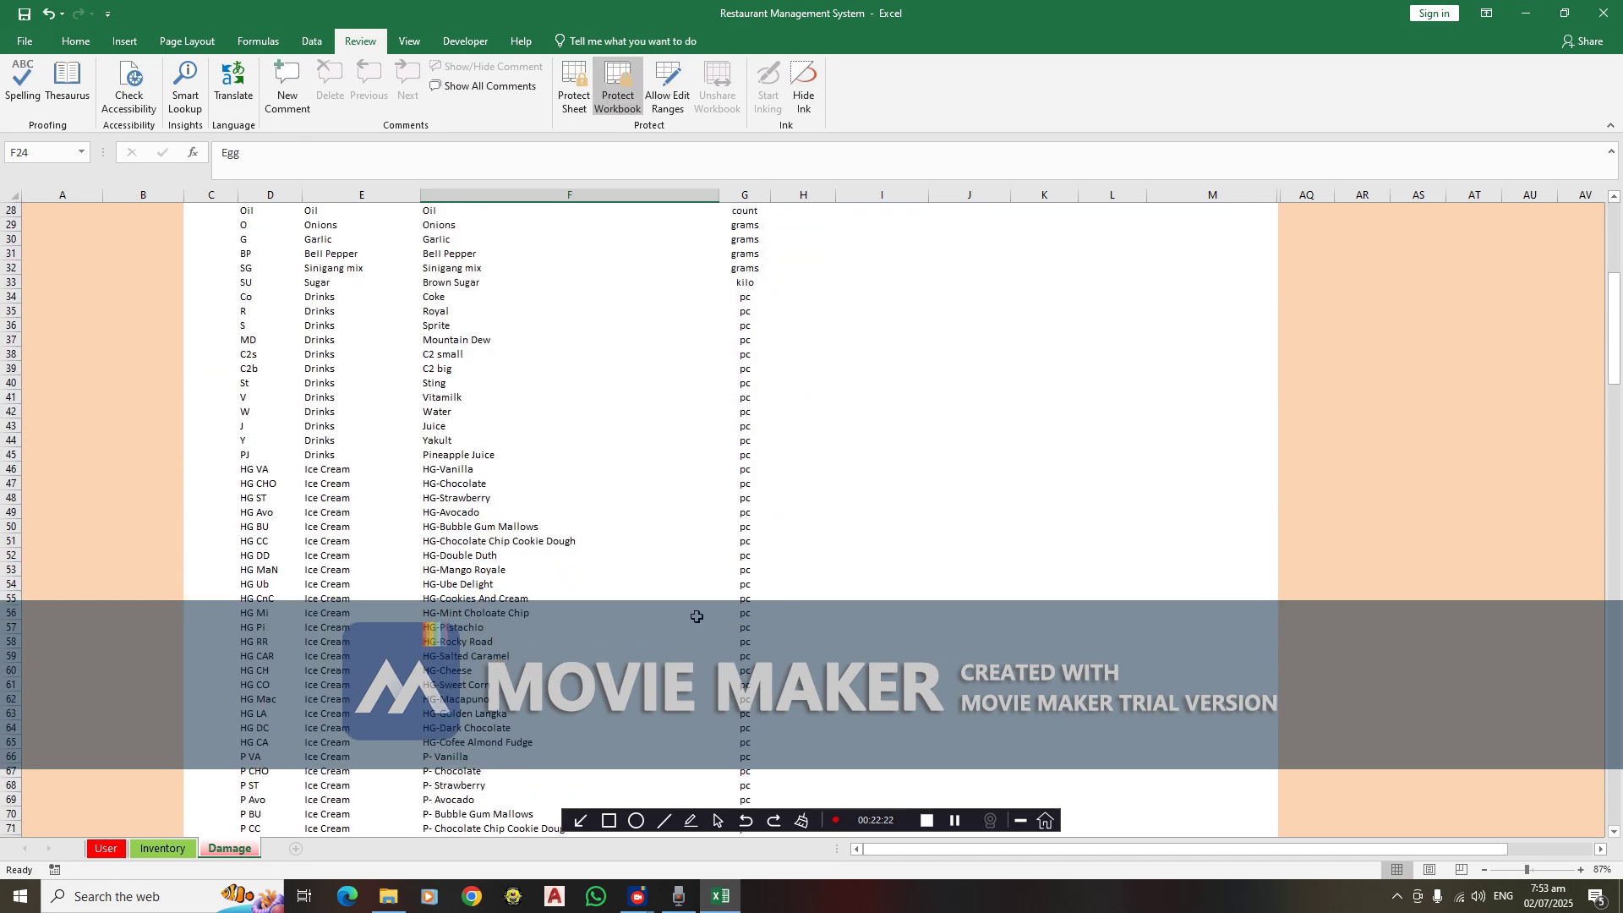
pyautogui.scroll(-12, 697, 617)
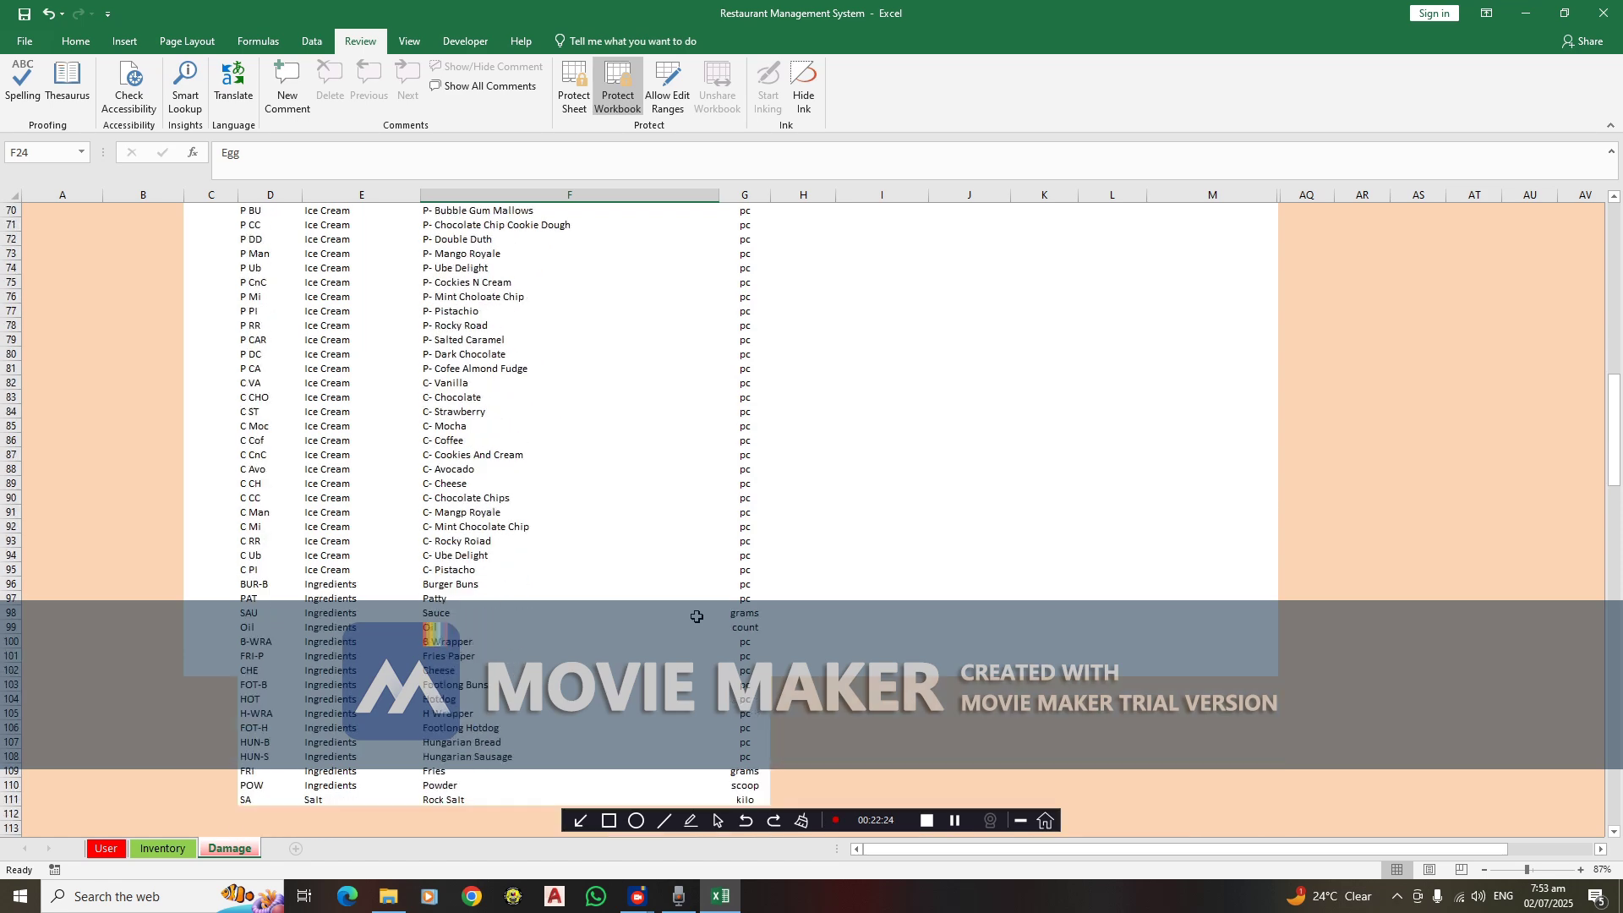
pyautogui.scroll(20, 696, 617)
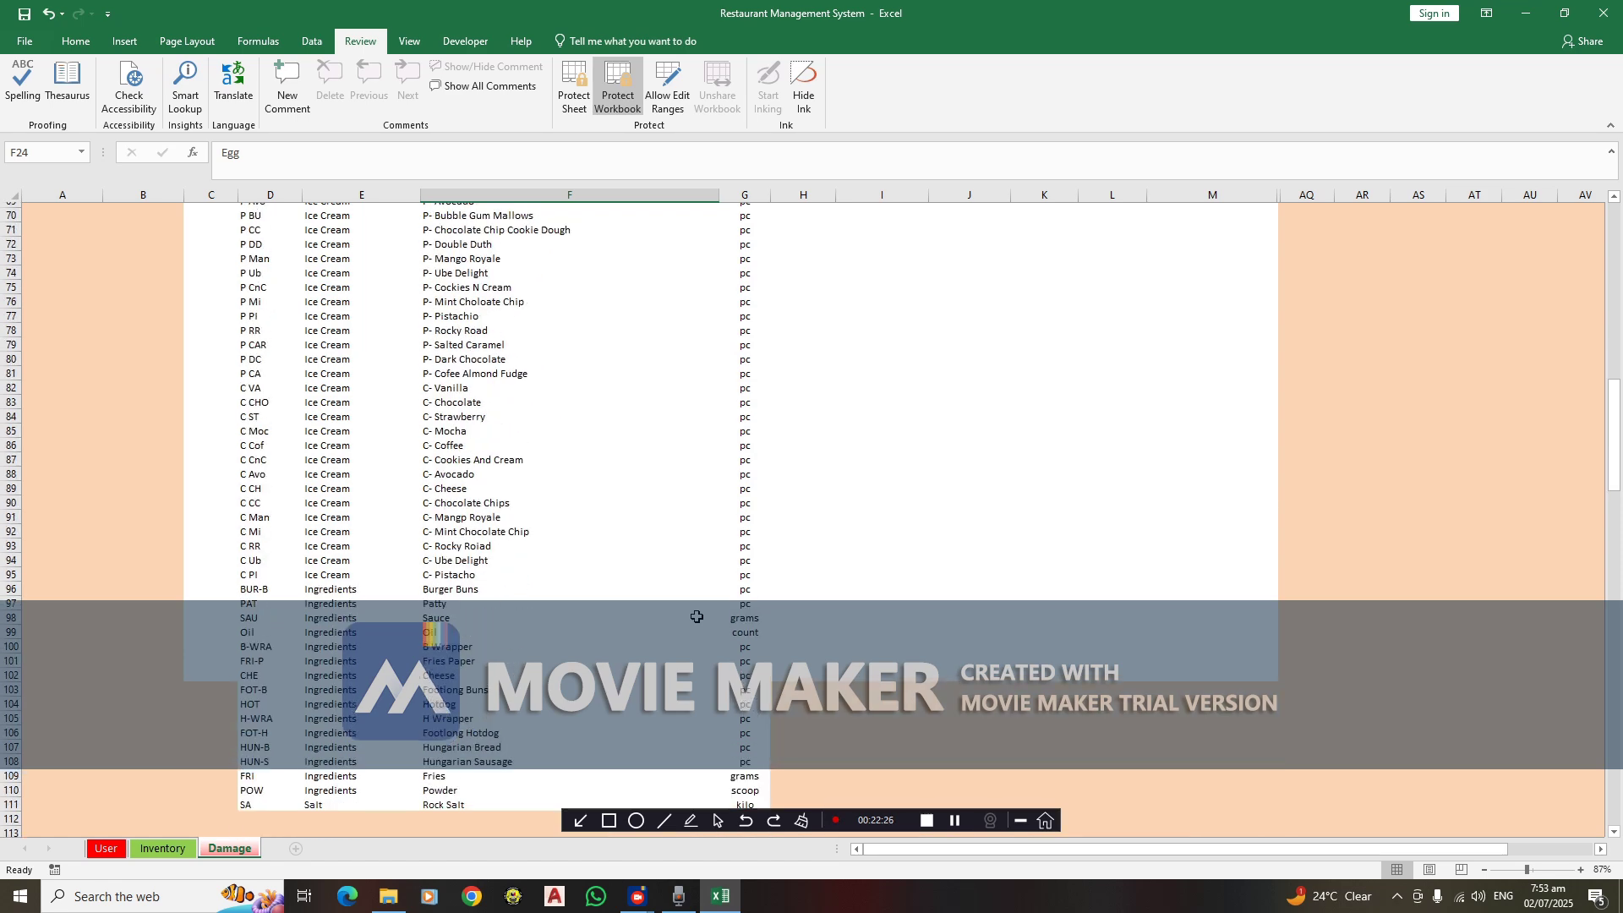
pyautogui.scroll(-3, 694, 621)
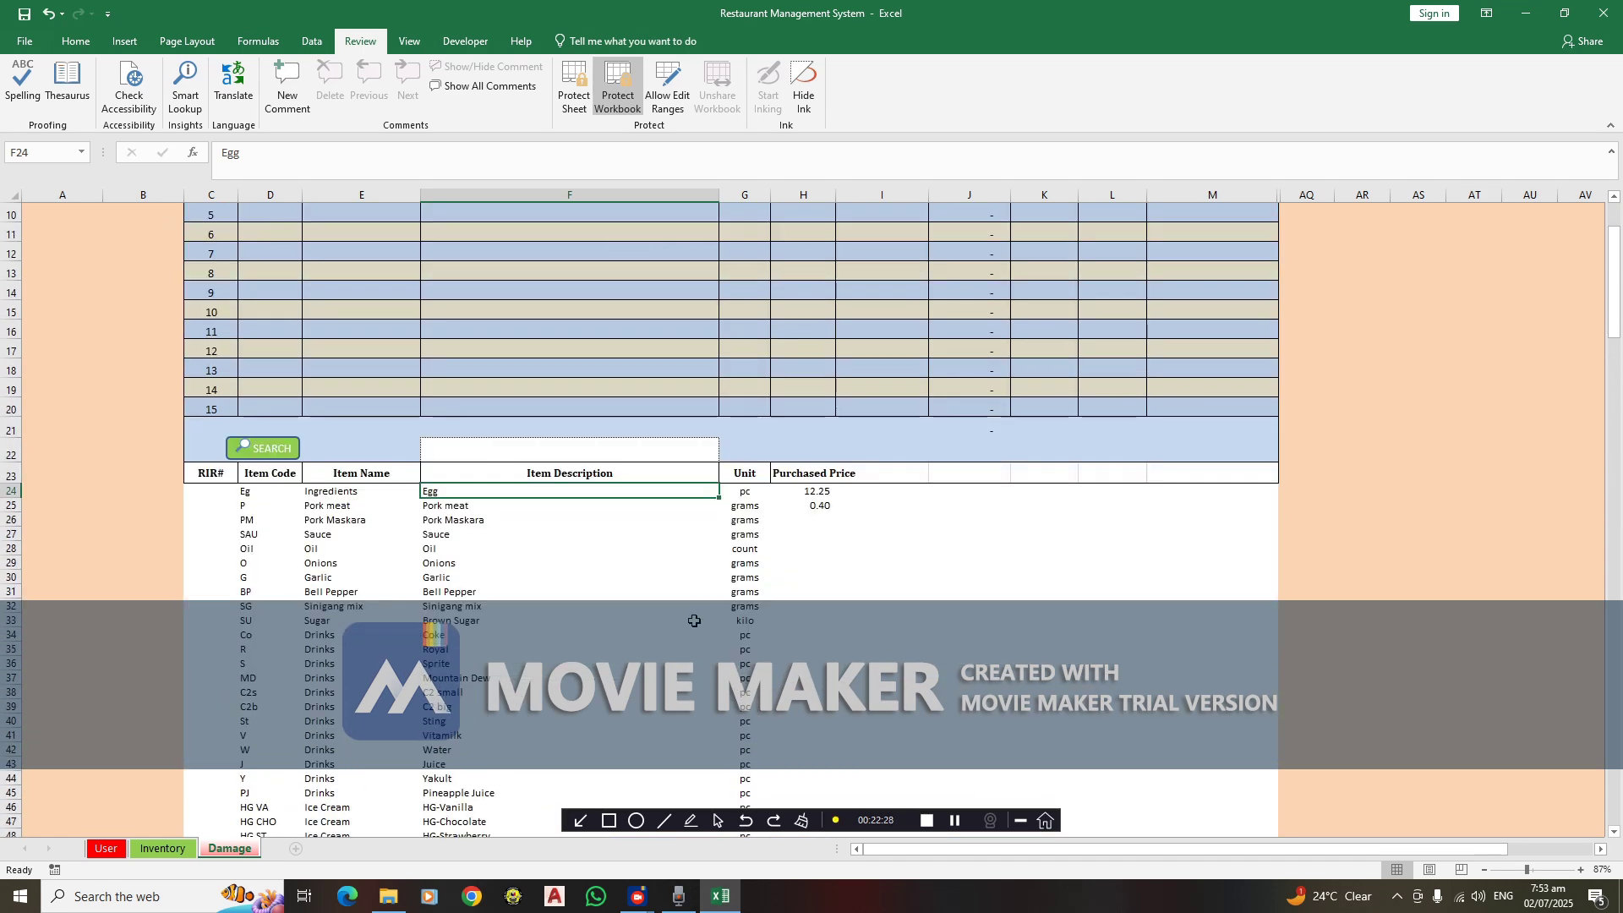
pyautogui.scroll(2, 705, 688)
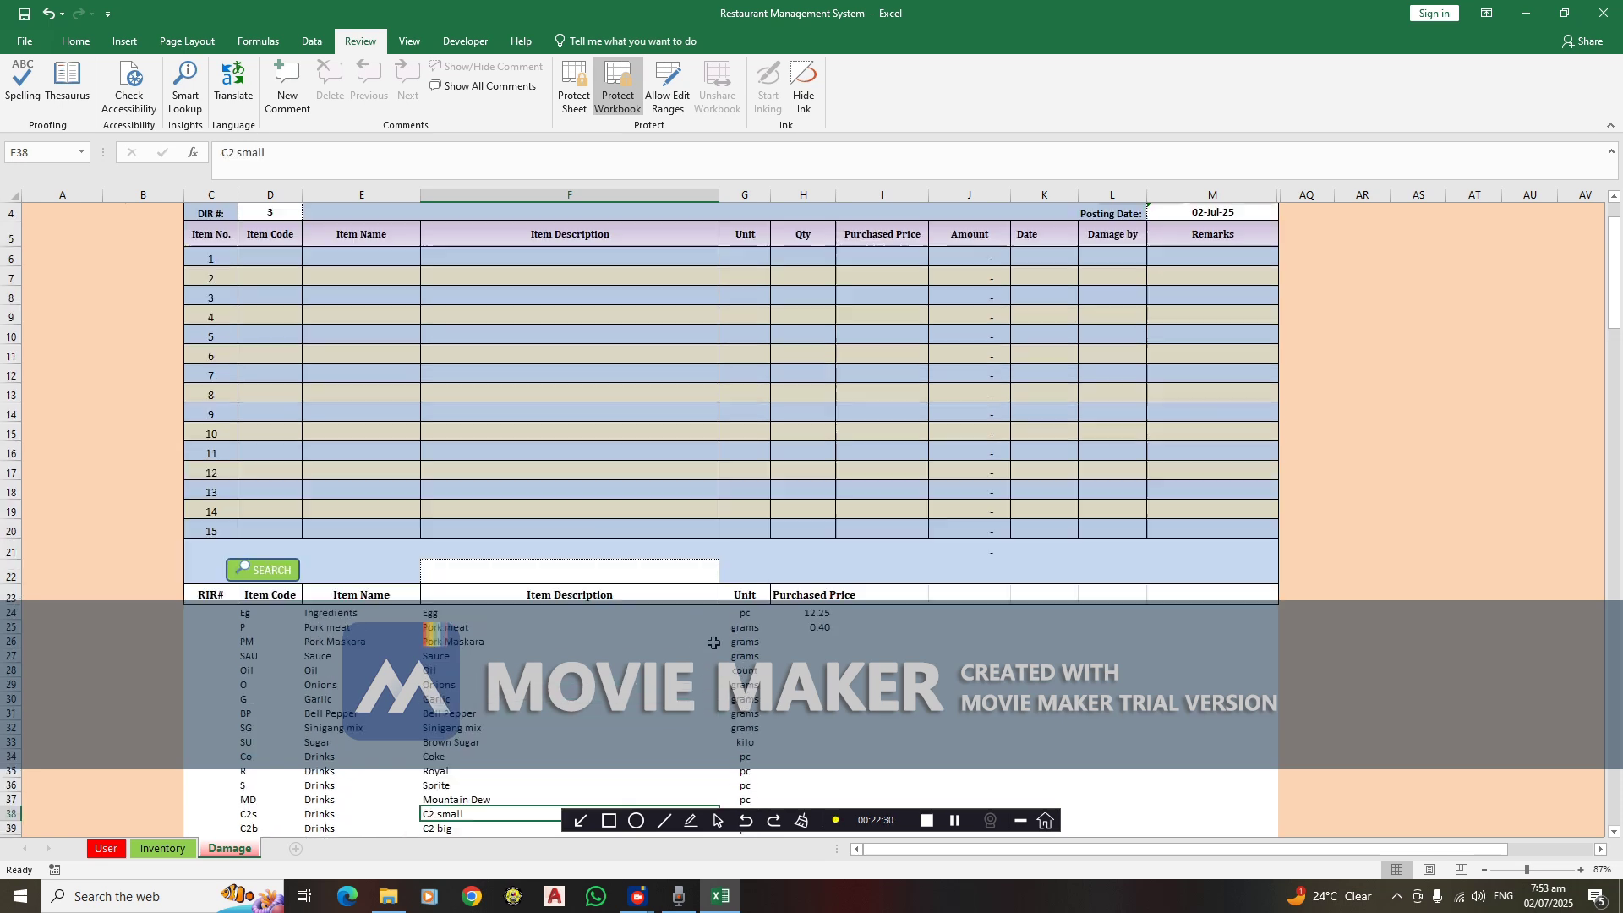
# Search the items for Onions and add the match to the first row of the Damage Item Report
pyautogui.click(605, 576)
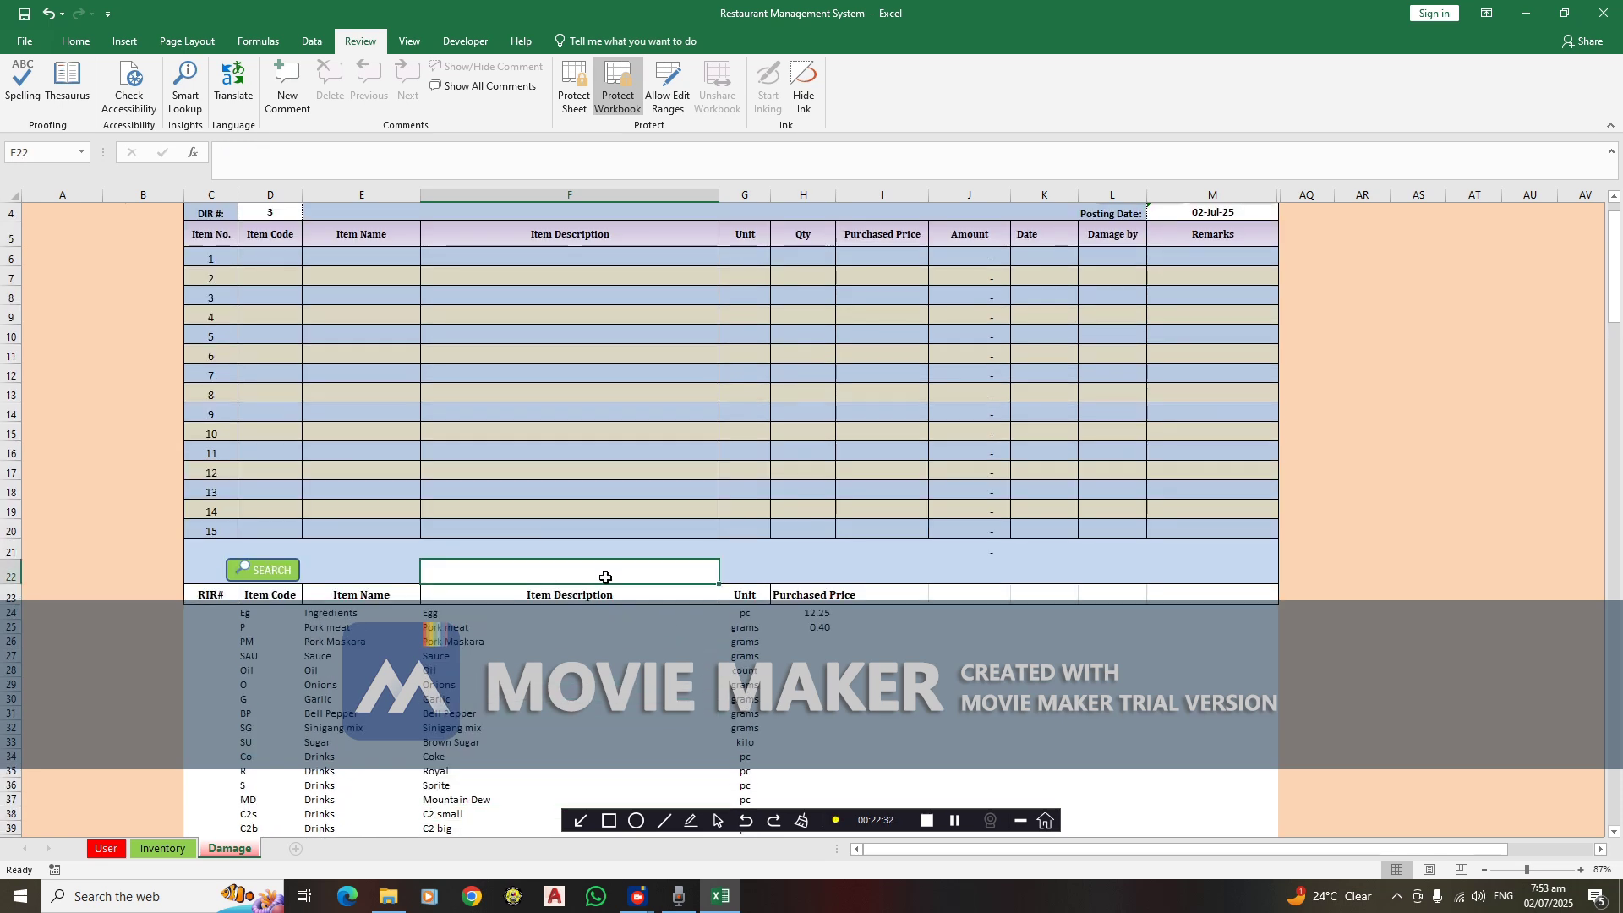
pyautogui.write('onio')
pyautogui.press('Return')
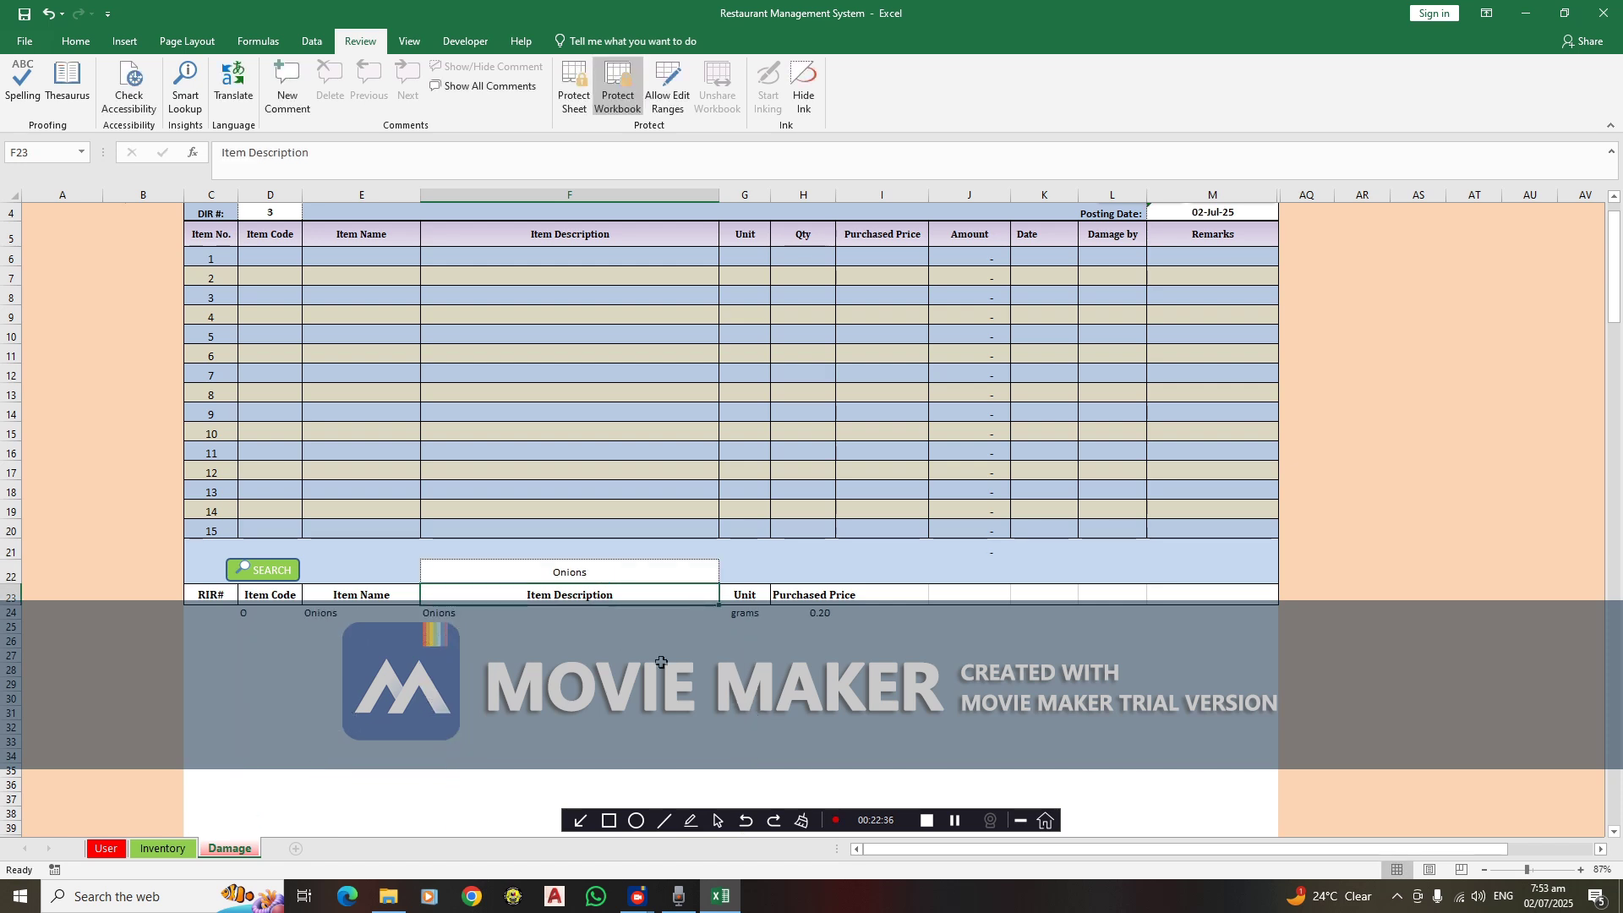
pyautogui.doubleClick(456, 613)
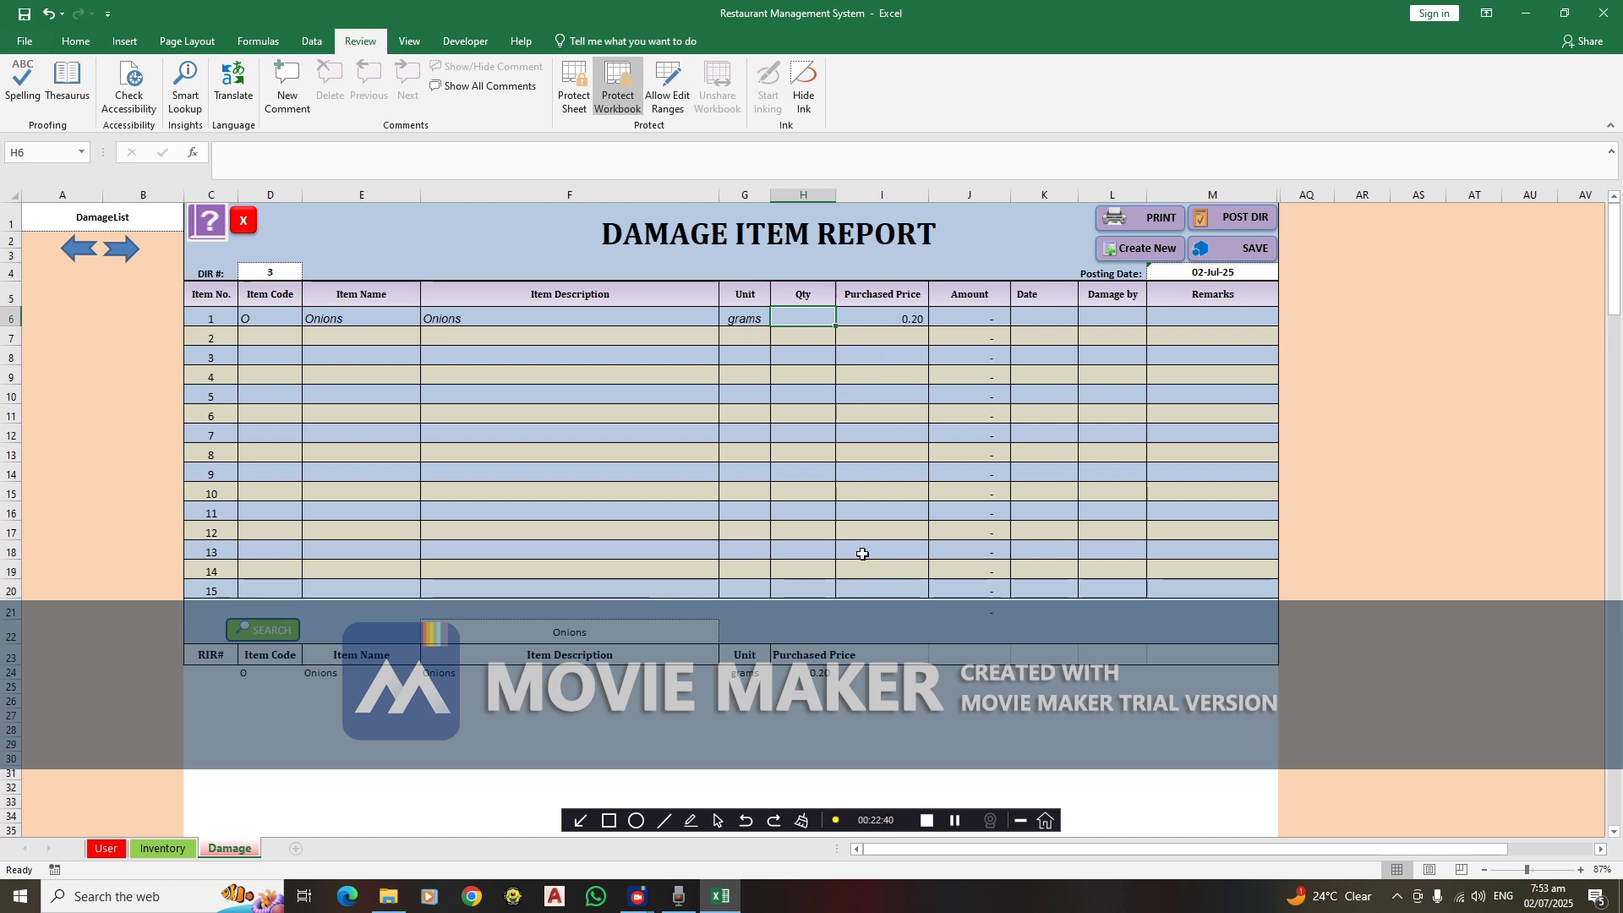
# Check the Onions purchased price and set the quantity in the report's first row to 250
pyautogui.click(838, 676)
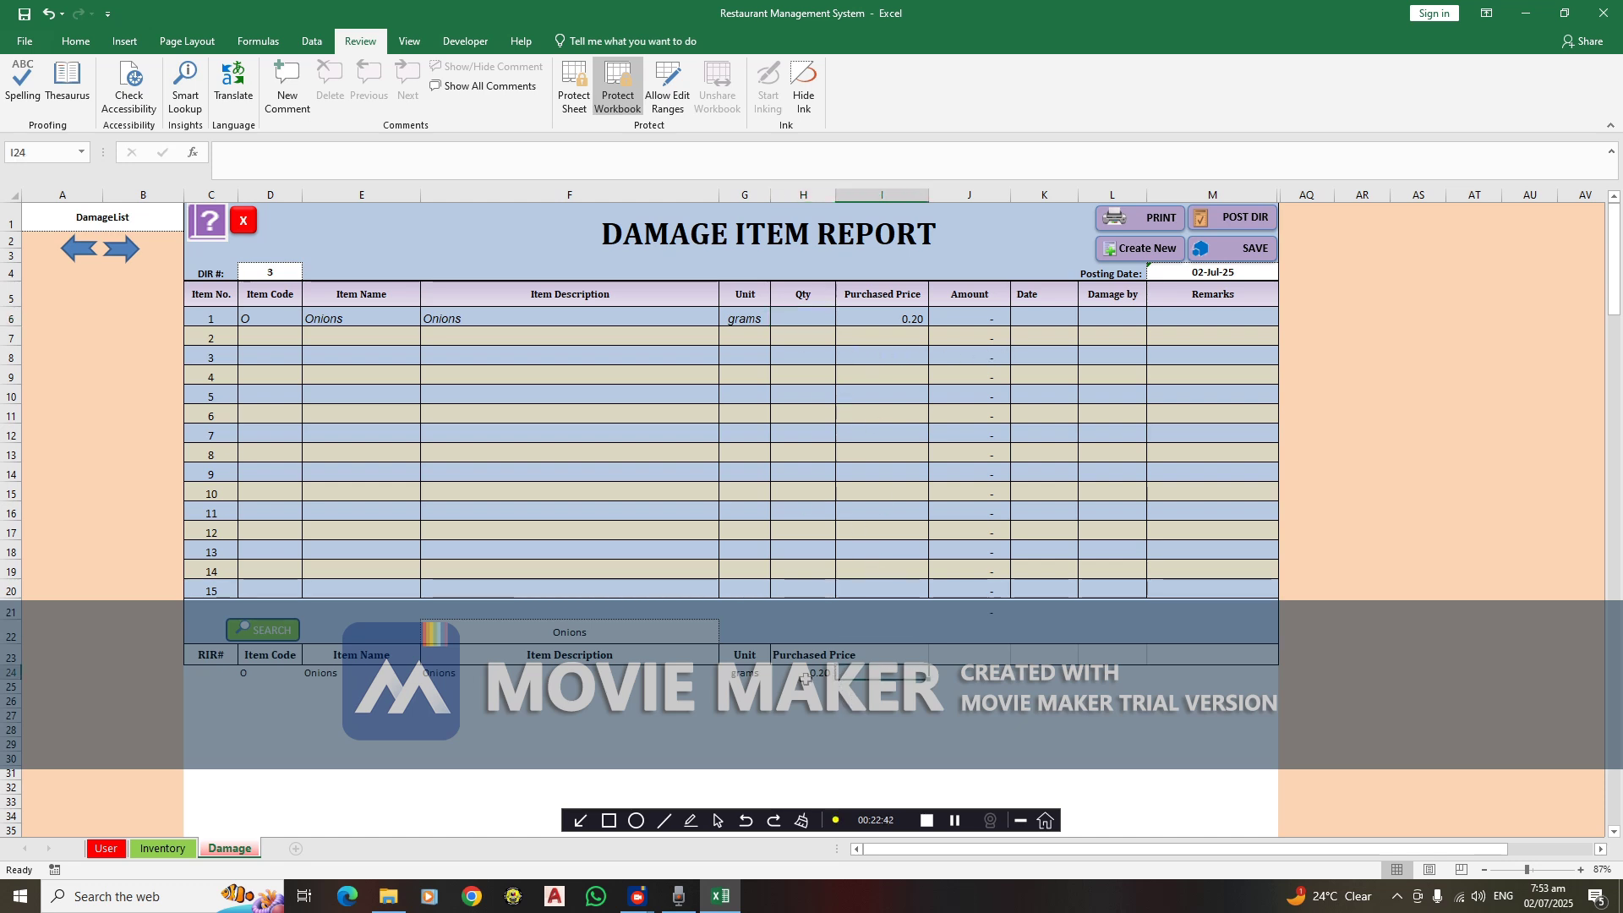
pyautogui.click(804, 673)
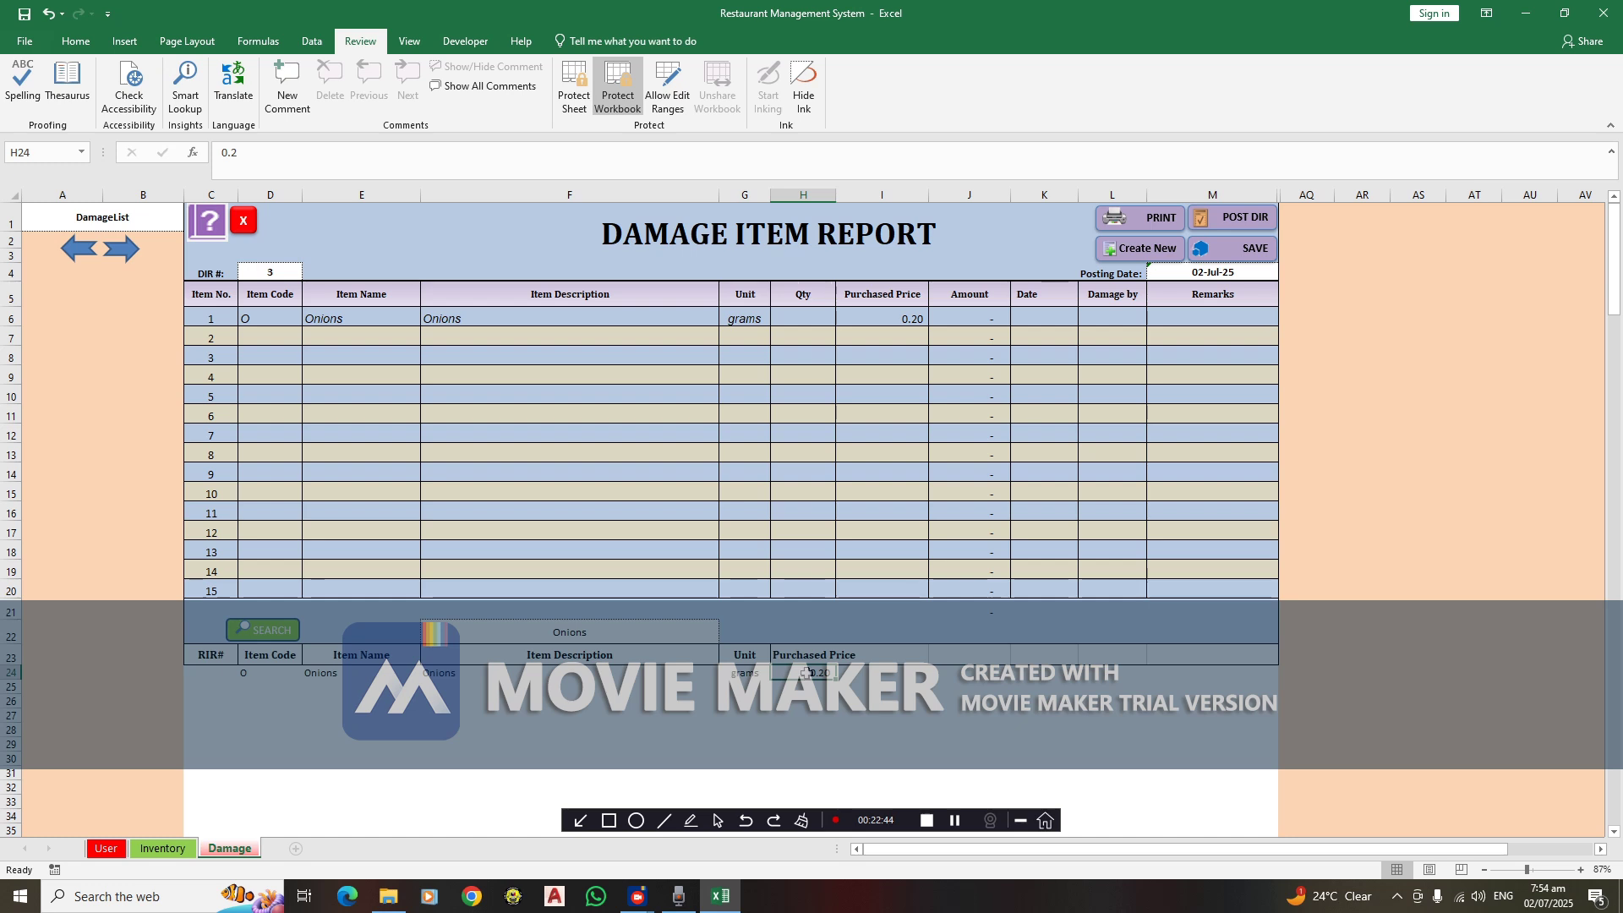
pyautogui.click(794, 317)
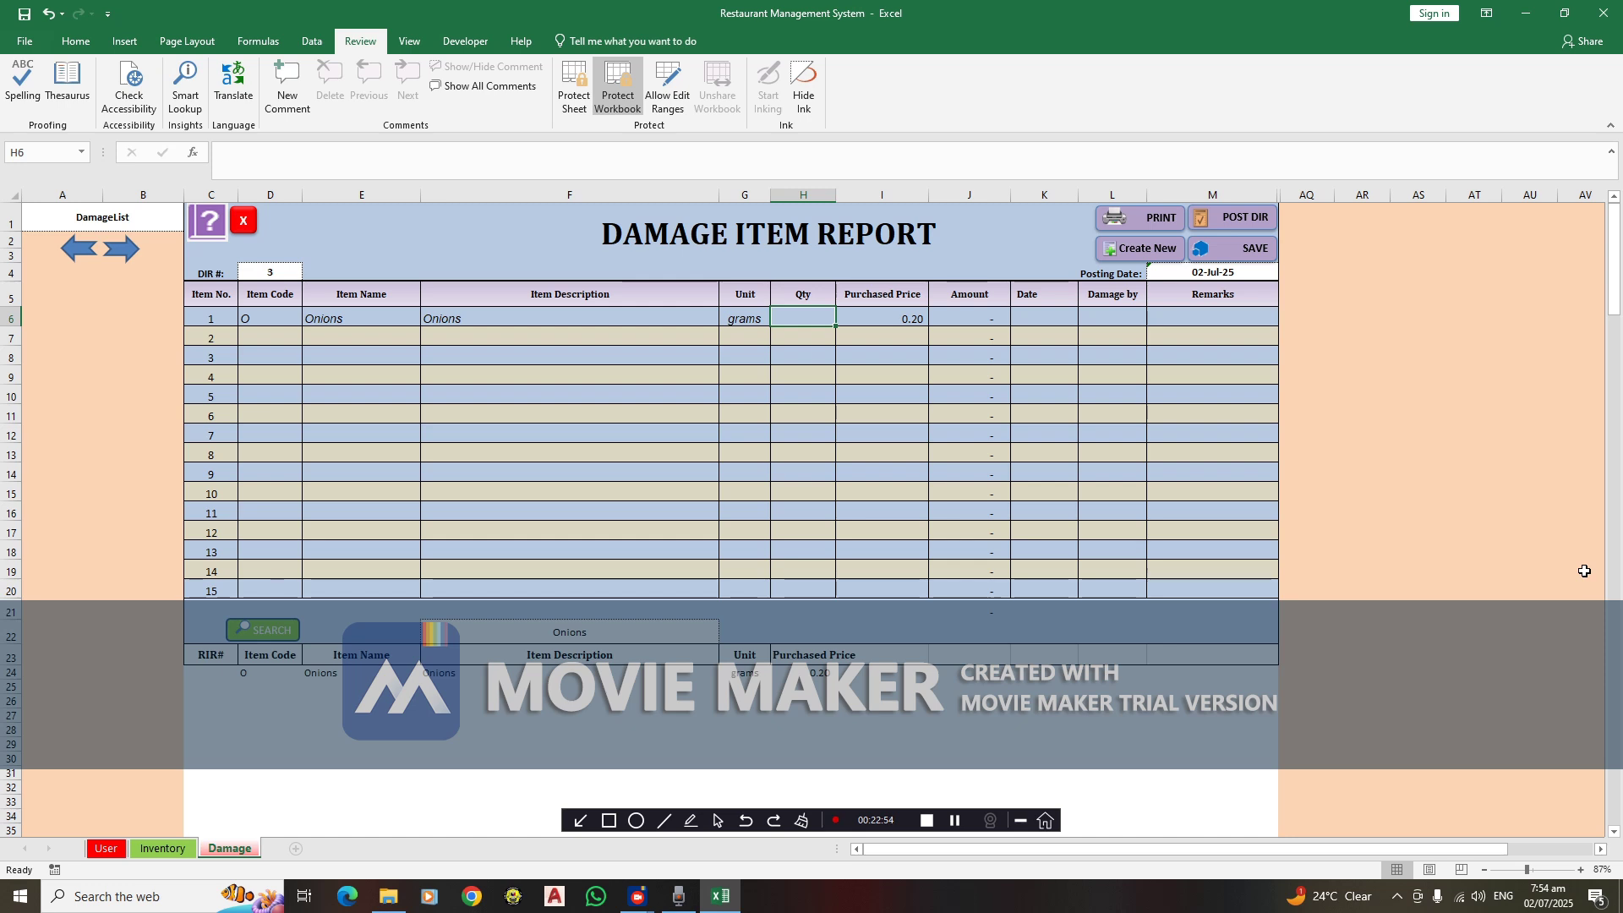
pyautogui.write('250')
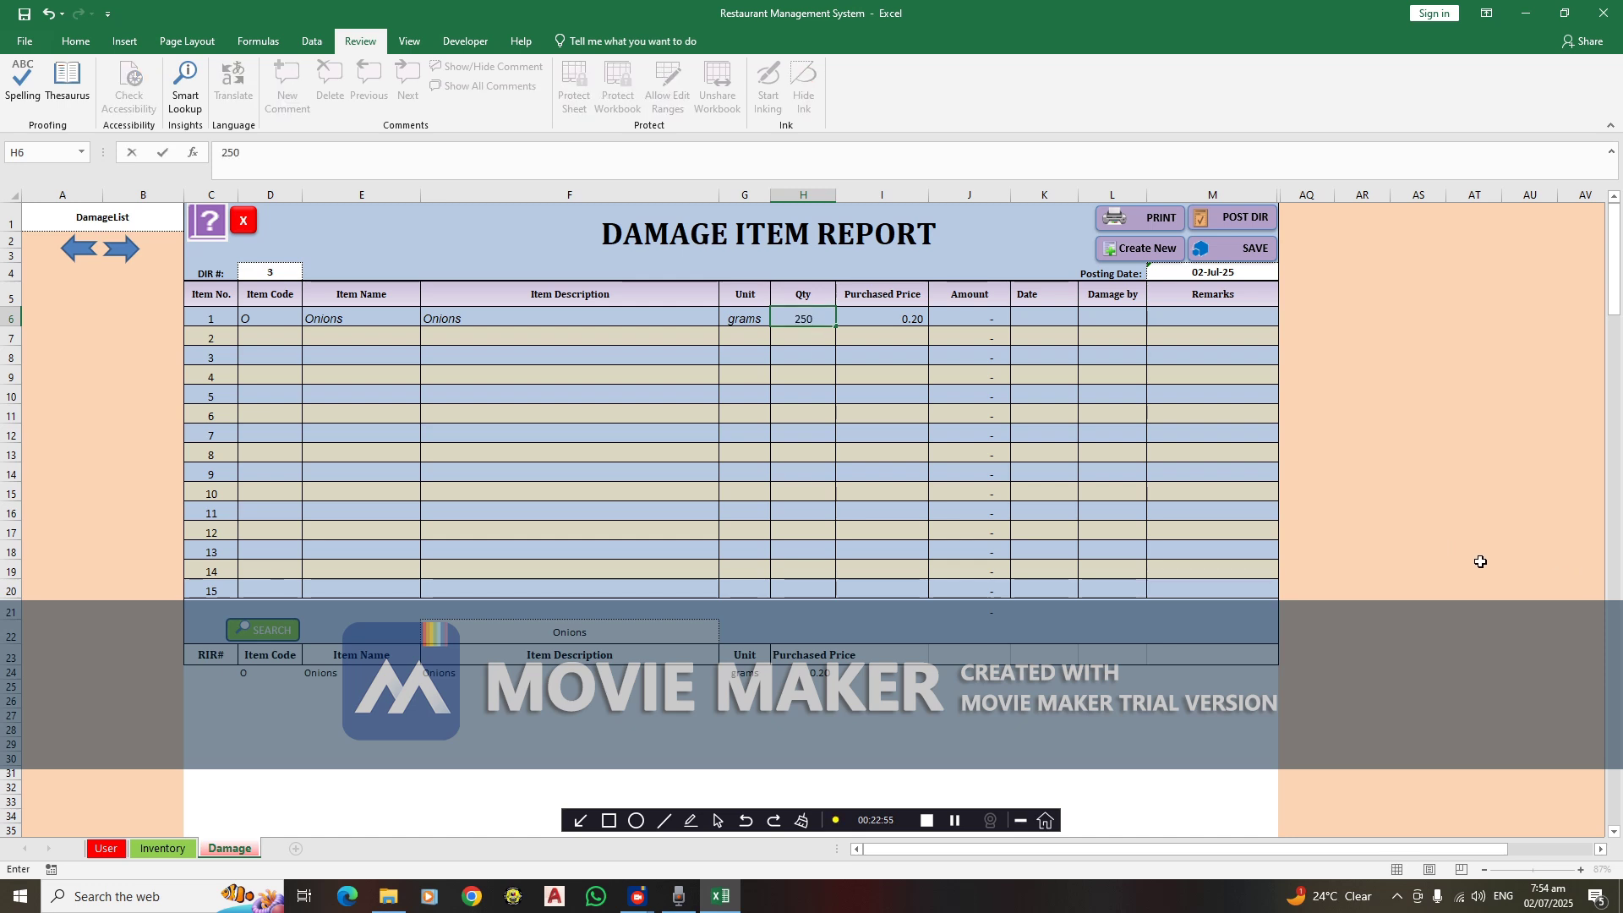
pyautogui.click(562, 477)
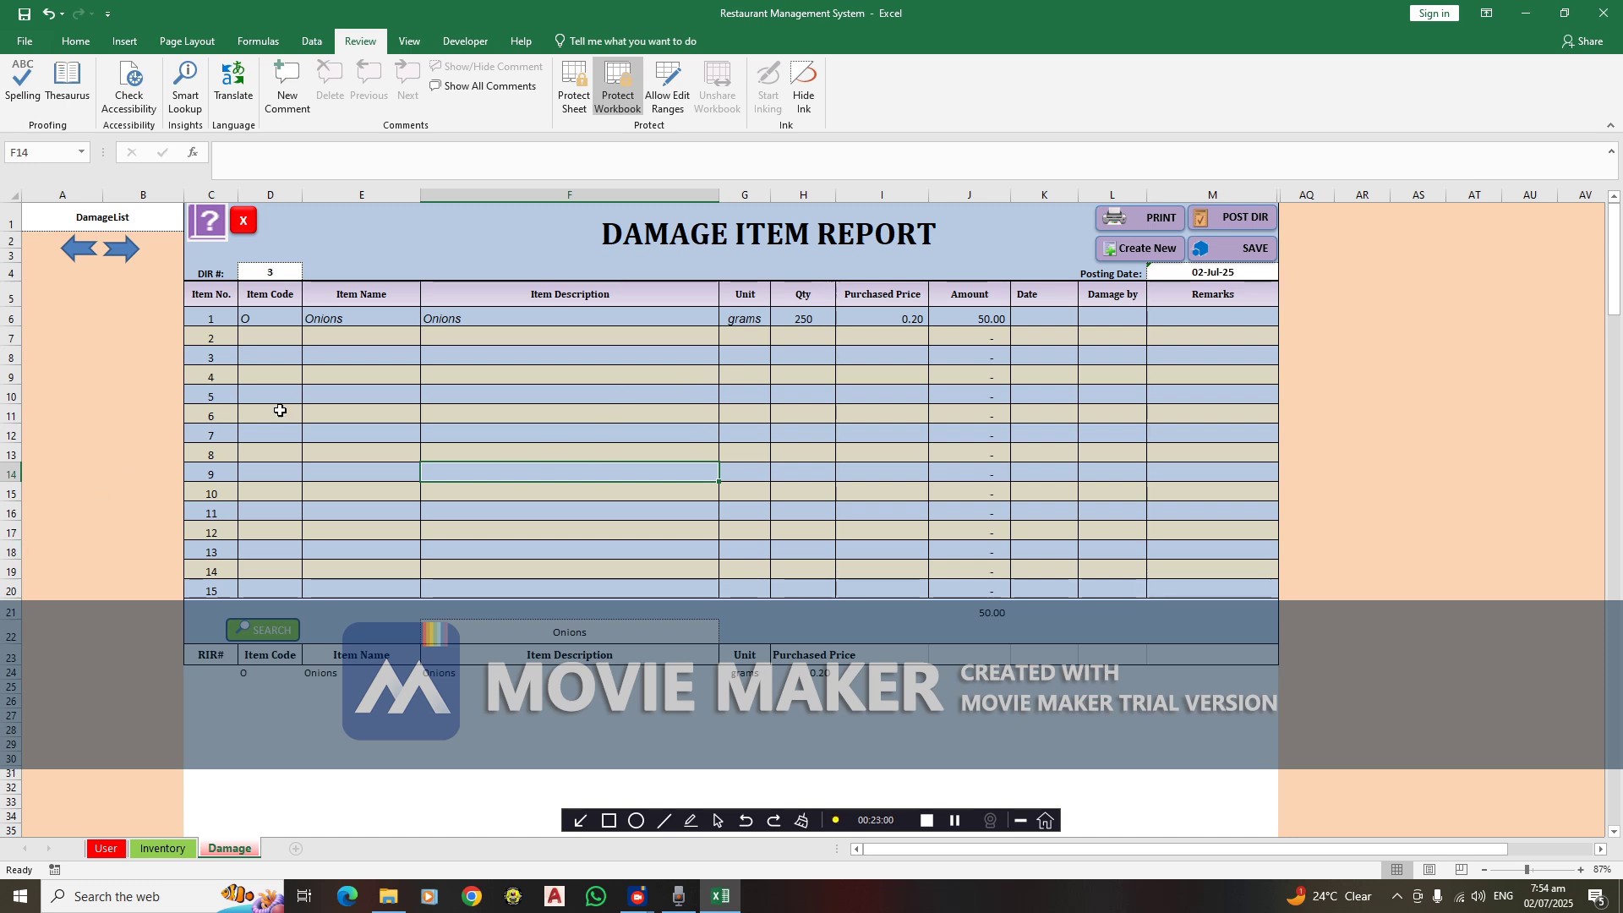
# Set the Onions row's date to 2-Jul-25 and its remarks to Damaged
pyautogui.click(283, 319)
pyautogui.click(605, 322)
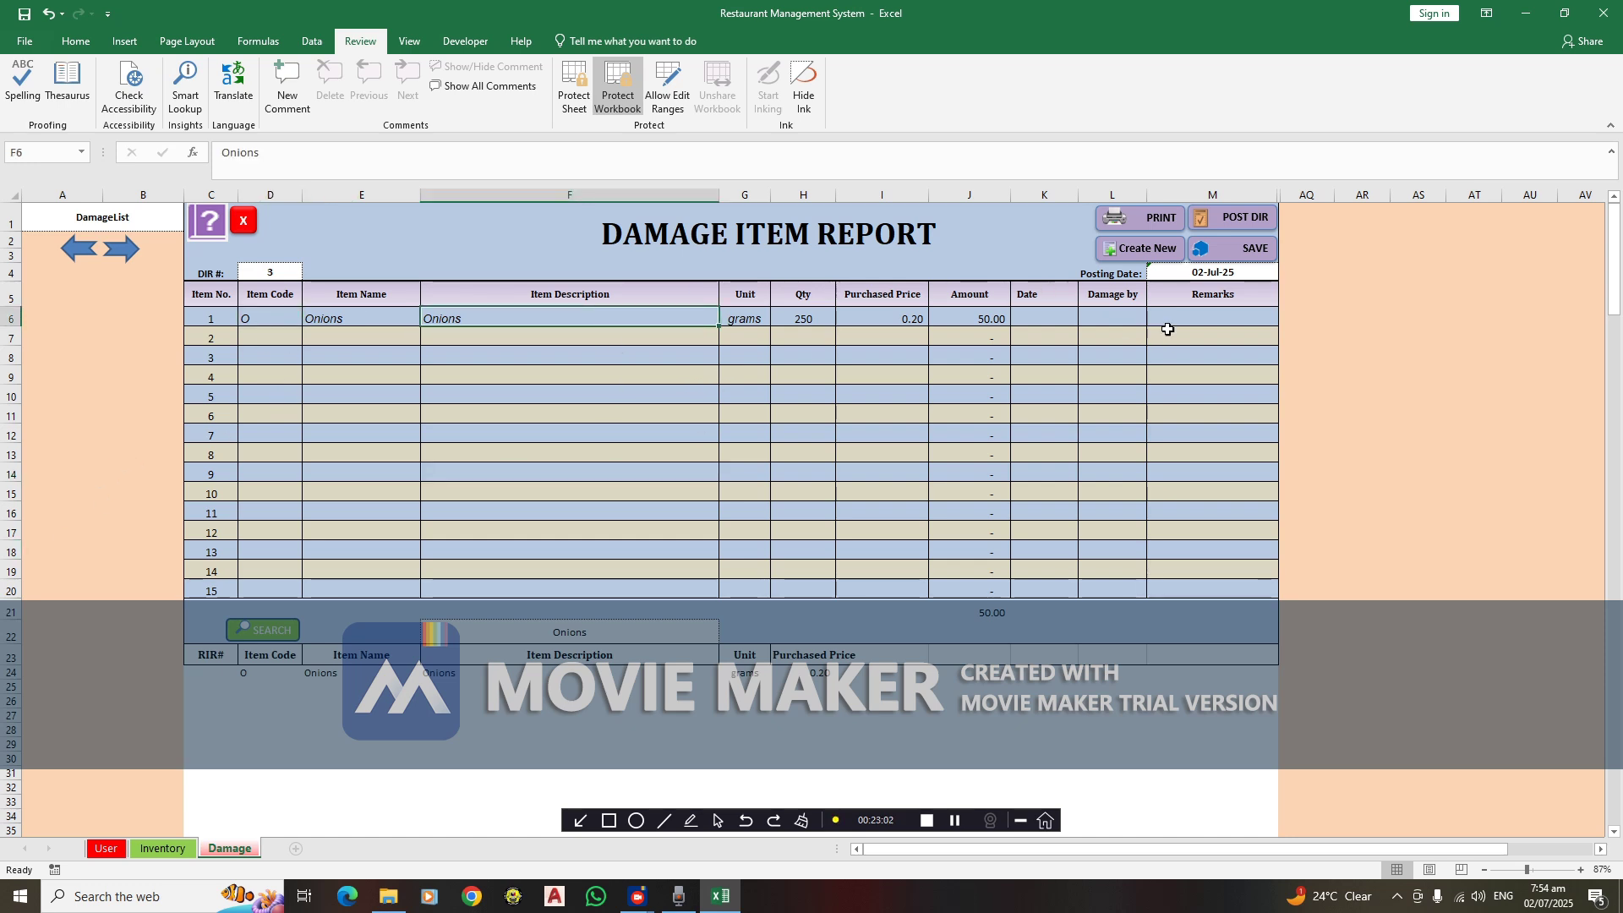
pyautogui.click(1059, 318)
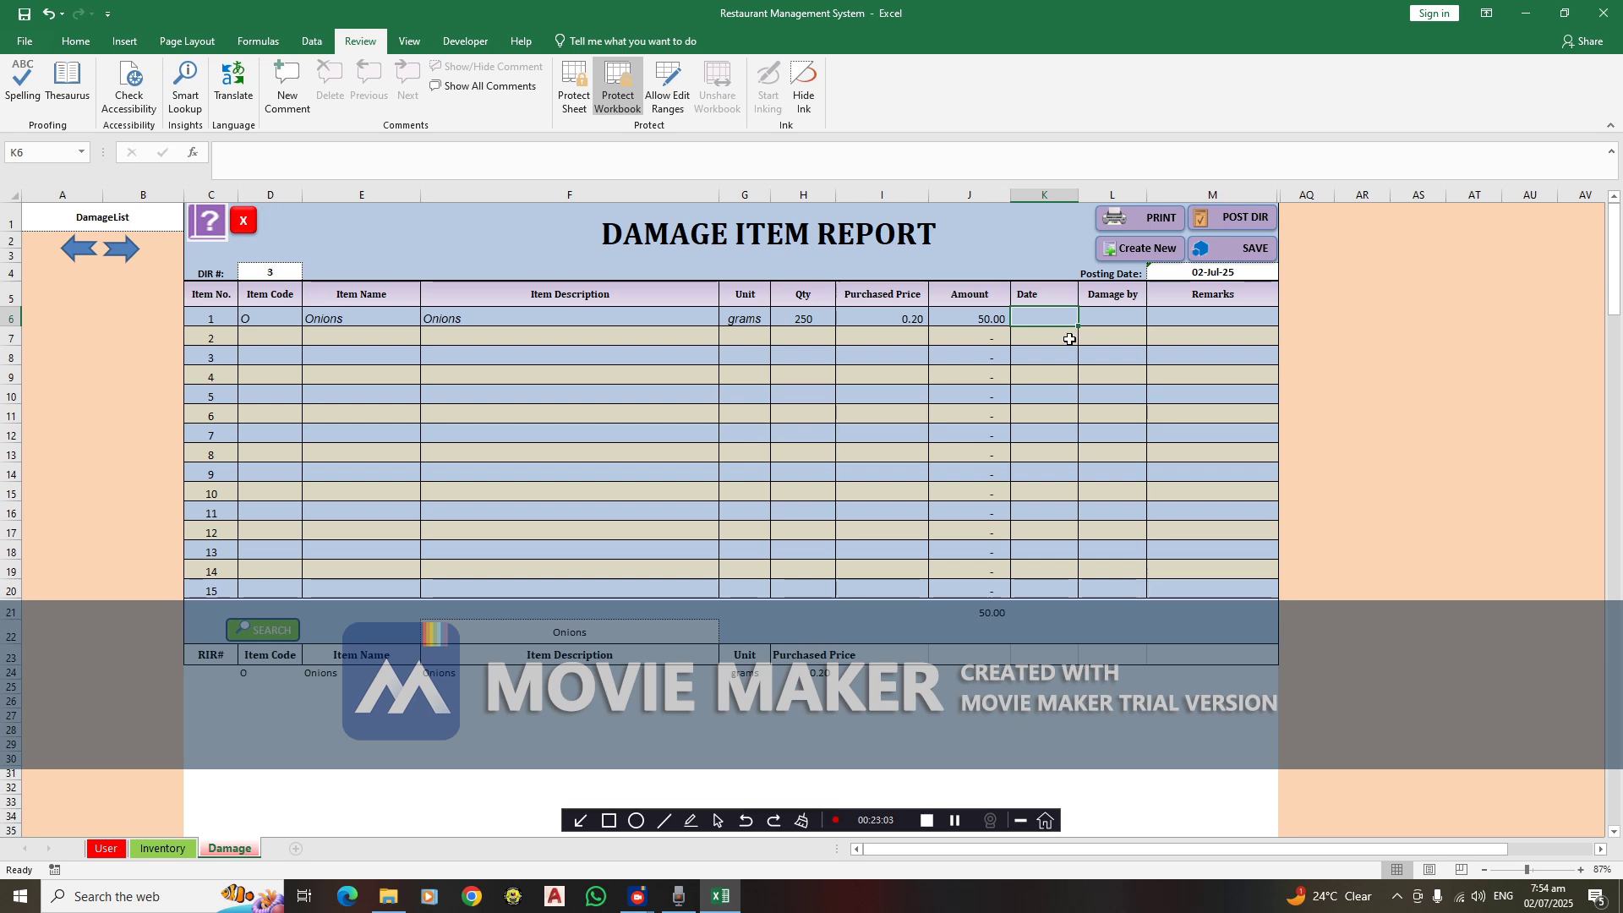
pyautogui.write('2')
pyautogui.press('Return')
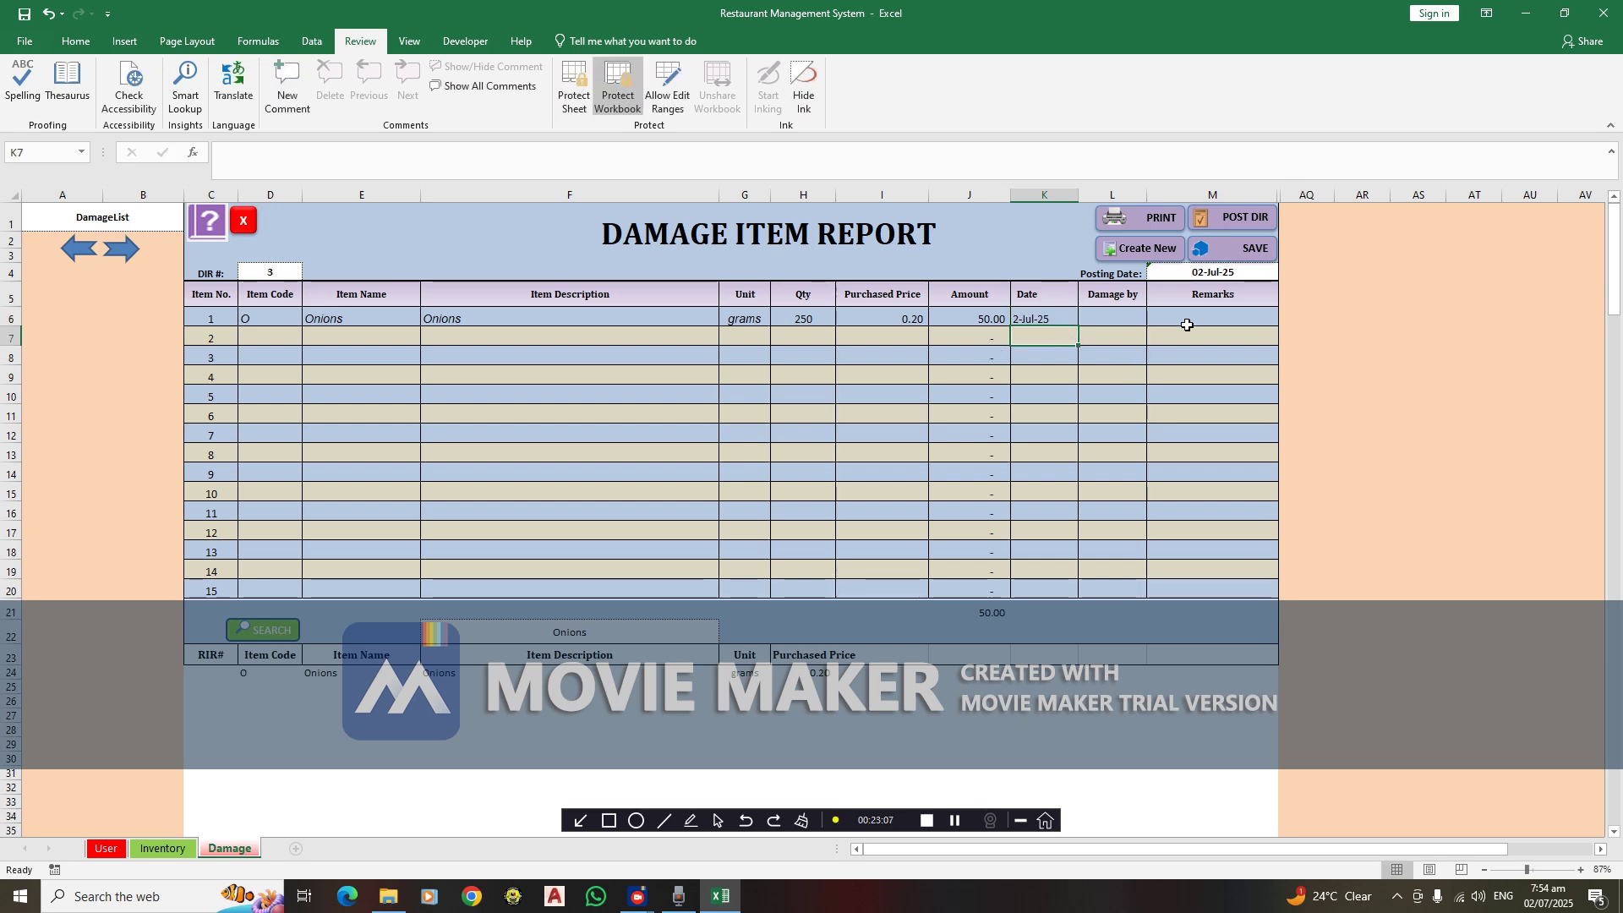
pyautogui.click(1265, 313)
pyautogui.click(1286, 318)
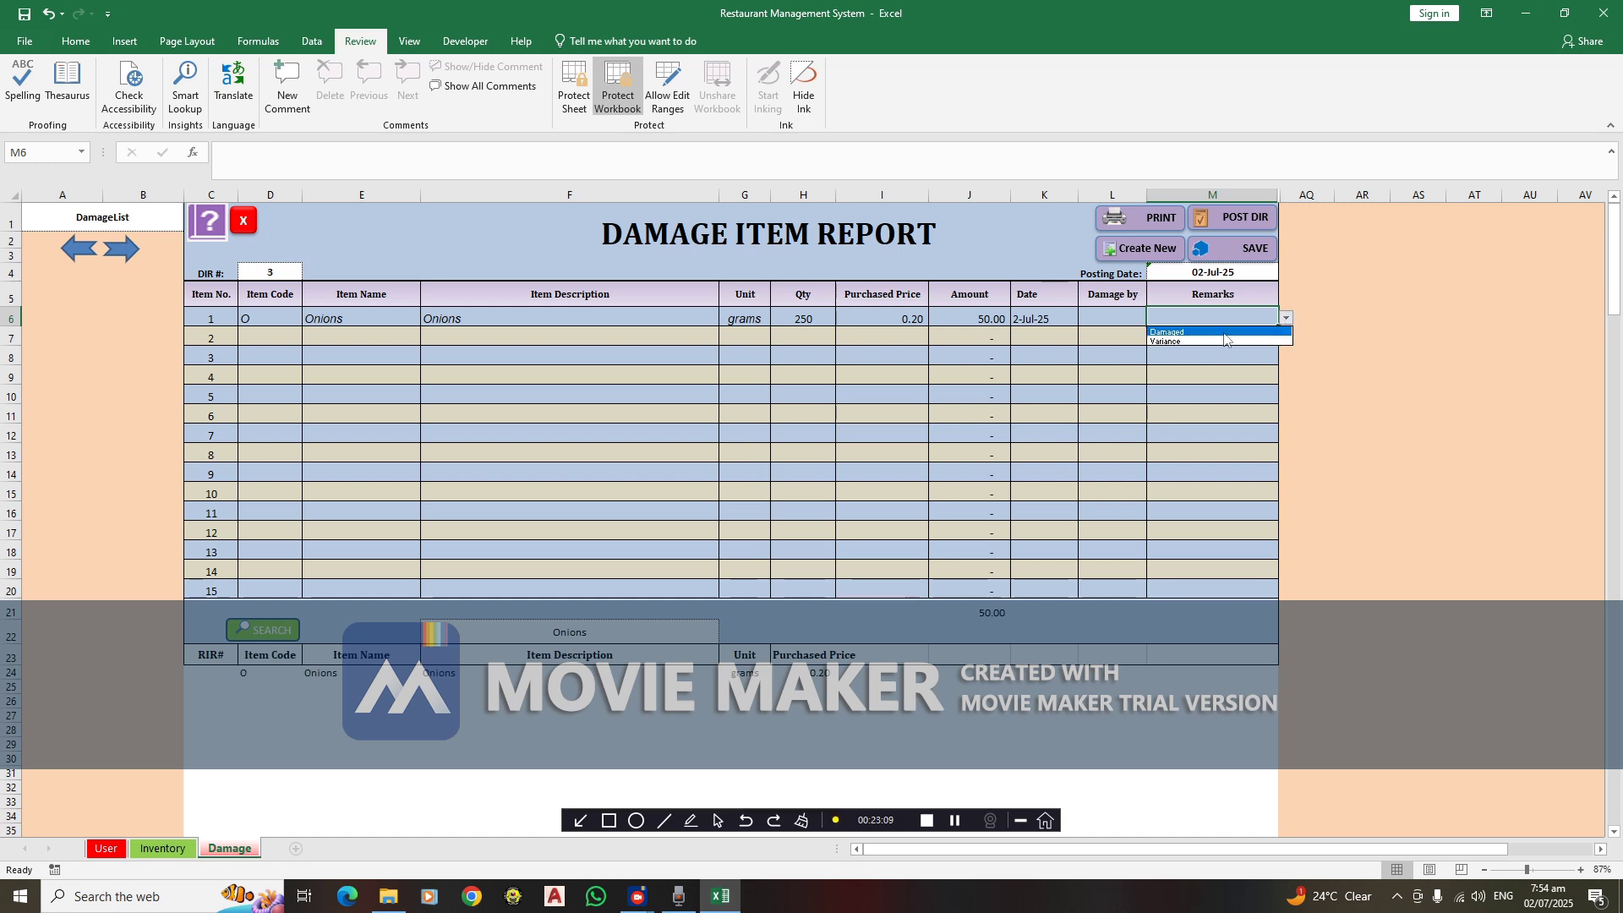
pyautogui.click(1229, 339)
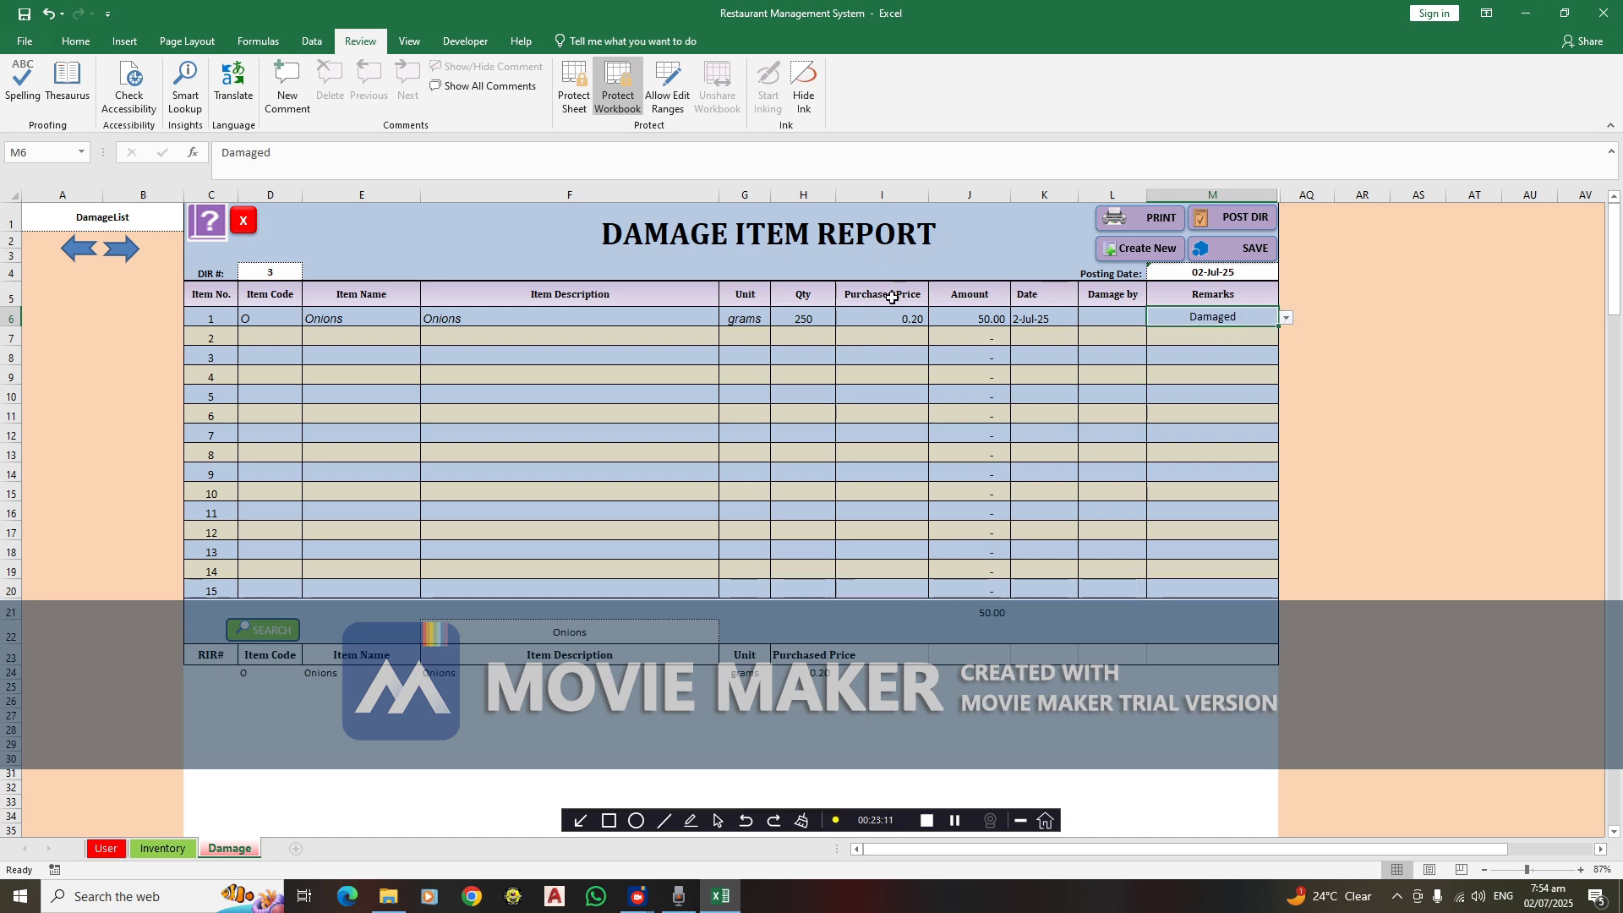
# Choose Damaged as the first row's remarks and add the Onions search result as the second item of the Damage Item Report
pyautogui.click(1286, 317)
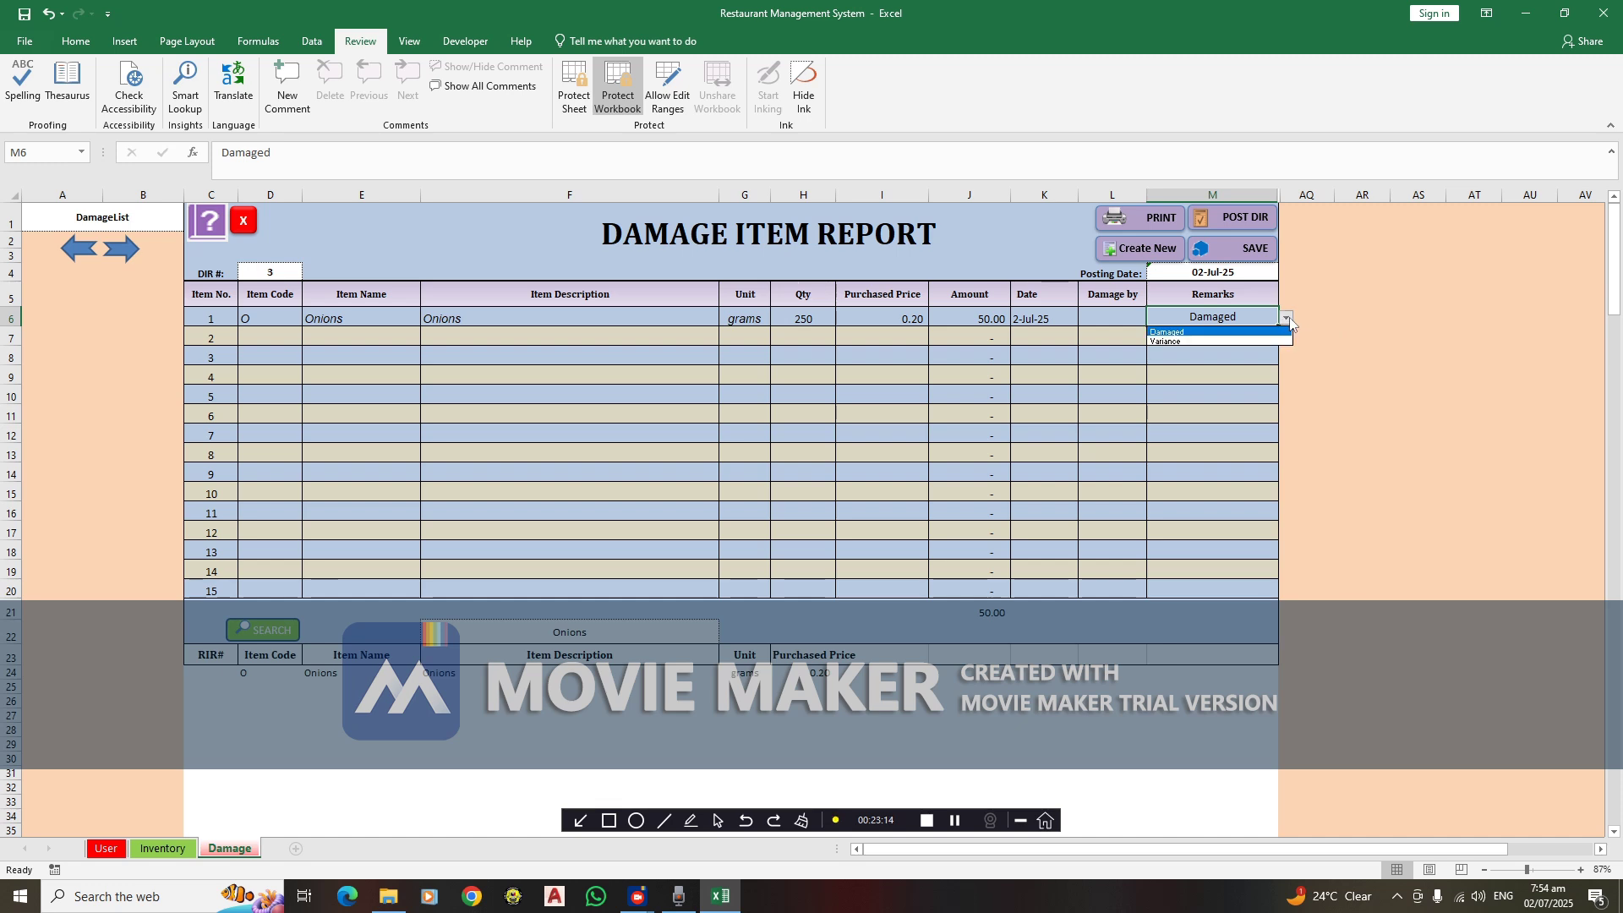
pyautogui.click(1183, 333)
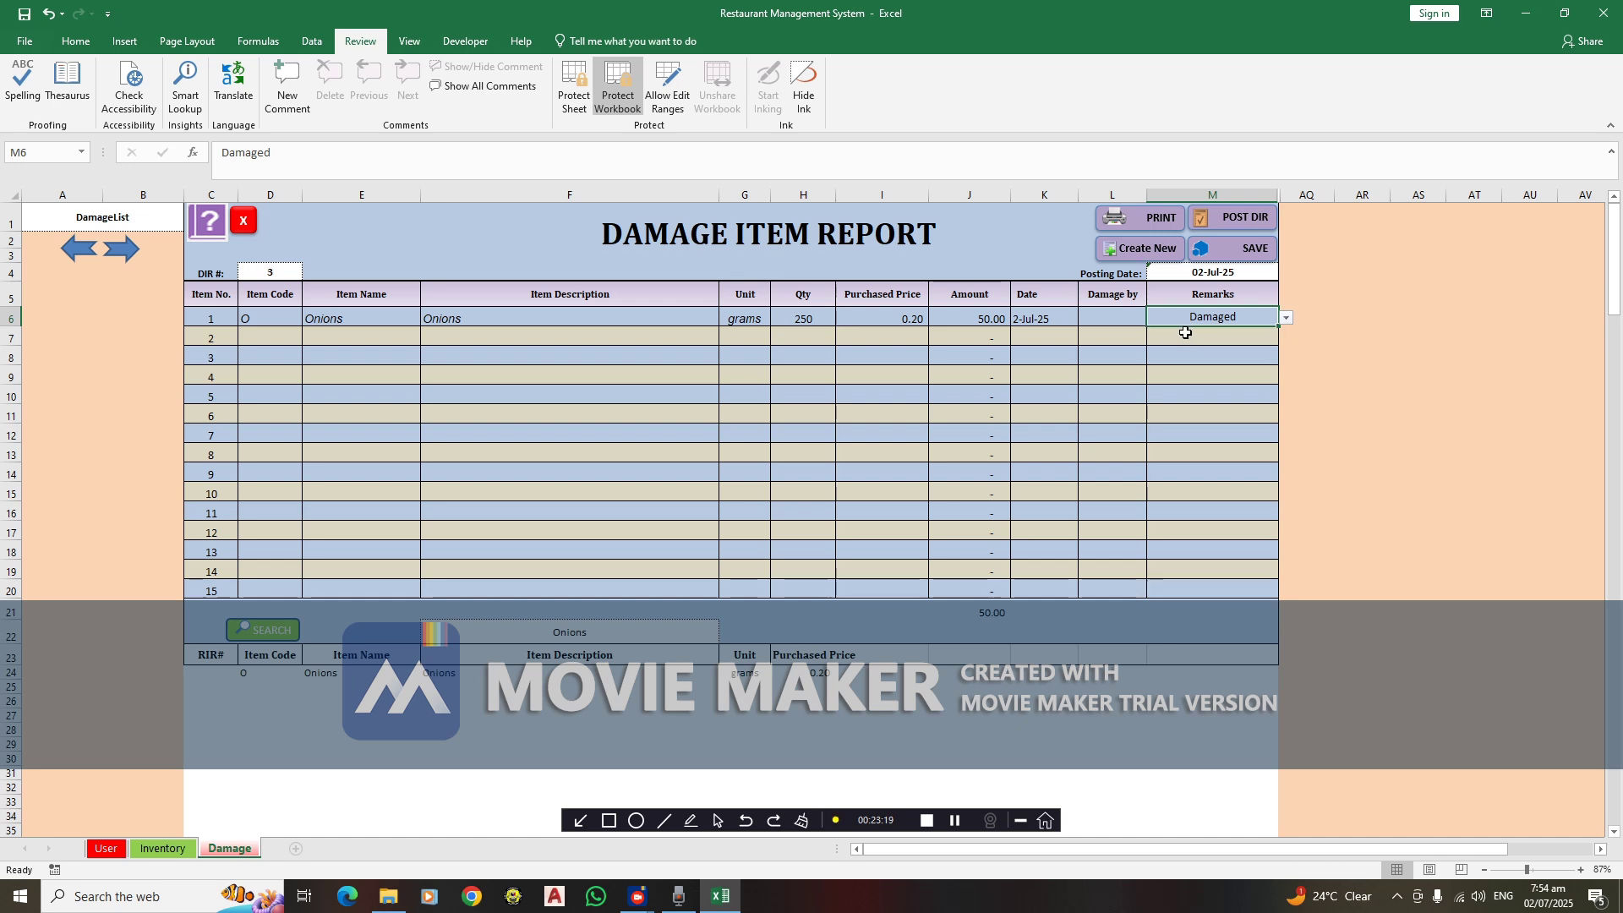
pyautogui.scroll(-4, 525, 402)
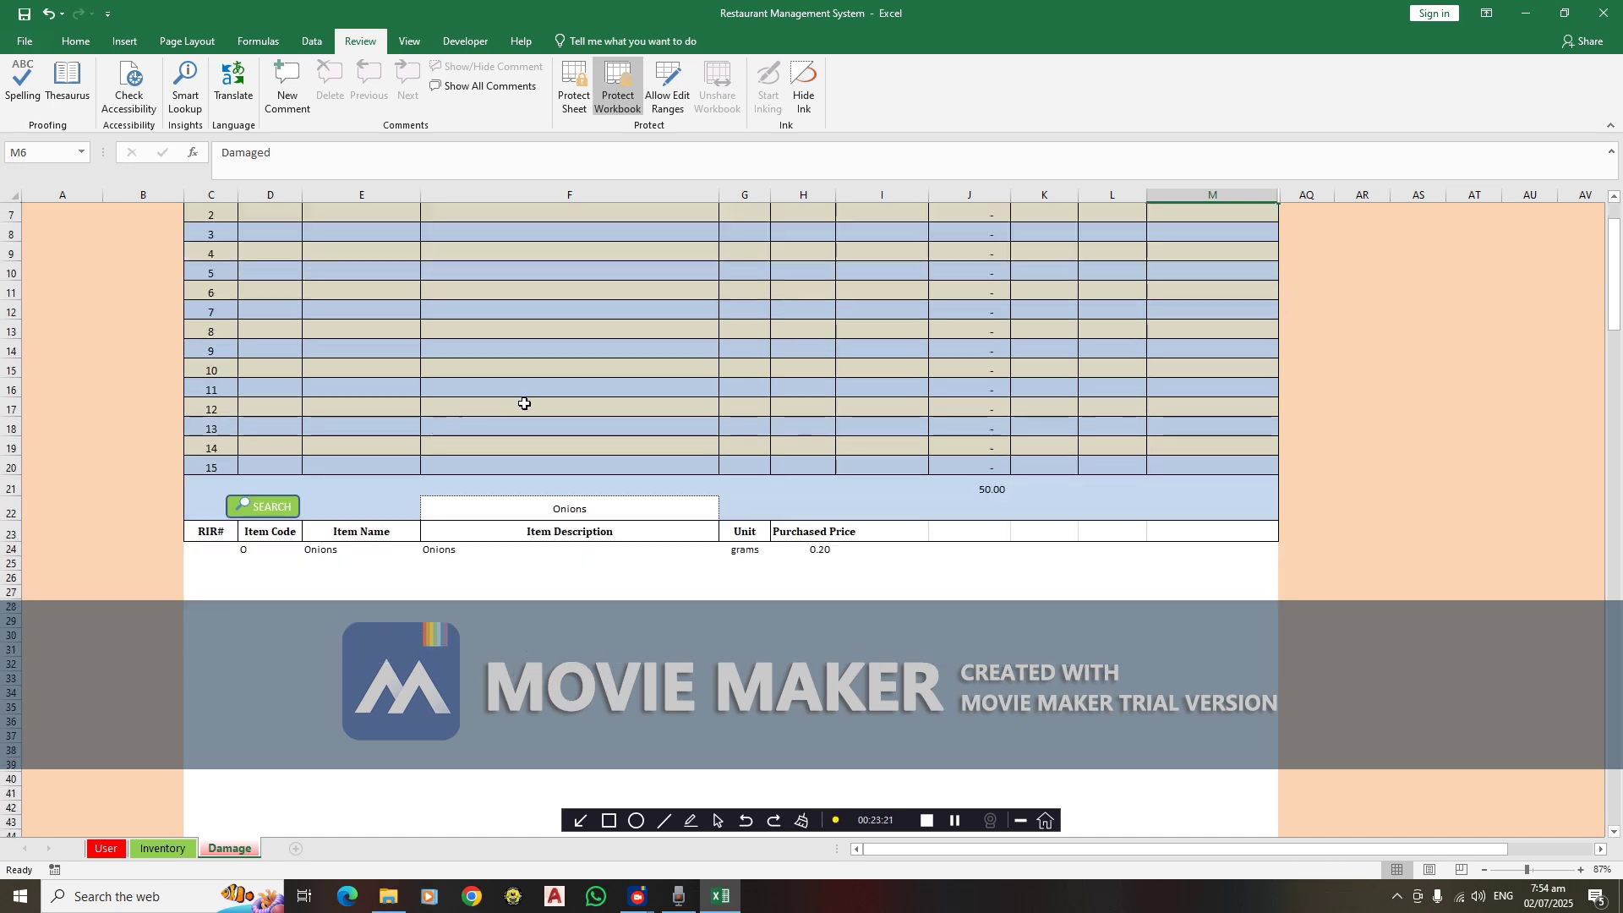
pyautogui.scroll(3, 524, 545)
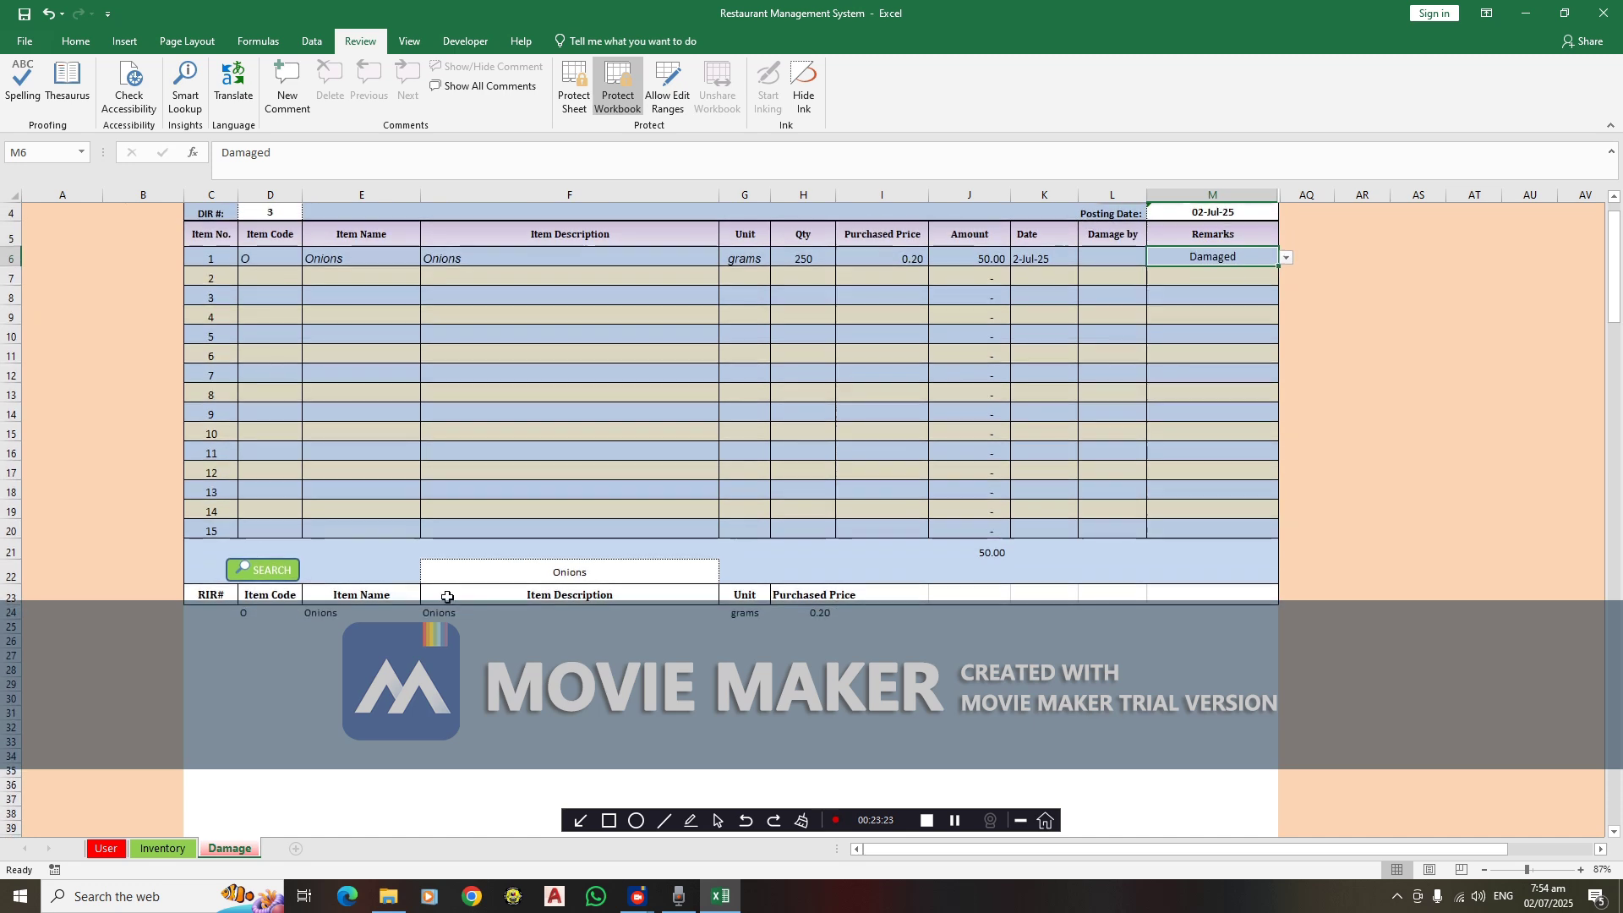
pyautogui.doubleClick(454, 614)
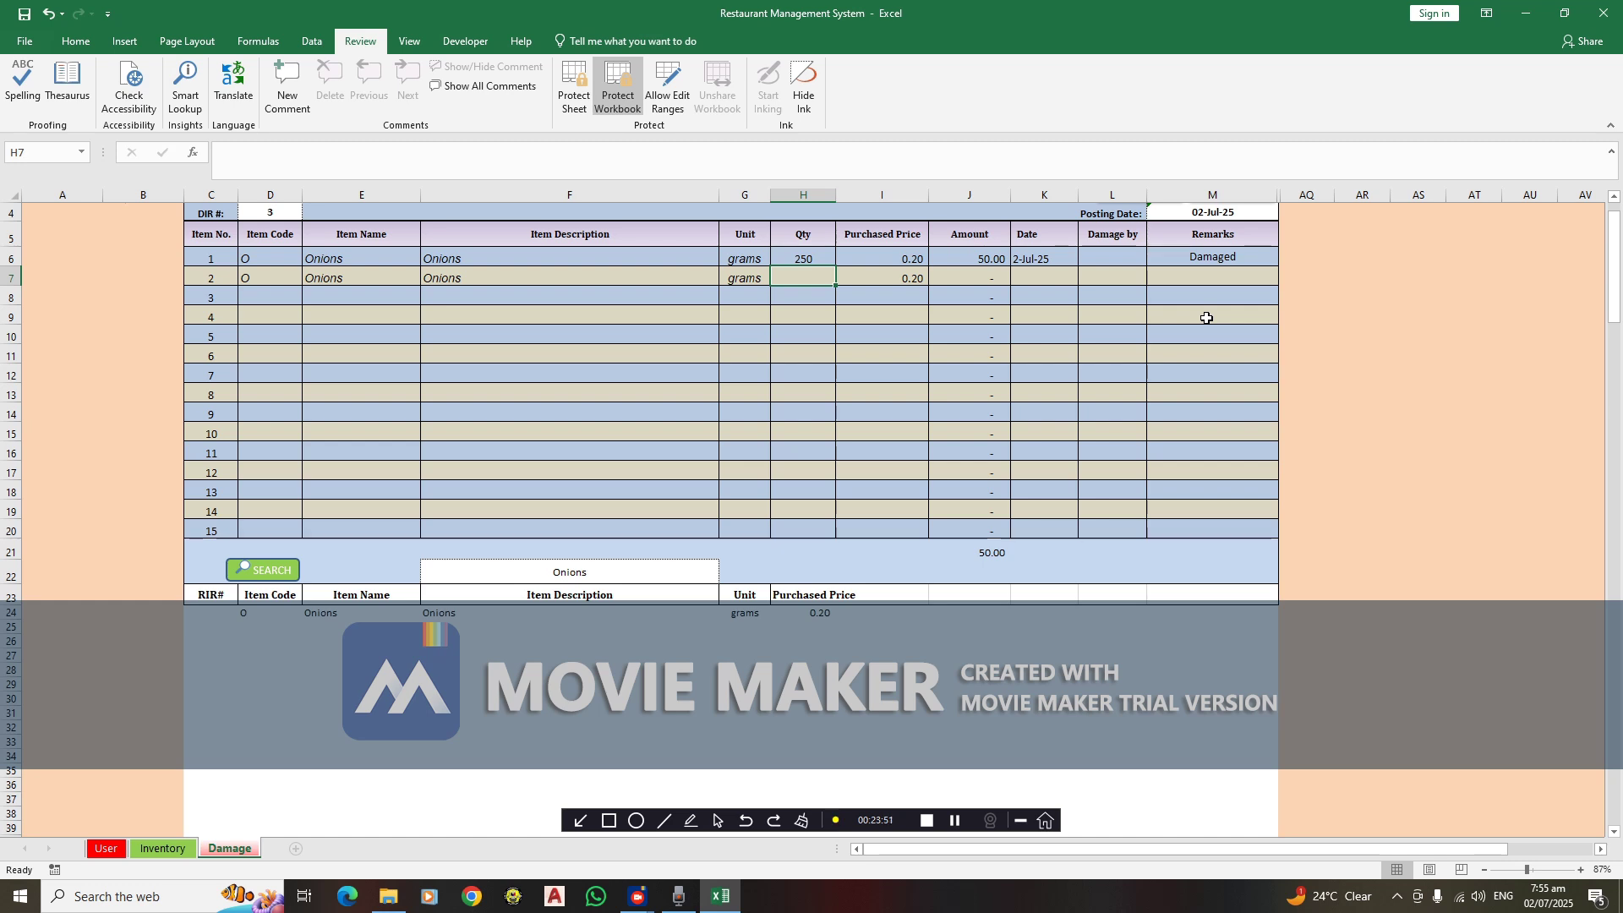
# Set the second Onions row's quantity to 250 and its date to 2-Jul-25
pyautogui.write('2')
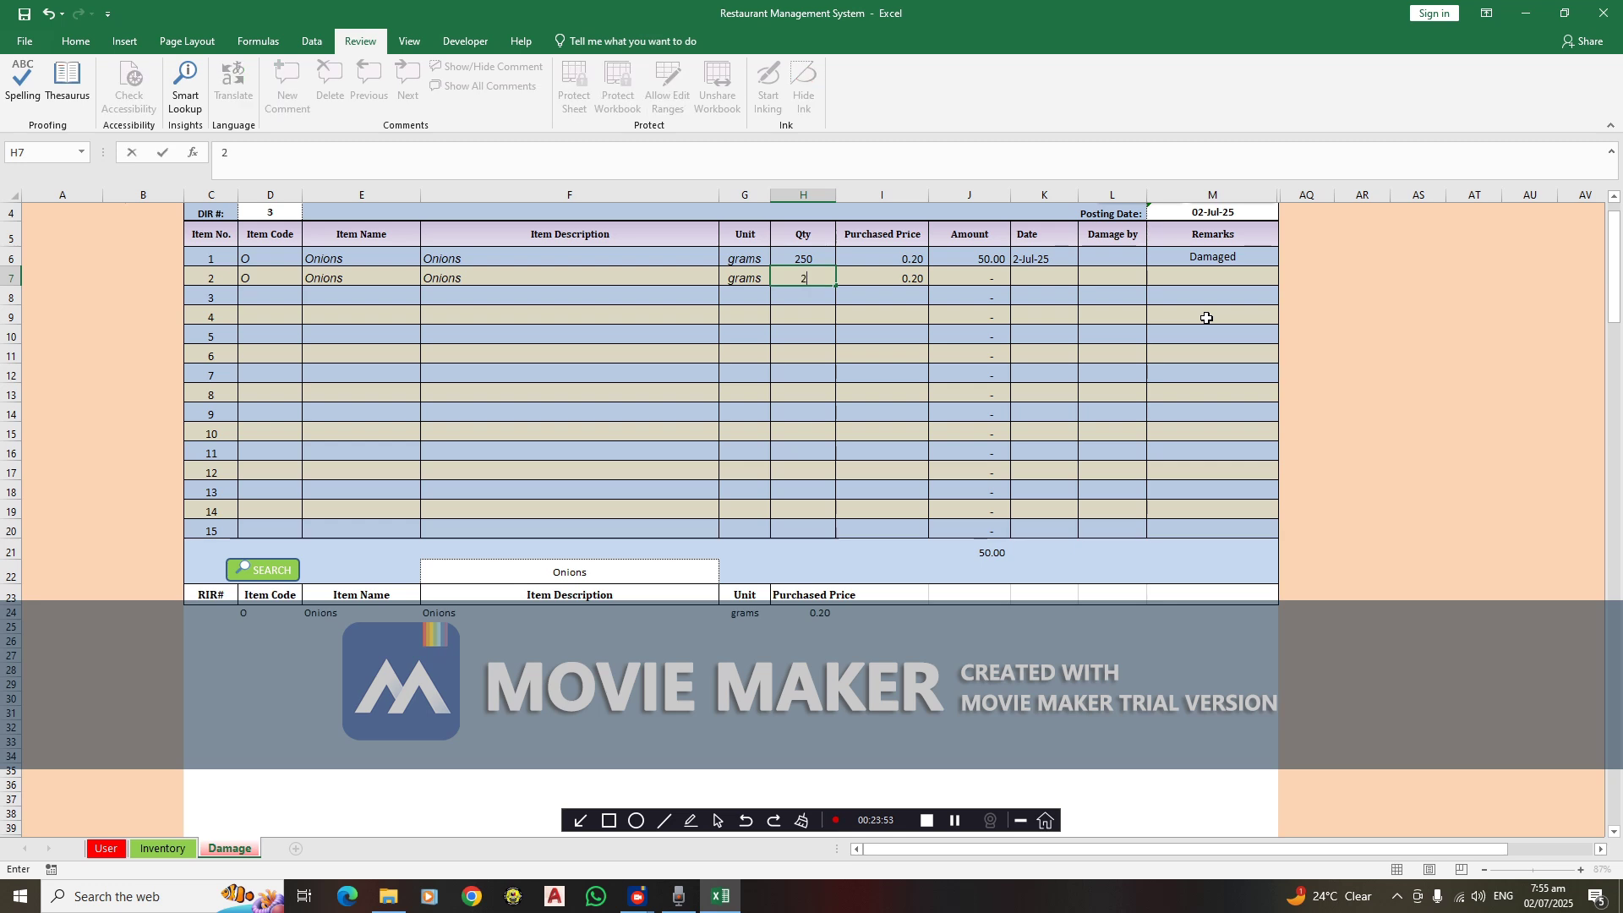
pyautogui.write('50')
pyautogui.click(1045, 279)
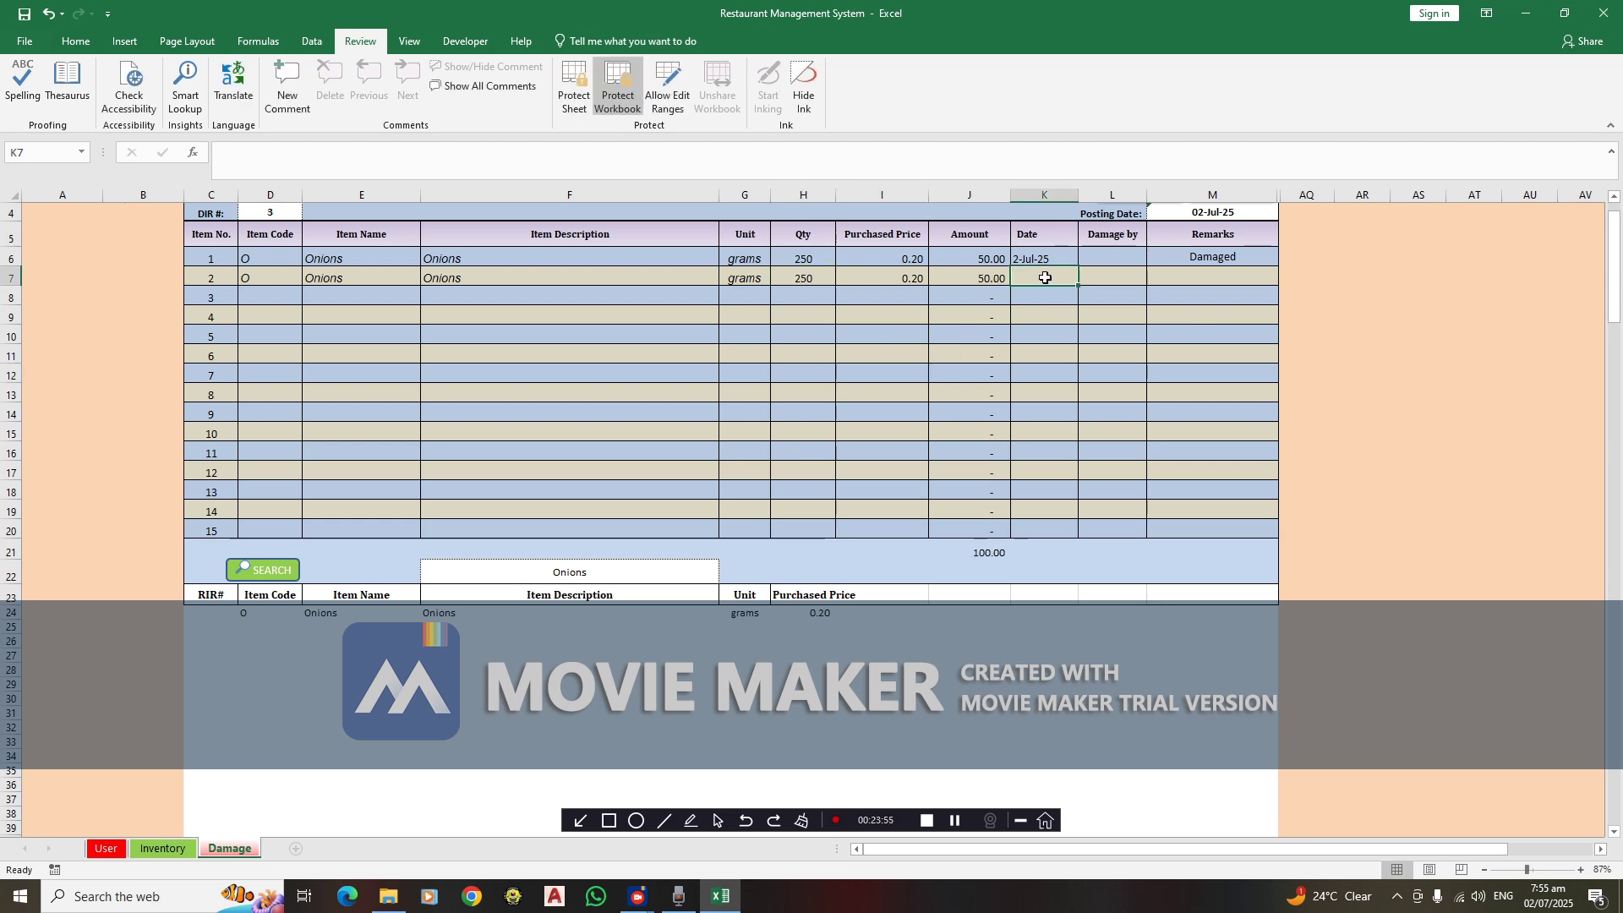
pyautogui.hotkey('ctrl', 'shift', "'")
pyautogui.click(891, 382)
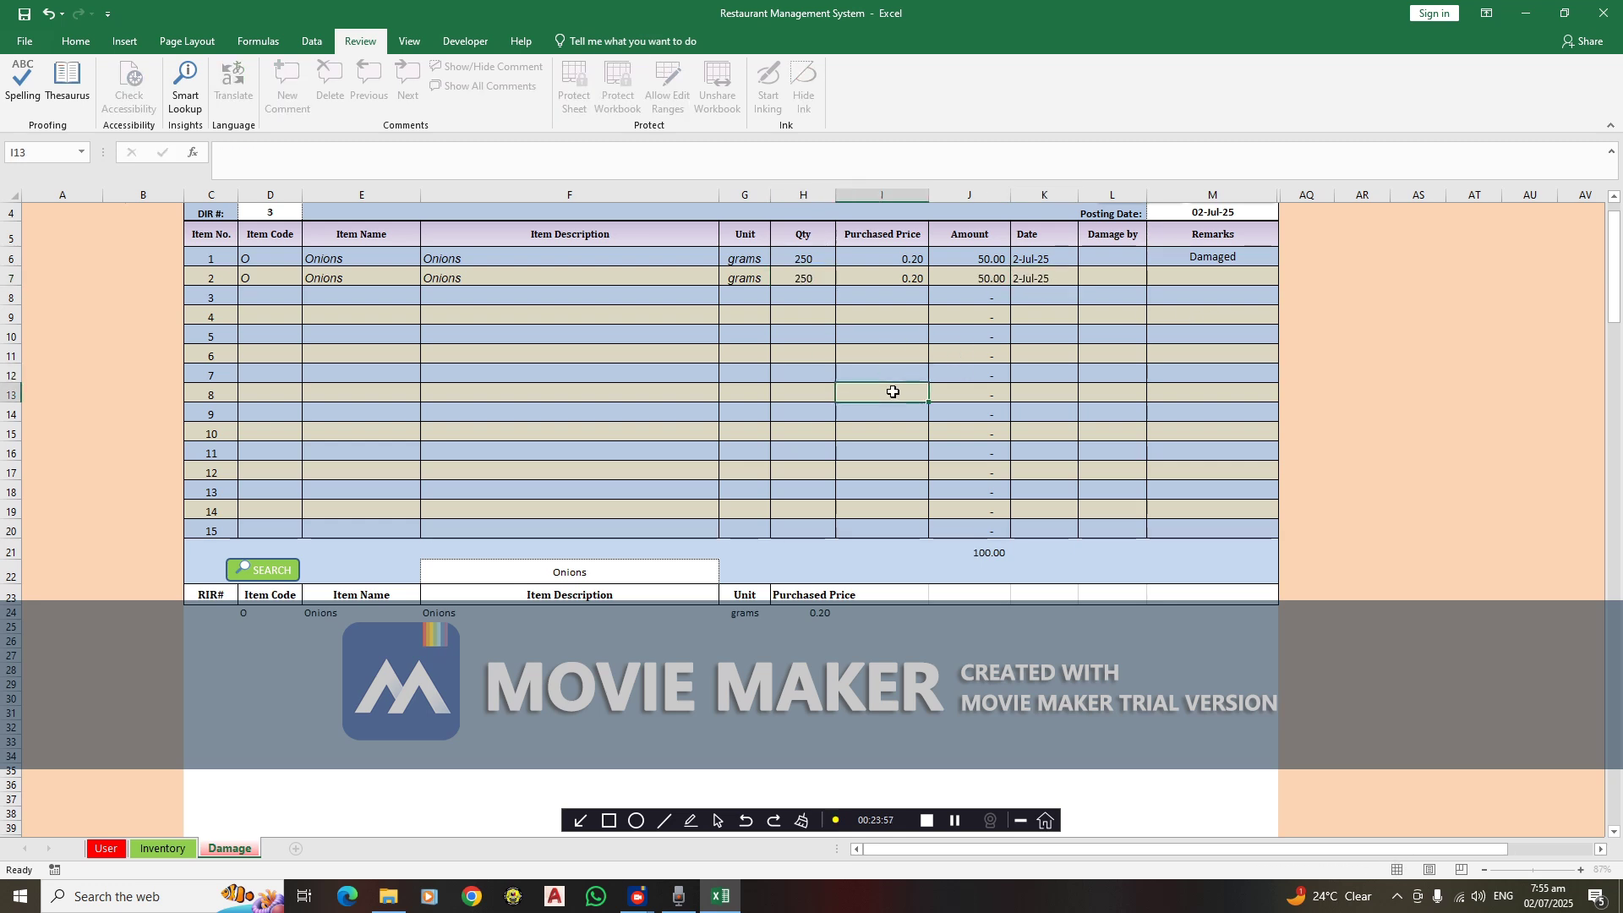
# Set the second Onions row's remarks to Variance and post the damage item report
pyautogui.click(1235, 280)
pyautogui.click(1286, 278)
pyautogui.click(1272, 404)
pyautogui.scroll(1, 1282, 409)
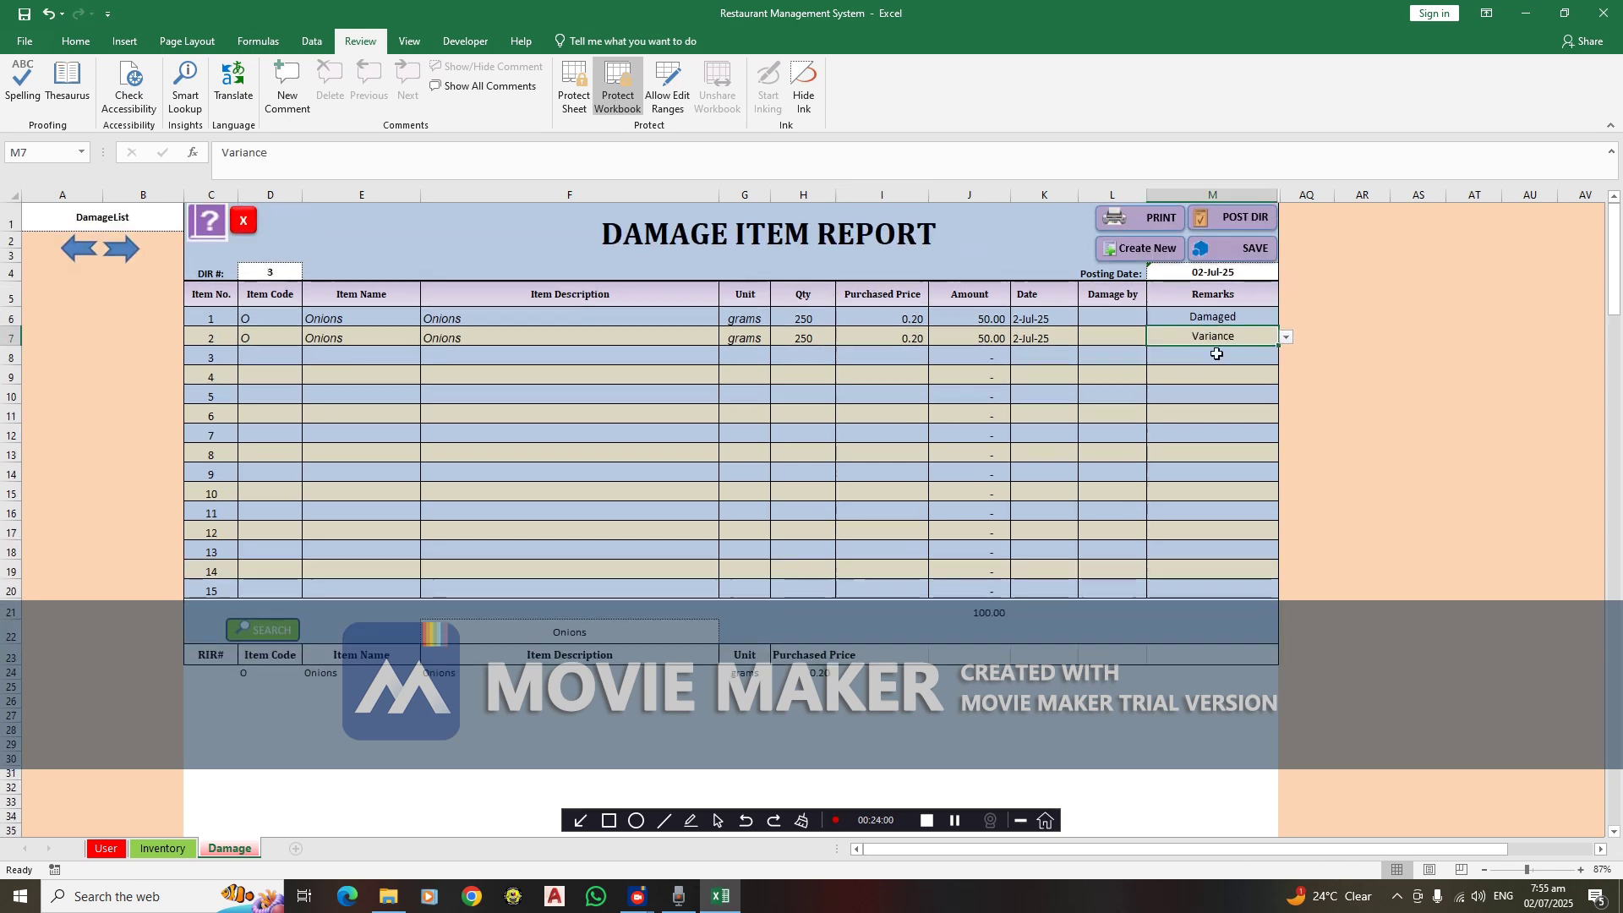
pyautogui.click(1246, 220)
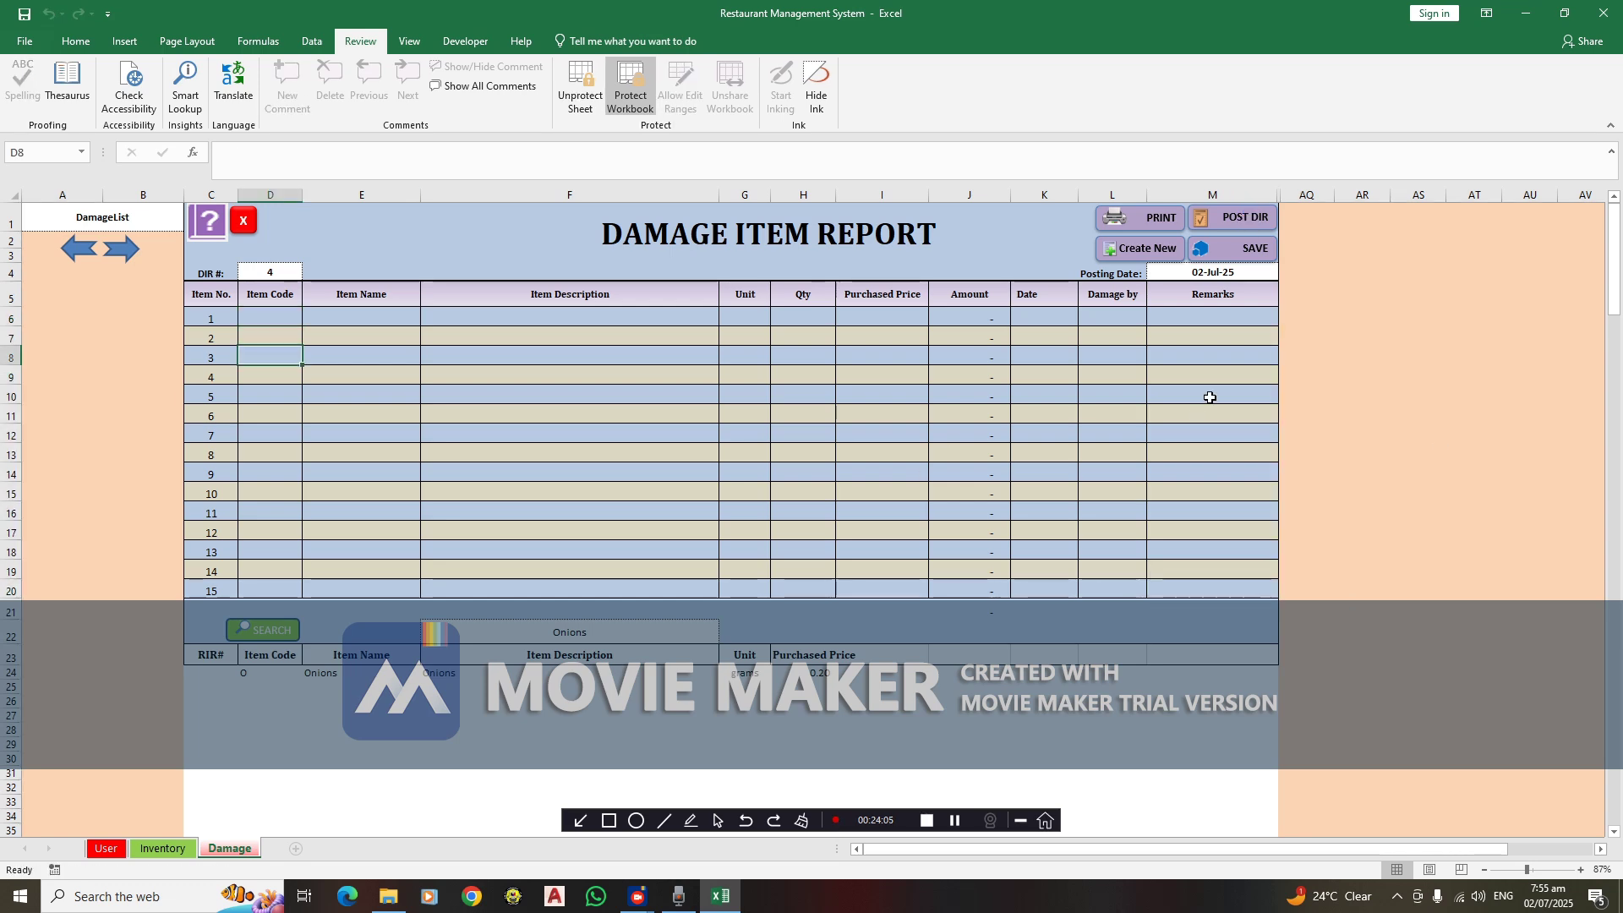
# Go to the Inventory sheet and update its stock figures
pyautogui.click(159, 849)
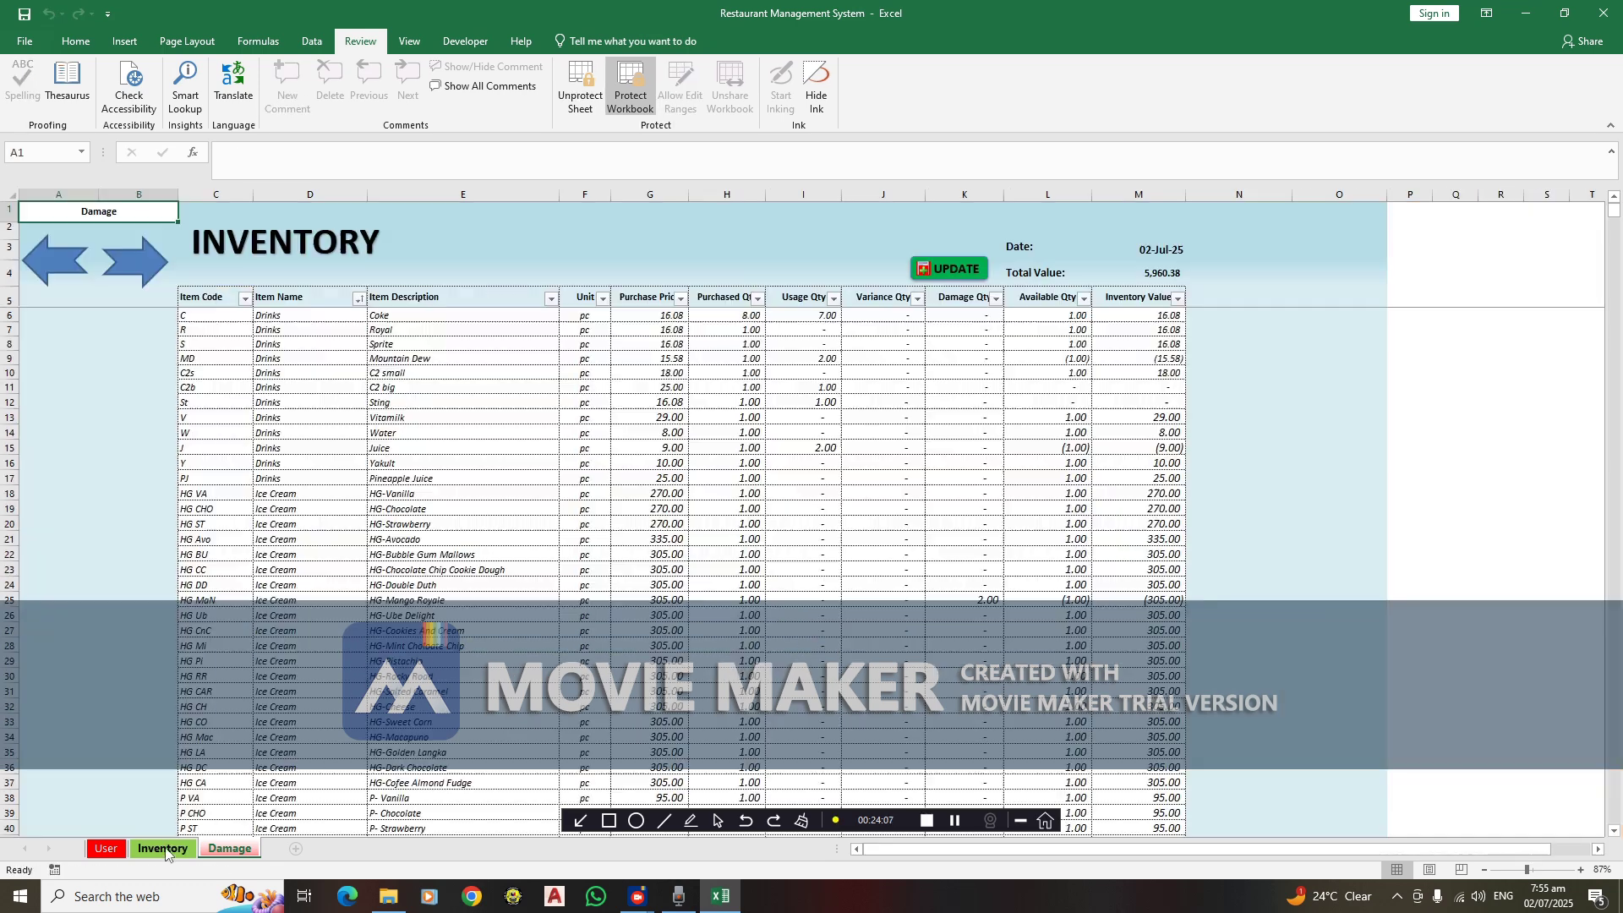
pyautogui.click(395, 346)
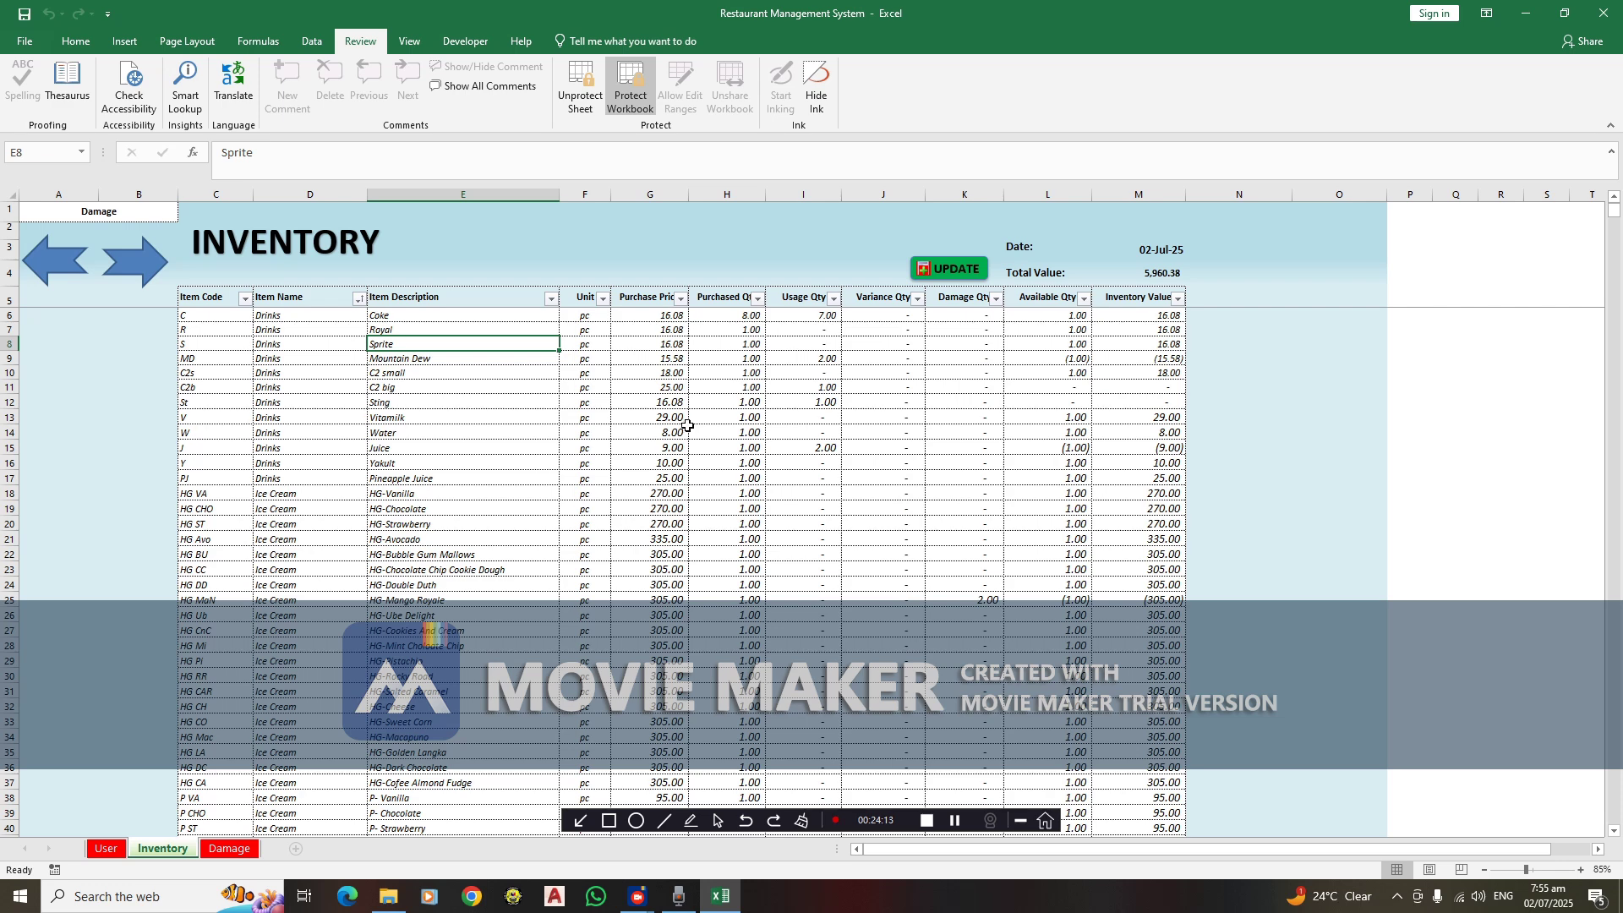
pyautogui.click(511, 477)
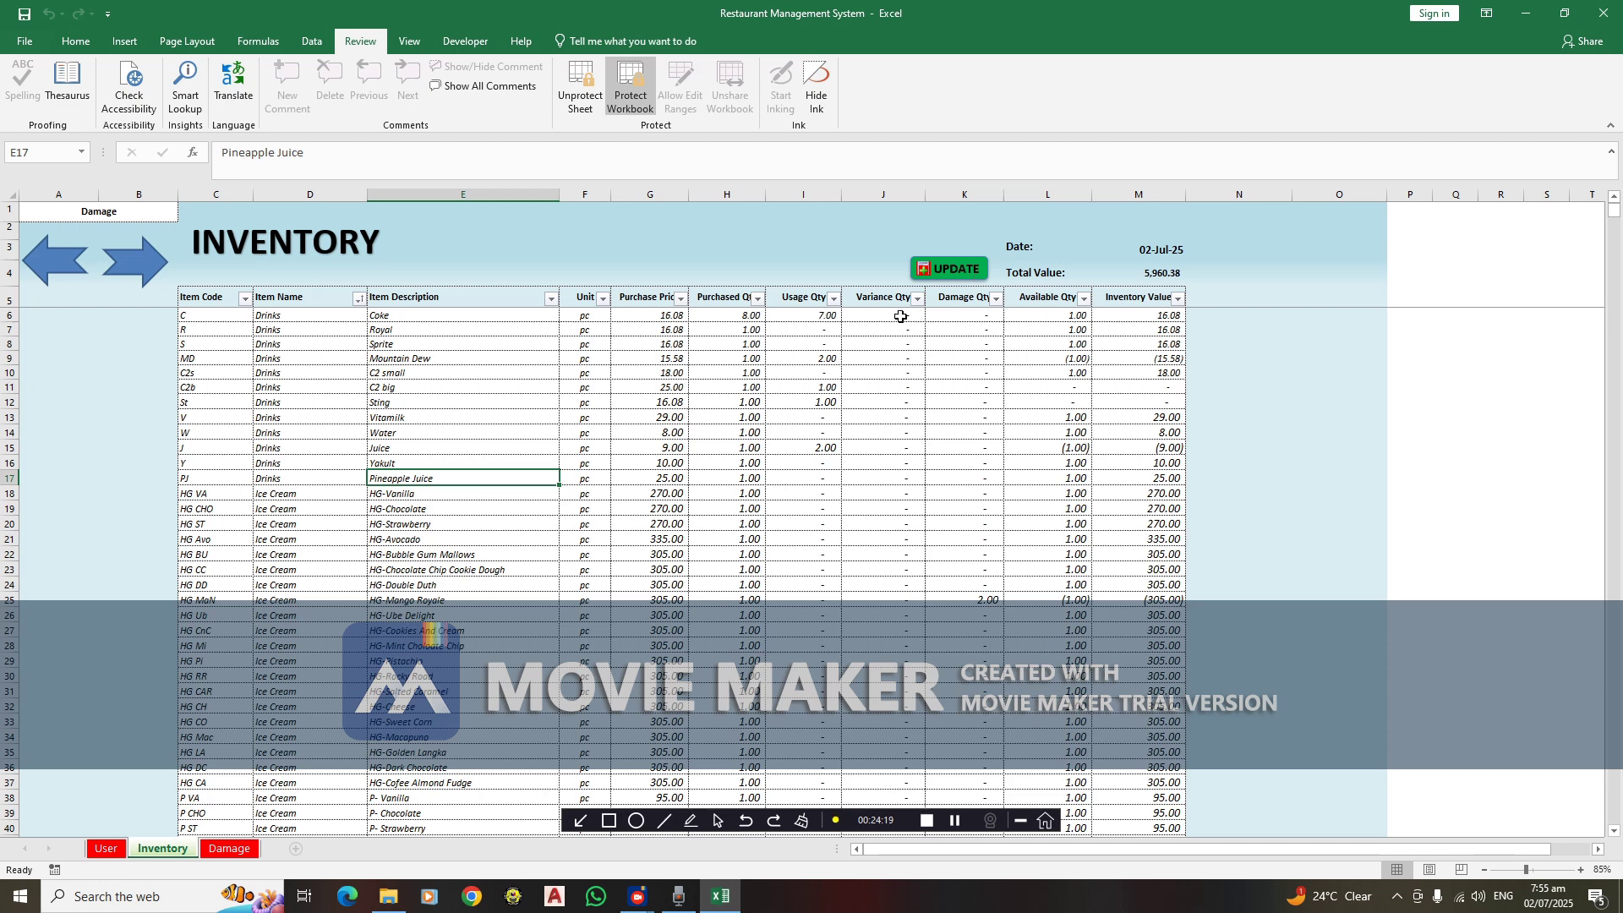
pyautogui.click(964, 269)
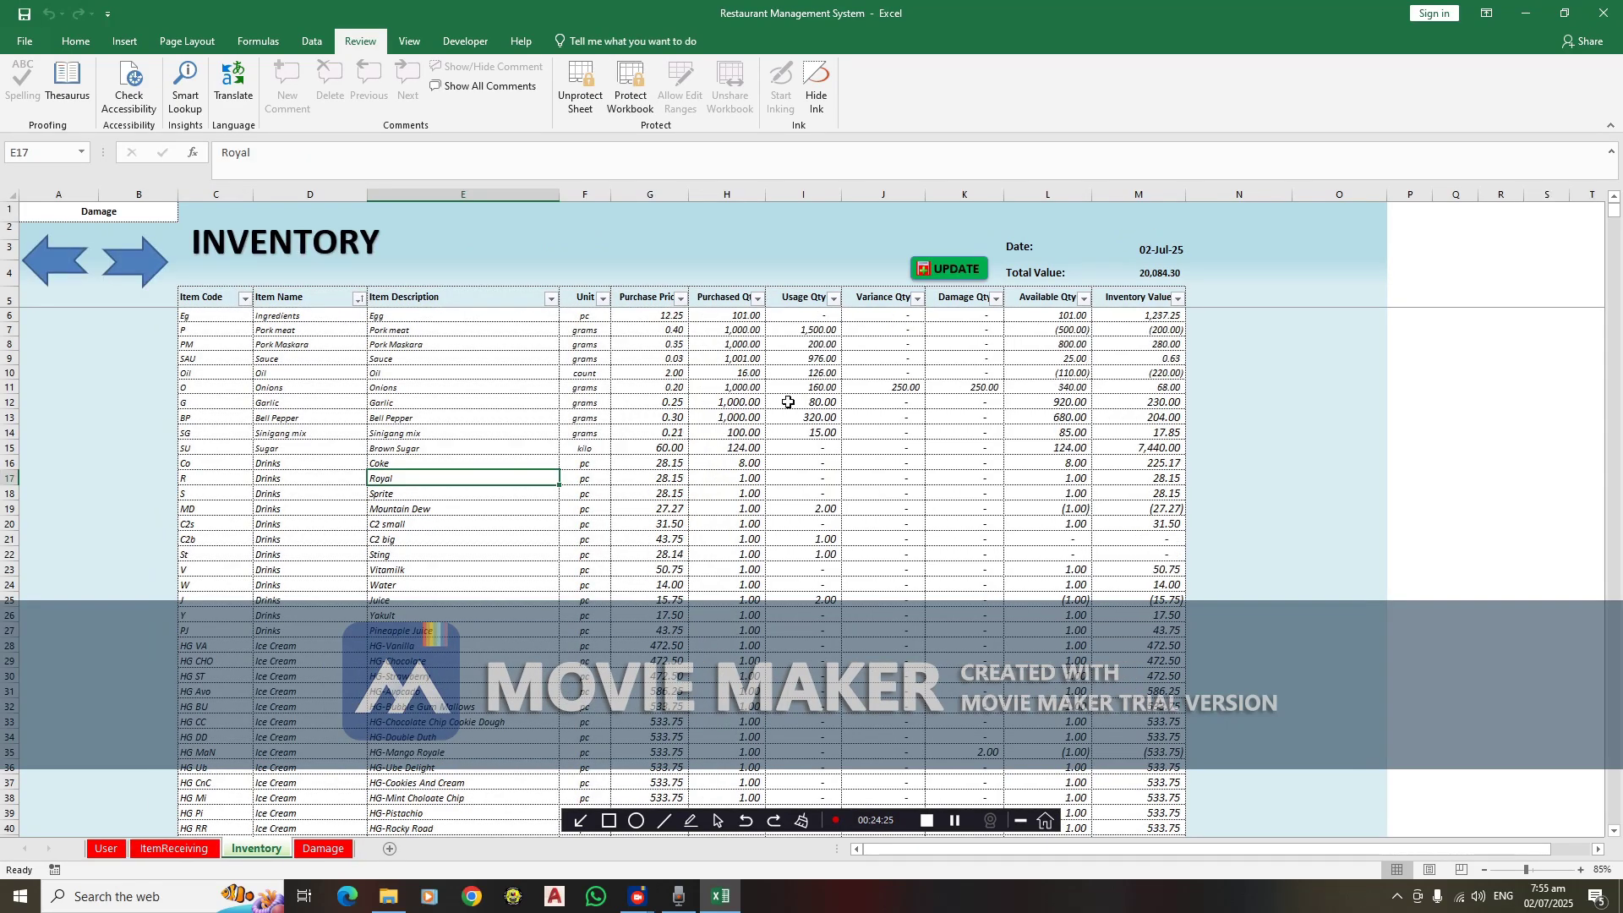
# Examine the Onions row in the inventory, comparing purchased, usage, variance and damage quantities with the available quantity
pyautogui.click(440, 399)
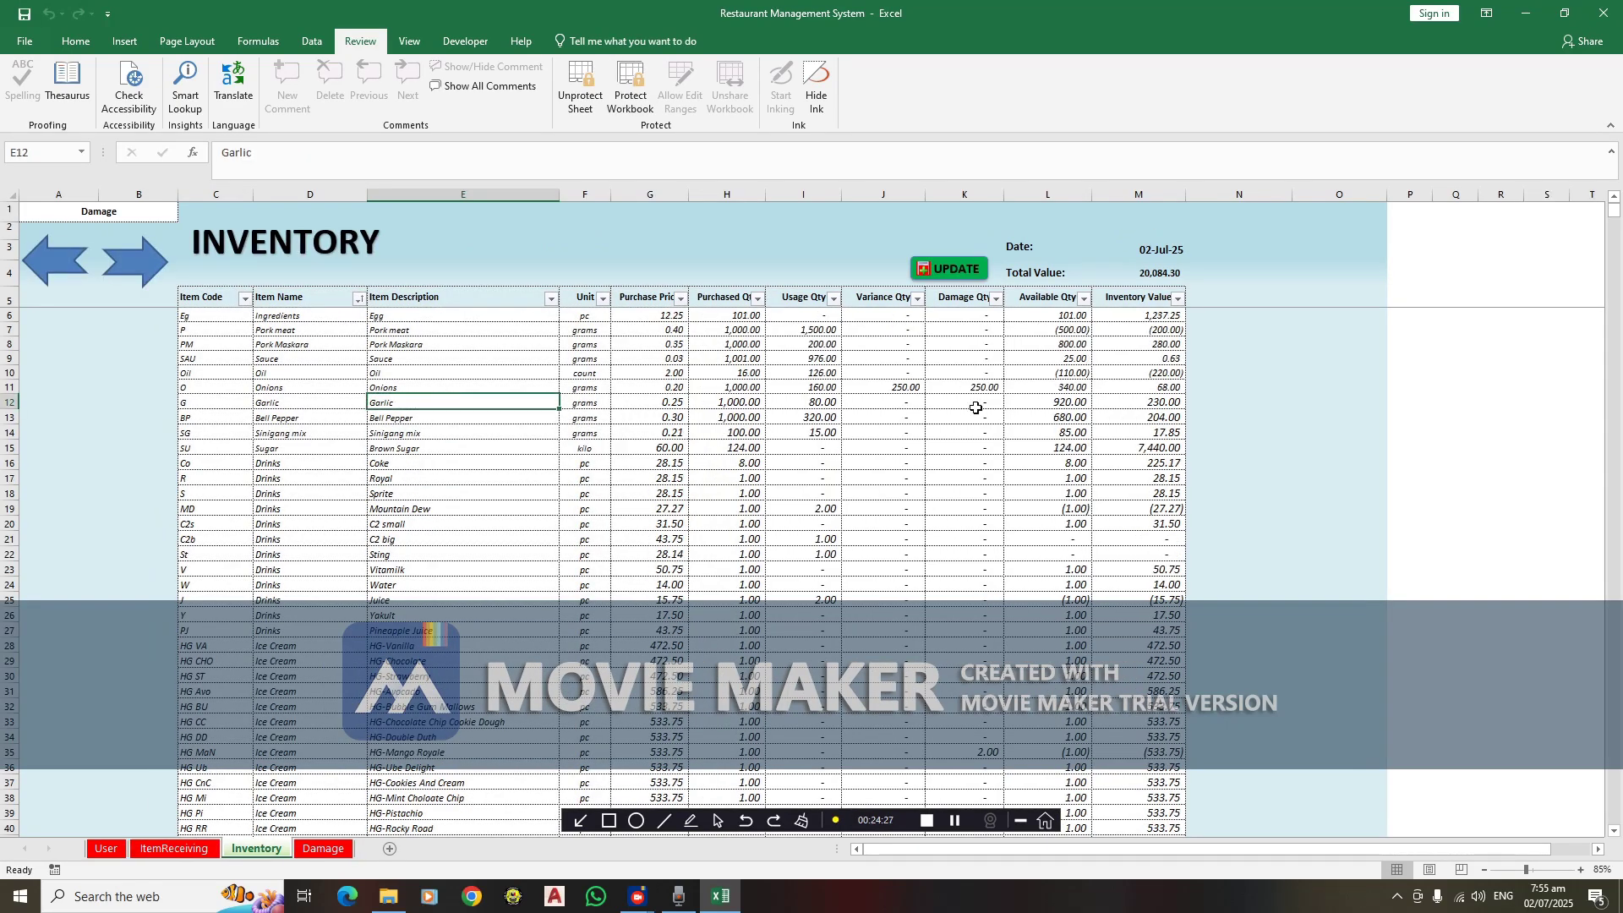
pyautogui.click(898, 385)
pyautogui.click(962, 388)
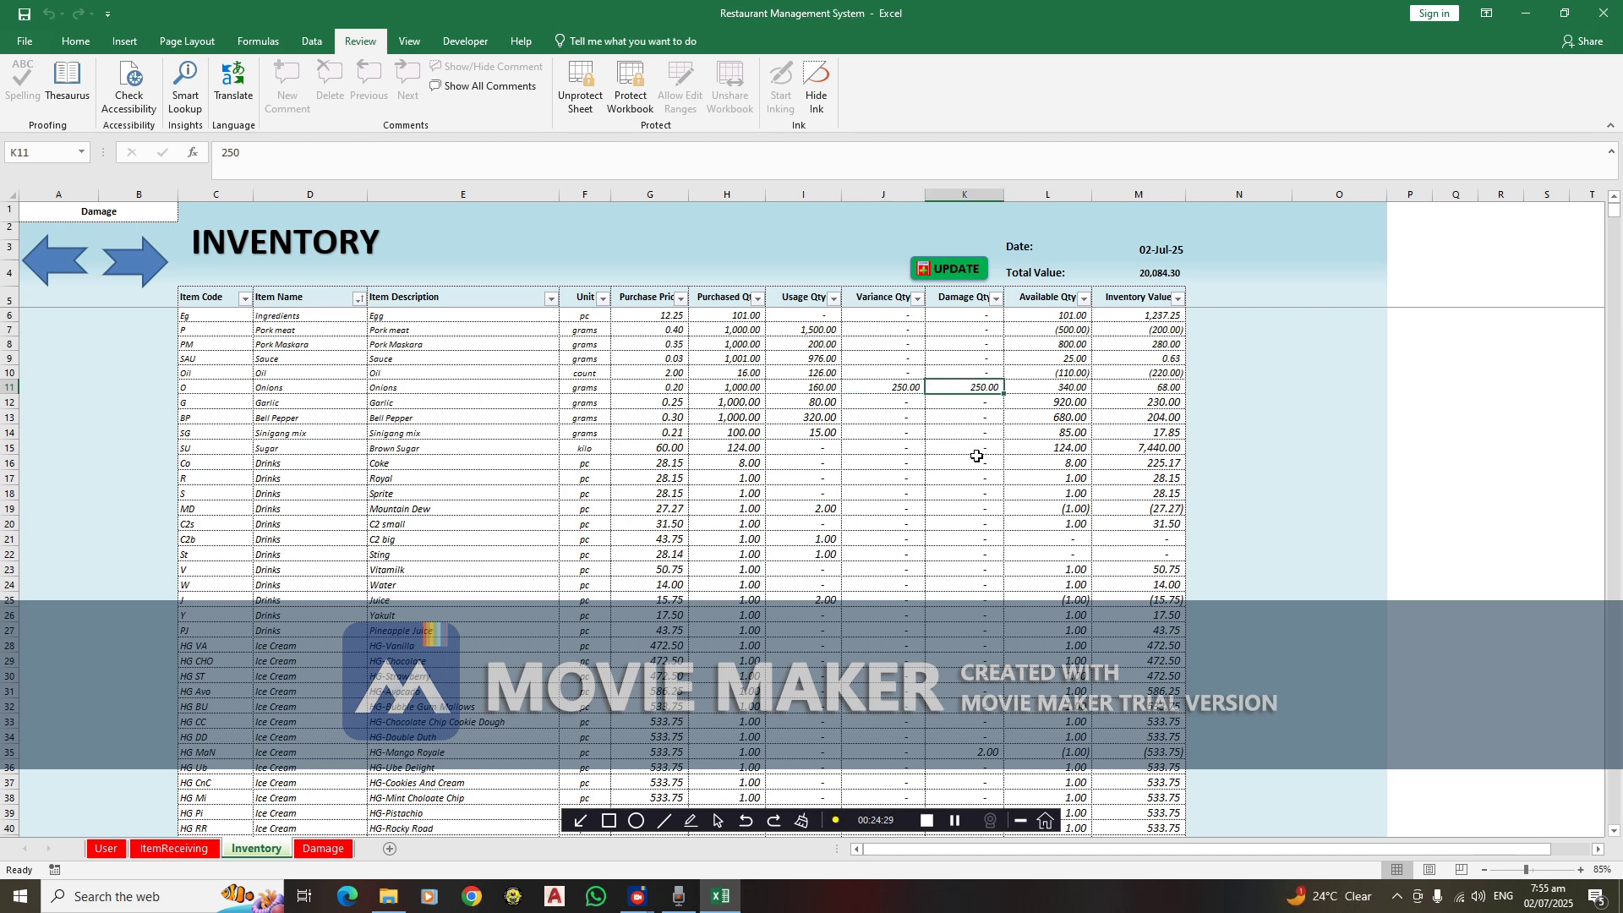
pyautogui.click(1091, 391)
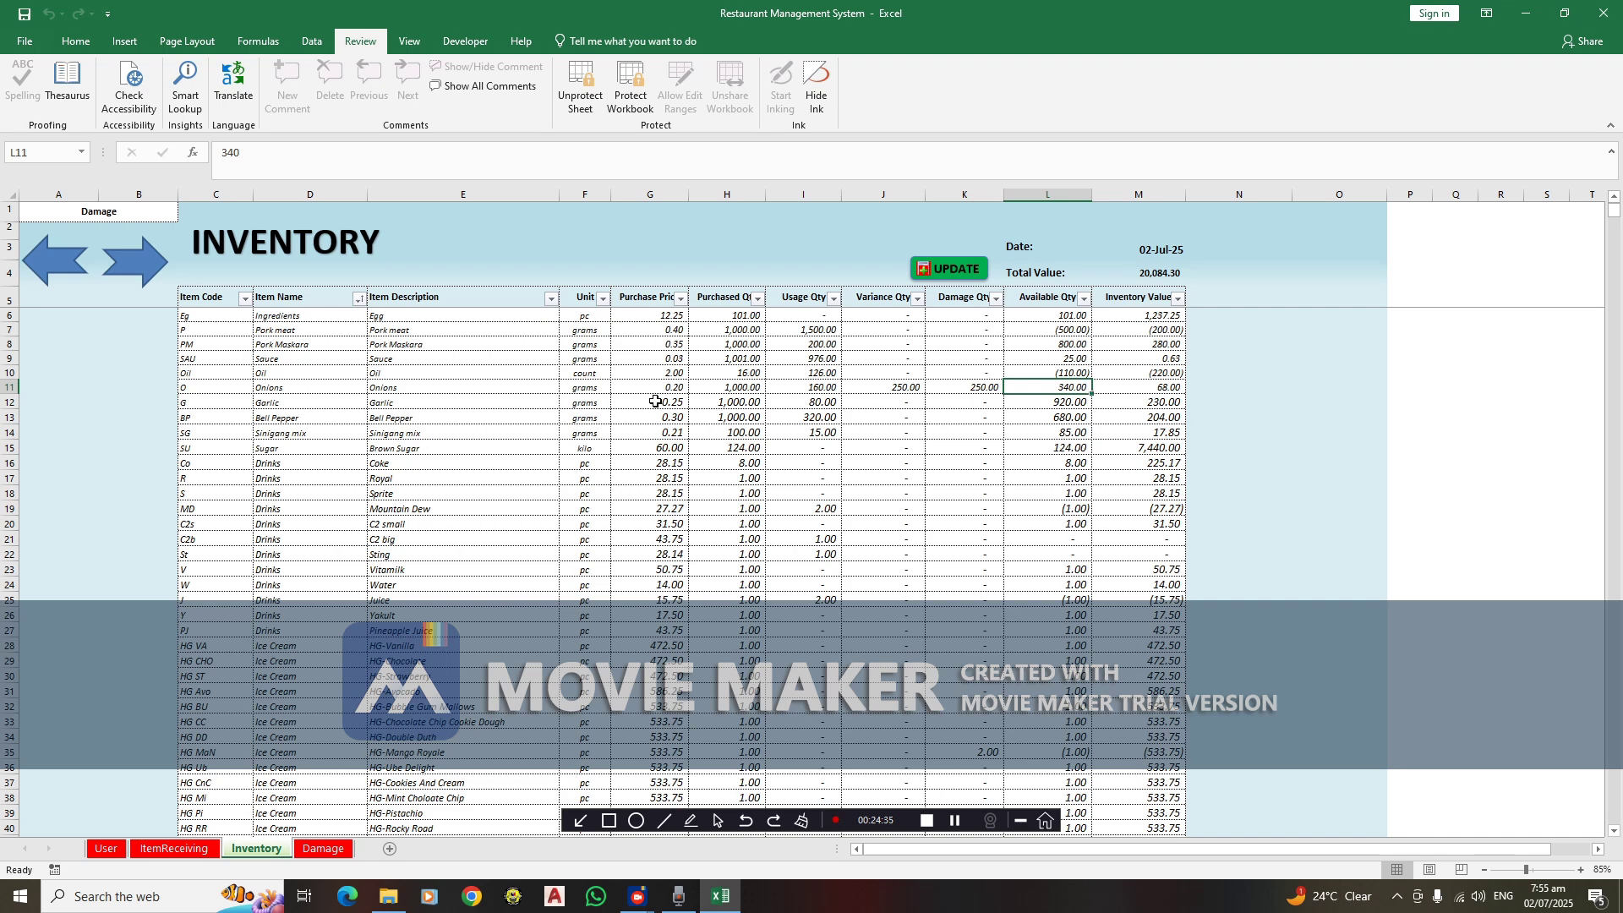
pyautogui.click(747, 386)
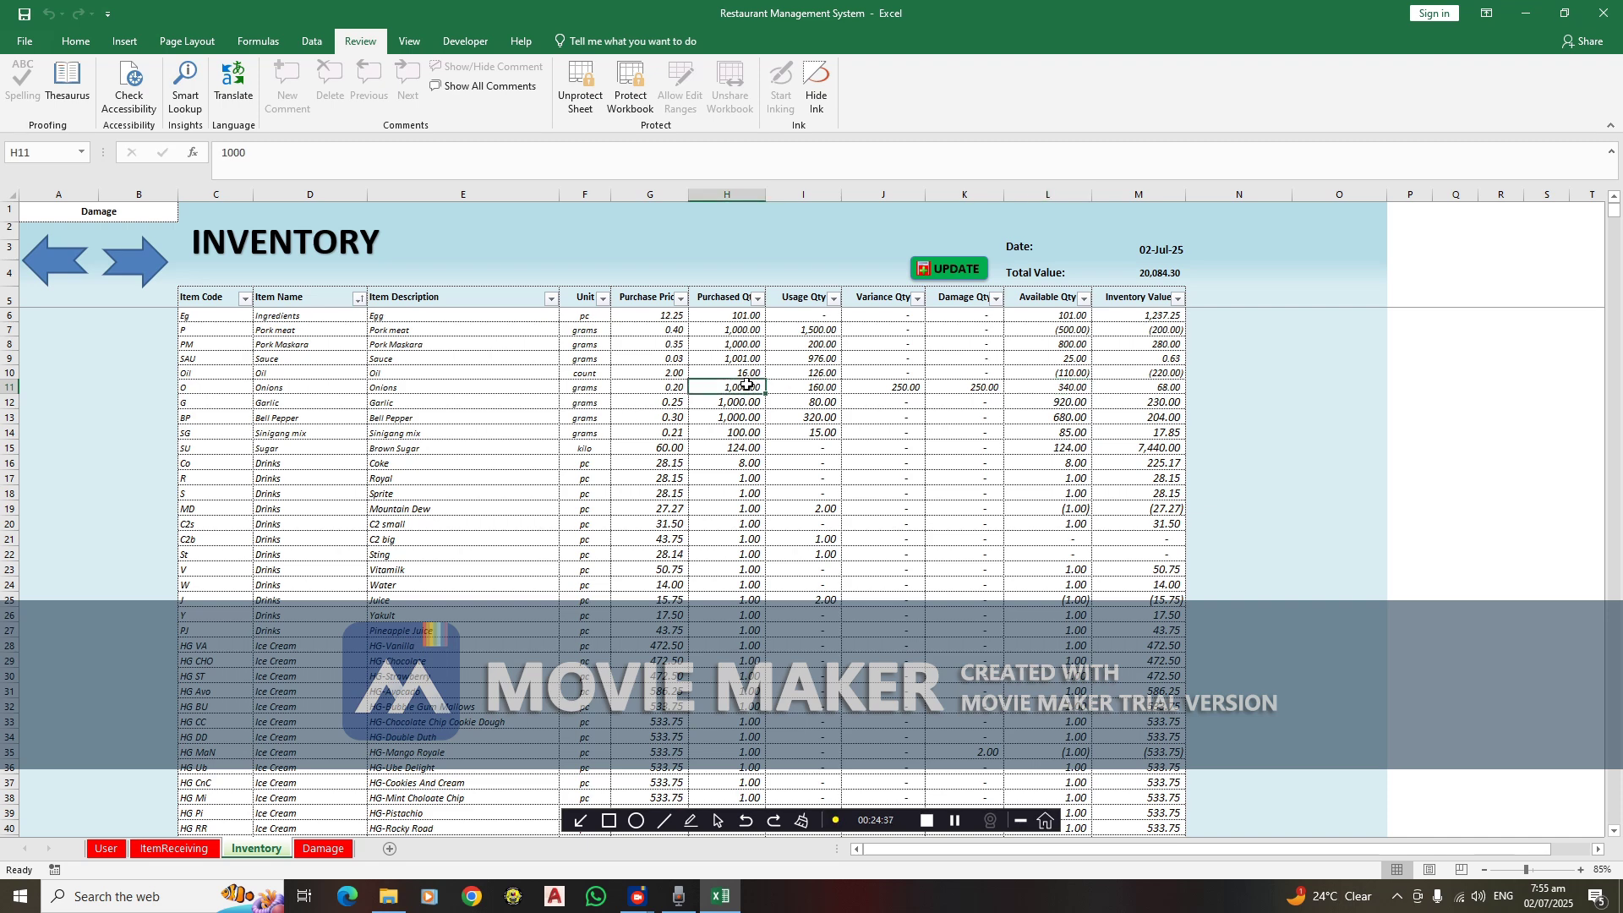
pyautogui.click(793, 392)
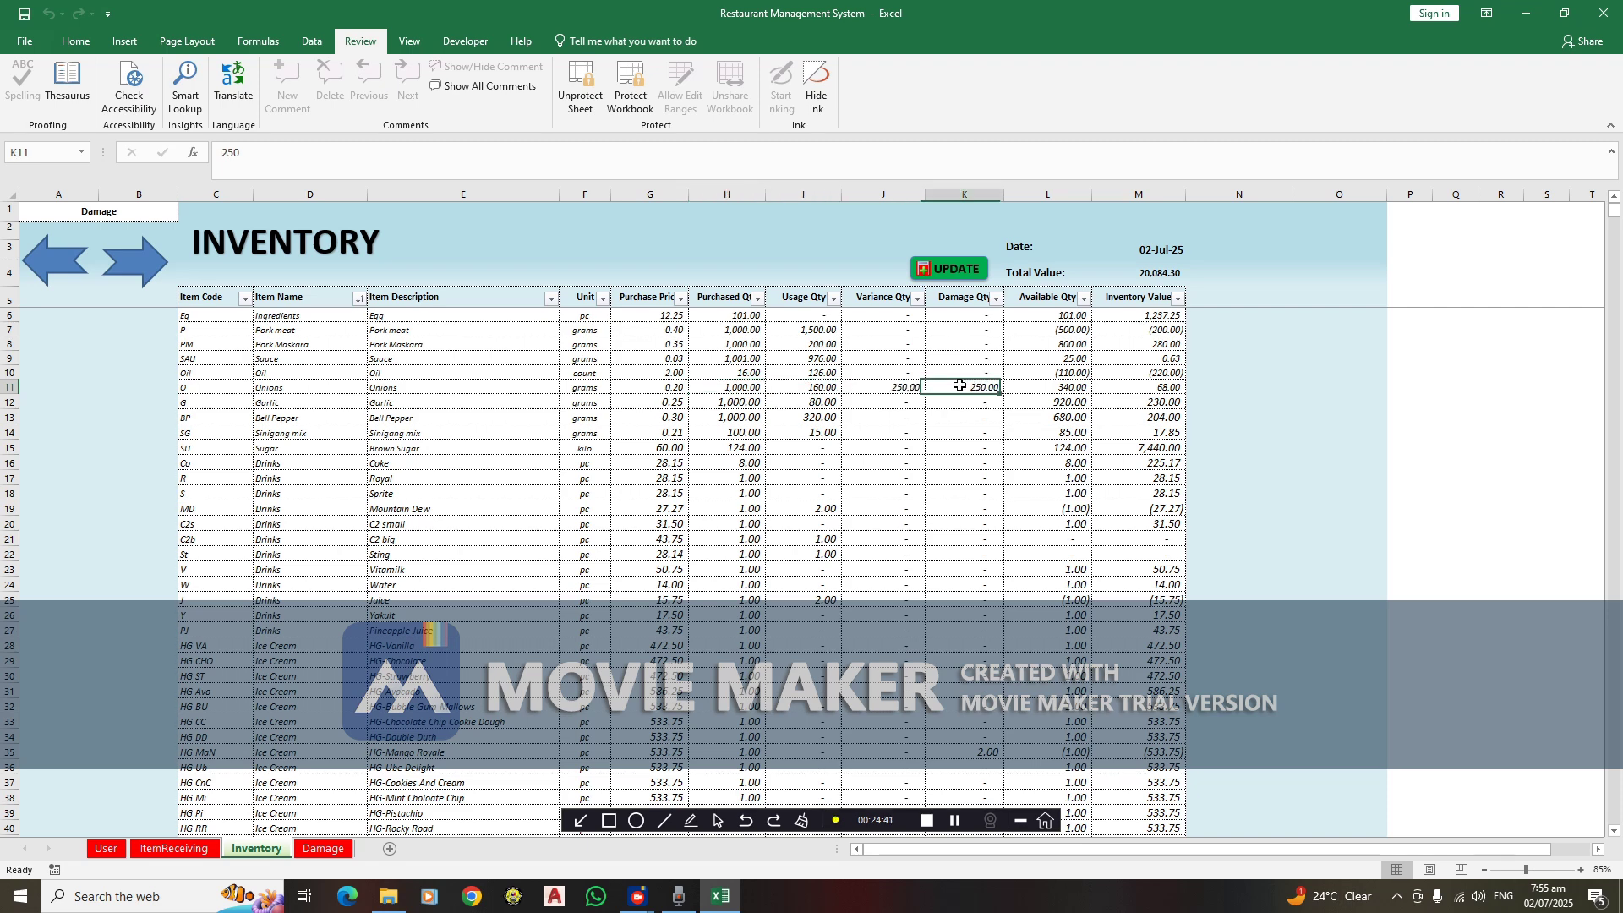
pyautogui.moveTo(782, 388); pyautogui.dragTo(978, 387)
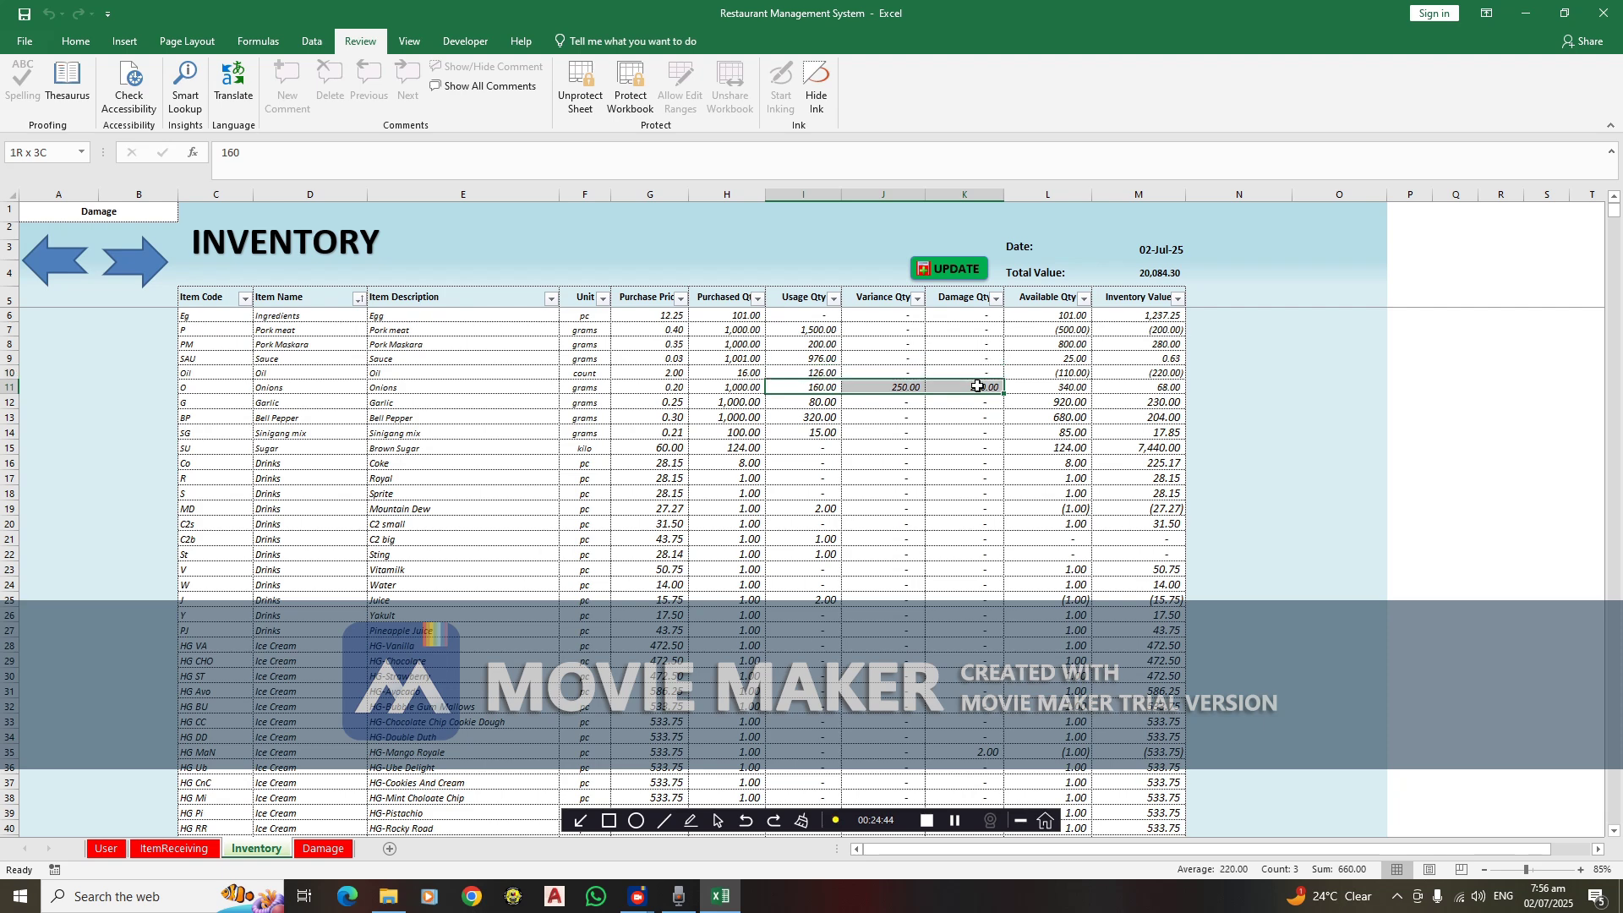
pyautogui.click(1074, 386)
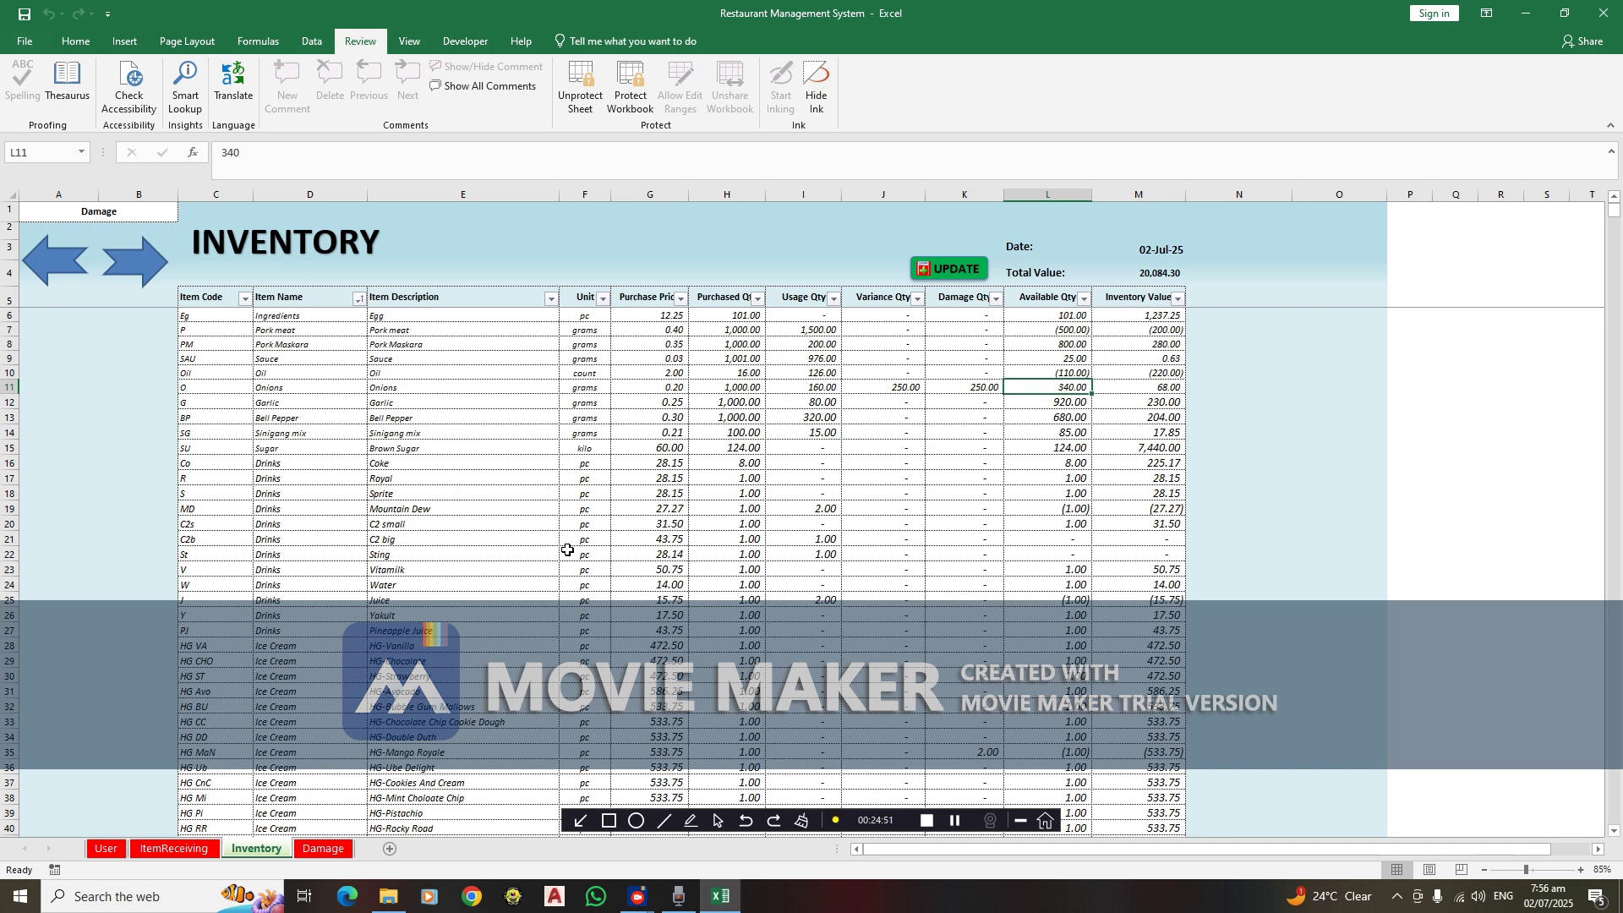
# Open the Daily Summary from the User sheet, set its period to Two Months and update the summary
pyautogui.click(107, 849)
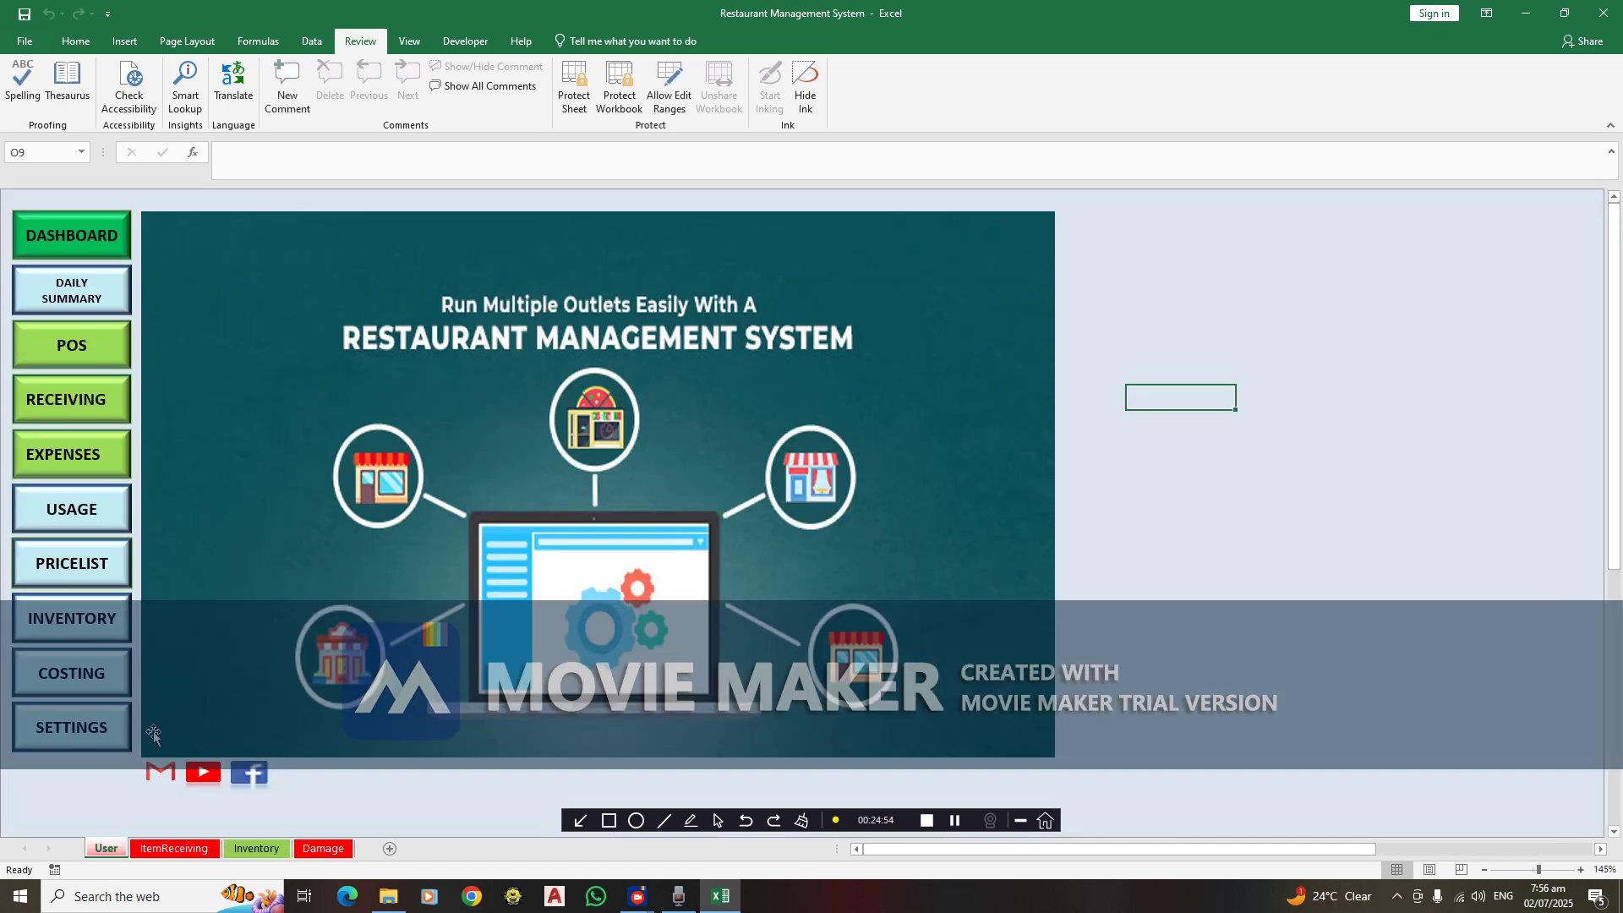
pyautogui.click(88, 303)
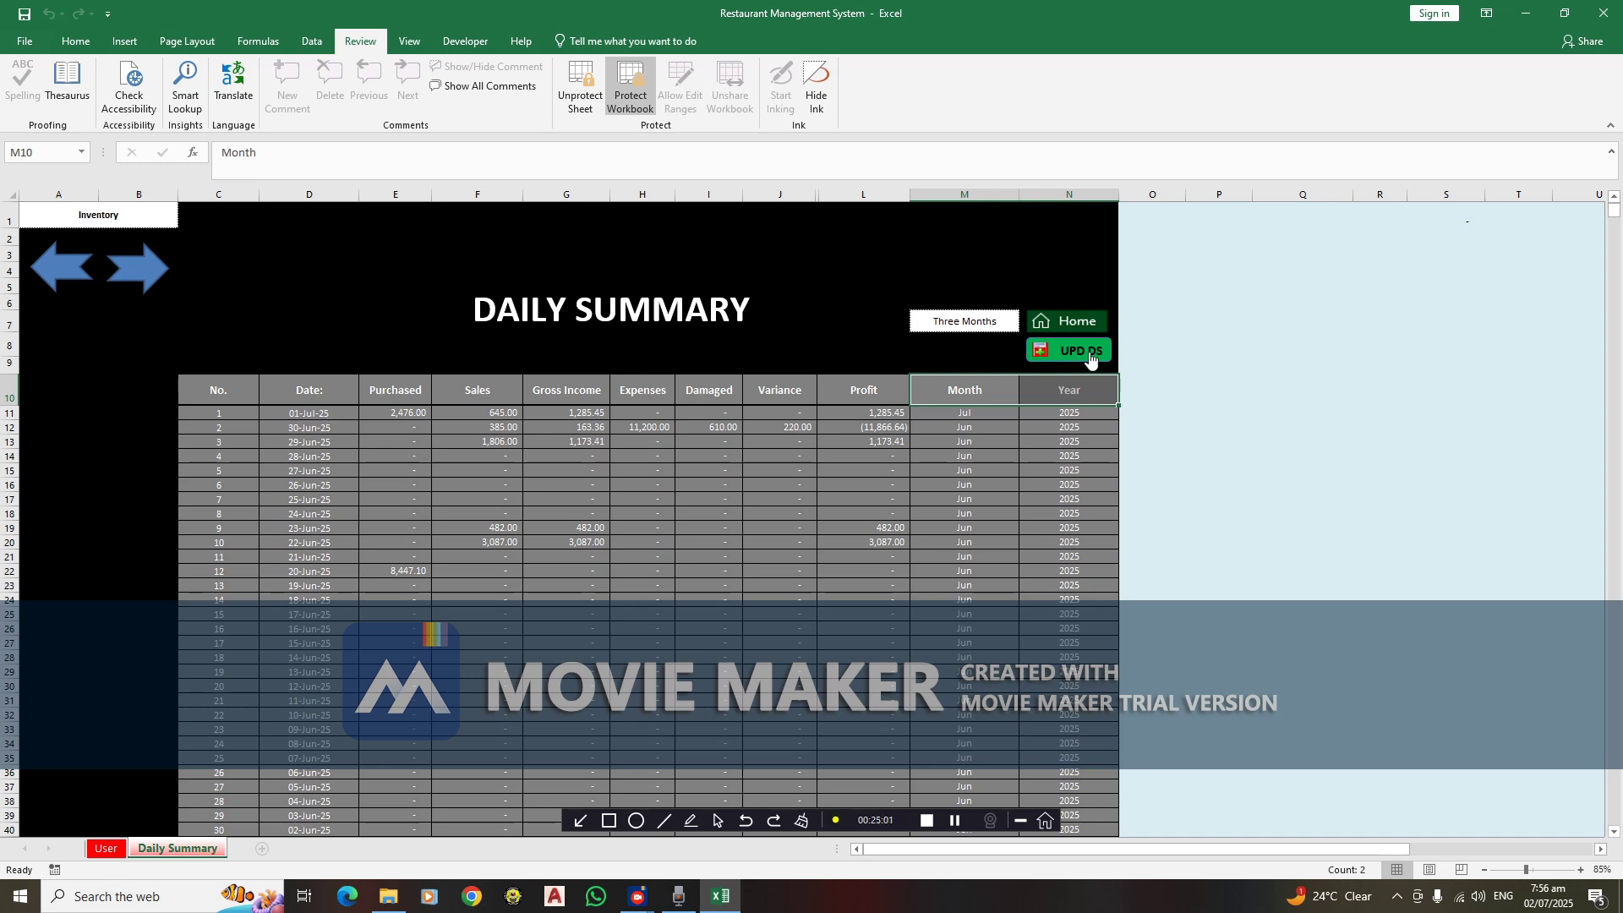
pyautogui.click(968, 322)
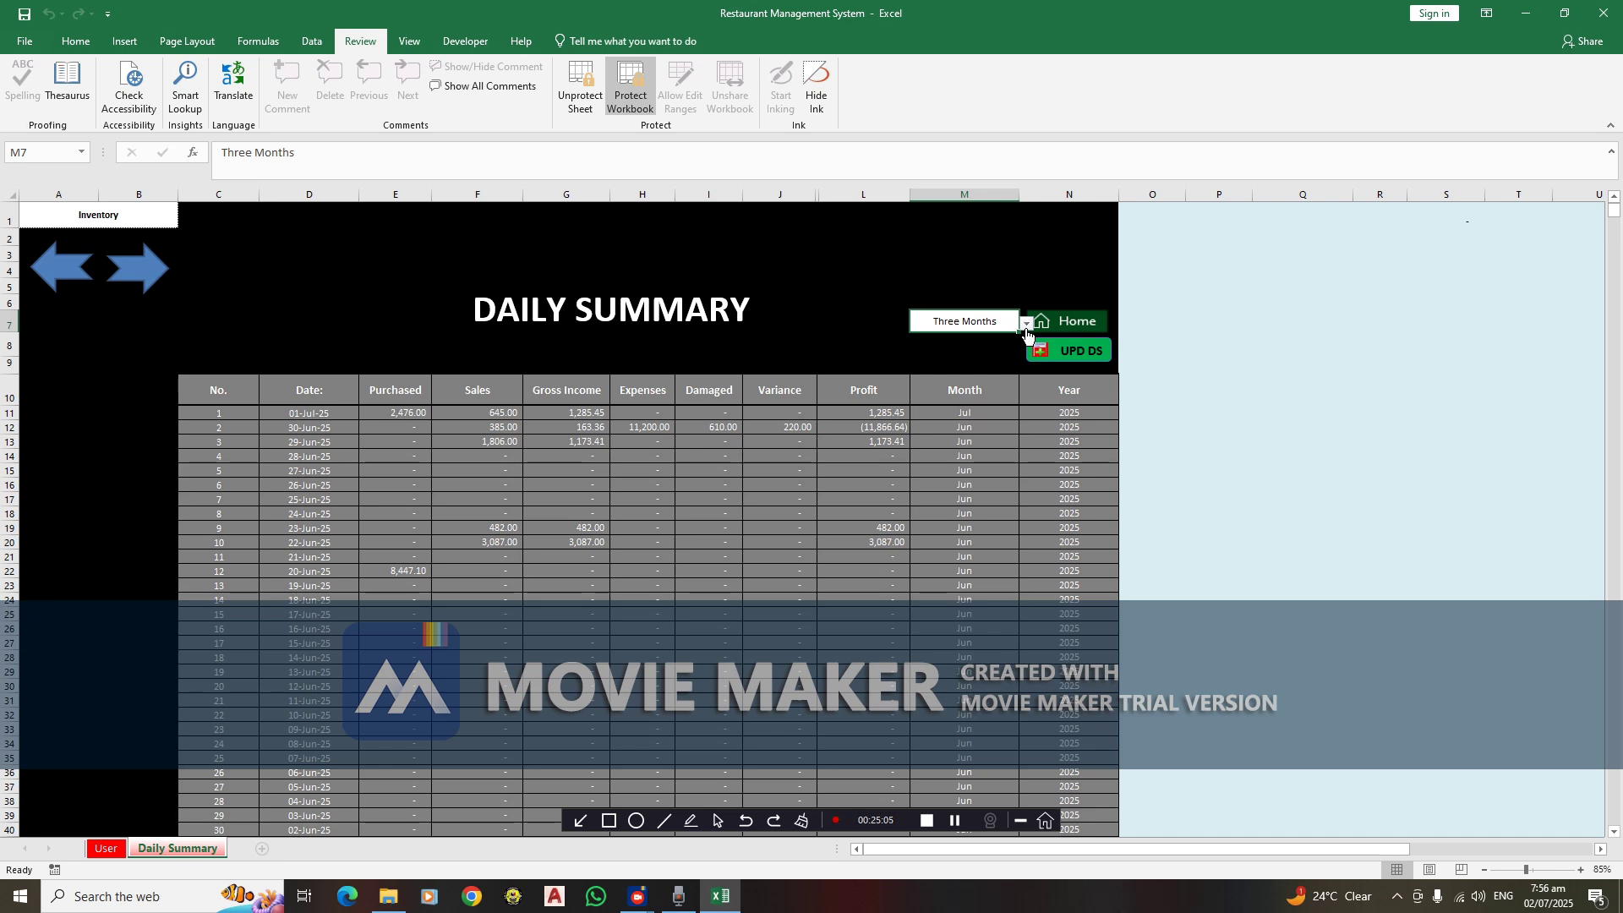
pyautogui.click(1027, 324)
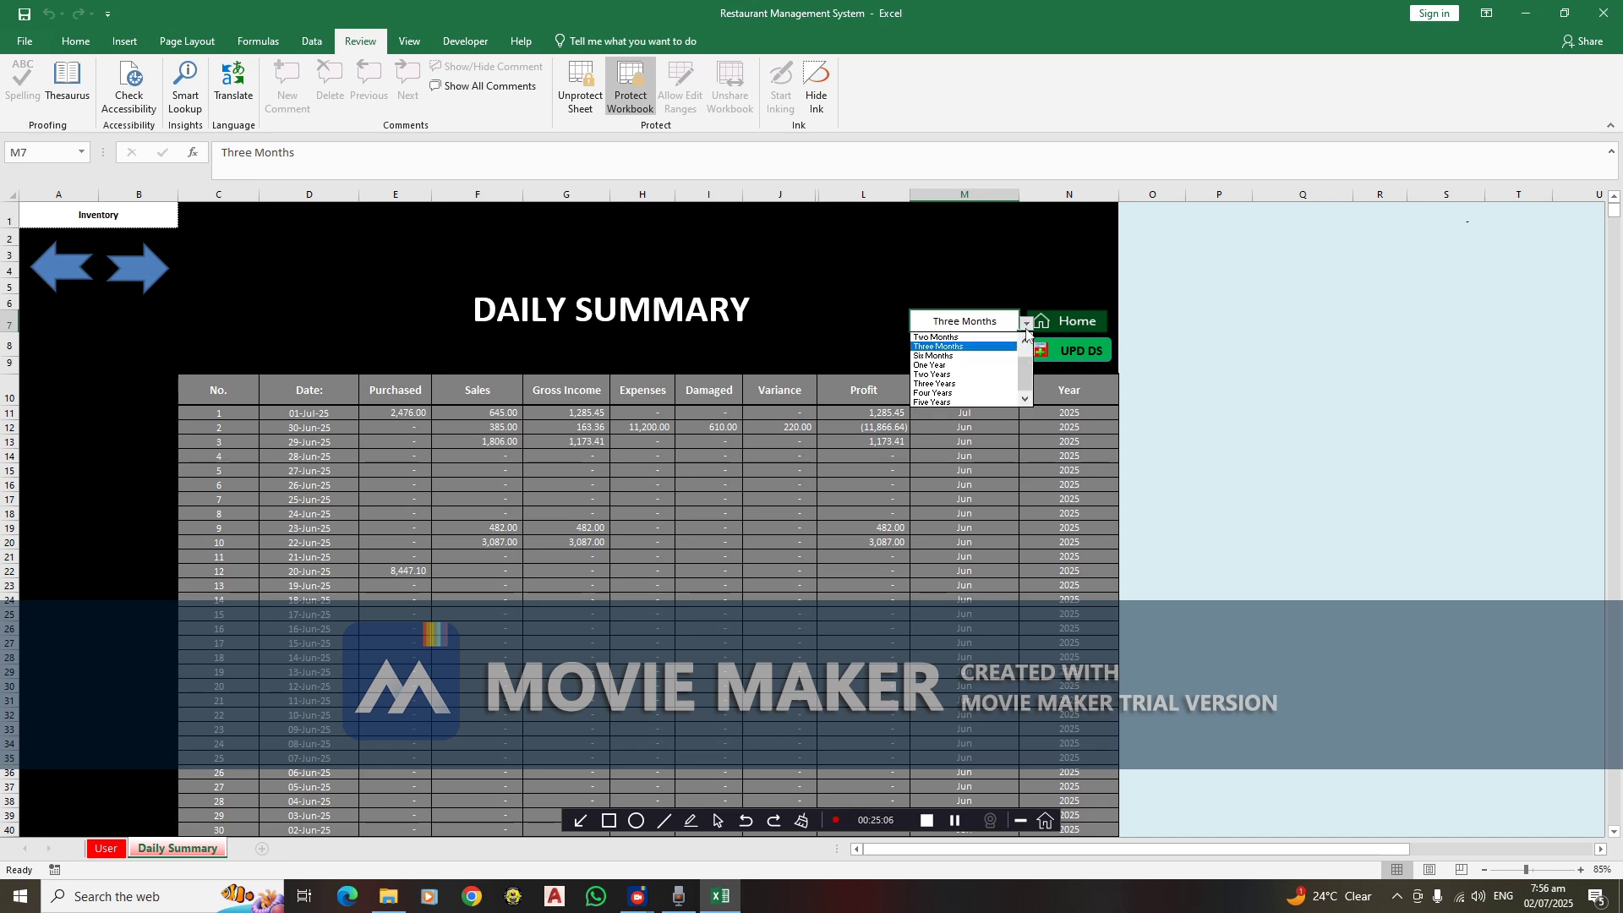
pyautogui.click(965, 337)
pyautogui.click(1101, 369)
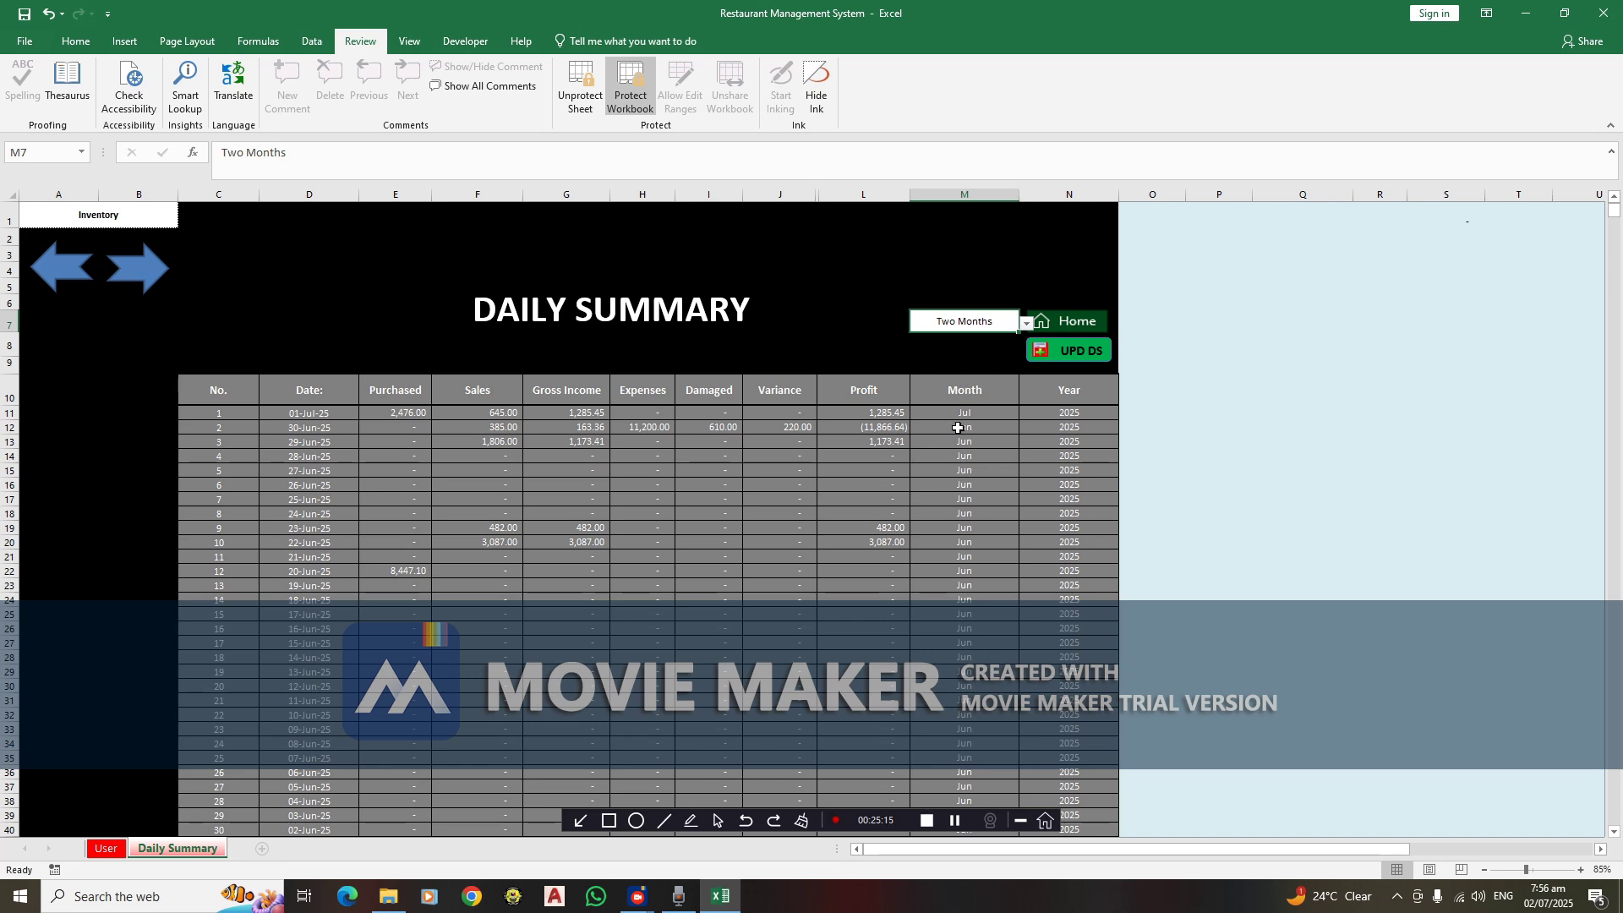
pyautogui.click(1074, 358)
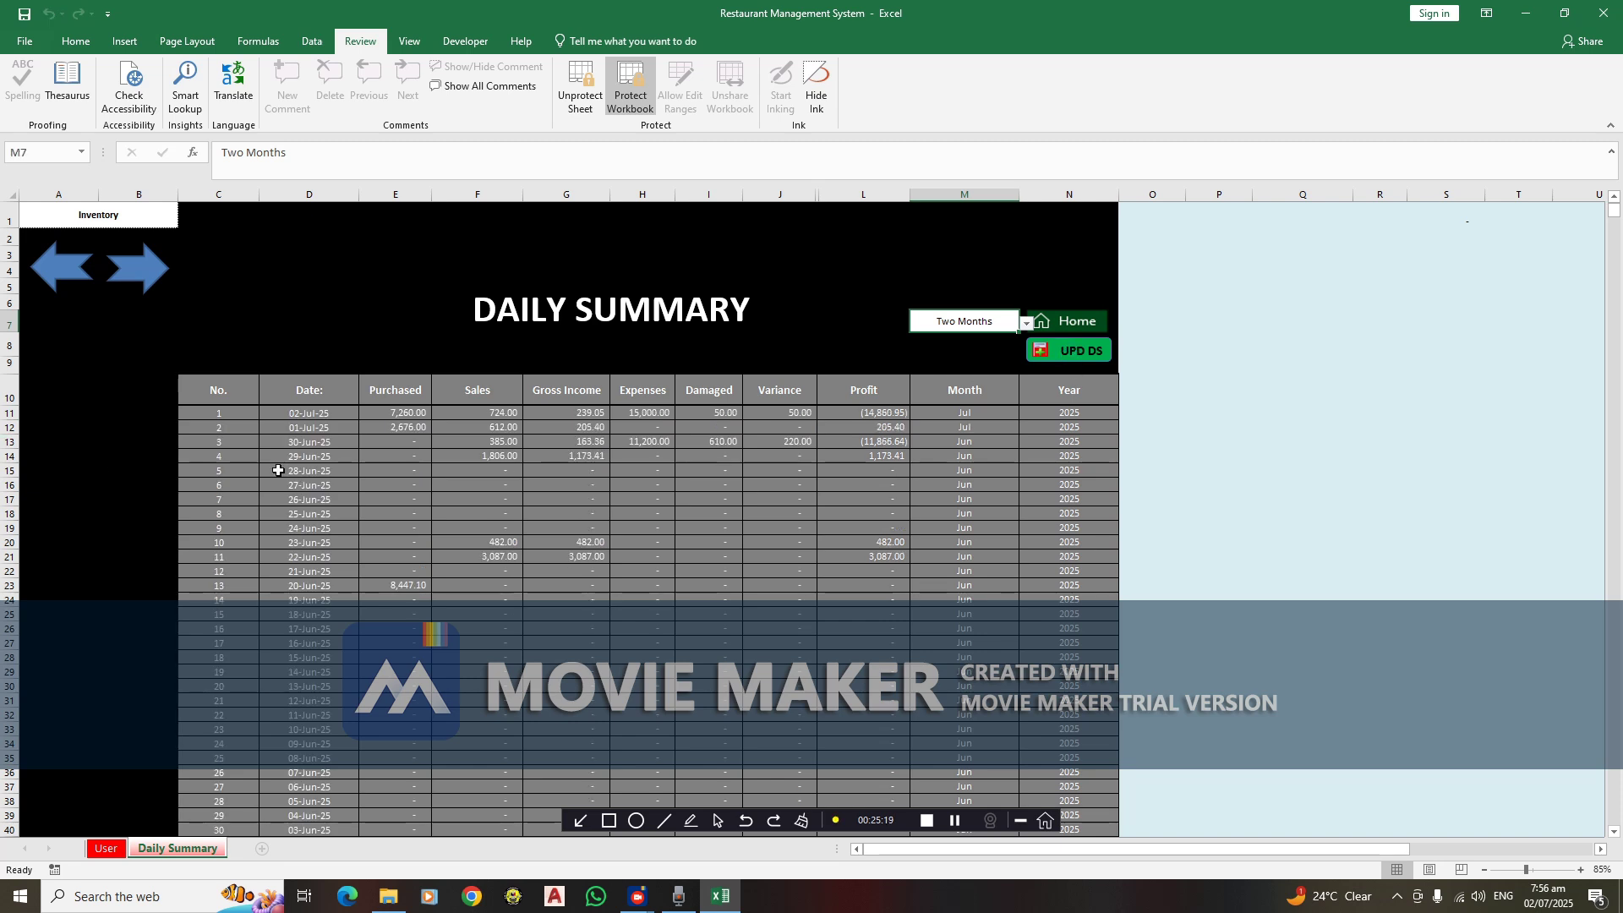
# Examine the 02-Jul-25 row's damaged, variance, expenses, gross income, sales and purchased amounts in the Daily Summary
pyautogui.click(323, 415)
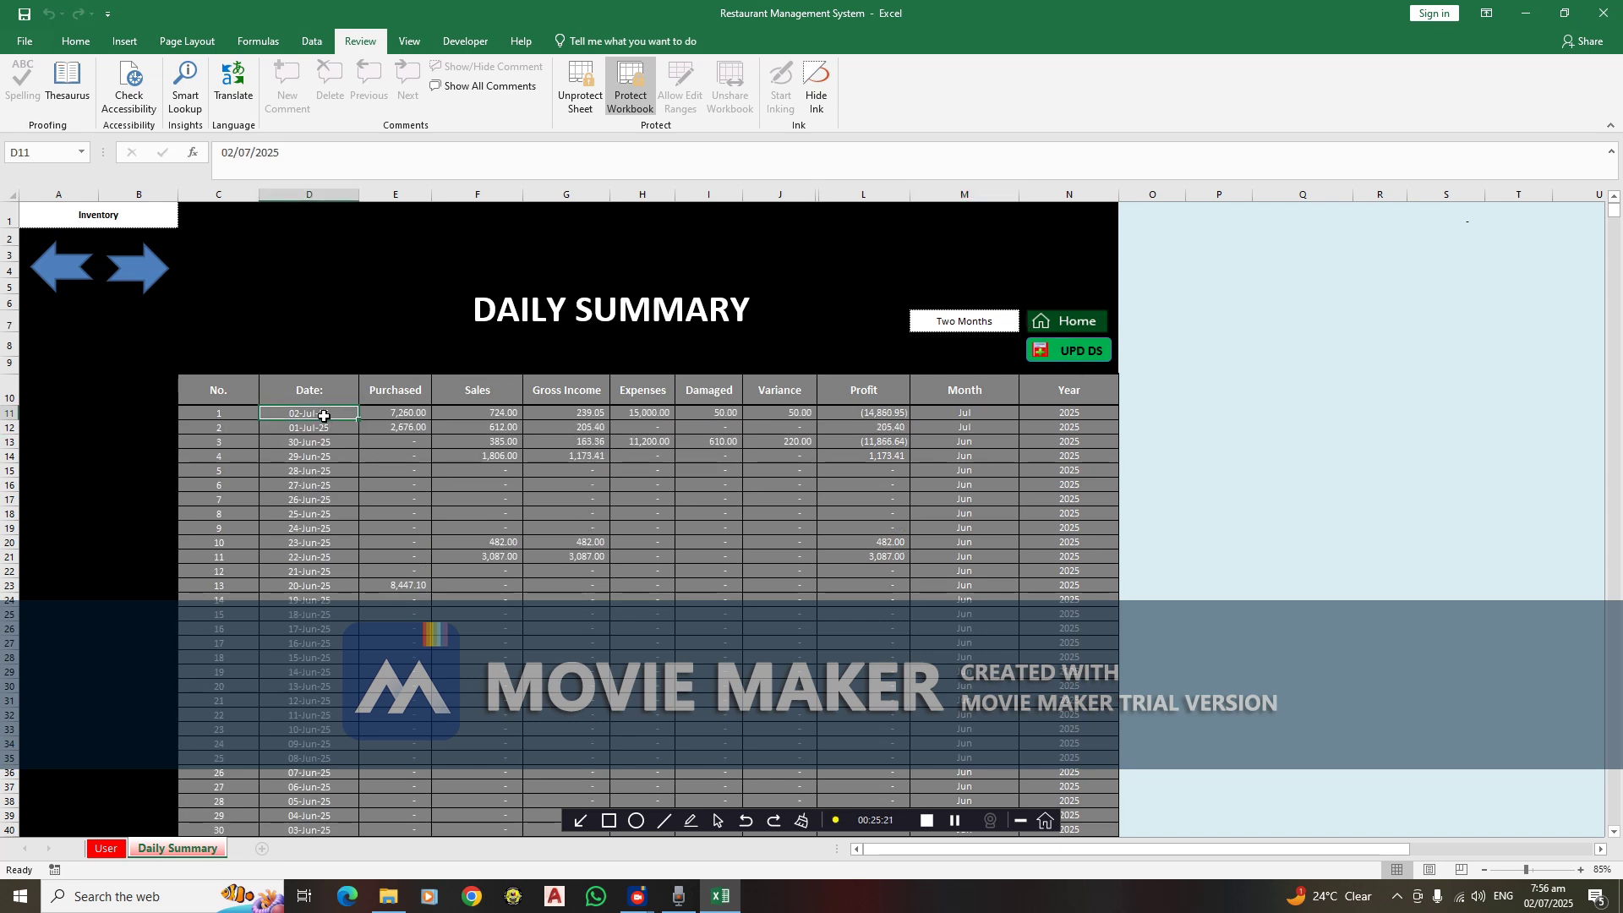
pyautogui.click(721, 414)
pyautogui.click(793, 413)
pyautogui.click(647, 414)
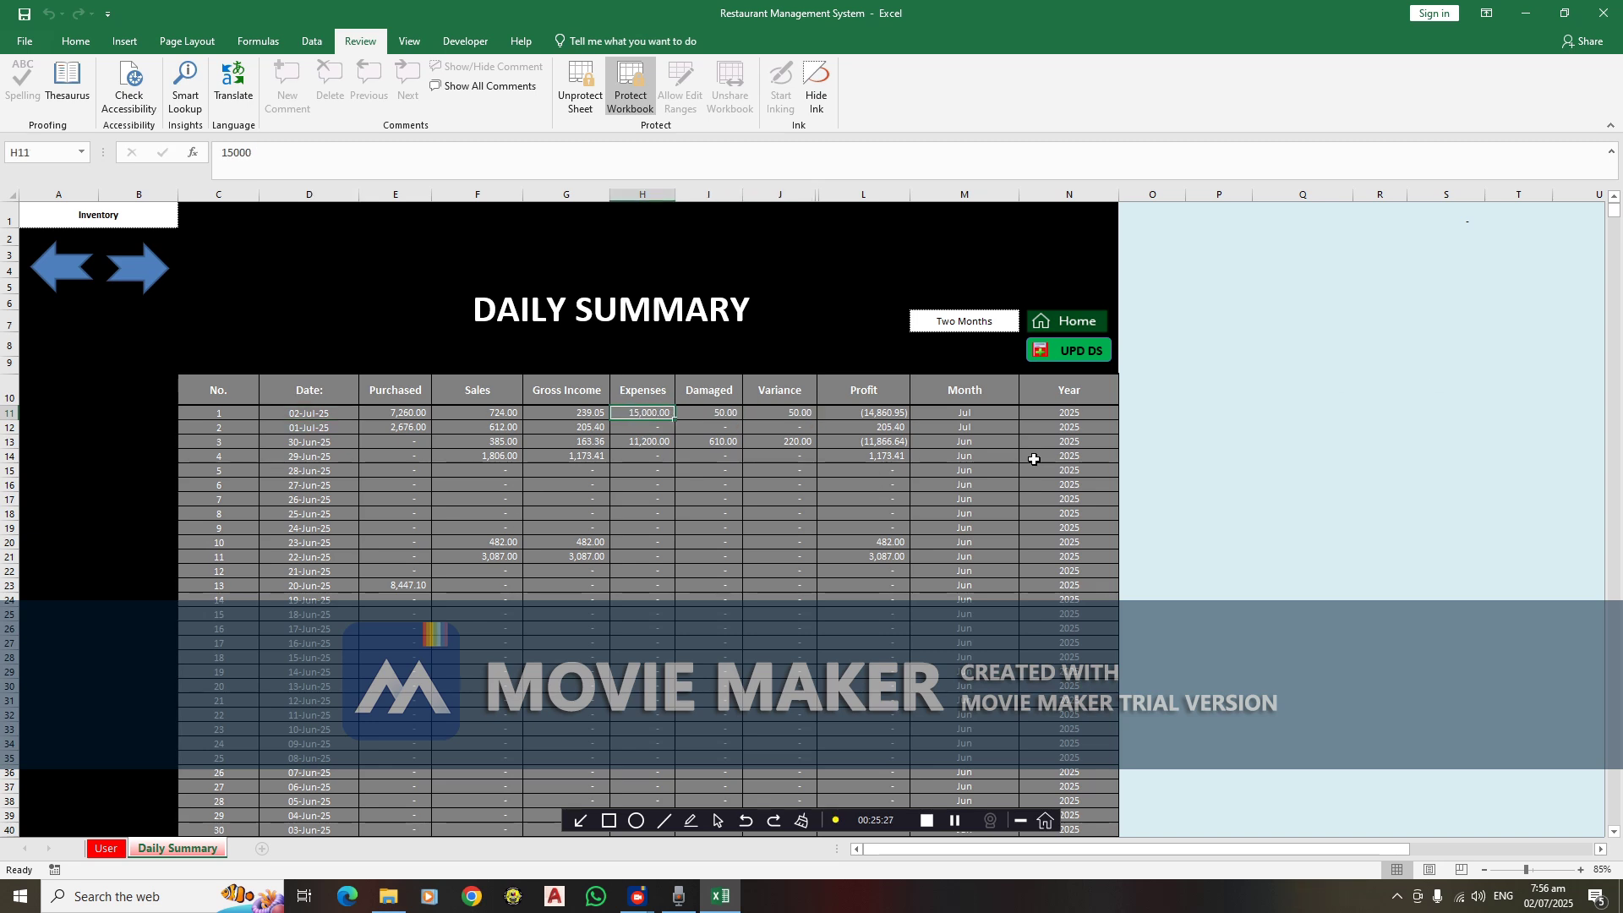
pyautogui.click(556, 414)
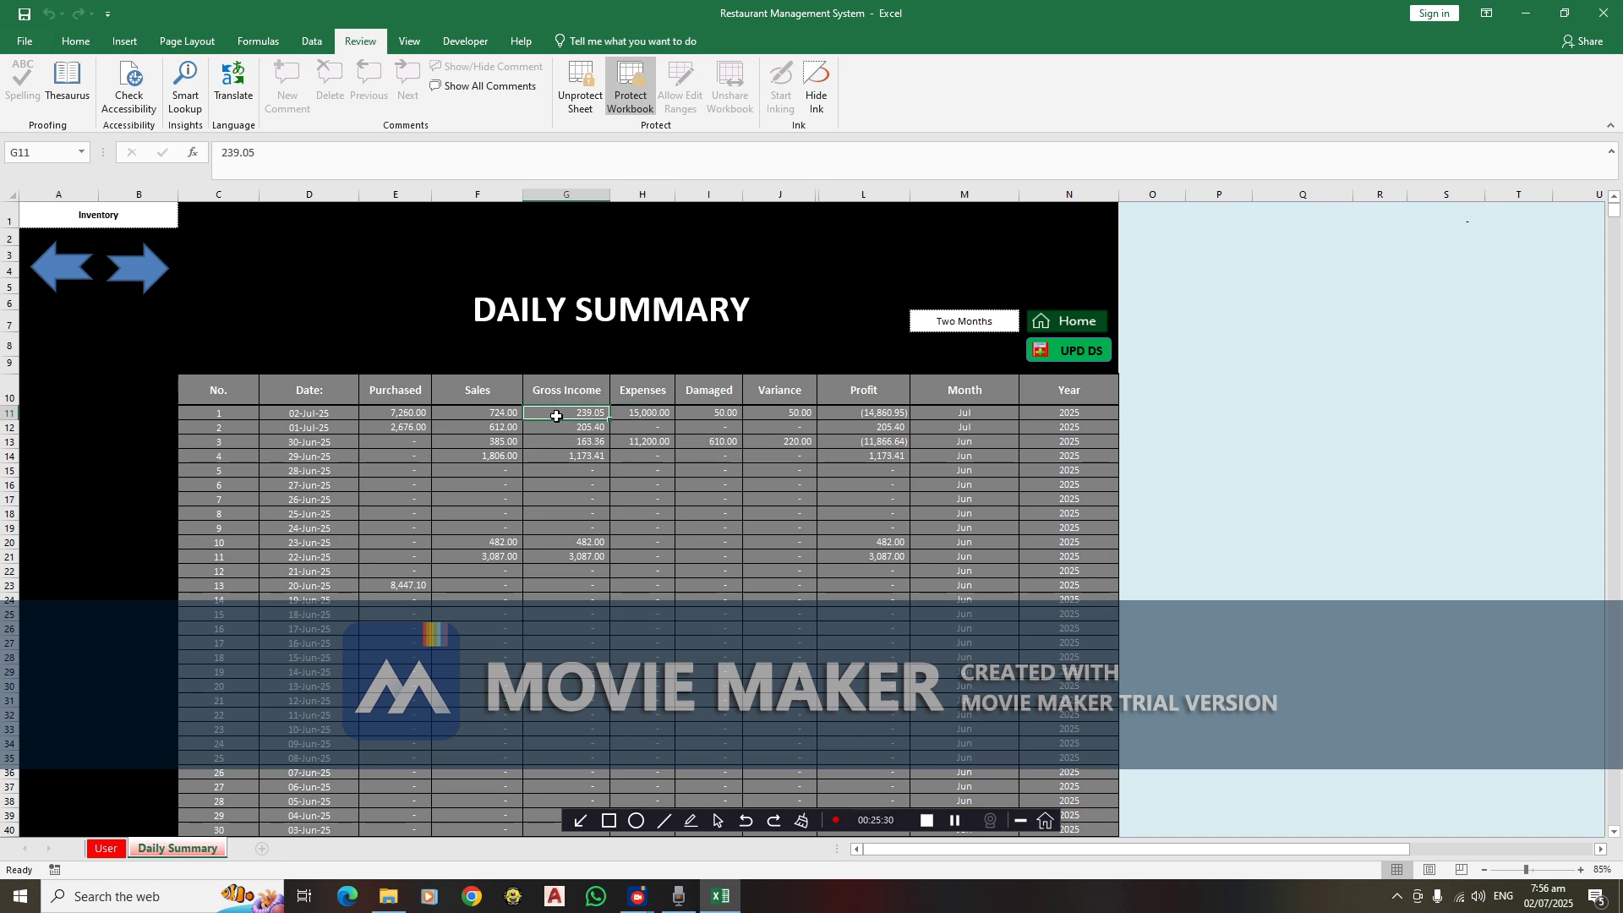
pyautogui.click(481, 419)
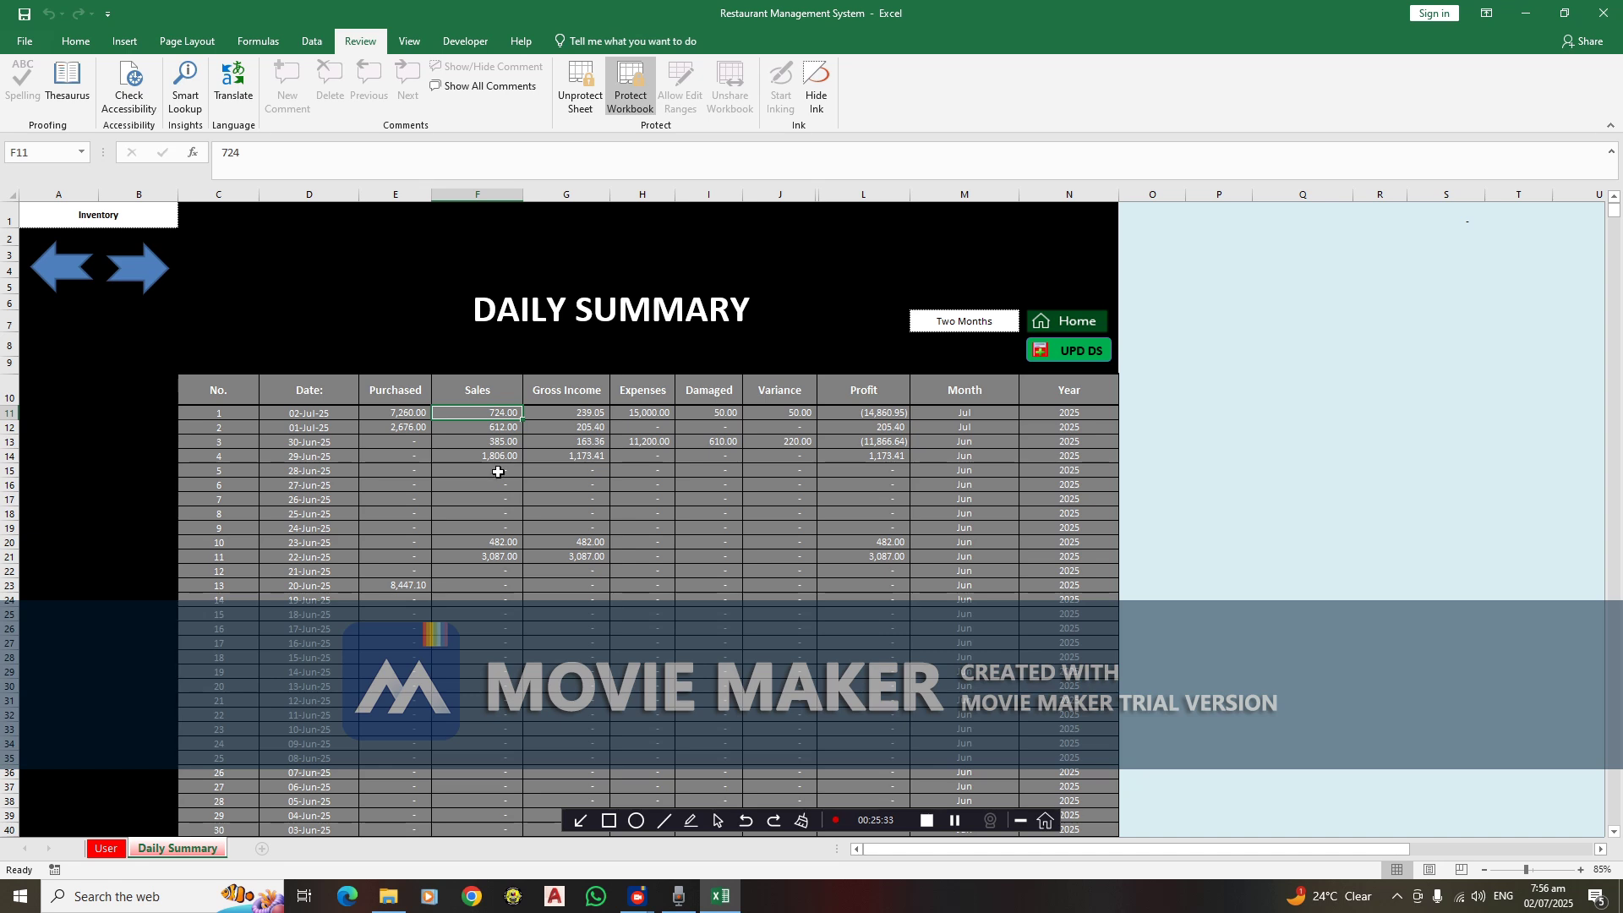
pyautogui.click(395, 413)
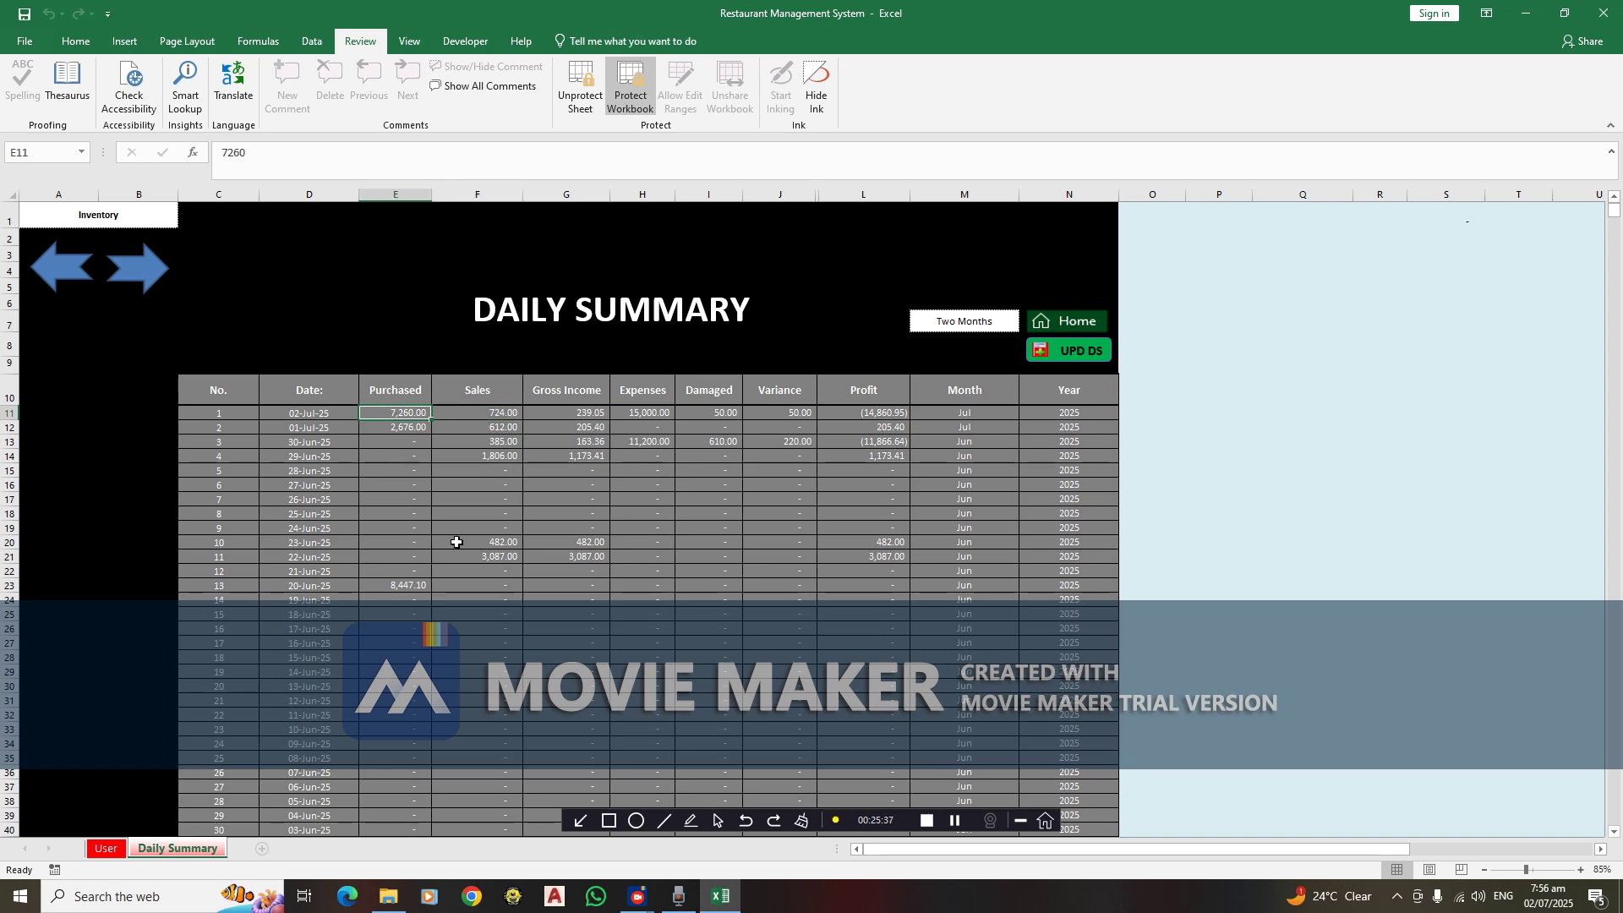
# Compare the 02-Jul-25 profit with that day's expenses and highlight the row from Date through Year
pyautogui.click(899, 412)
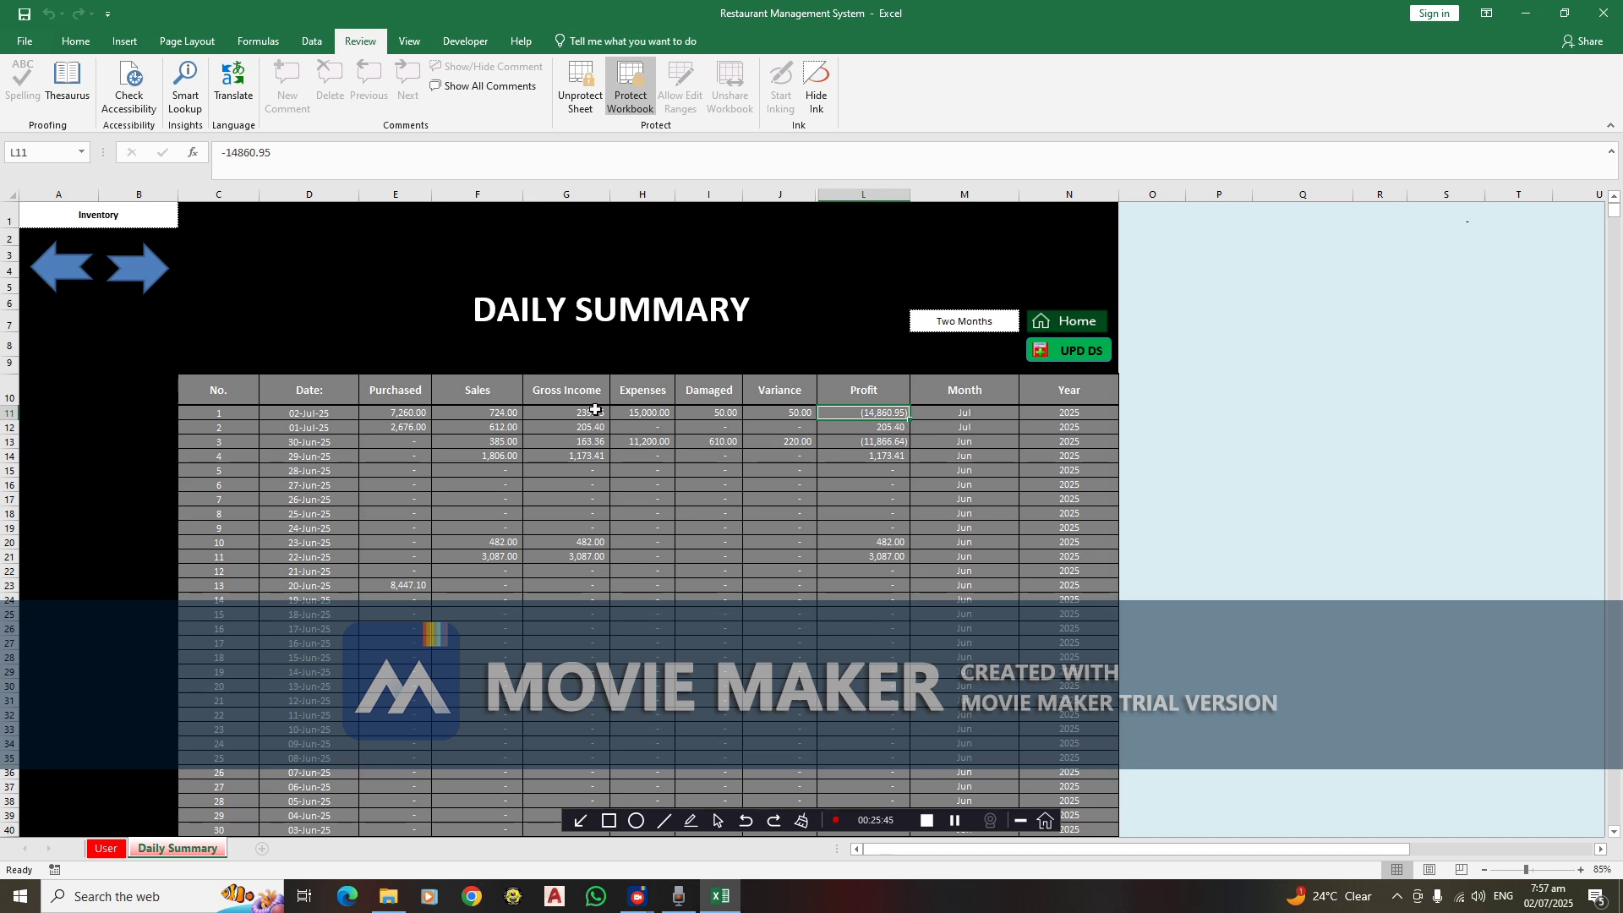
pyautogui.click(652, 412)
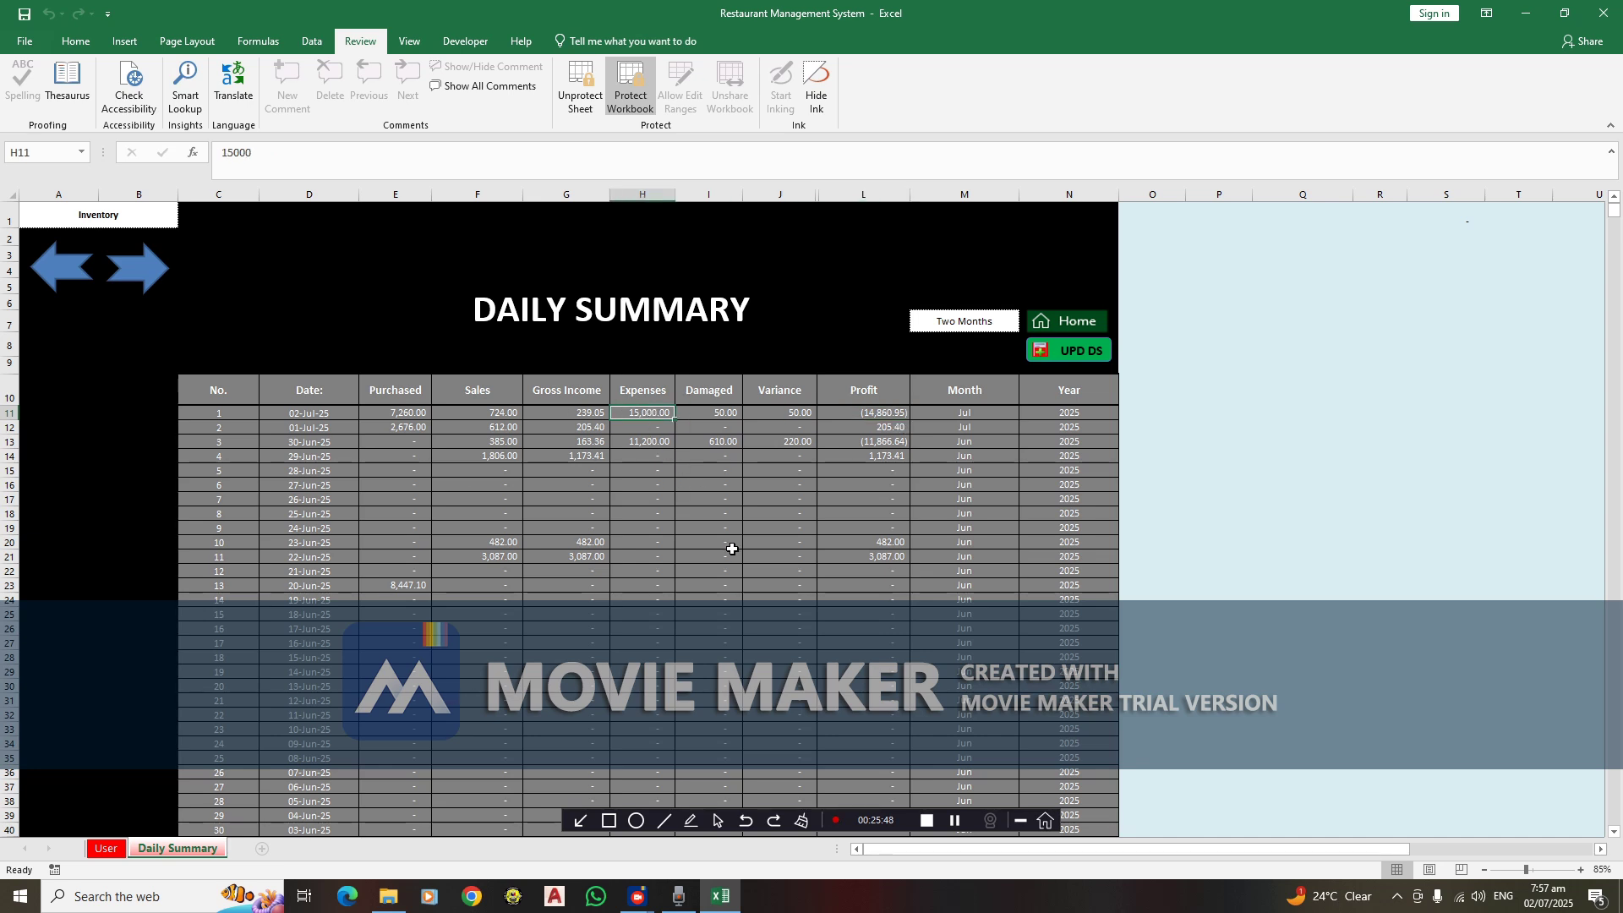
pyautogui.click(855, 414)
pyautogui.click(657, 411)
pyautogui.moveTo(275, 414); pyautogui.dragTo(1054, 409)
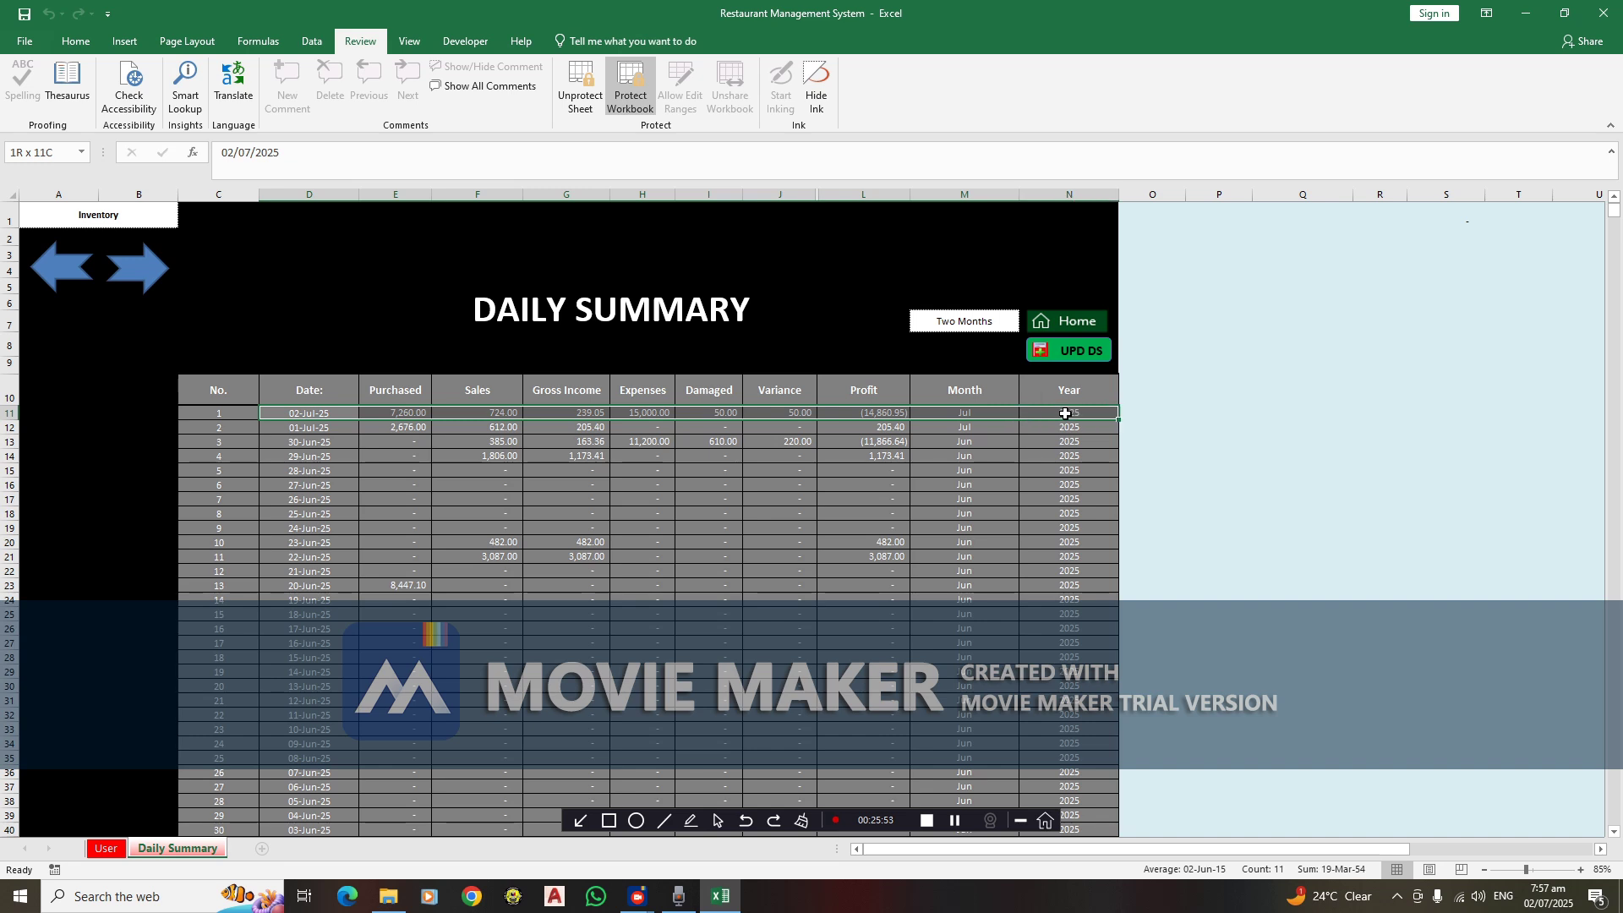
# Select the 02-Jul-25 expenses amount and look over the daily rows of the Daily Summary
pyautogui.click(648, 410)
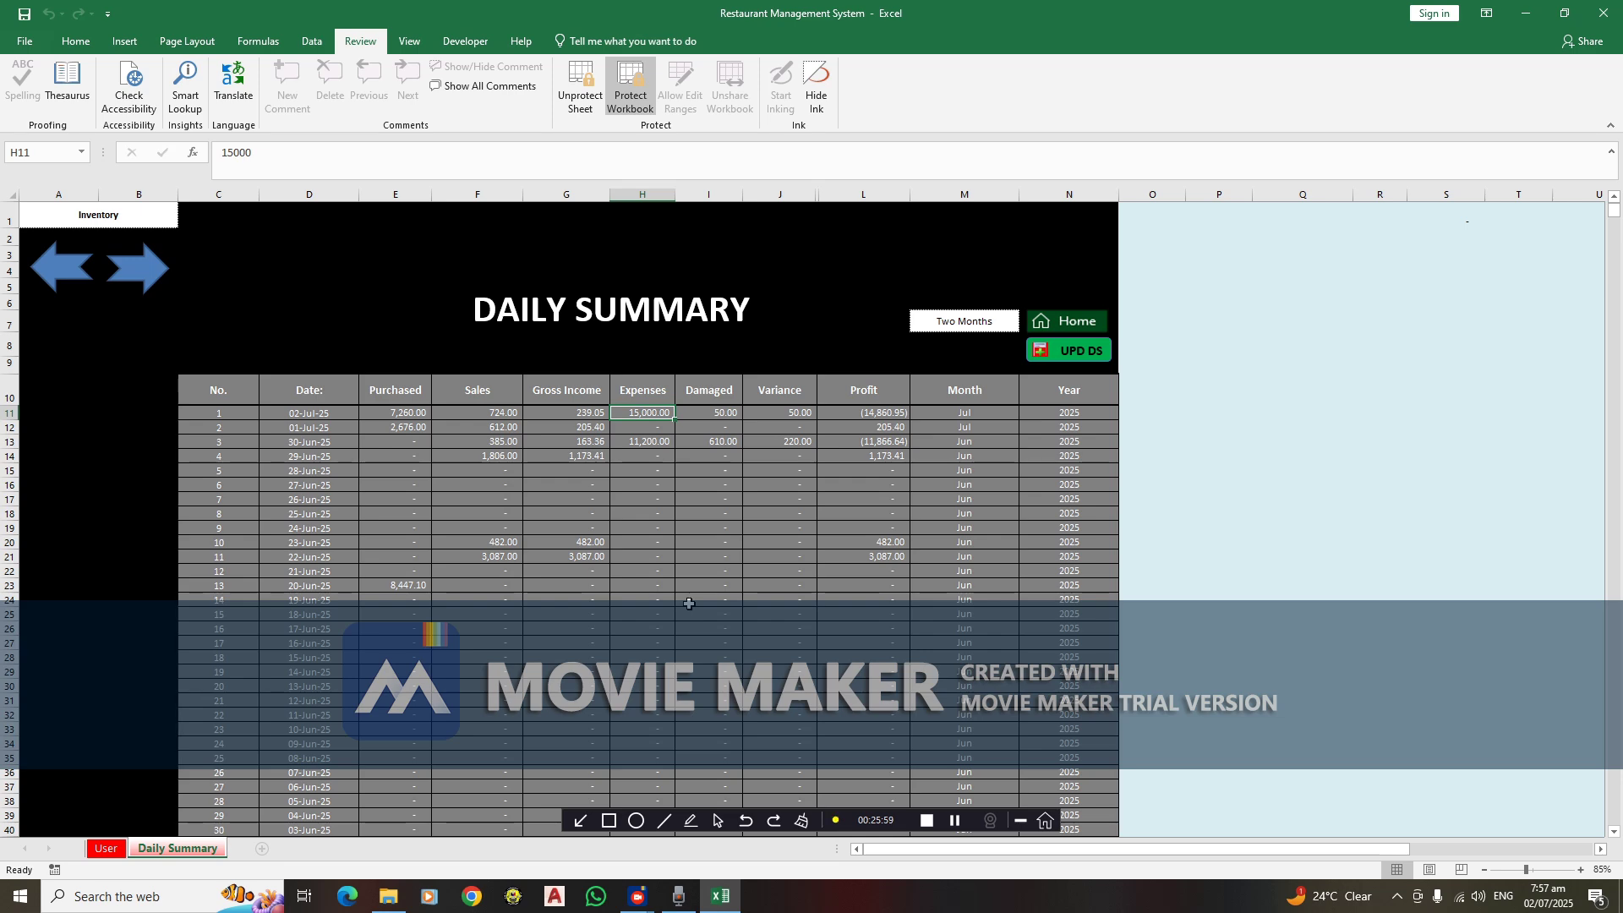
pyautogui.scroll(-1, 824, 497)
pyautogui.scroll(1, 822, 502)
pyautogui.scroll(-1, 820, 499)
pyautogui.scroll(1, 818, 507)
# Open the Dashboard from the User sheet and examine its sales, gross income, expenses and Daily Sales for the Month of July charts
pyautogui.click(105, 848)
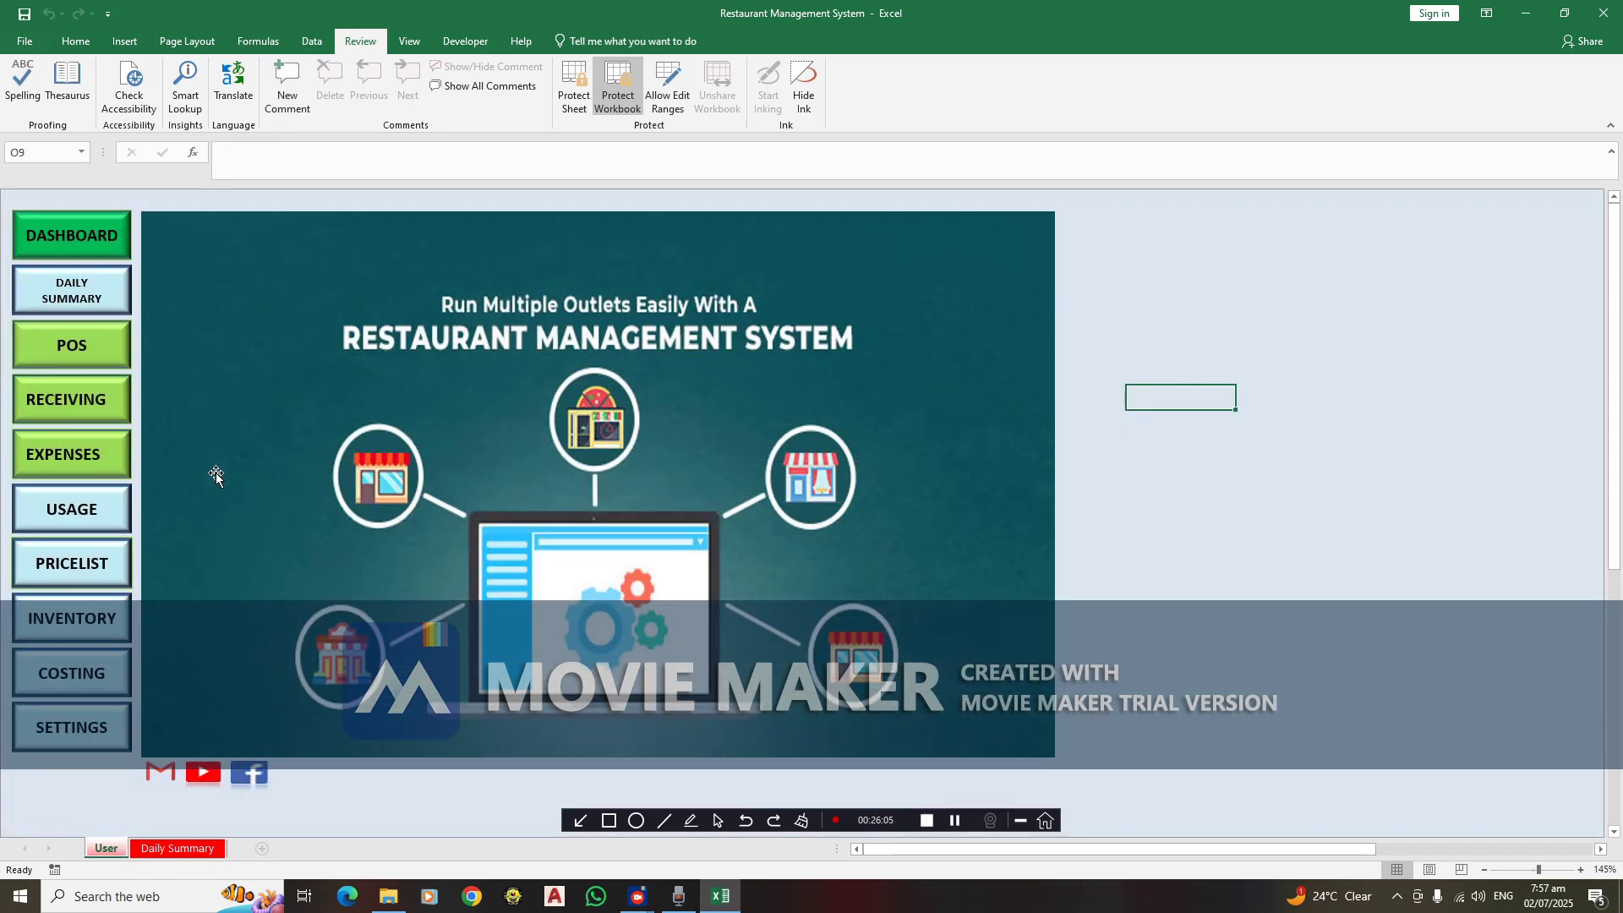
pyautogui.click(81, 235)
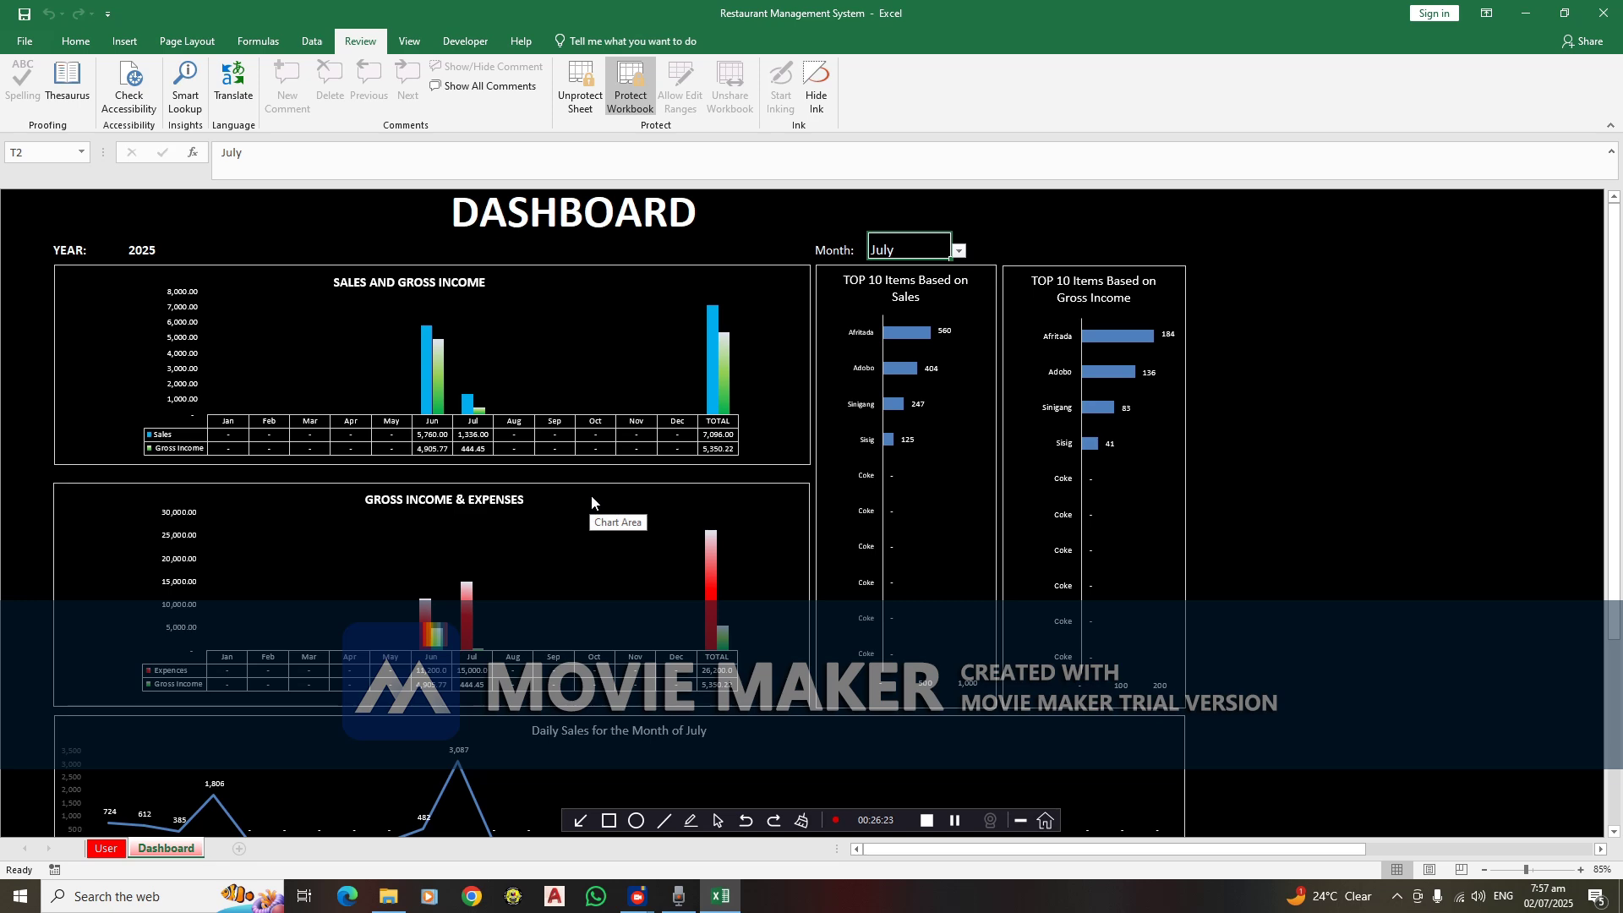
pyautogui.scroll(-3, 589, 507)
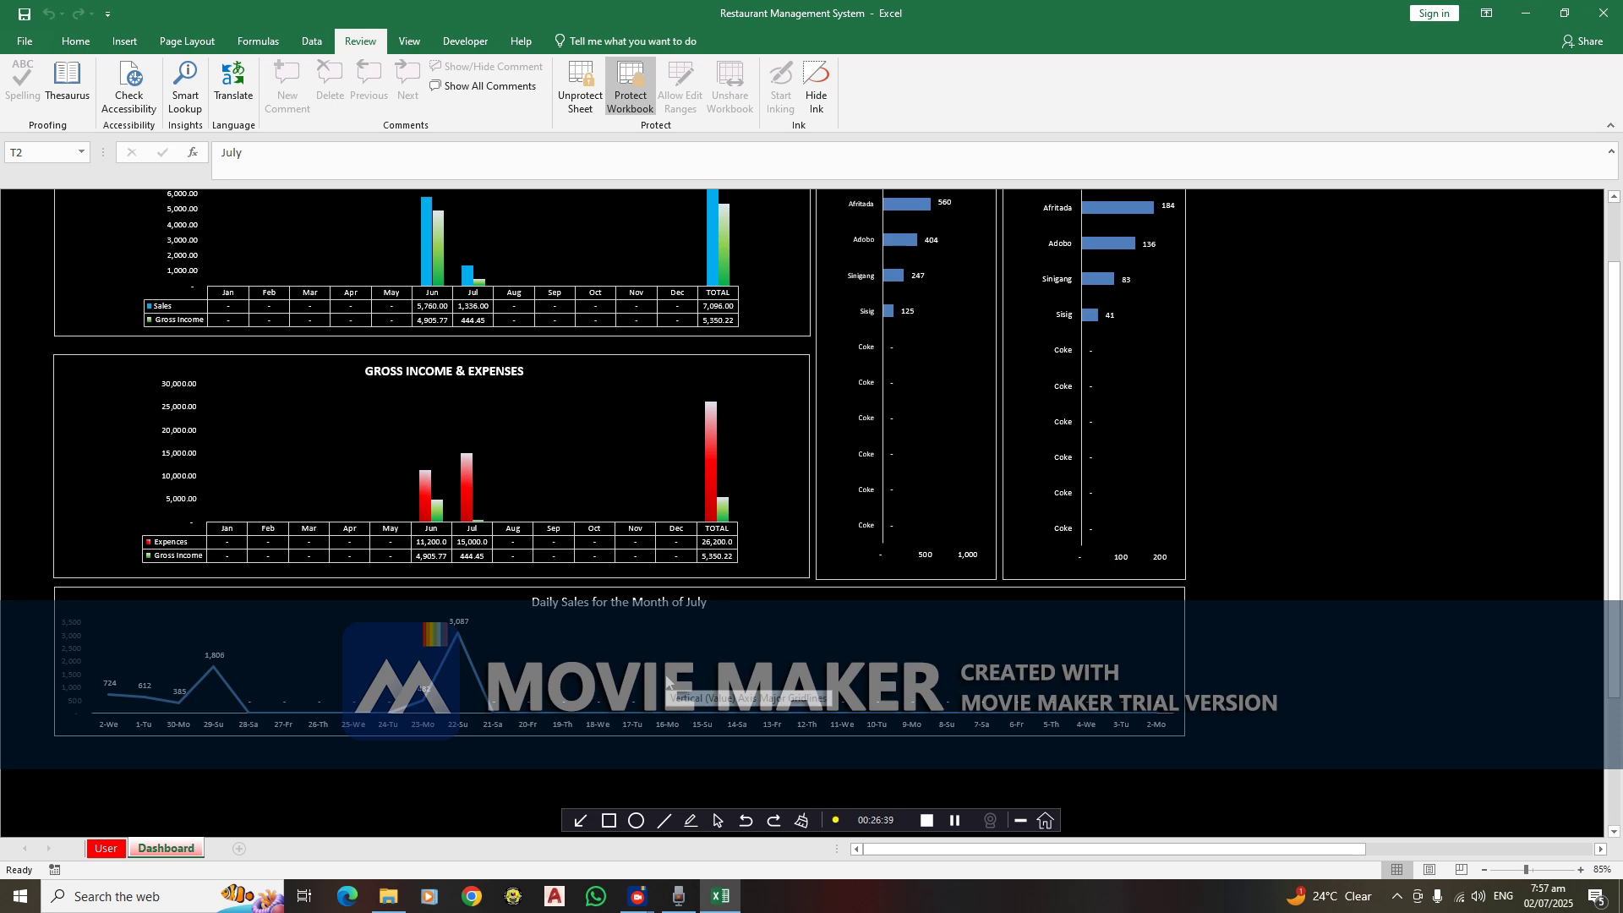
pyautogui.scroll(3, 769, 580)
pyautogui.scroll(-3, 772, 580)
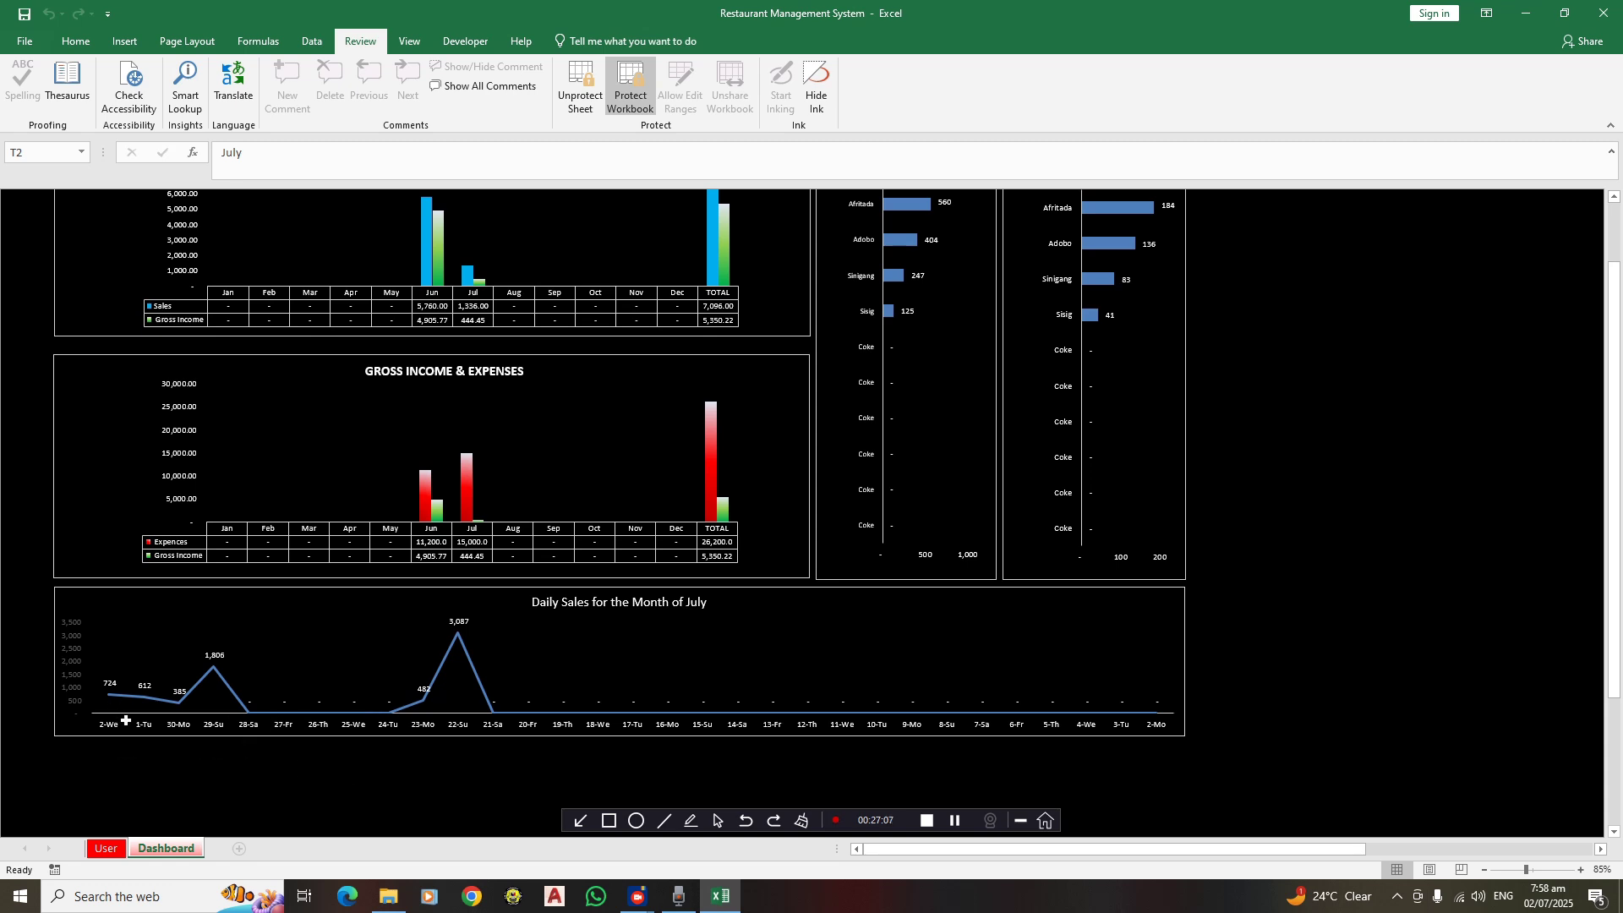
pyautogui.scroll(3, 826, 704)
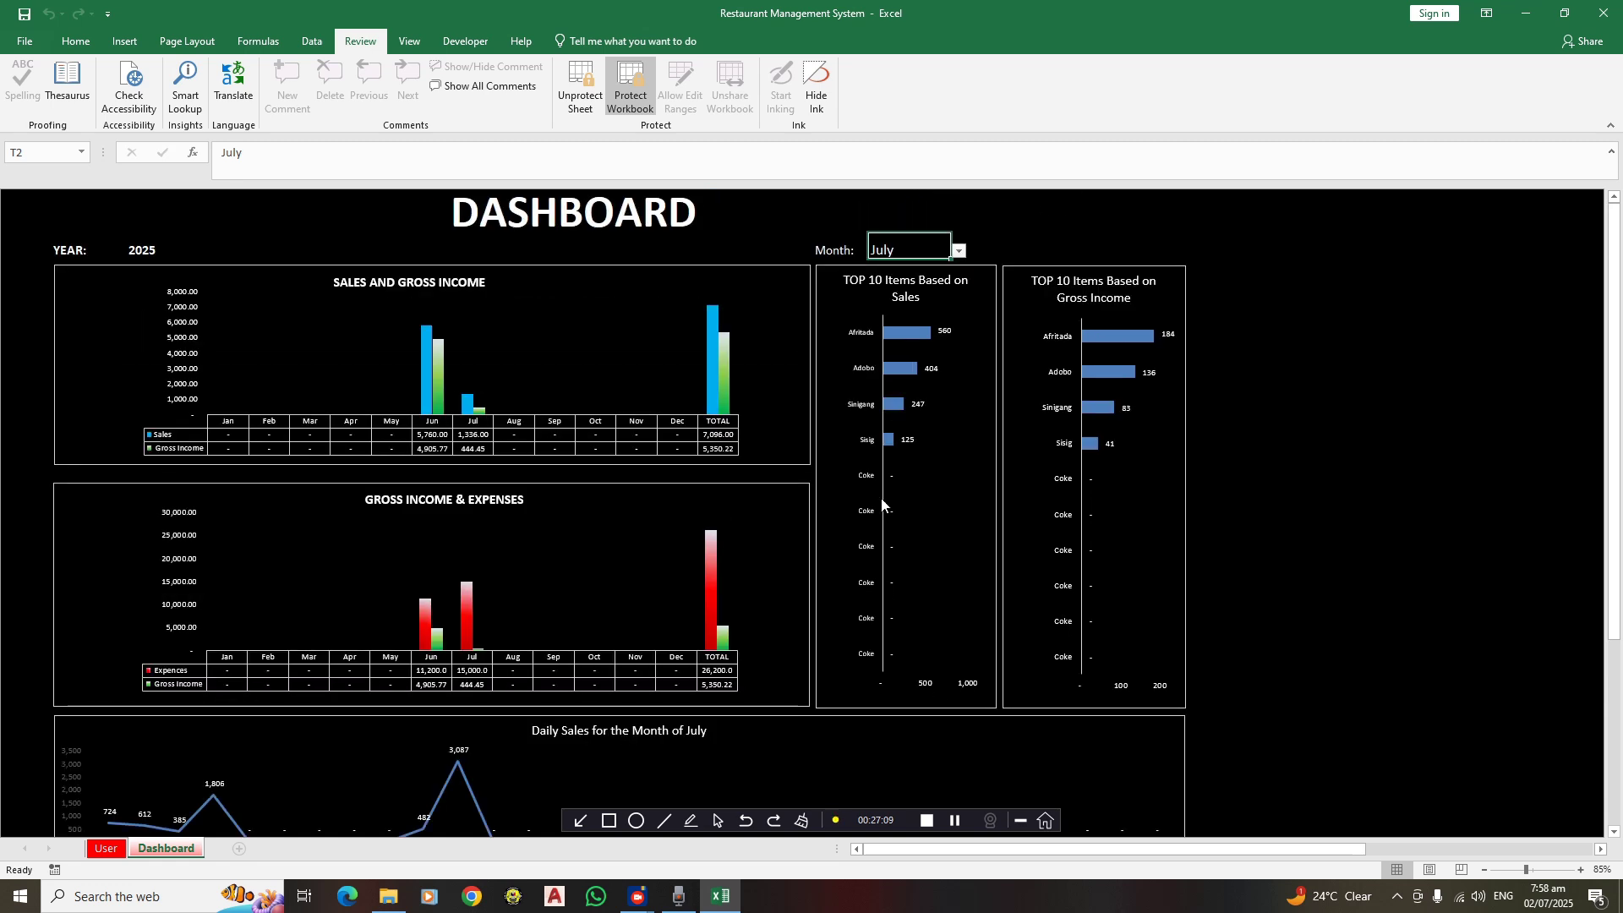
# Select the DASHBOARD title cell, review the Dashboard charts down to the daily sales line, and return to the User sheet
pyautogui.click(1038, 229)
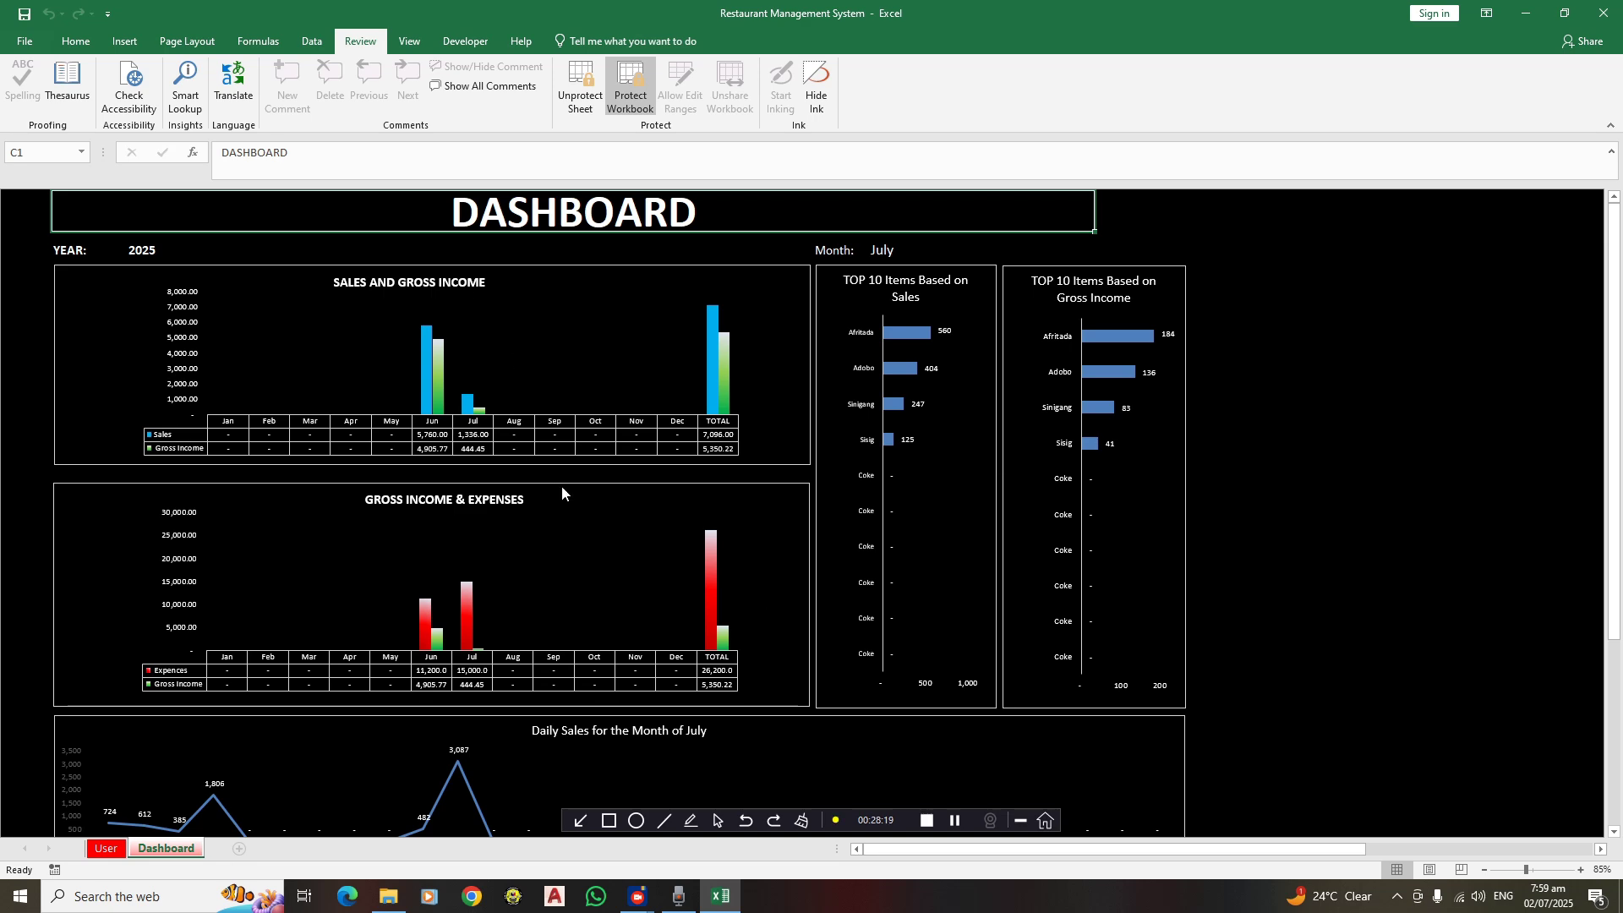
pyautogui.scroll(-2, 583, 486)
pyautogui.scroll(2, 609, 499)
pyautogui.scroll(-5, 611, 505)
pyautogui.scroll(1, 507, 634)
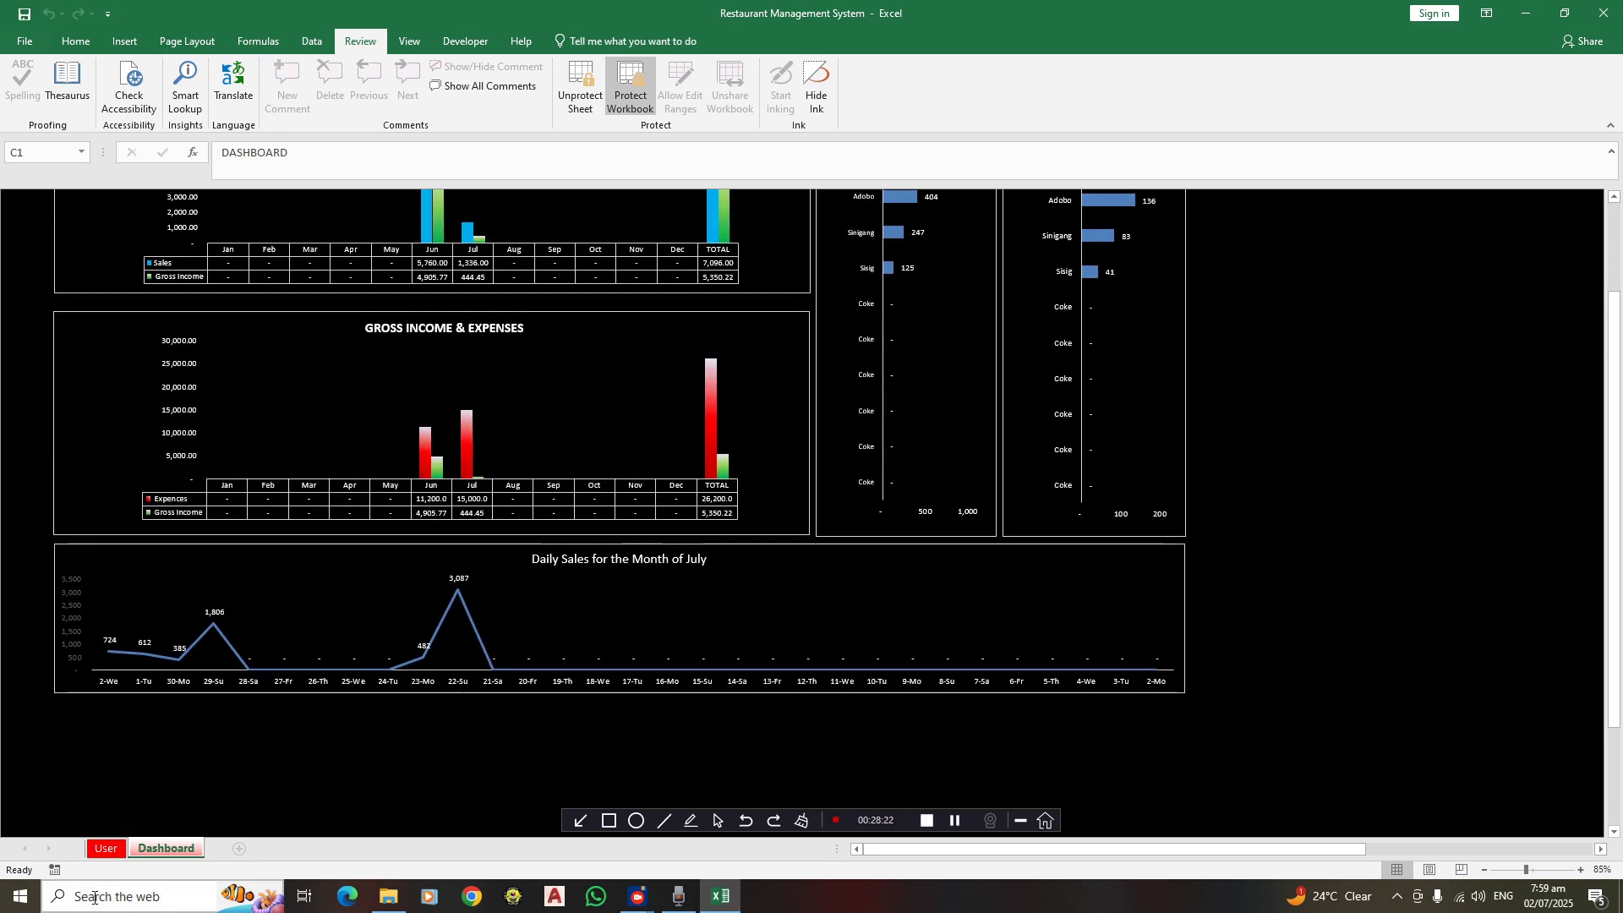
pyautogui.click(115, 849)
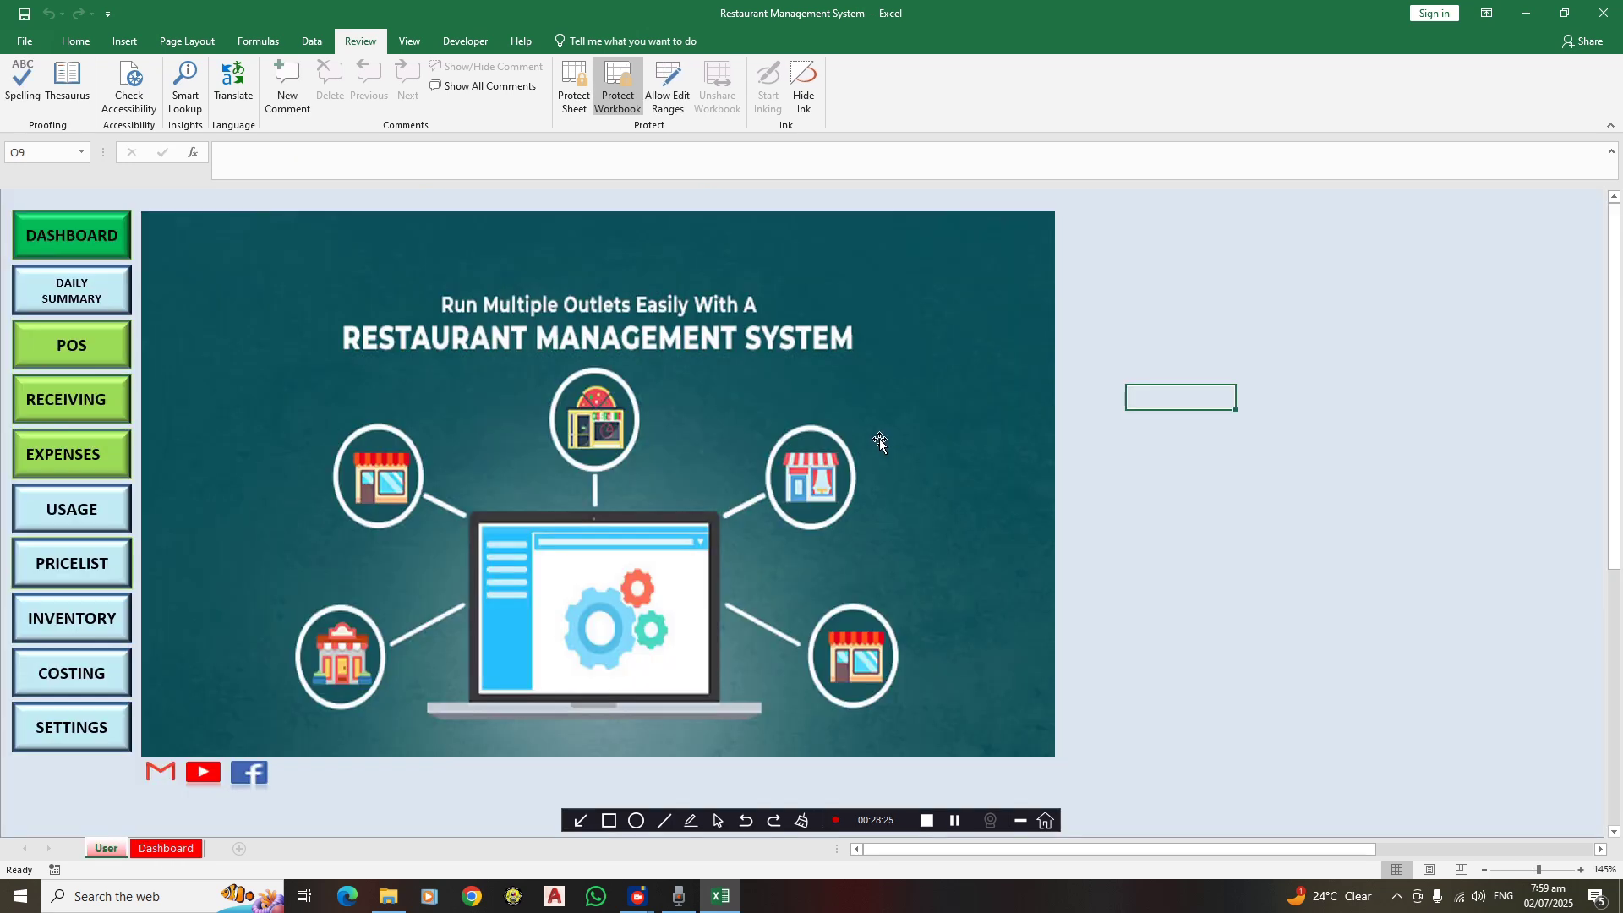